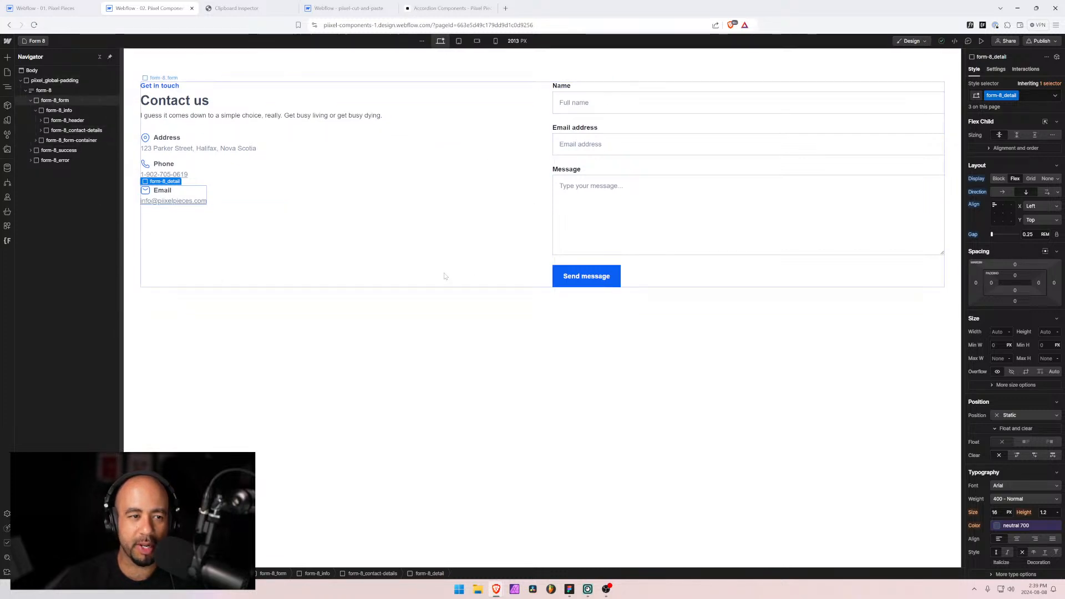
# Step: Compare the Form 8 page with the Figma contact form, collapse form-8_form, and switch to Pixel Pieces
pyautogui.click(702, 403)
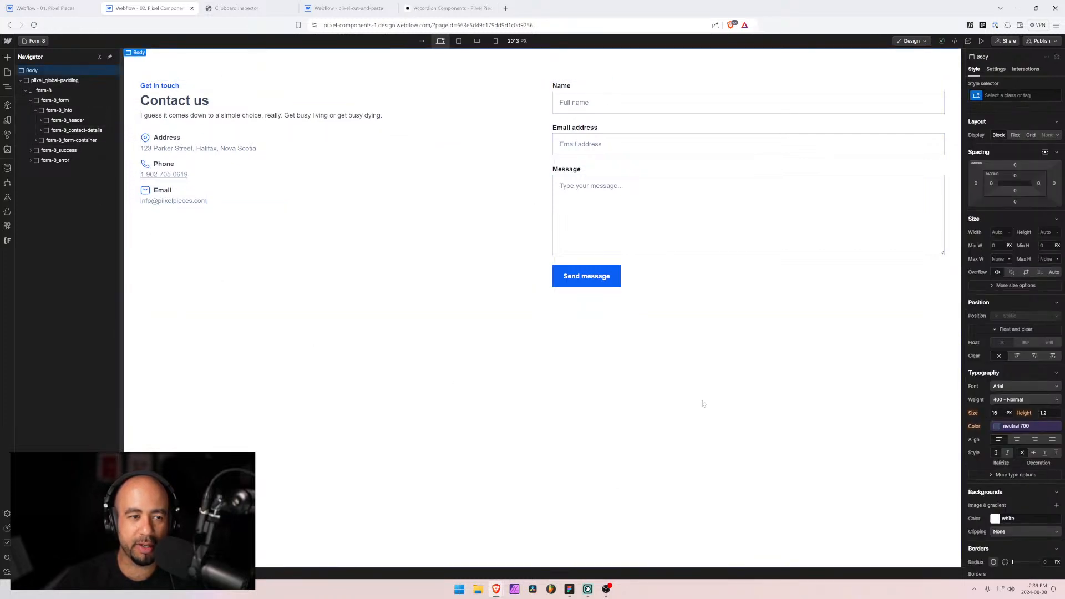
pyautogui.click(569, 589)
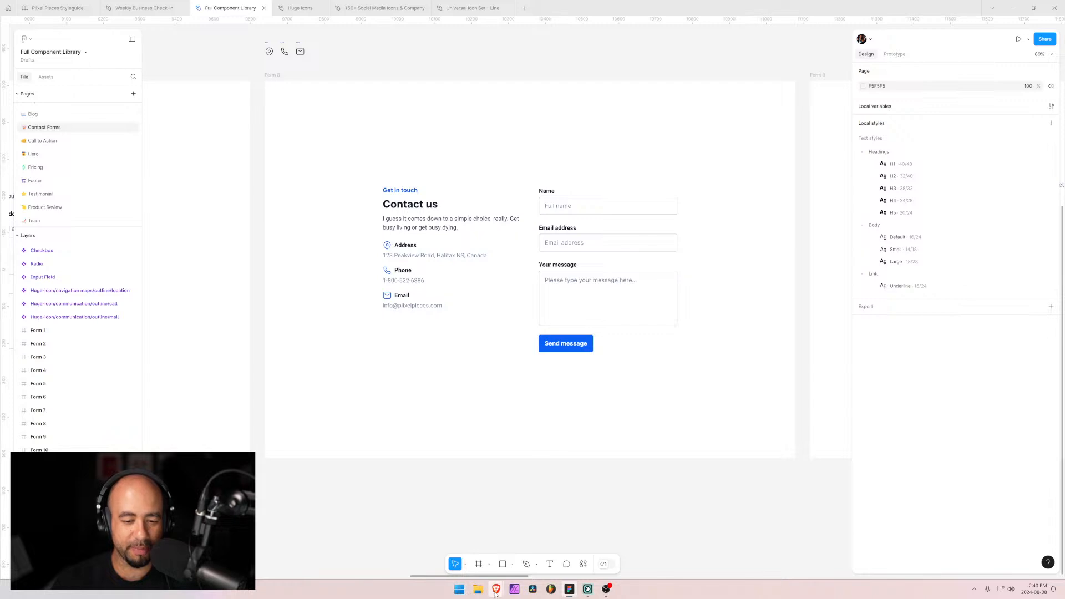
pyautogui.moveTo(496, 593)
pyautogui.click(472, 526)
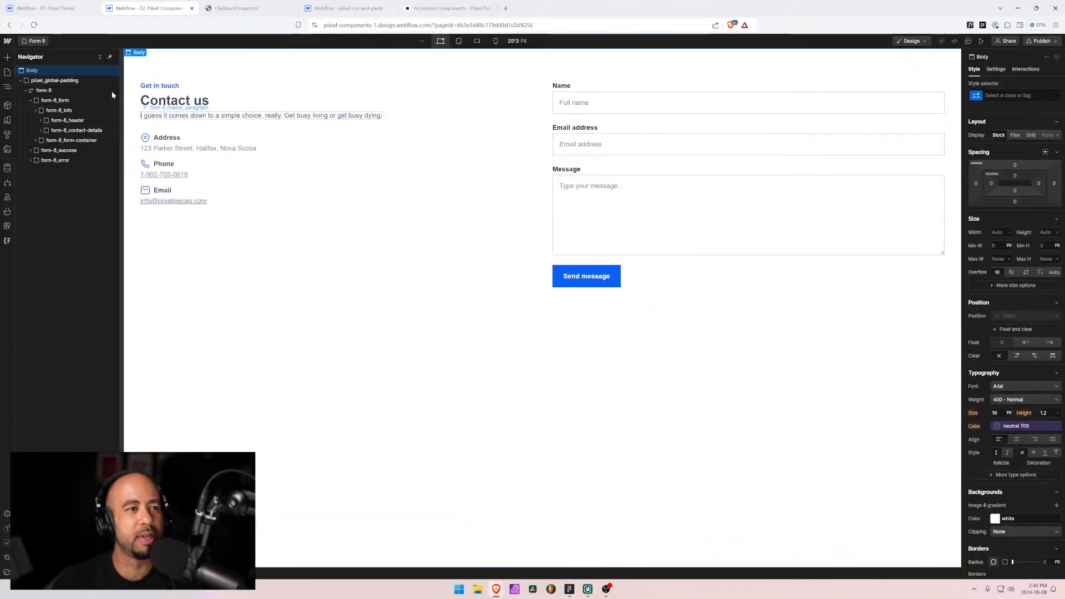
pyautogui.click(31, 100)
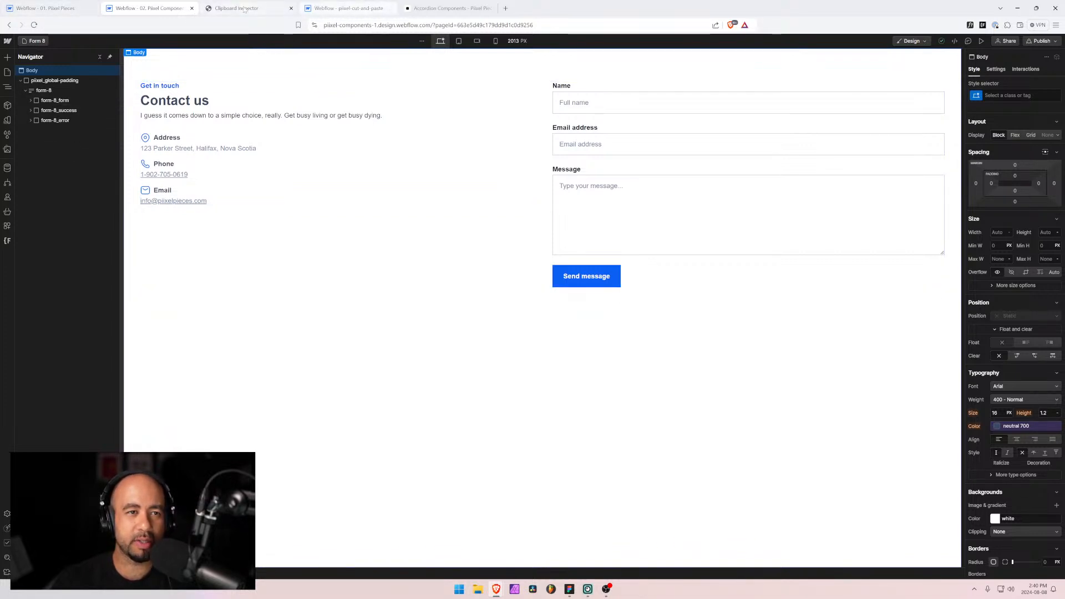
pyautogui.click(59, 8)
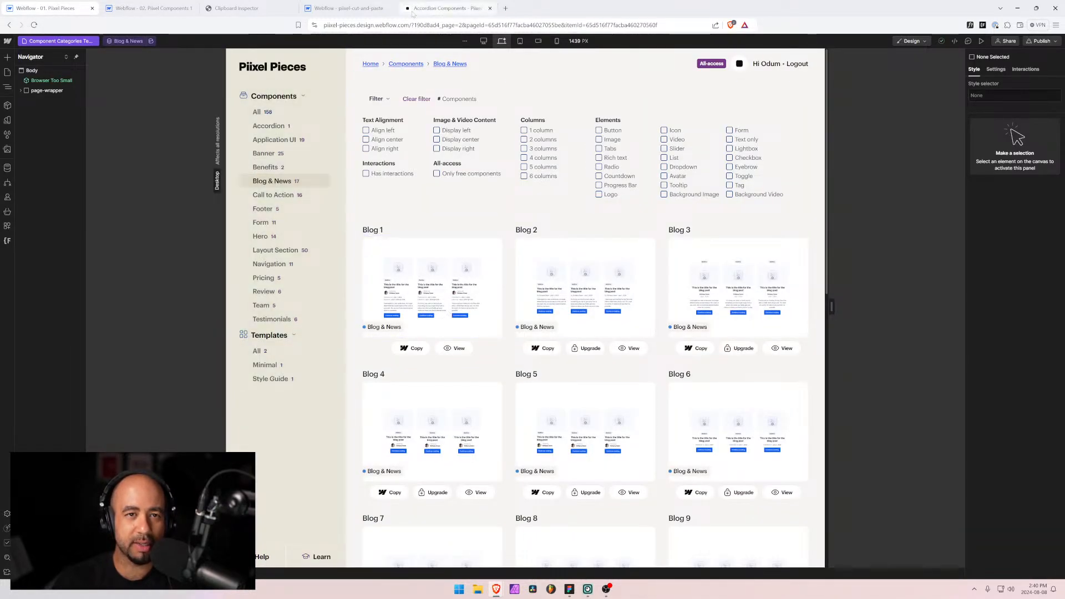
# Step: On the live component library, close DevTools and browse the Layout Section components
pyautogui.click(448, 8)
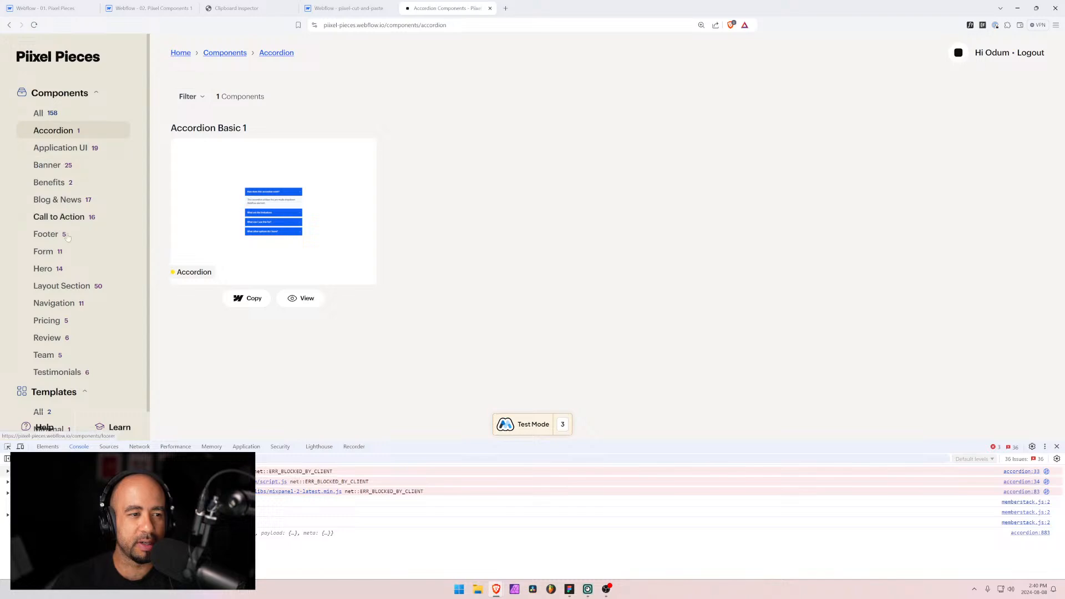
pyautogui.click(61, 286)
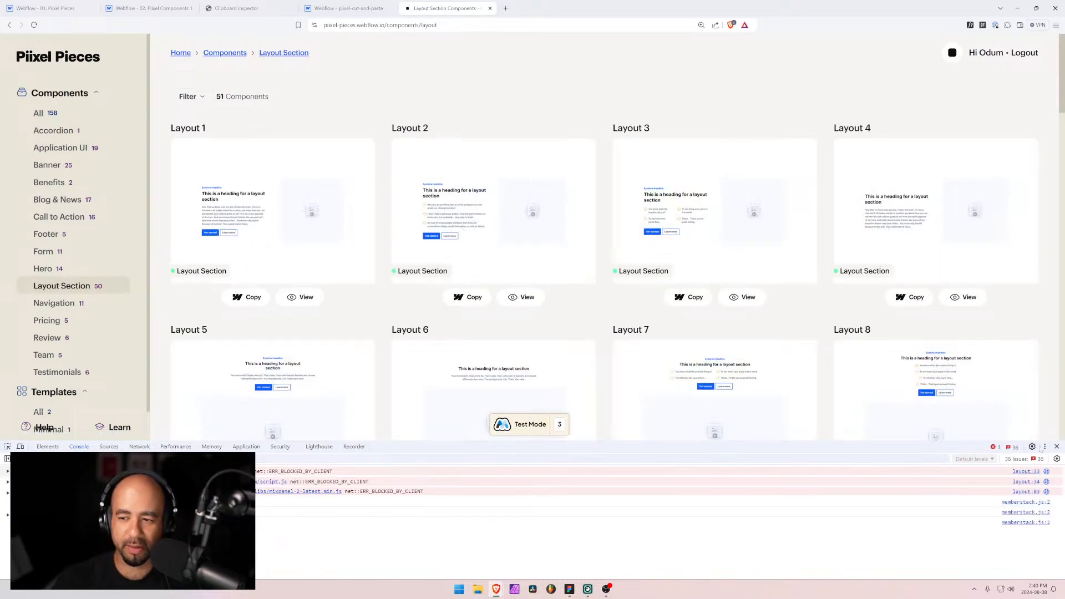
pyautogui.click(1056, 447)
pyautogui.scroll(-15, 413, 145)
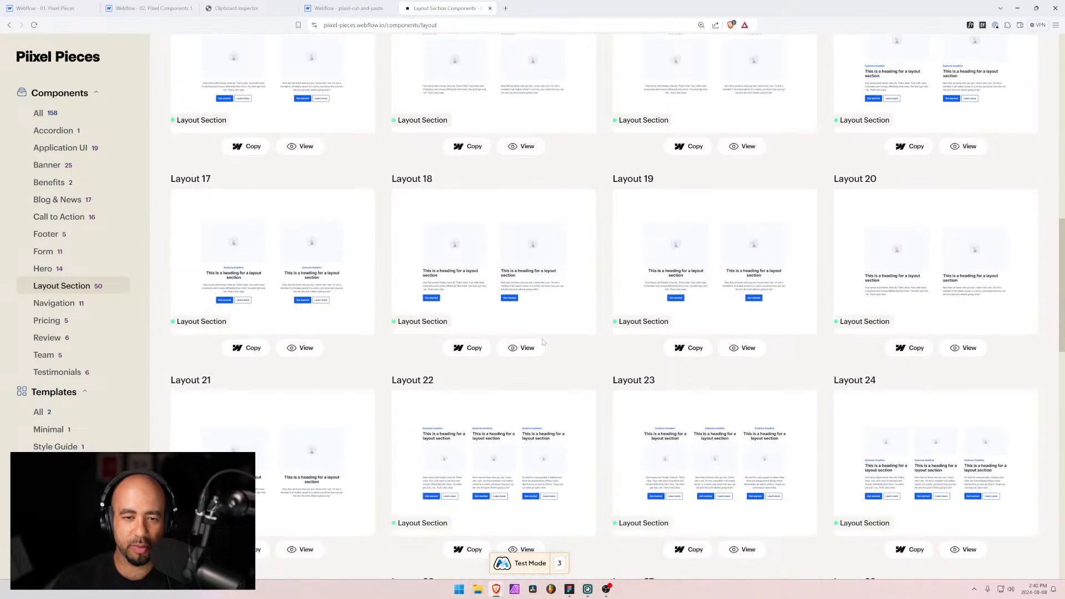
pyautogui.scroll(-18, 462, 239)
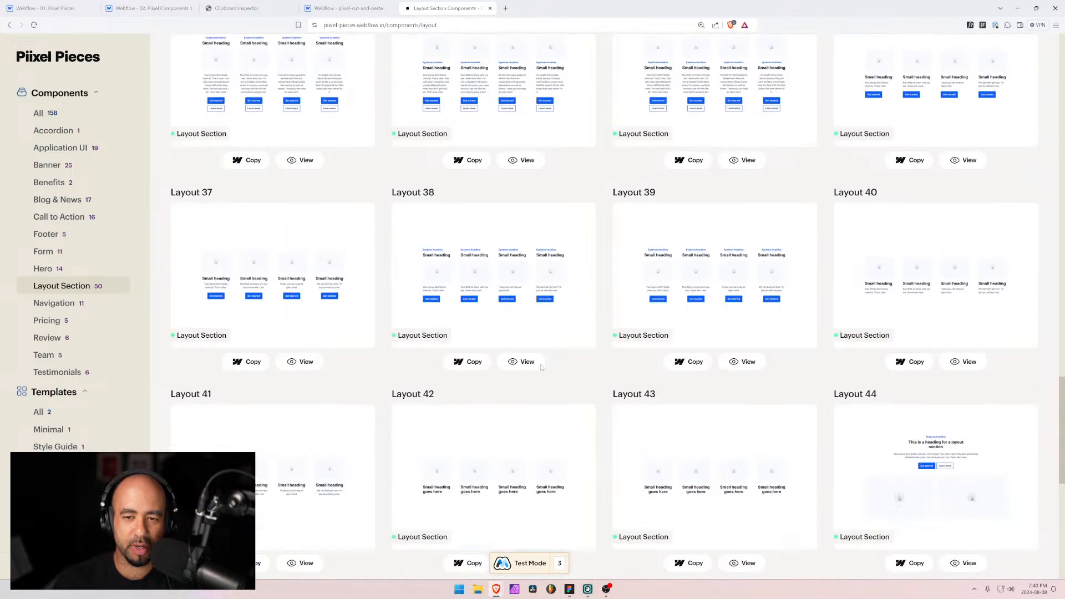
pyautogui.scroll(3, 368, 413)
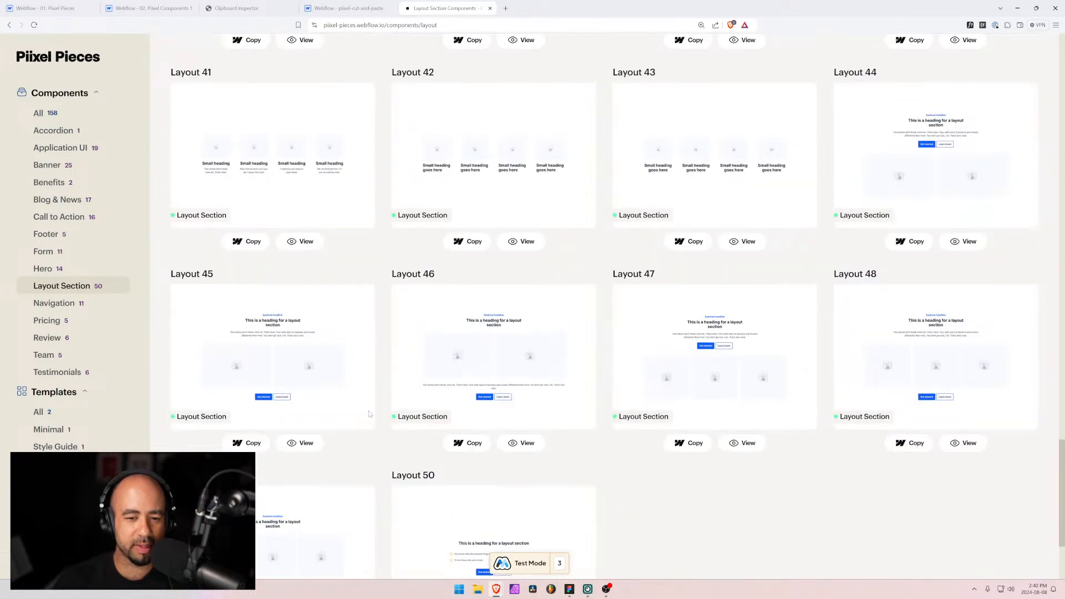
pyautogui.scroll(-3, 367, 413)
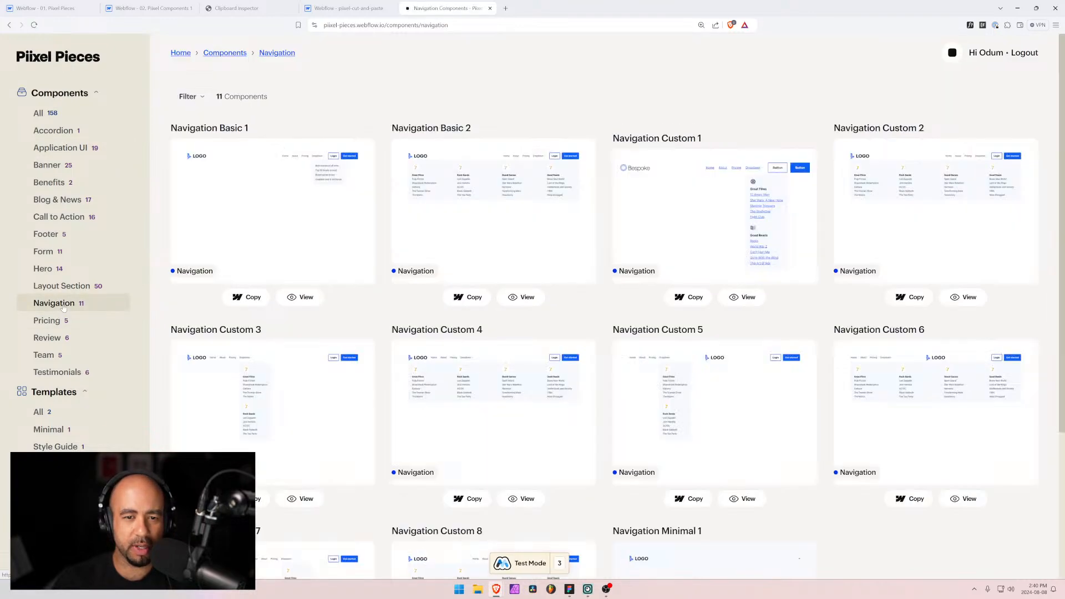
pyautogui.scroll(-3, 619, 288)
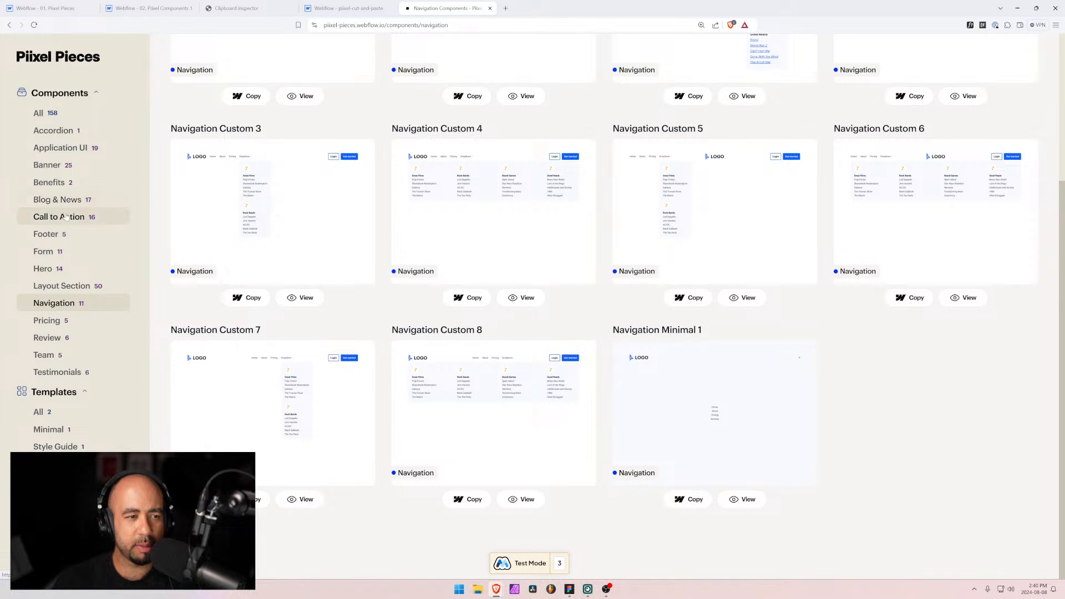
# Step: Open the Banner components and scroll through the banner variations
pyautogui.click(49, 165)
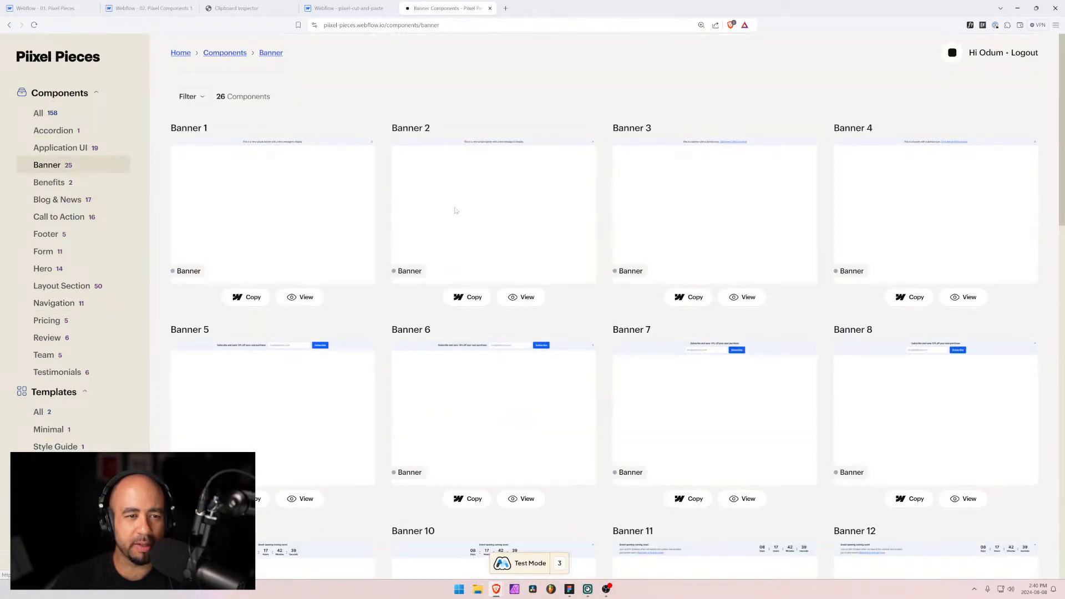
pyautogui.scroll(-2, 471, 321)
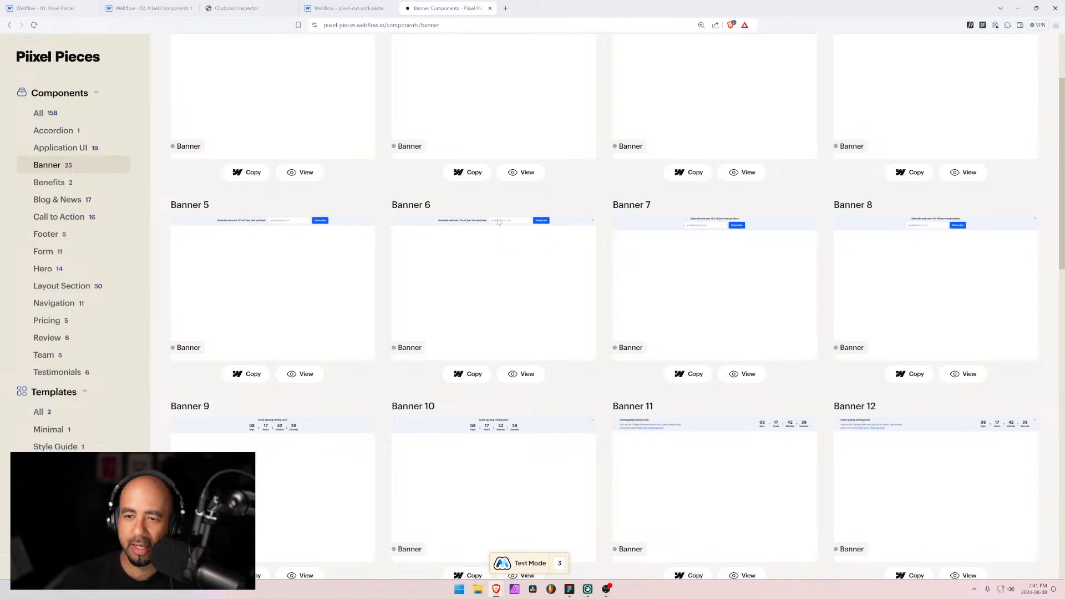
pyautogui.scroll(-4, 529, 420)
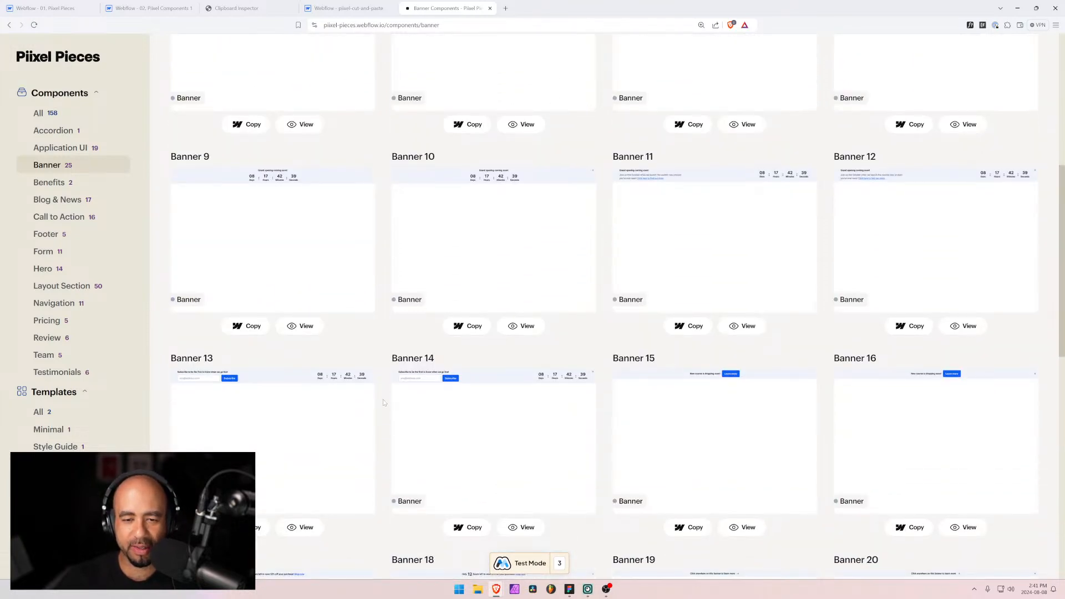
pyautogui.scroll(-3, 547, 392)
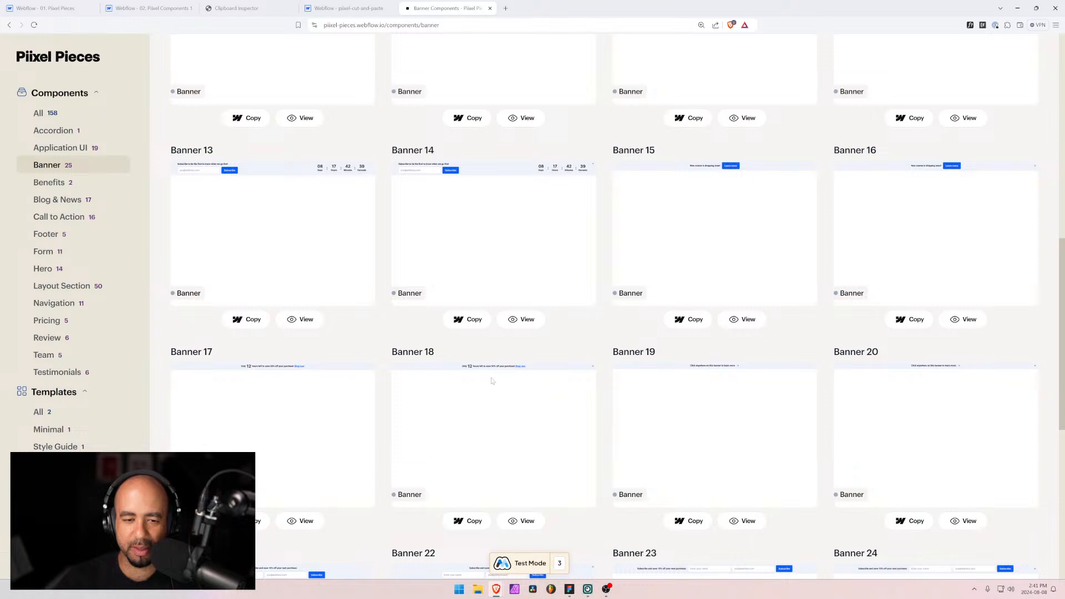
pyautogui.scroll(3, 372, 366)
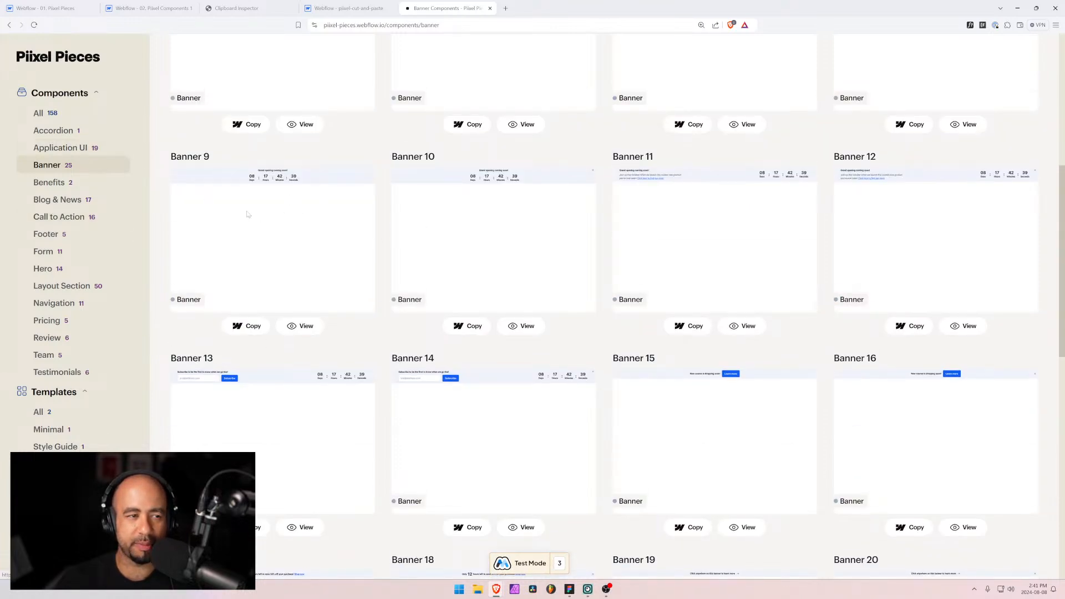
# Step: Browse the Blog & News components grid
pyautogui.click(53, 200)
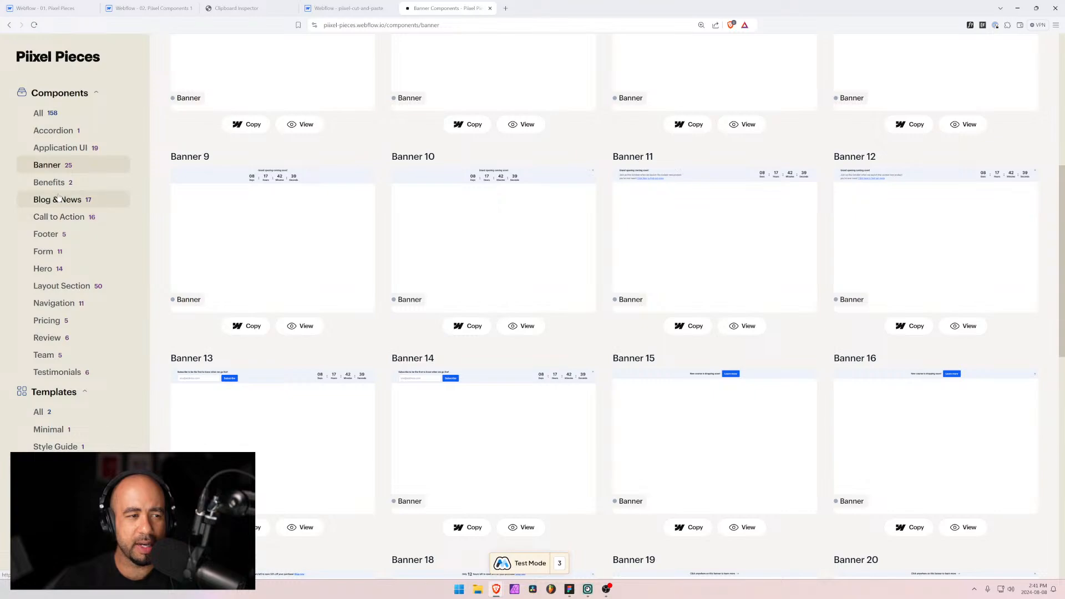
pyautogui.scroll(-6, 459, 330)
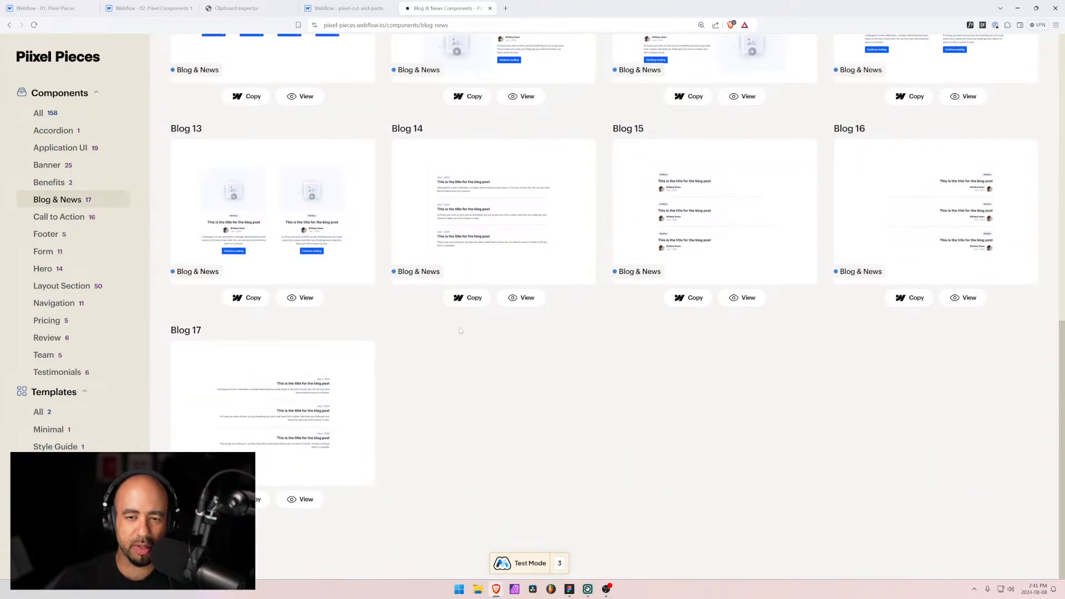
pyautogui.scroll(6, 459, 333)
pyautogui.scroll(3, 459, 335)
pyautogui.scroll(-3, 459, 334)
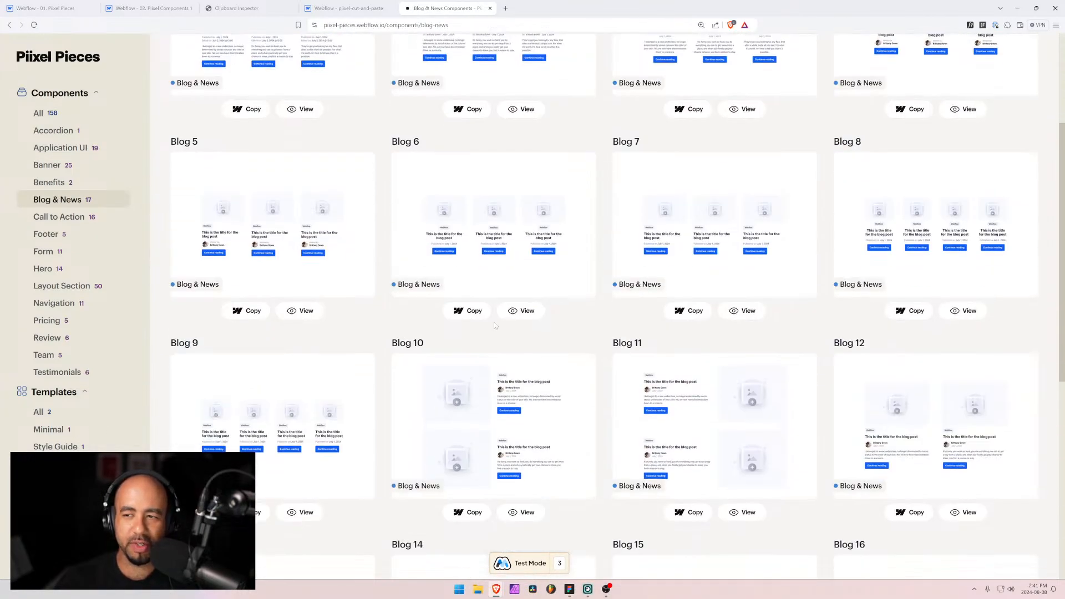
pyautogui.scroll(-3, 517, 309)
pyautogui.scroll(-2, 517, 309)
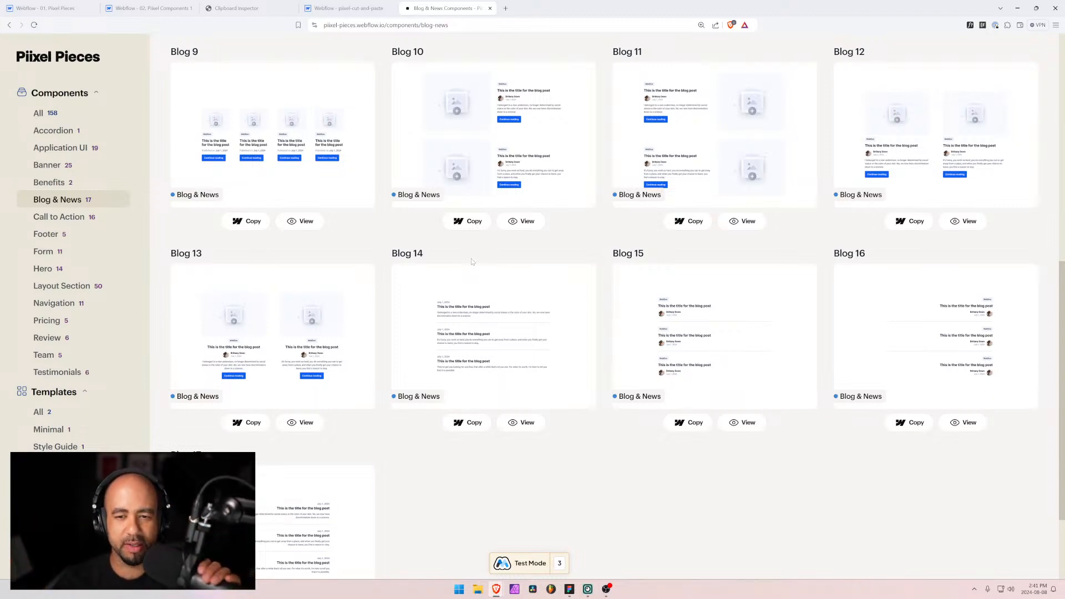
pyautogui.scroll(9, 465, 254)
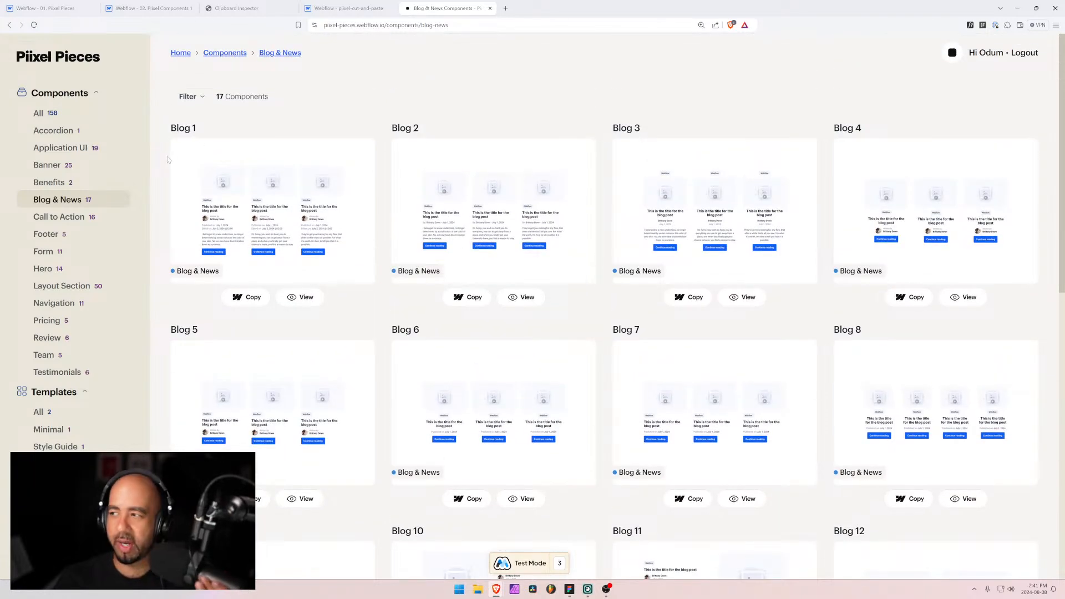
# Step: Open the Form components page and scroll through Forms 1–11
pyautogui.click(49, 254)
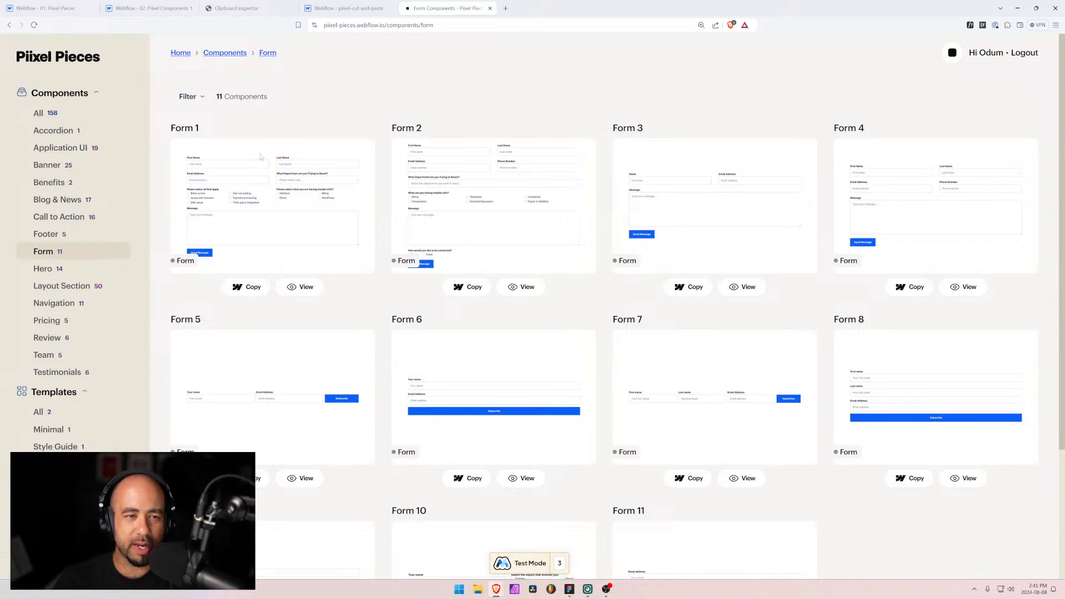
pyautogui.scroll(-3, 260, 157)
pyautogui.scroll(3, 343, 316)
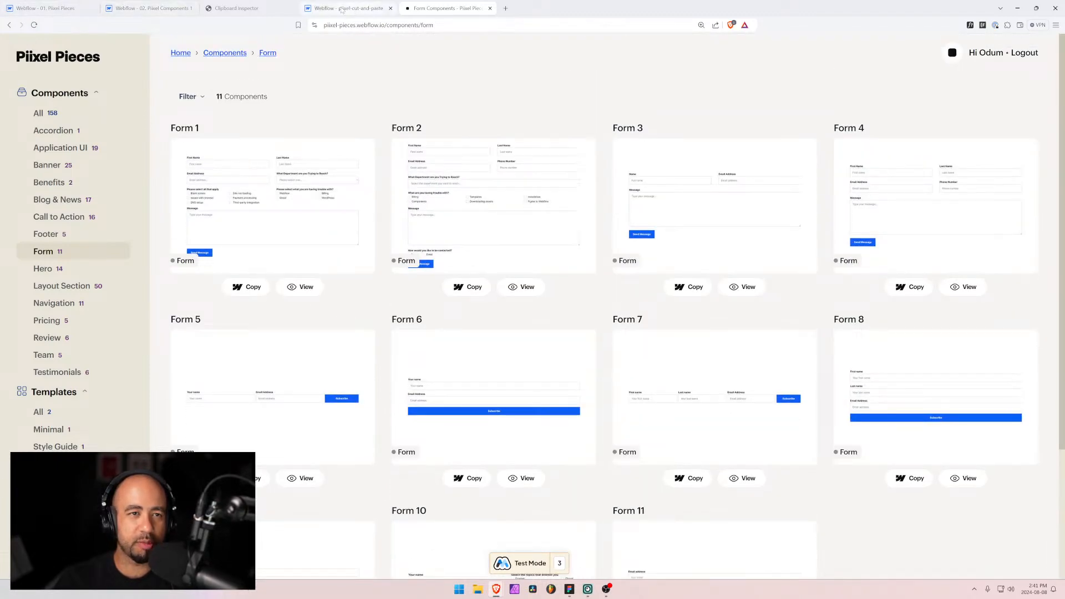
# Step: Zoom both Webflow projects to 125% and remove form-8 from the cut-and-paste page, then view Figma
pyautogui.click(149, 8)
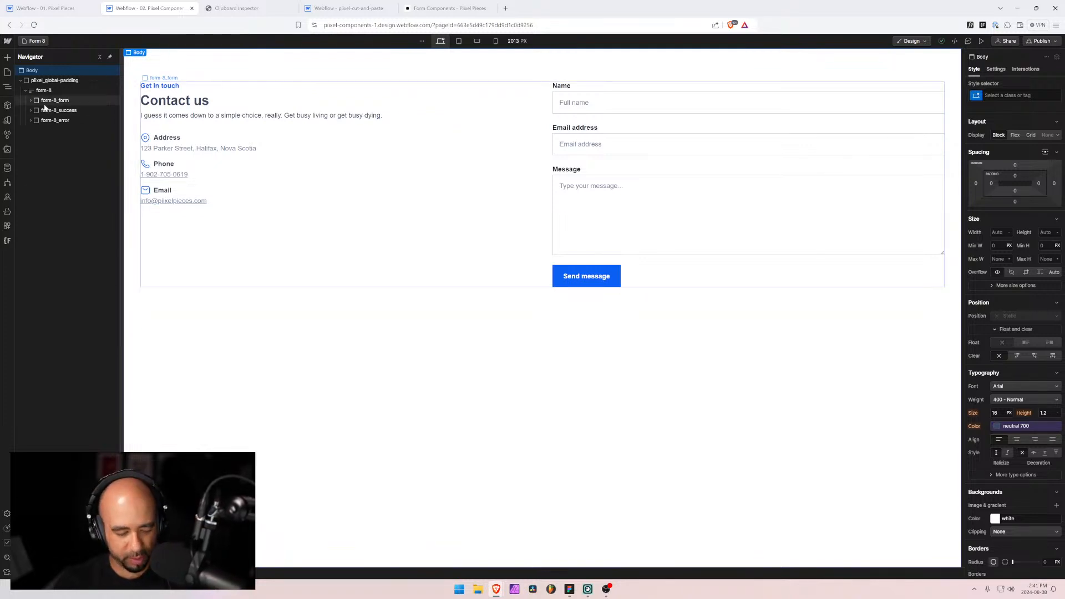
pyautogui.hotkey('ctrl', '+')
pyautogui.hotkey('ctrl', '+')
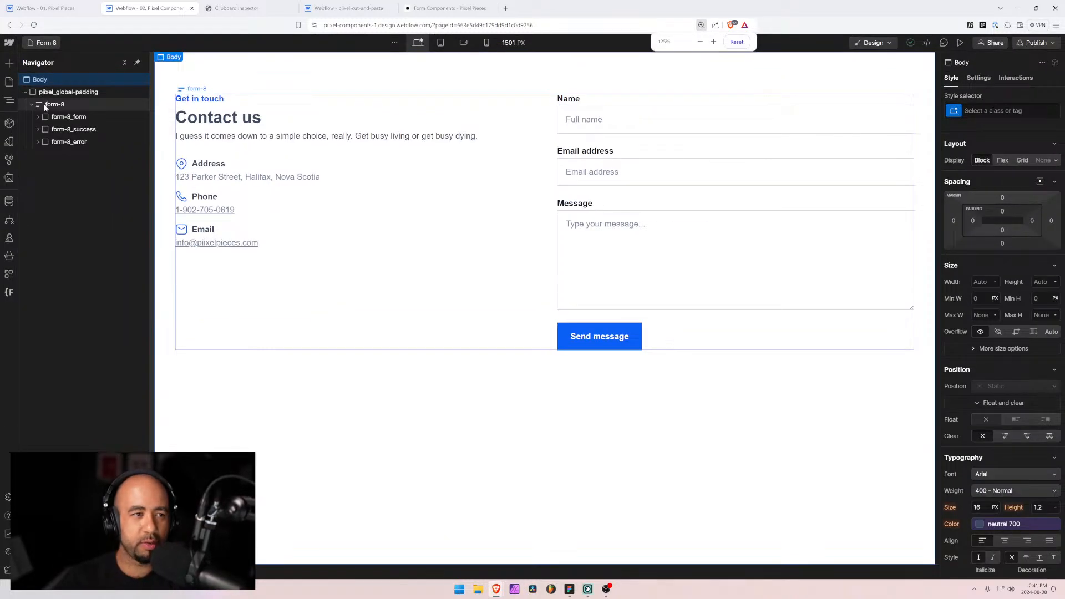
pyautogui.click(342, 8)
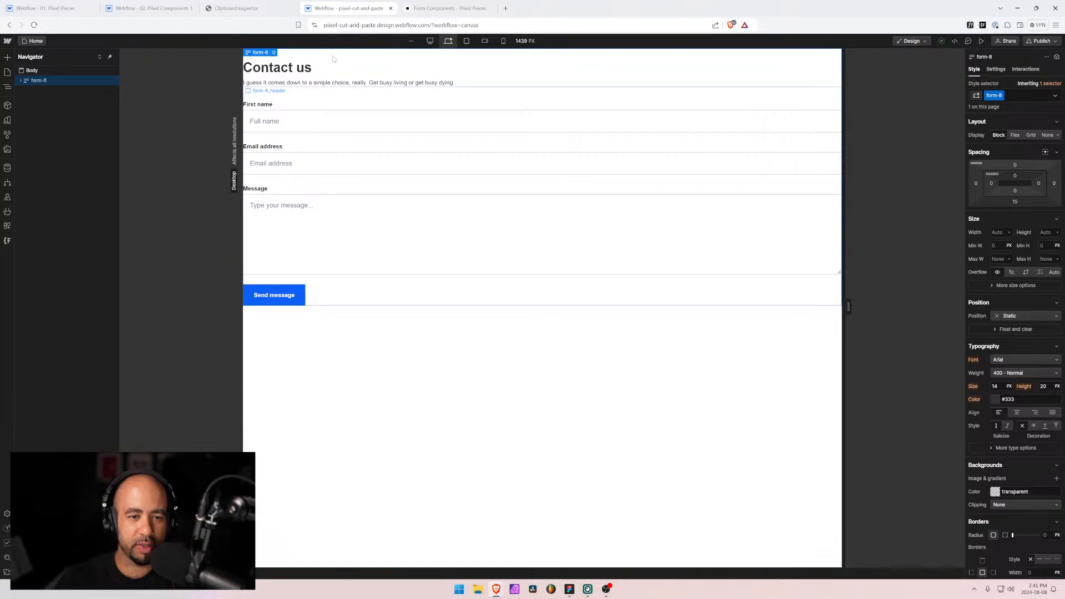
pyautogui.hotkey('ctrl', '+')
pyautogui.hotkey('ctrl', '+')
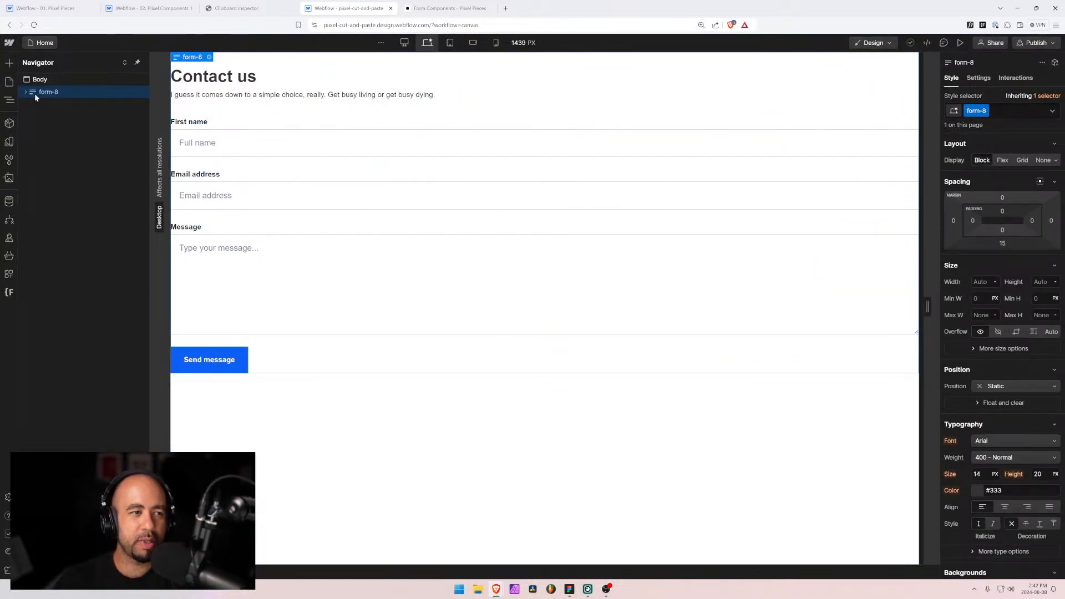
pyautogui.hotkey('ctrl', 'x')
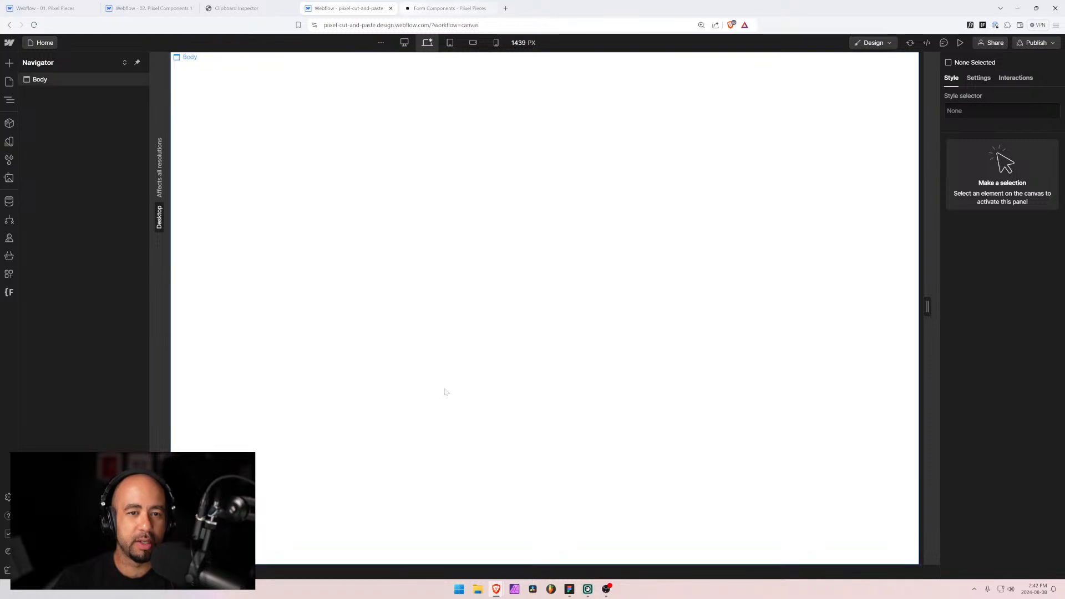
pyautogui.click(569, 589)
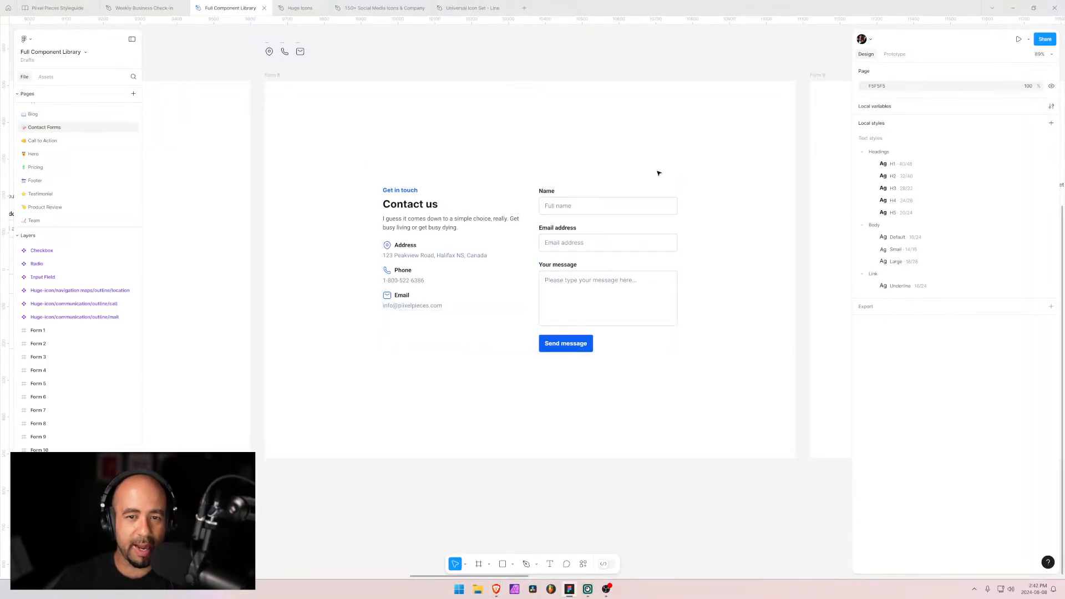
# Step: Pan the Figma canvas to inspect the Form 9 contact frame, then go back to Webflow
pyautogui.hscroll(5, 658, 173)
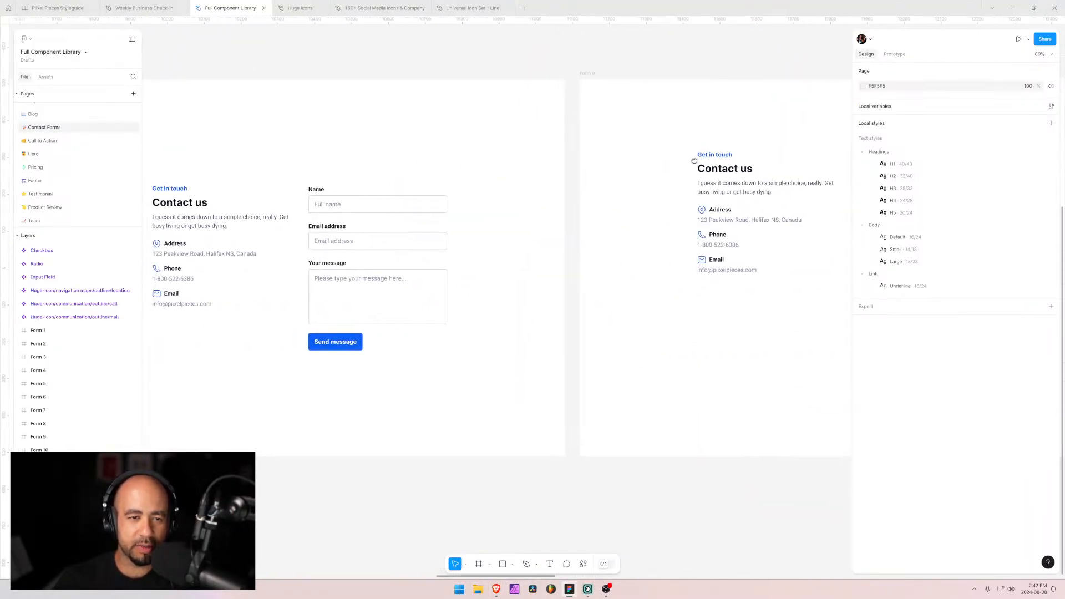
pyautogui.hscroll(5, 694, 161)
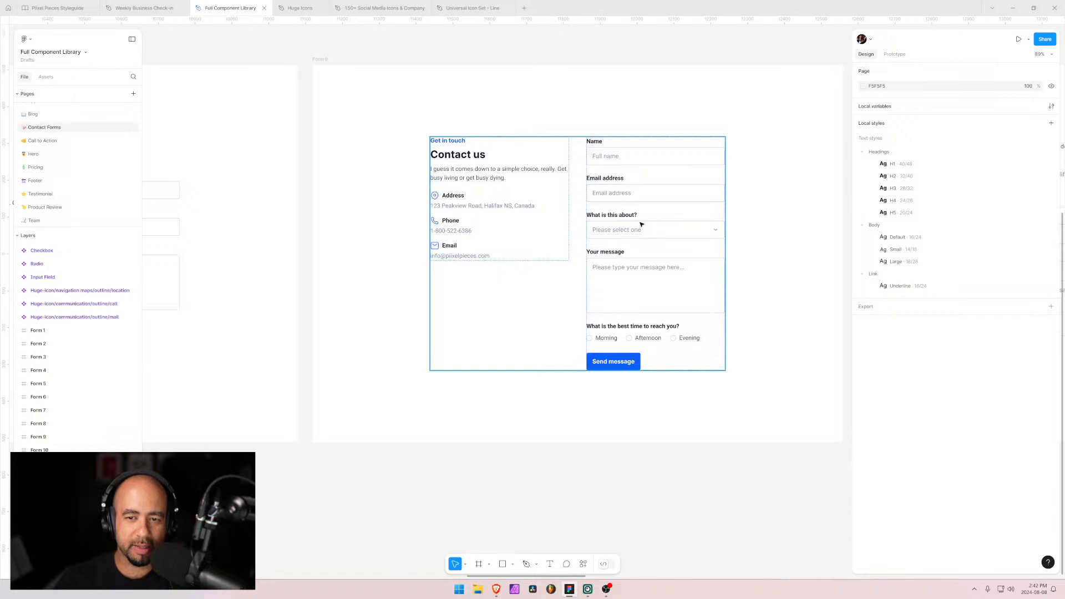
pyautogui.click(615, 323)
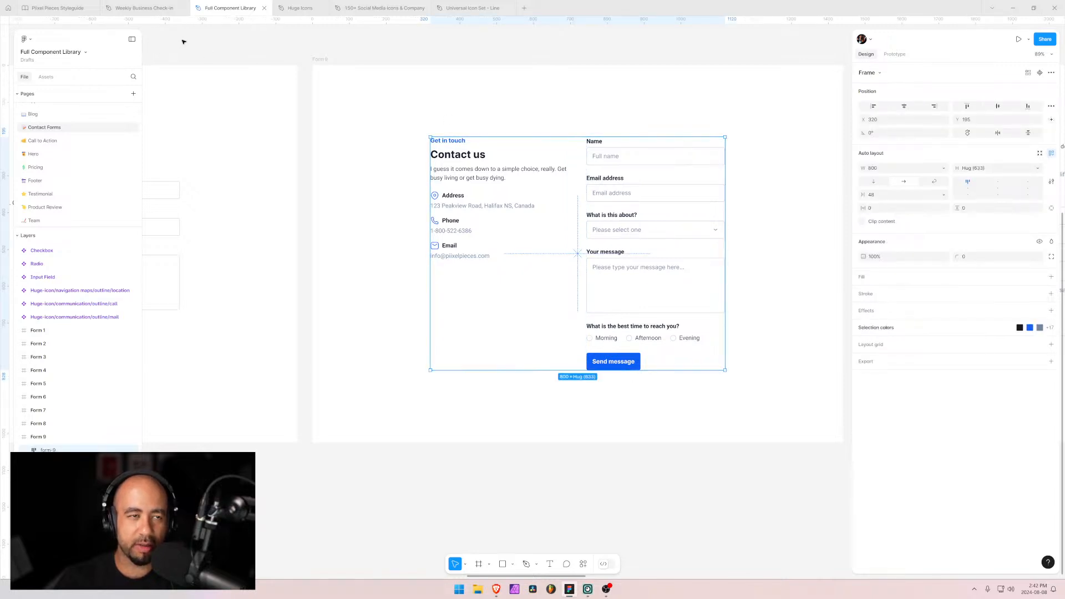
pyautogui.click(305, 157)
pyautogui.hscroll(-3, 292, 161)
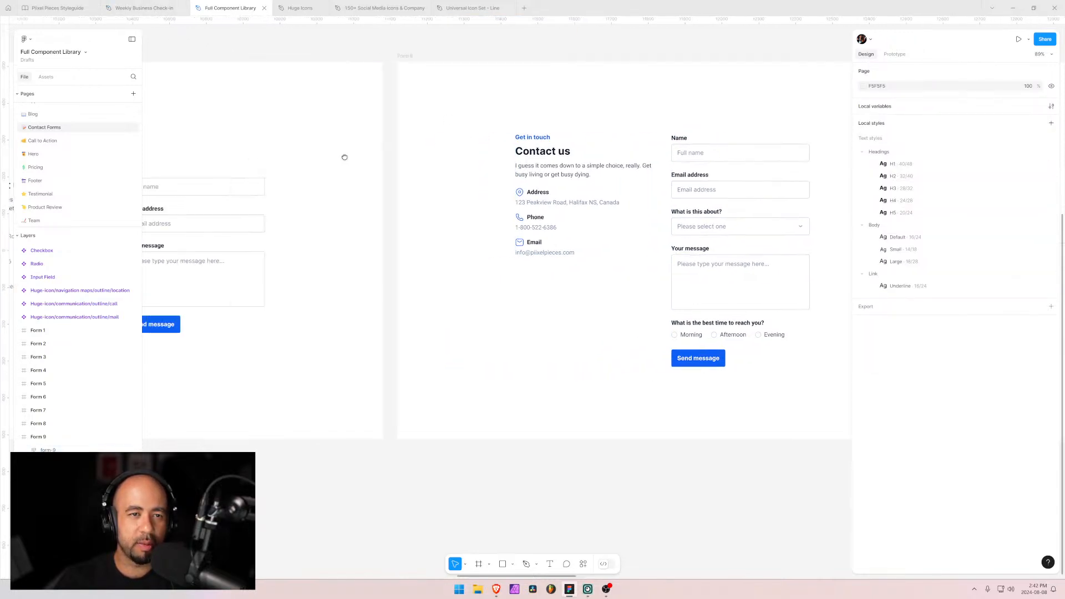
pyautogui.moveTo(332, 158); pyautogui.dragTo(320, 161)
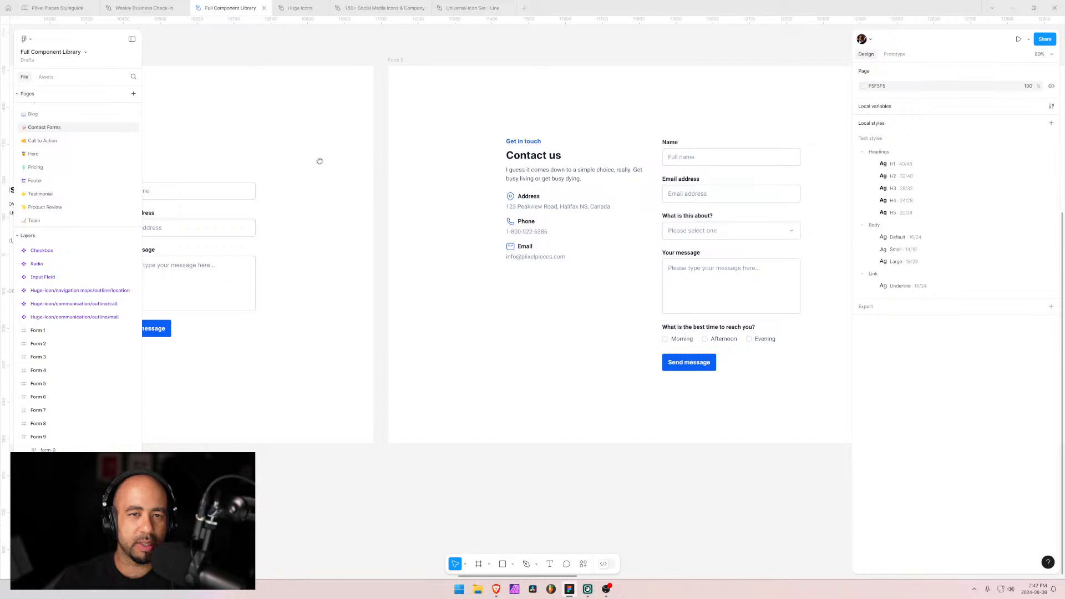
pyautogui.hotkey('alt', 'Tab')
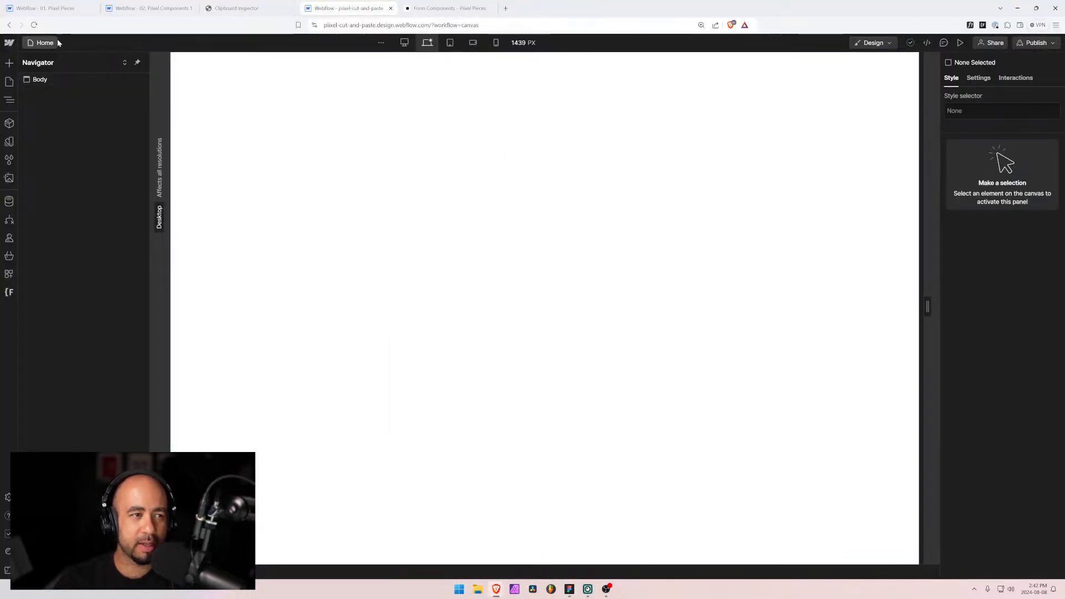
# Step: Copy the form-8 wrapper and paste it into the cut-and-paste Body, then undo the paste
pyautogui.click(150, 8)
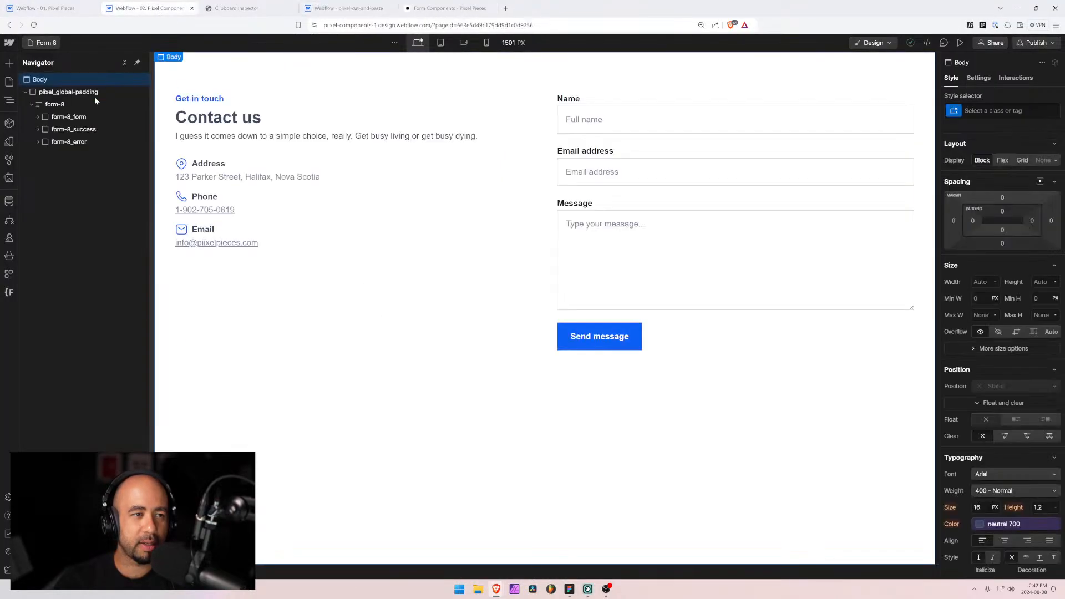
pyautogui.click(32, 105)
pyautogui.click(59, 105)
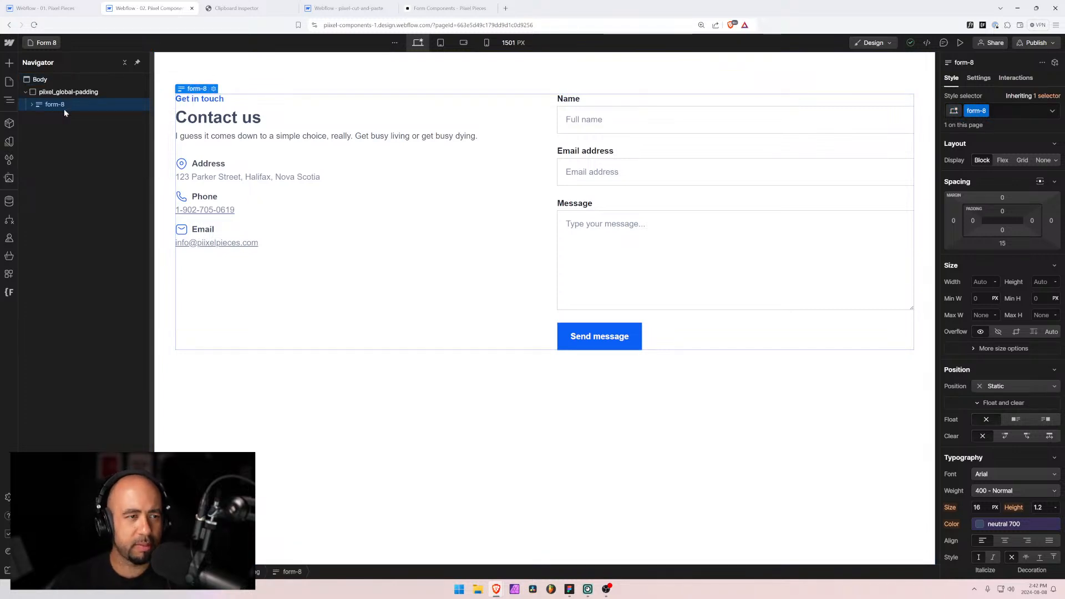
pyautogui.click(350, 8)
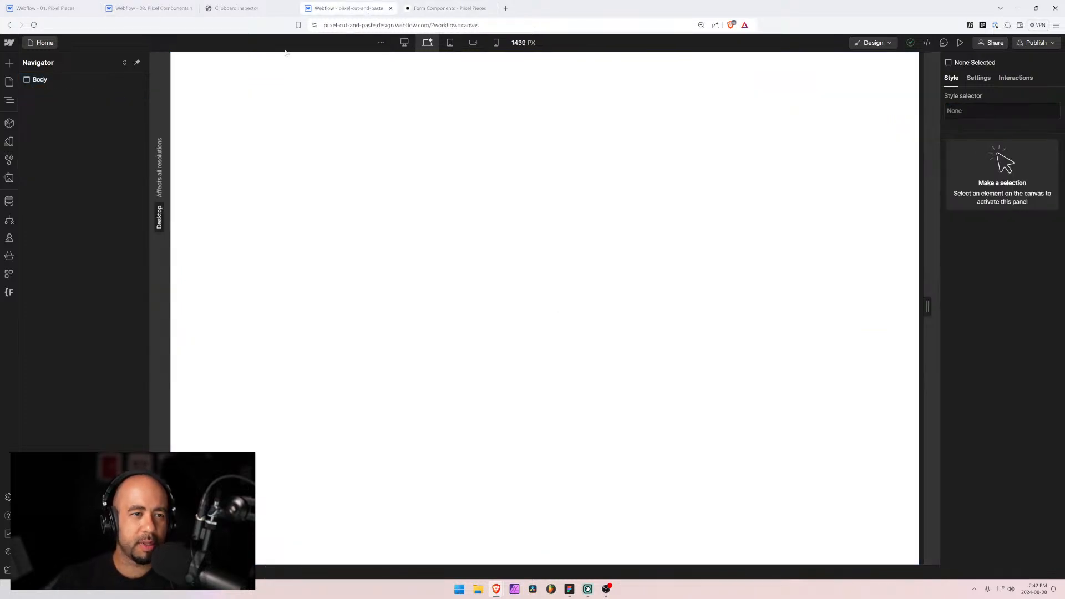
pyautogui.click(32, 81)
pyautogui.hotkey('ctrl', 'v')
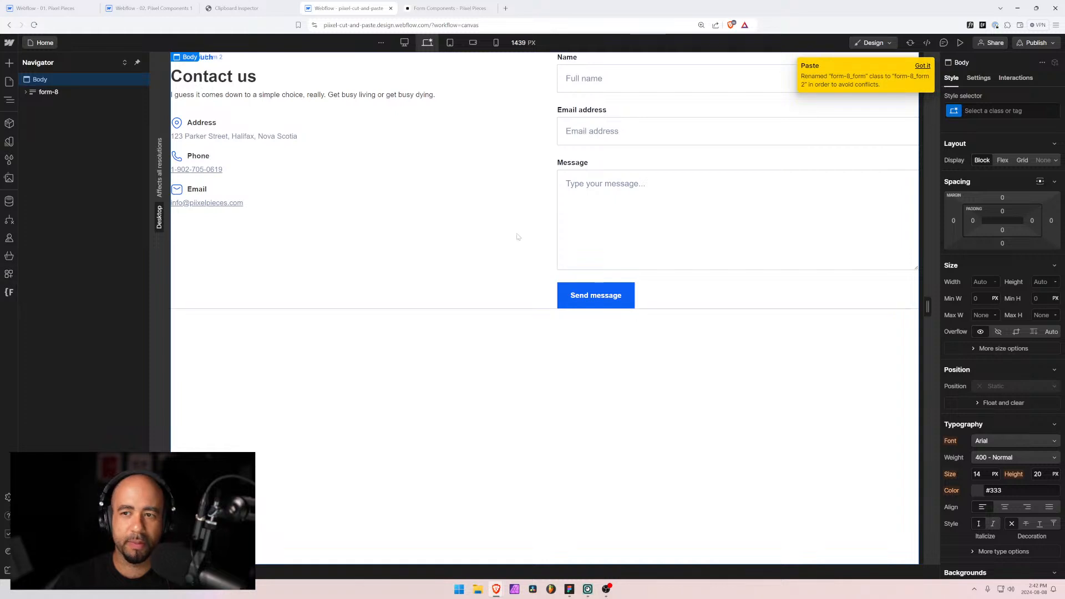
pyautogui.hotkey('ctrl', 'z')
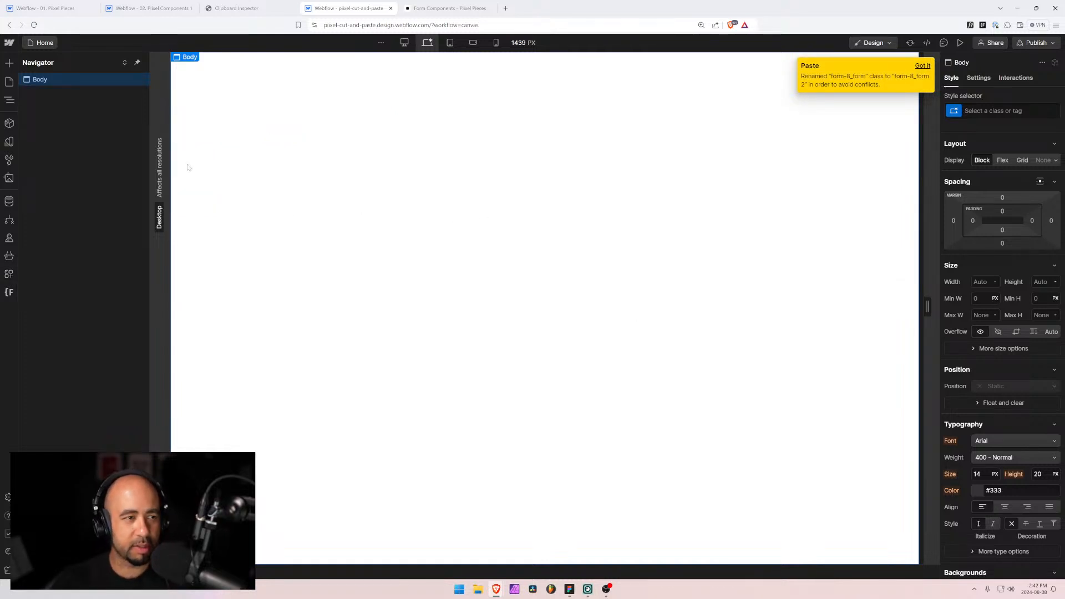
# Step: Clean up the unused form-8 style selectors and paste the form-8 contact form again
pyautogui.click(10, 160)
pyautogui.click(136, 62)
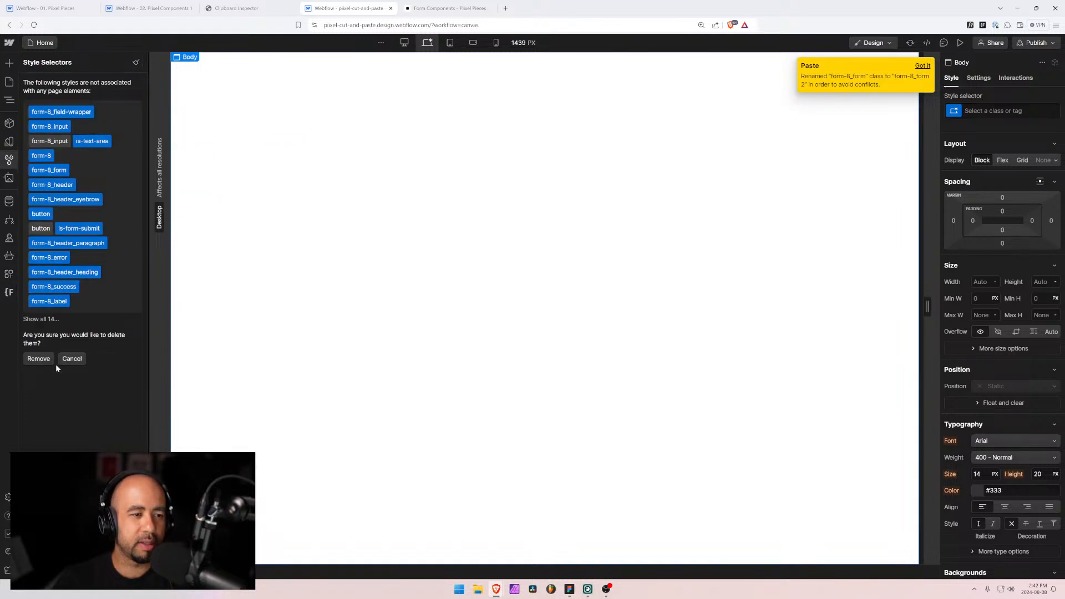
pyautogui.click(38, 359)
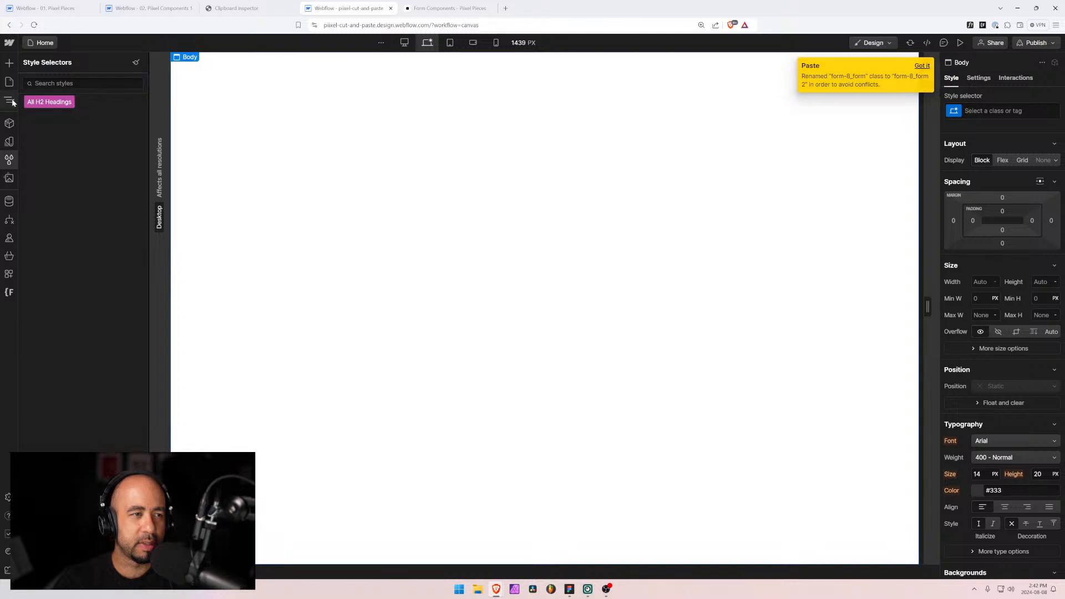
pyautogui.click(9, 100)
pyautogui.hotkey('ctrl', 'v')
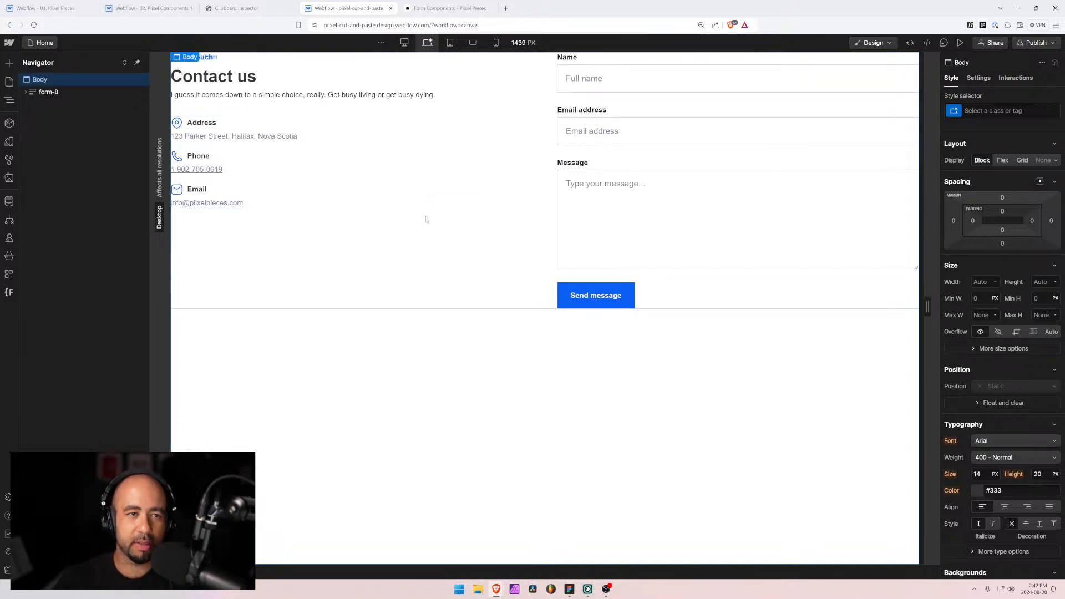
pyautogui.click(9, 293)
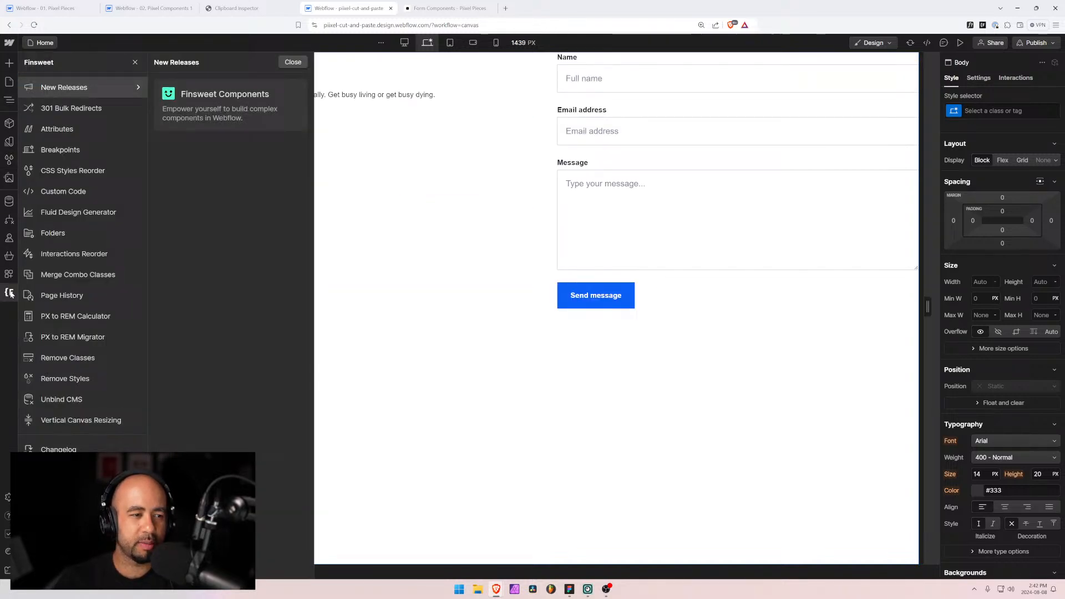
# Step: Rename the form-8 style folder to form-9 in Finsweet Folders, save, and reload the Designer
pyautogui.click(45, 232)
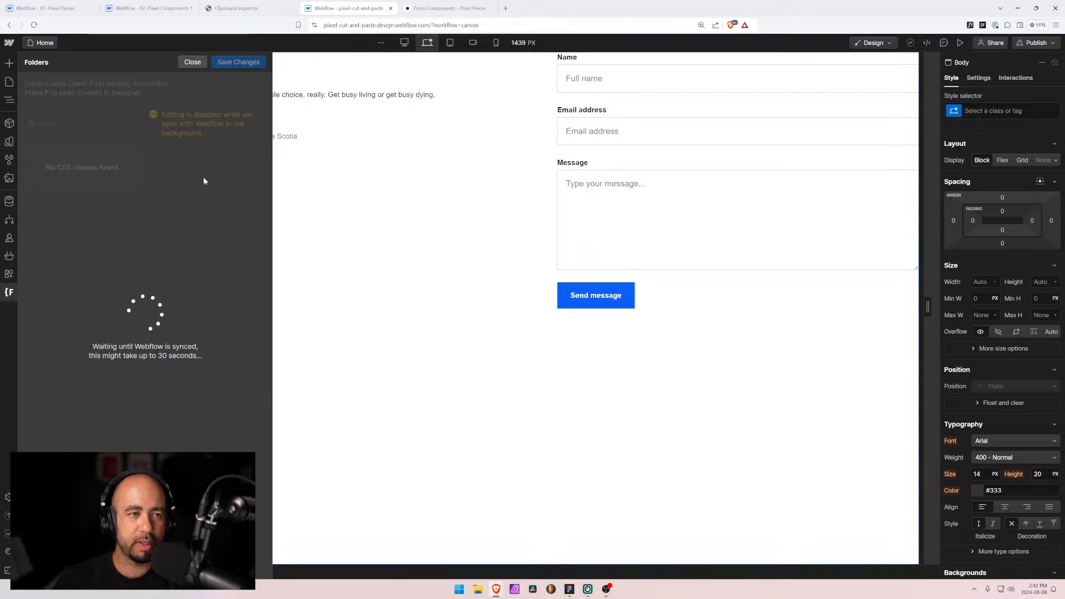
pyautogui.click(131, 160)
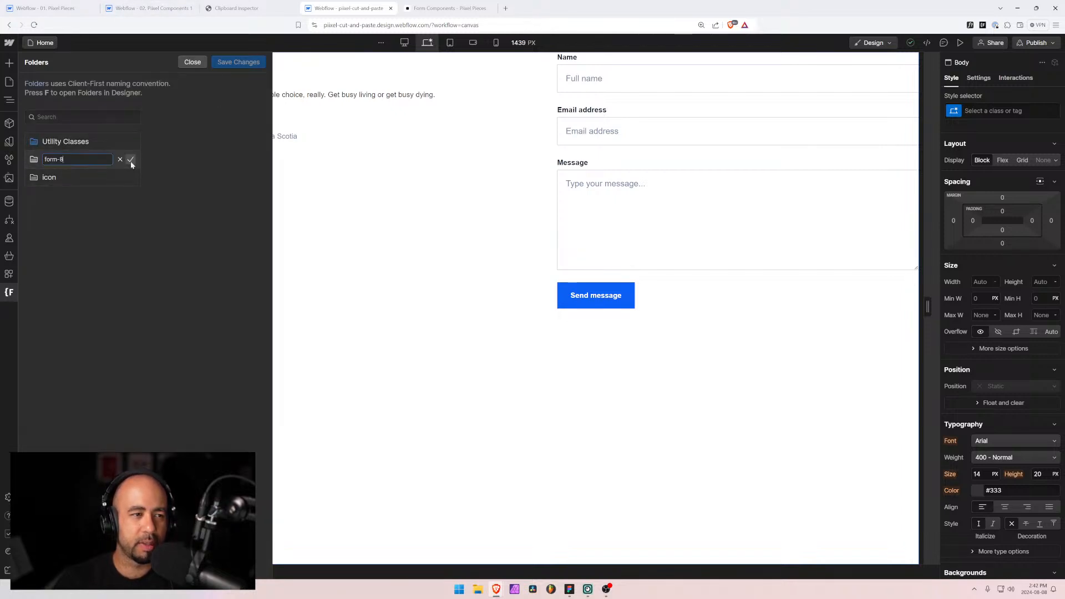
pyautogui.write('9')
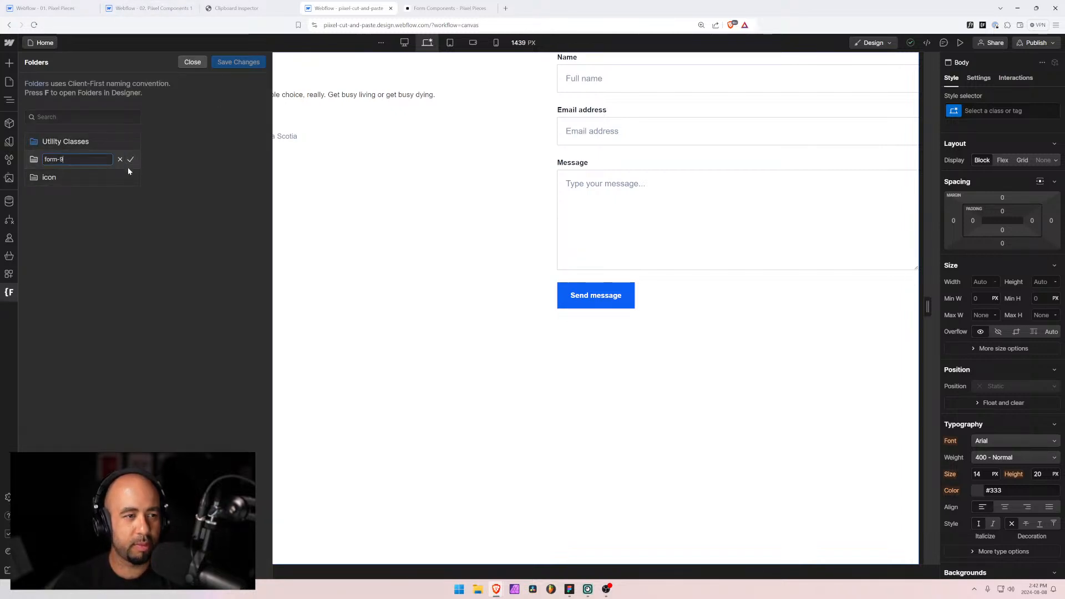
pyautogui.press('Return')
pyautogui.click(238, 61)
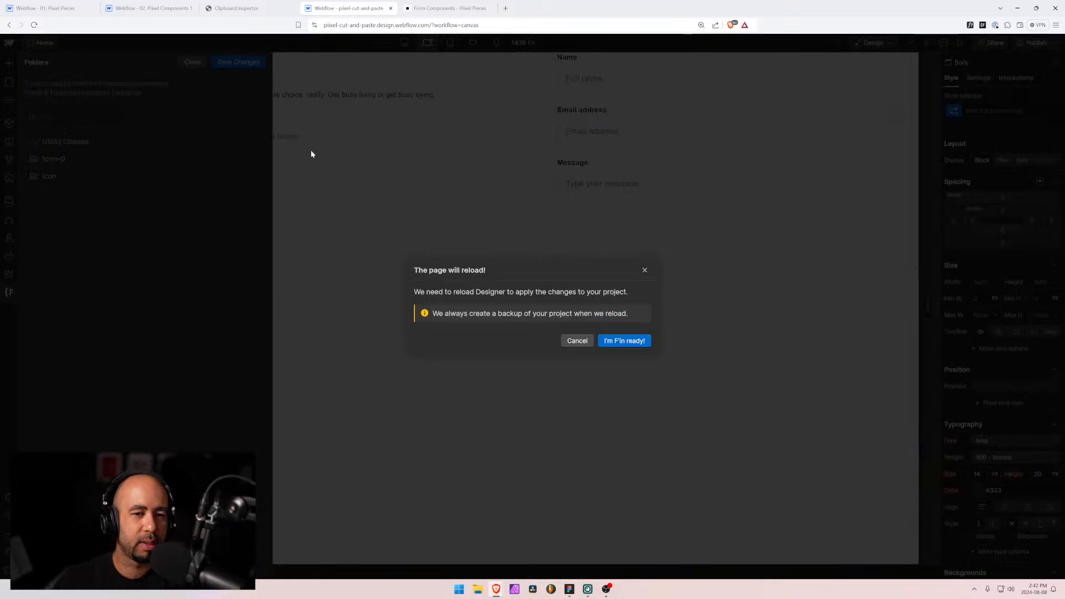
pyautogui.click(635, 340)
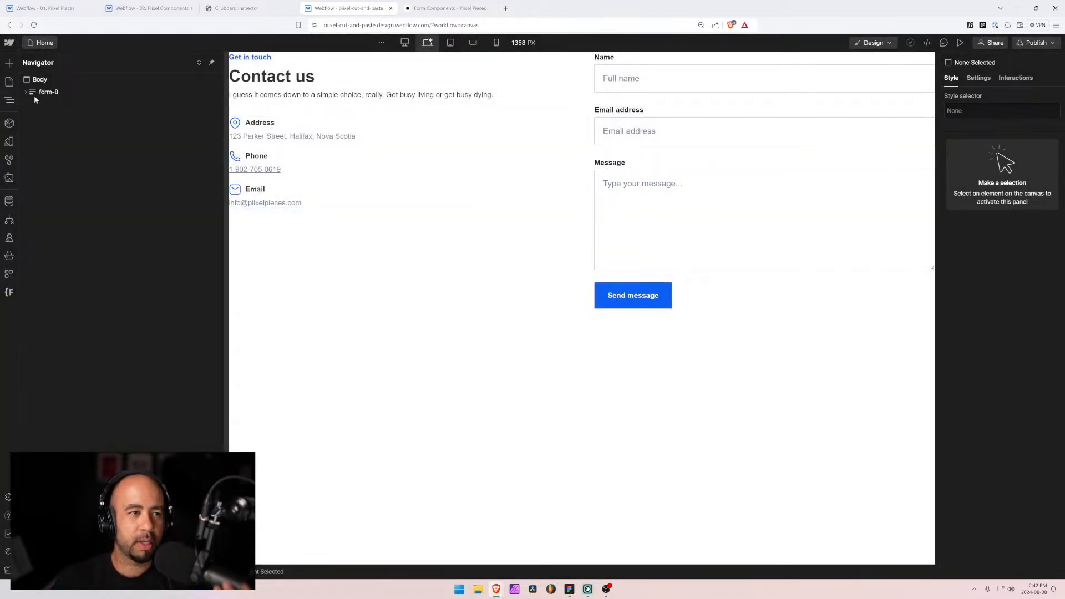
# Step: Rename the pasted wrapper's form-8 class to form-9
pyautogui.click(985, 111)
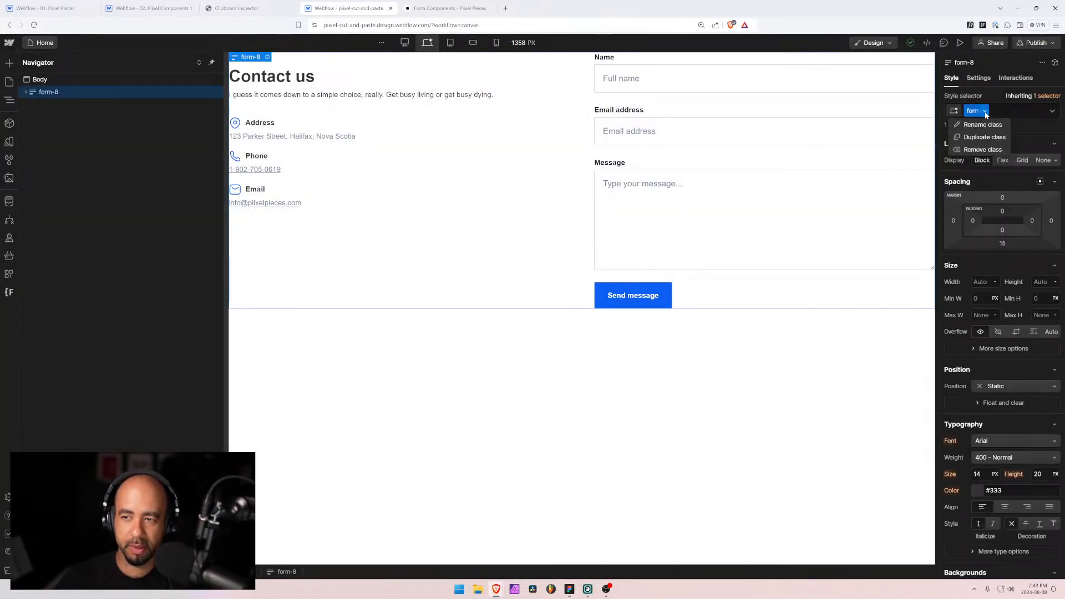
pyautogui.click(989, 125)
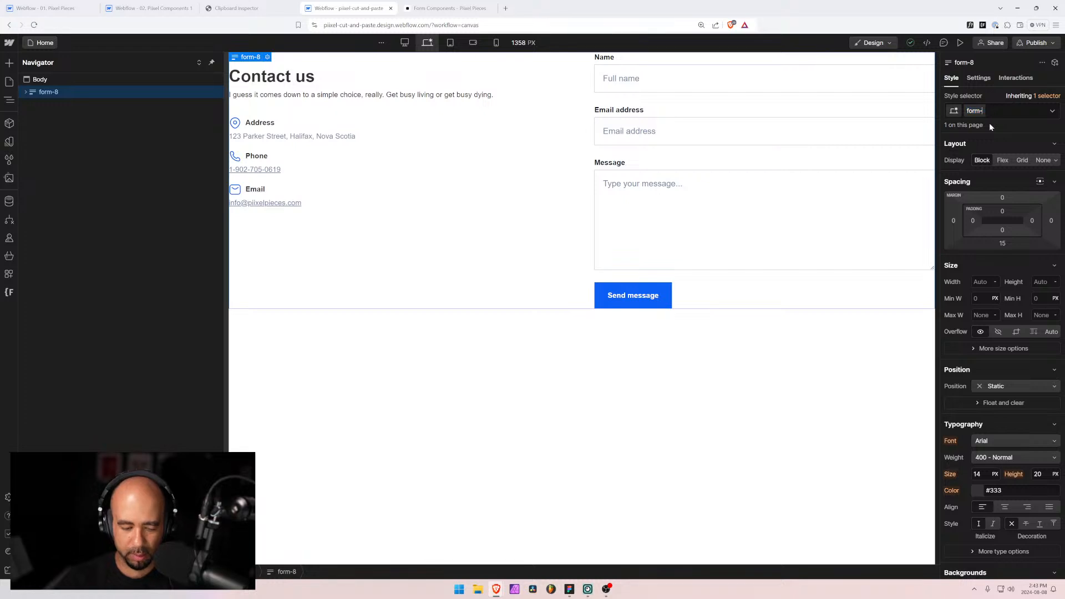
pyautogui.write('9')
pyautogui.press('Return')
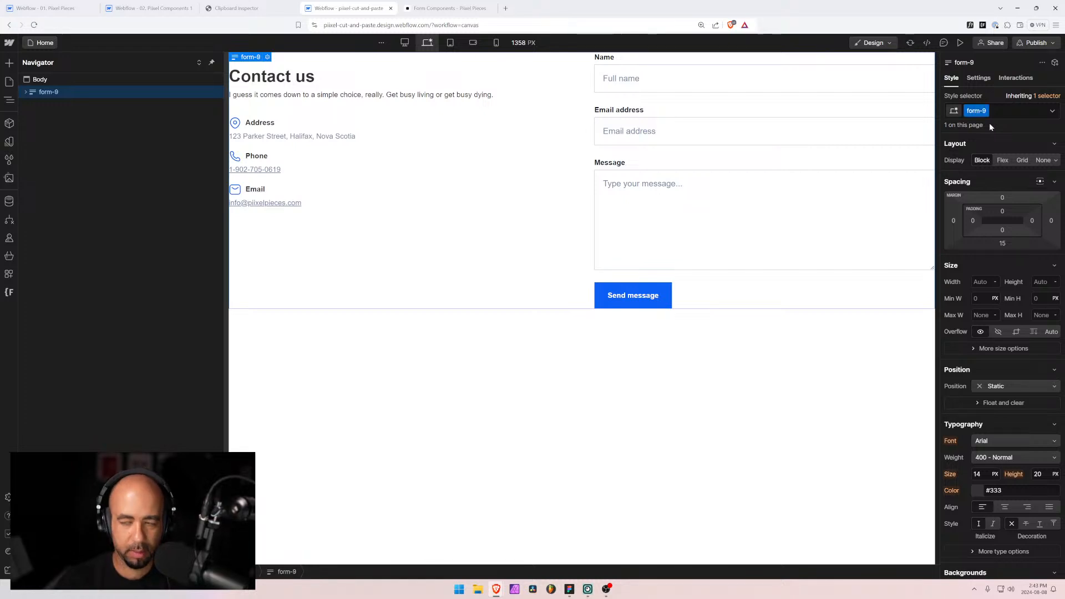
# Step: Open the Form 2 page in Pixel Components, select its form-2 wrapper, and return to cut-and-paste
pyautogui.click(149, 9)
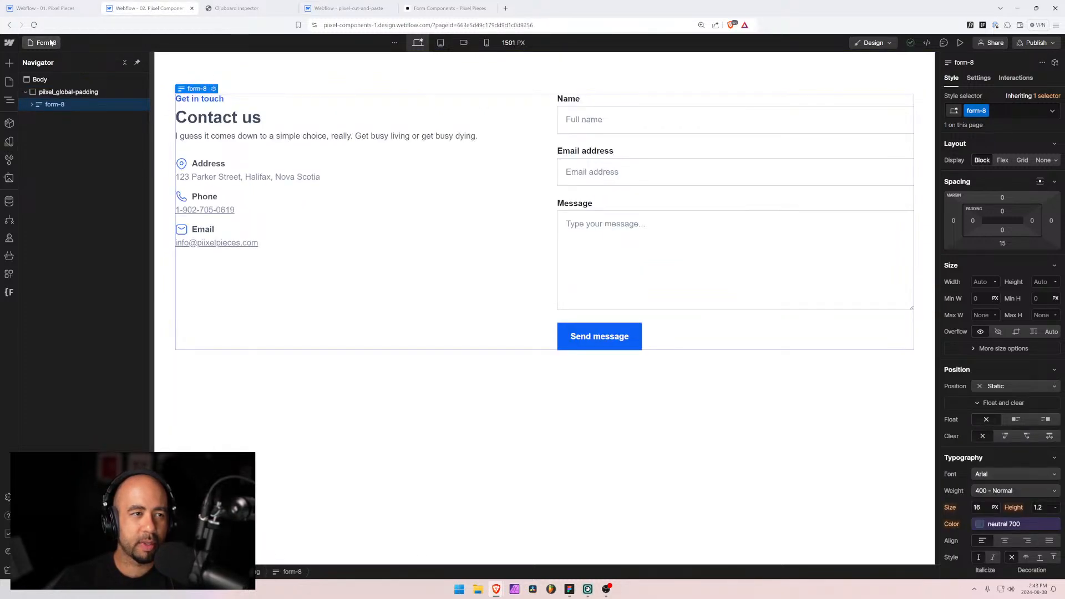
pyautogui.press('p')
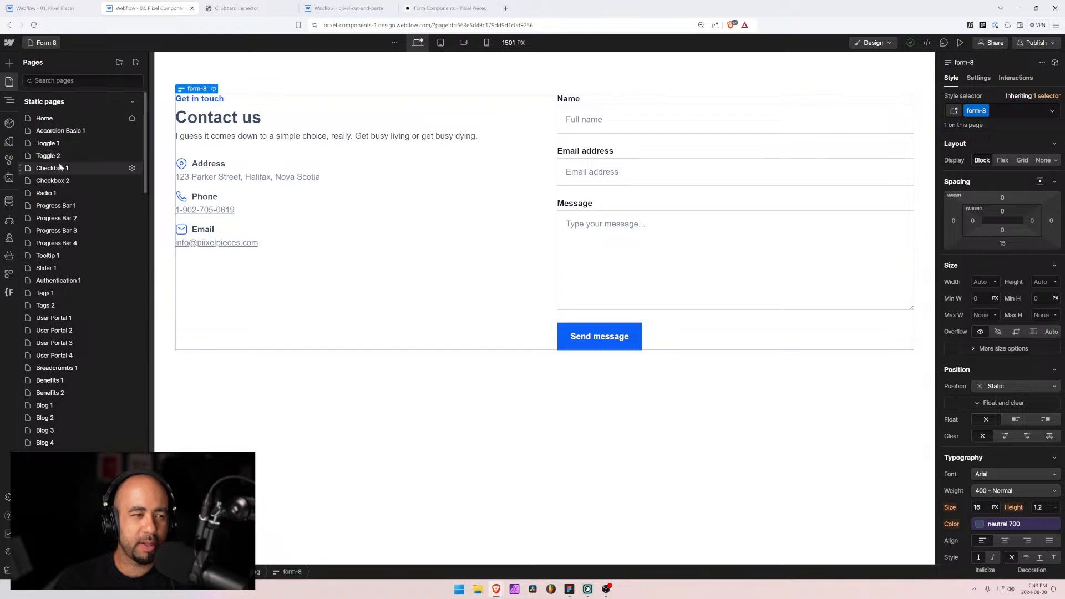
pyautogui.write('f')
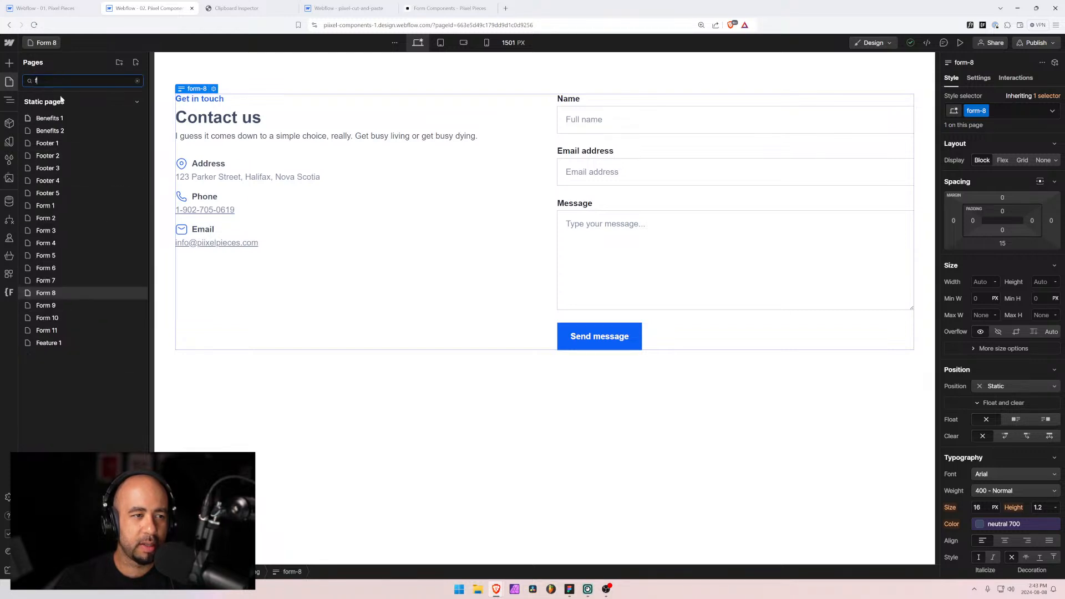
pyautogui.click(47, 219)
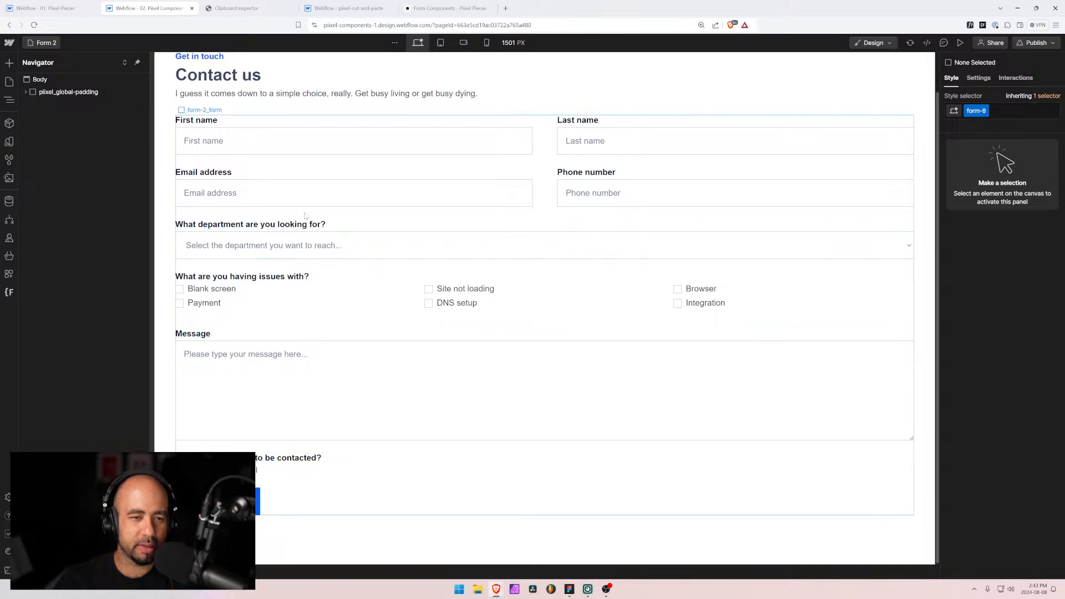
pyautogui.click(277, 217)
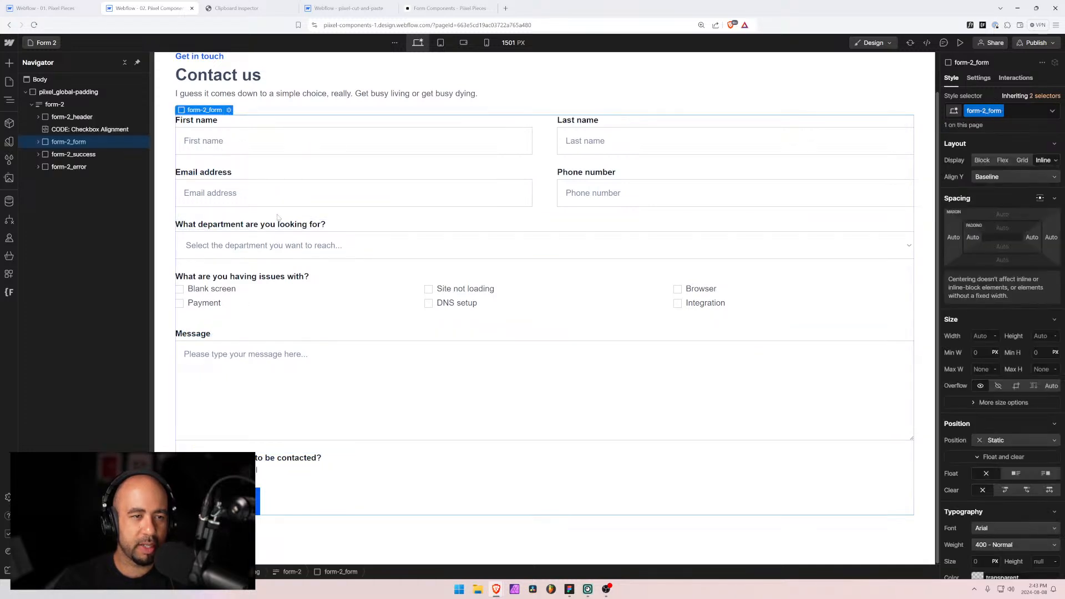
pyautogui.click(60, 107)
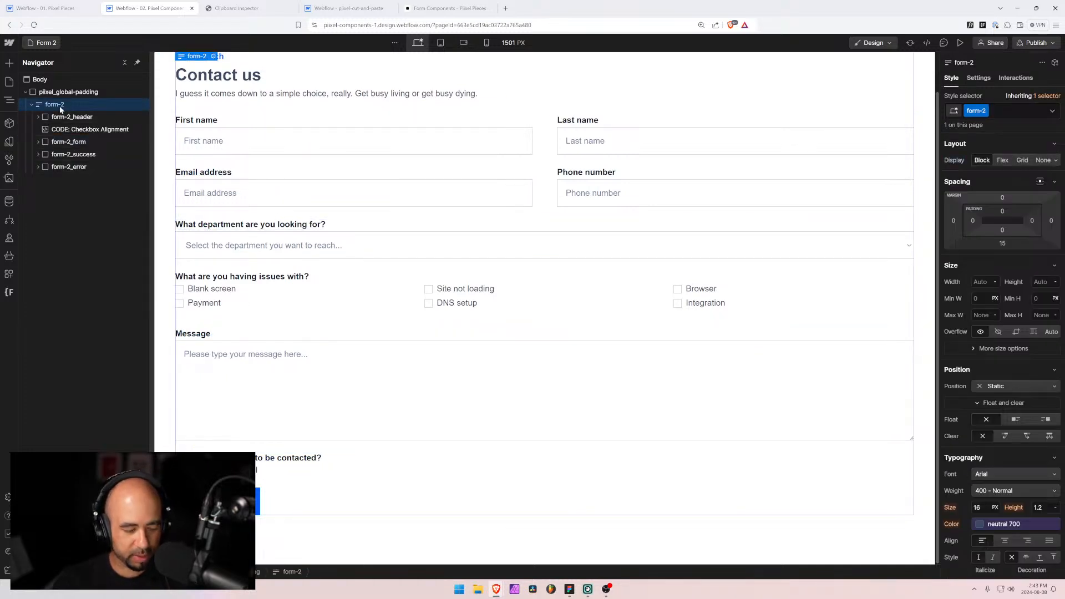
pyautogui.click(347, 7)
# Step: Paste the form-2 contact form into the Body and select its department field wrapper
pyautogui.click(40, 81)
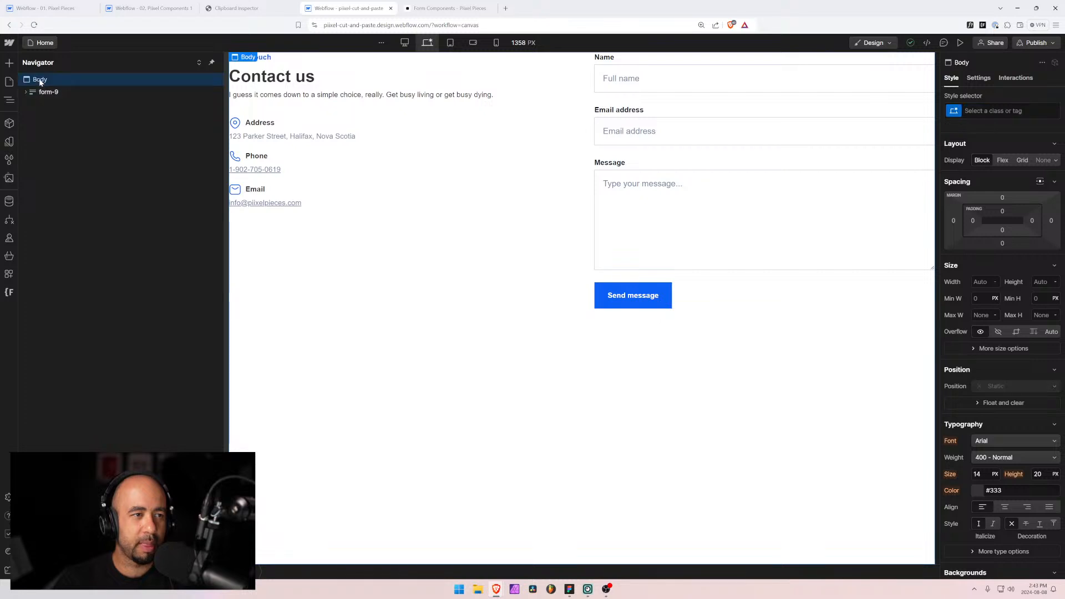
pyautogui.hotkey('ctrl', 'v')
pyautogui.scroll(-2, 372, 411)
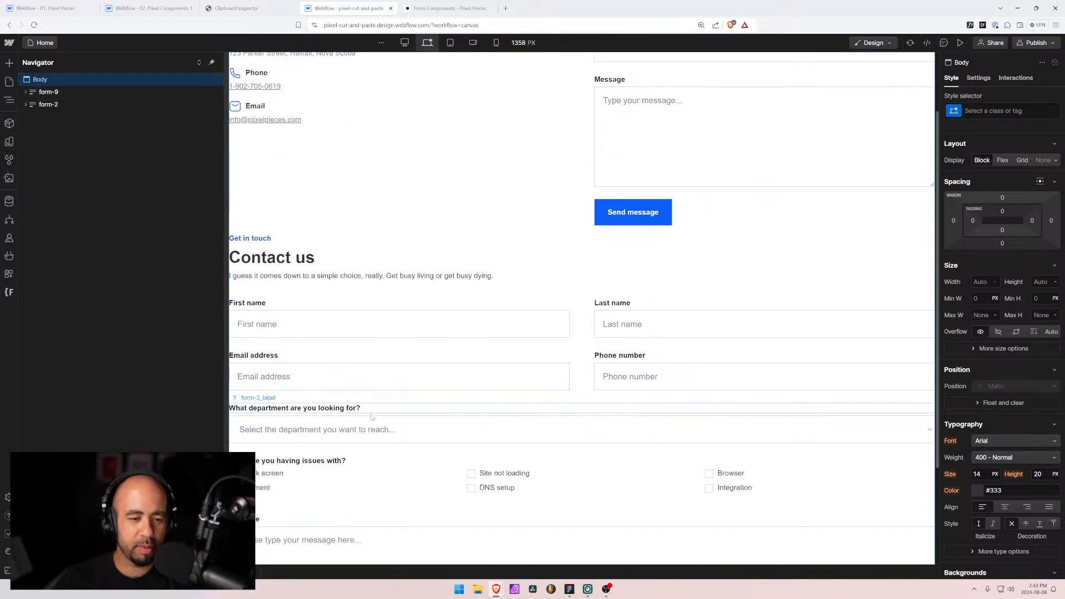
pyautogui.click(375, 417)
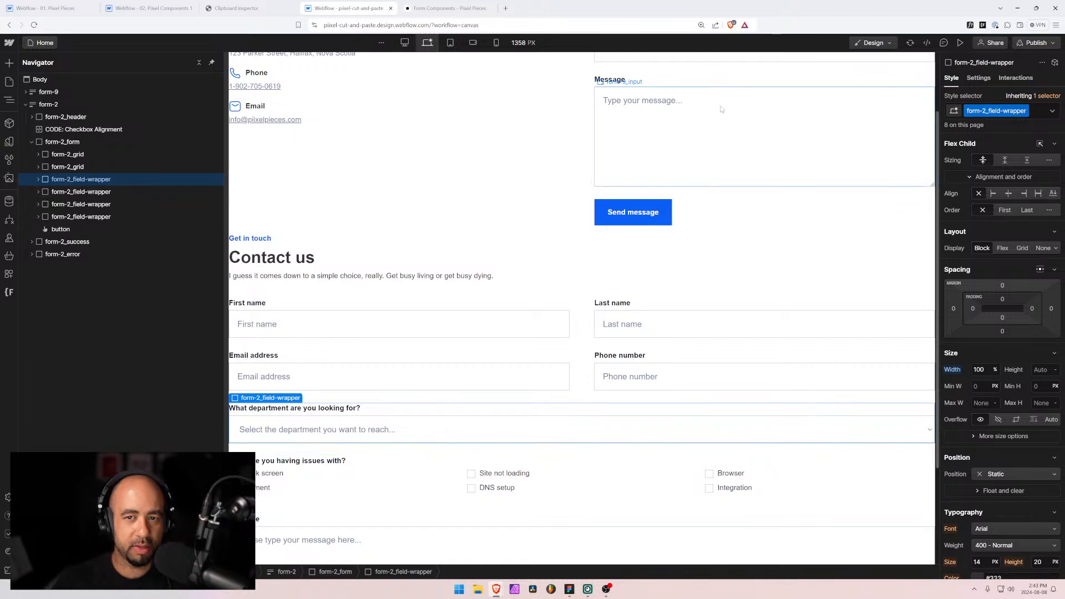
# Step: Paste the department field into form-9's form container, above Message, and open its select settings
pyautogui.scroll(2, 721, 109)
pyautogui.click(619, 110)
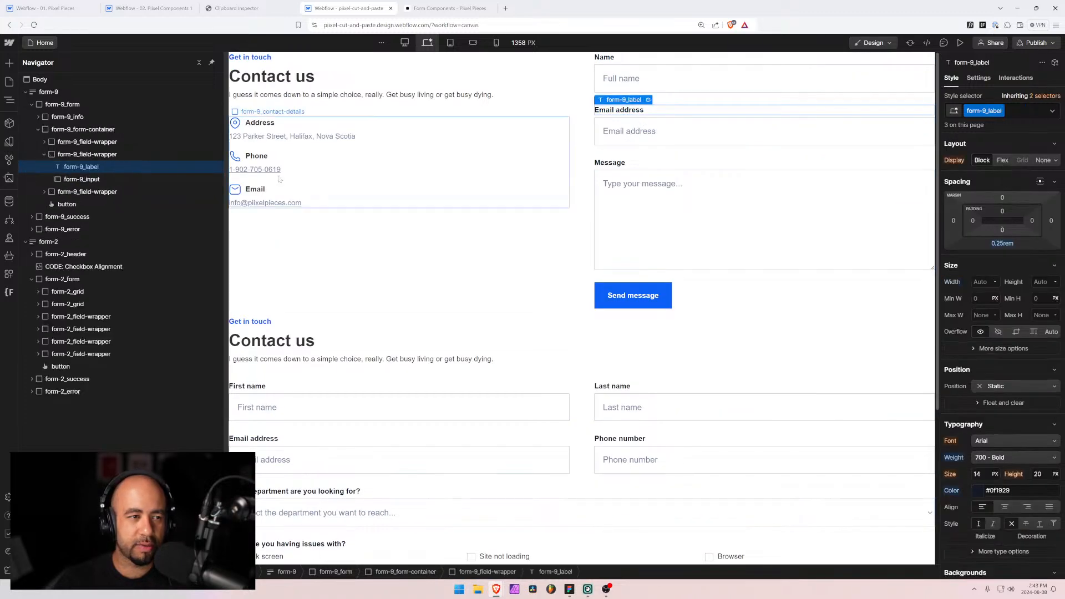
pyautogui.click(43, 154)
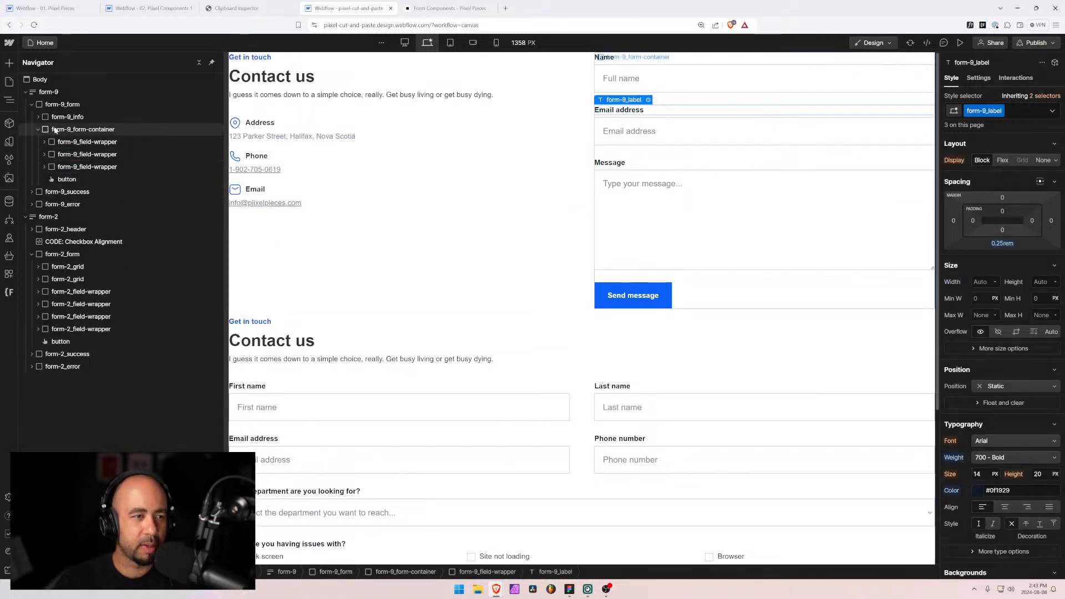
pyautogui.click(56, 130)
pyautogui.hotkey('ctrl', 'v')
pyautogui.click(70, 191)
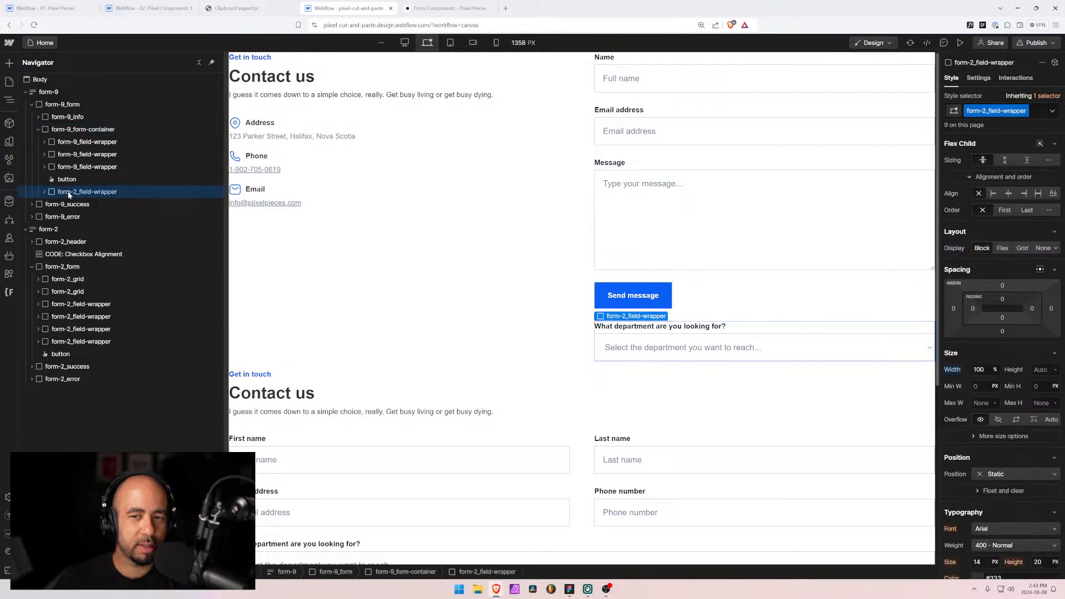
pyautogui.moveTo(68, 194); pyautogui.dragTo(71, 164)
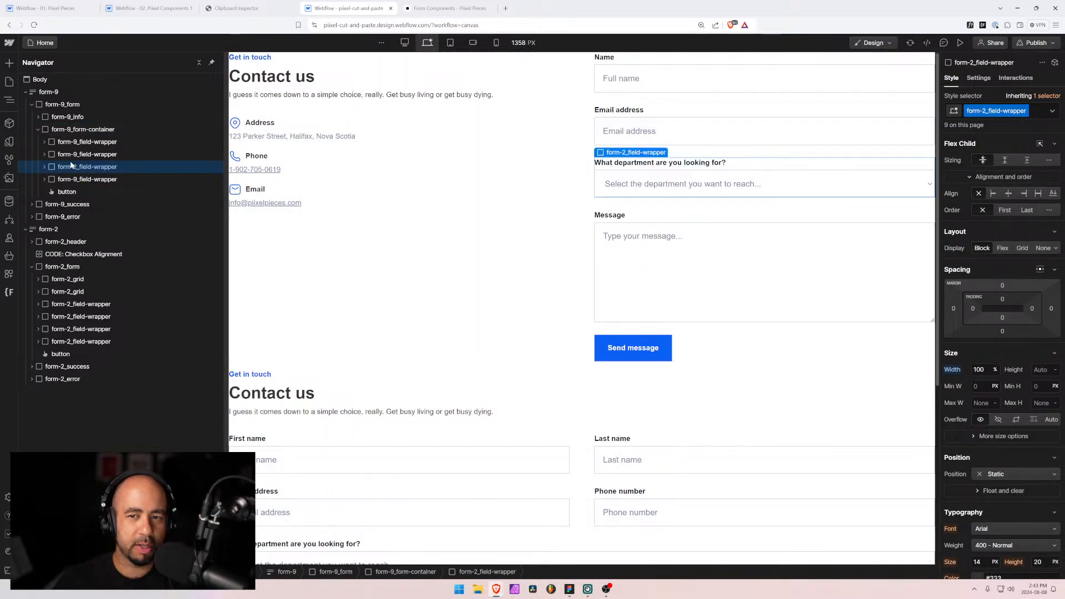
pyautogui.click(44, 167)
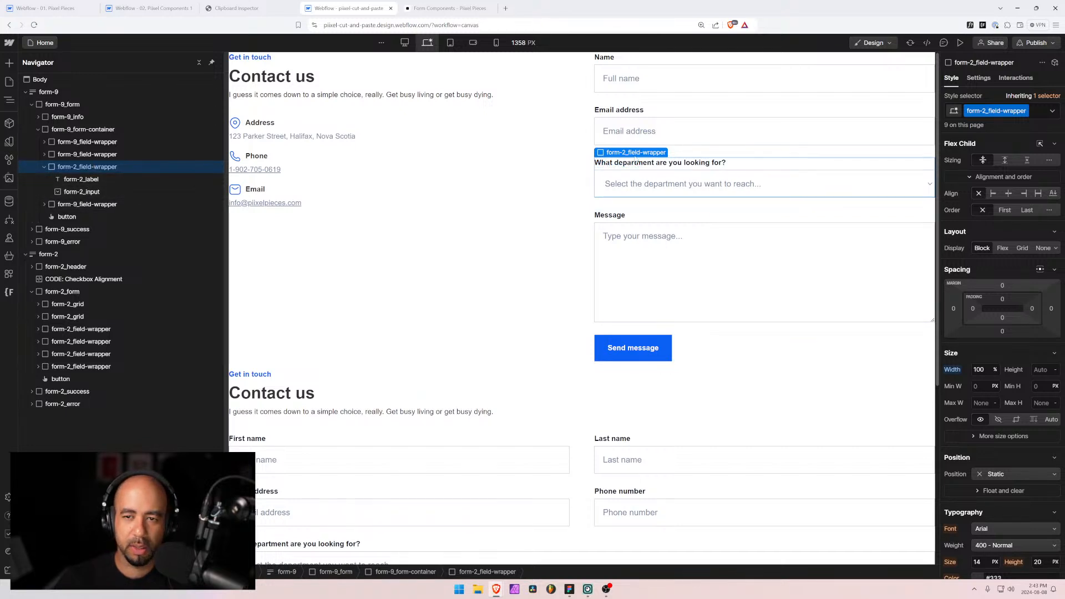
pyautogui.click(688, 177)
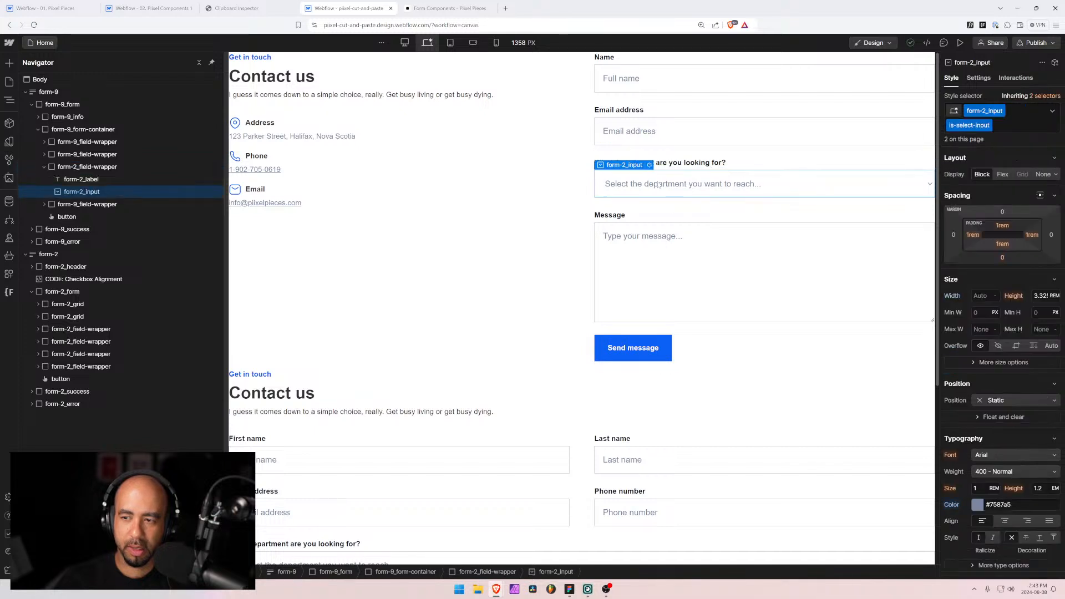
pyautogui.click(979, 78)
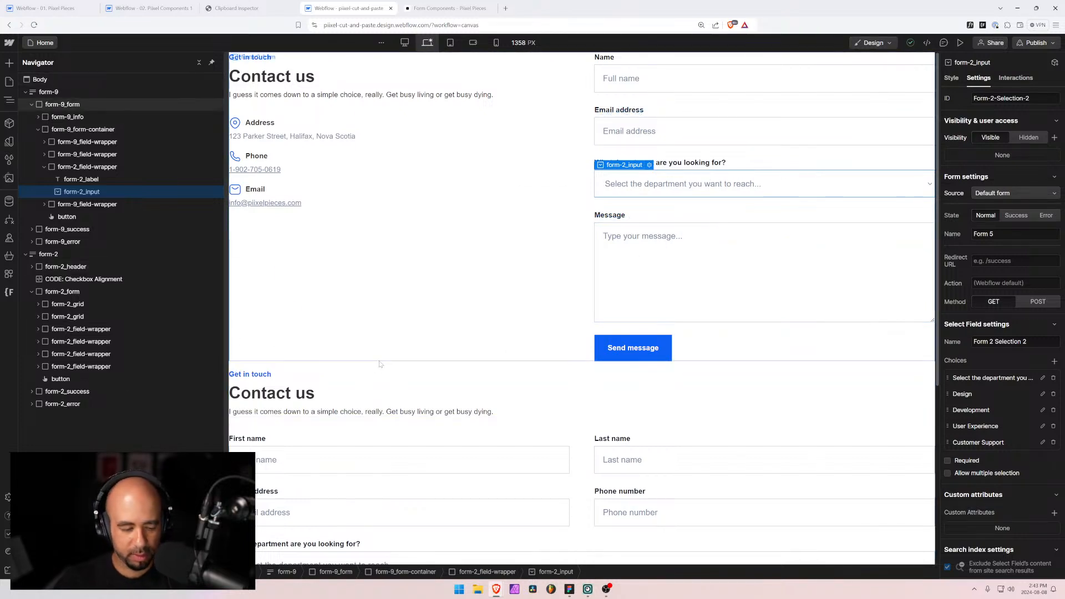
# Step: After checking the Figma design, change the department label to 'What is this about?'
pyautogui.hotkey('alt', 'Tab')
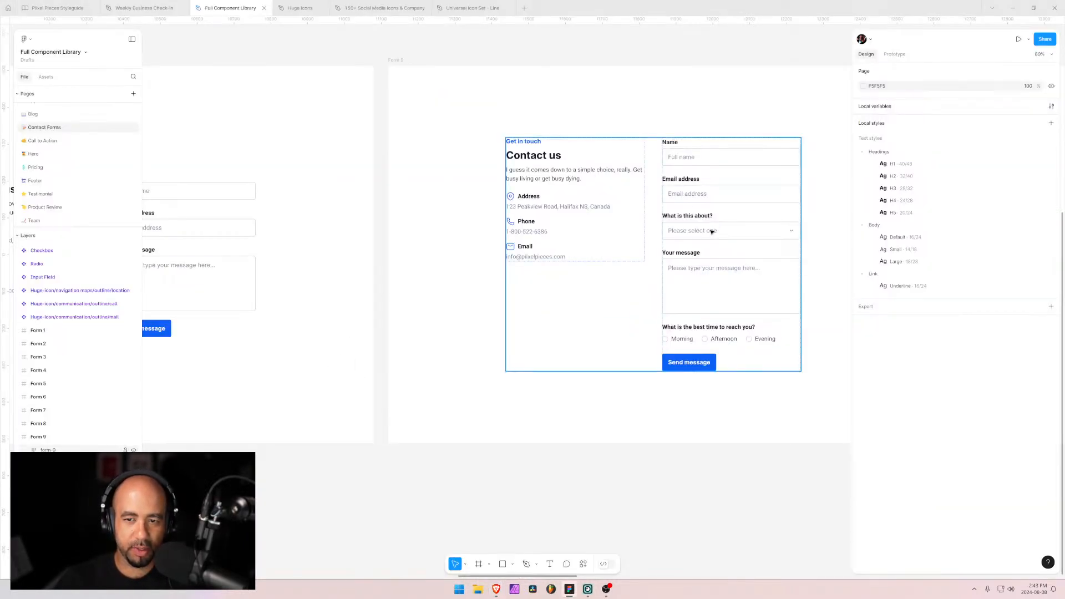
pyautogui.doubleClick(712, 232)
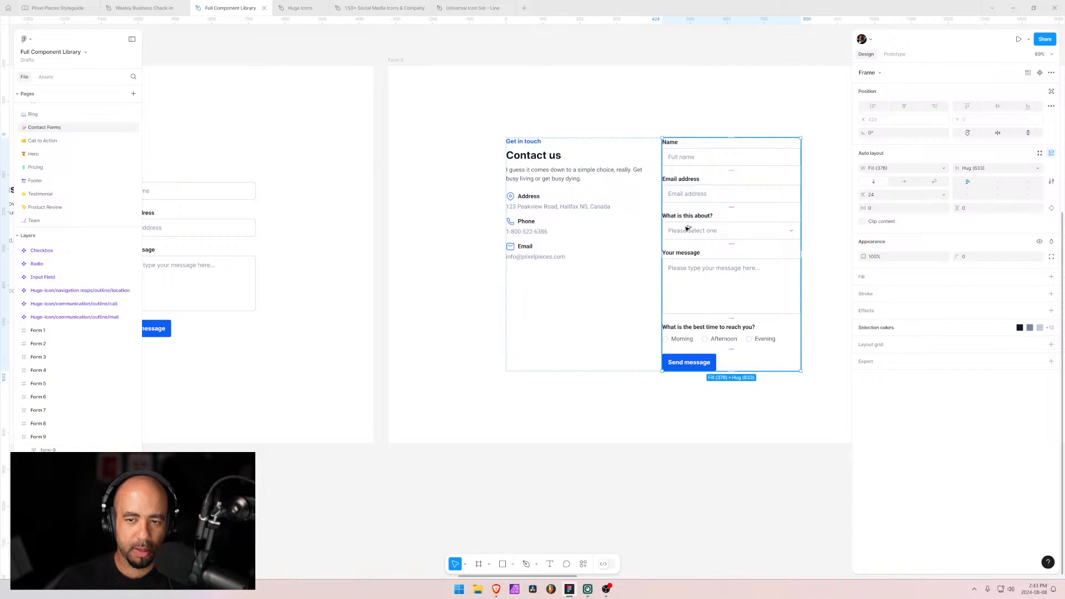
pyautogui.hotkey('alt', 'Tab')
pyautogui.doubleClick(695, 163)
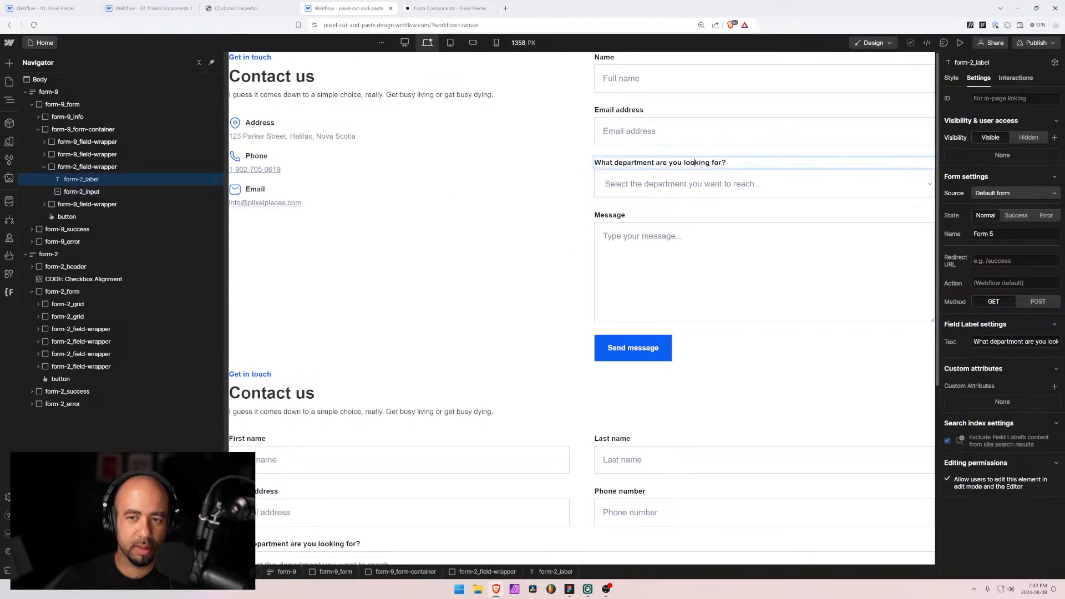
pyautogui.moveTo(721, 162); pyautogui.dragTo(613, 162)
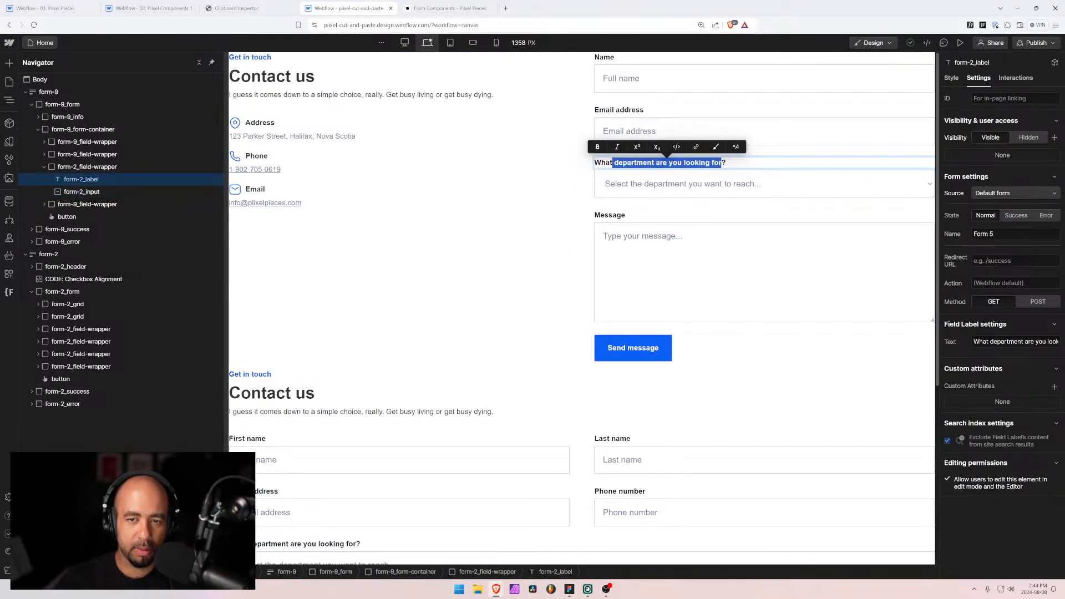
pyautogui.write('is')
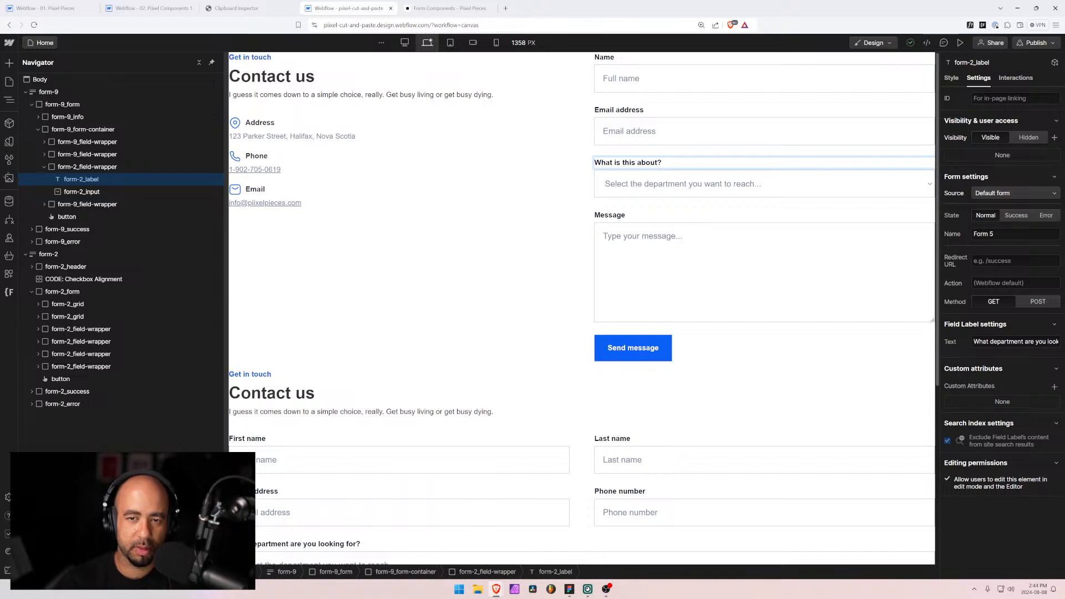
pyautogui.click(82, 191)
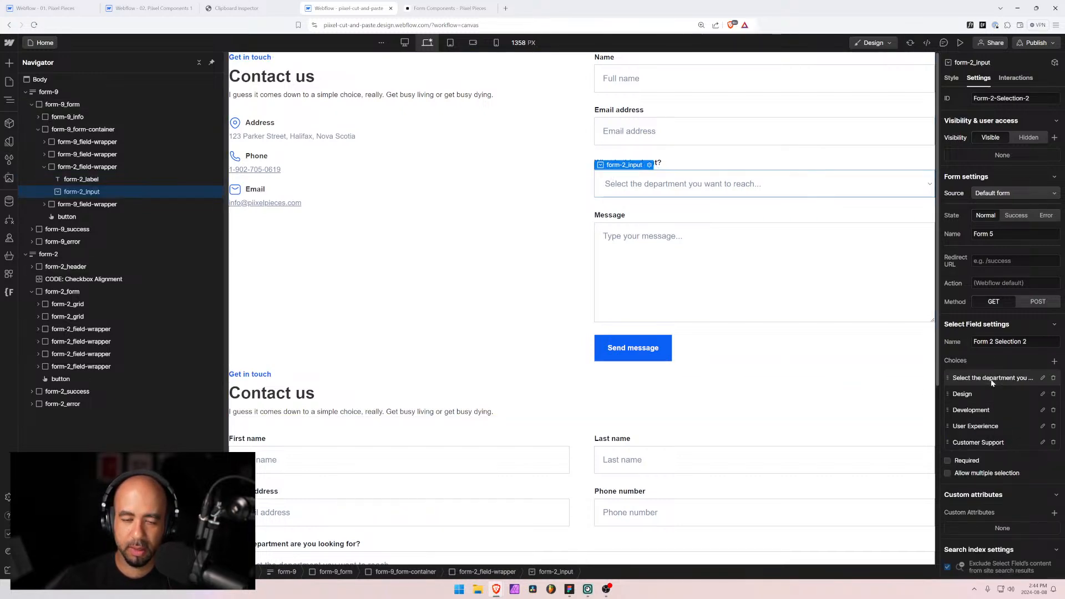
# Step: Set the select's first choice to 'Please select one' and rename the field Form 9 Selection
pyautogui.hotkey('alt', 'Tab')
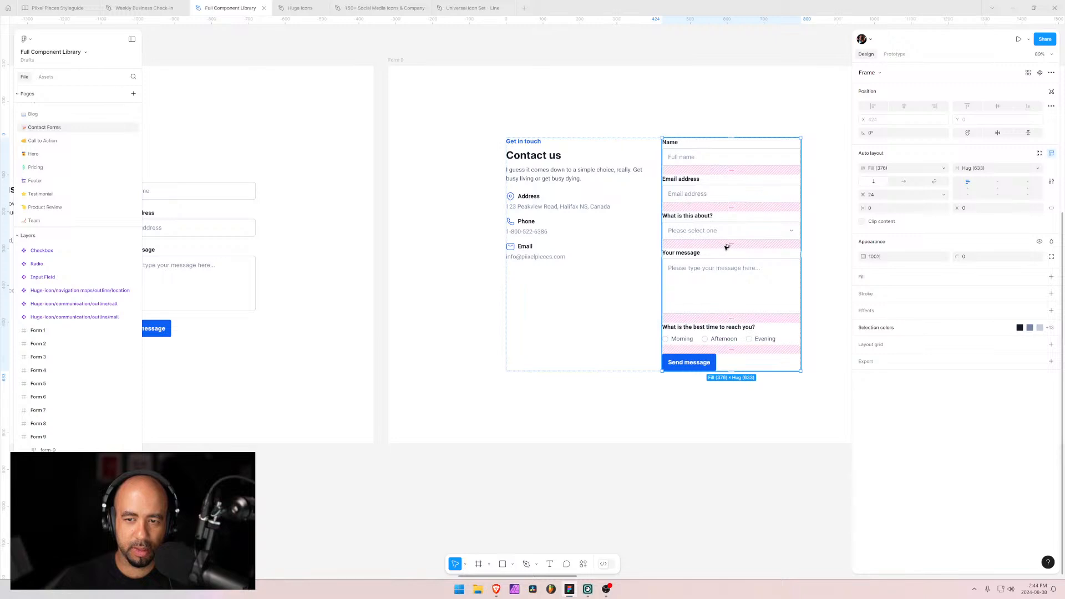
pyautogui.hotkey('alt', 'Tab')
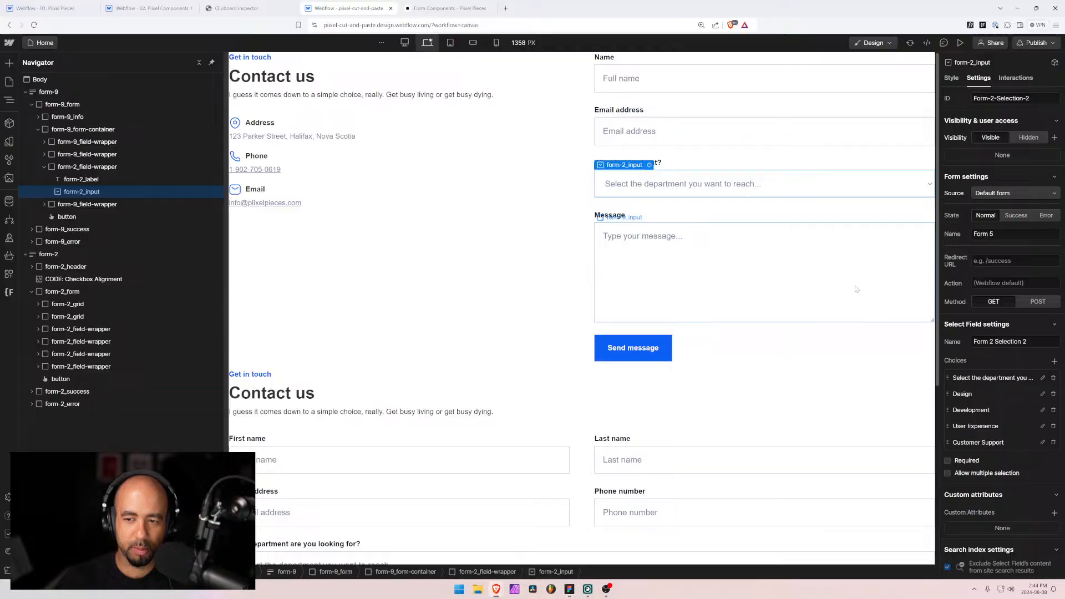
pyautogui.click(996, 381)
pyautogui.hotkey('ctrl', 'a')
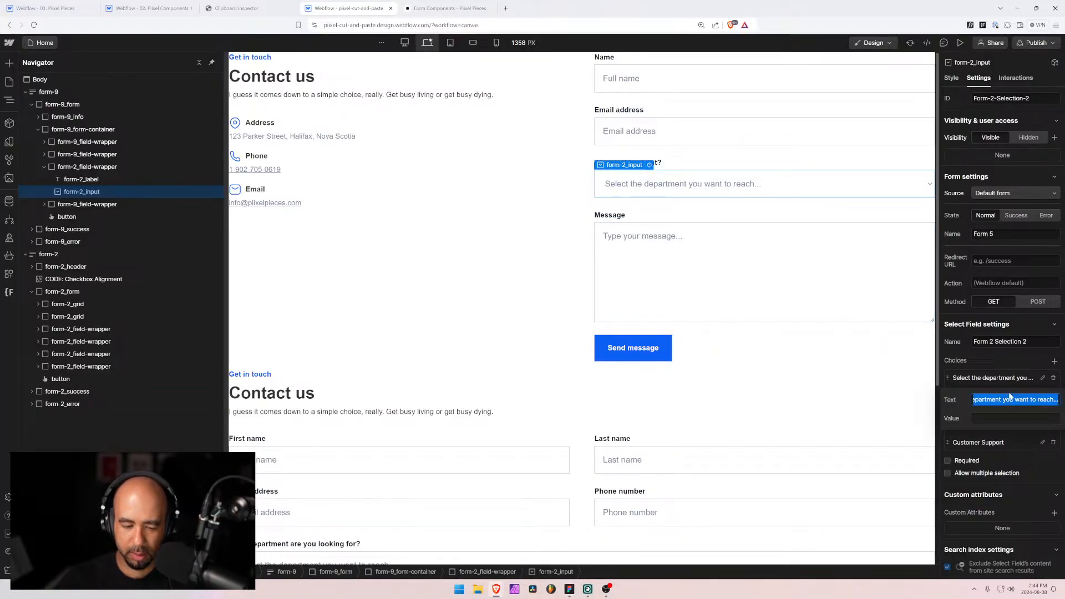
pyautogui.write('Please select one')
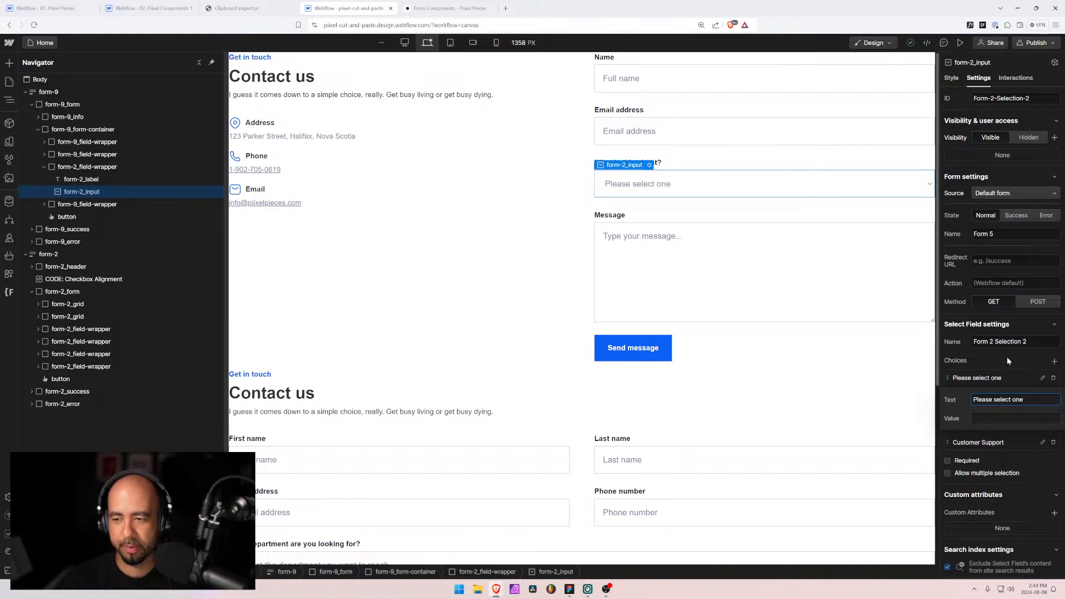
pyautogui.press('Return')
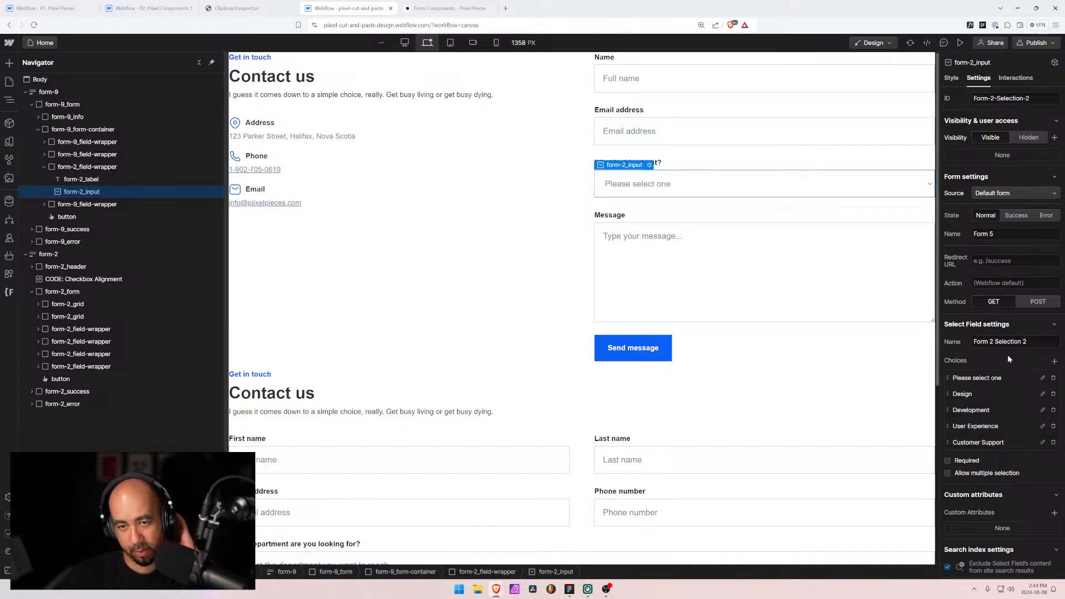
pyautogui.moveTo(989, 342); pyautogui.dragTo(1026, 342)
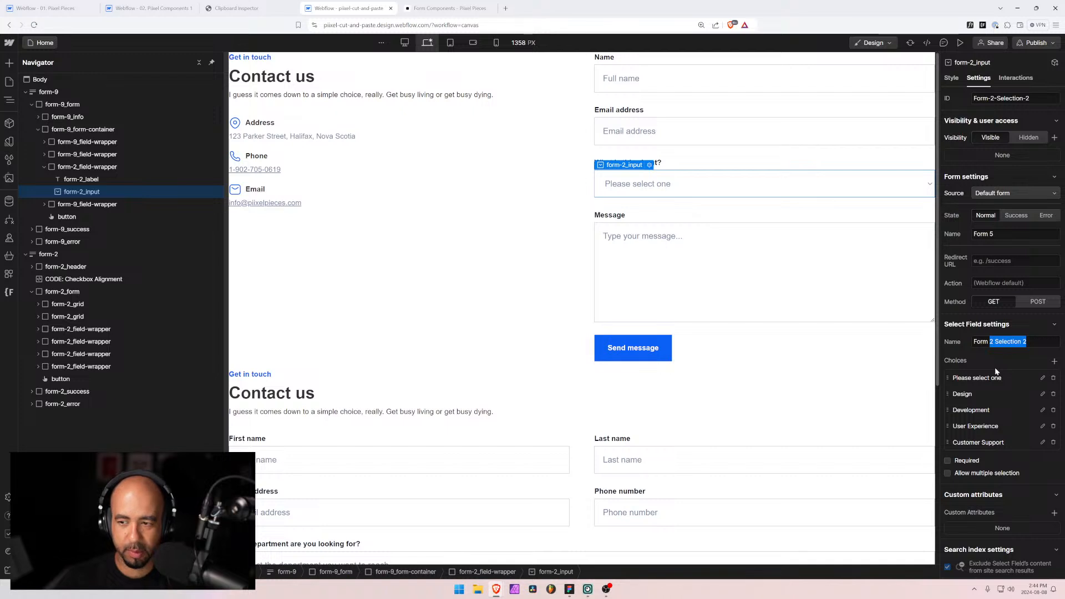
pyautogui.write('9')
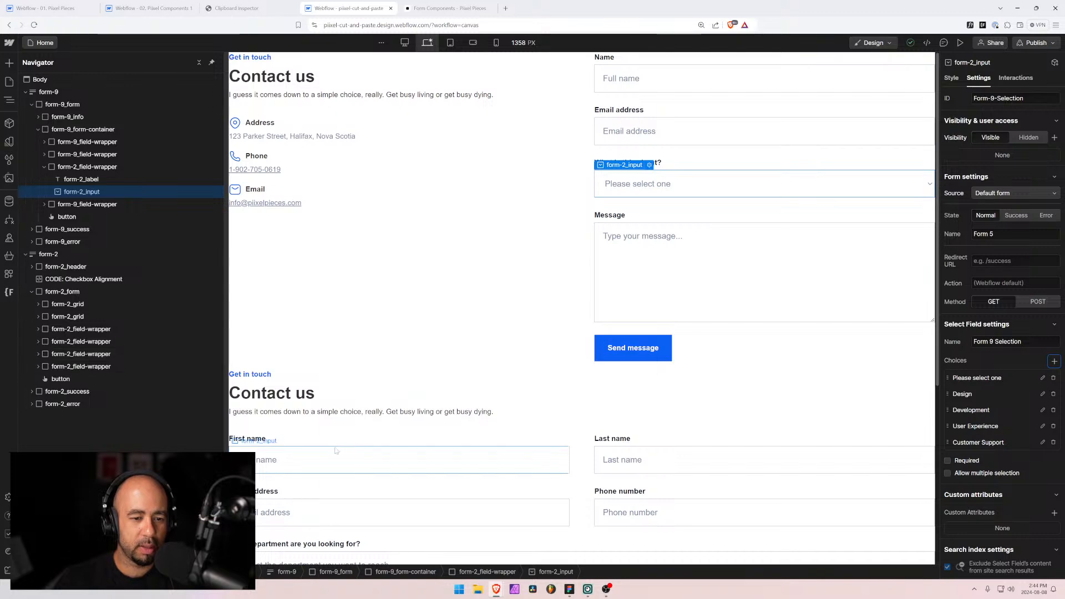
# Step: Copy form-2's Phone/Email radio field into form-9's container and move it above Send message
pyautogui.scroll(-3, 277, 361)
pyautogui.hotkey('alt', 'Tab')
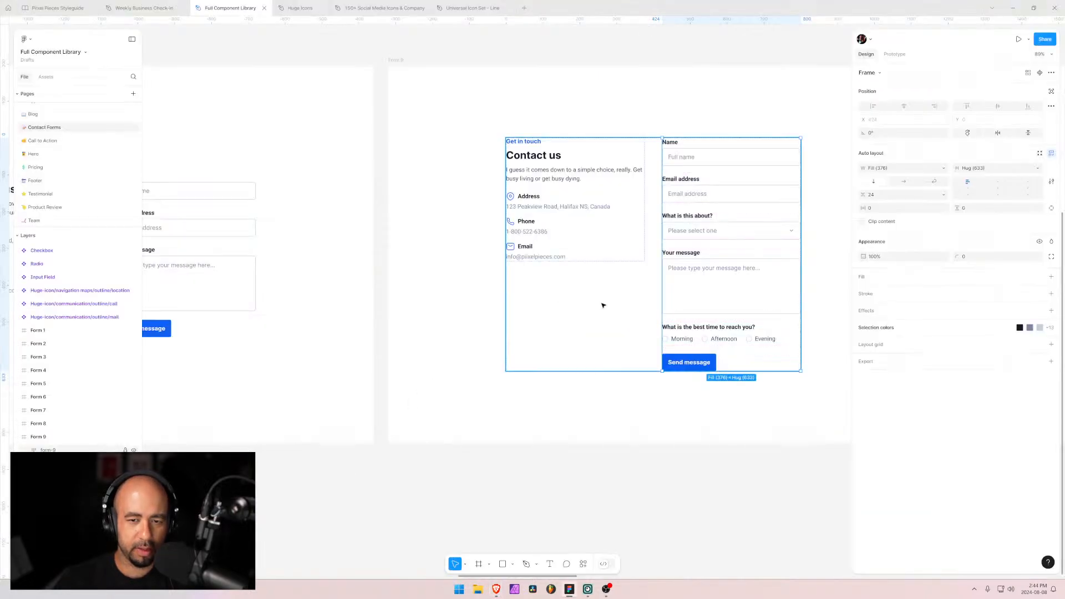
pyautogui.hotkey('alt', 'Tab')
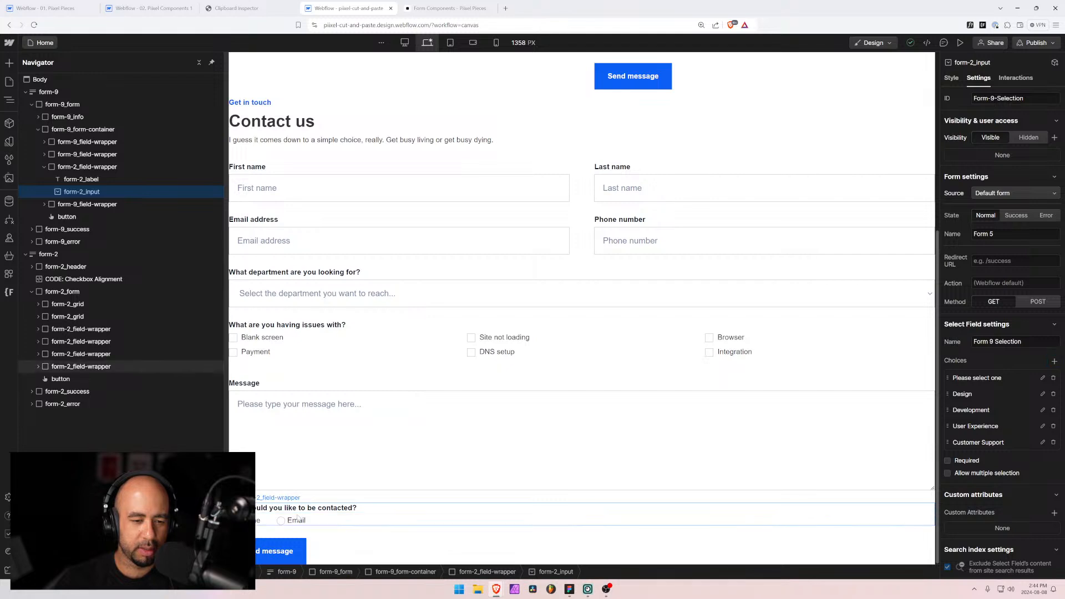
pyautogui.click(333, 513)
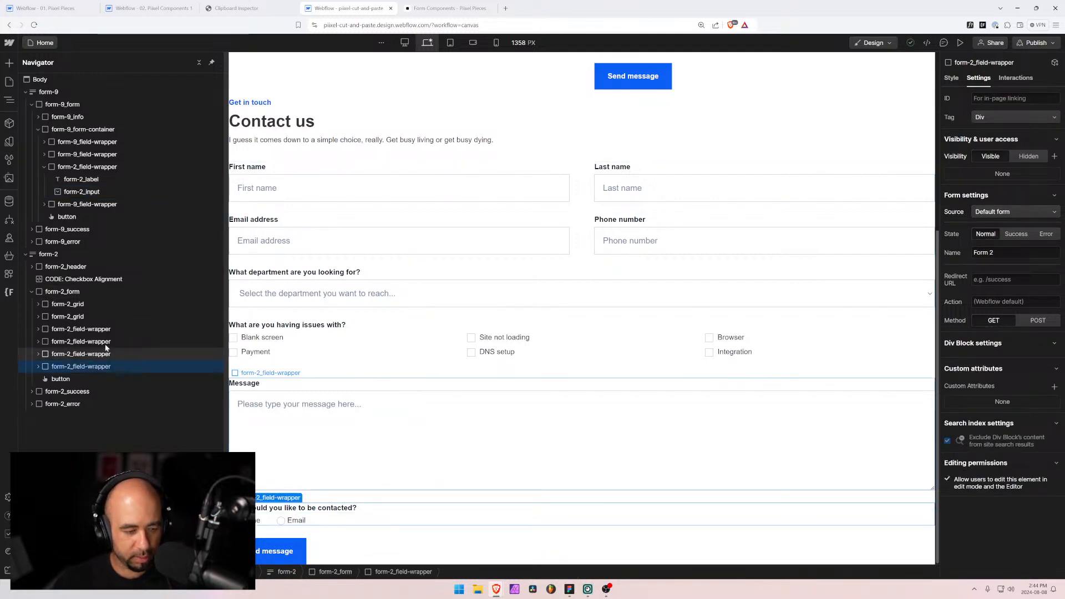
pyautogui.click(57, 132)
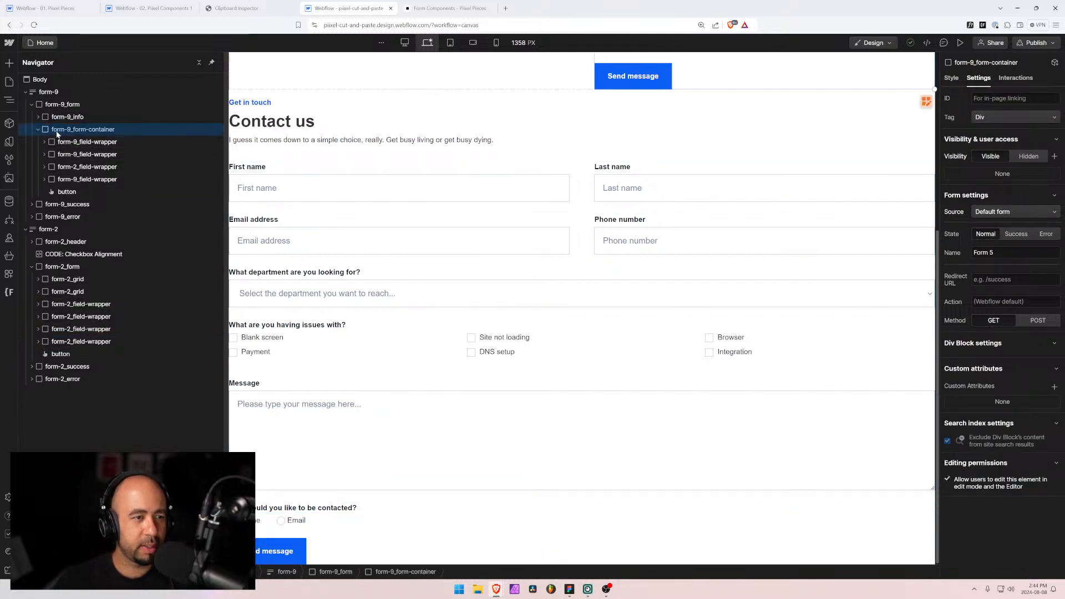
pyautogui.hotkey('ctrl', 'v')
pyautogui.moveTo(78, 204); pyautogui.dragTo(76, 186)
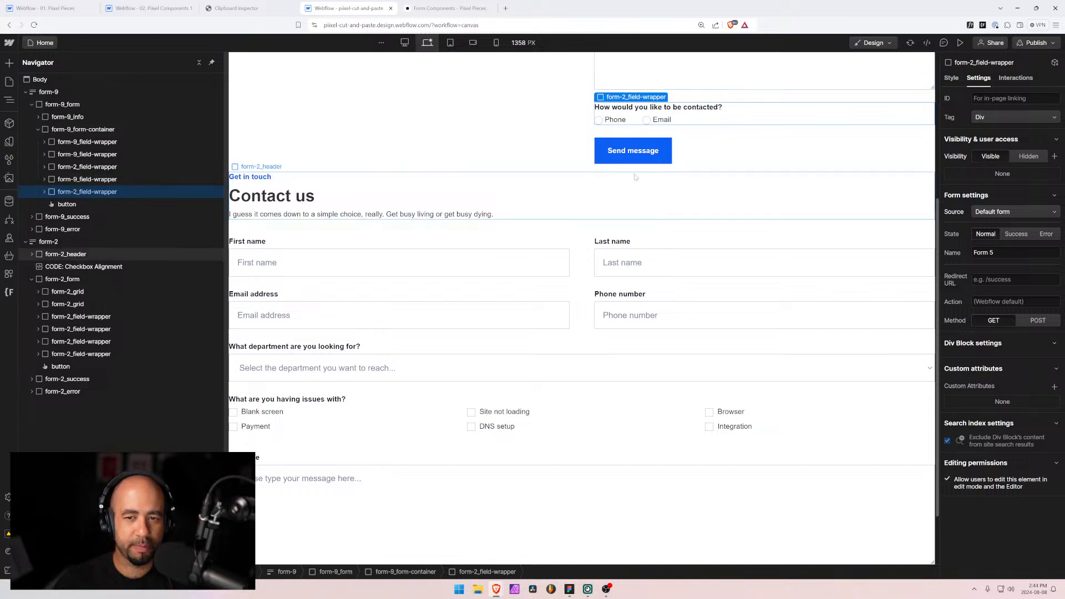
# Step: Start rewording the radio question label to 'What is the best time to'
pyautogui.click(638, 107)
pyautogui.doubleClick(638, 107)
pyautogui.write('waht')
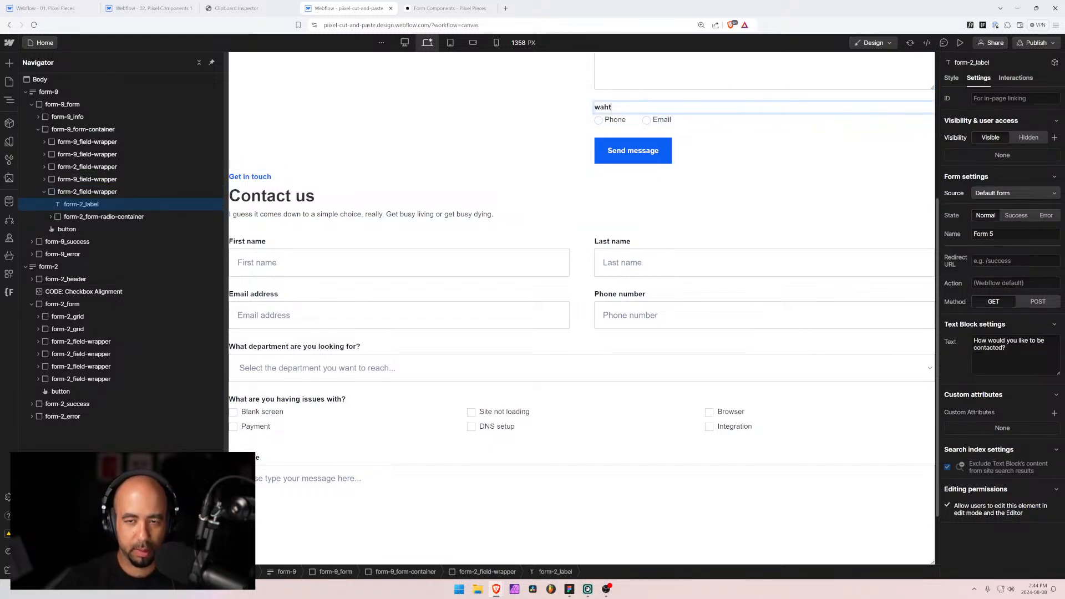
pyautogui.write(' is')
pyautogui.press('BackSpace')
pyautogui.press('BackSpace')
pyautogui.press('BackSpace')
pyautogui.press('BackSpace')
pyautogui.press('BackSpace')
pyautogui.press('BackSpace')
pyautogui.press('BackSpace')
pyautogui.write('What i')
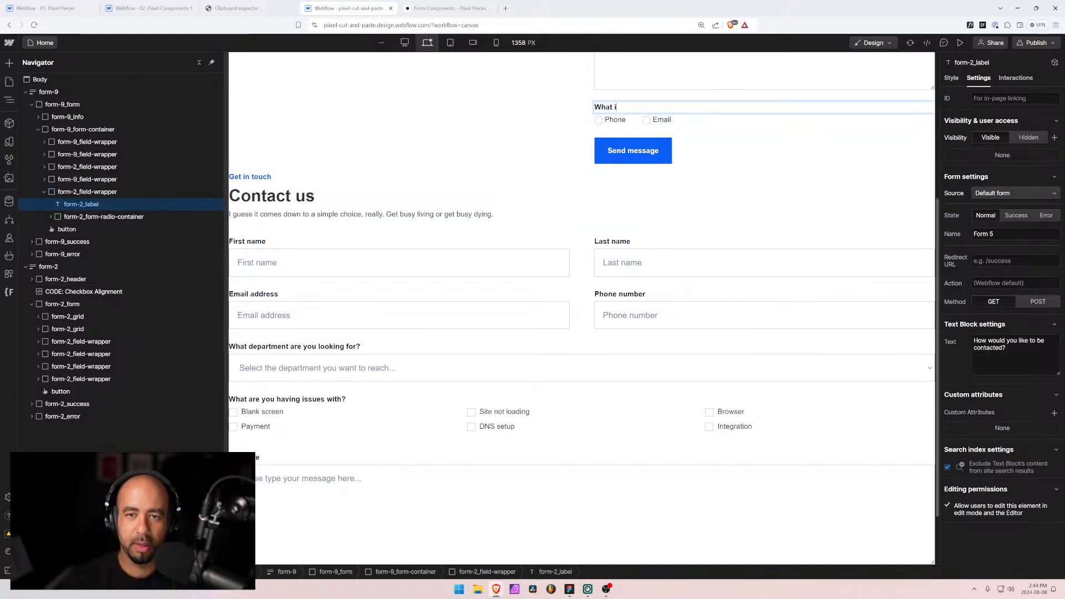
pyautogui.write('s the best time to reach you?')
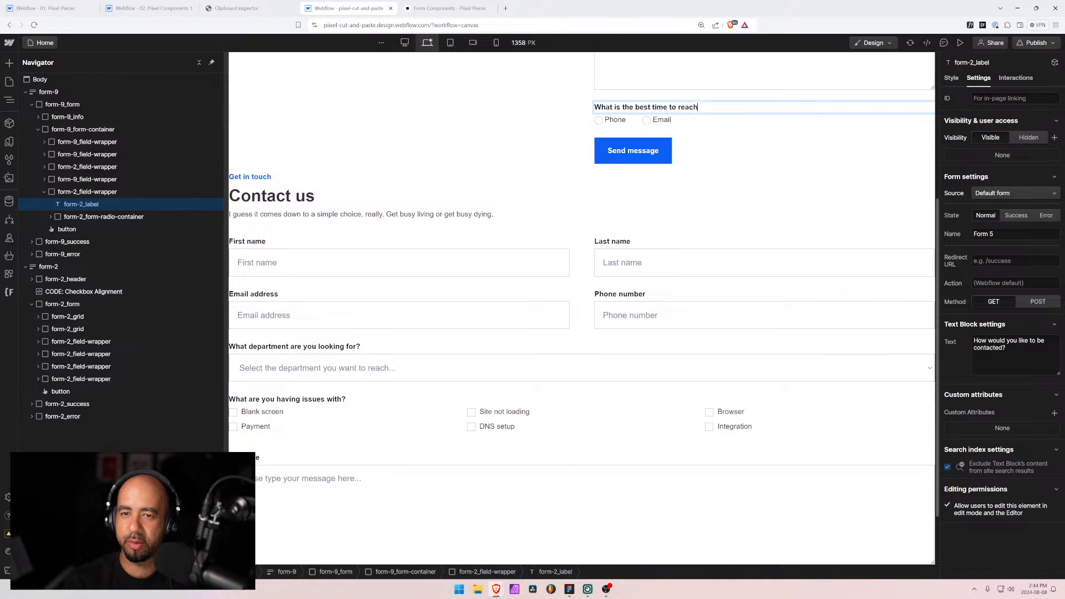
# Step: Relabel the Phone radio option as Morning, checking the wording against Figma
pyautogui.click(615, 120)
pyautogui.doubleClick(615, 120)
pyautogui.write('Morning')
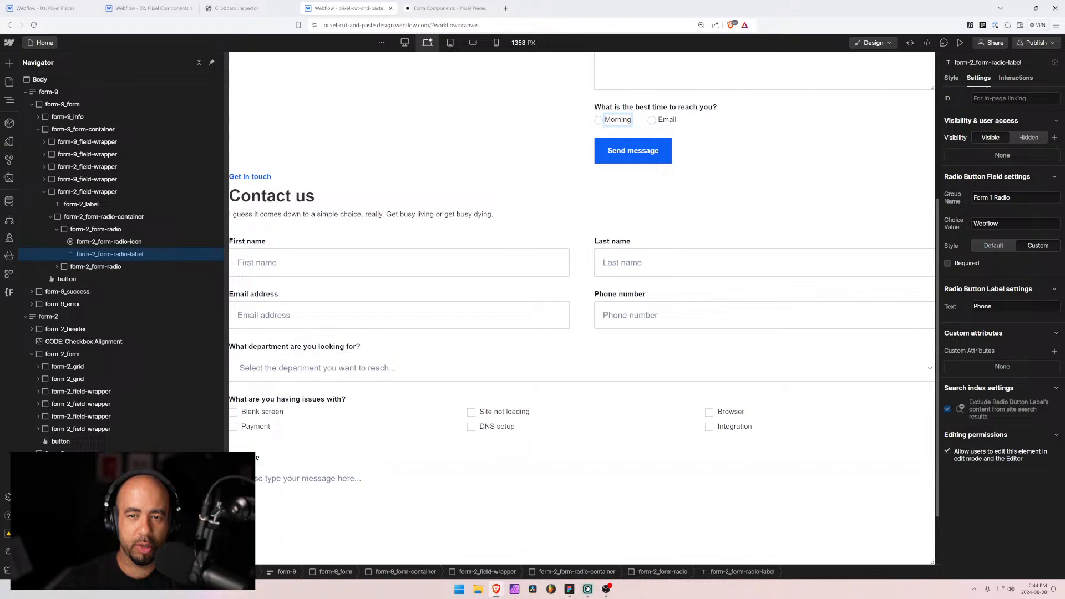
pyautogui.hotkey('alt', 'Tab')
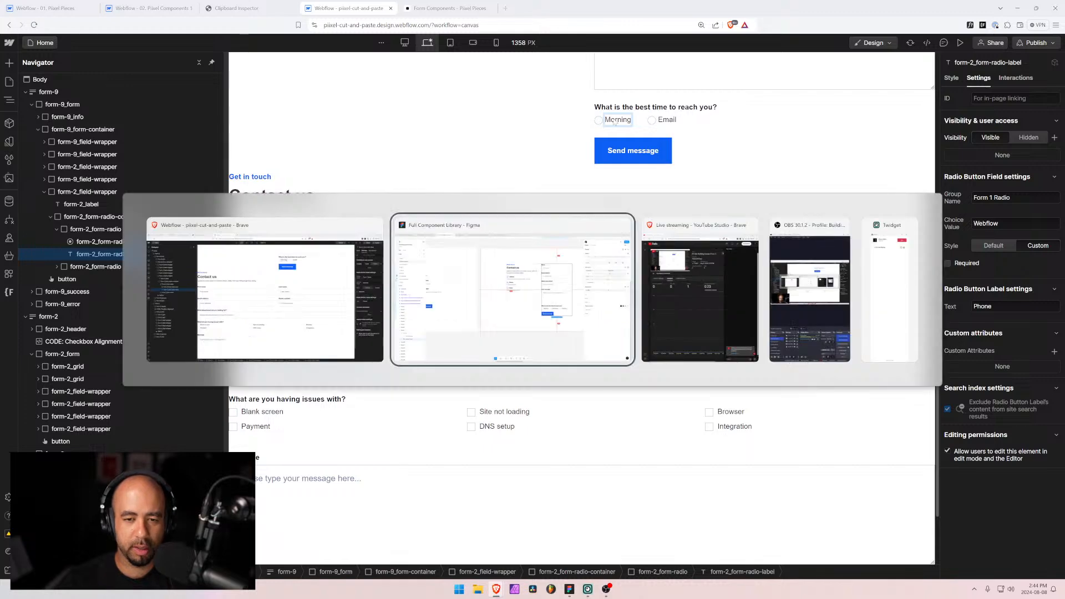
pyautogui.hotkey('alt', 'Tab')
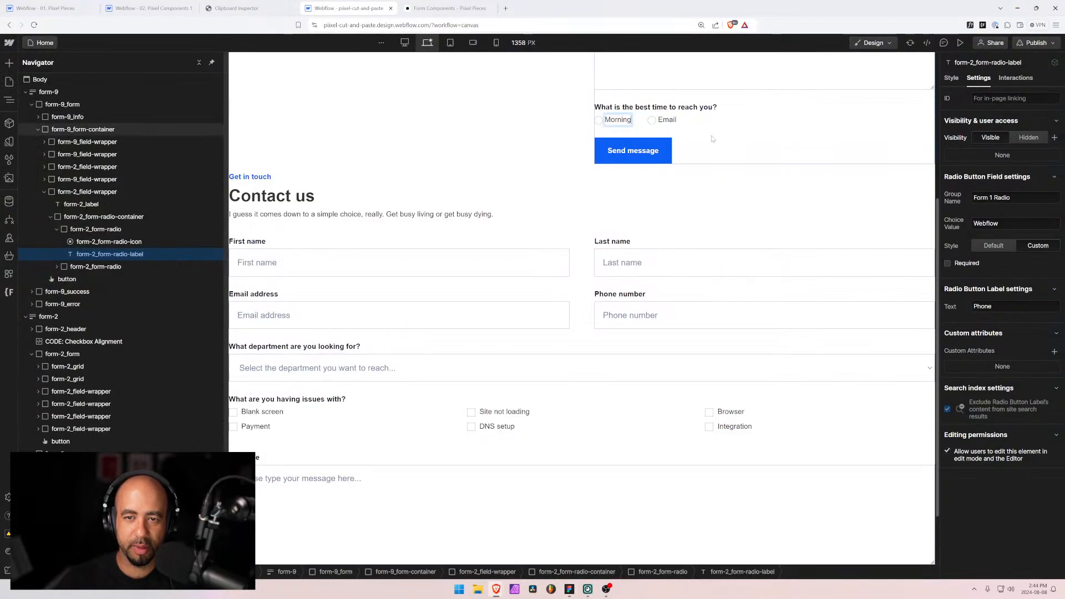
# Step: Relabel the Email radio option as Afternoon
pyautogui.click(666, 120)
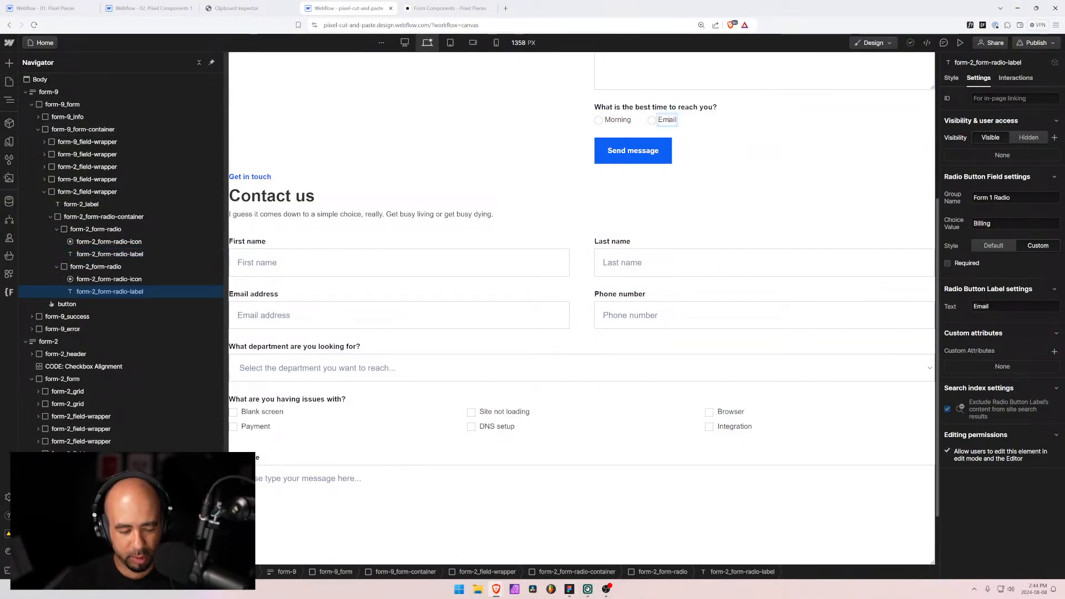
pyautogui.write('A')
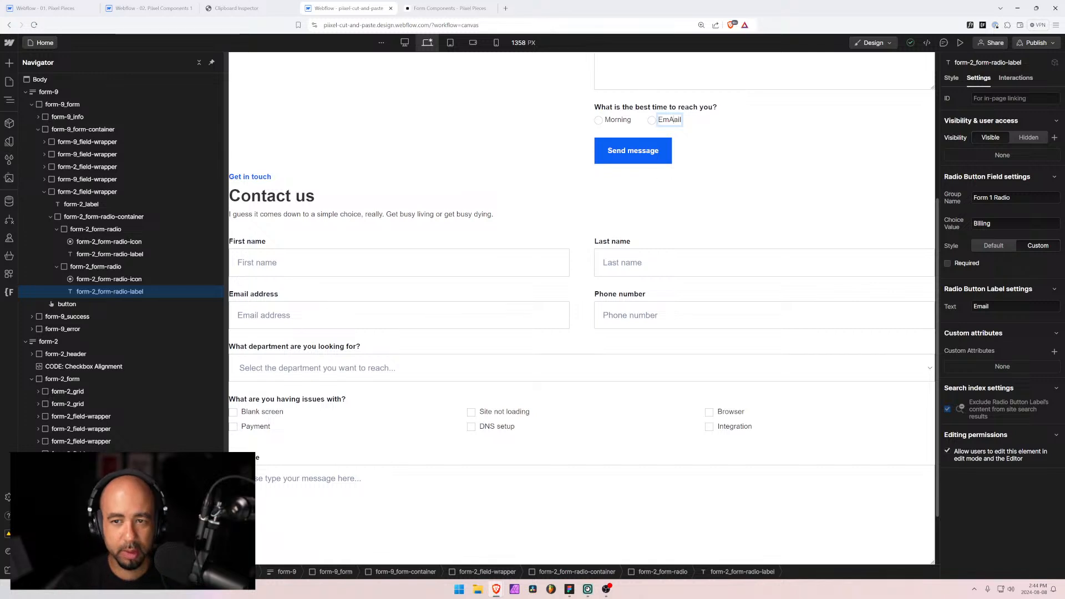
pyautogui.hotkey('ctrl', 'a')
pyautogui.write('V')
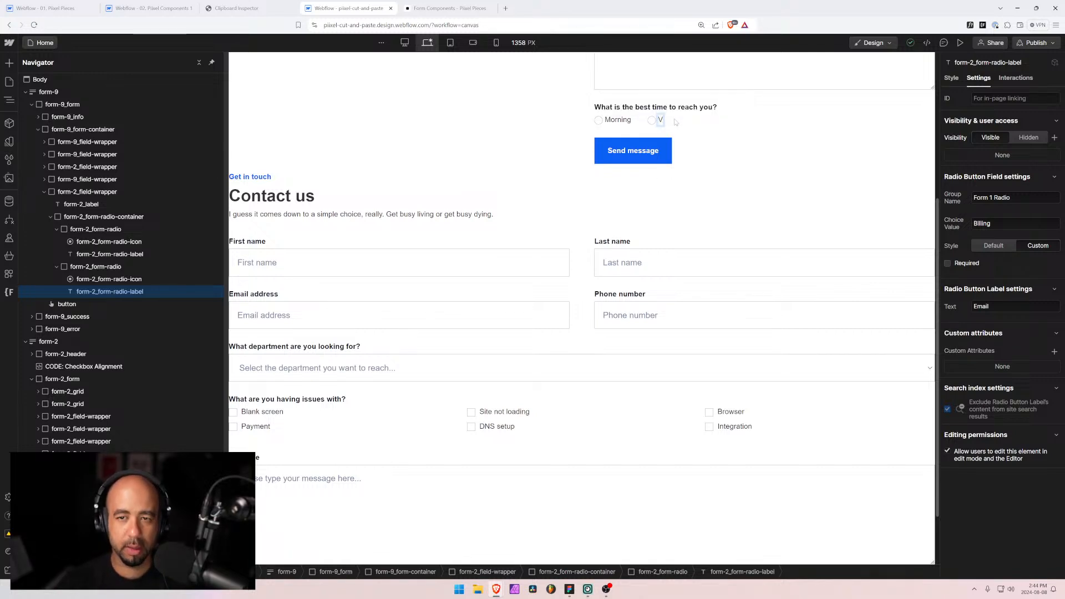
pyautogui.press('BackSpace')
pyautogui.write('After')
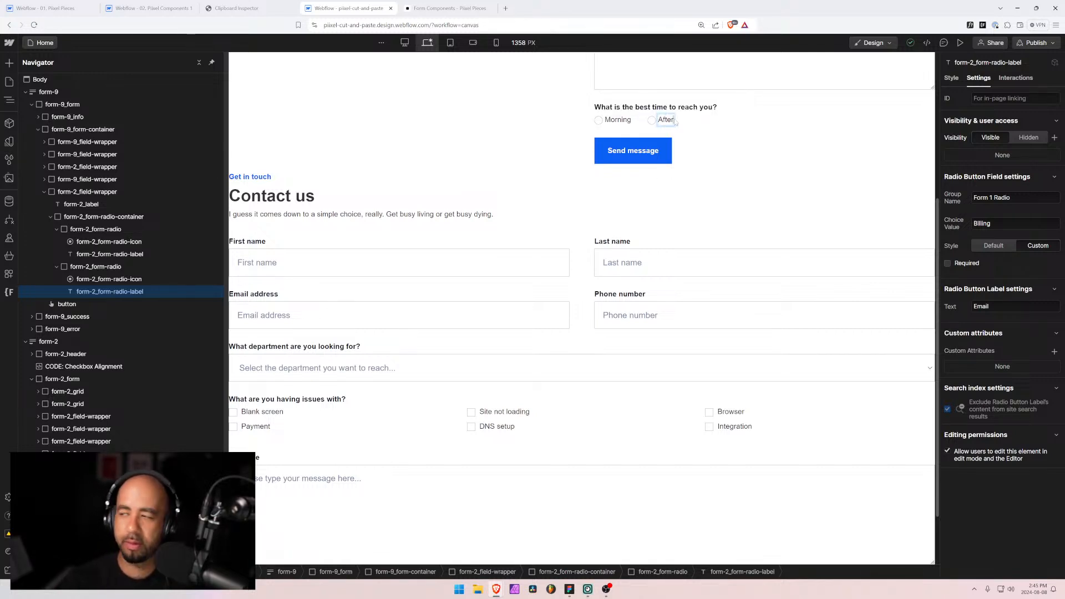
pyautogui.write('noon')
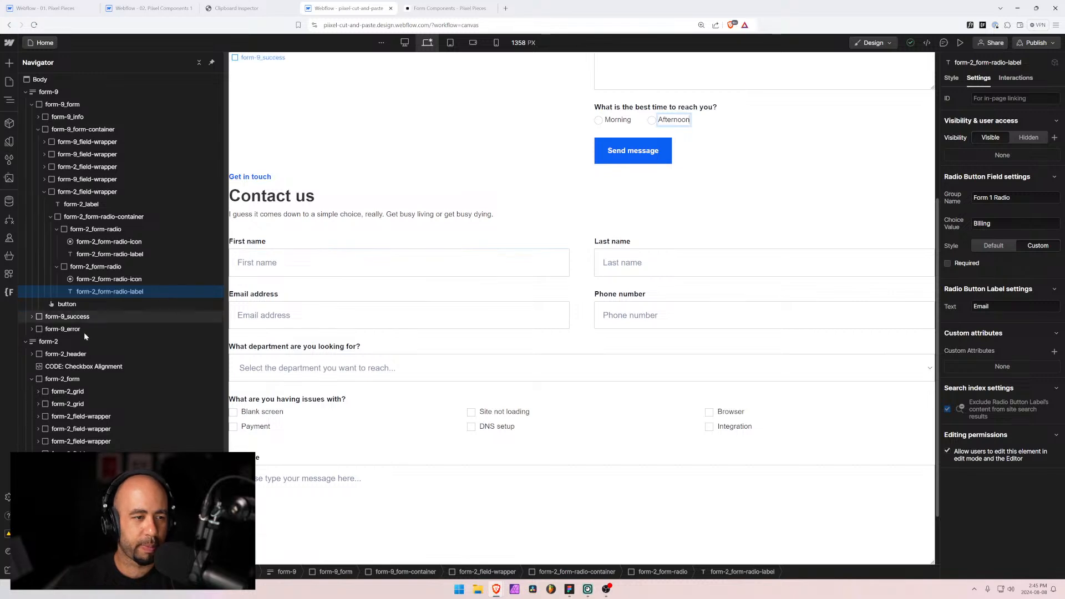
pyautogui.click(57, 266)
pyautogui.click(56, 229)
# Step: Duplicate the Afternoon radio option to create a third choice
pyautogui.click(64, 242)
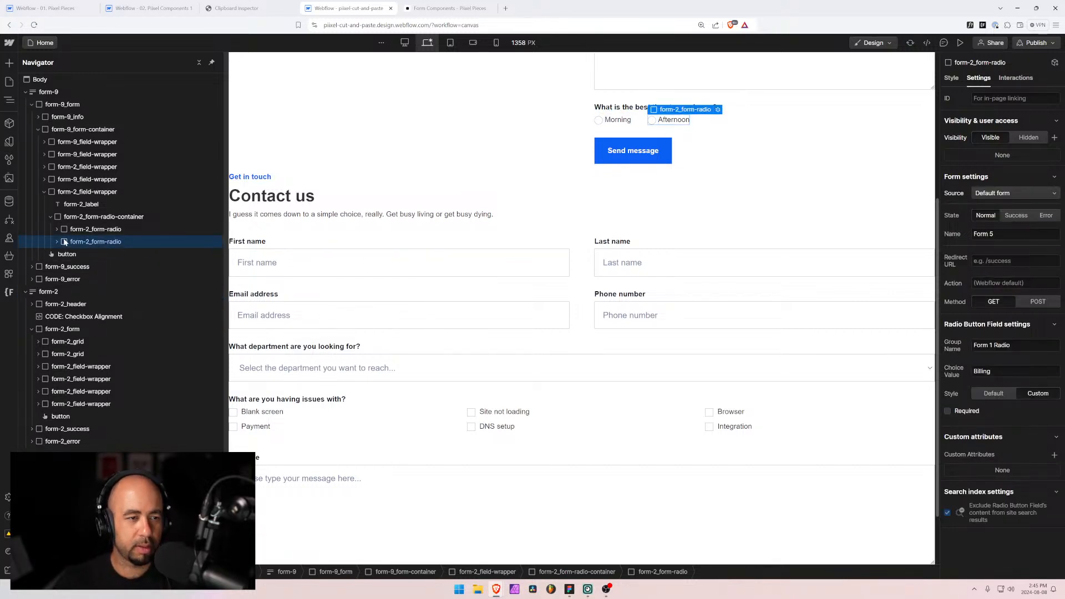
pyautogui.hotkey('ctrl', 'a')
pyautogui.click(89, 229)
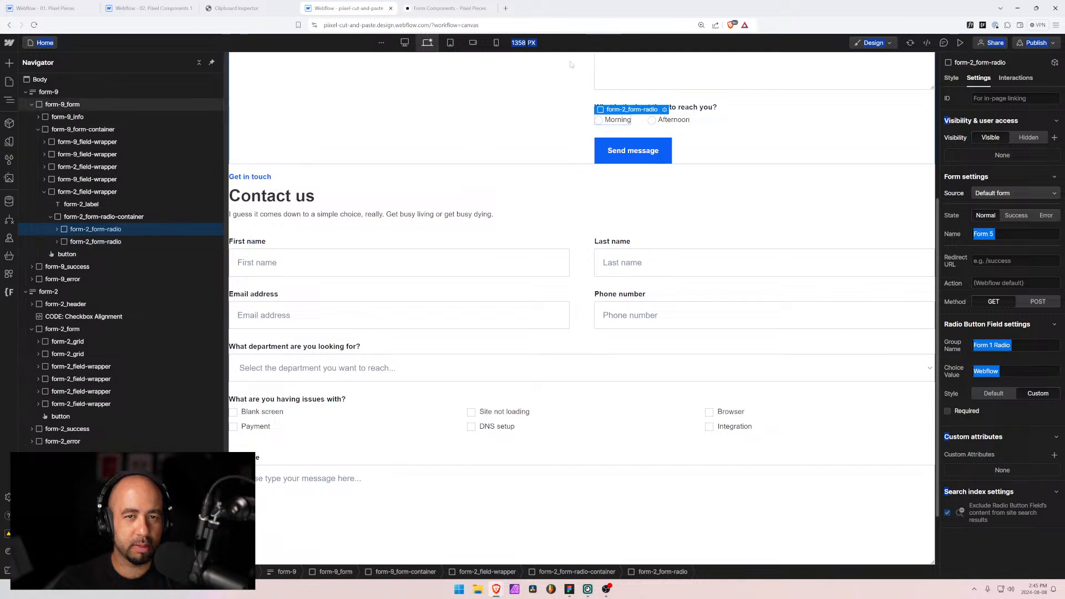
pyautogui.click(95, 242)
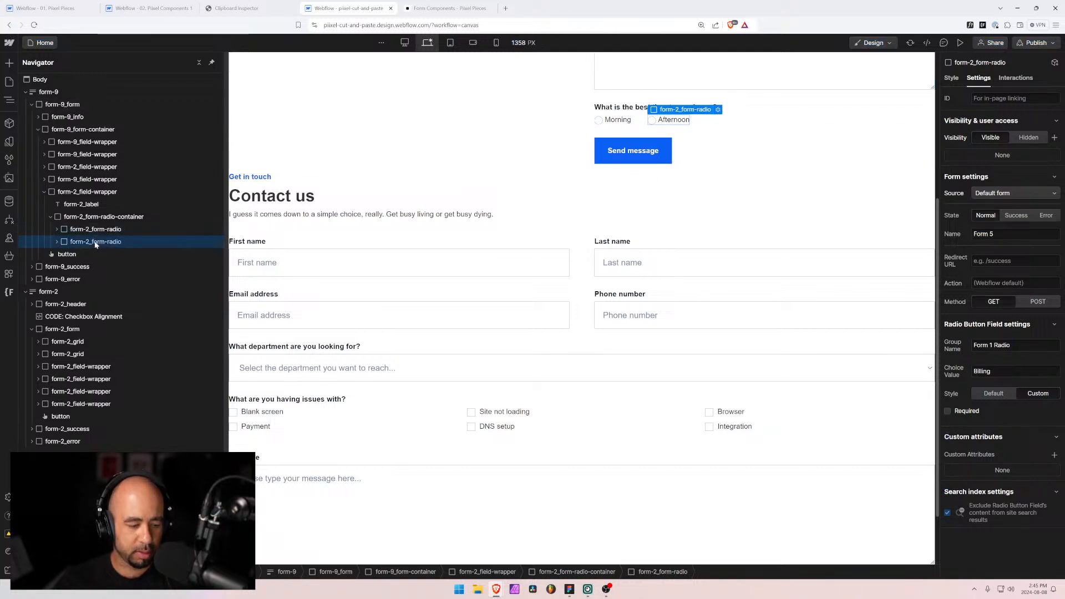
pyautogui.hotkey('ctrl', 'v')
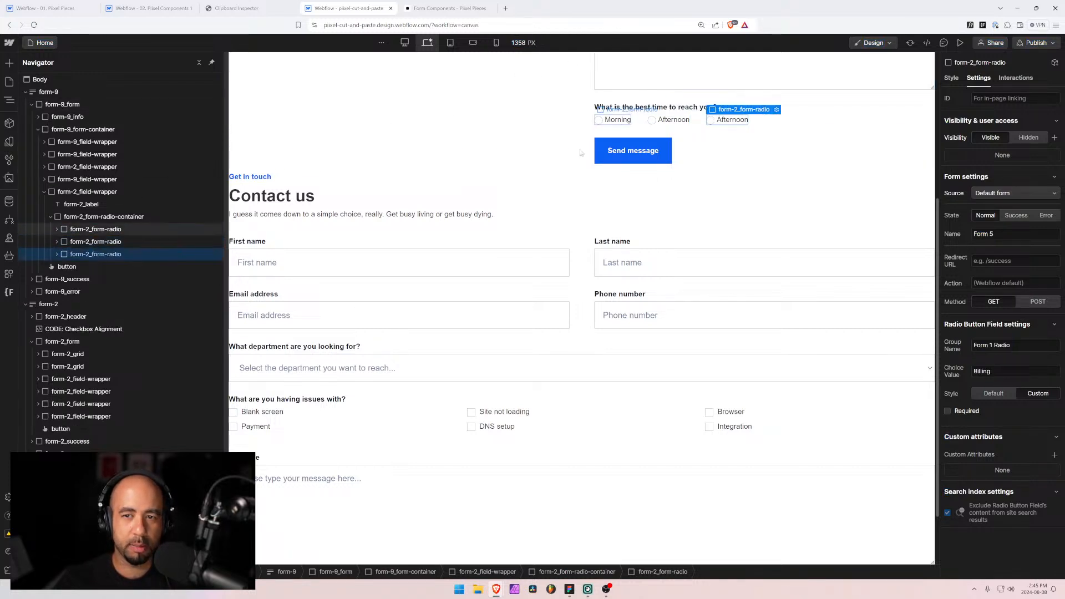
# Step: Label the new third radio option Evening
pyautogui.click(732, 121)
pyautogui.doubleClick(732, 120)
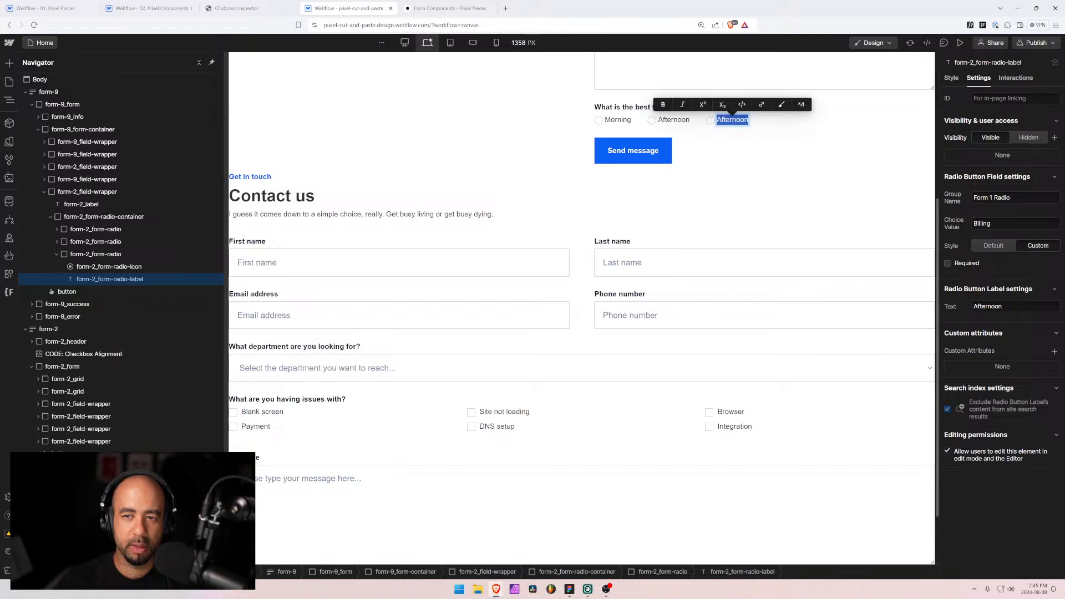
pyautogui.write('Evene')
pyautogui.press('BackSpace')
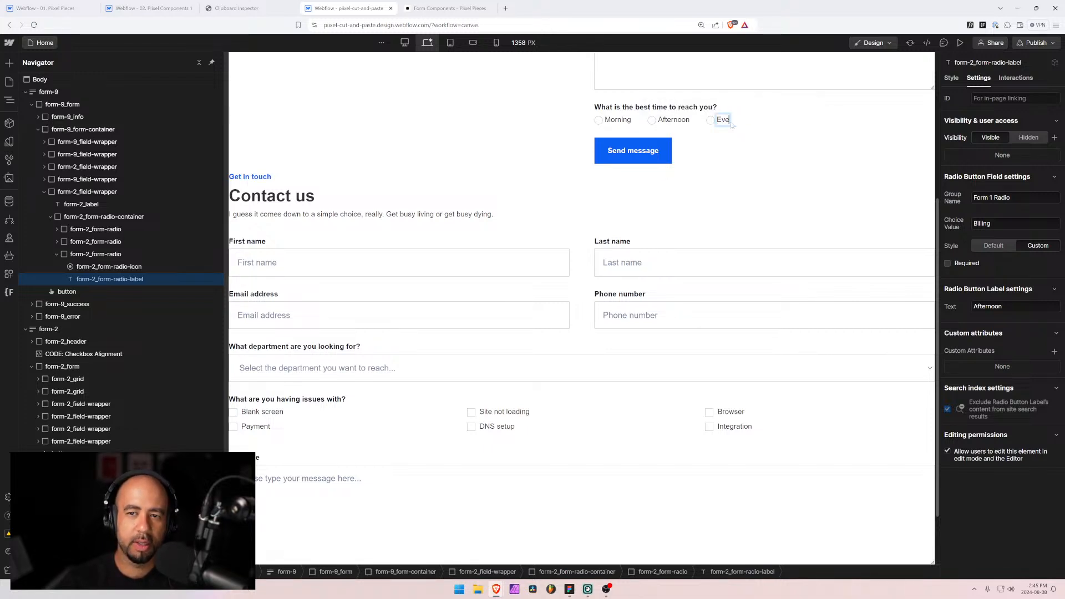
pyautogui.write('ing')
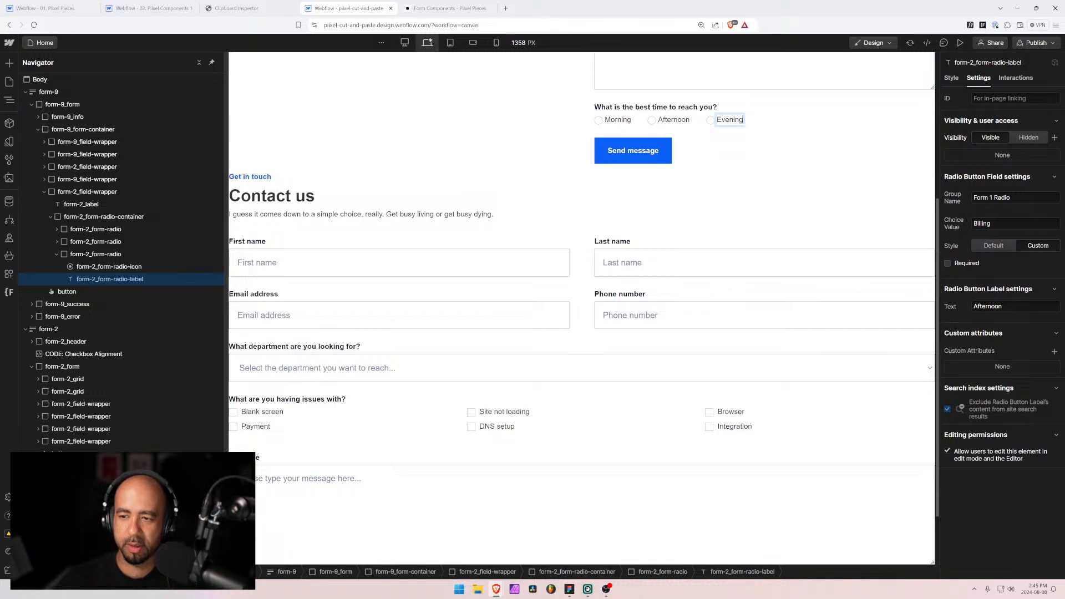
pyautogui.press('Escape')
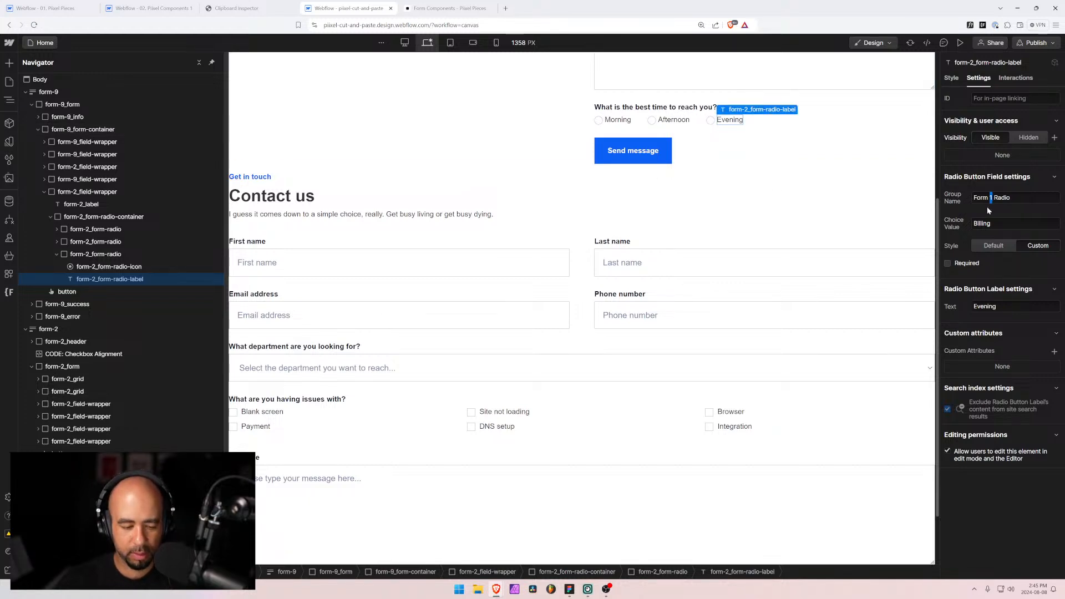
# Step: Set the group name of the Evening, Afternoon and Morning options to Form 9 Radio
pyautogui.write('9')
pyautogui.click(658, 123)
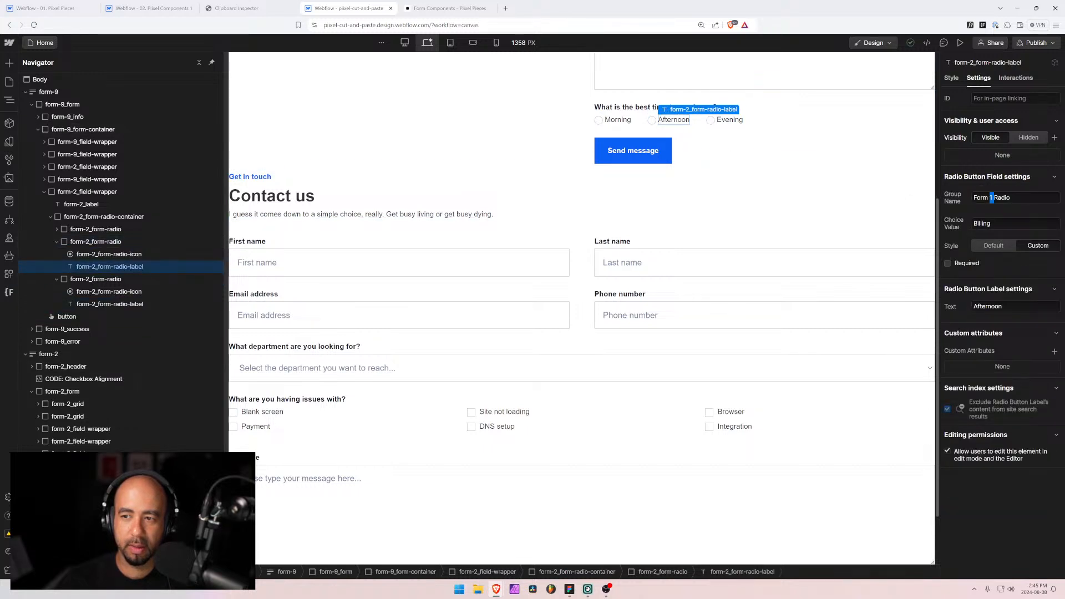
pyautogui.write('9')
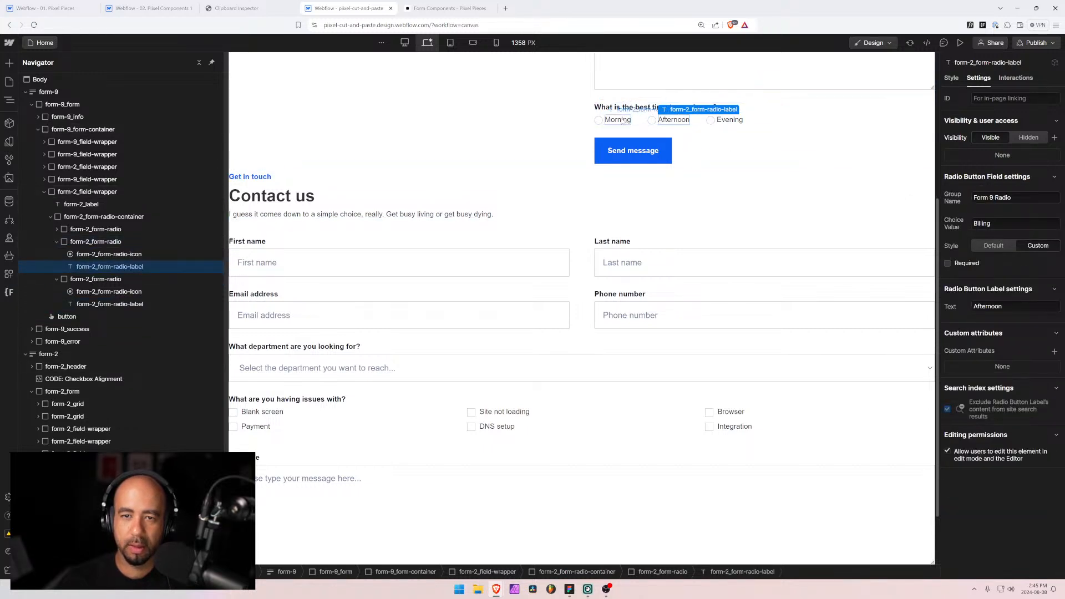
pyautogui.click(623, 120)
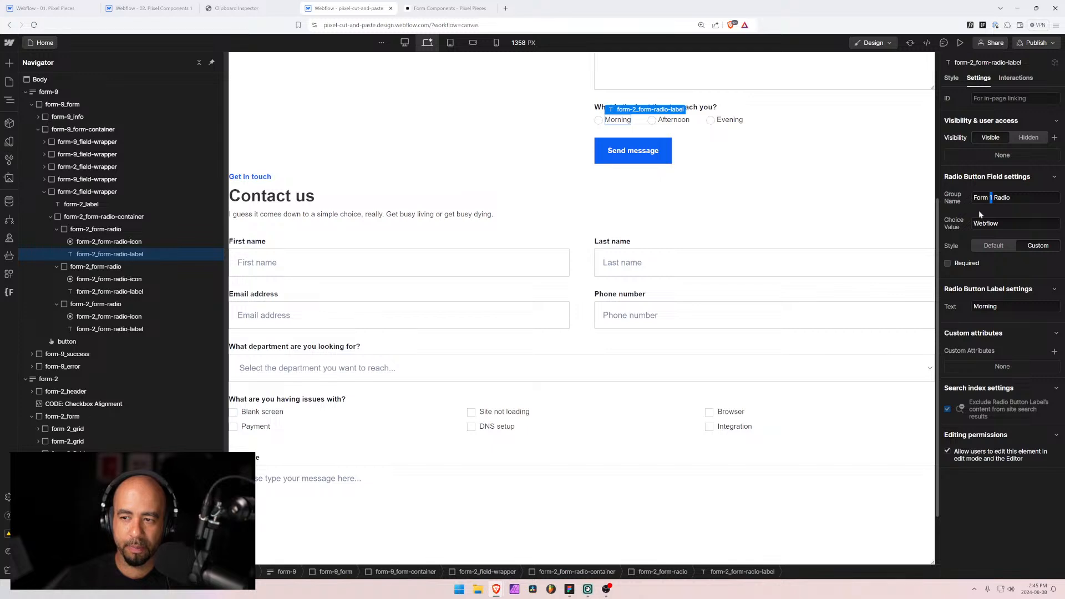
pyautogui.write('9')
# Step: Give the three options the choice values Morning, Afternoon and Evening
pyautogui.press('Tab')
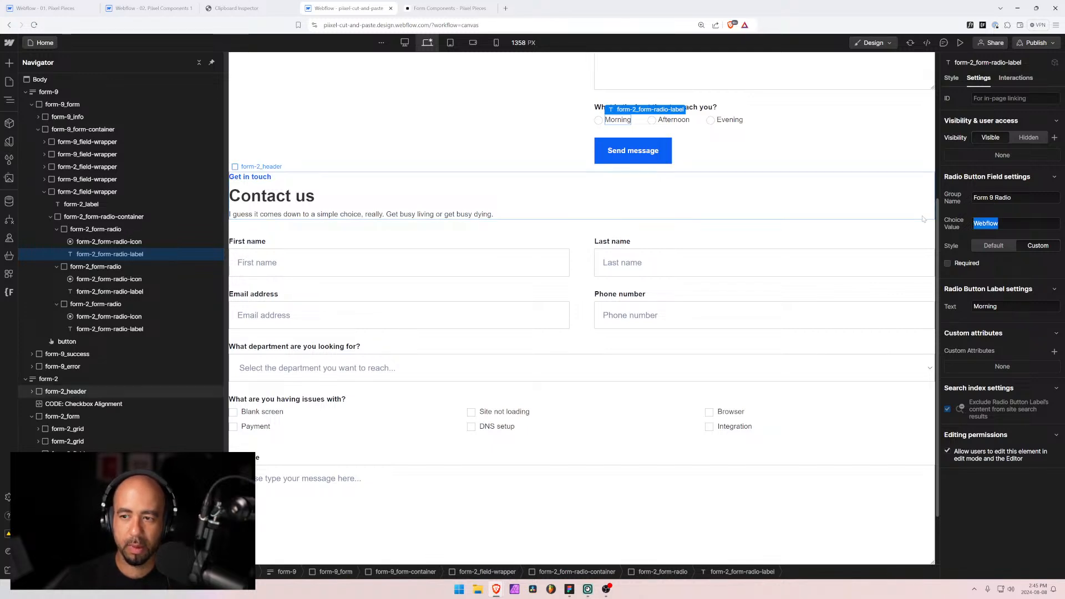
pyautogui.write('Morning')
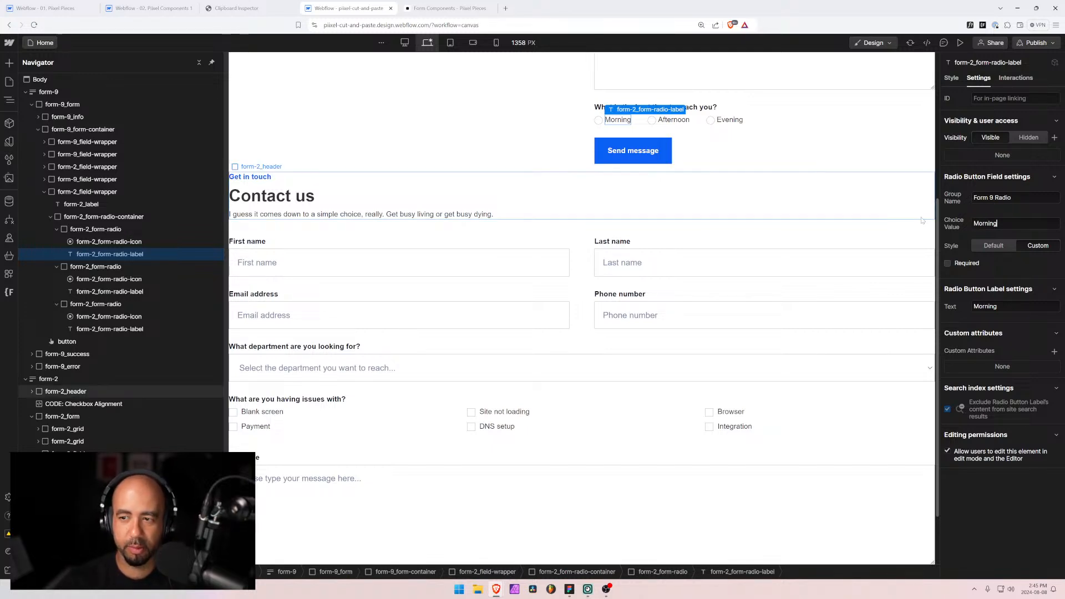
pyautogui.click(673, 120)
pyautogui.moveTo(998, 223); pyautogui.dragTo(905, 218)
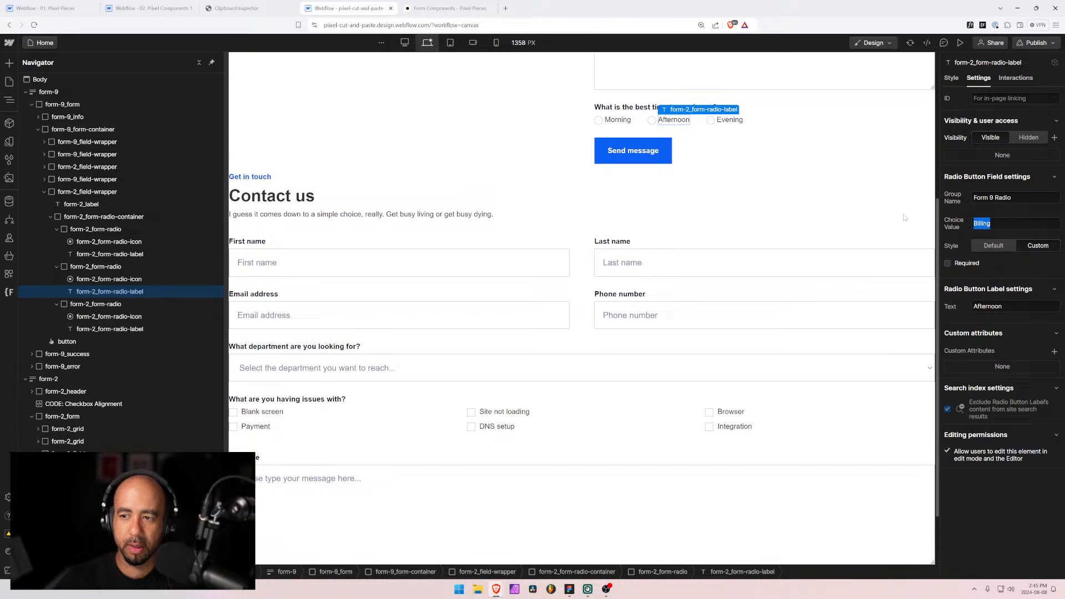
pyautogui.write('Afternoon')
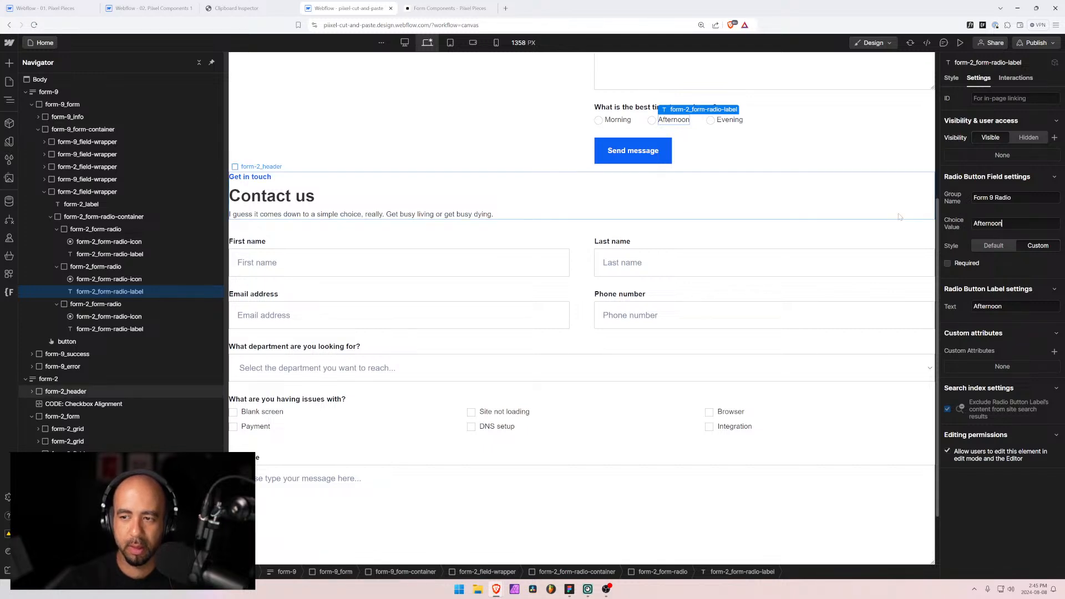
pyautogui.click(729, 120)
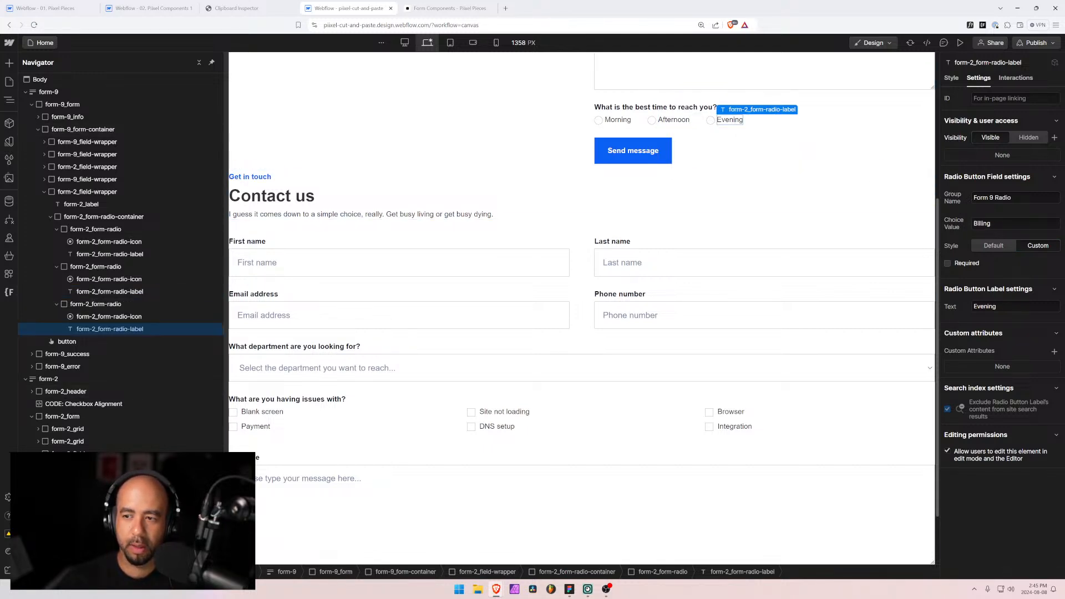
pyautogui.moveTo(997, 224); pyautogui.dragTo(920, 221)
pyautogui.write('Ev')
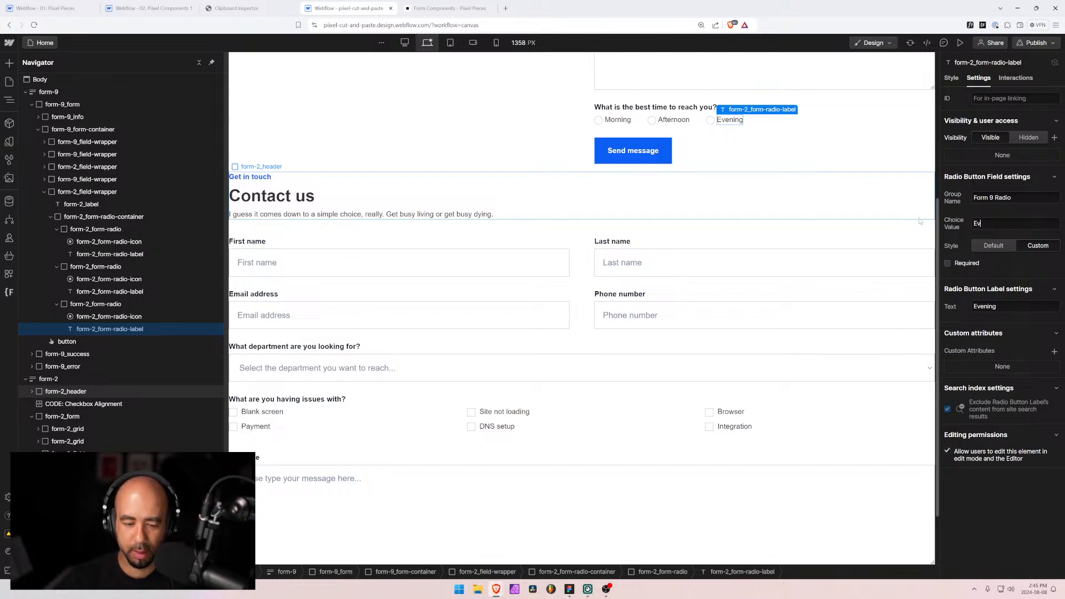
pyautogui.write('ening')
pyautogui.press('Tab')
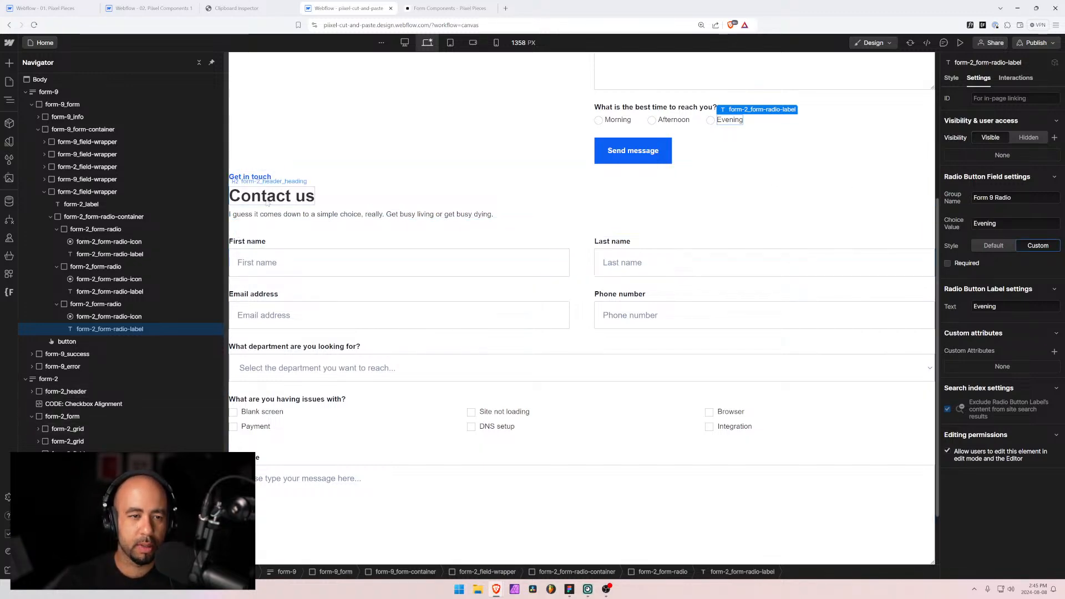
# Step: Compare the form with the Figma design, then delete the leftover form-2 block
pyautogui.scroll(-1, 453, 234)
pyautogui.scroll(2, 453, 234)
pyautogui.press('super')
pyautogui.scroll(-2, 452, 234)
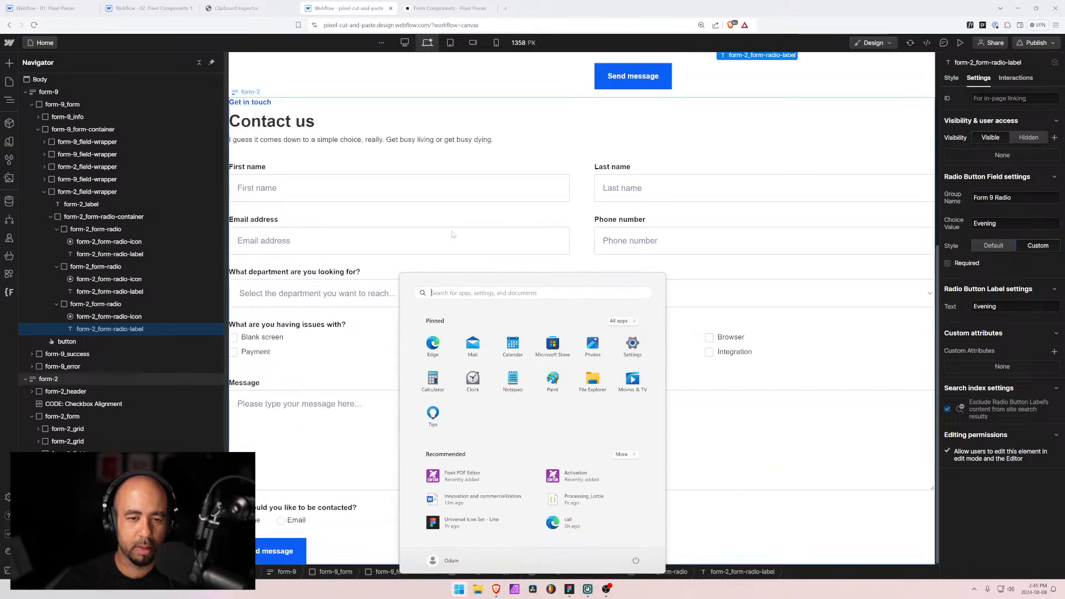
pyautogui.click(515, 223)
pyautogui.scroll(2, 536, 238)
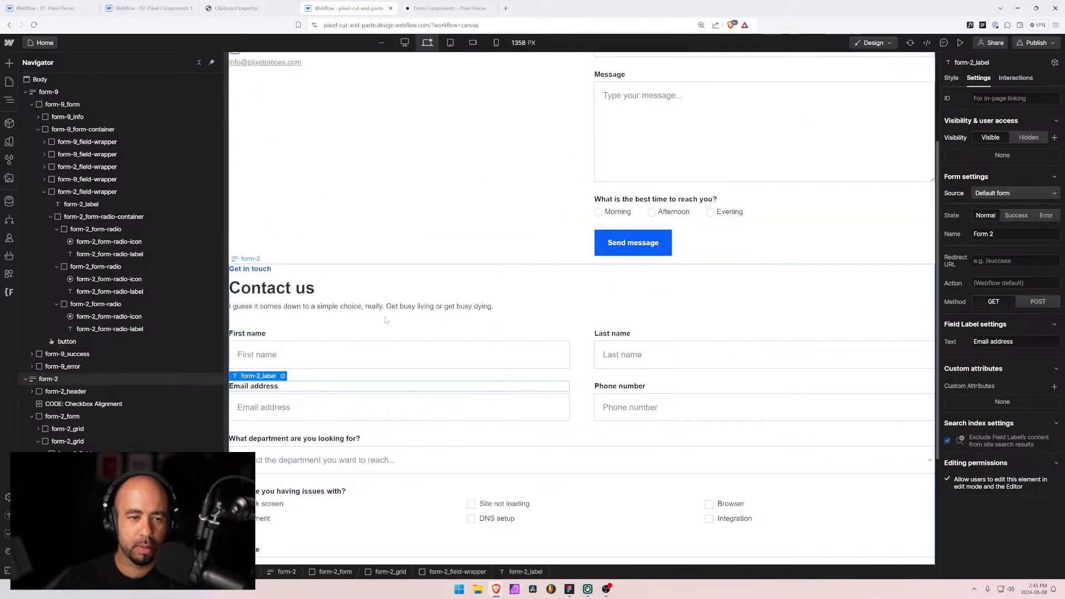
pyautogui.scroll(2, 524, 309)
pyautogui.hotkey('alt', 'Tab')
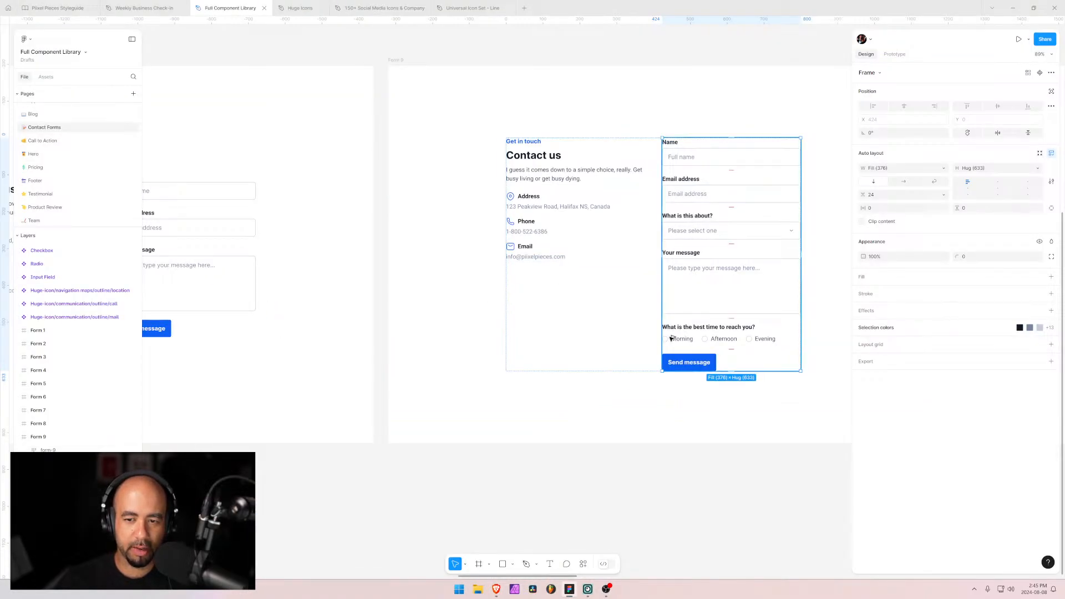
pyautogui.hotkey('alt', 'Tab')
pyautogui.click(37, 380)
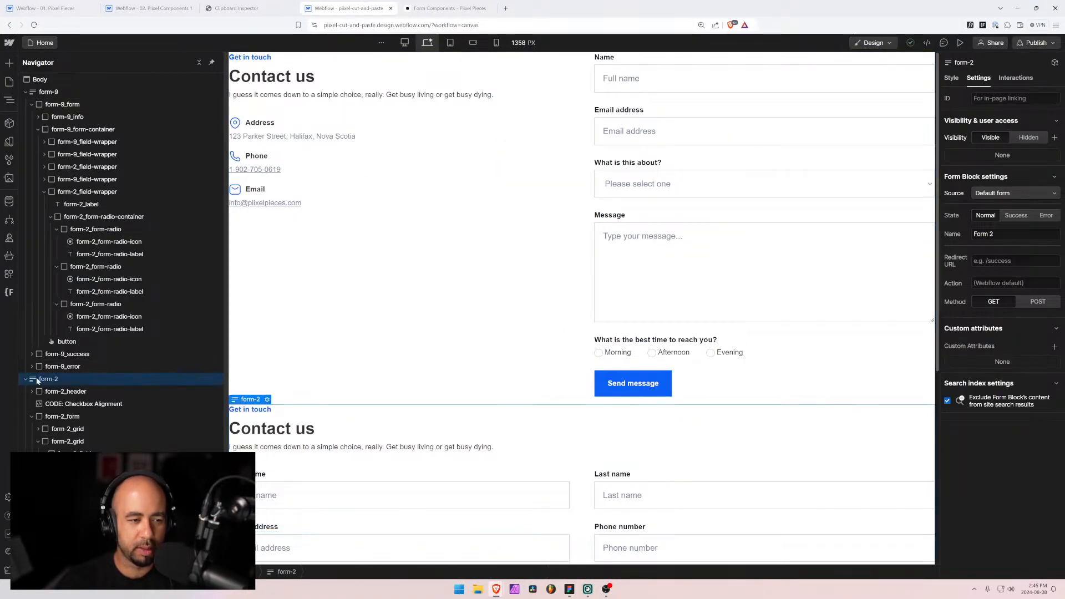
pyautogui.press('Delete')
# Step: Rename the form-2 class folder to form-9 in Finsweet Folders, save, and reload the Designer
pyautogui.click(44, 192)
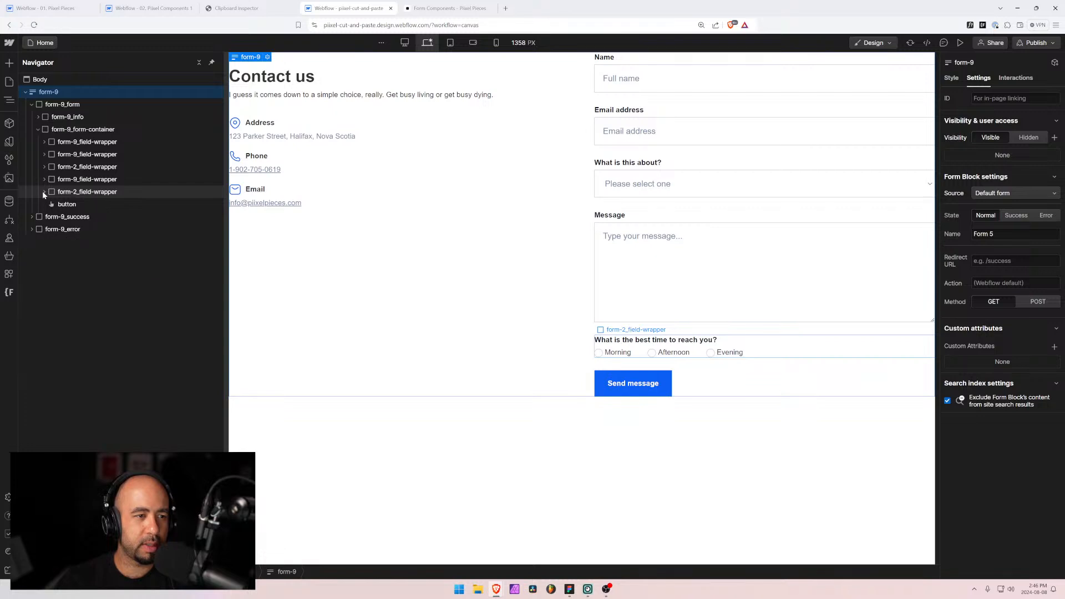
pyautogui.click(44, 192)
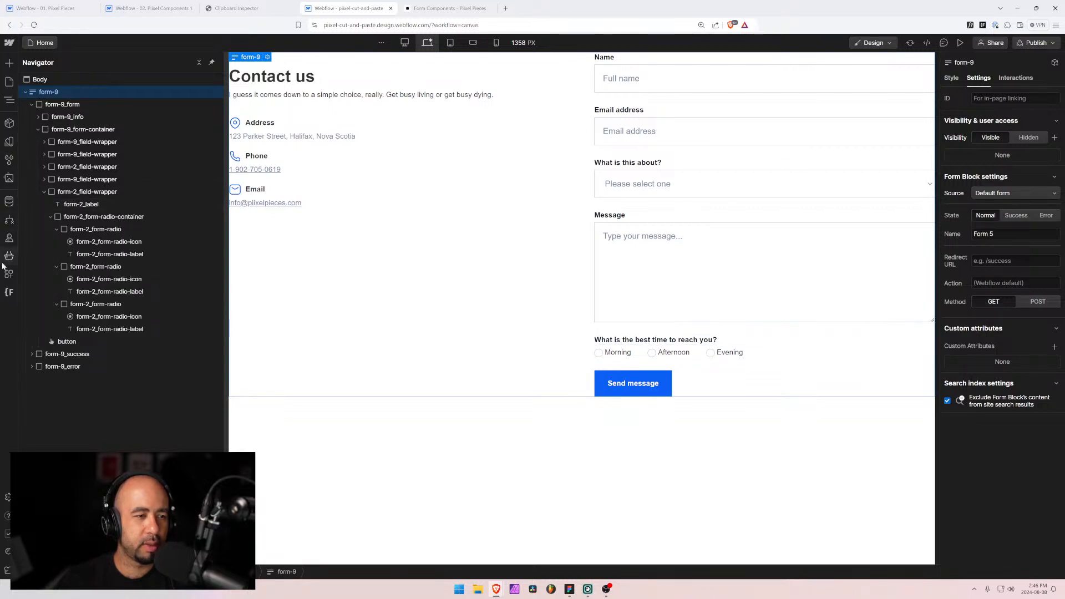
pyautogui.click(9, 294)
pyautogui.click(53, 233)
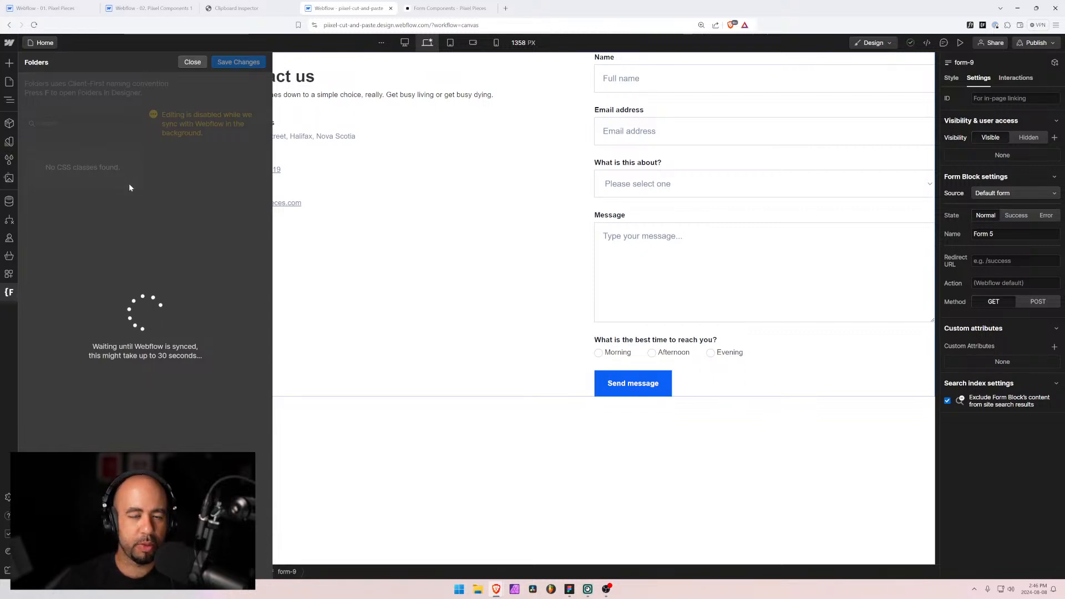
pyautogui.click(131, 159)
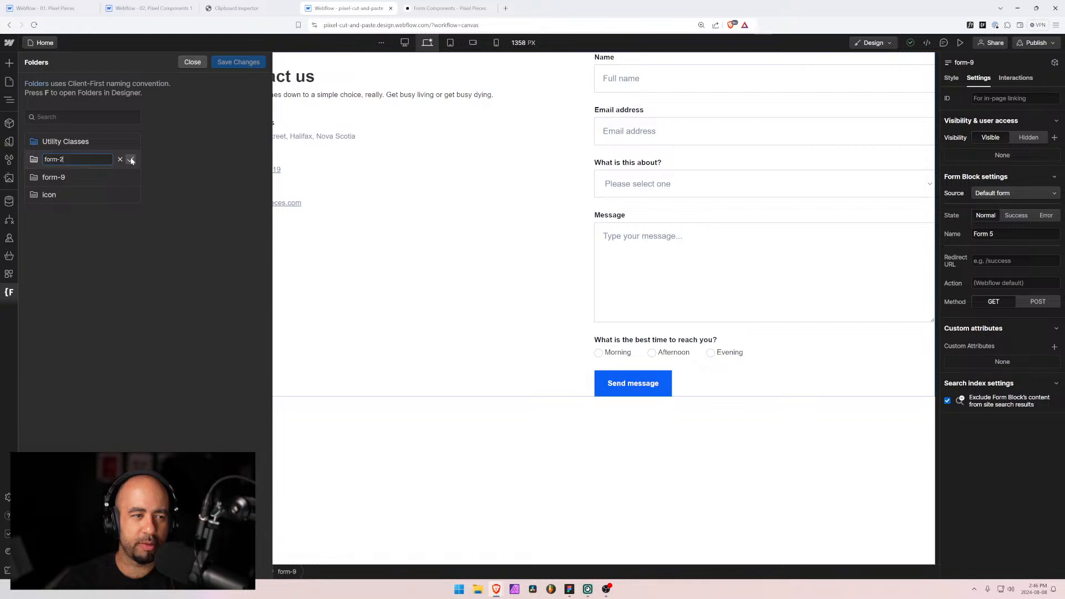
pyautogui.press('BackSpace')
pyautogui.write('9')
pyautogui.click(132, 159)
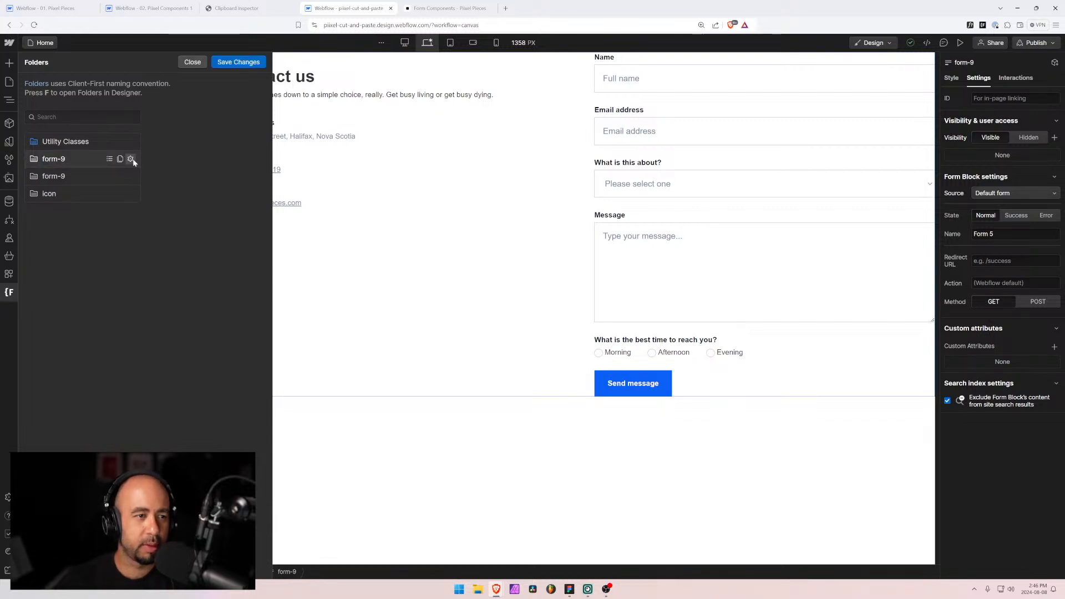
pyautogui.click(237, 64)
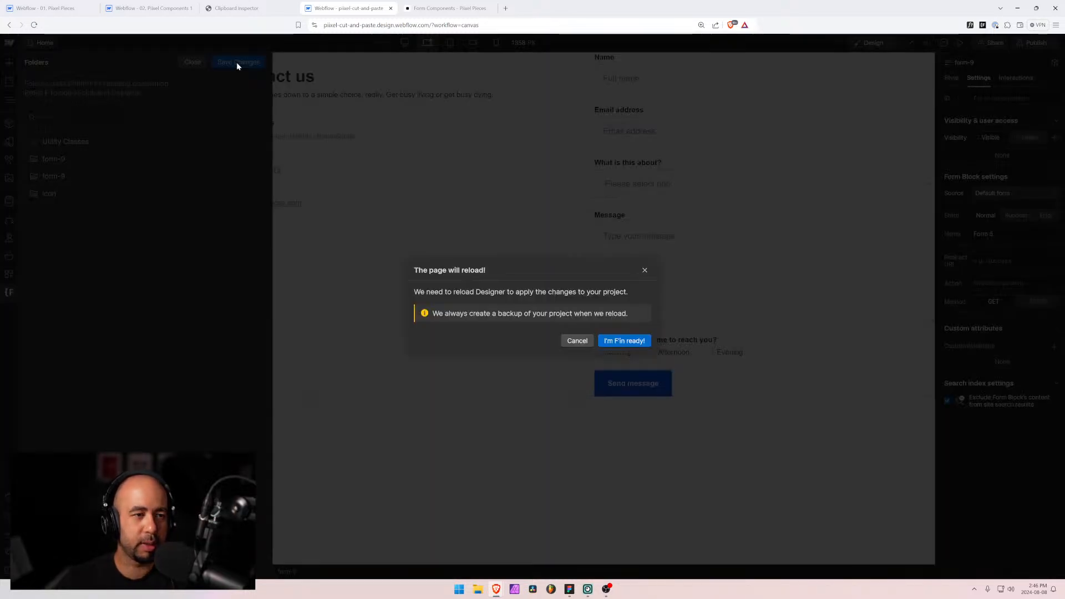
pyautogui.click(620, 339)
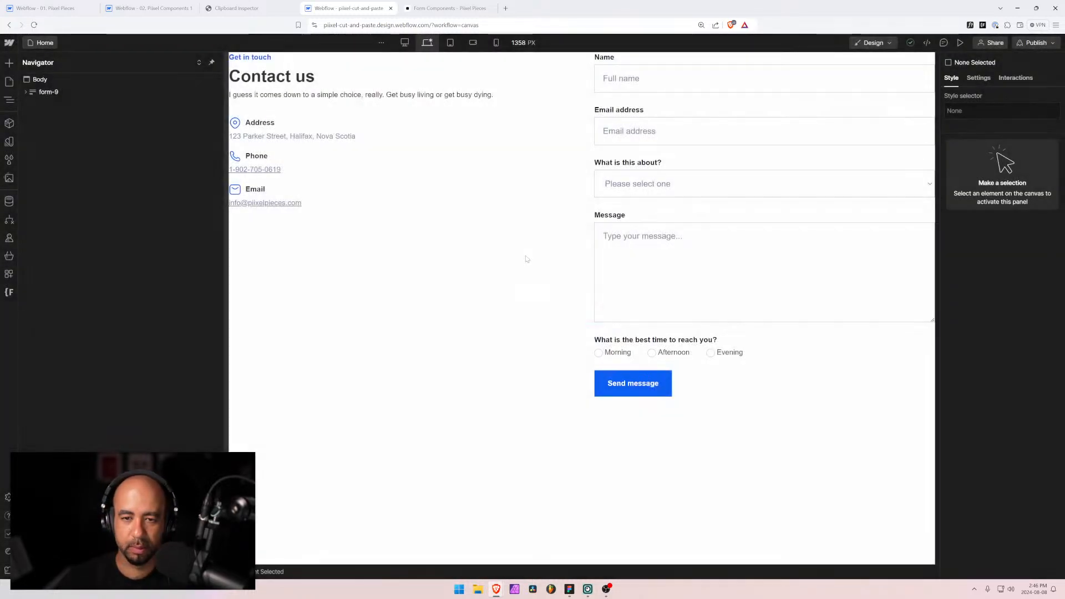
# Step: Delete the 'What is this about?' dropdown field from the form
pyautogui.click(652, 189)
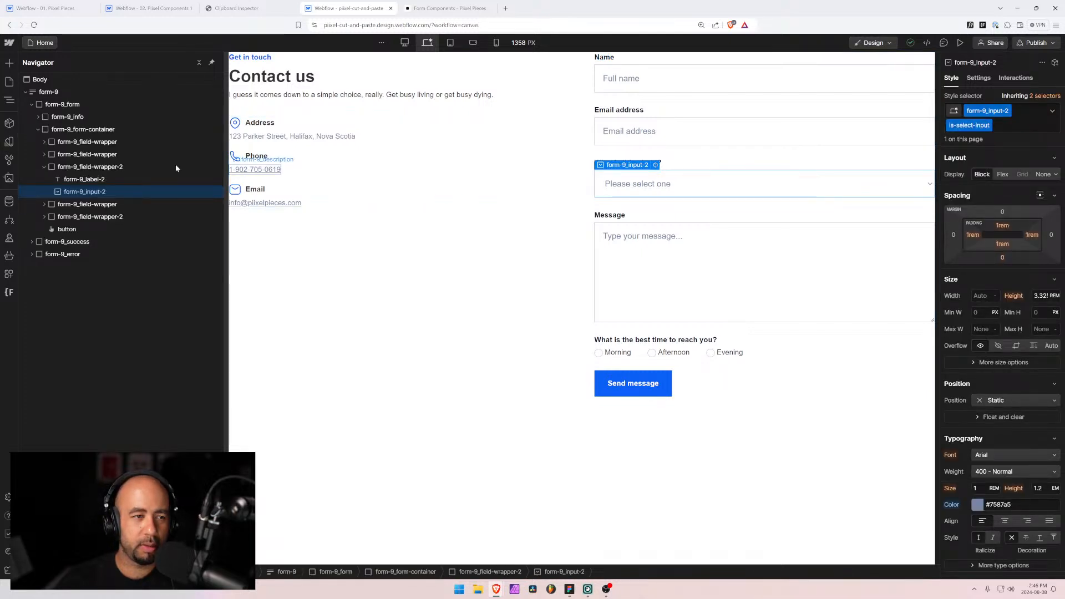
pyautogui.click(113, 168)
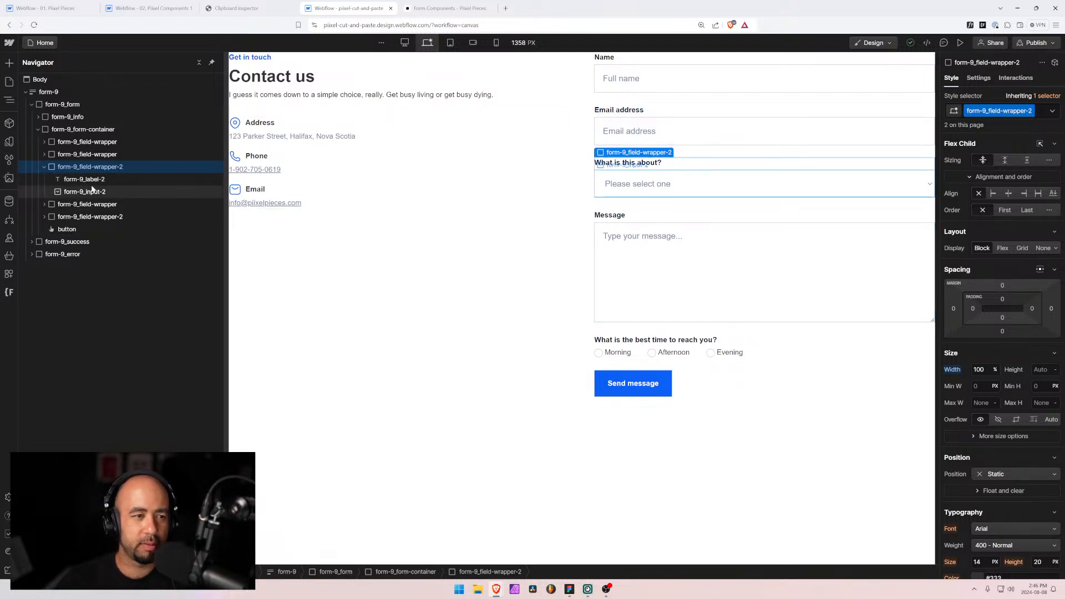
pyautogui.hotkey('ctrl', 'z')
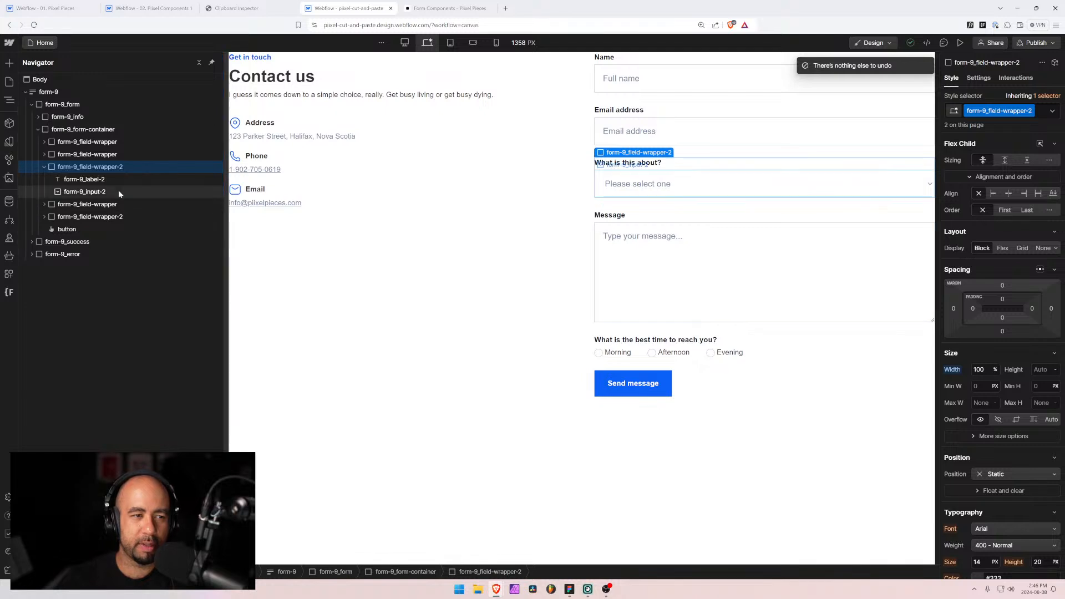
pyautogui.click(44, 154)
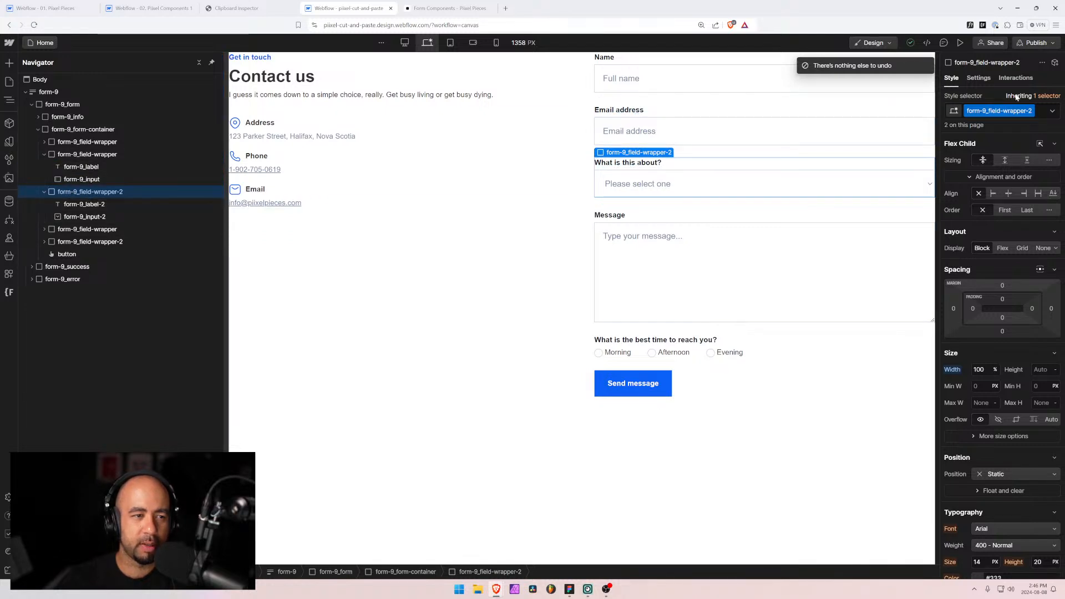
pyautogui.press('Delete')
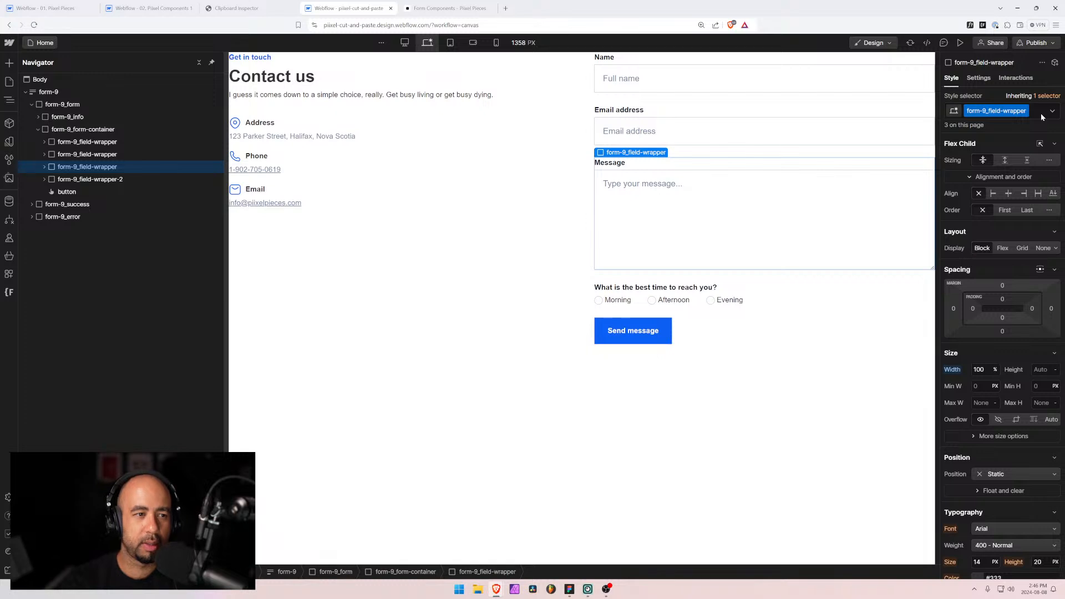
# Step: Reassign the best-time field's wrapper and label to form-9_field-wrapper and form-9_label classes
pyautogui.click(45, 179)
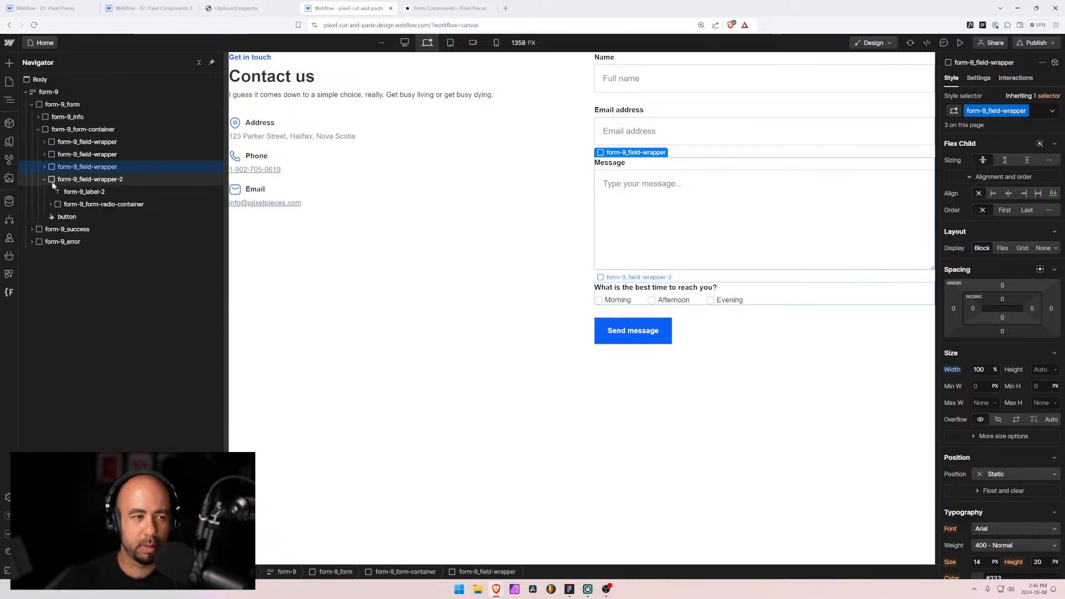
pyautogui.click(51, 181)
pyautogui.hotkey('ctrl', 'Return')
pyautogui.press('BackSpace')
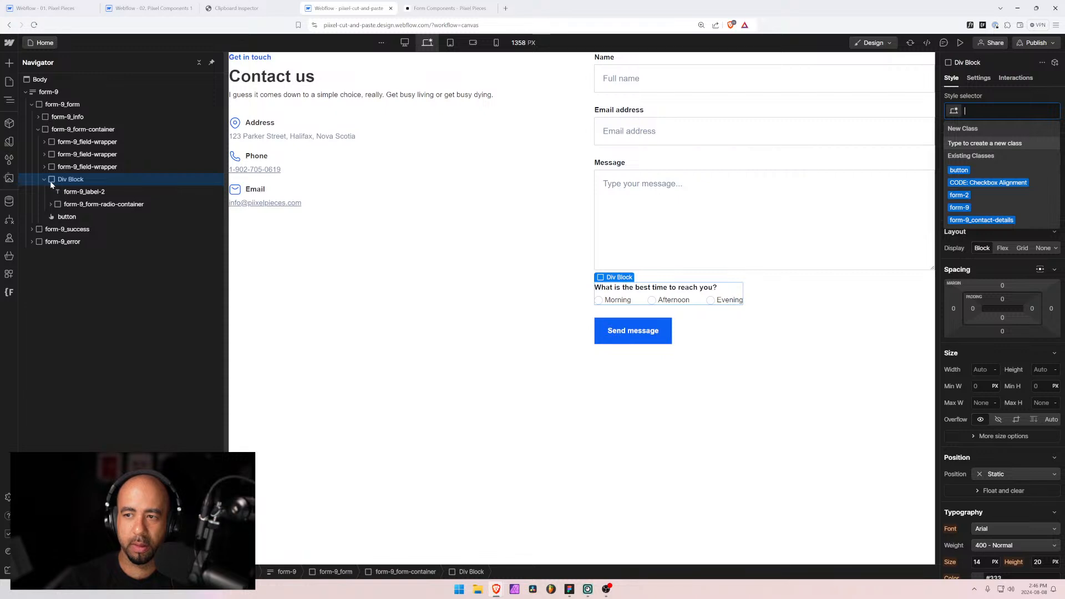
pyautogui.write('form')
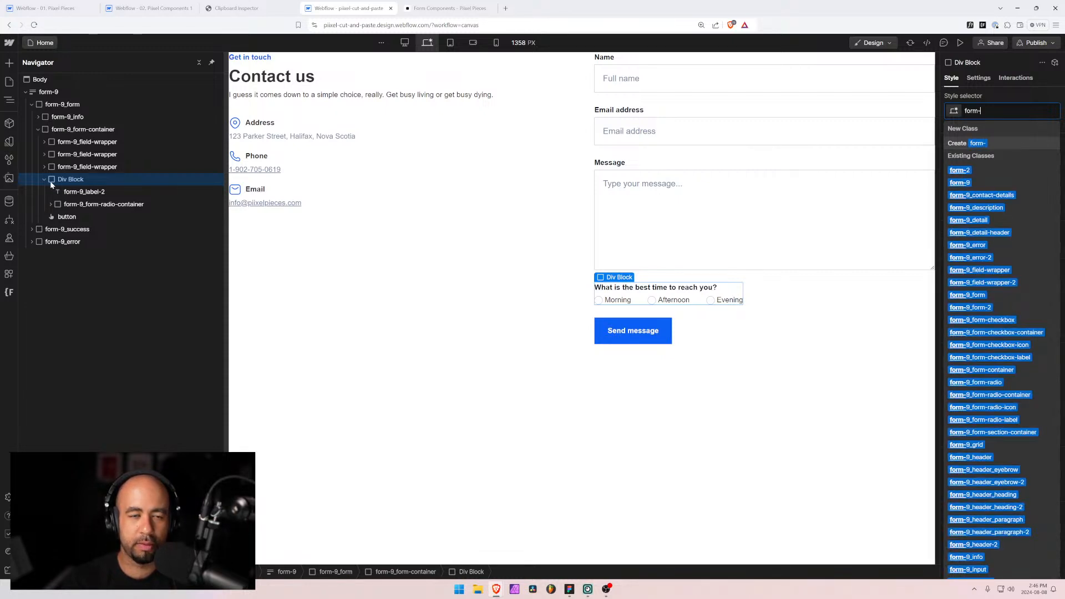
pyautogui.write('-9_')
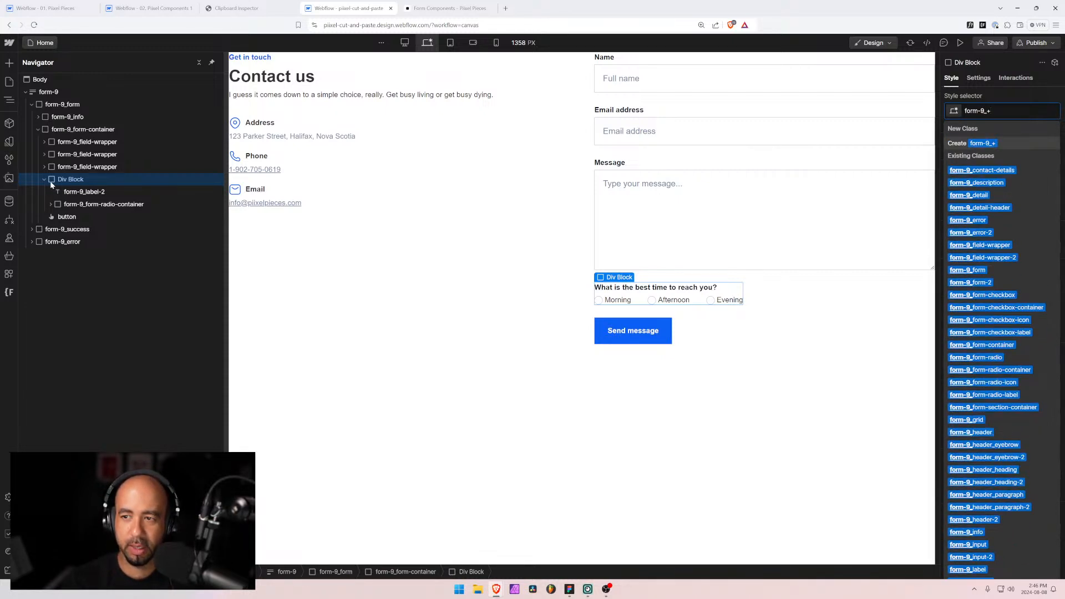
pyautogui.write('field-wrapper')
pyautogui.press('Return')
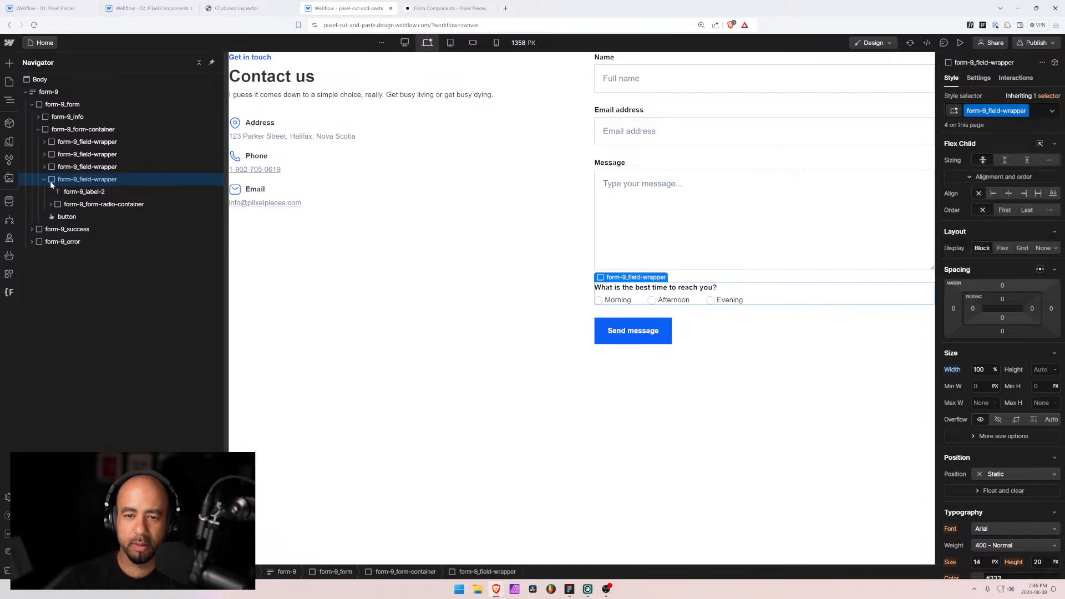
pyautogui.click(92, 193)
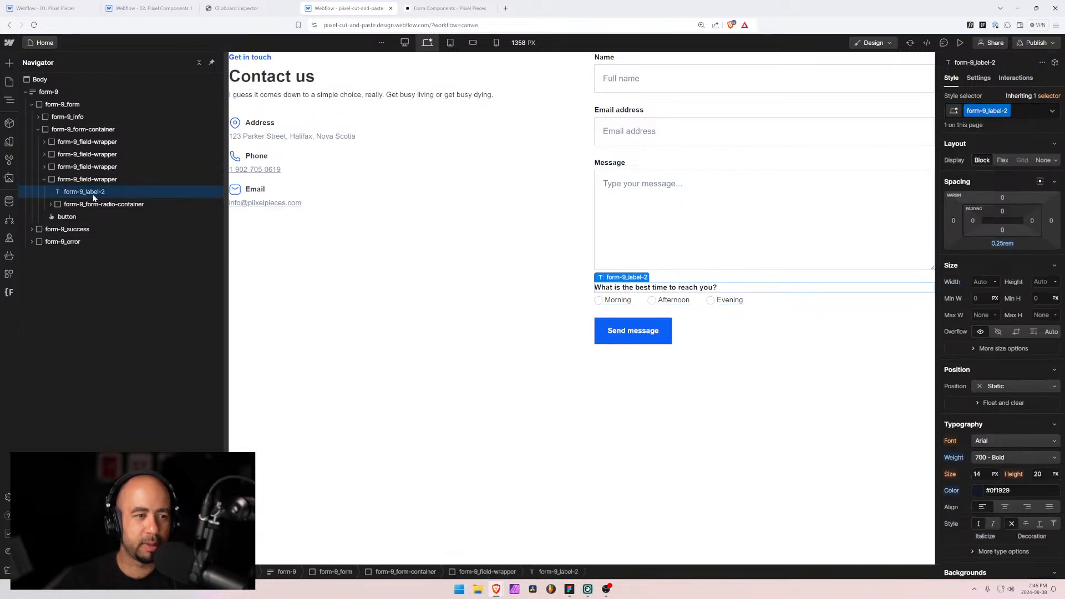
pyautogui.hotkey('ctrl', 'Return')
pyautogui.press('BackSpace')
pyautogui.write('label')
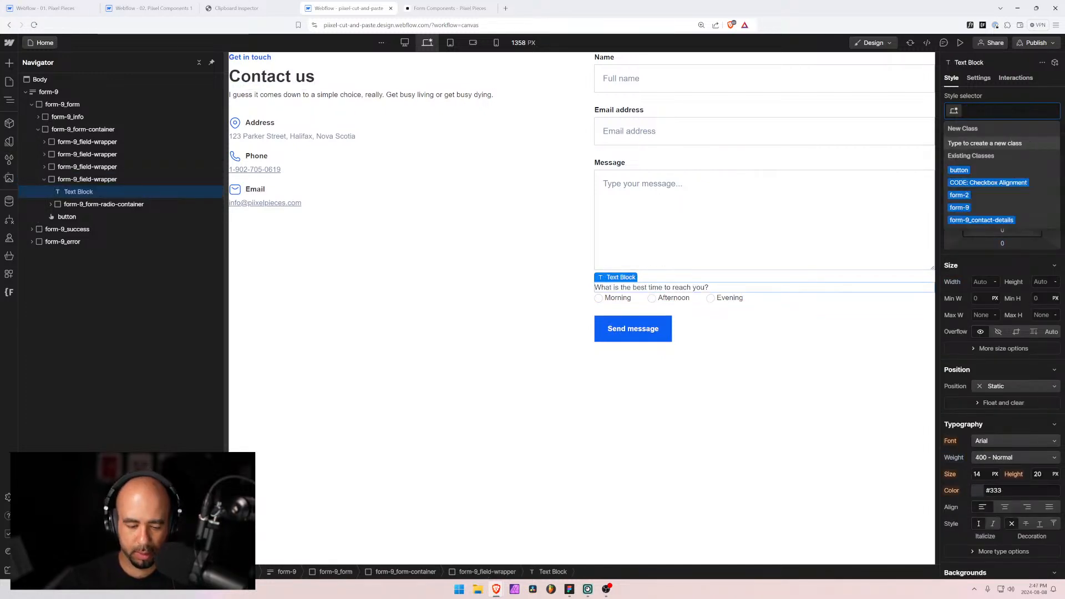
pyautogui.press('Down')
pyautogui.press('Down')
pyautogui.press('Down')
pyautogui.press('Return')
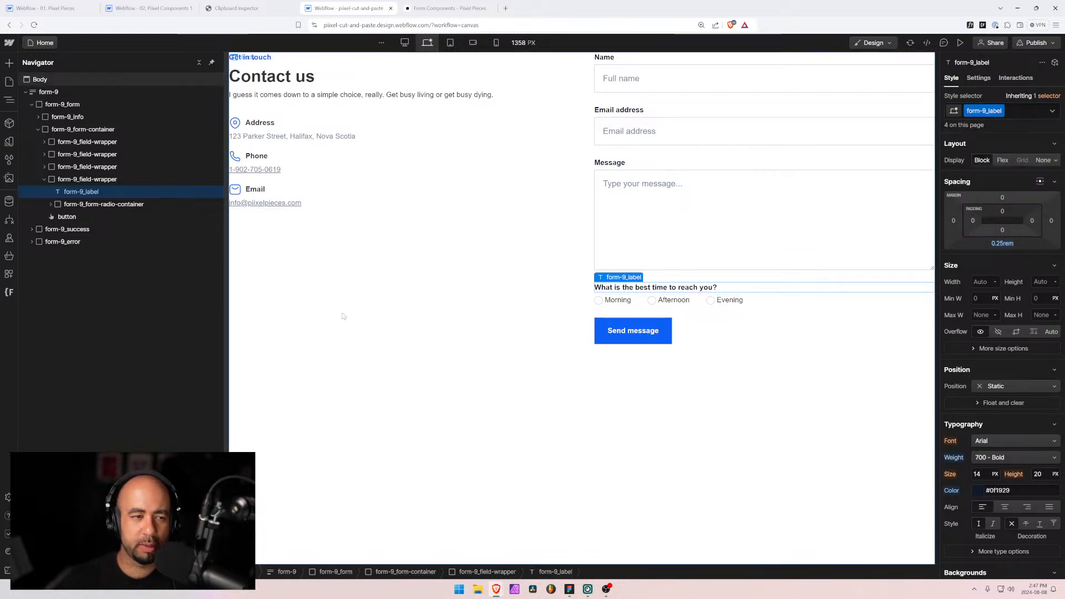
# Step: Check the radio options' icon and label classes, then select the whole form-9 block
pyautogui.click(50, 203)
pyautogui.click(43, 166)
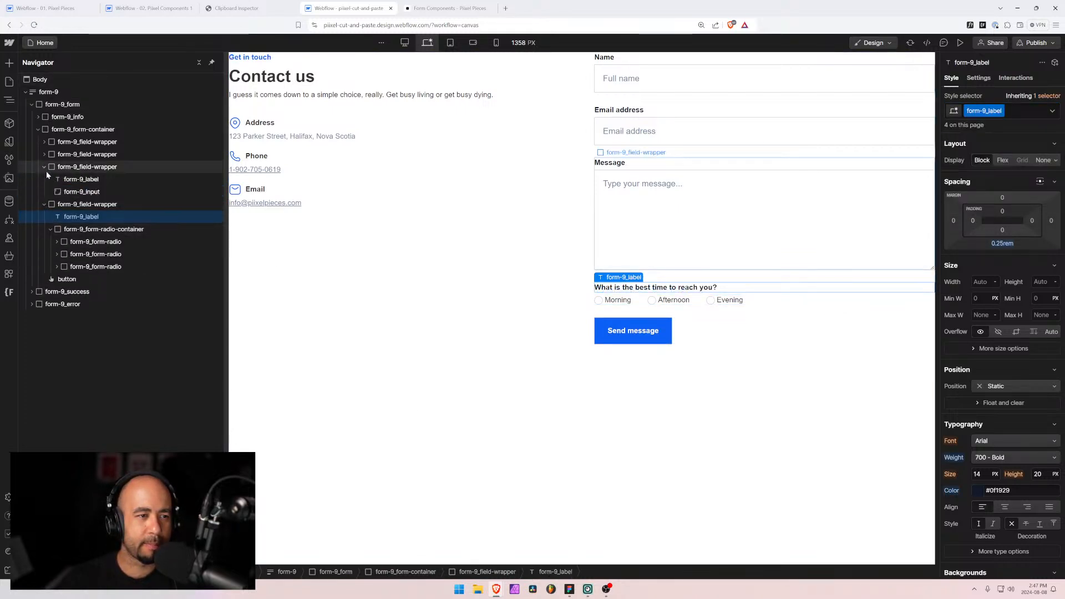
pyautogui.click(56, 241)
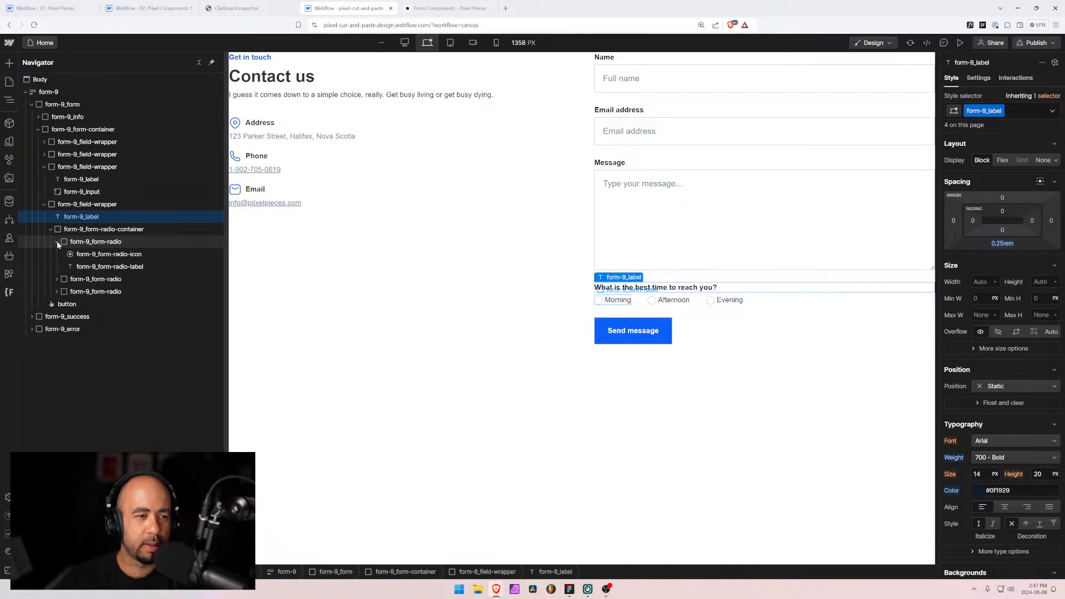
pyautogui.click(92, 254)
pyautogui.click(92, 267)
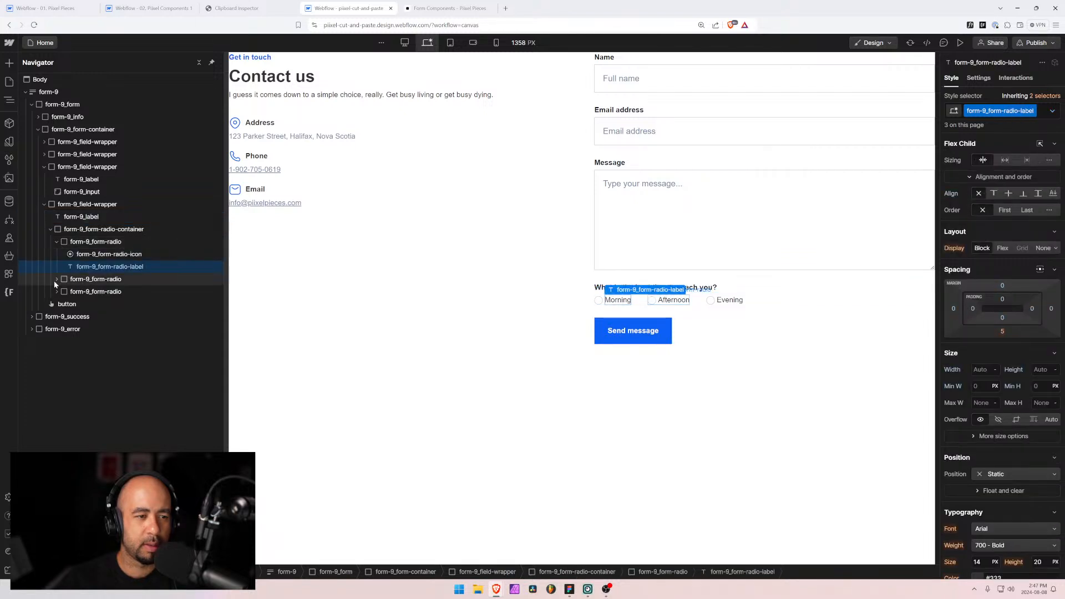
pyautogui.click(56, 279)
pyautogui.click(58, 316)
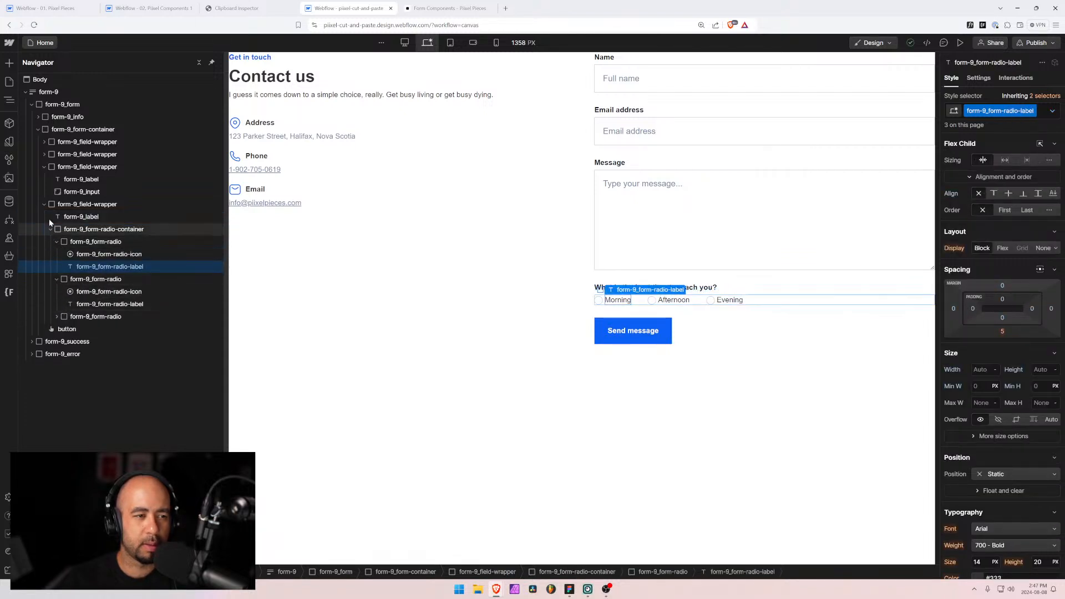
pyautogui.click(44, 204)
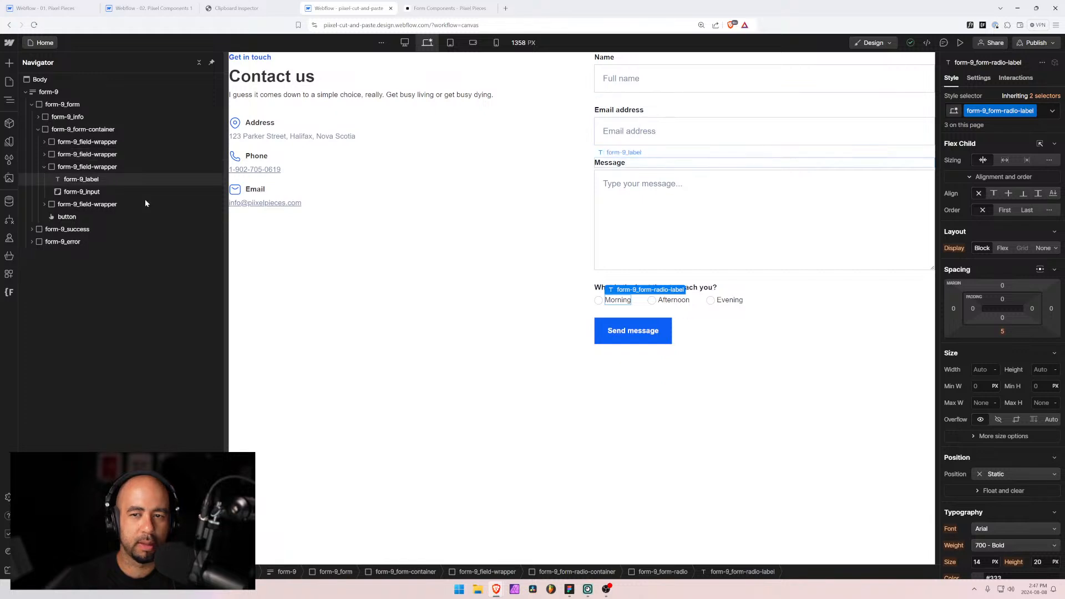
pyautogui.click(693, 78)
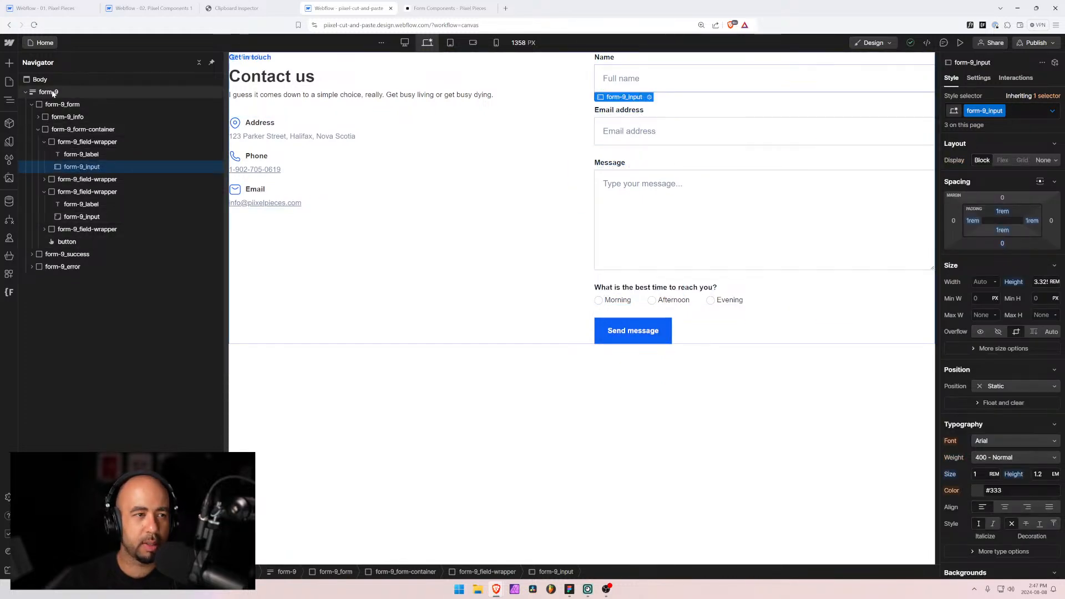
pyautogui.click(34, 92)
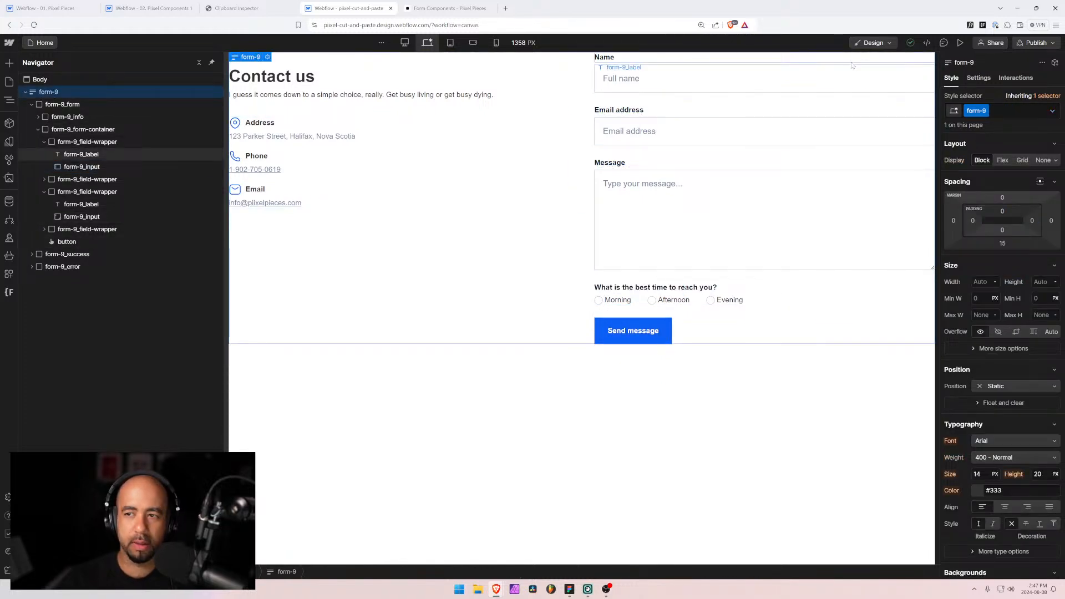
# Step: Go to the Form 9 page in Pixel Components and remove its old form-9 block
pyautogui.click(25, 92)
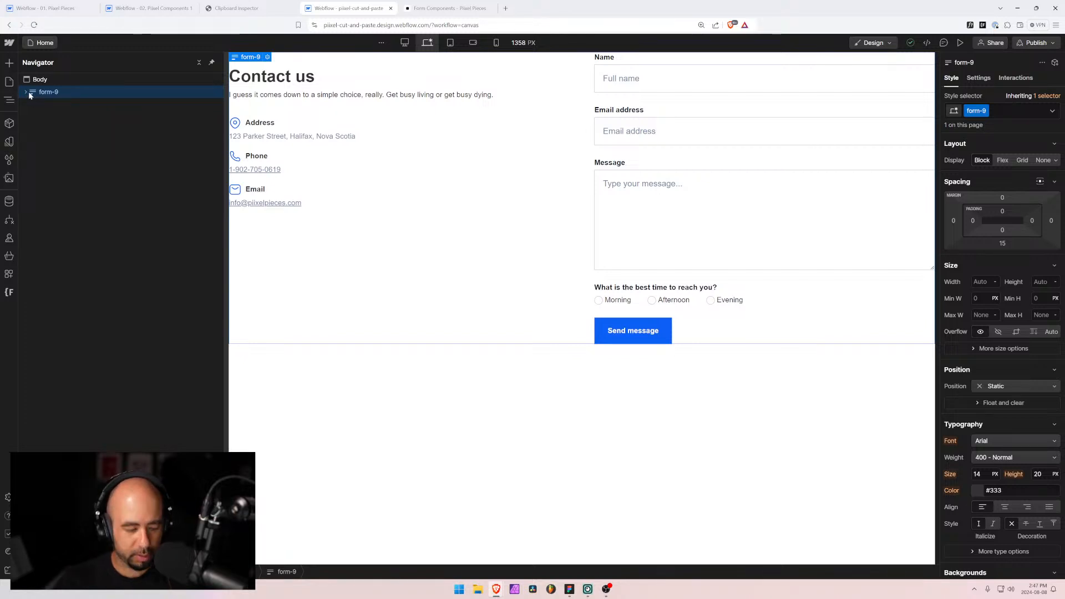
pyautogui.click(139, 8)
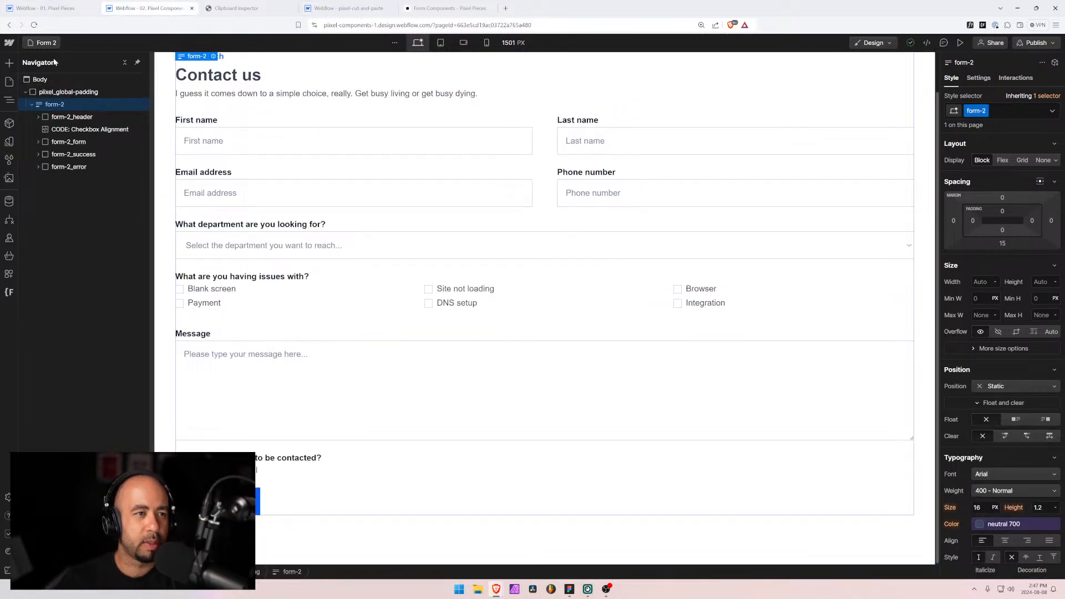
pyautogui.click(47, 43)
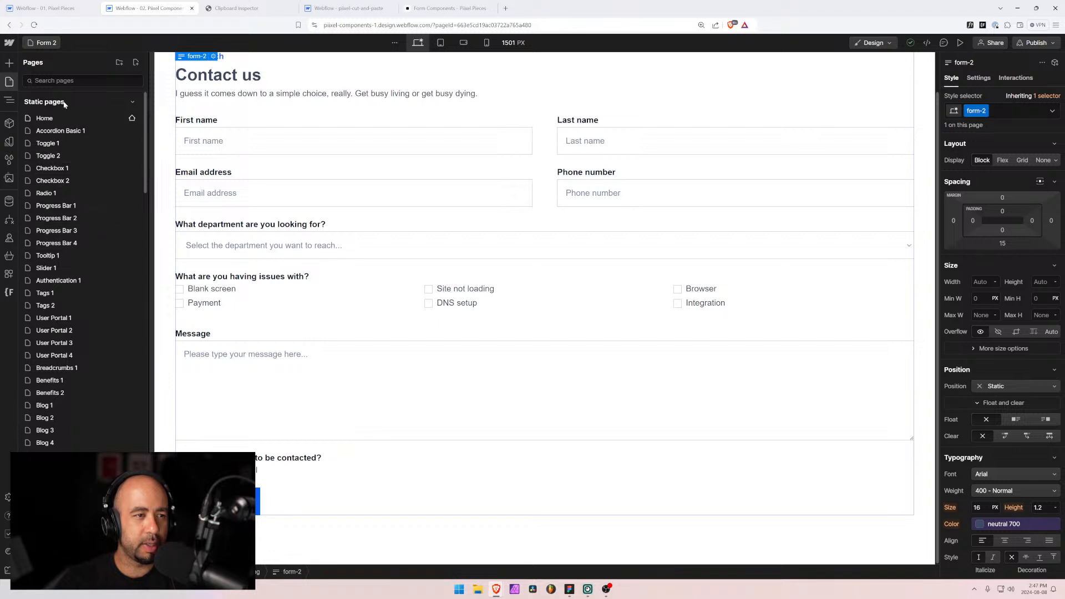
pyautogui.write('f')
pyautogui.click(47, 305)
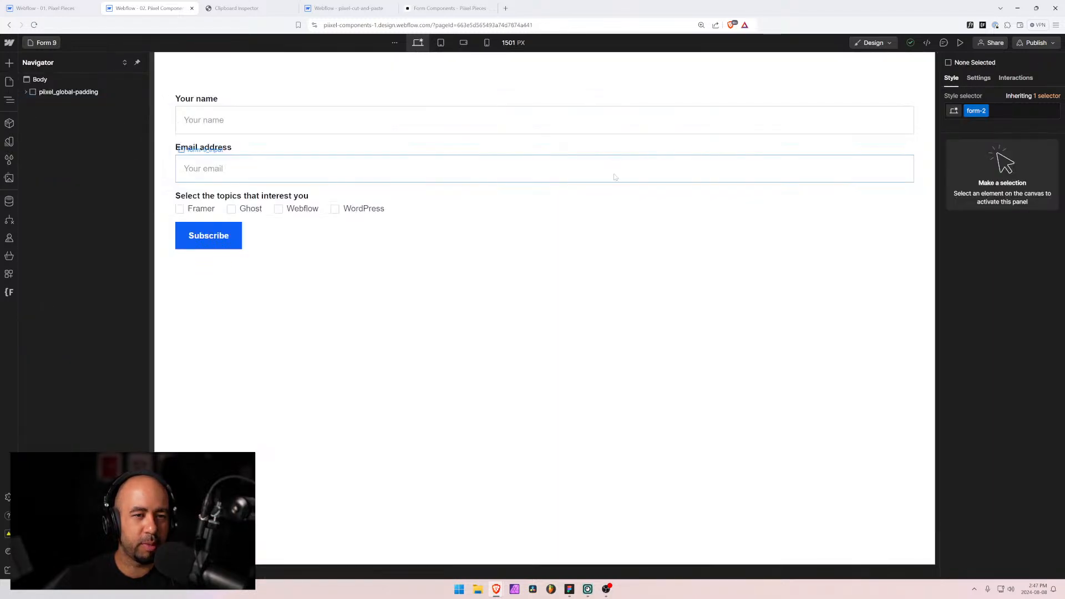
pyautogui.click(433, 231)
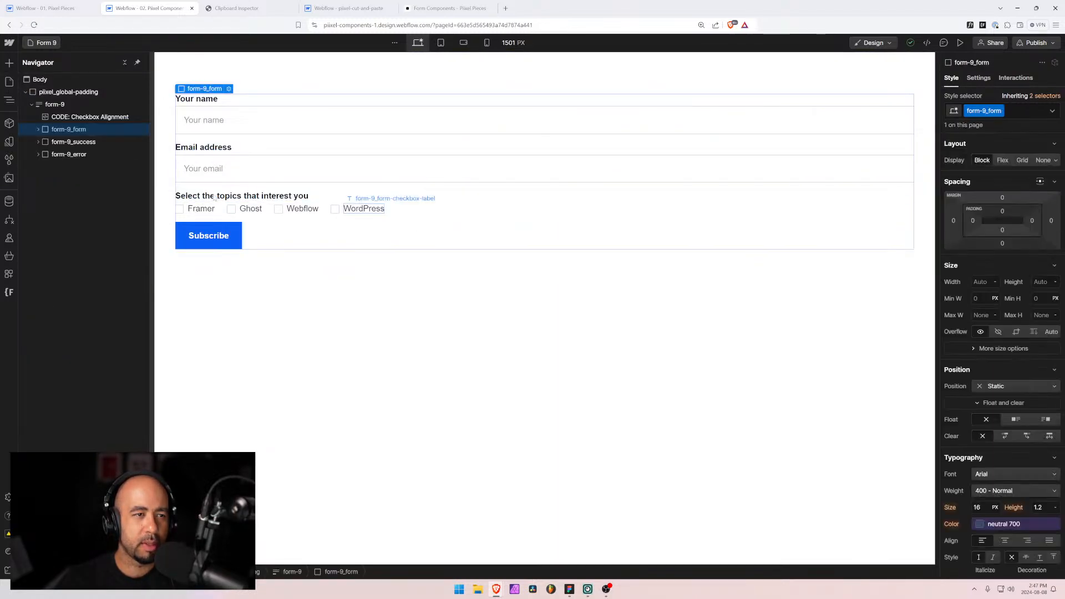
pyautogui.hotkey('ctrl', 'x')
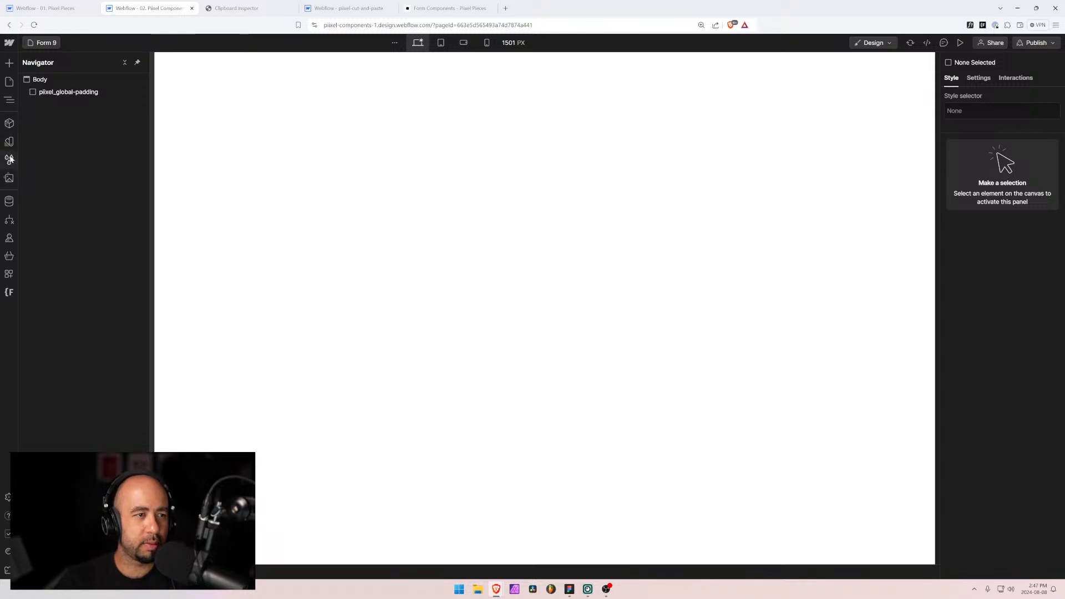
# Step: Clean up unused styles and select pixel_global_padding as the paste target
pyautogui.click(9, 160)
pyautogui.click(137, 62)
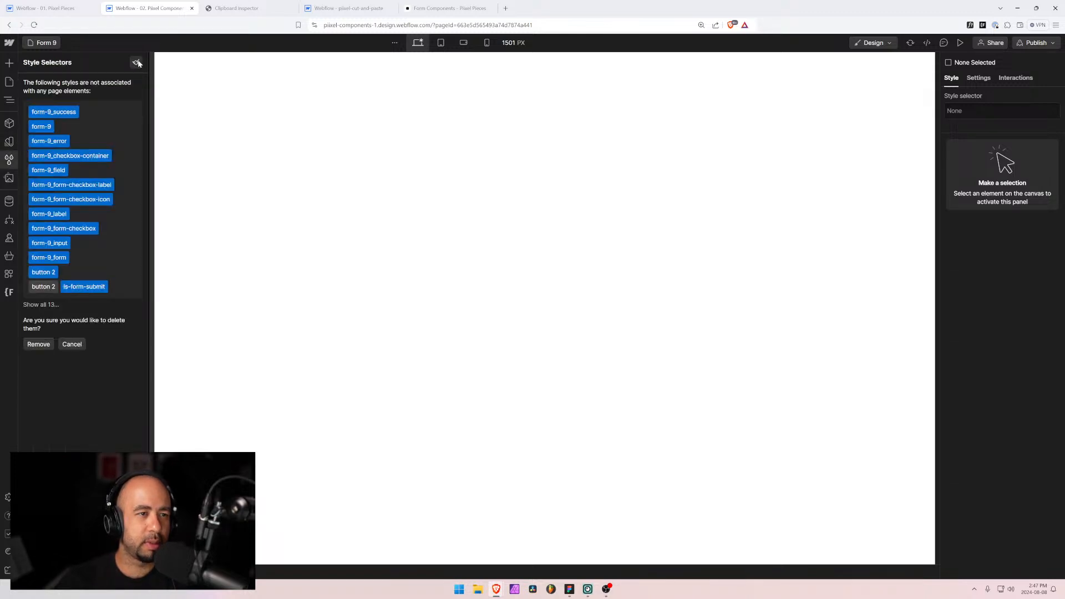
pyautogui.click(39, 343)
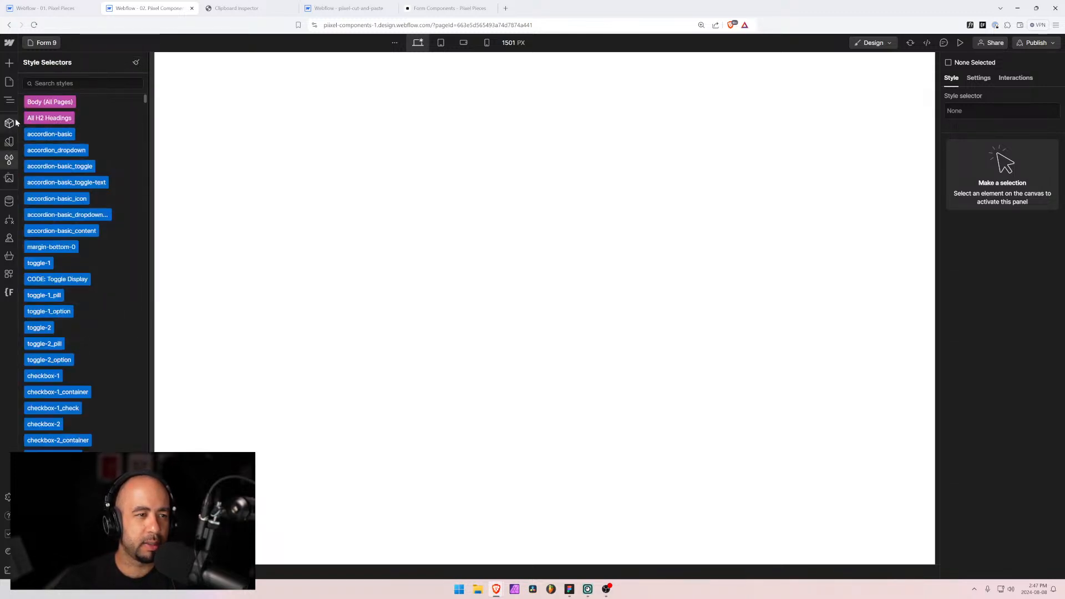
pyautogui.click(10, 84)
pyautogui.click(55, 80)
pyautogui.write('f')
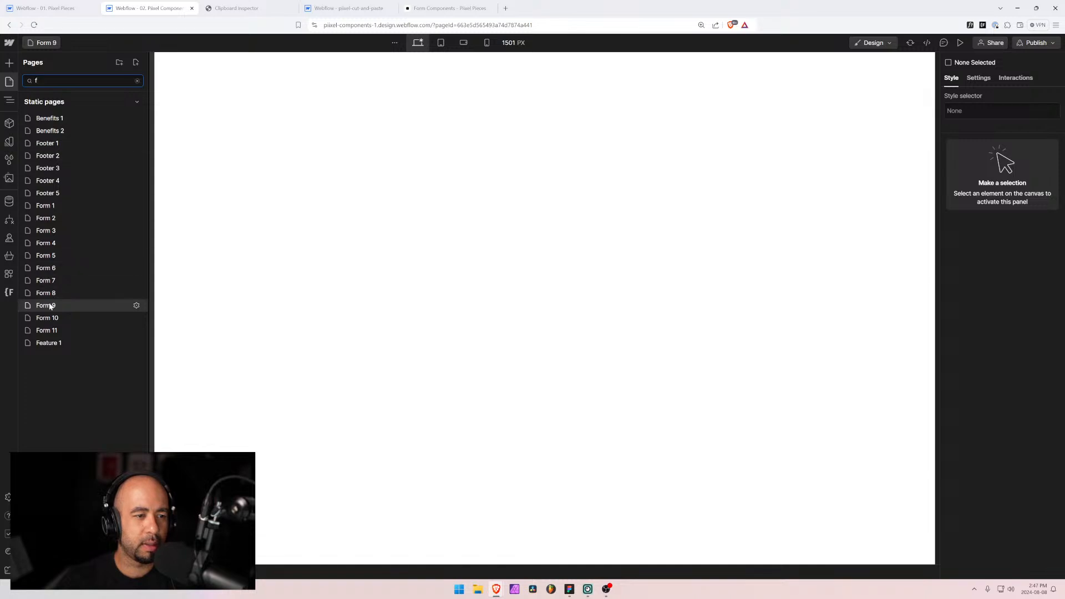
pyautogui.click(10, 99)
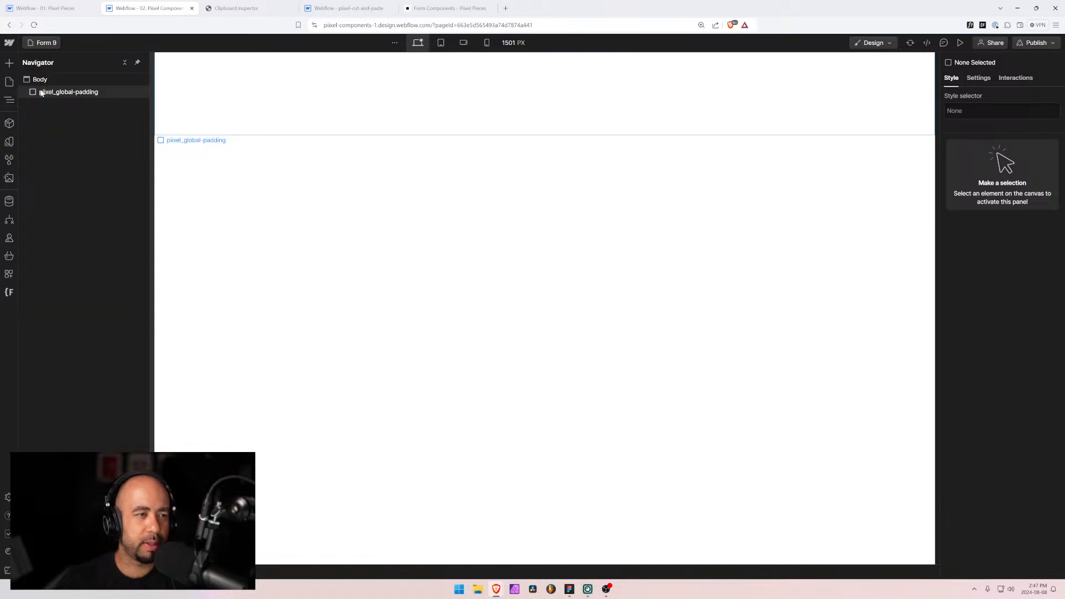
pyautogui.click(41, 93)
# Step: Paste the contact form and restyle Send message with the button and is-form-submit classes
pyautogui.hotkey('ctrl', 'v')
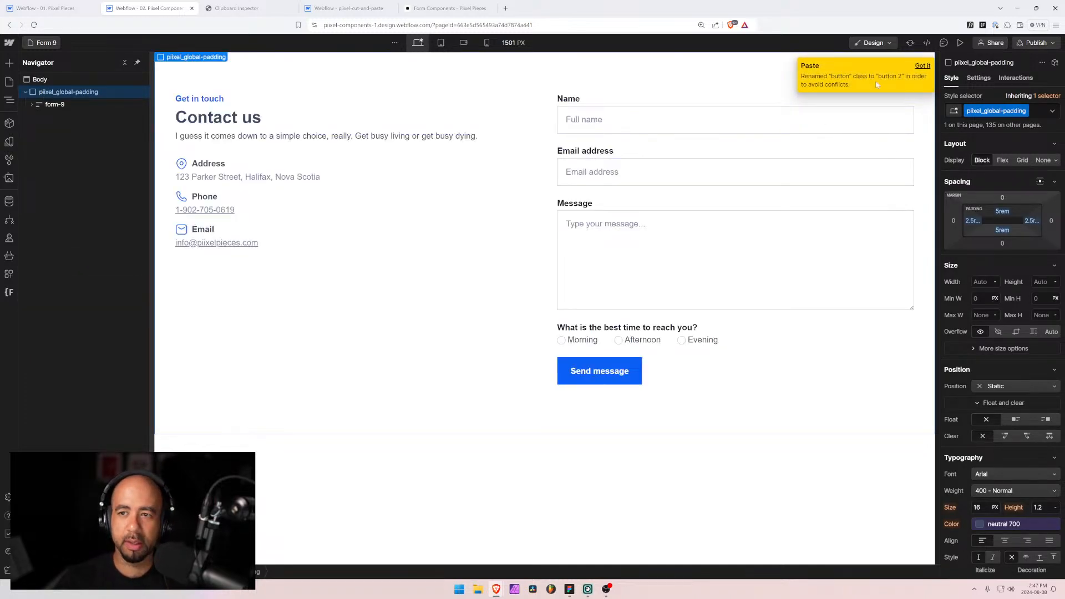
pyautogui.click(616, 370)
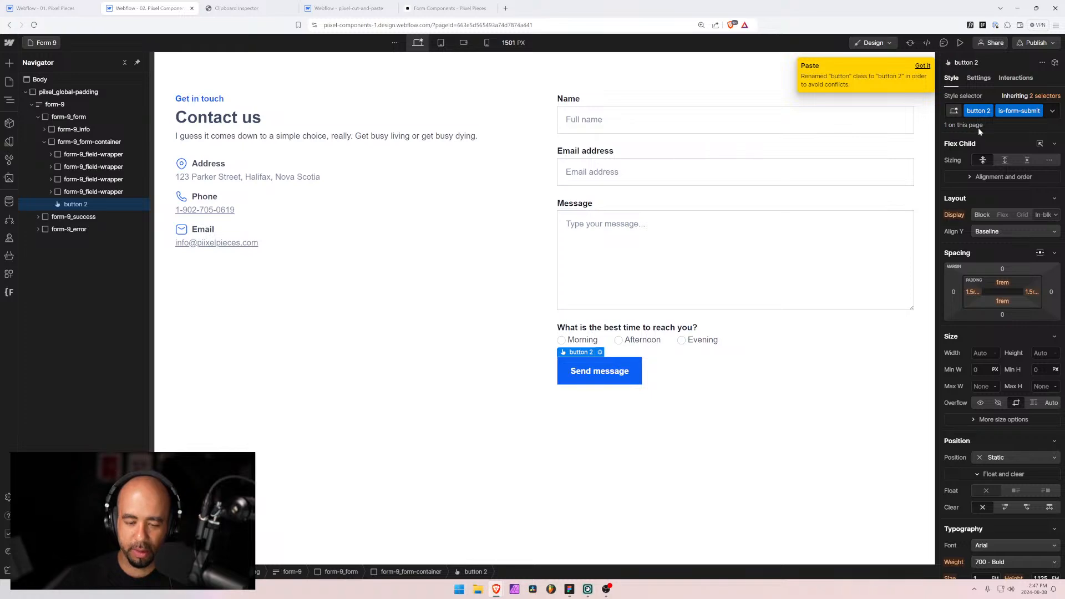
pyautogui.hotkey('ctrl', 'Return')
pyautogui.press('BackSpace')
pyautogui.press('BackSpace')
pyautogui.write('button')
pyautogui.press('Return')
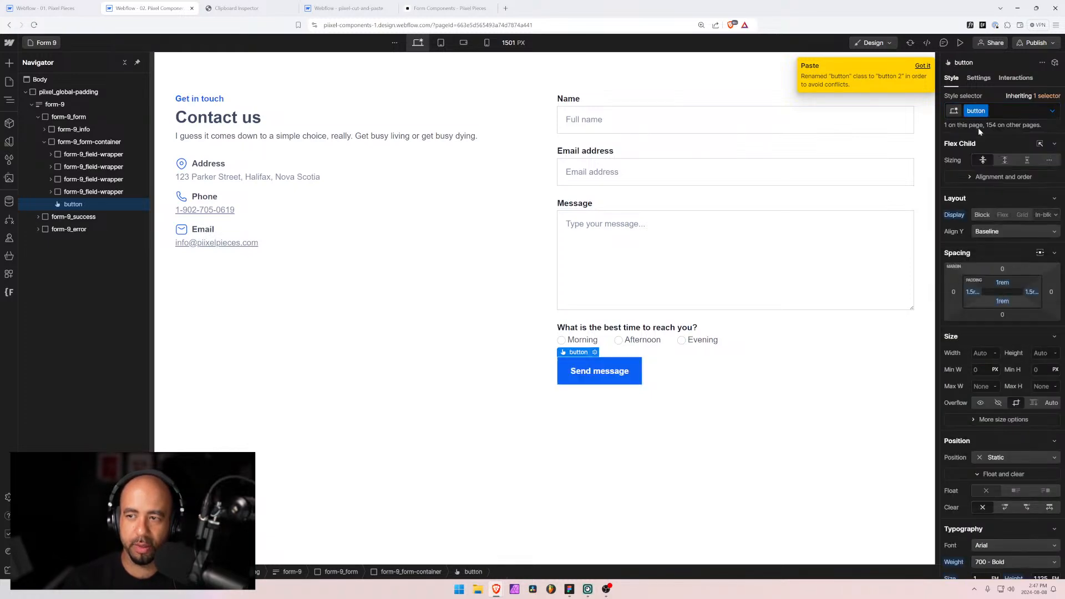
pyautogui.hotkey('ctrl', 'Return')
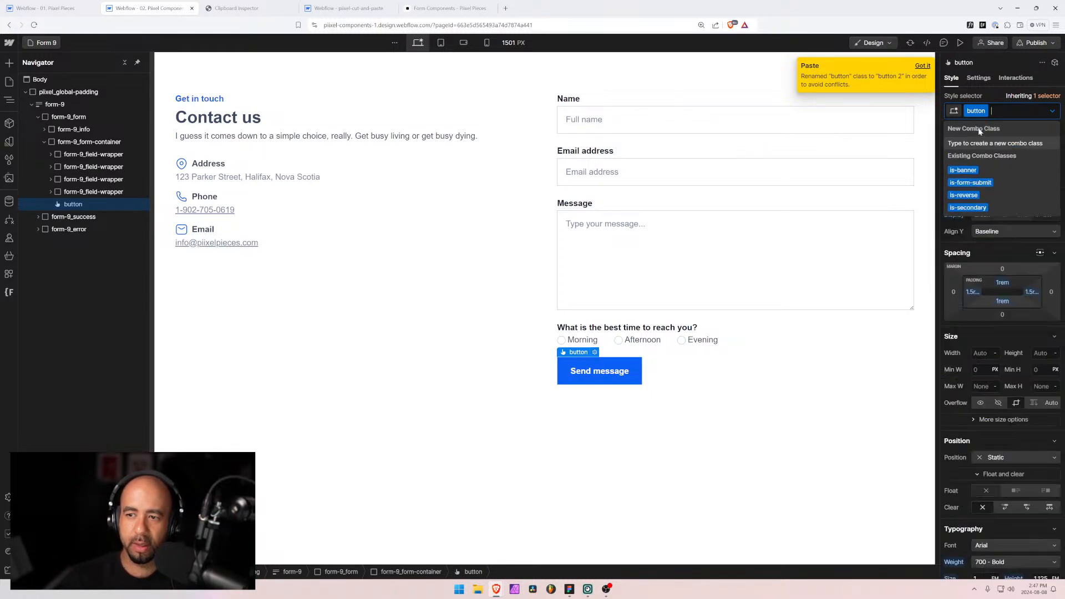
pyautogui.press('Down')
pyautogui.press('Down')
pyautogui.press('Return')
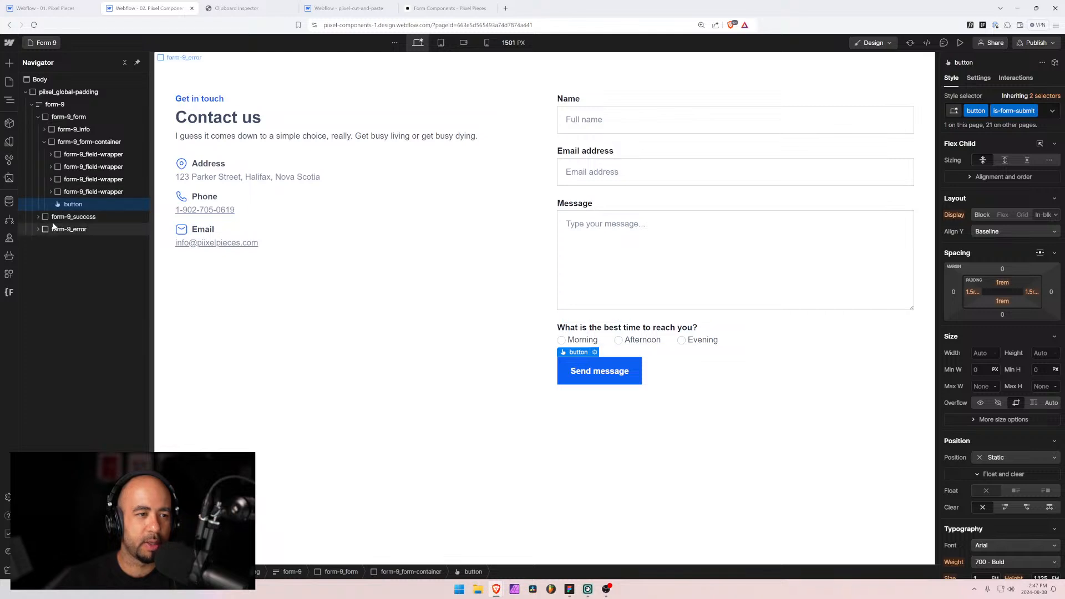
pyautogui.click(62, 105)
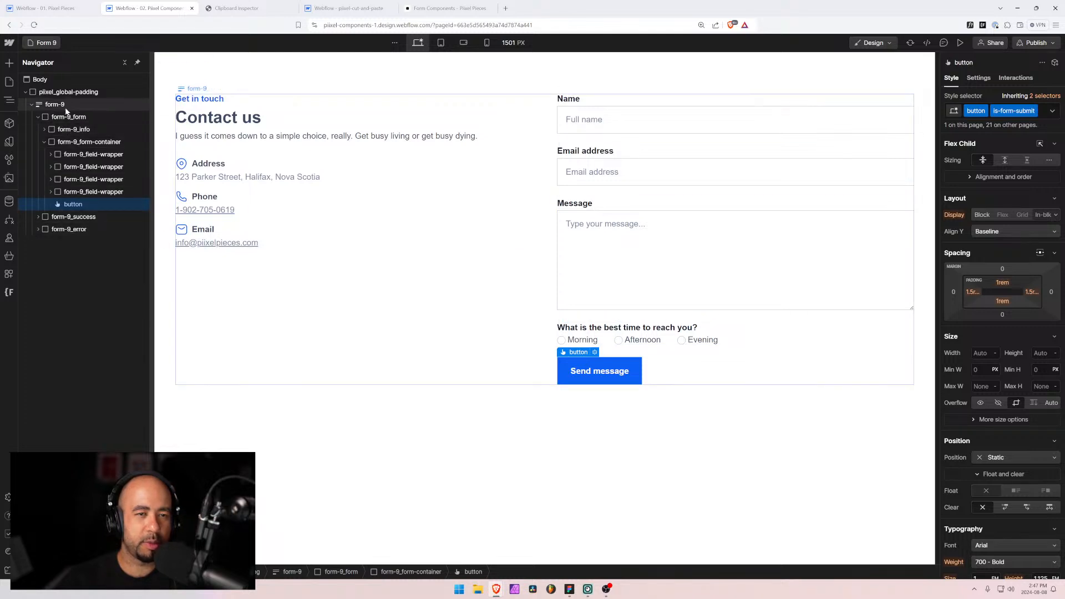
# Step: Add 9 to the Full name, Email address and Message inputs' Name settings, making them Form 9 names
pyautogui.click(980, 78)
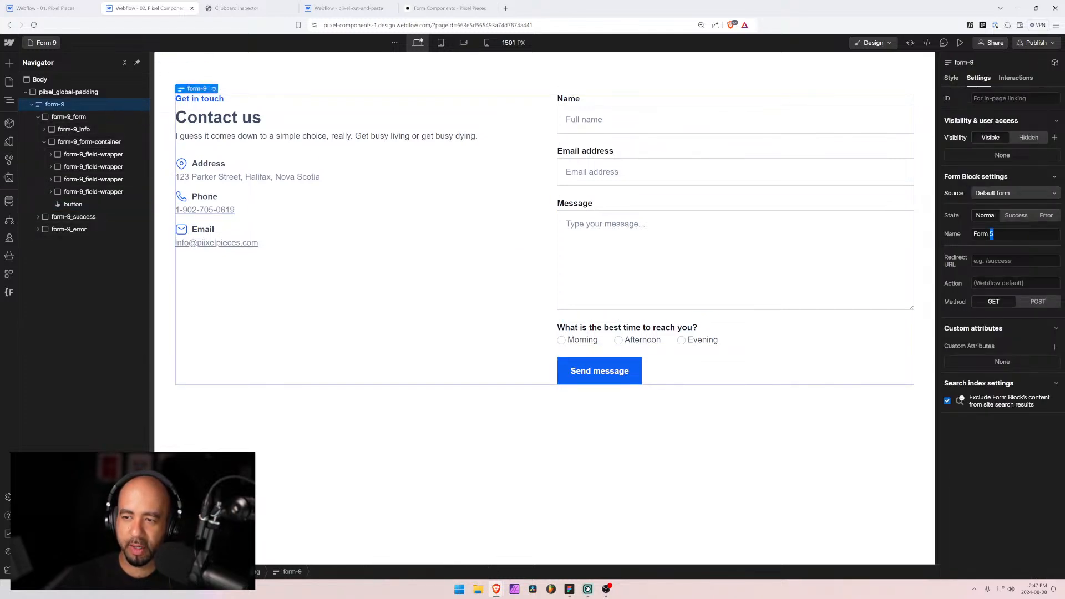
pyautogui.click(632, 114)
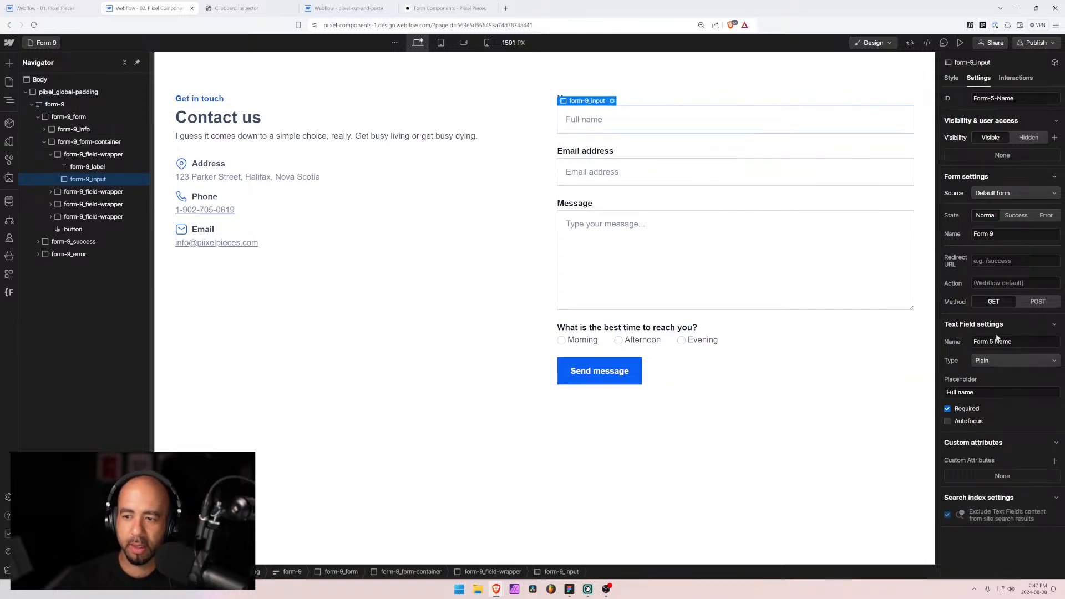
pyautogui.write('9')
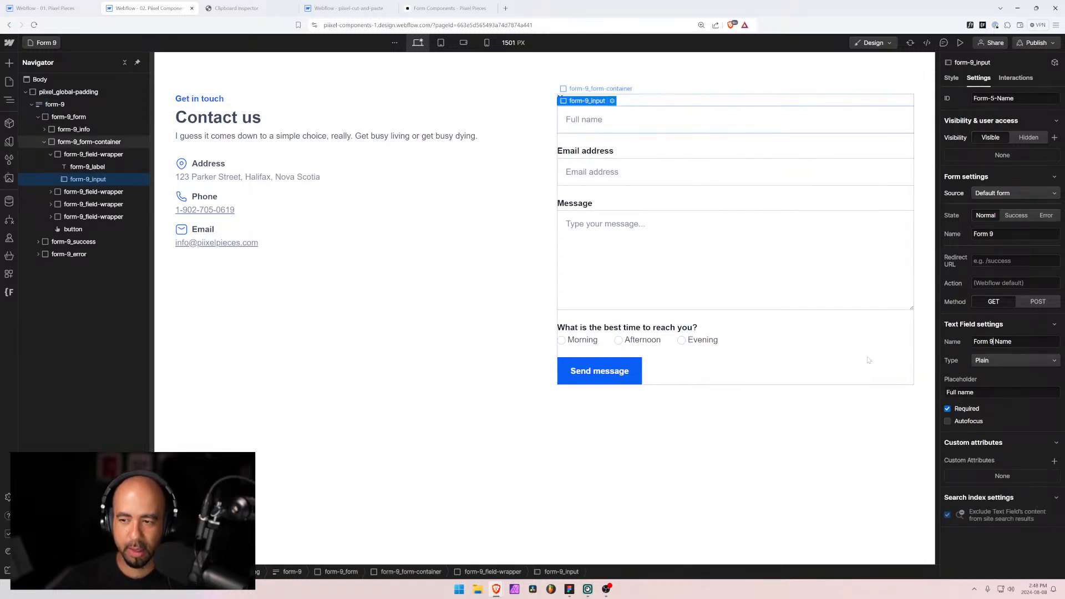
pyautogui.click(666, 172)
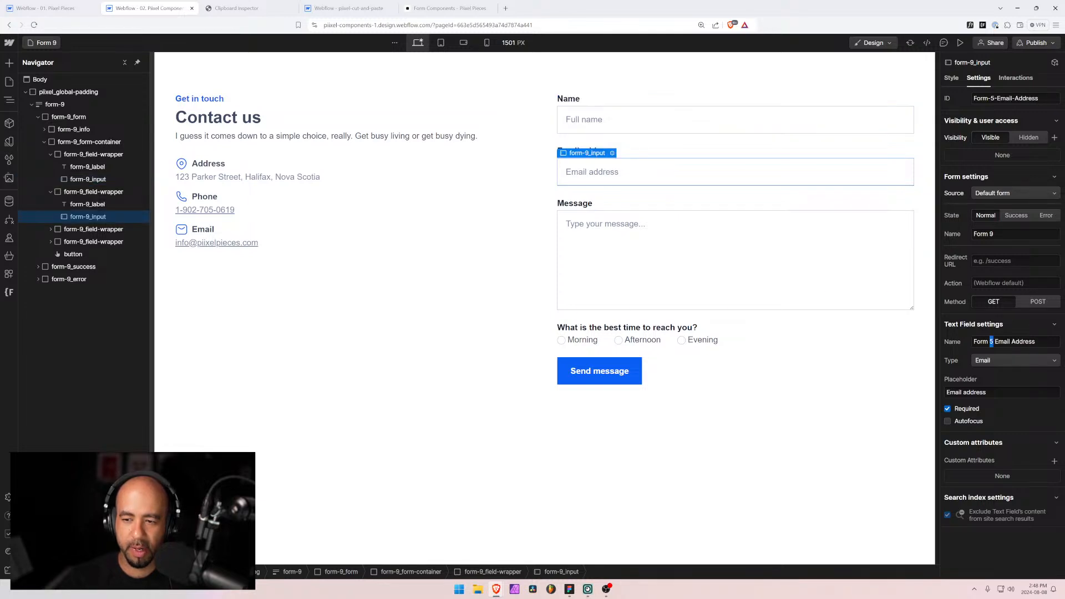
pyautogui.press('Tab')
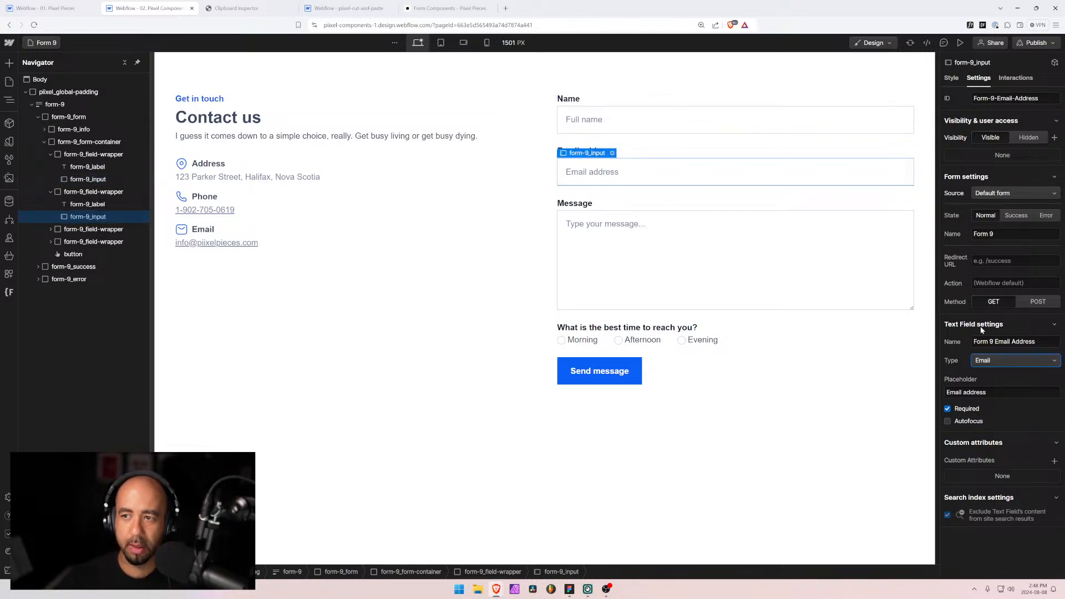
pyautogui.click(709, 238)
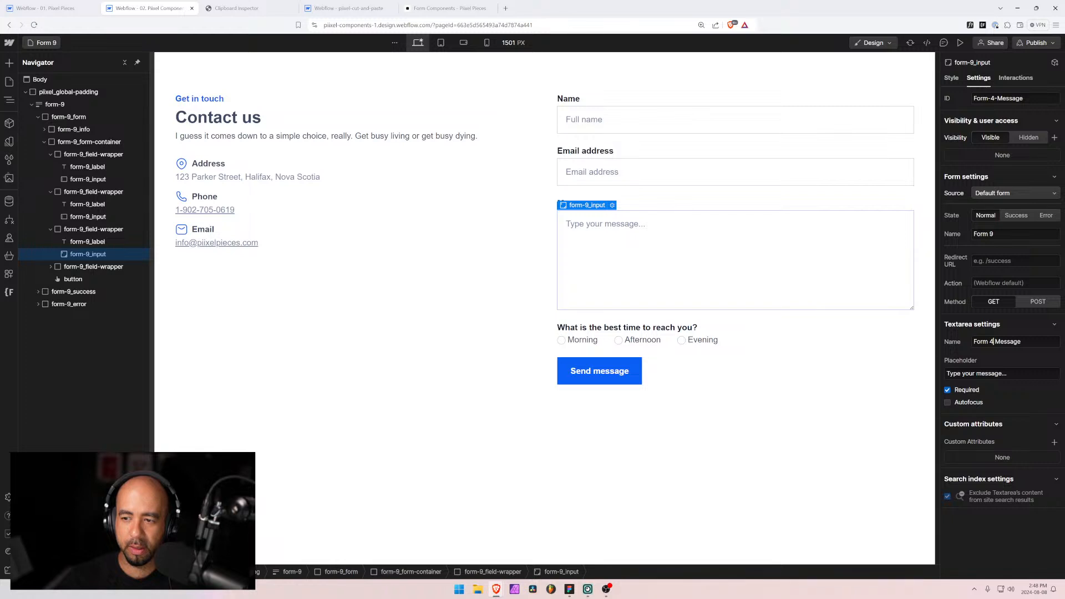
pyautogui.write('9')
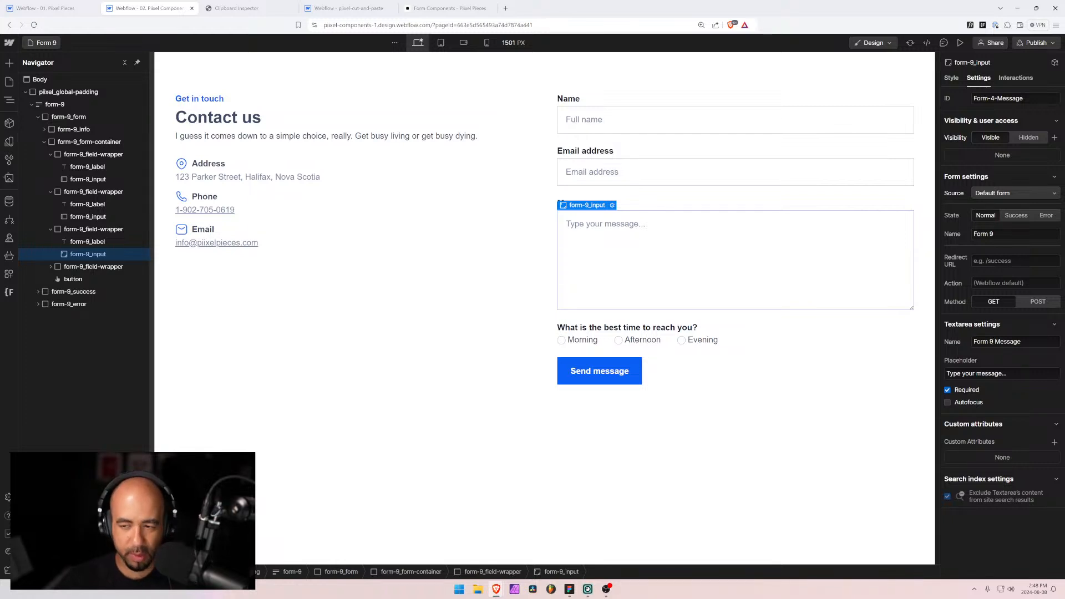
pyautogui.press('Tab')
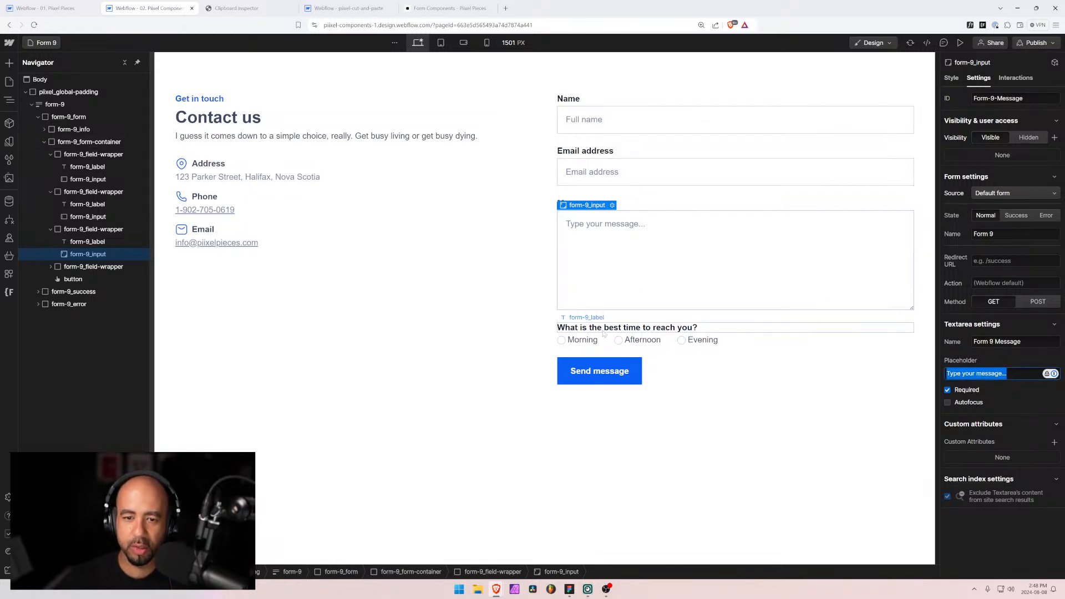
# Step: Review the Morning, Afternoon and Evening radio labels and Send message button, and recheck the Email and Message names
pyautogui.click(567, 344)
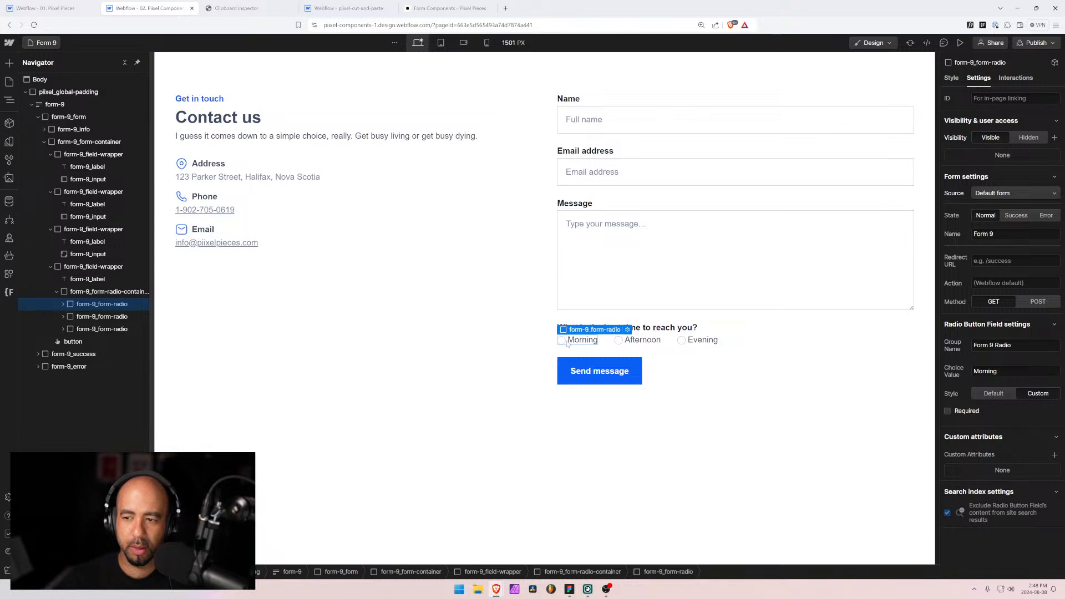
pyautogui.click(586, 343)
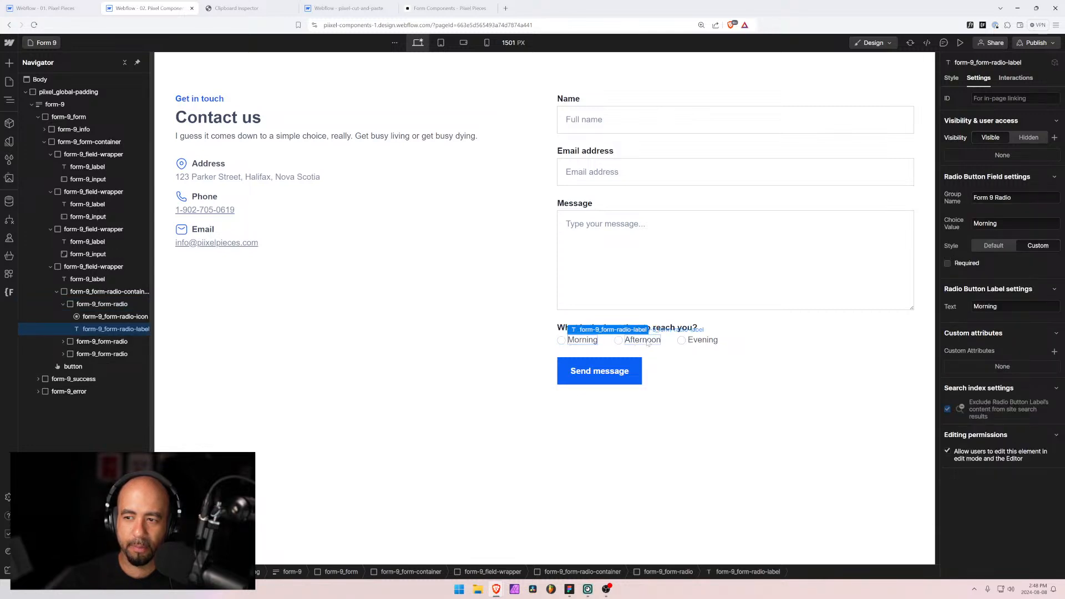
pyautogui.click(644, 341)
pyautogui.click(703, 340)
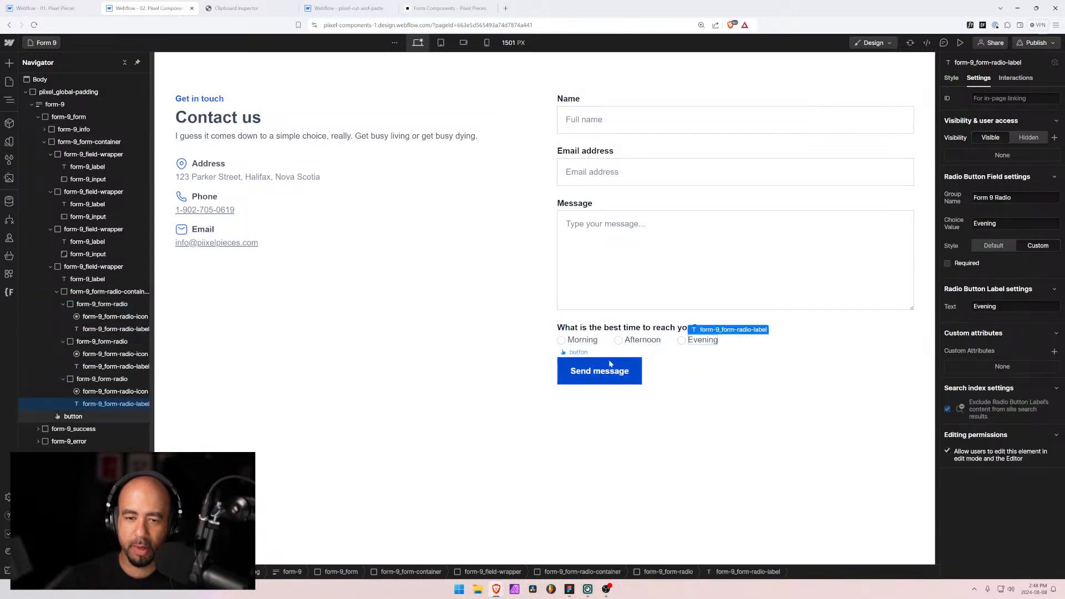
pyautogui.click(610, 364)
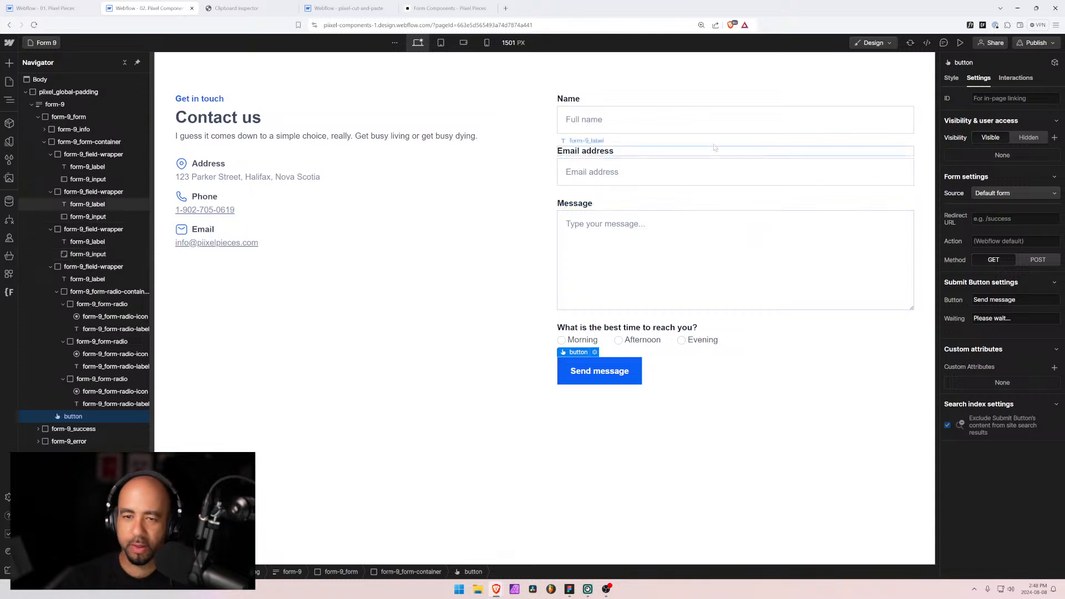
pyautogui.click(646, 169)
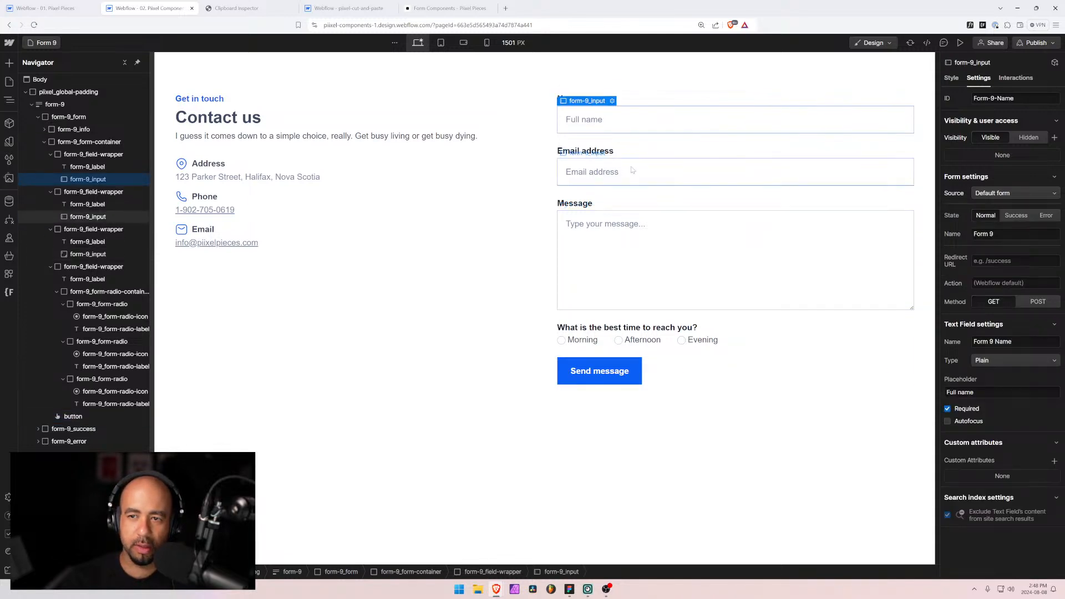
pyautogui.click(679, 232)
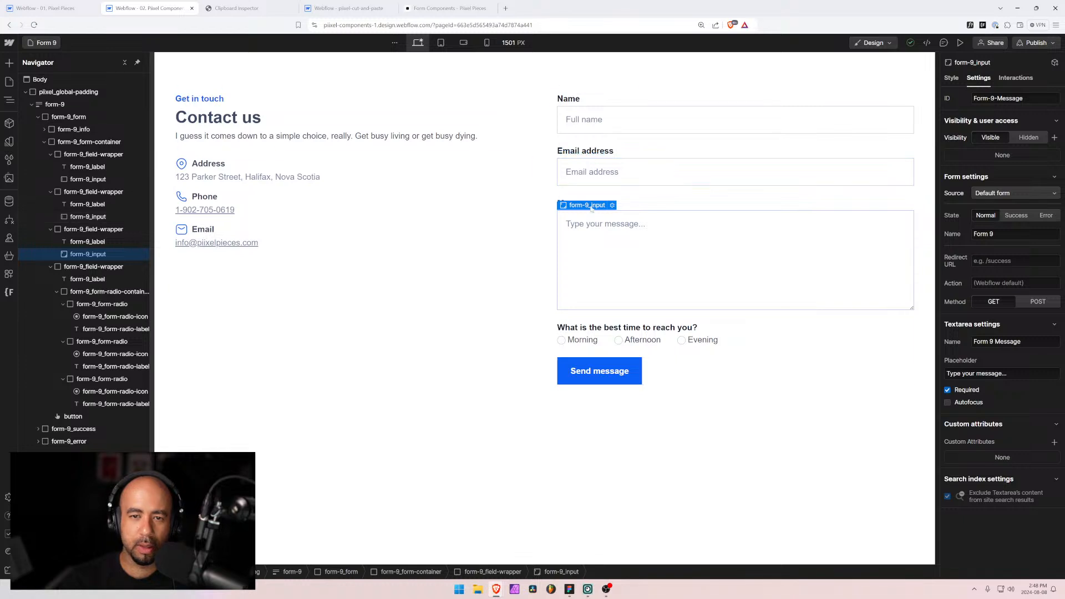
# Step: Collapse the element tree, select the form-9 form block and preview it at tablet width
pyautogui.click(609, 199)
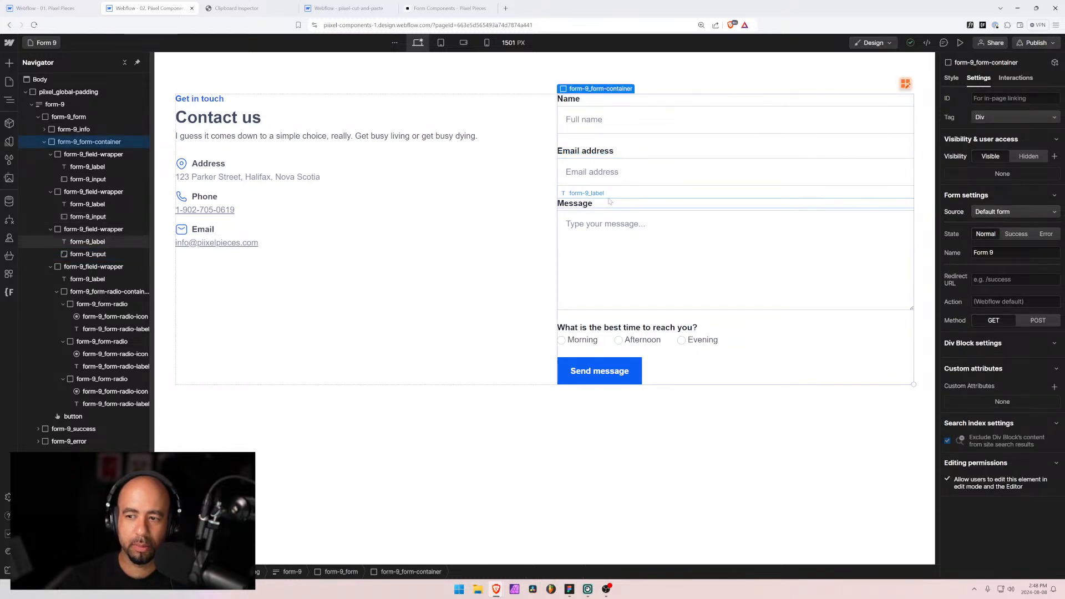
pyautogui.click(45, 141)
pyautogui.click(32, 104)
pyautogui.click(53, 106)
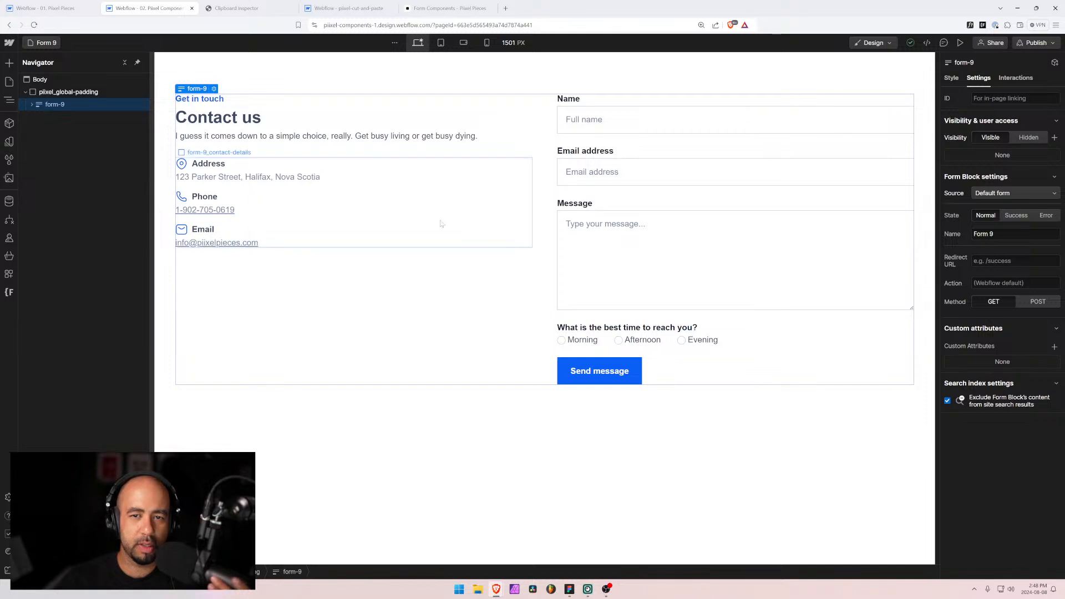
pyautogui.click(441, 42)
pyautogui.click(465, 43)
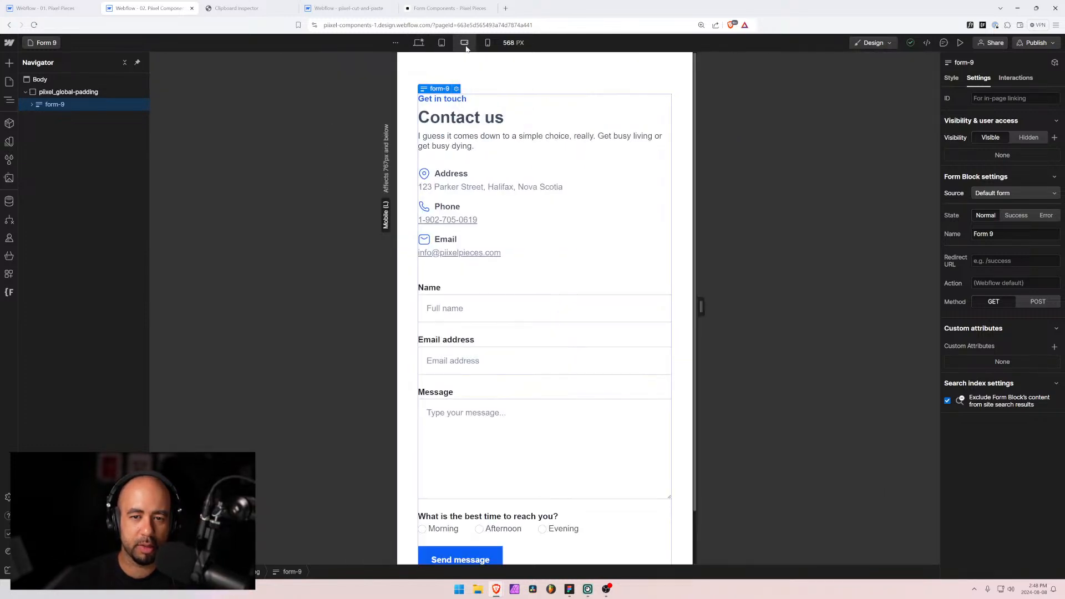
pyautogui.click(442, 42)
pyautogui.click(464, 43)
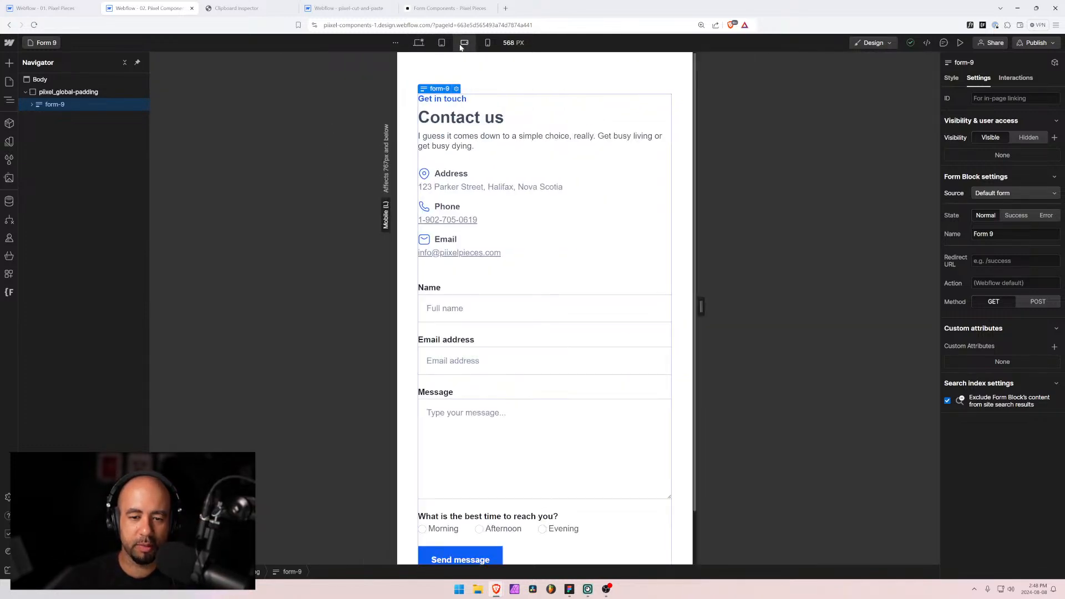
pyautogui.click(488, 43)
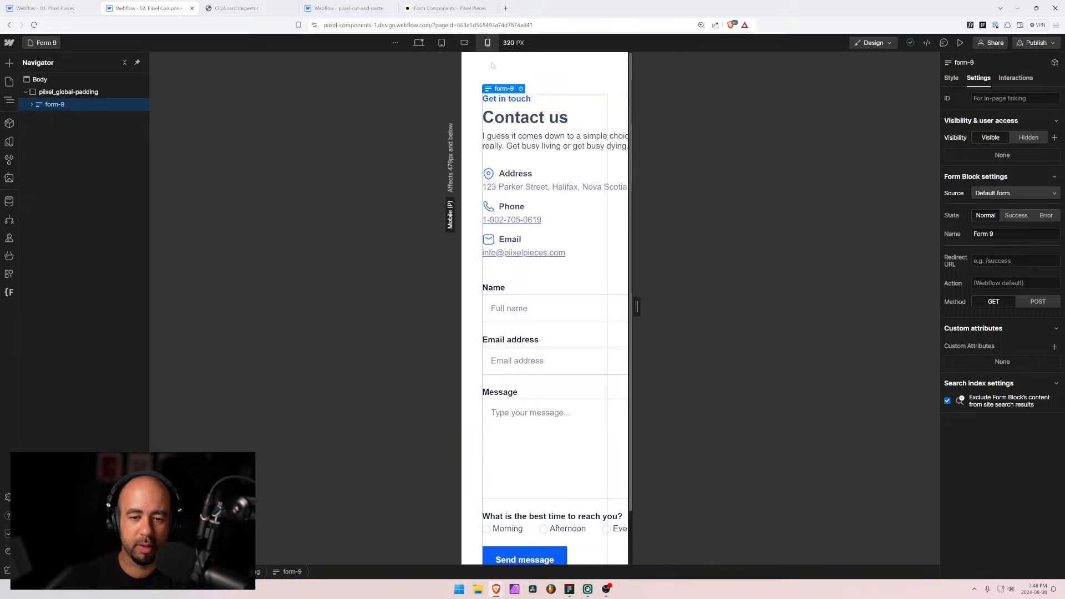
pyautogui.scroll(-2, 490, 275)
pyautogui.scroll(2, 490, 278)
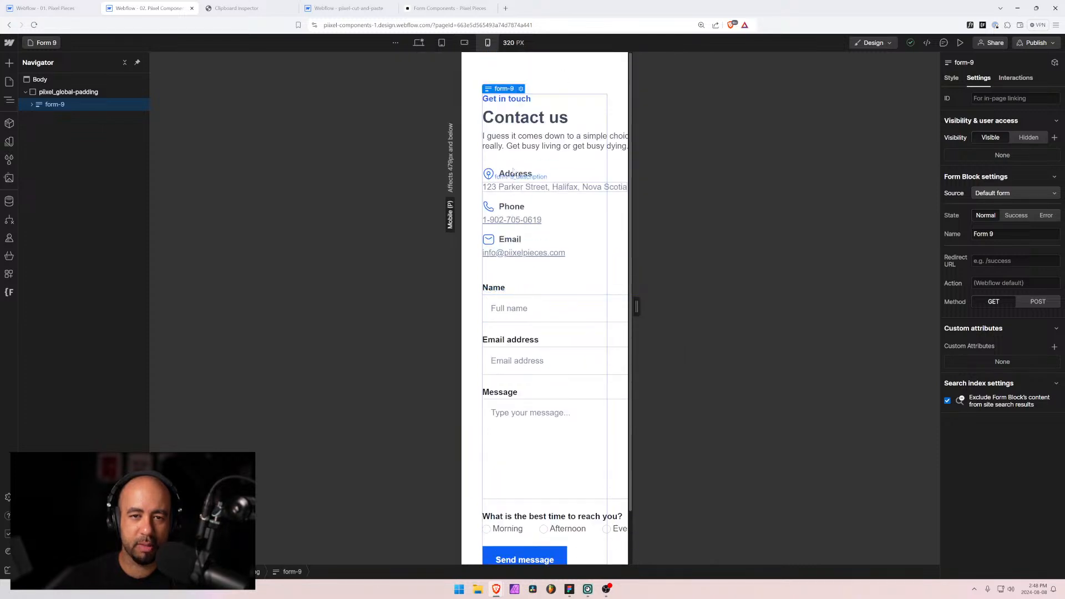
pyautogui.moveTo(637, 309)
pyautogui.mouseDown()
pyautogui.moveTo(675, 307)
pyautogui.moveTo(620, 304)
pyautogui.moveTo(680, 307)
pyautogui.moveTo(630, 307)
pyautogui.moveTo(652, 307)
pyautogui.mouseUp()
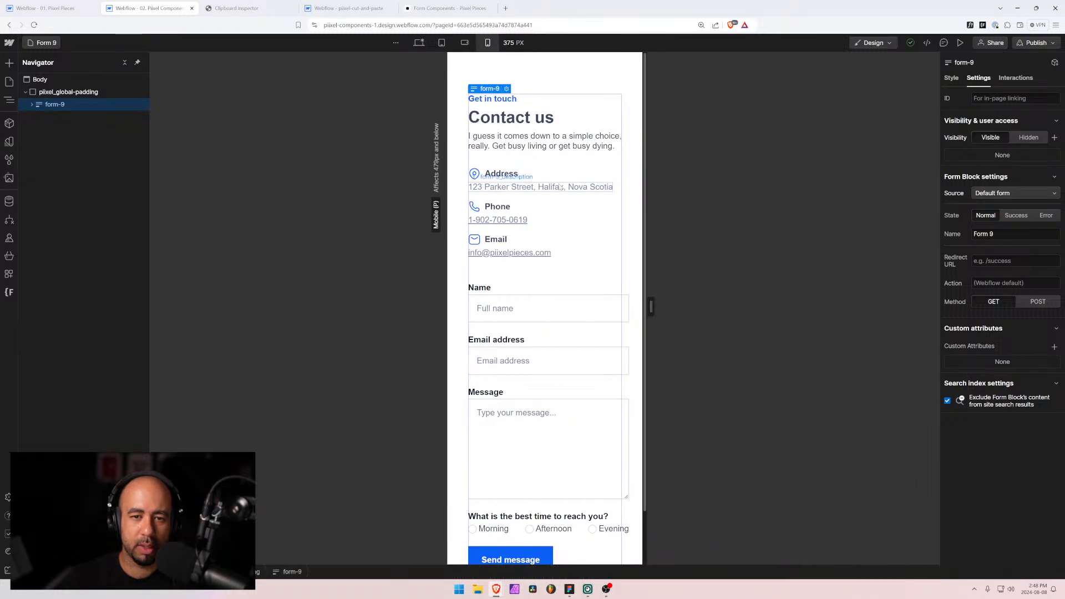
pyautogui.click(561, 178)
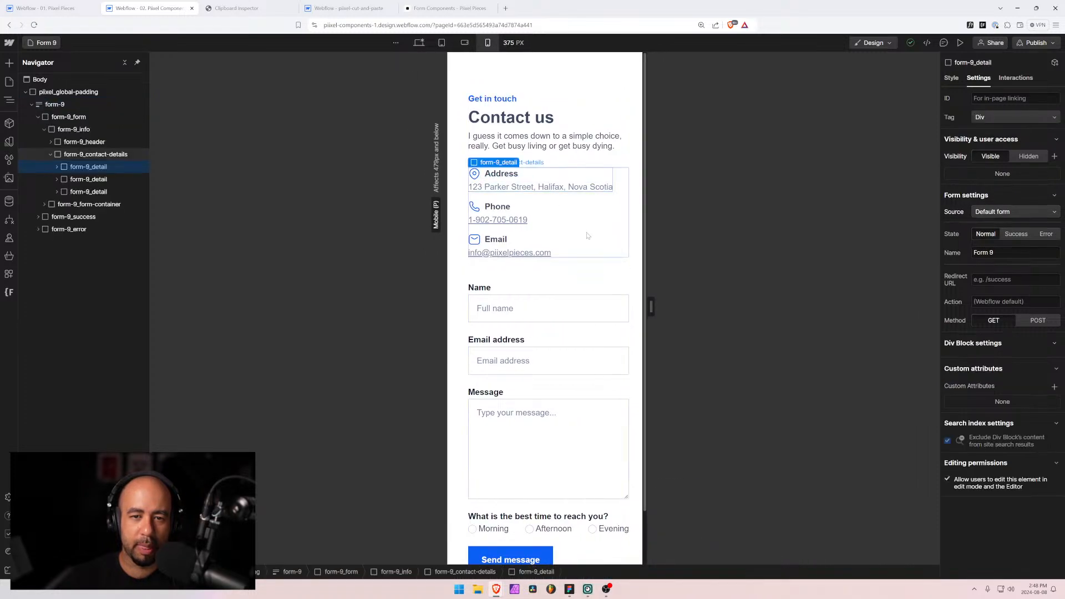
pyautogui.click(951, 78)
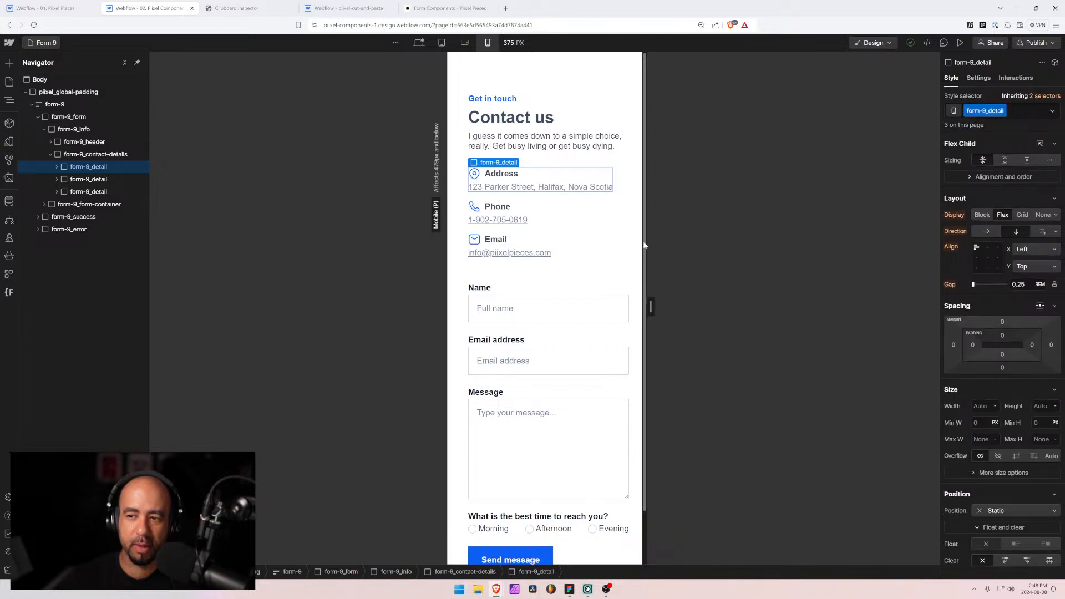
pyautogui.click(56, 166)
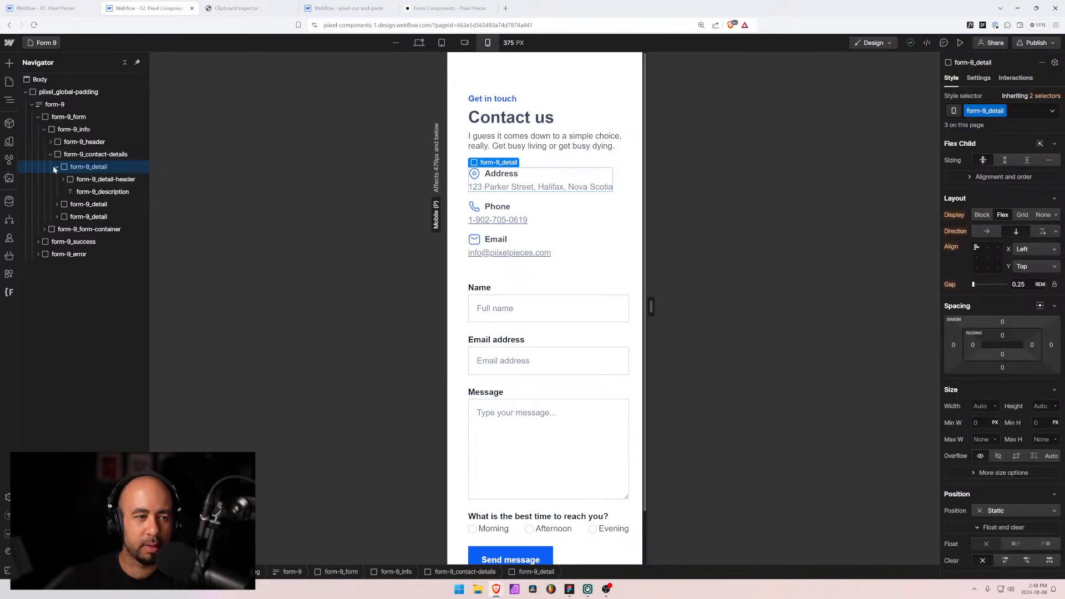
pyautogui.click(82, 180)
pyautogui.click(84, 193)
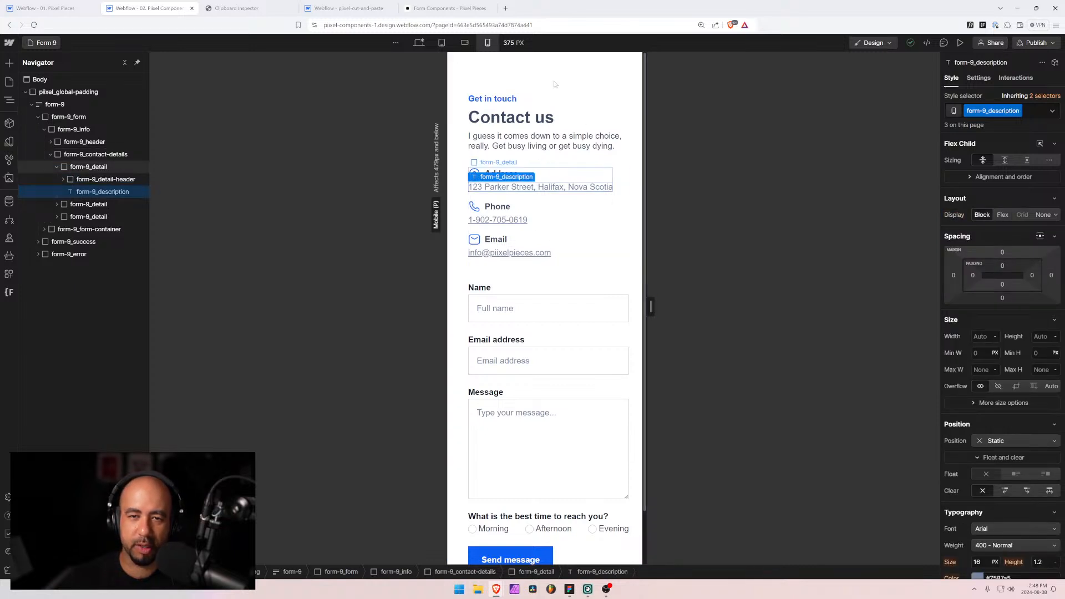
pyautogui.click(960, 43)
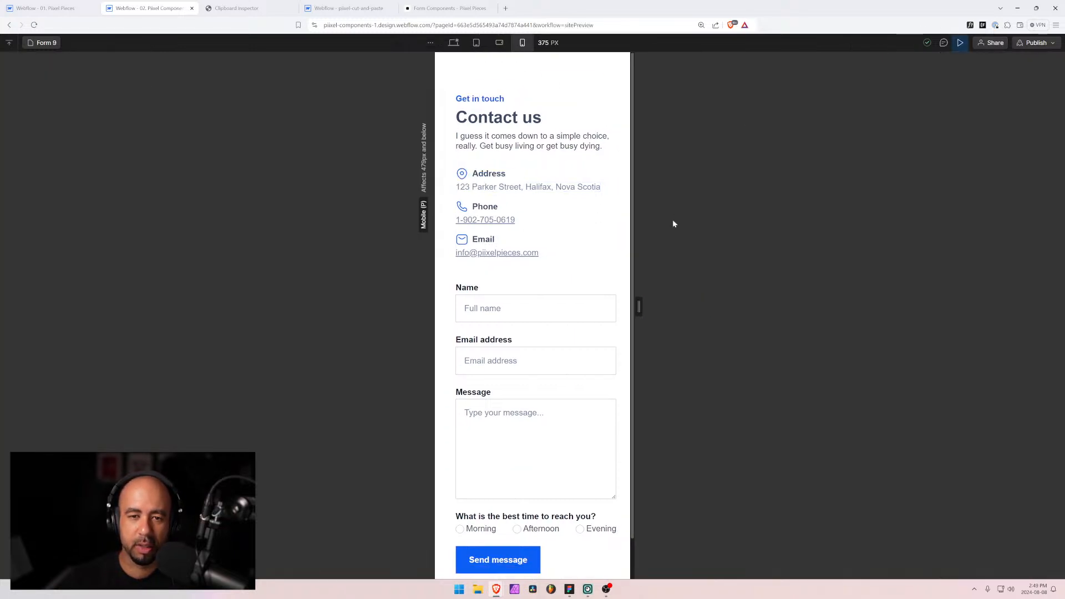
pyautogui.moveTo(637, 304); pyautogui.dragTo(697, 306)
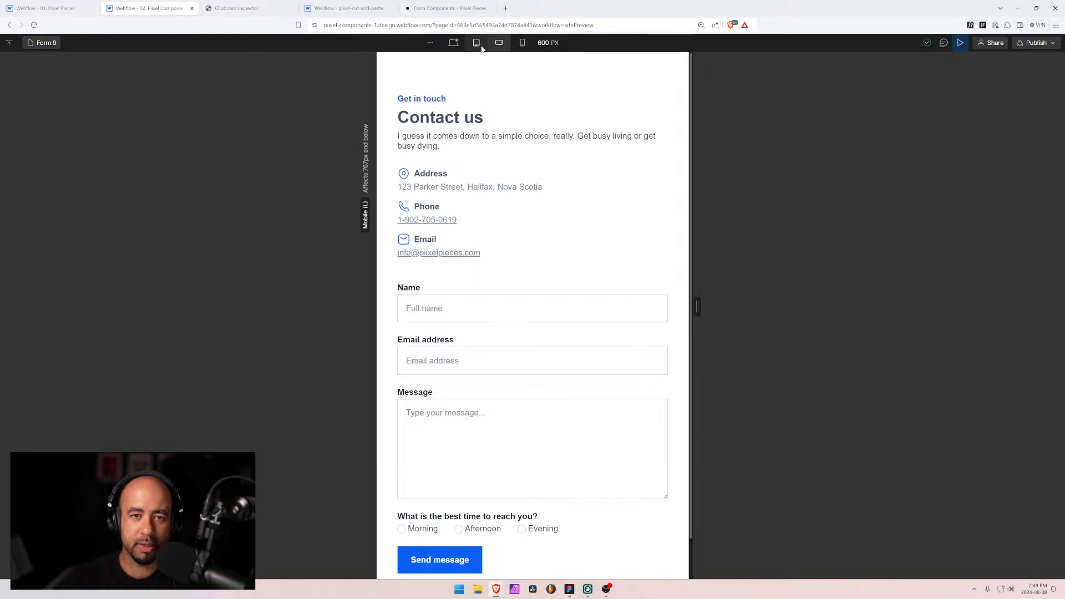
pyautogui.click(961, 44)
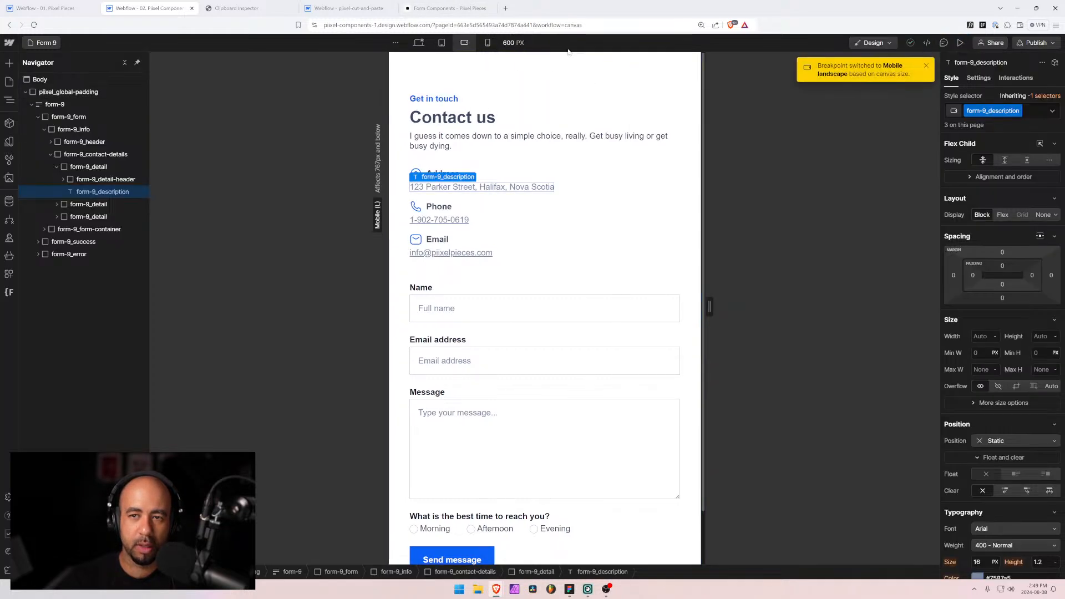
# Step: Select the time-of-day radio options container and turn on flex wrap
pyautogui.click(418, 43)
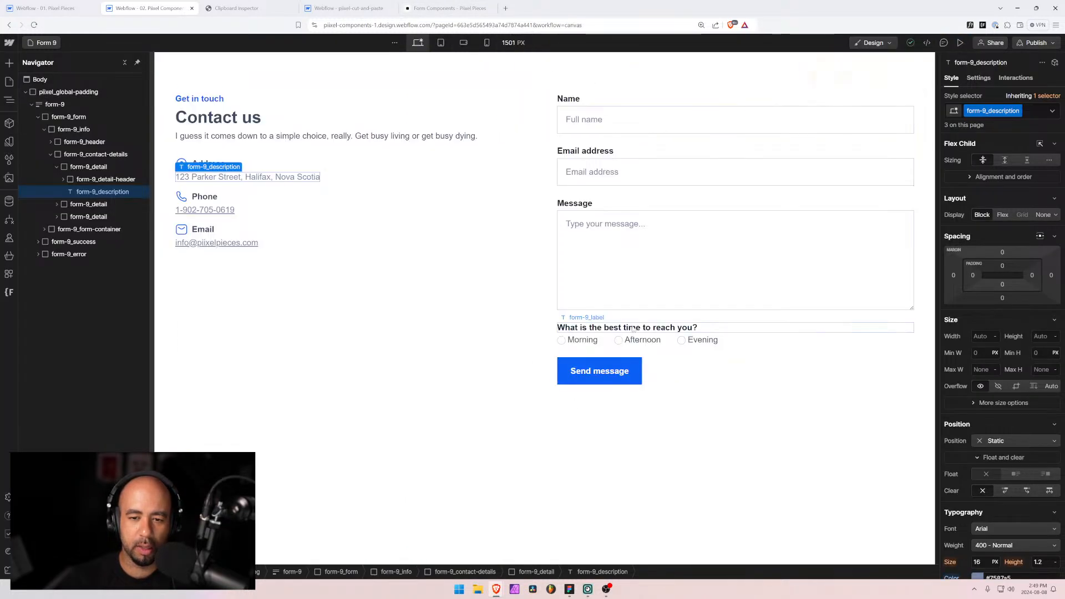
pyautogui.click(672, 341)
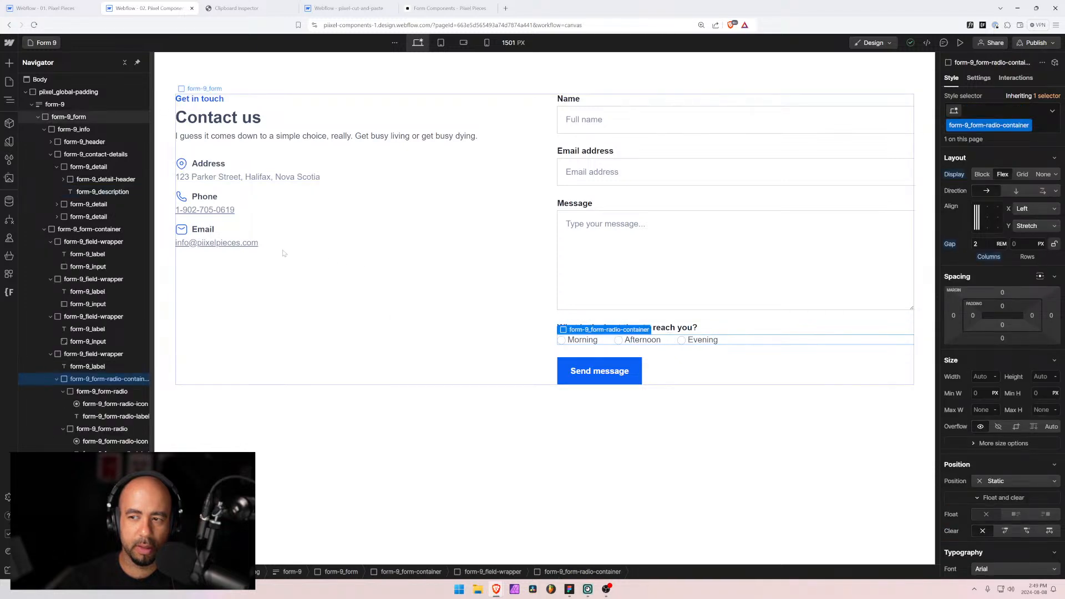
pyautogui.click(62, 391)
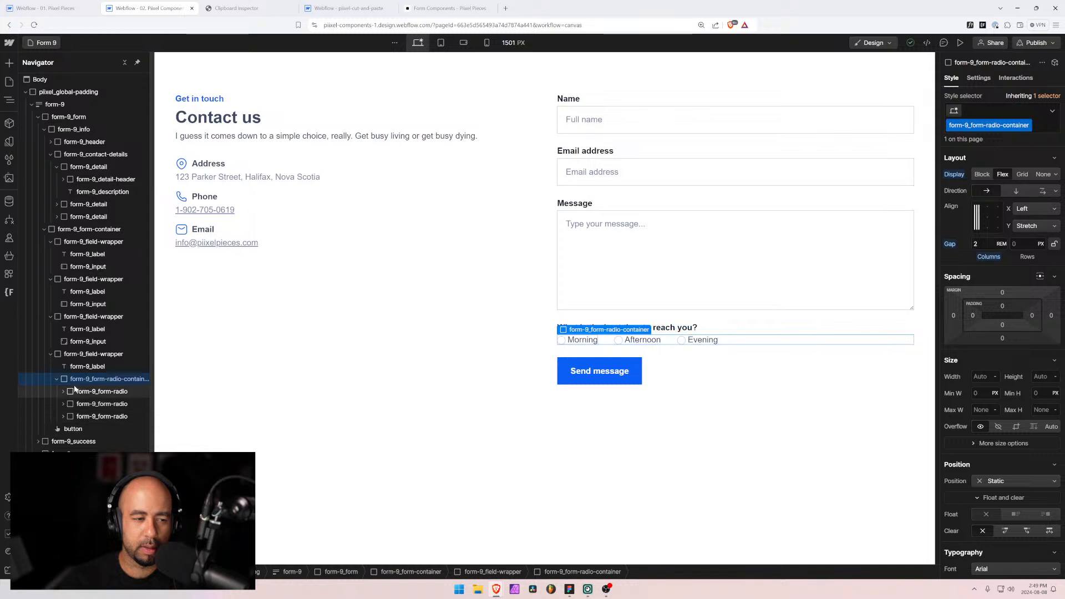
pyautogui.click(1043, 191)
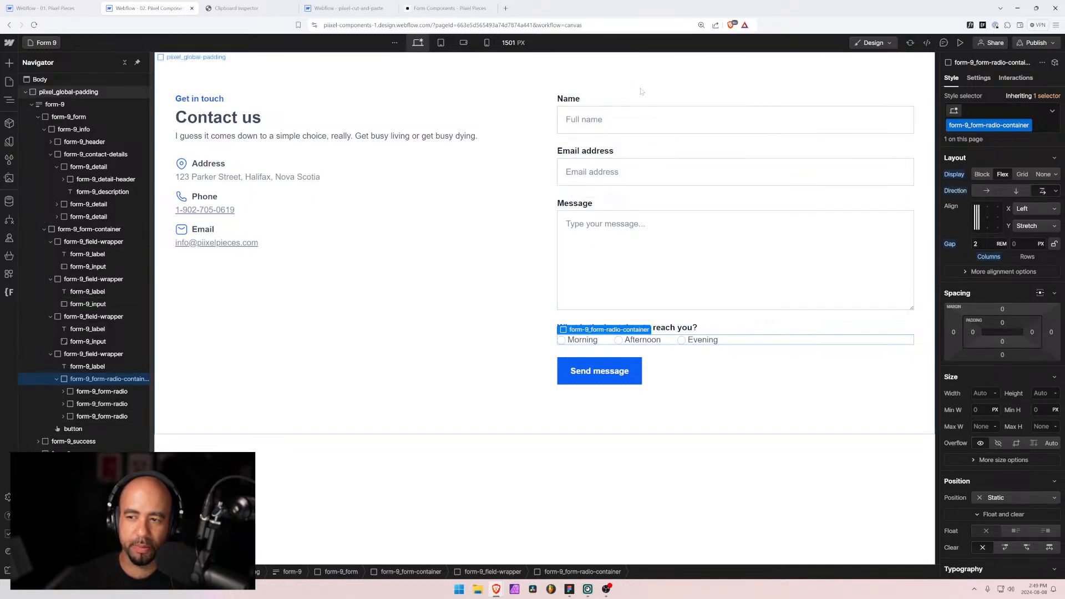
# Step: Check the wrapping radios at tablet, mobile landscape and mobile portrait widths, narrowing the canvas
pyautogui.click(442, 44)
pyautogui.click(465, 43)
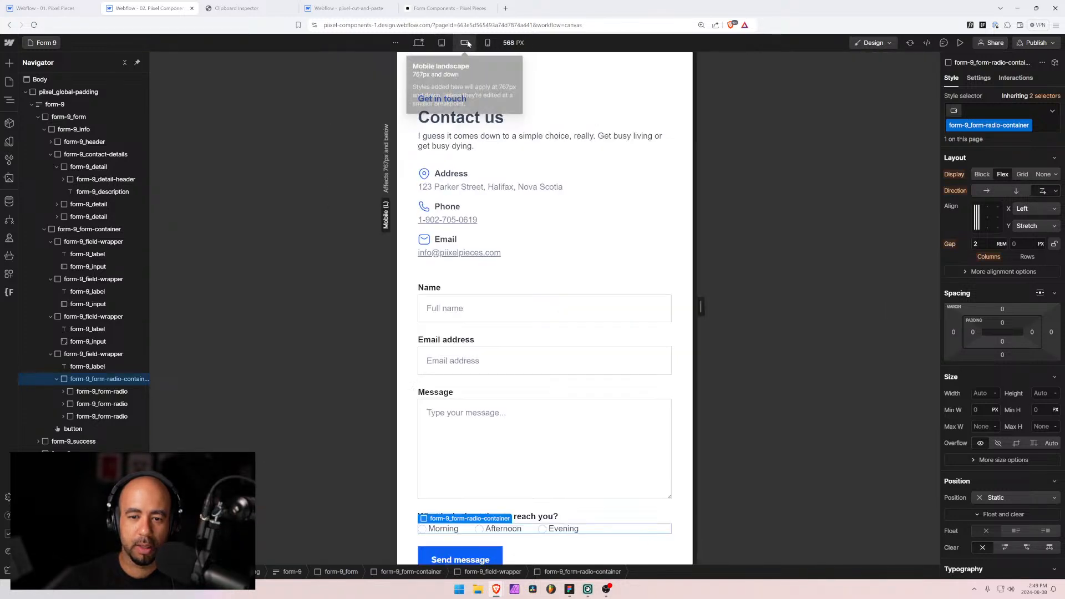
pyautogui.click(486, 43)
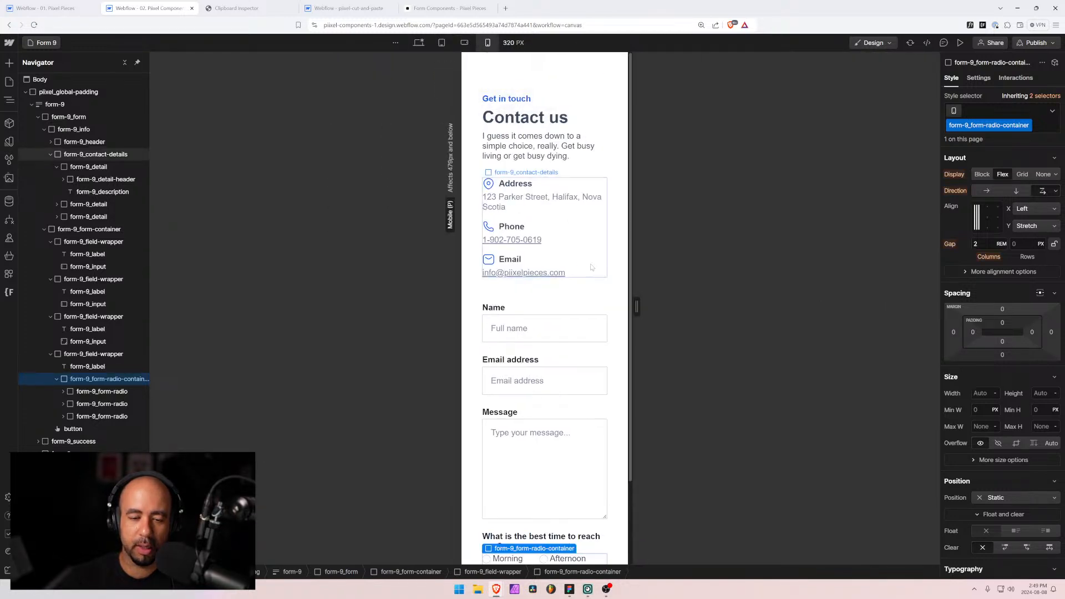
pyautogui.scroll(-2, 617, 333)
pyautogui.moveTo(637, 307); pyautogui.dragTo(621, 307)
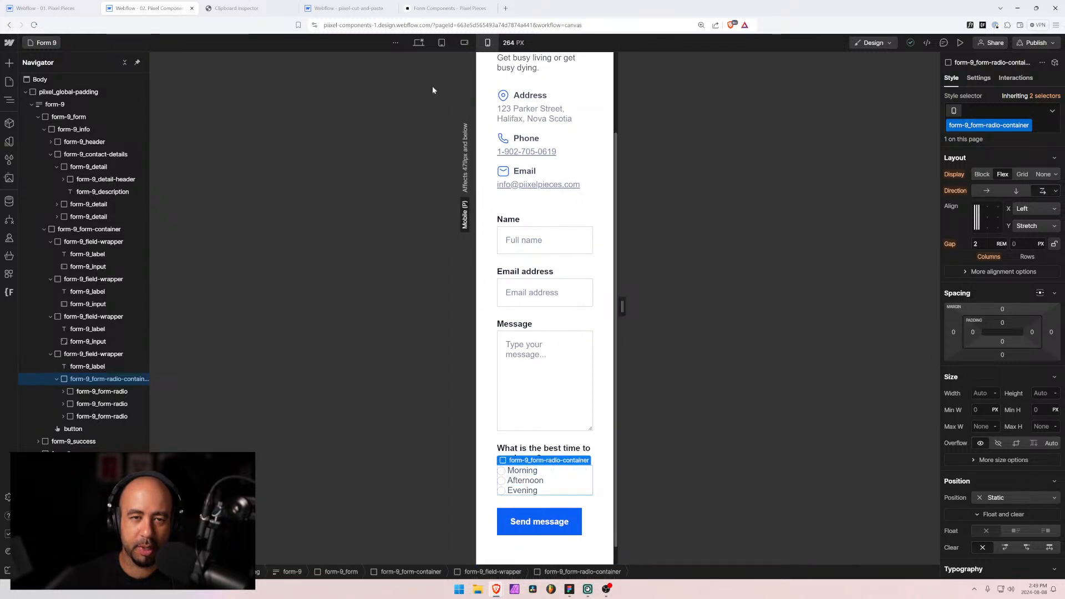
pyautogui.click(440, 42)
pyautogui.click(418, 43)
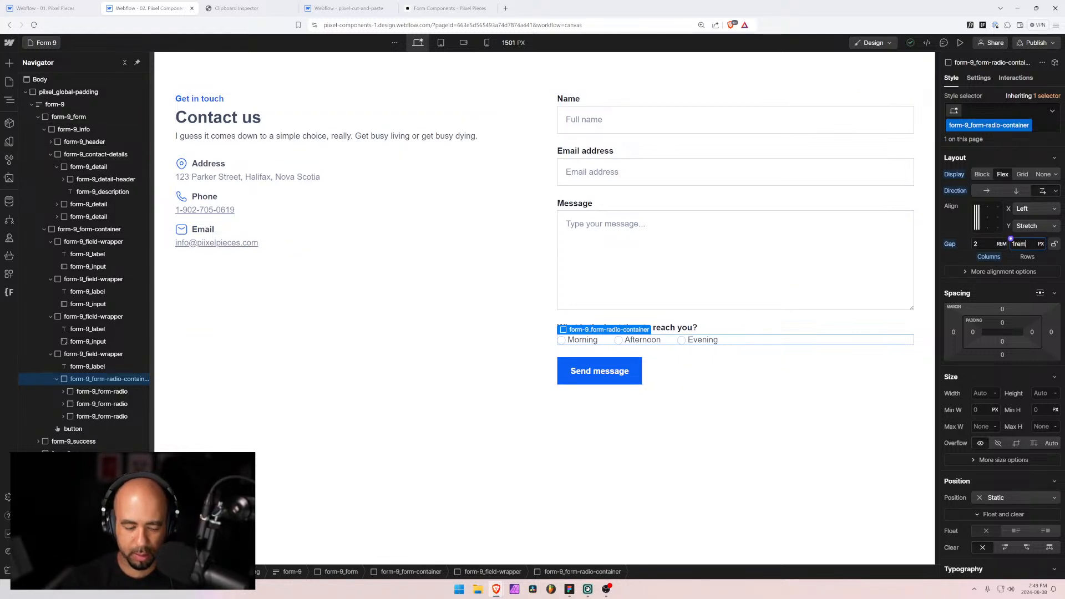
# Step: Recheck the wrapped radios and 0.5 rem row spacing at mobile widths, ending on desktop
pyautogui.click(464, 43)
pyautogui.click(486, 44)
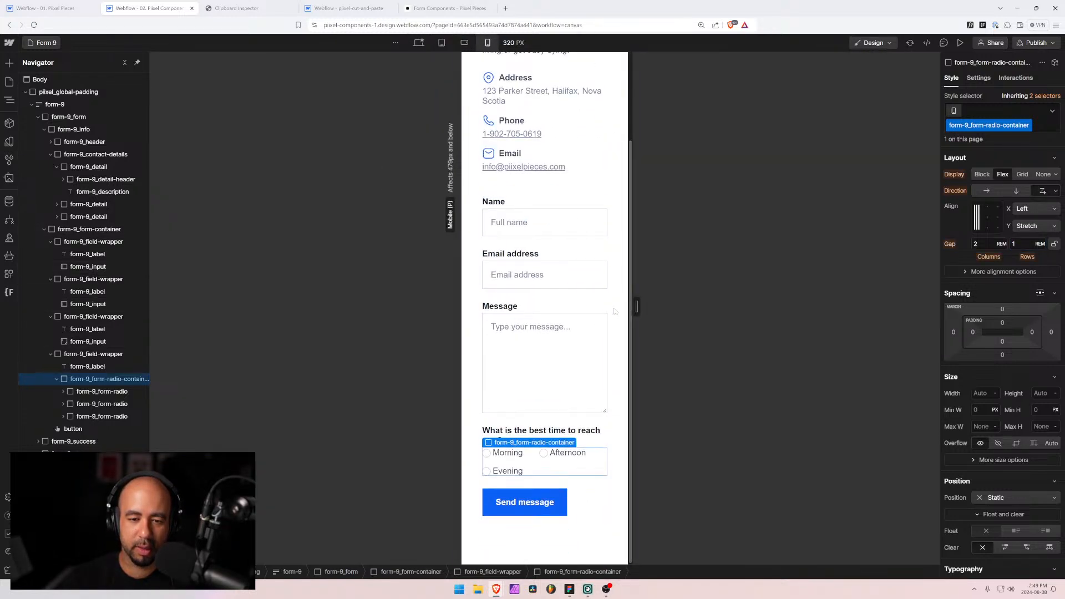
pyautogui.moveTo(631, 307); pyautogui.dragTo(714, 311)
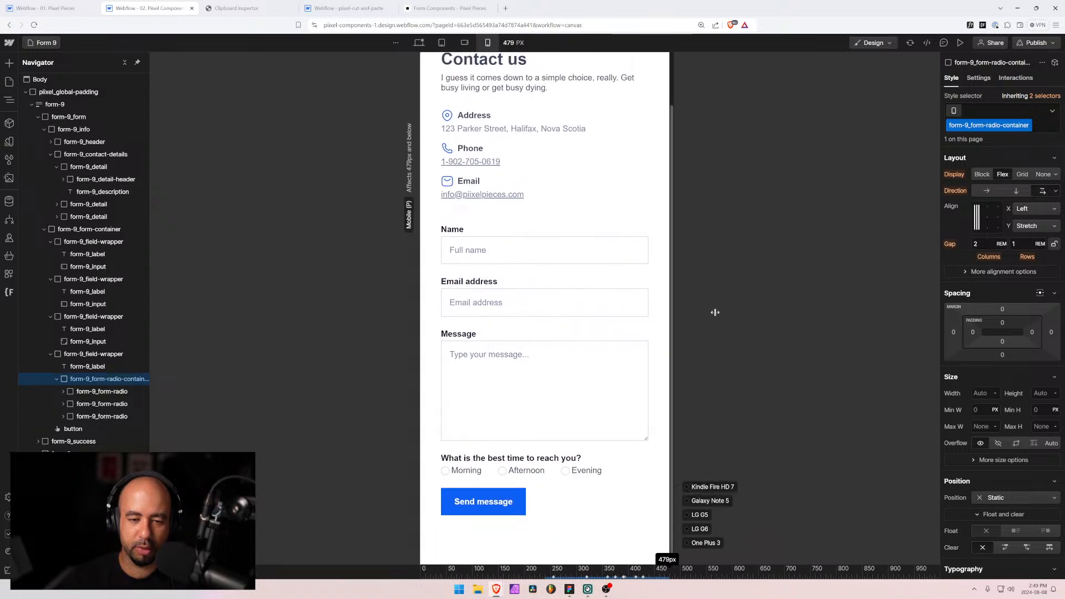
pyautogui.click(418, 43)
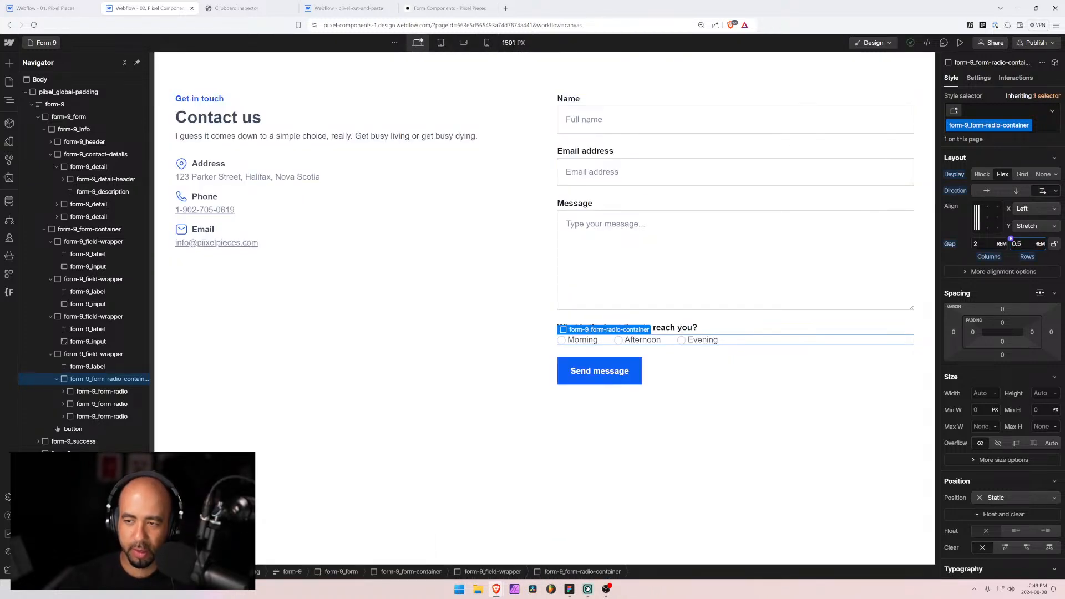
pyautogui.click(487, 43)
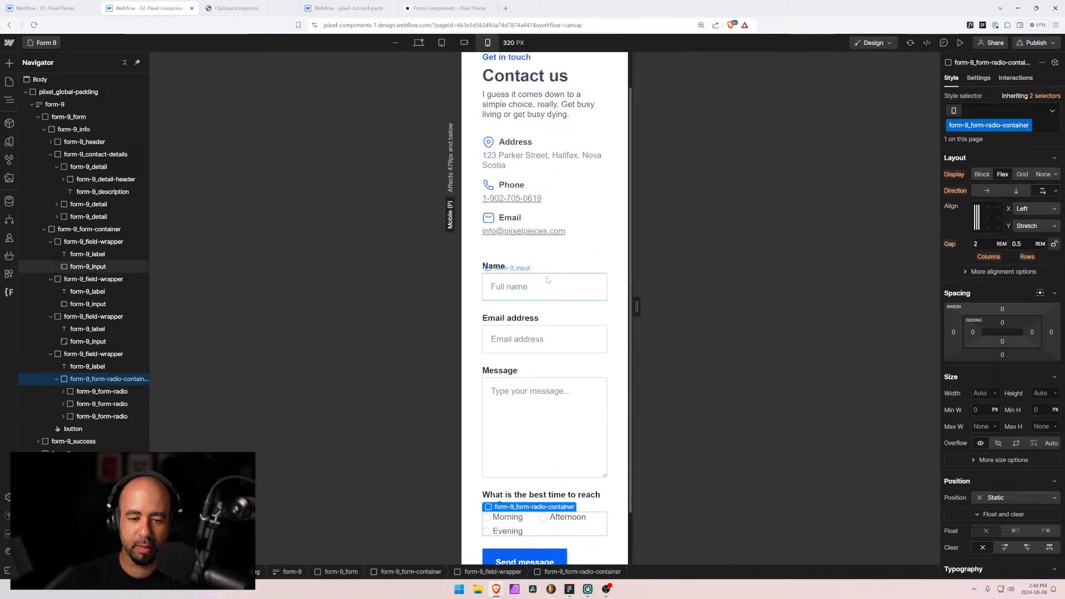
pyautogui.click(418, 43)
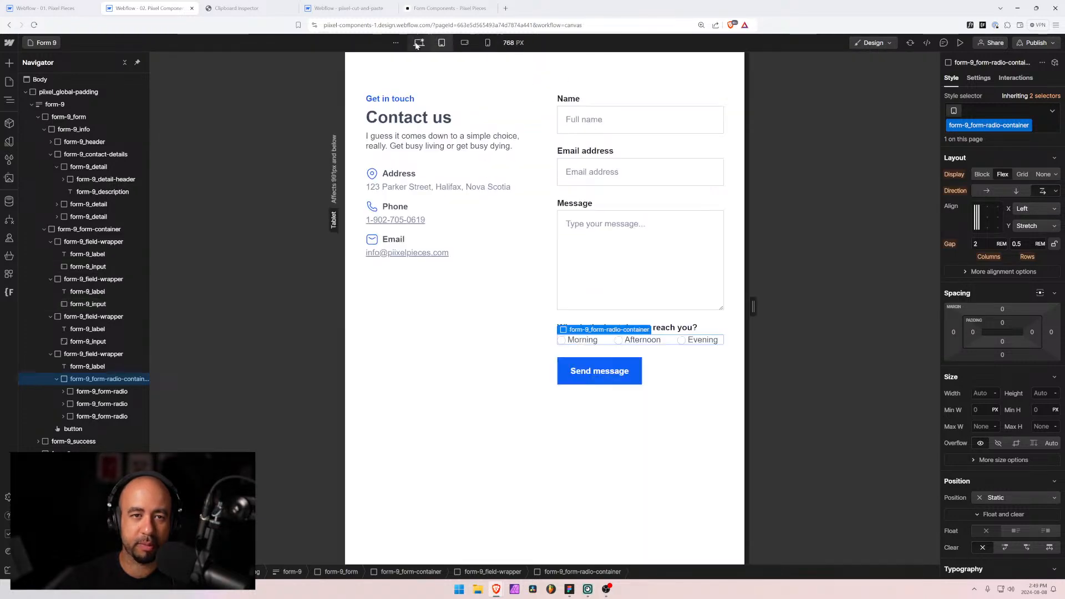
pyautogui.click(417, 43)
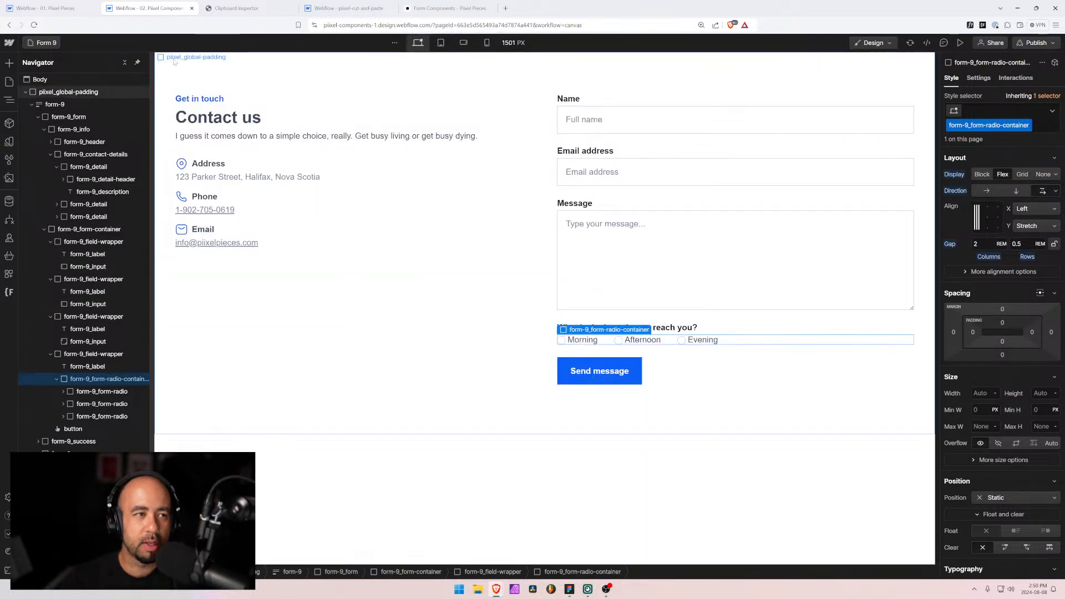
# Step: Open the Form 1 page from the 'f'-filtered page list and expand its radio options container
pyautogui.click(46, 43)
pyautogui.write('f')
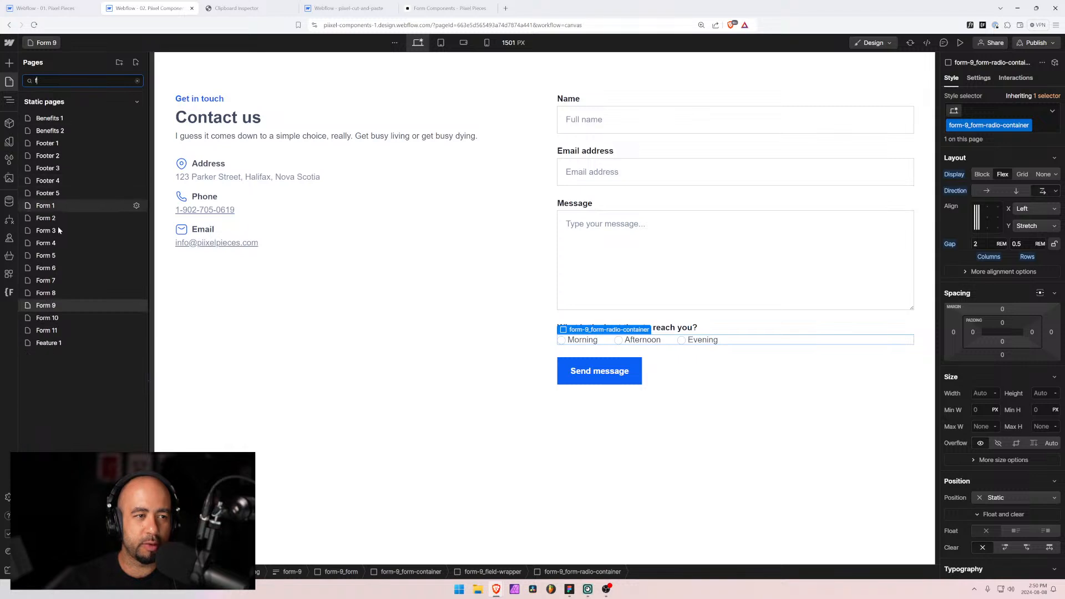
pyautogui.click(46, 207)
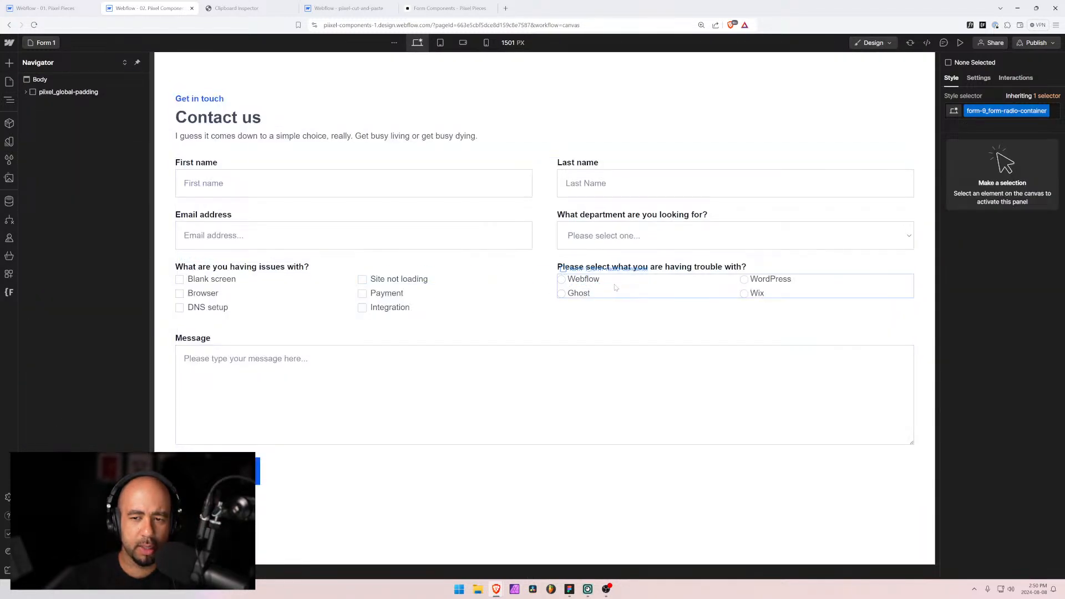
pyautogui.click(614, 287)
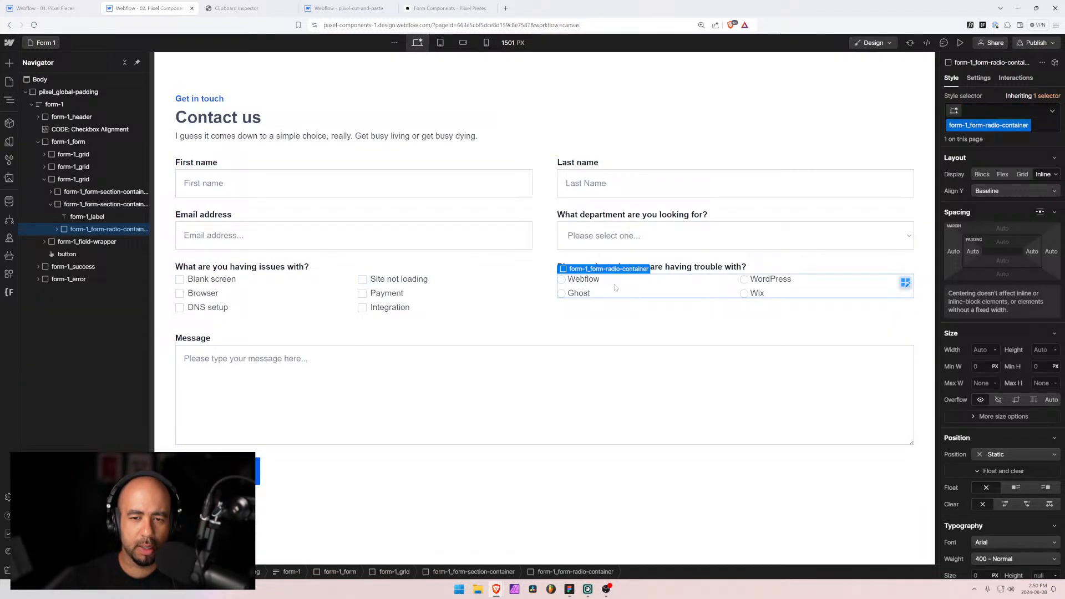
pyautogui.click(57, 230)
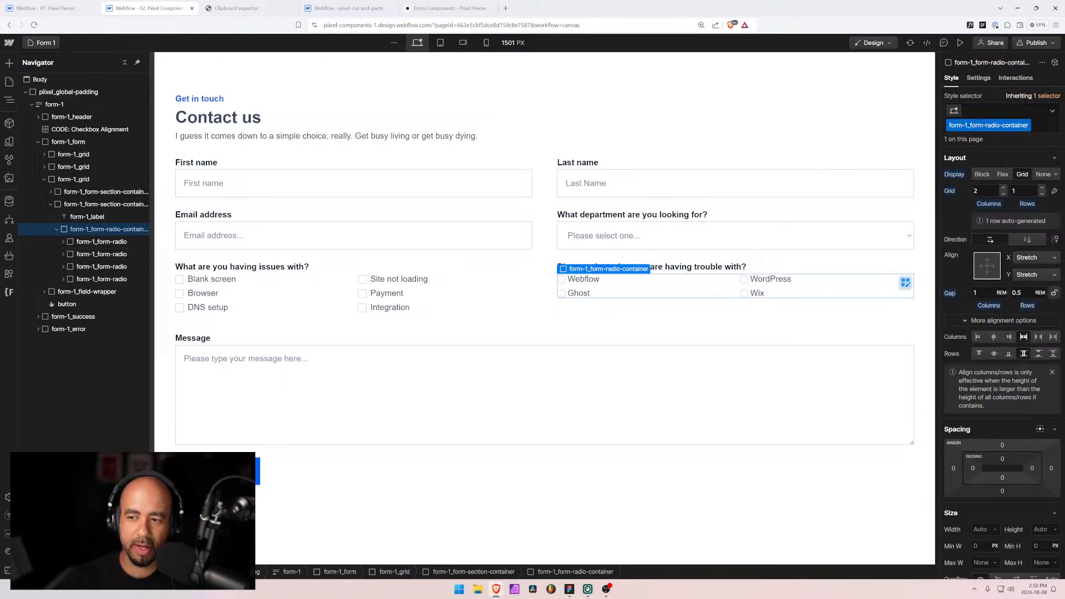
# Step: Inspect the field settings of the WordPress, Wix and Ghost radio options
pyautogui.click(769, 281)
pyautogui.click(980, 78)
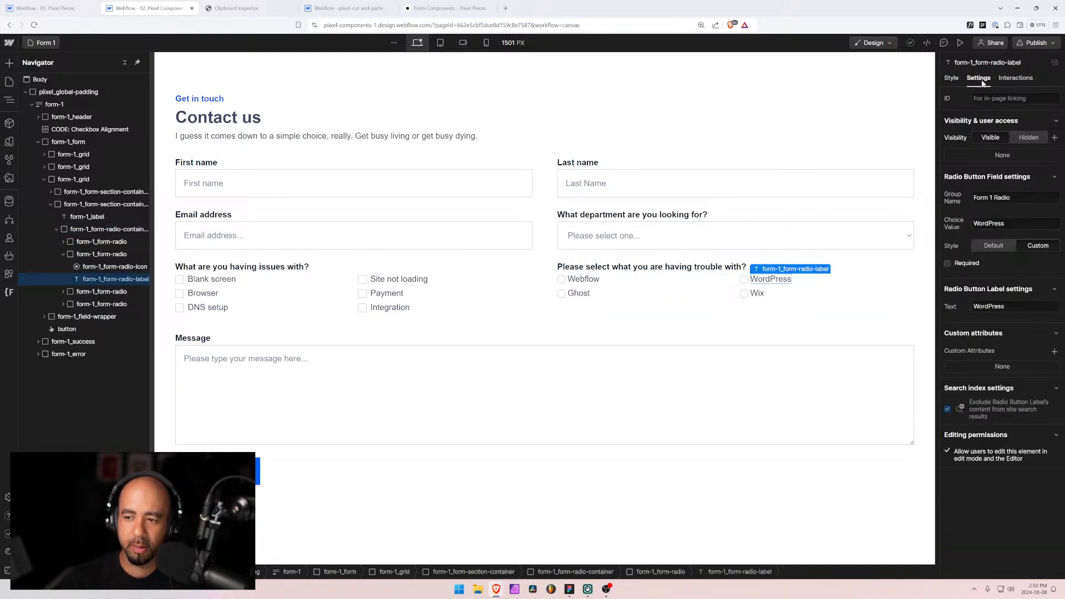
pyautogui.click(759, 294)
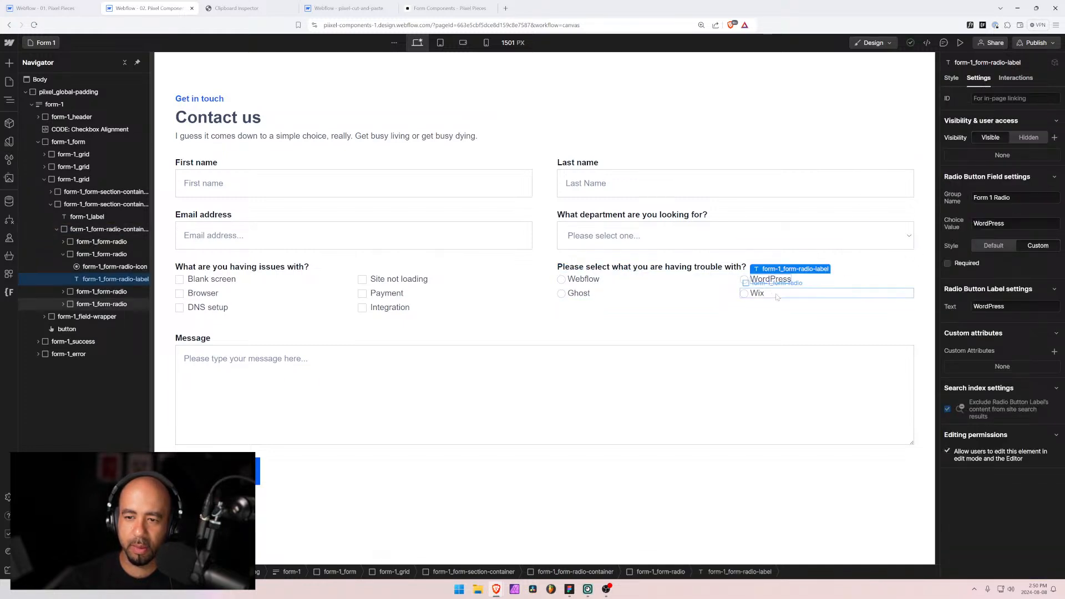
pyautogui.click(582, 294)
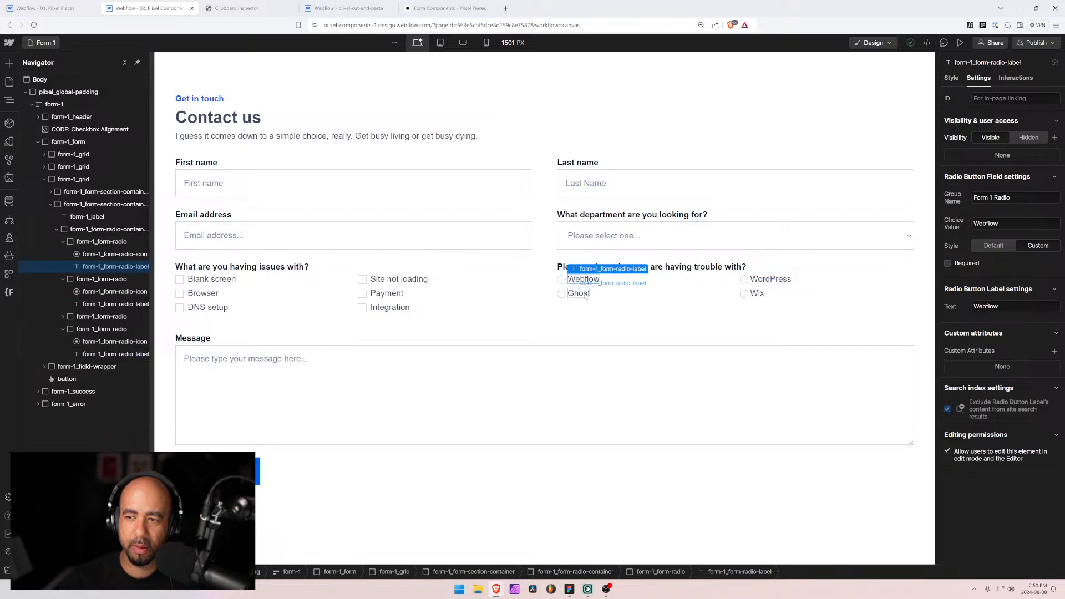
# Step: Check the Site not loading, Payment, Integration, DNS setup and Browser checkbox names and the form name
pyautogui.click(398, 280)
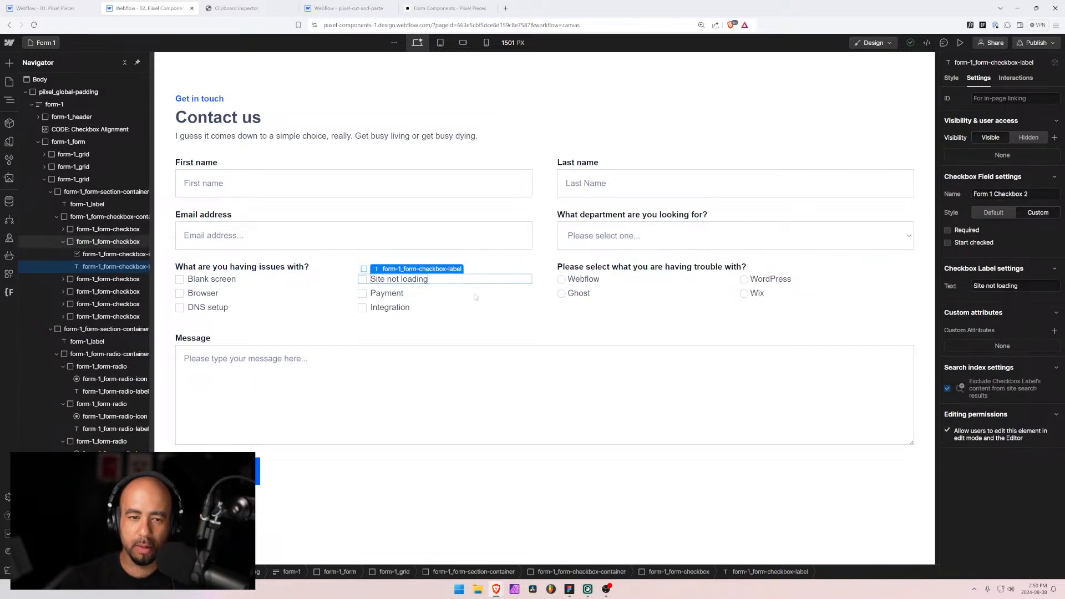
pyautogui.click(386, 295)
pyautogui.click(390, 308)
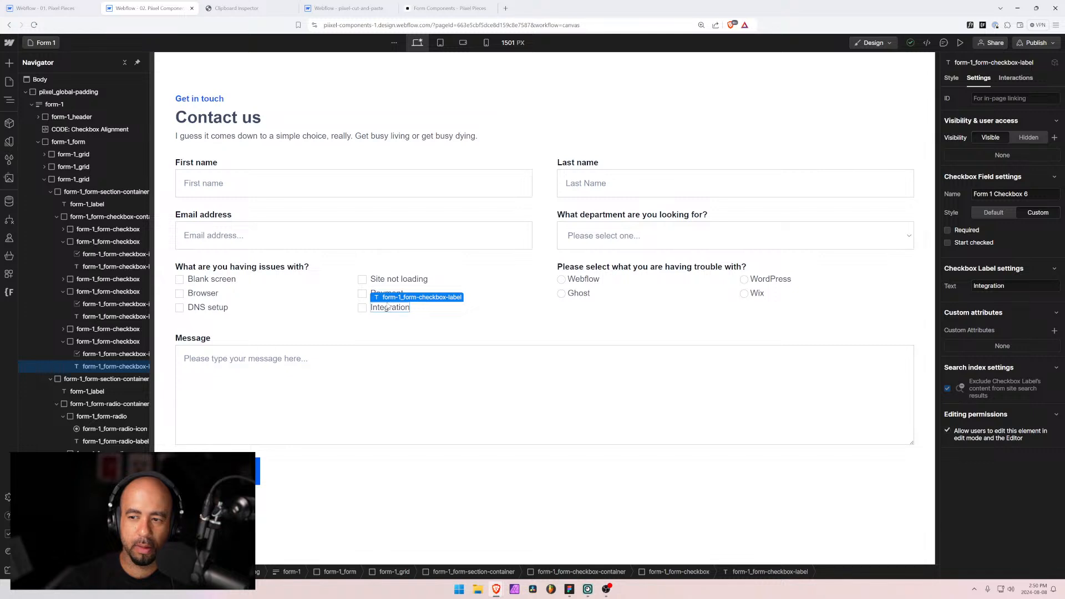
pyautogui.click(210, 308)
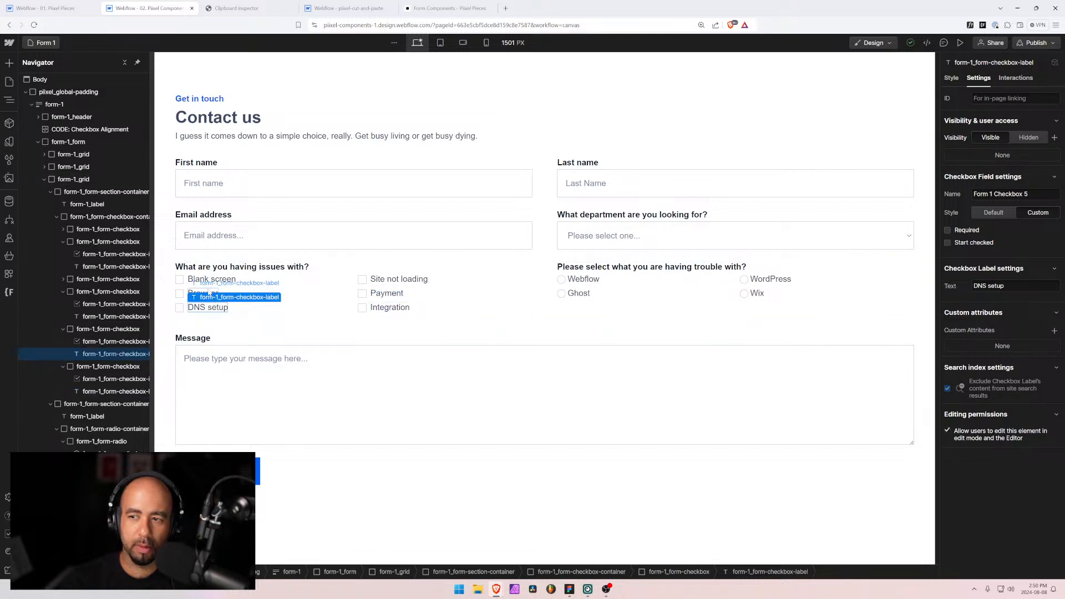
pyautogui.click(209, 294)
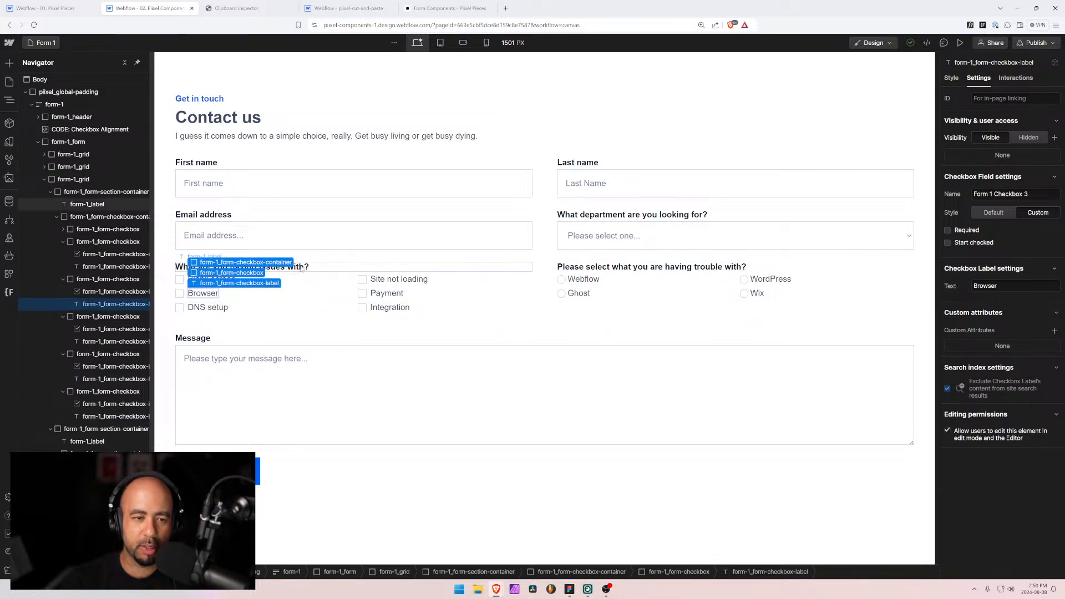
pyautogui.click(87, 204)
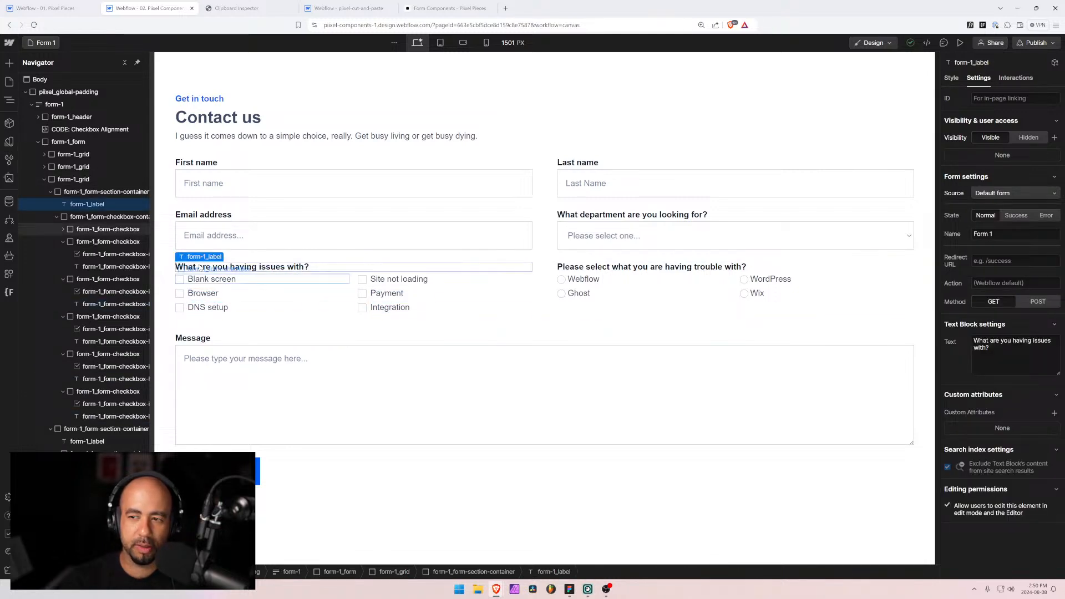
pyautogui.click(43, 45)
# Step: On the Form 2 page, change the Phone radio option's choice value from Webflow to Phone
pyautogui.write('f')
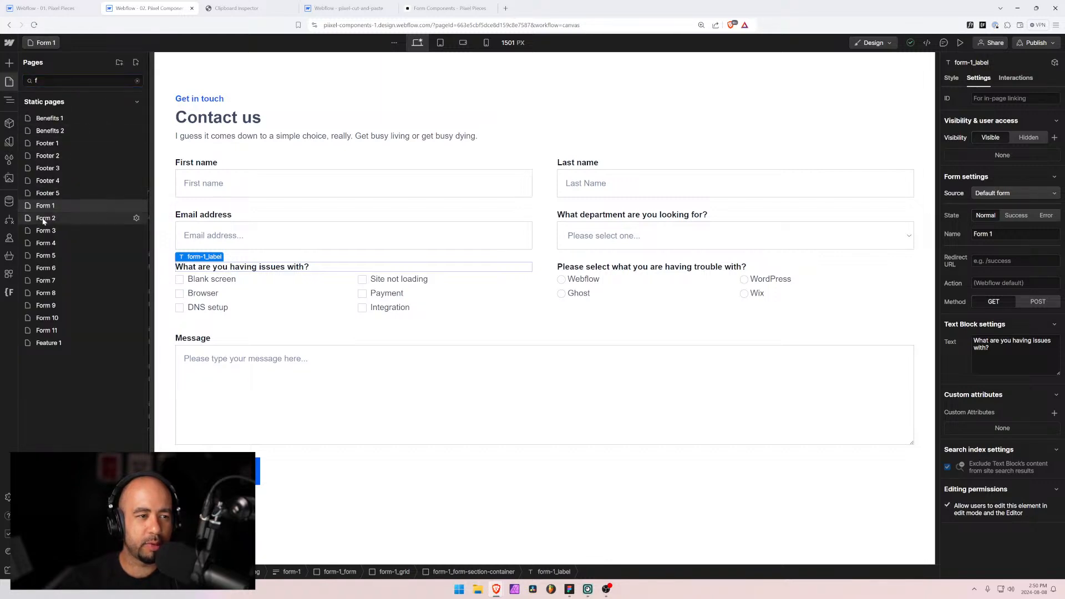
pyautogui.click(43, 218)
pyautogui.click(217, 331)
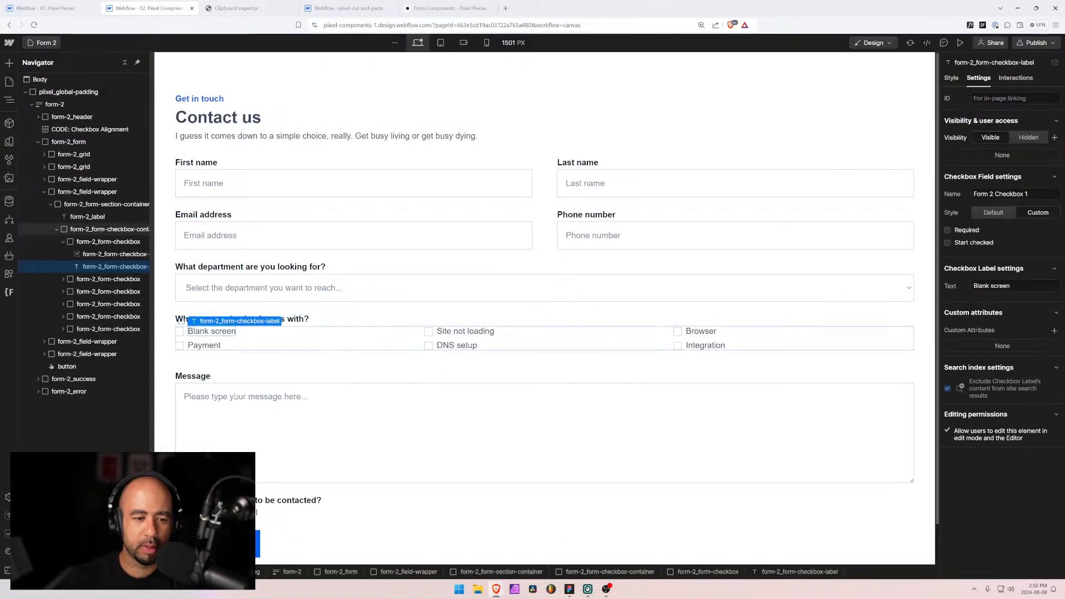
pyautogui.click(256, 512)
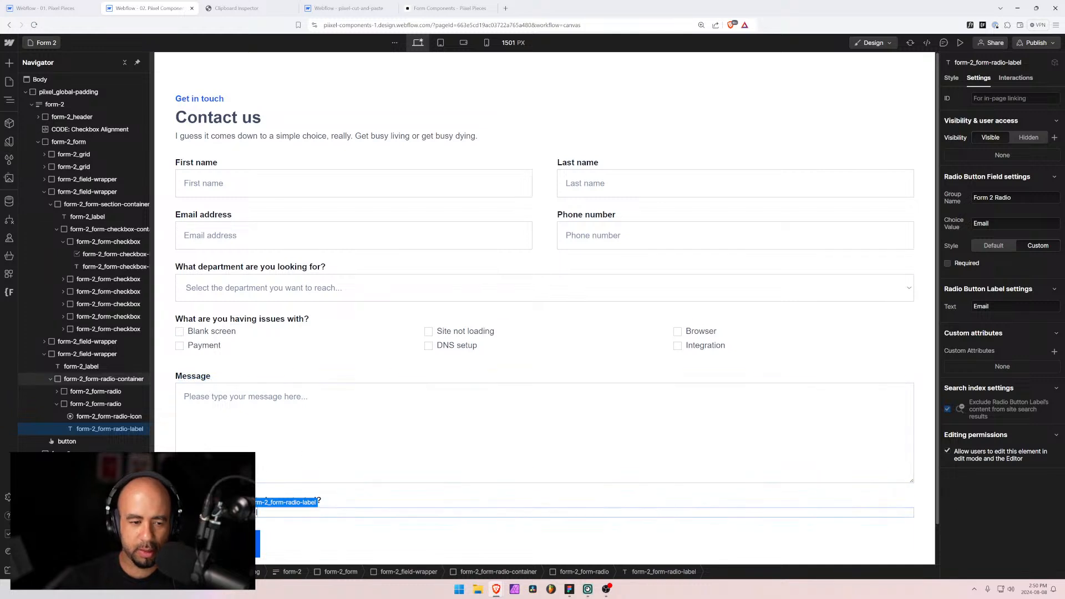
pyautogui.click(197, 512)
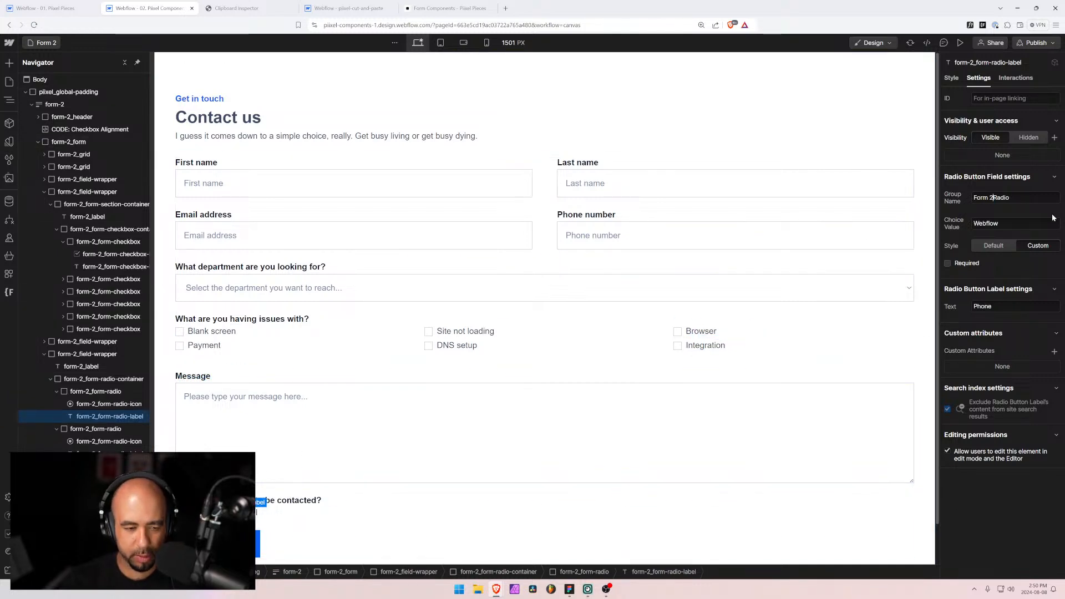
pyautogui.press('Tab')
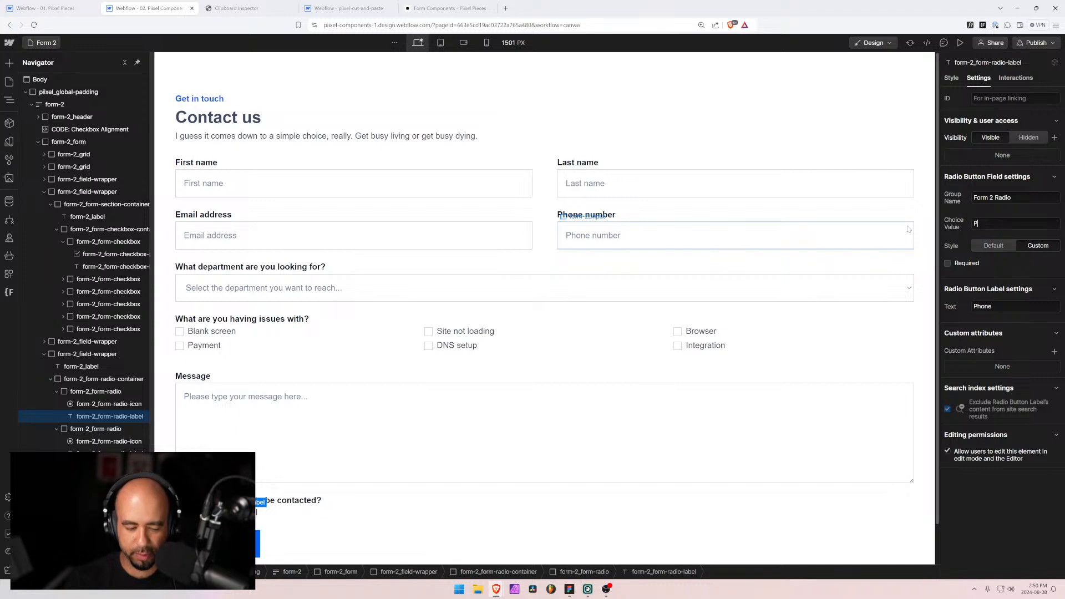
pyautogui.click(221, 336)
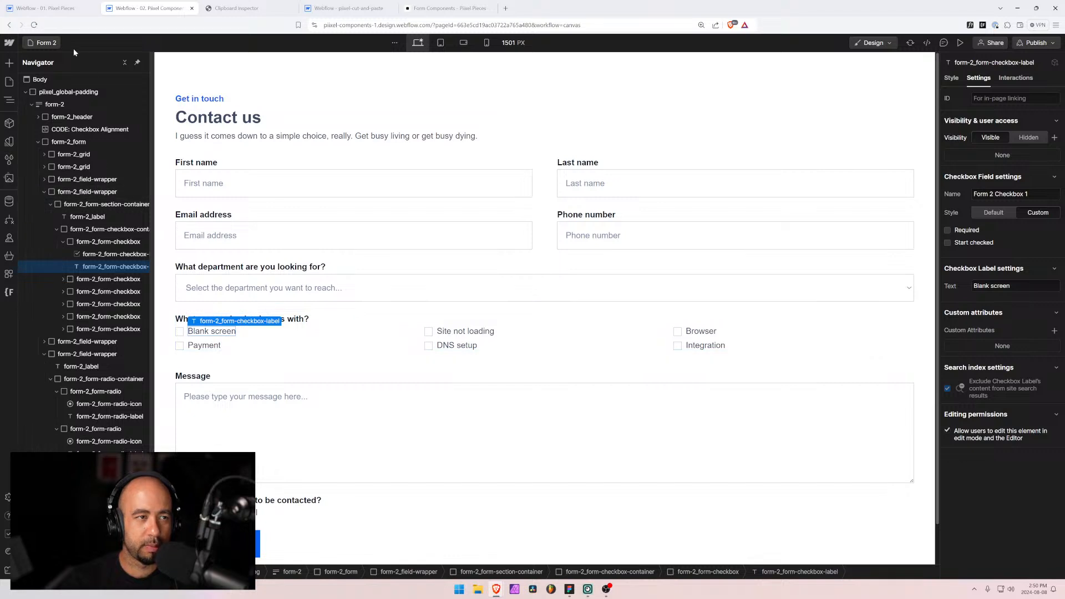
# Step: Open the Form 3 page from the 'f'-filtered page list
pyautogui.click(53, 47)
pyautogui.write('f')
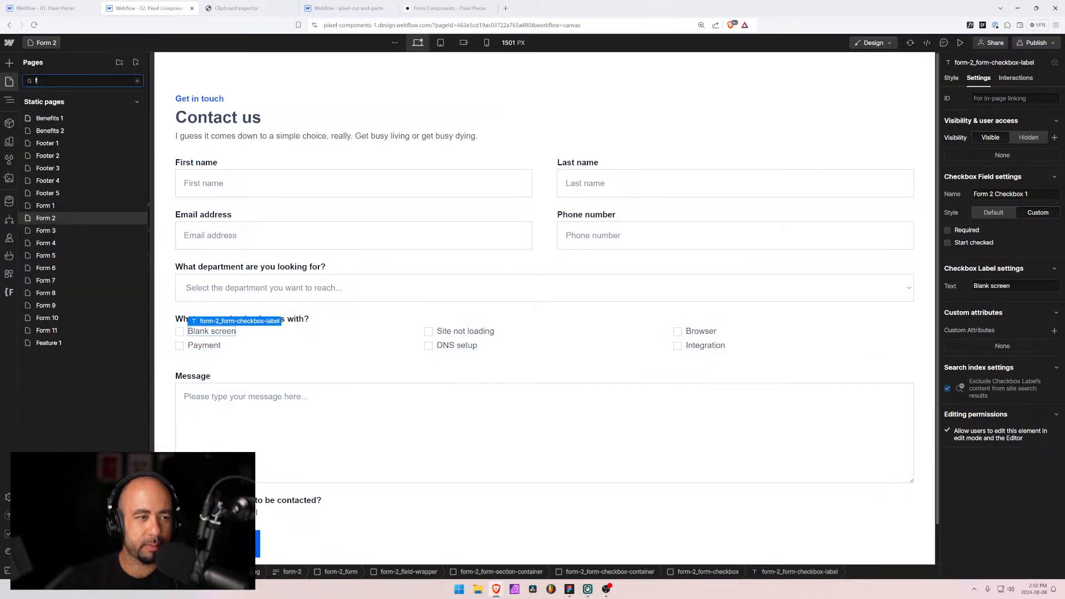
pyautogui.click(54, 230)
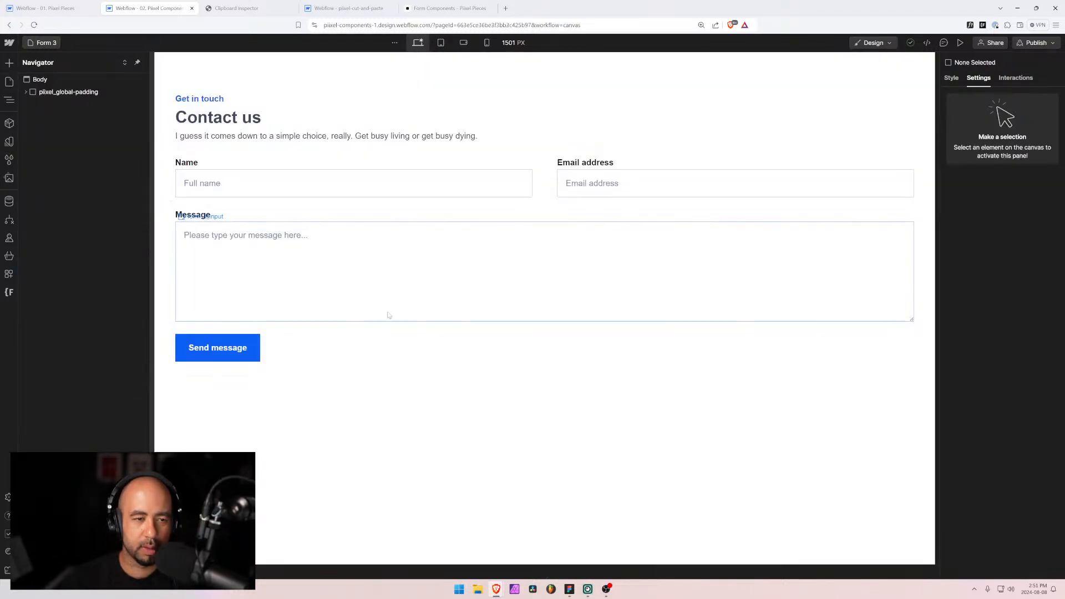
# Step: Open Form 4, then Form 5, then Form 6 from the 'f'-filtered page list
pyautogui.click(47, 43)
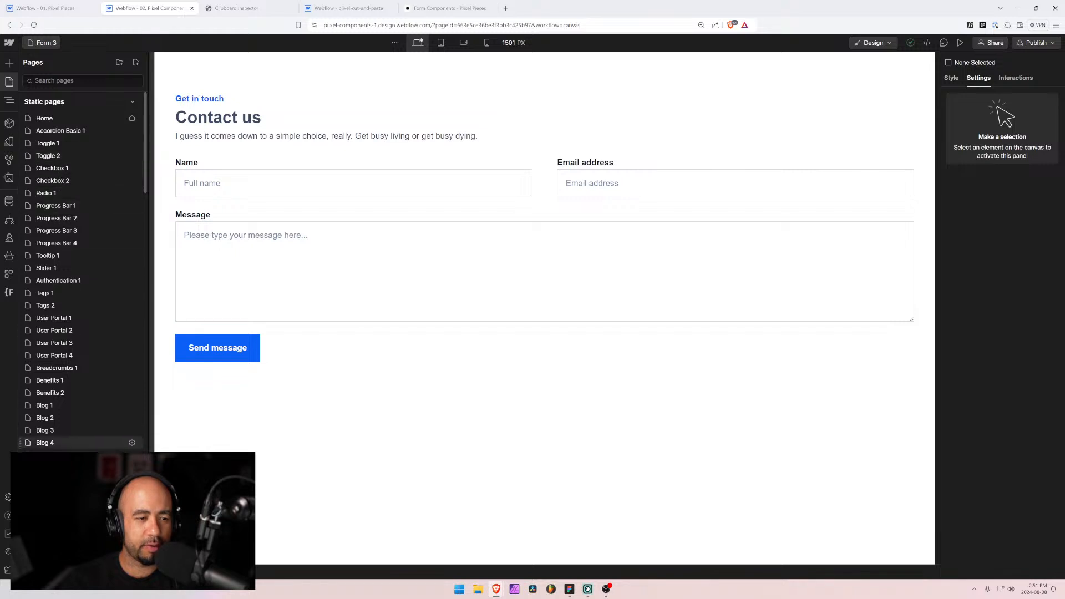
pyautogui.scroll(-5, 61, 139)
pyautogui.click(61, 81)
pyautogui.write('f')
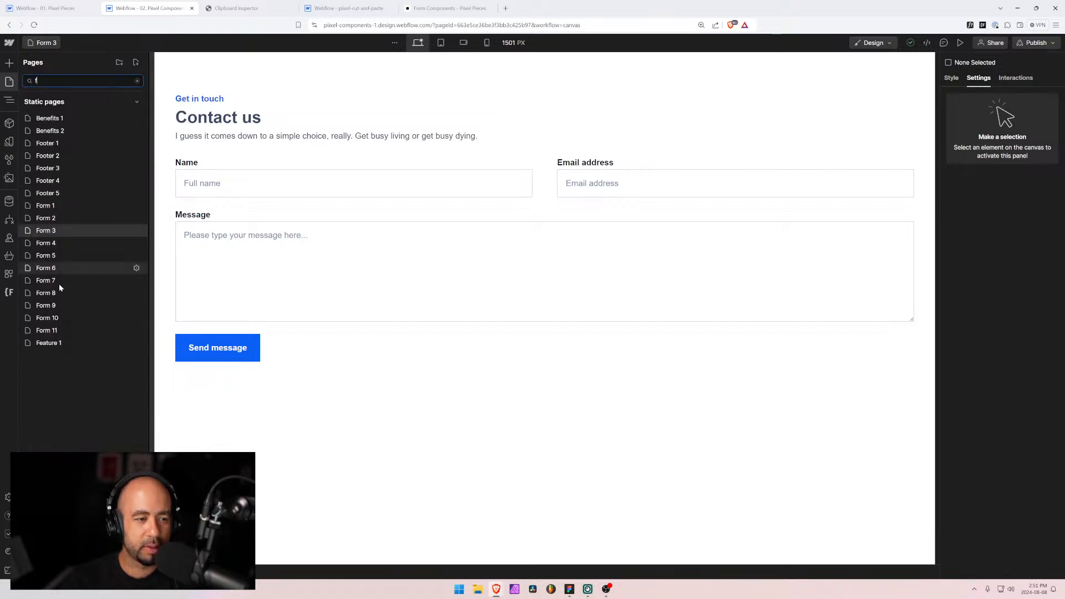
pyautogui.click(38, 244)
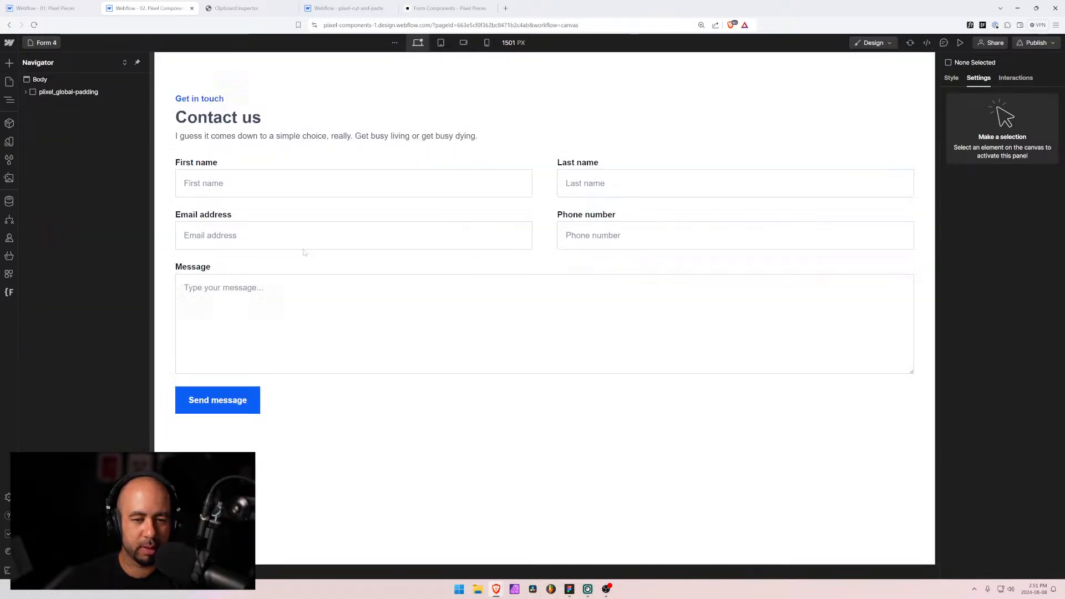
pyautogui.click(56, 44)
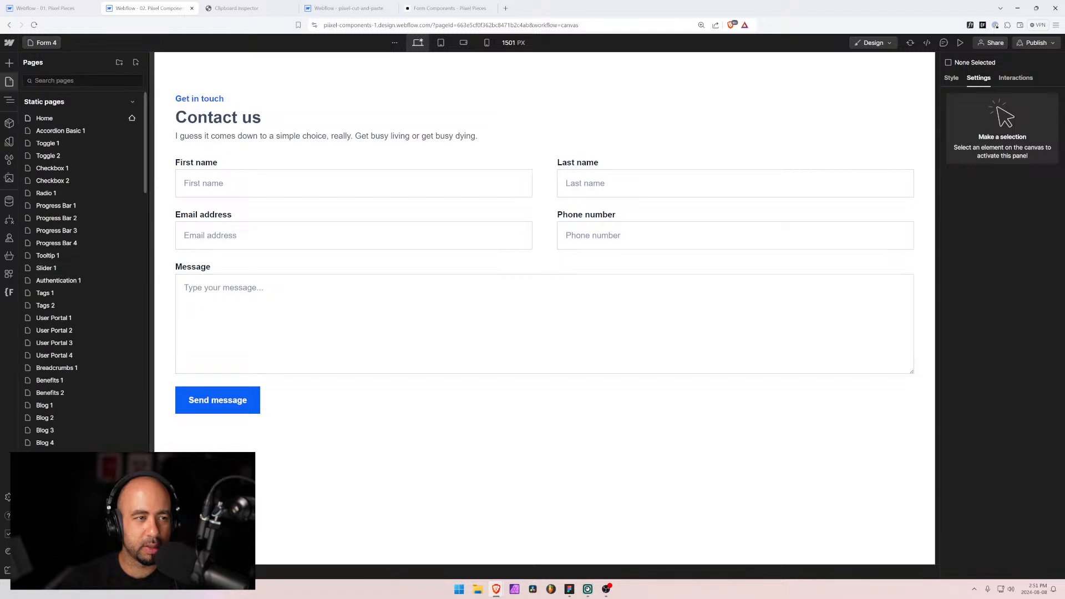
pyautogui.click(71, 256)
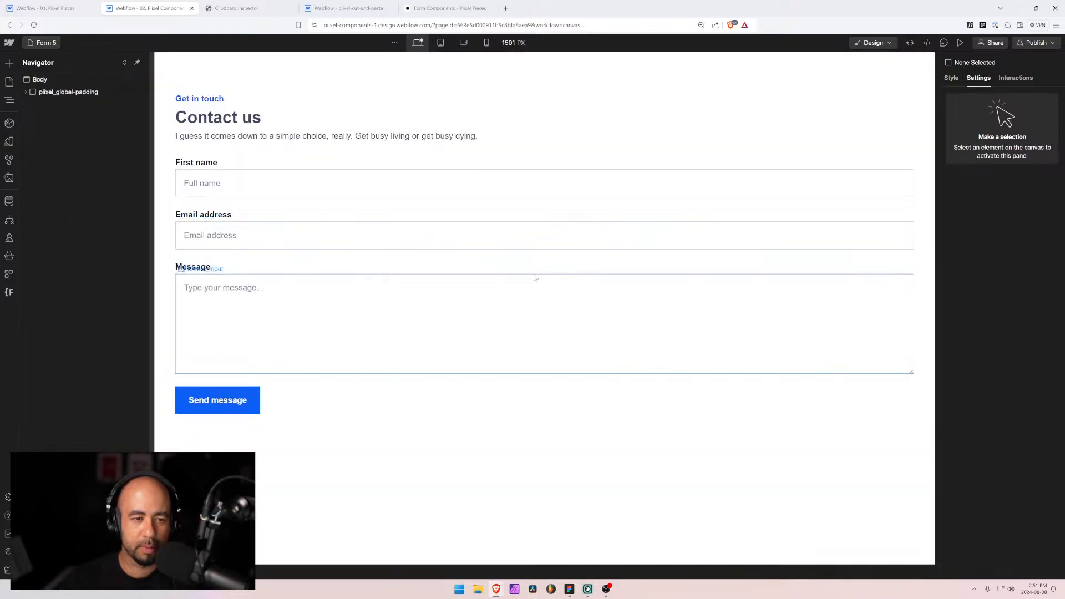
pyautogui.click(47, 43)
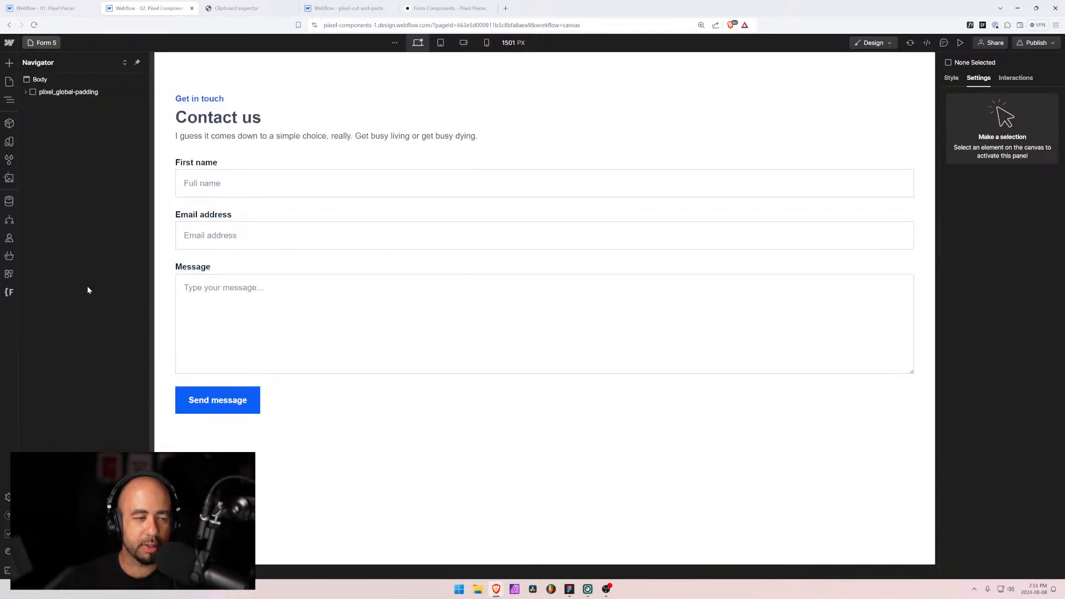
pyautogui.scroll(-5, 69, 355)
pyautogui.write('f')
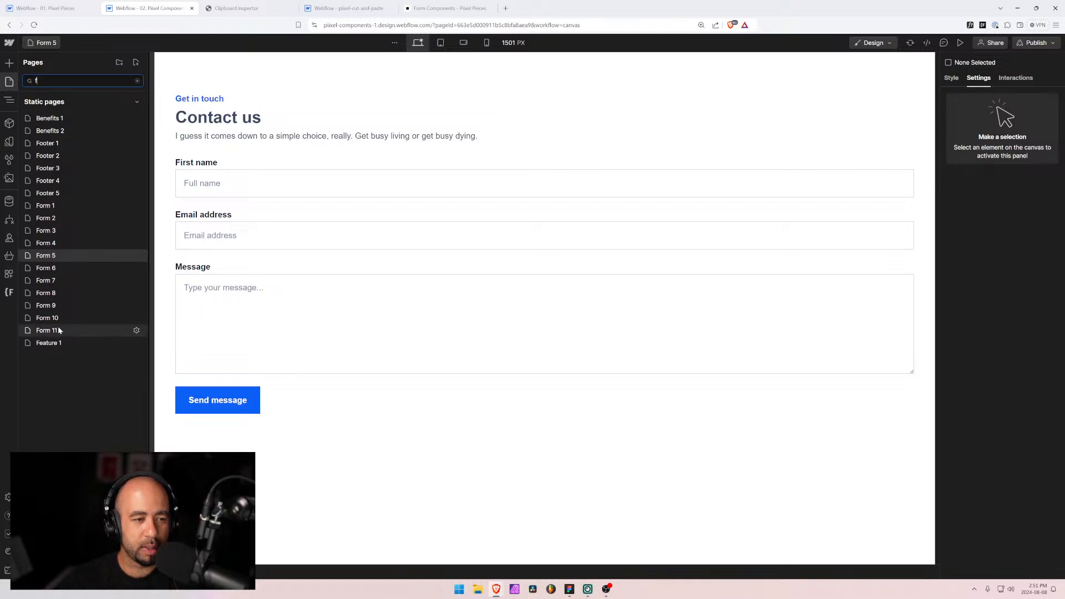
pyautogui.click(53, 270)
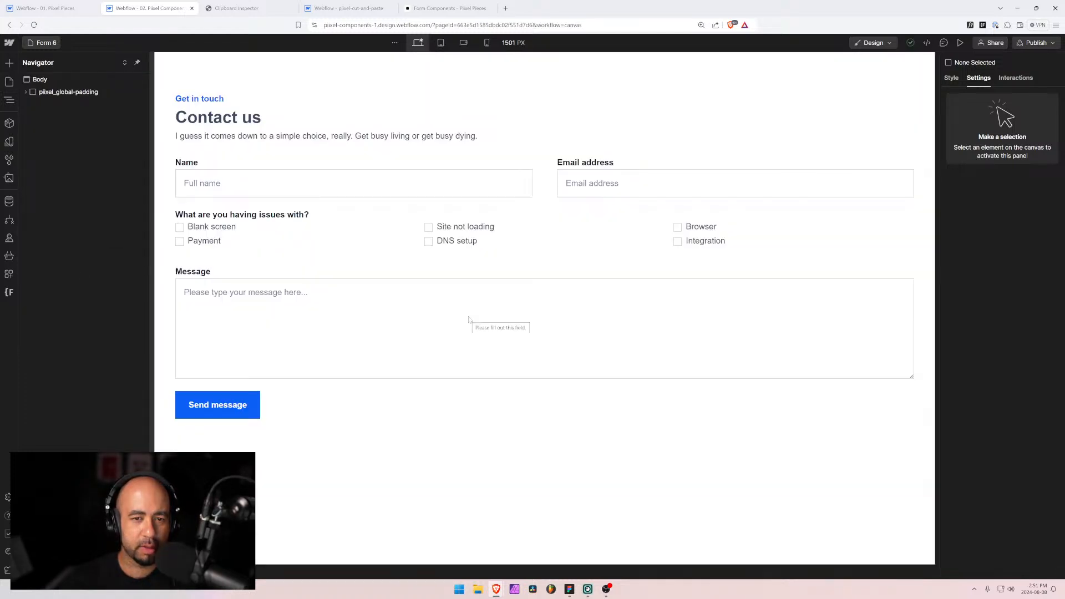
# Step: Add 6 to the Blank screen and Site not loading checkbox names and check the other Form 6 checkboxes
pyautogui.click(473, 228)
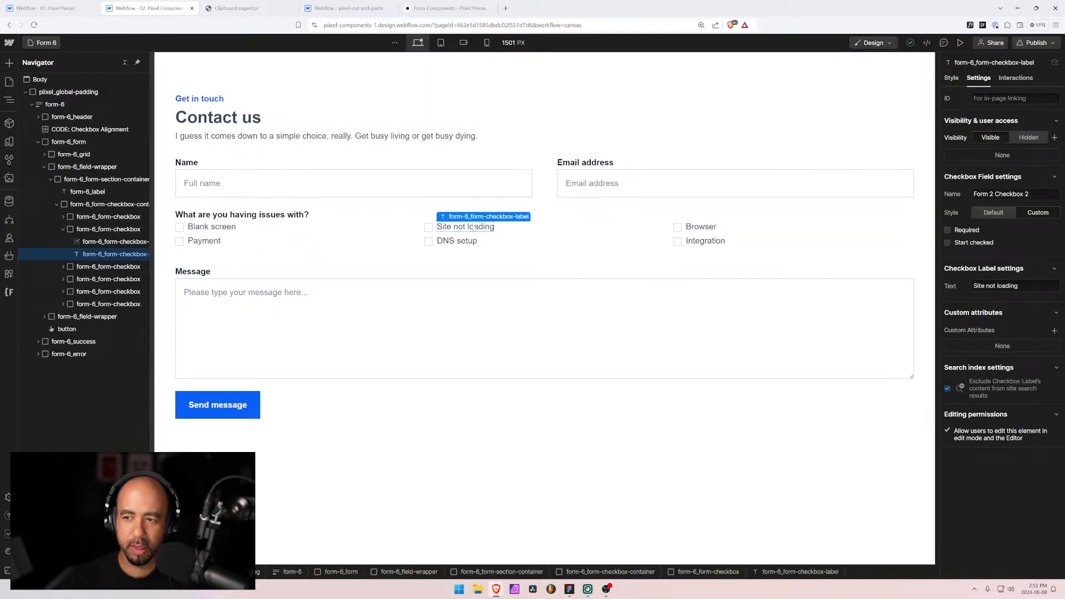
pyautogui.click(217, 228)
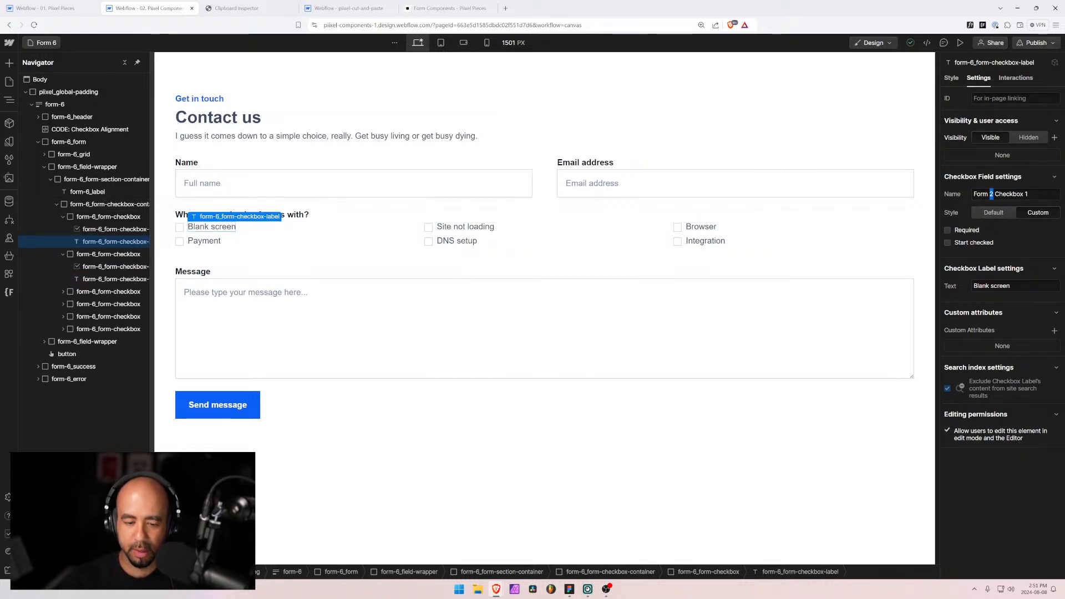
pyautogui.write('6')
pyautogui.click(204, 241)
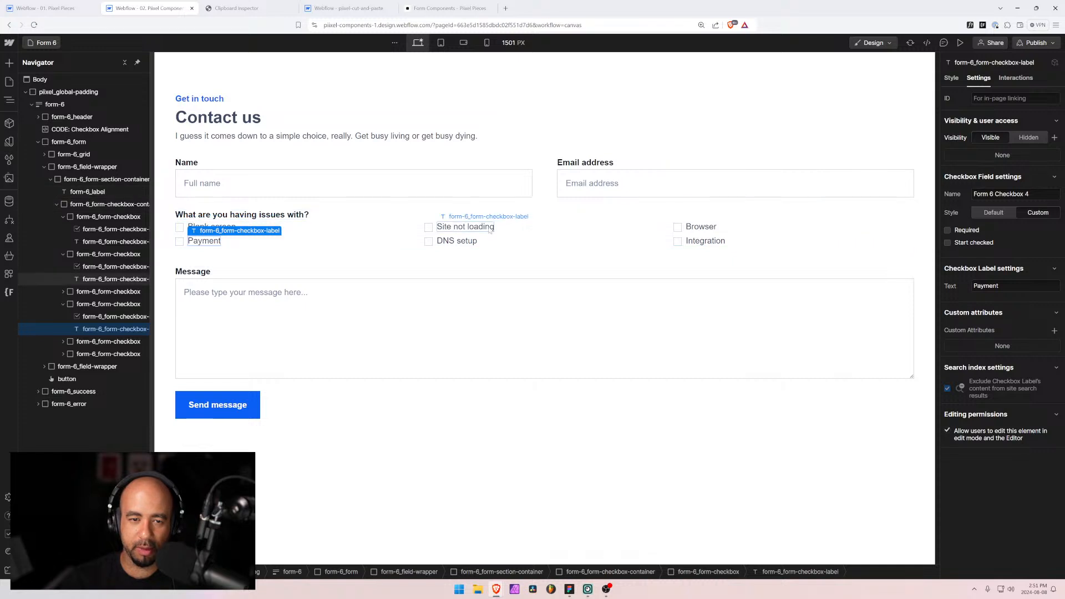
pyautogui.click(465, 226)
pyautogui.write('6')
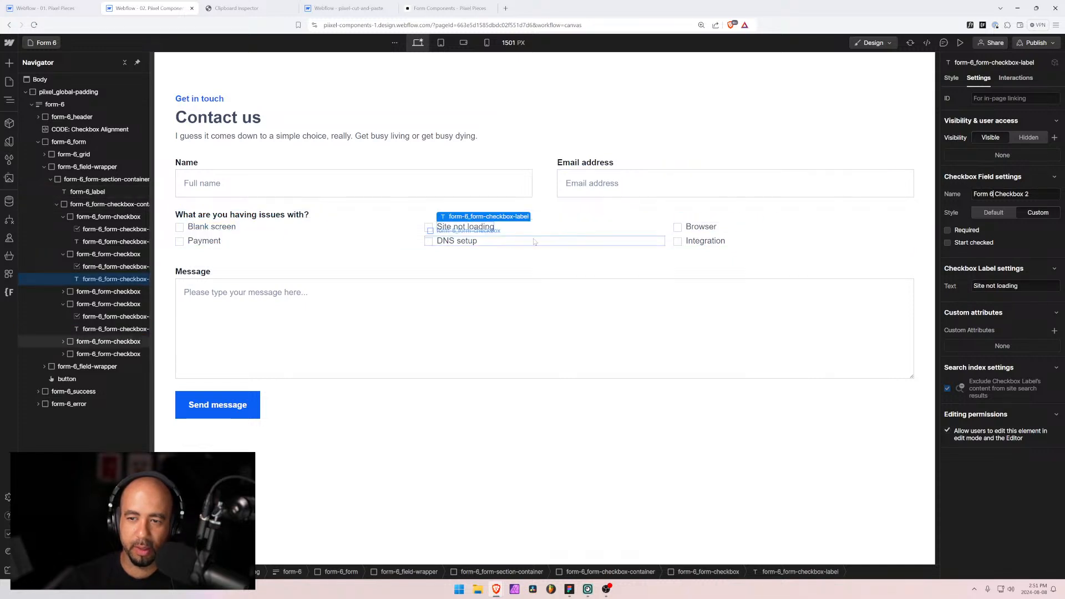
pyautogui.click(471, 241)
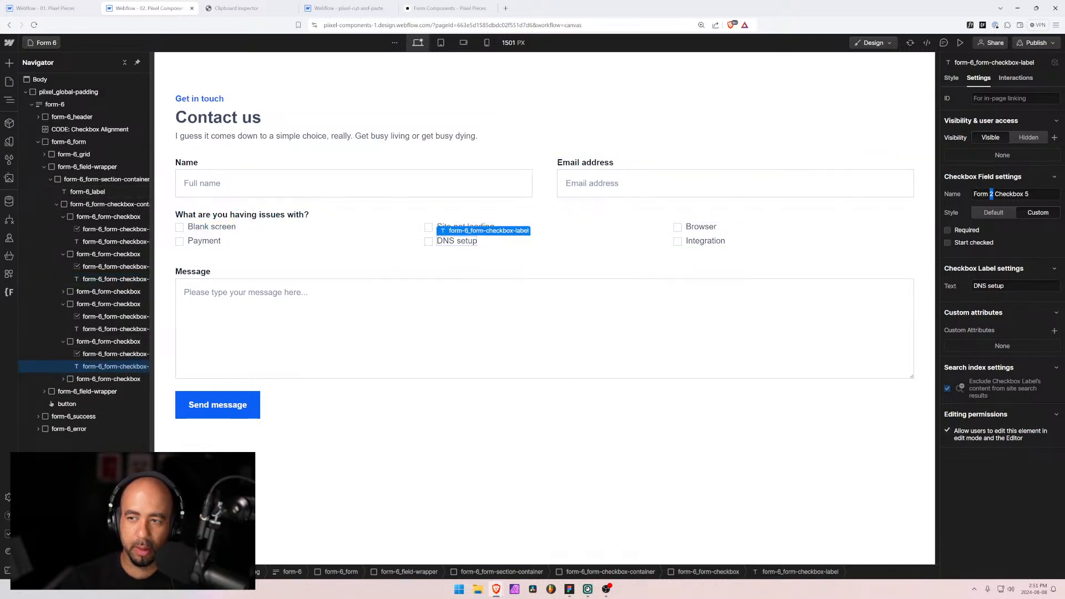
pyautogui.click(704, 228)
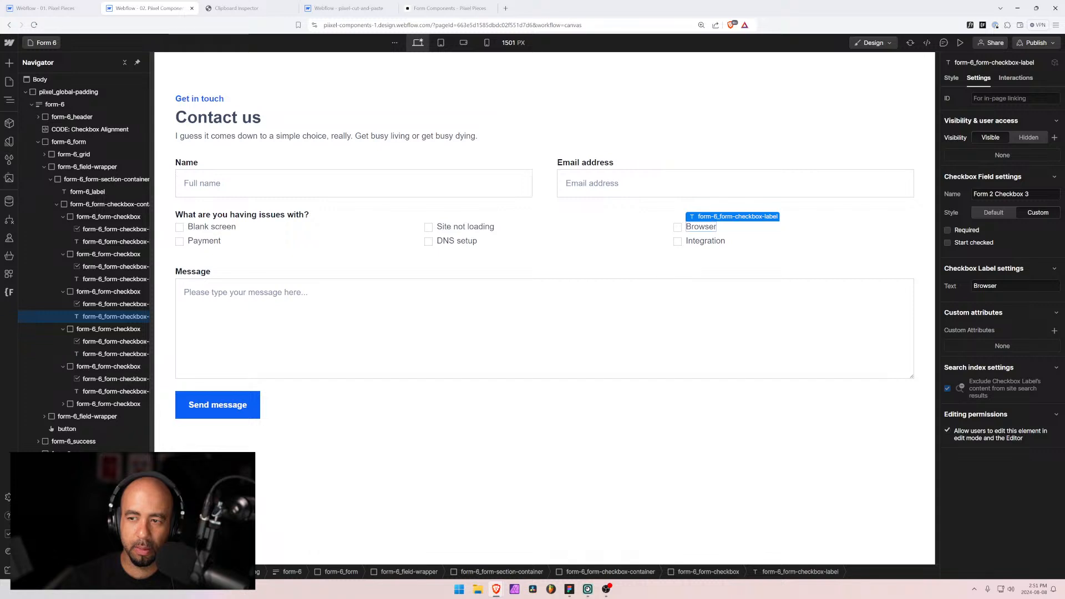
pyautogui.click(716, 241)
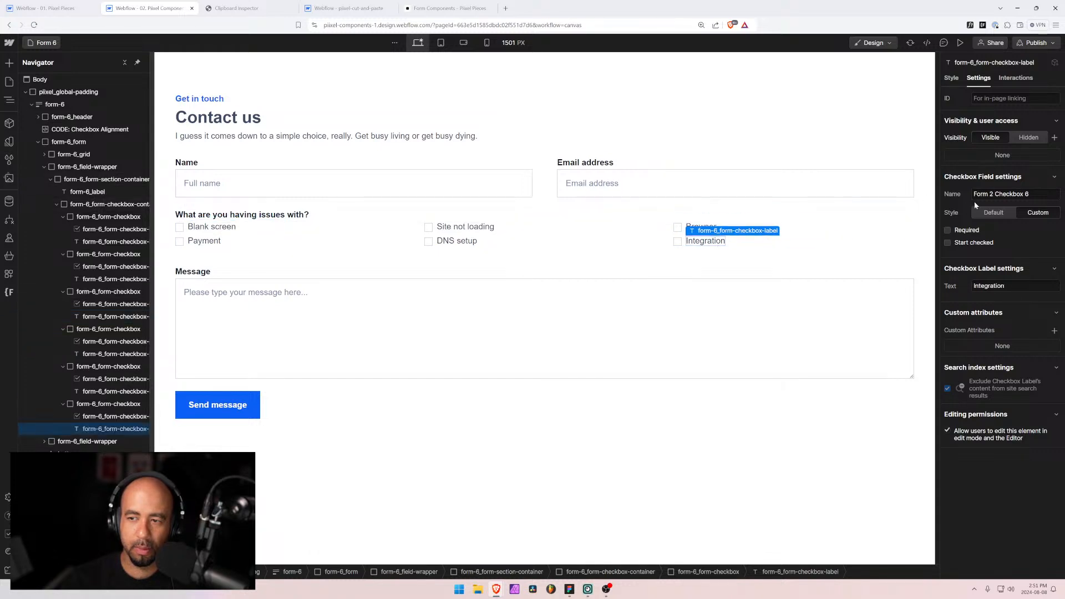
# Step: Review the Form 6 form block's name and the Full name and Email address field names
pyautogui.click(67, 142)
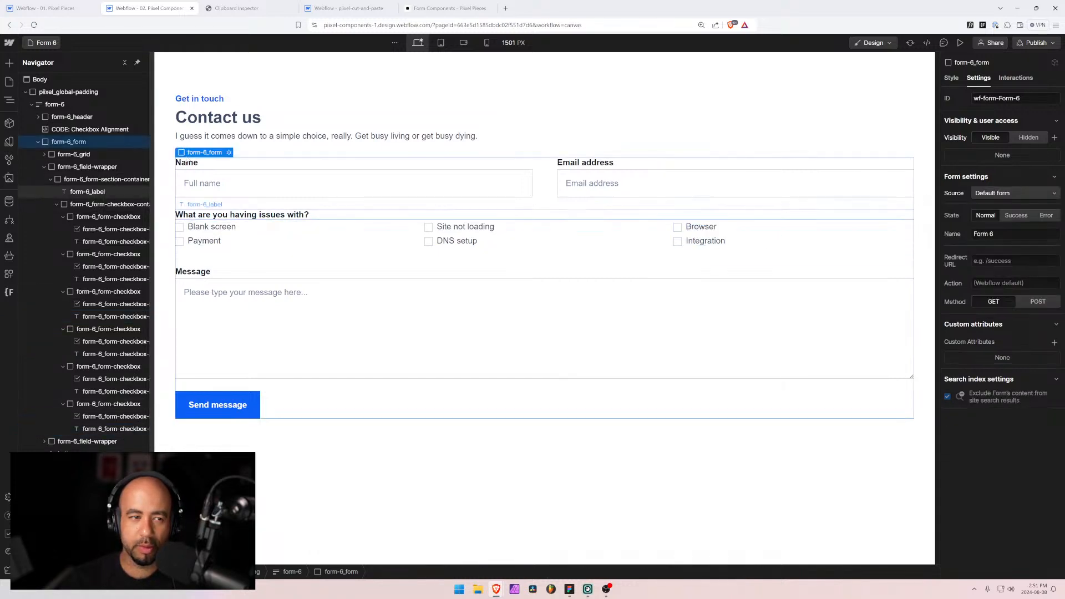
pyautogui.click(61, 105)
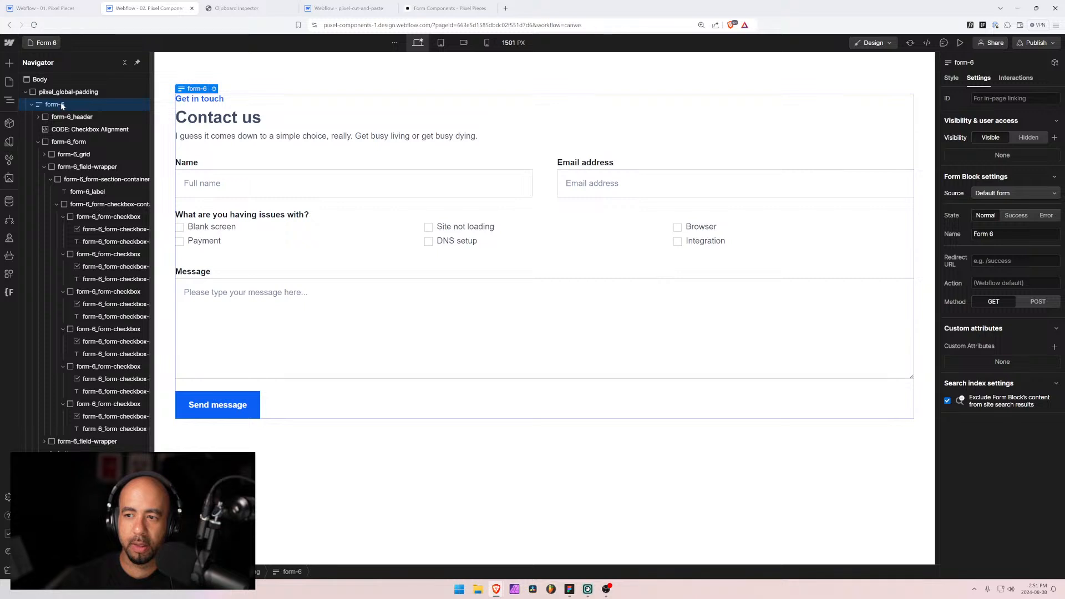
pyautogui.click(529, 183)
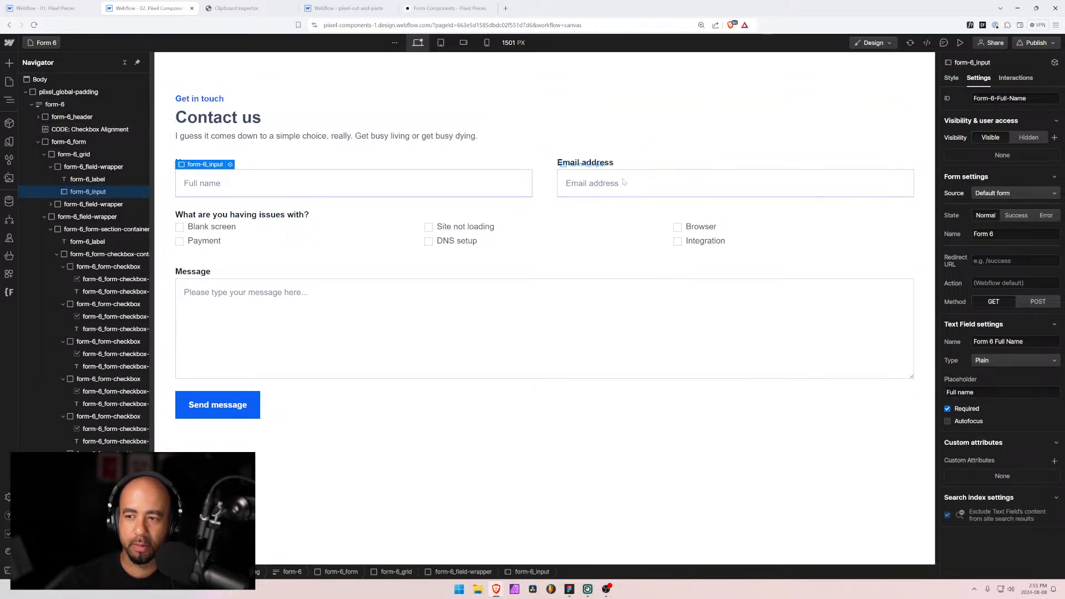
pyautogui.click(588, 183)
pyautogui.click(363, 177)
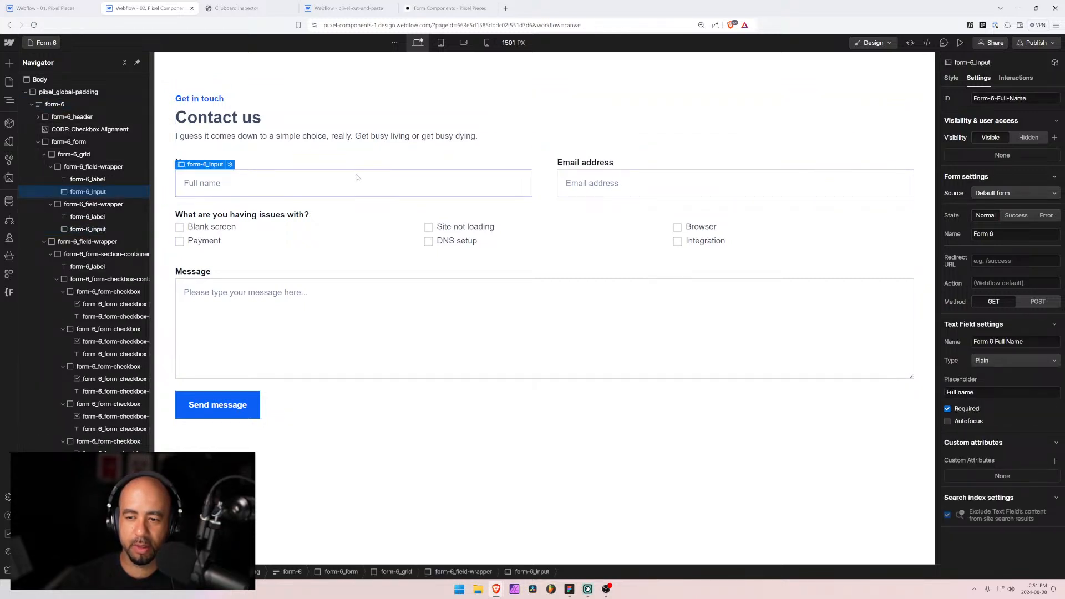
# Step: Open Form 7 and review its Full name, Email address, topic dropdown and Message field names
pyautogui.click(45, 42)
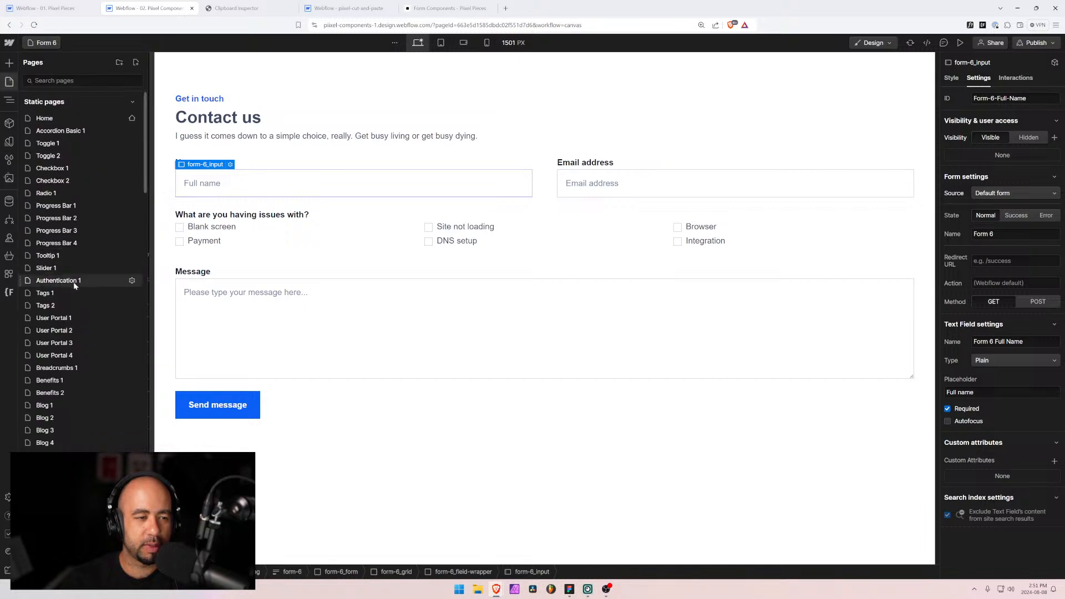
pyautogui.click(83, 80)
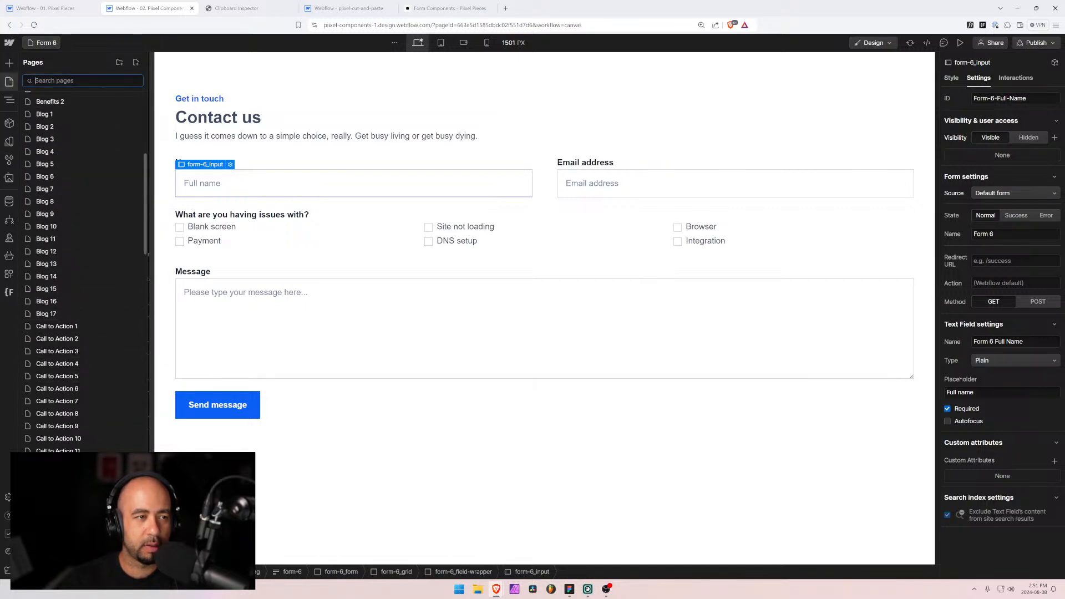
pyautogui.write('f')
pyautogui.click(44, 280)
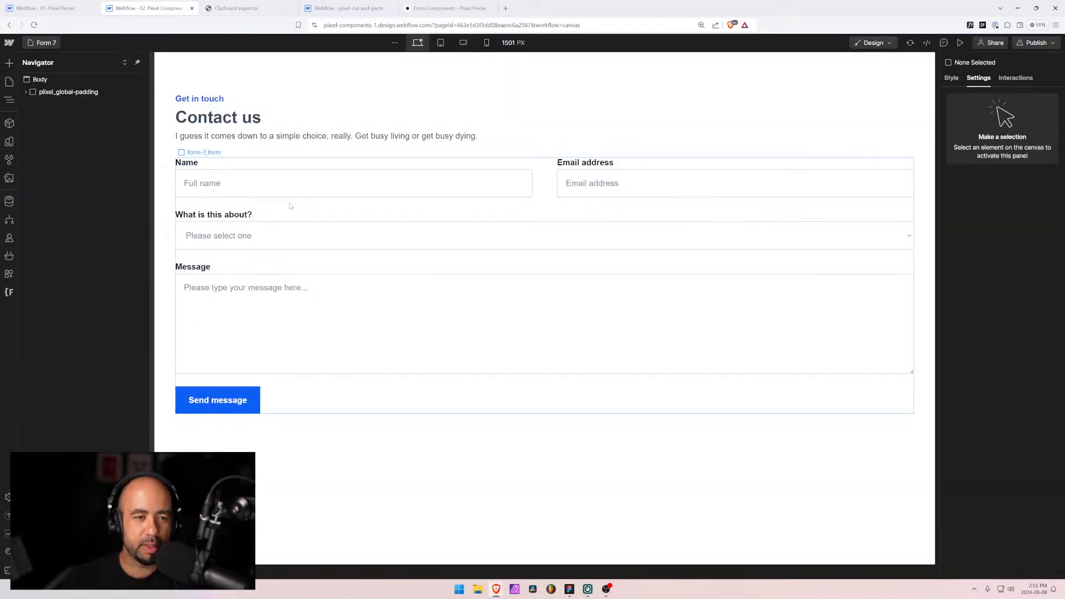
pyautogui.click(272, 182)
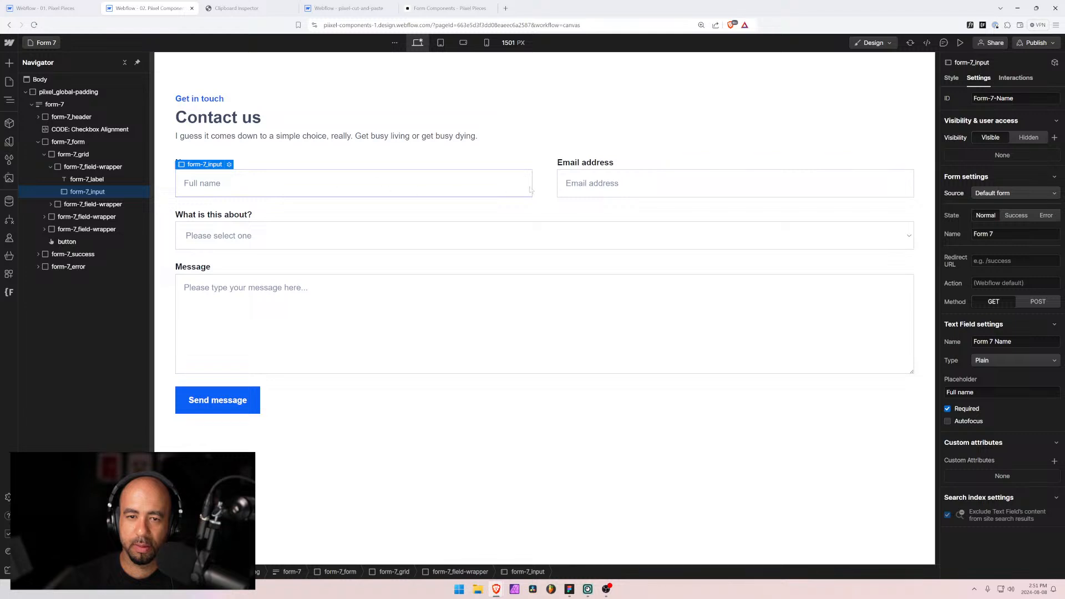
pyautogui.click(582, 185)
pyautogui.click(393, 191)
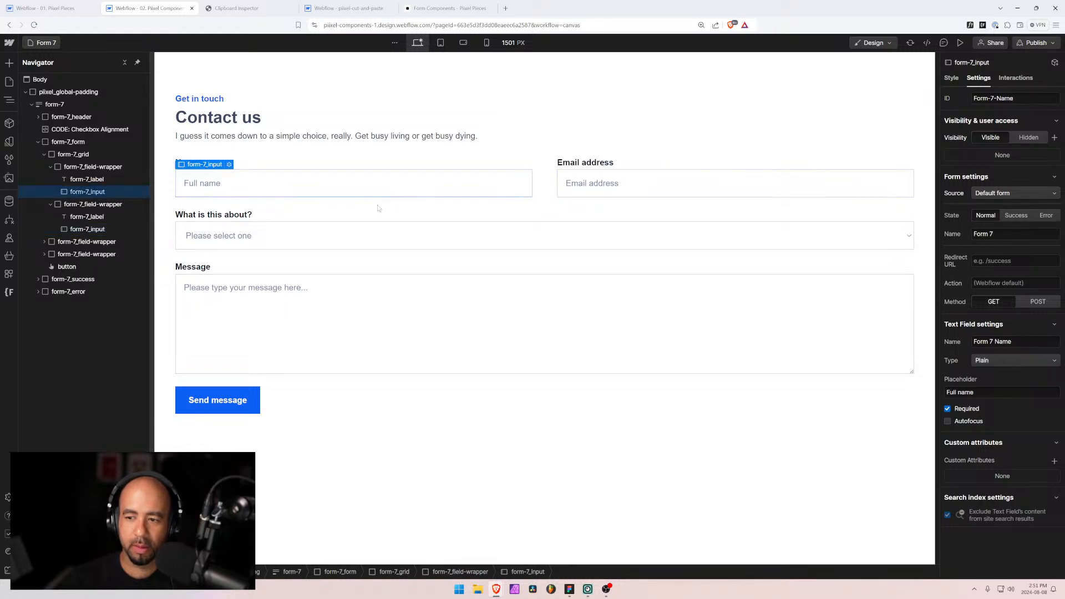
pyautogui.click(365, 241)
pyautogui.click(343, 311)
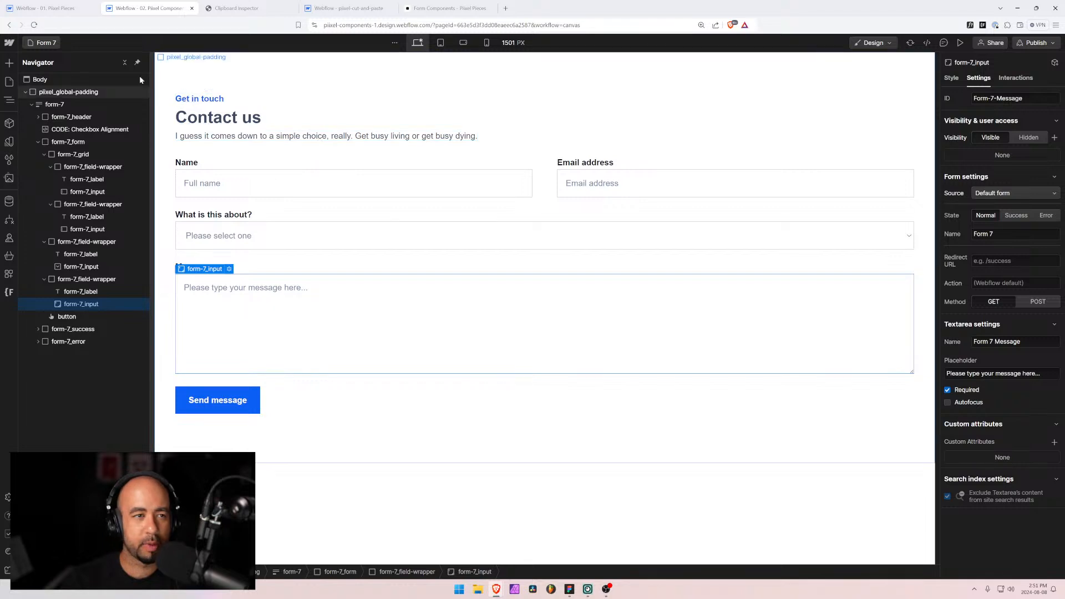
# Step: Open the Form 8 page from the 'f'-filtered page list
pyautogui.click(44, 43)
pyautogui.click(58, 81)
pyautogui.write('f')
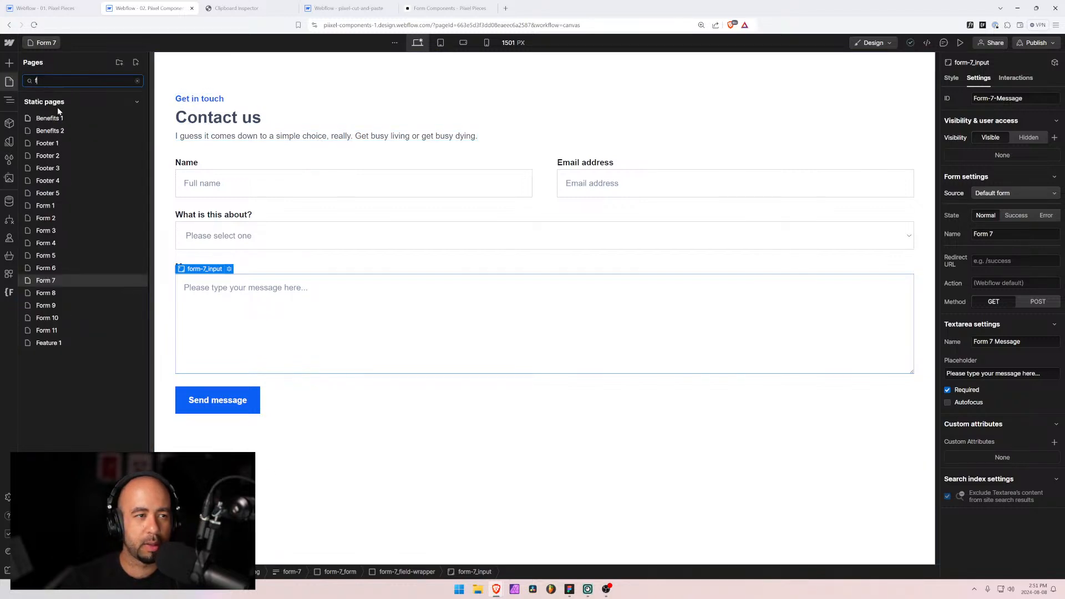
pyautogui.click(54, 293)
# Step: Rename the form-8 form block from Form 5 to Form 8
pyautogui.click(400, 200)
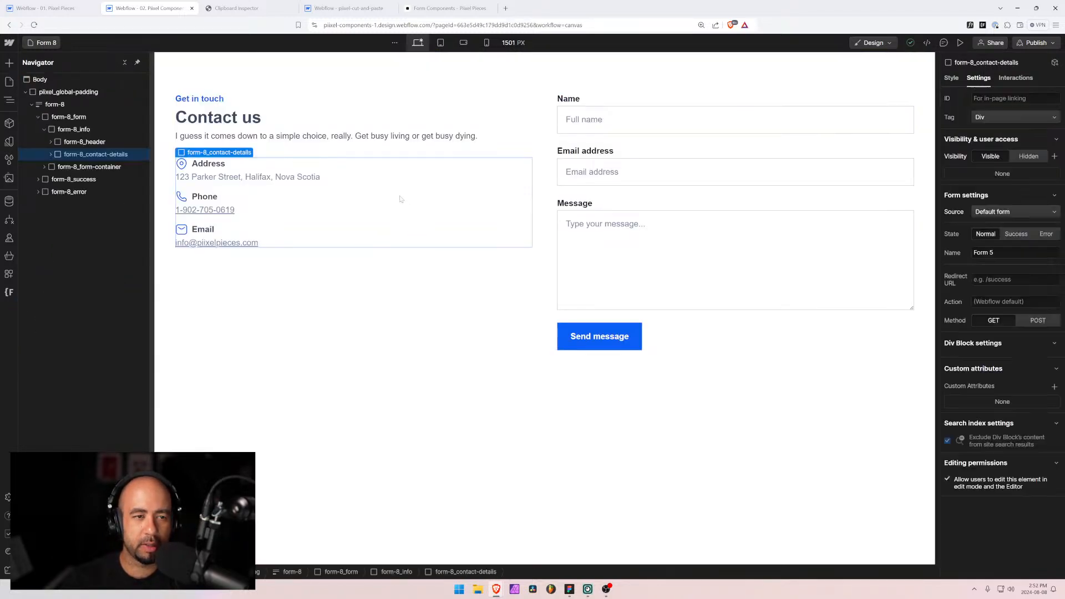
pyautogui.click(610, 170)
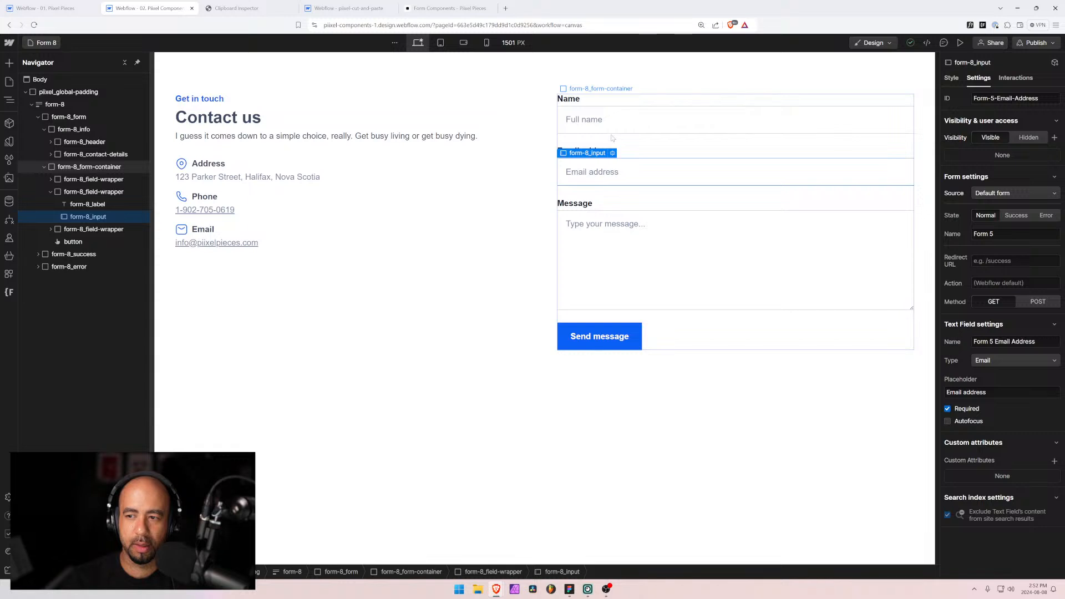
pyautogui.click(51, 104)
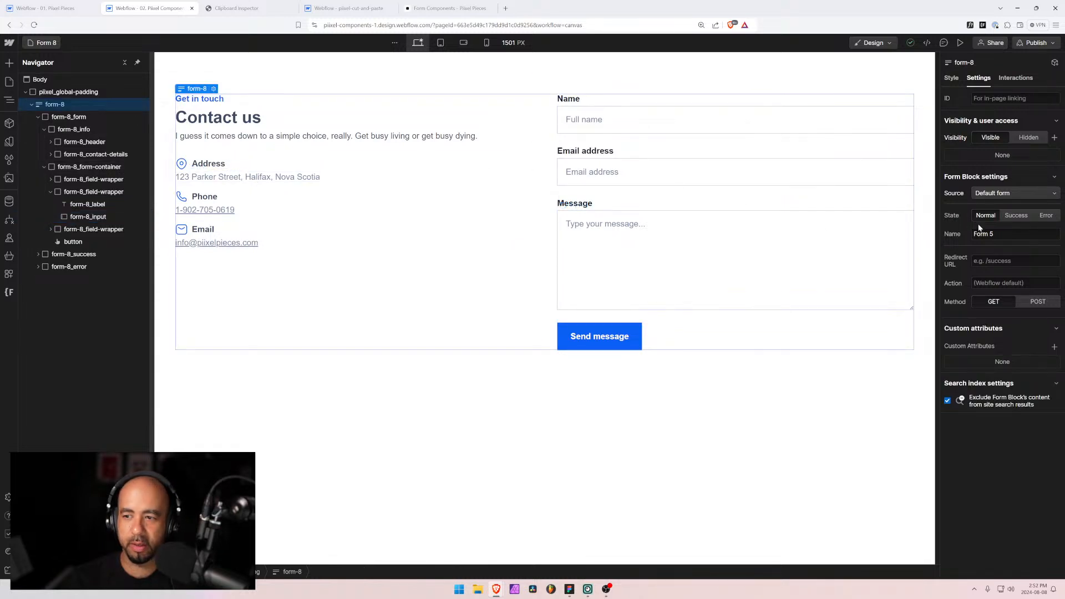
pyautogui.write('8')
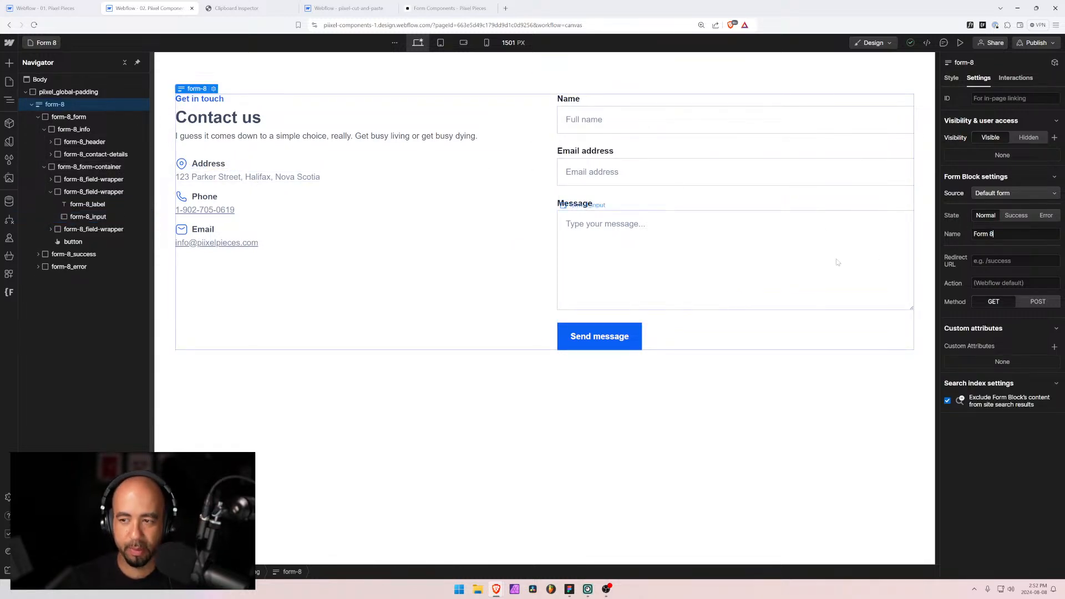
# Step: Change the Name, Email Address and Message field names from Form 5 to Form 8
pyautogui.click(635, 131)
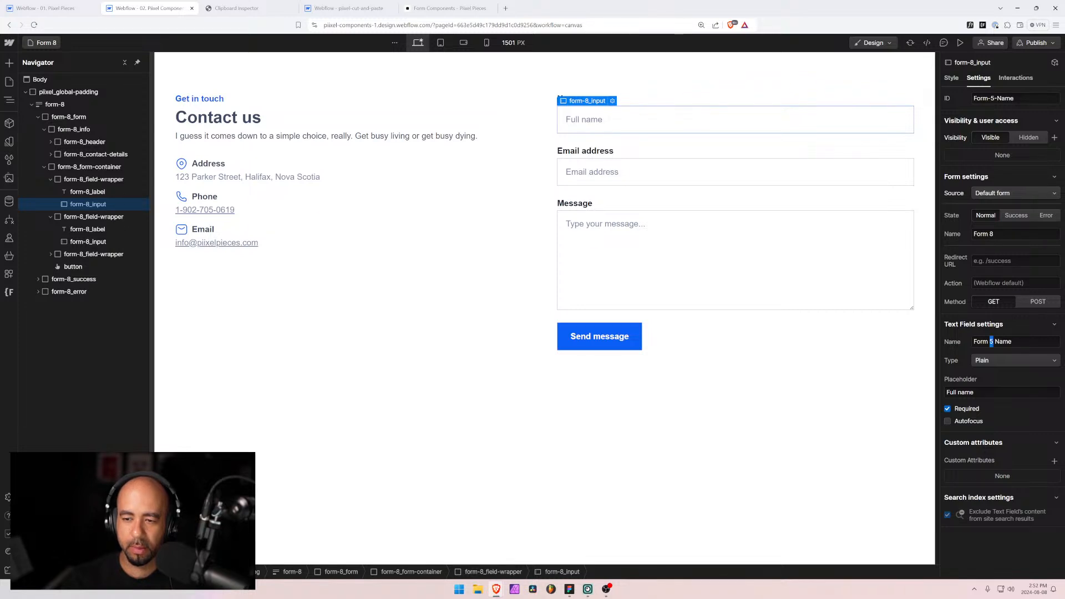
pyautogui.write('8')
pyautogui.click(649, 176)
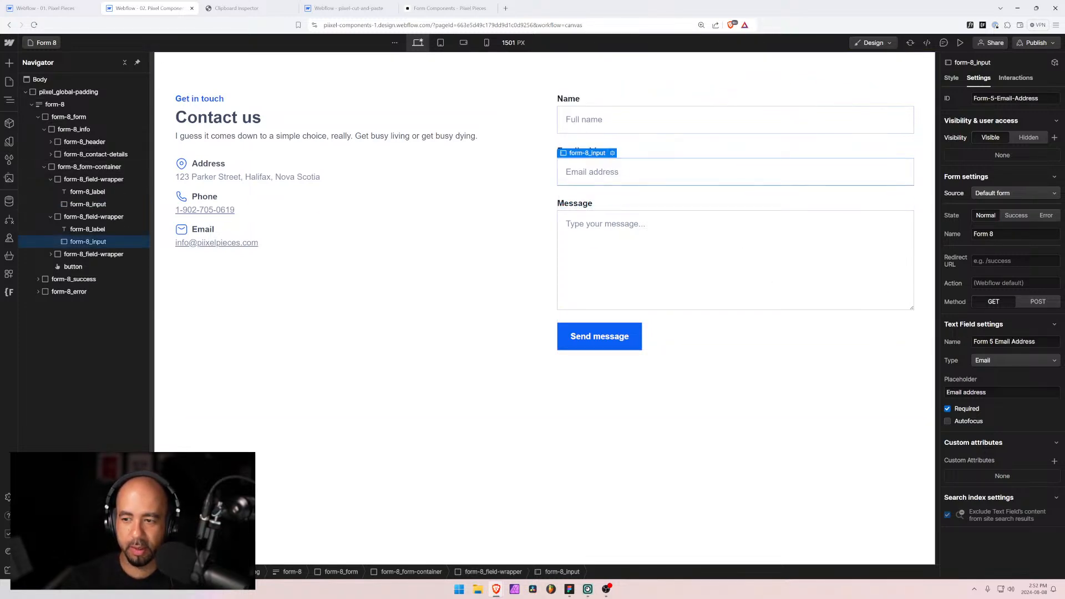
pyautogui.click(731, 257)
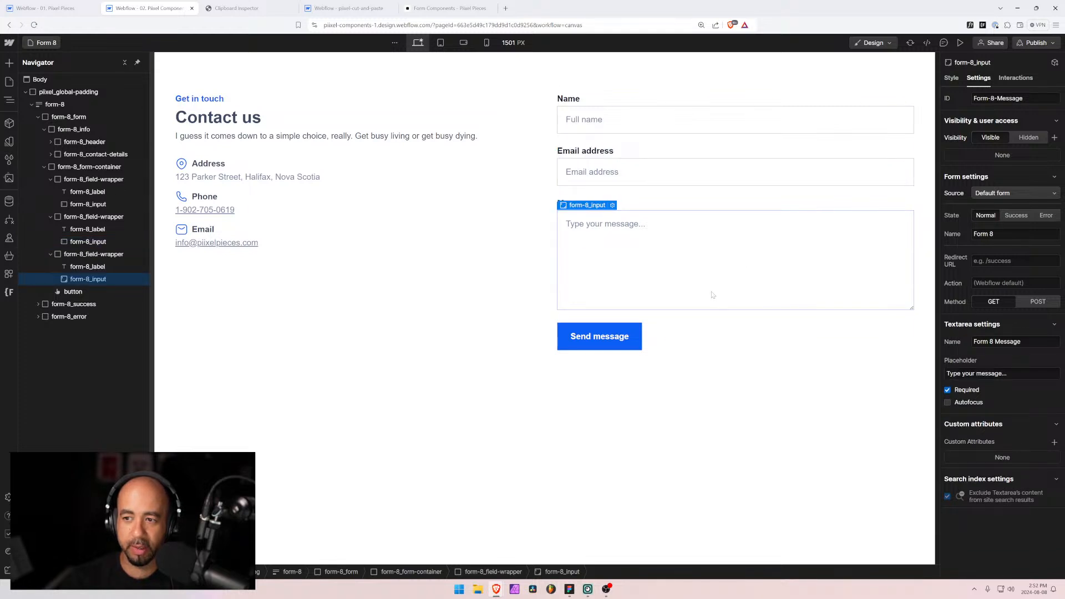
pyautogui.click(611, 183)
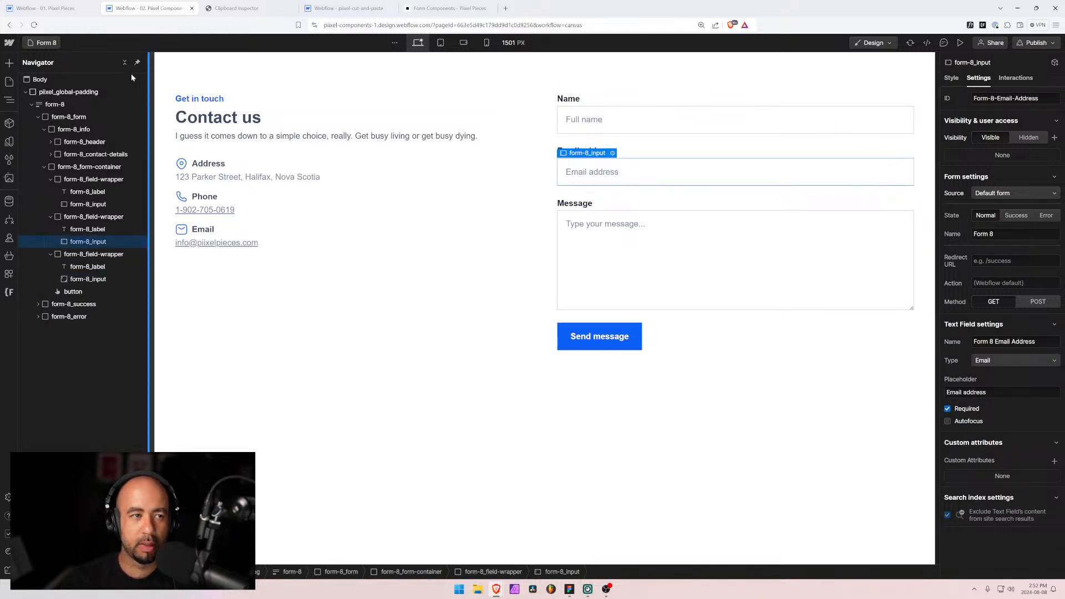
pyautogui.click(43, 42)
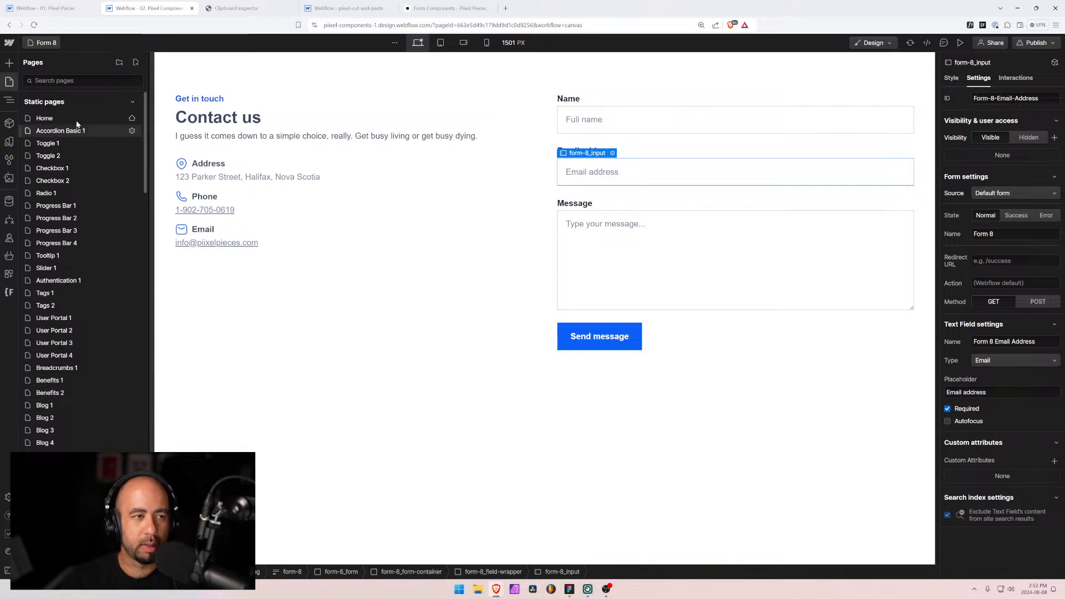
pyautogui.click(72, 81)
# Step: Open Form 5 and change its Message field name from Form 4 Message to Form 5 Message
pyautogui.write('f')
pyautogui.click(46, 255)
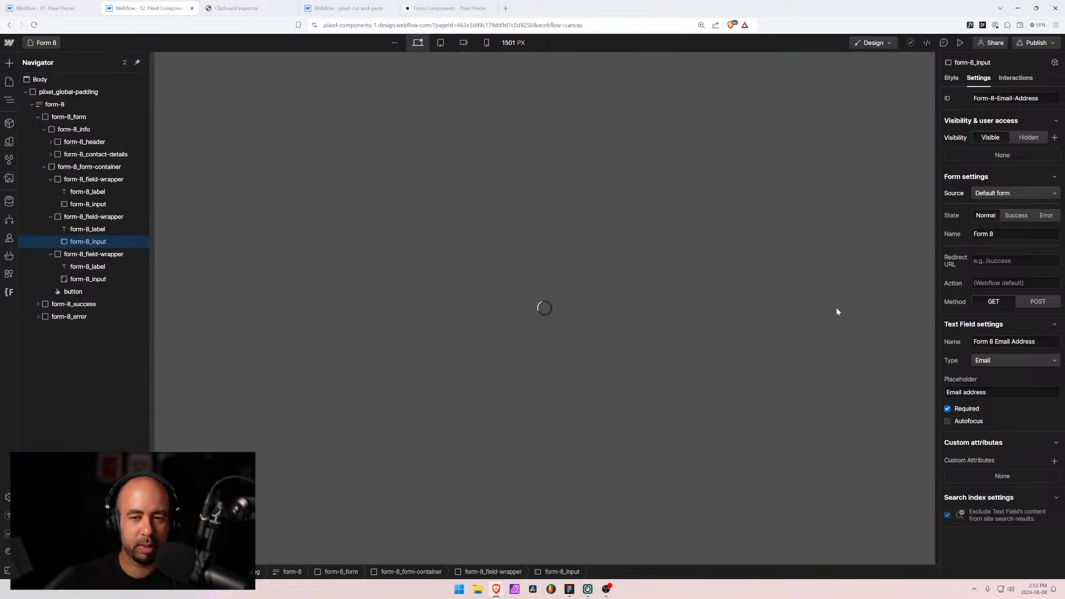
pyautogui.click(621, 309)
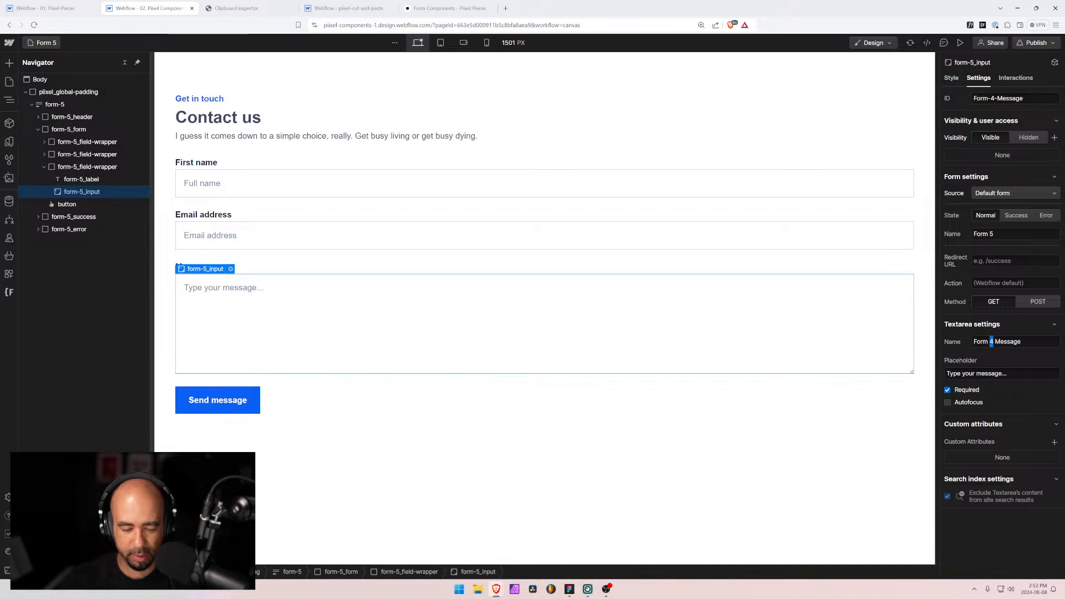
pyautogui.write('5')
pyautogui.click(809, 248)
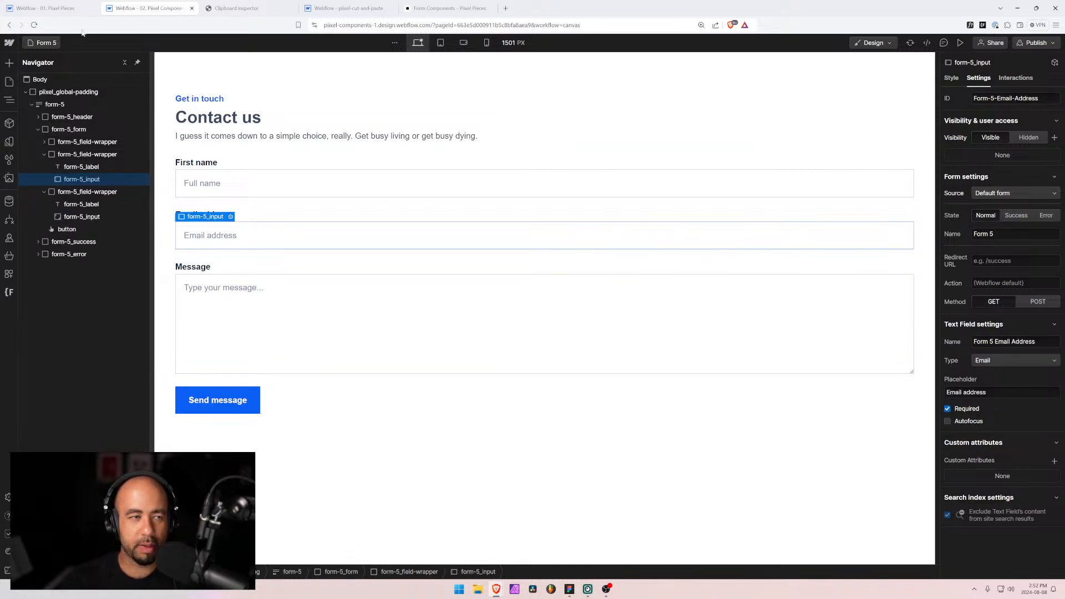
# Step: Open Form 9 and confirm its Message field and form block carry Form 9 names
pyautogui.click(44, 44)
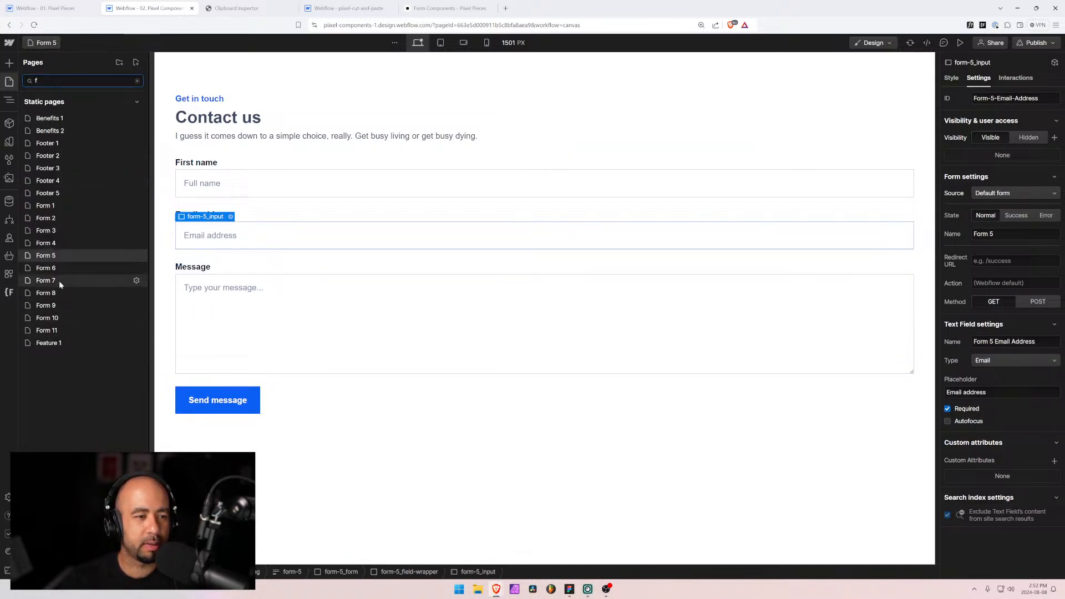
pyautogui.click(53, 306)
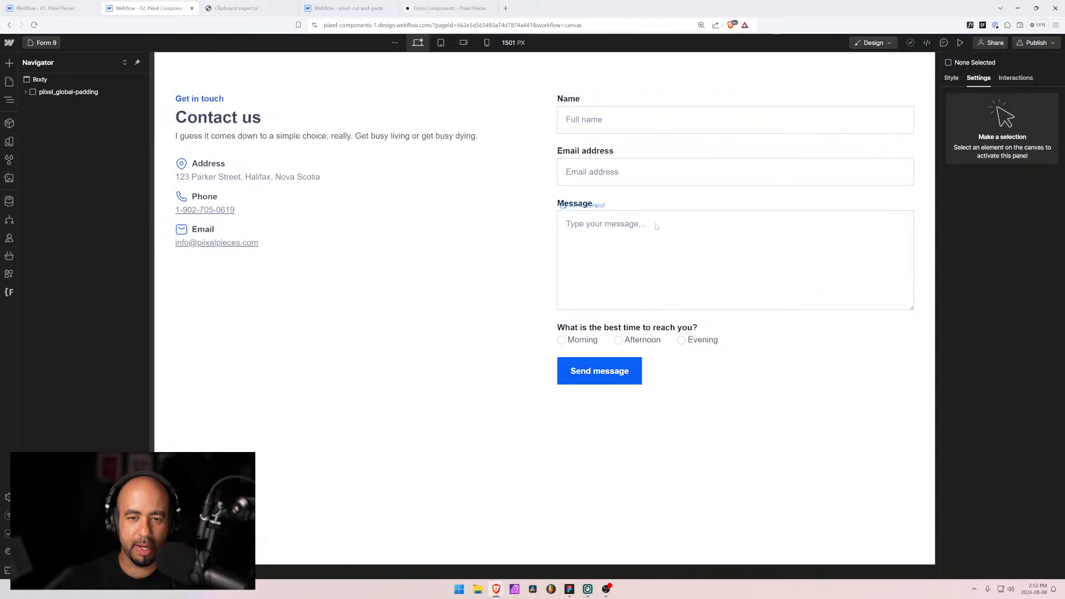
pyautogui.click(655, 225)
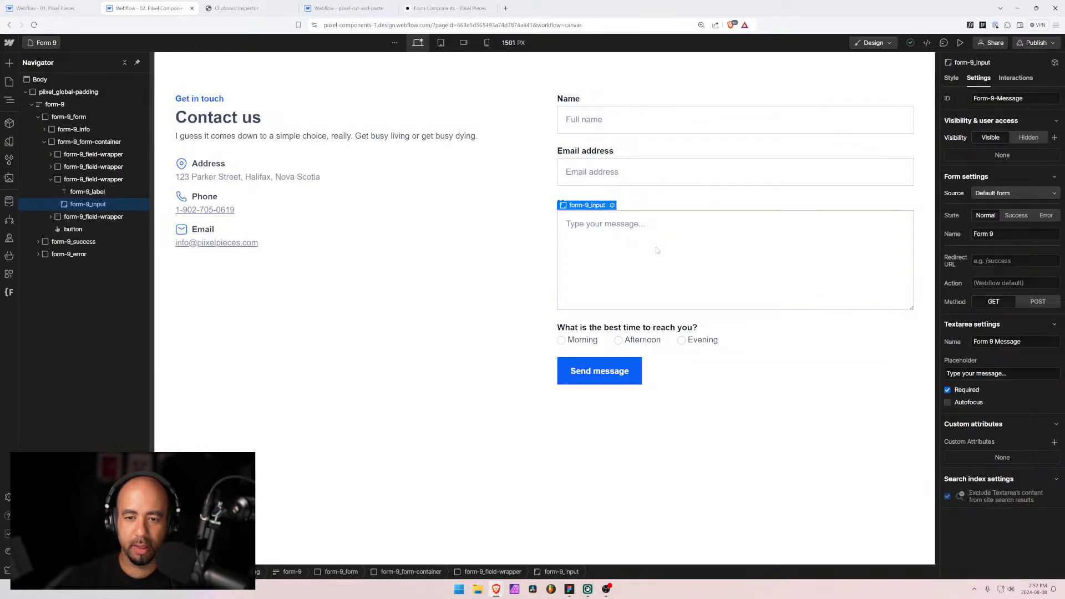
pyautogui.click(405, 313)
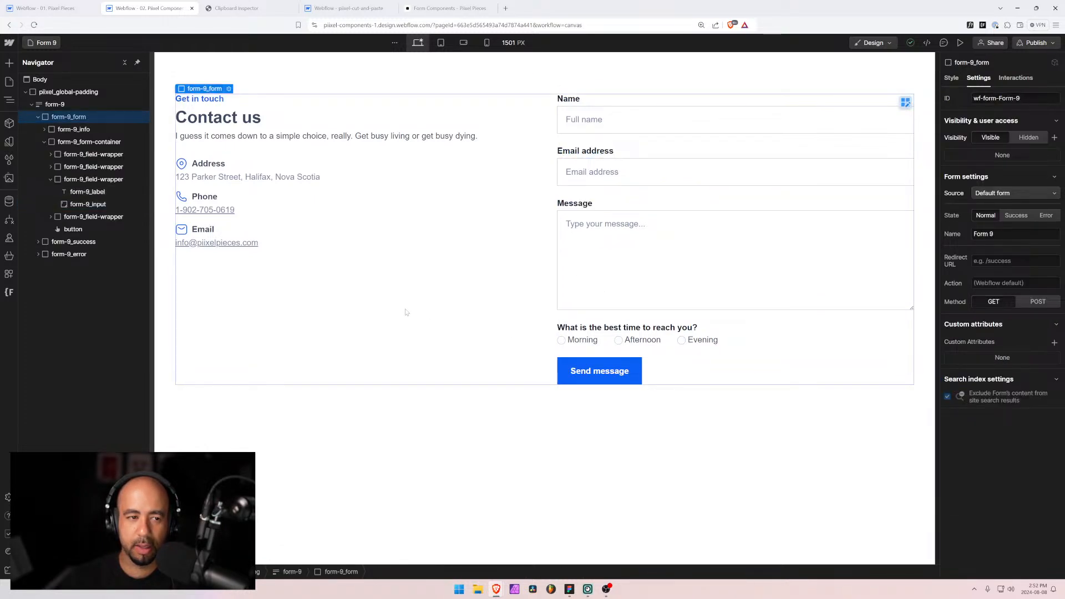
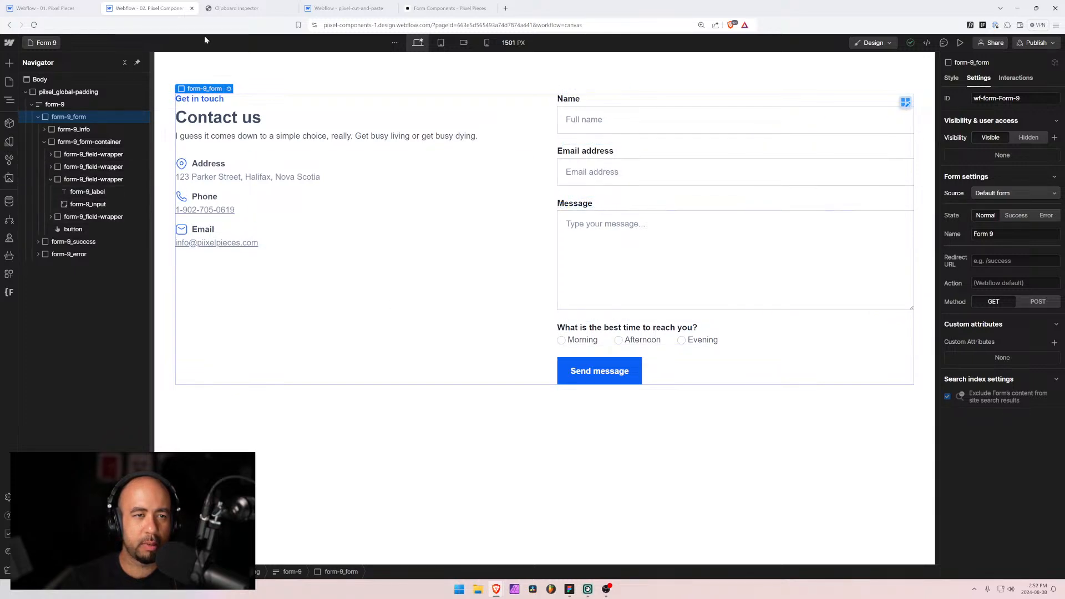
# Step: Look through the open project tabs and return to the component project's Form 9
pyautogui.click(255, 8)
pyautogui.click(167, 8)
pyautogui.click(462, 8)
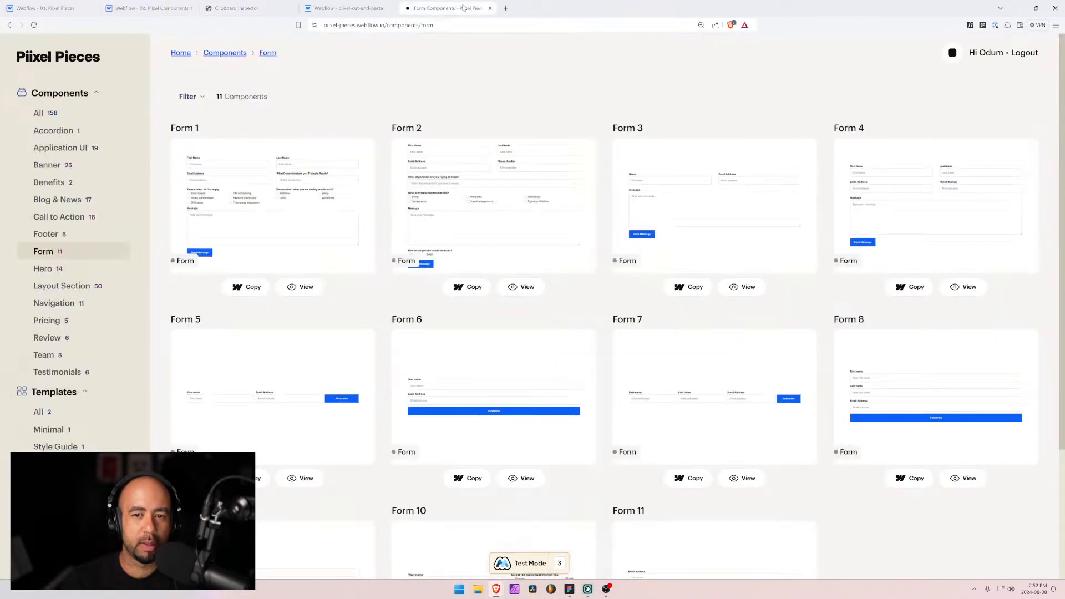
pyautogui.click(387, 9)
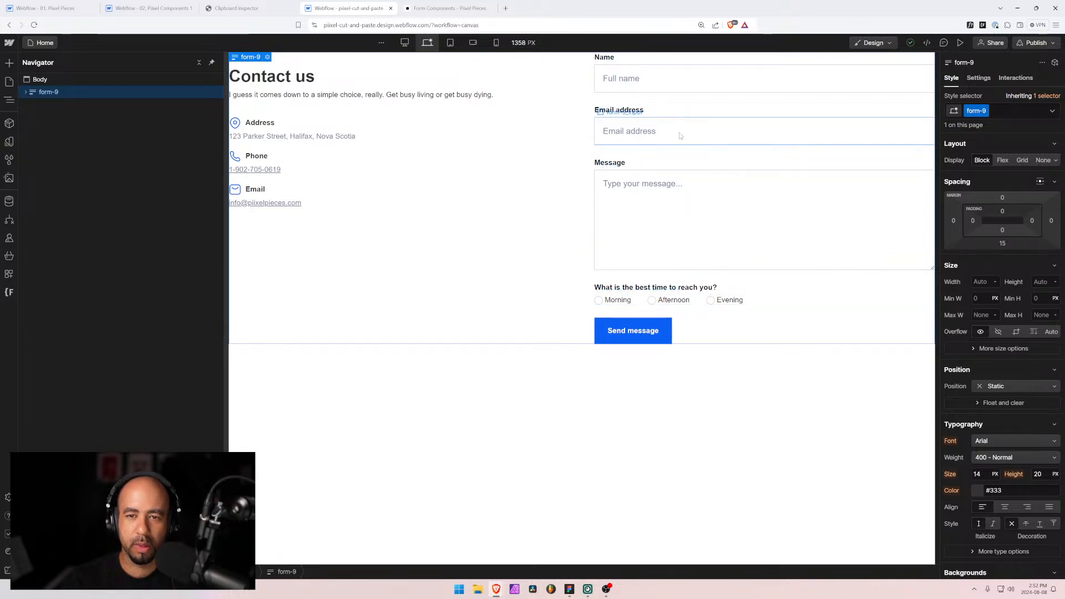
pyautogui.click(27, 6)
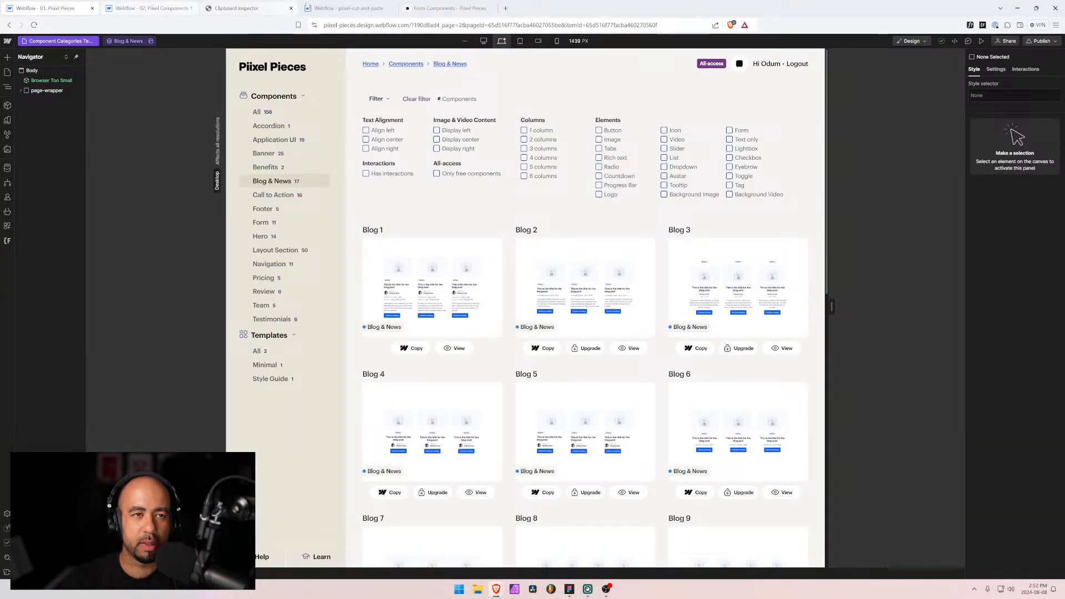
pyautogui.click(349, 8)
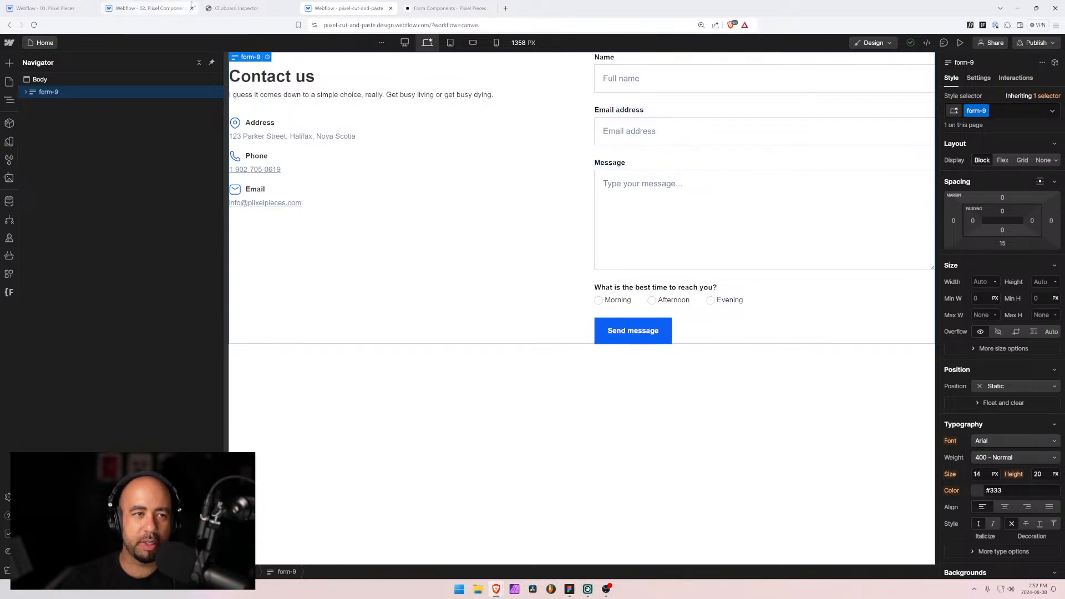
pyautogui.click(151, 9)
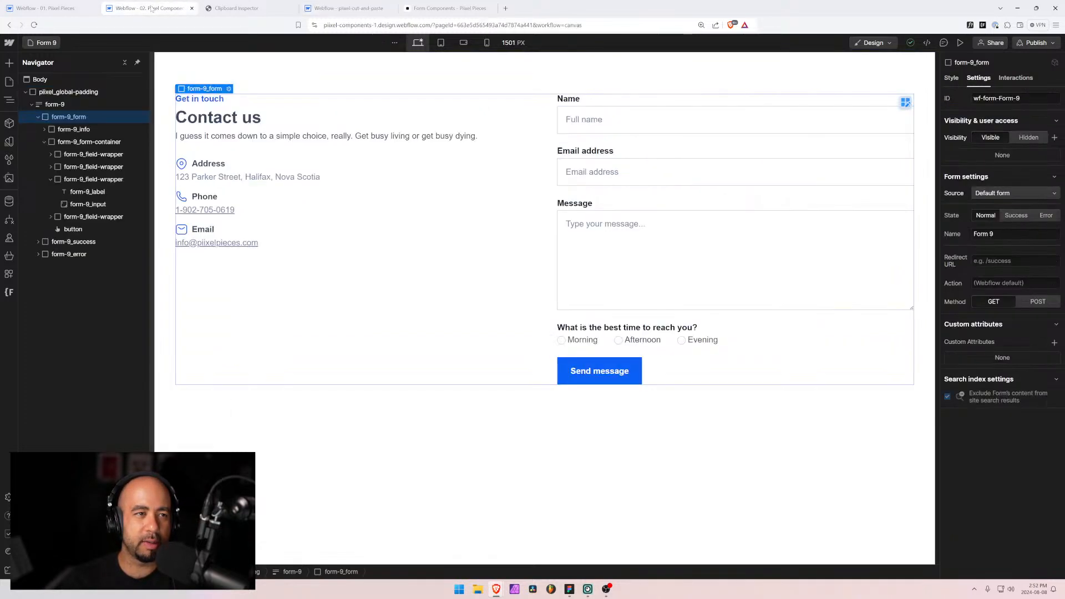
# Step: Open the Form 7 page and select its 'What is this about?' topic field-wrapper
pyautogui.click(45, 43)
pyautogui.write('f')
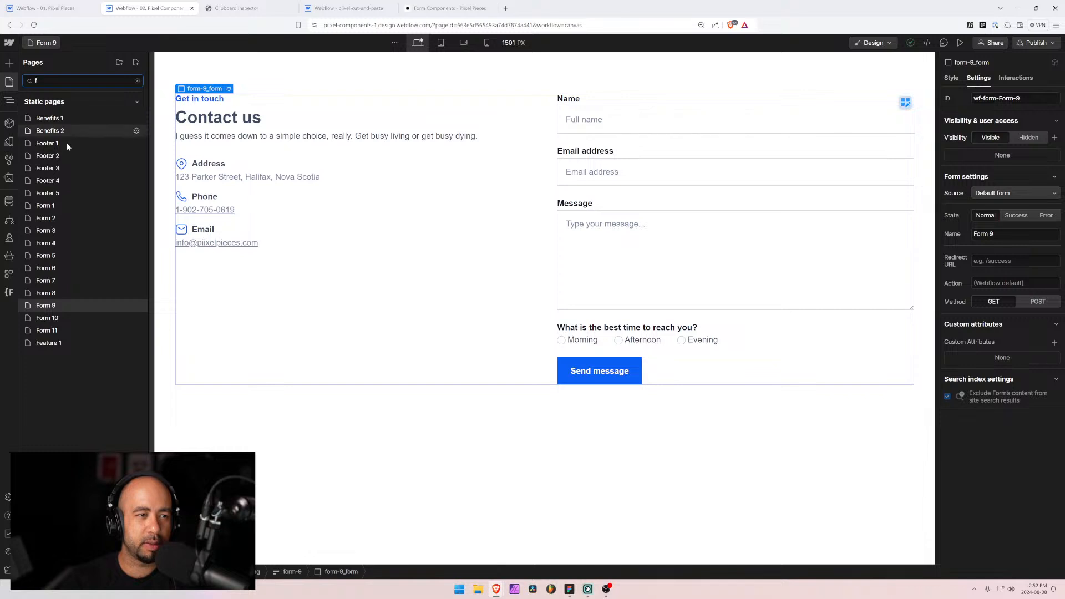
pyautogui.click(62, 282)
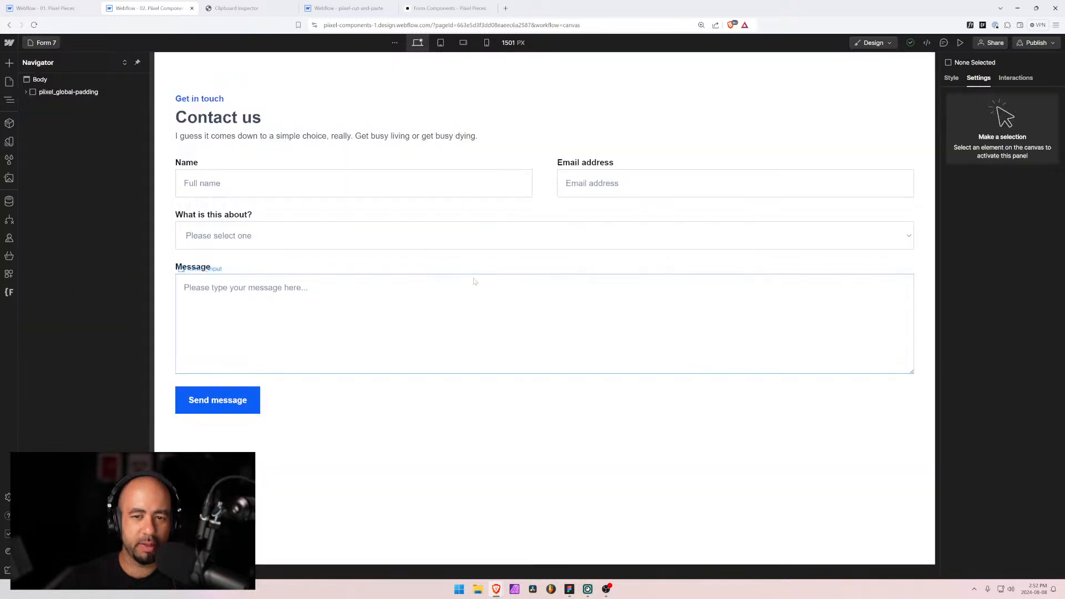
pyautogui.click(264, 223)
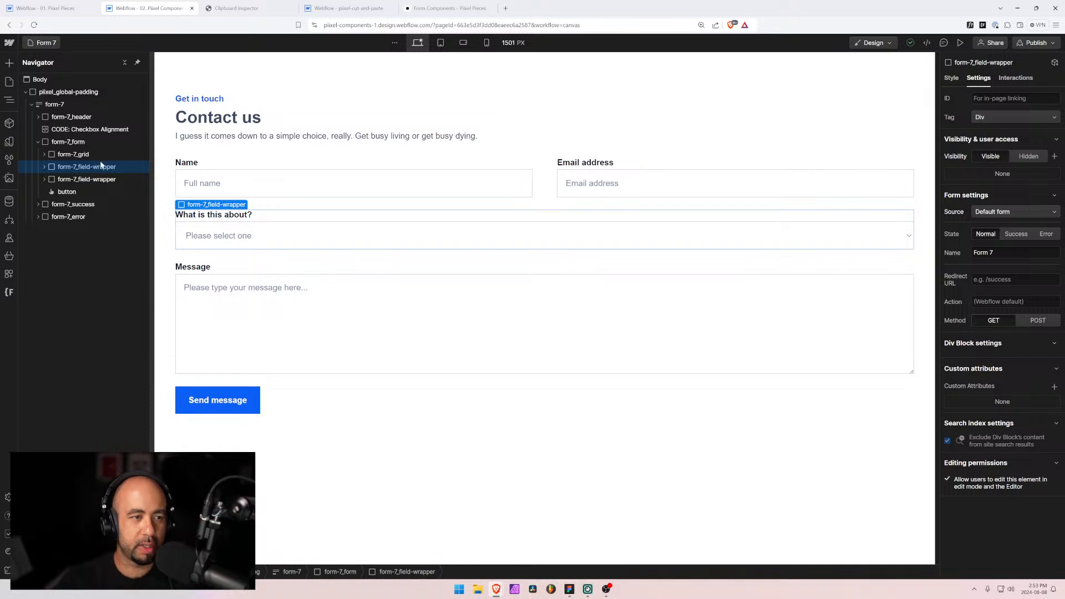
pyautogui.click(338, 9)
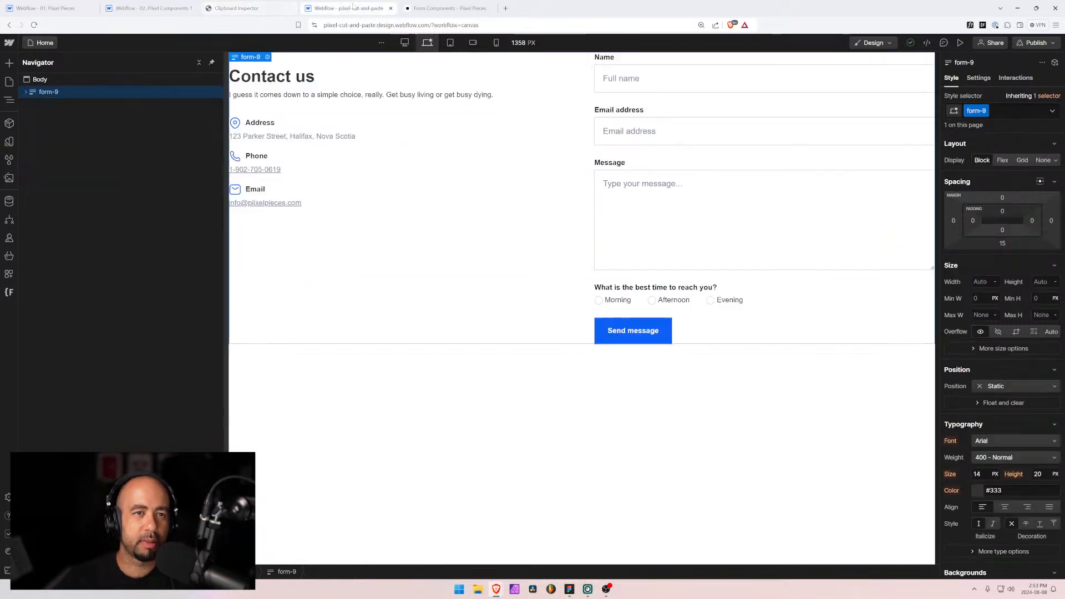
# Step: Delete form-9, remove its unused styles, and try pasting the topic field into the body
pyautogui.click(26, 92)
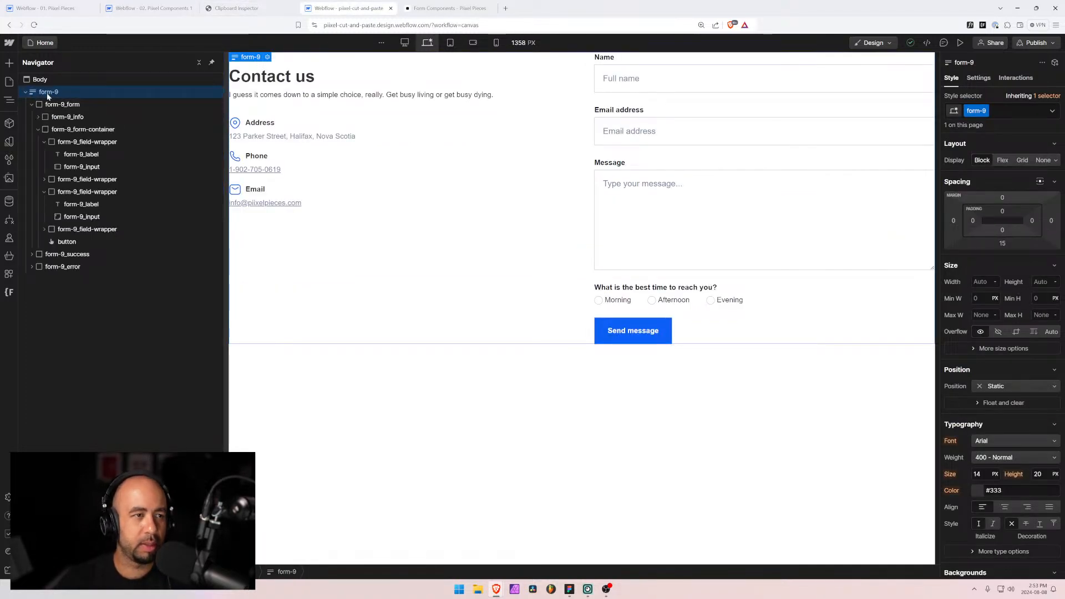
pyautogui.hotkey('ctrl', 'x')
pyautogui.click(9, 159)
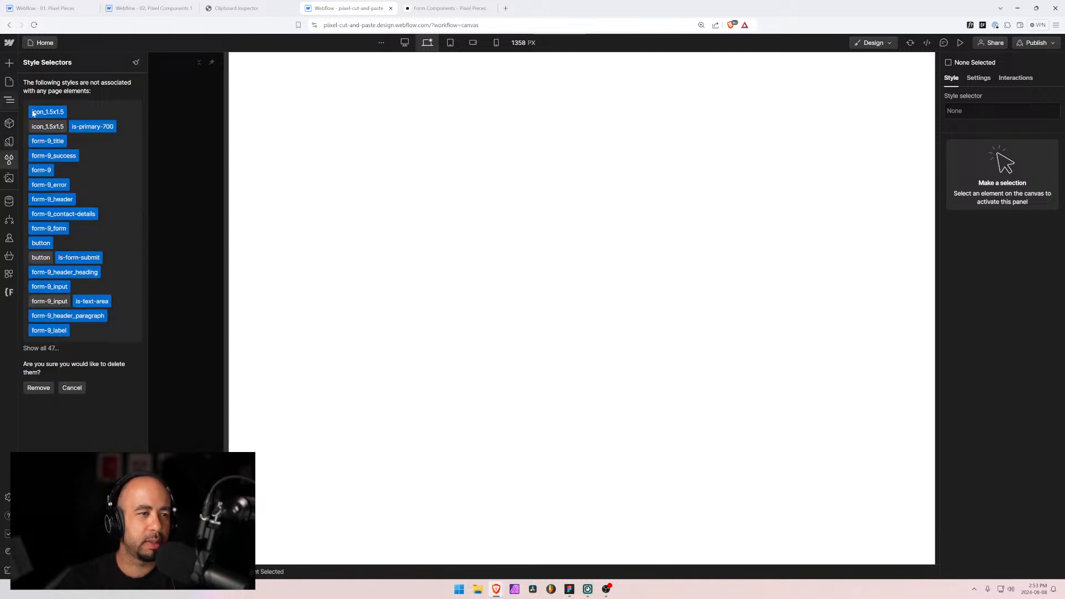
pyautogui.click(39, 387)
pyautogui.press('z')
pyautogui.click(34, 84)
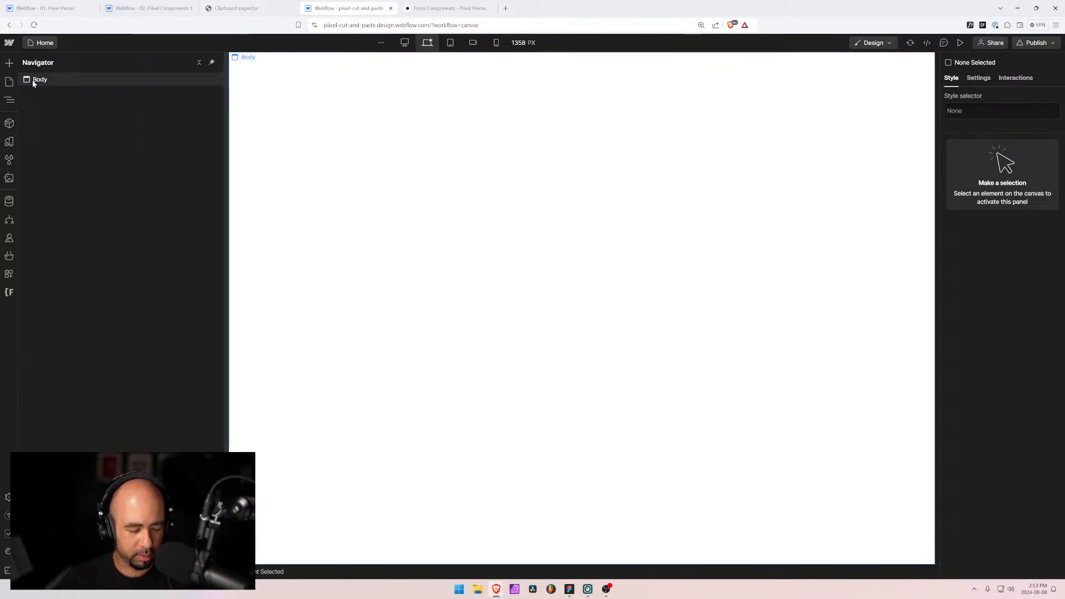
pyautogui.hotkey('ctrl', 'v')
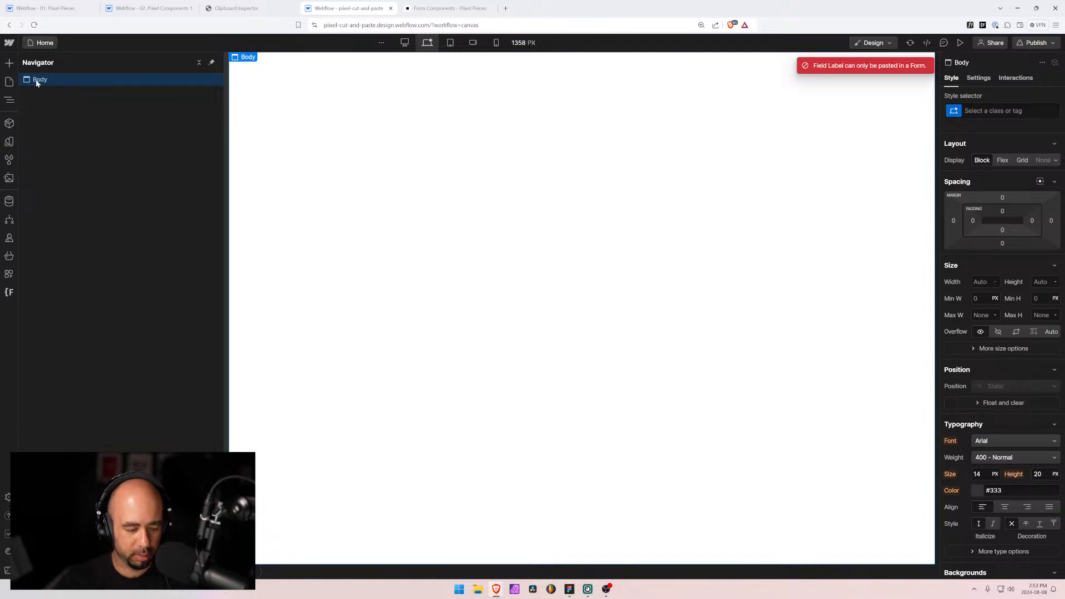
pyautogui.hotkey('ctrl', 'v')
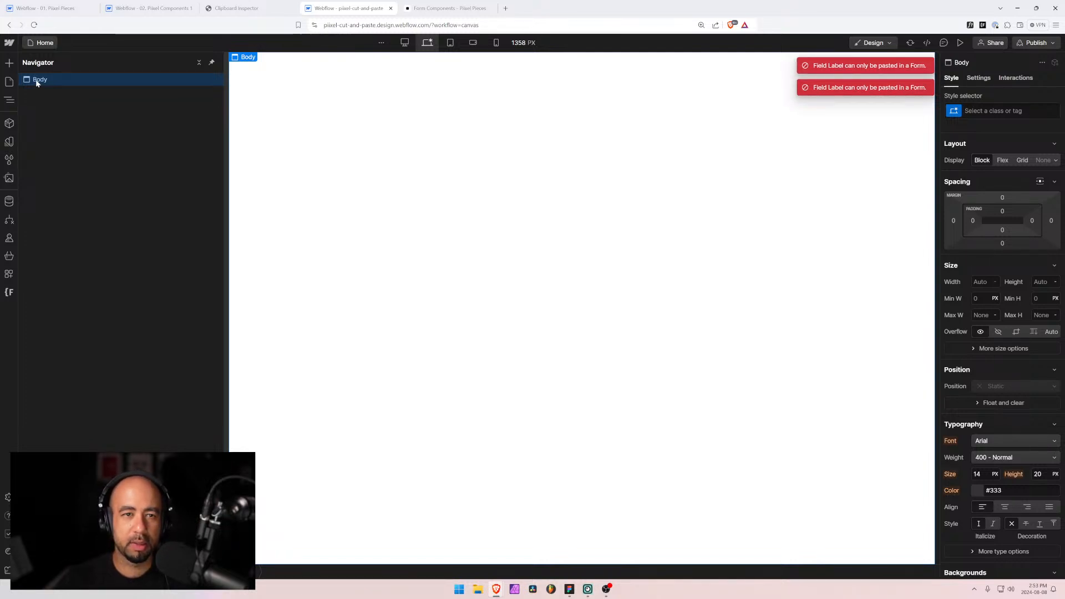
# Step: Insert a Form Block via Quick Find and paste the topic field into its form
pyautogui.hotkey('ctrl', 'e')
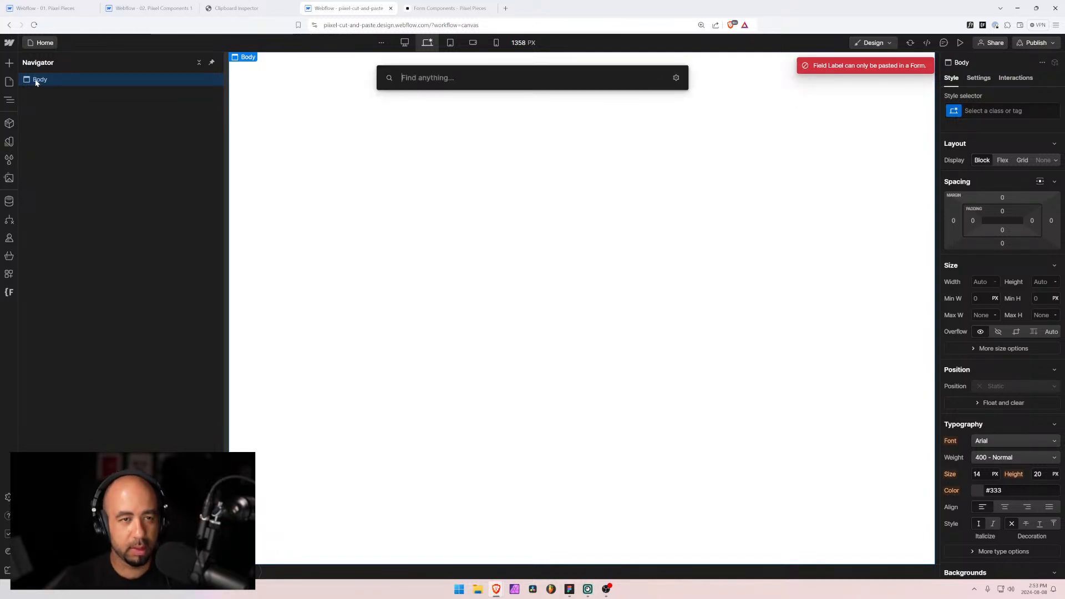
pyautogui.write('form')
pyautogui.press('Return')
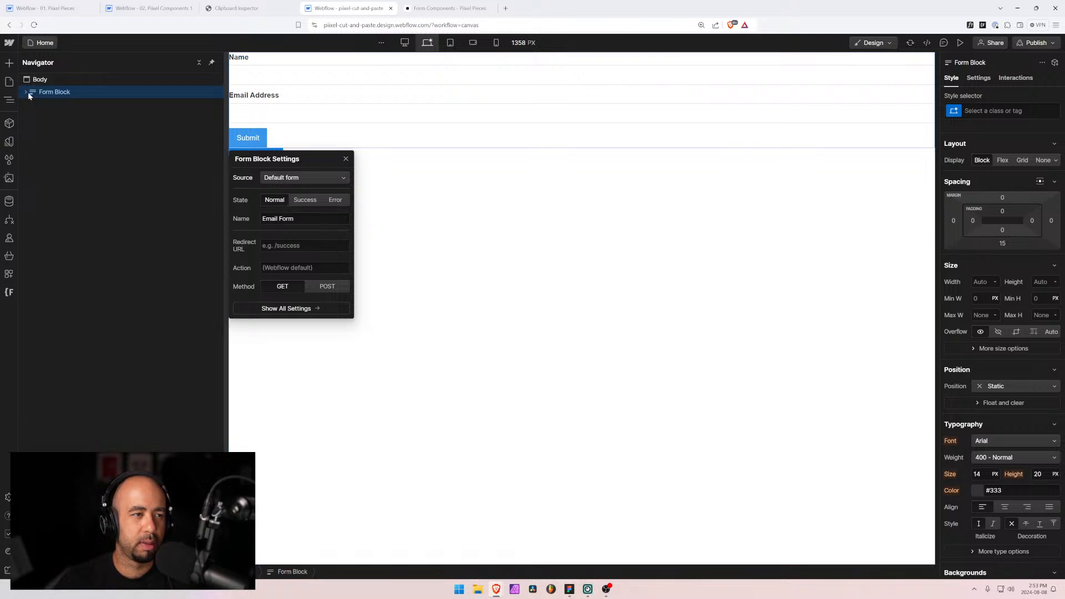
pyautogui.click(25, 91)
pyautogui.click(32, 104)
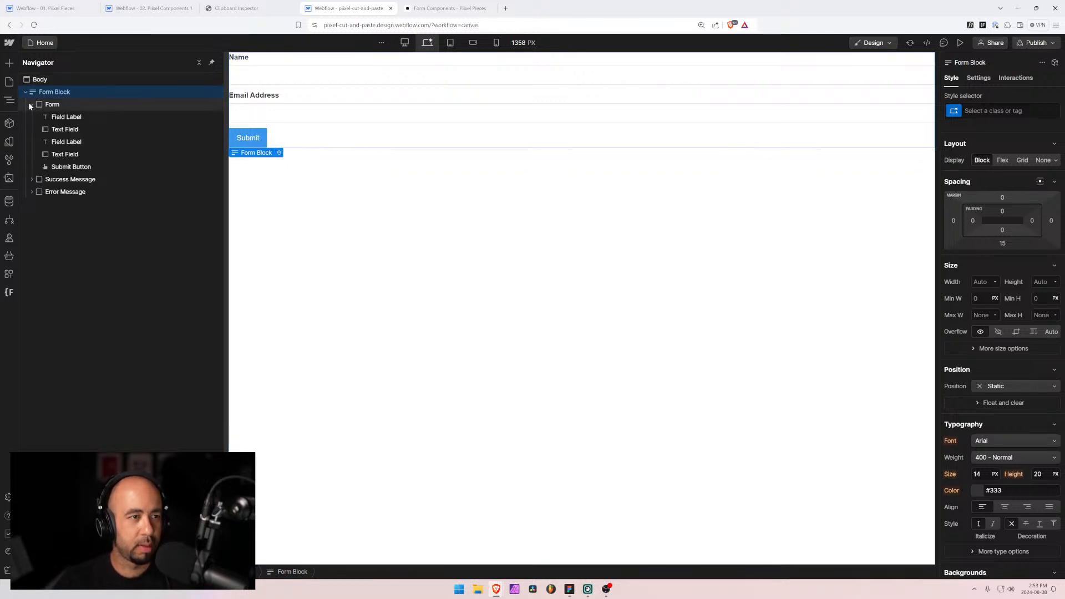
pyautogui.click(29, 103)
pyautogui.hotkey('ctrl', 'v')
pyautogui.click(75, 180)
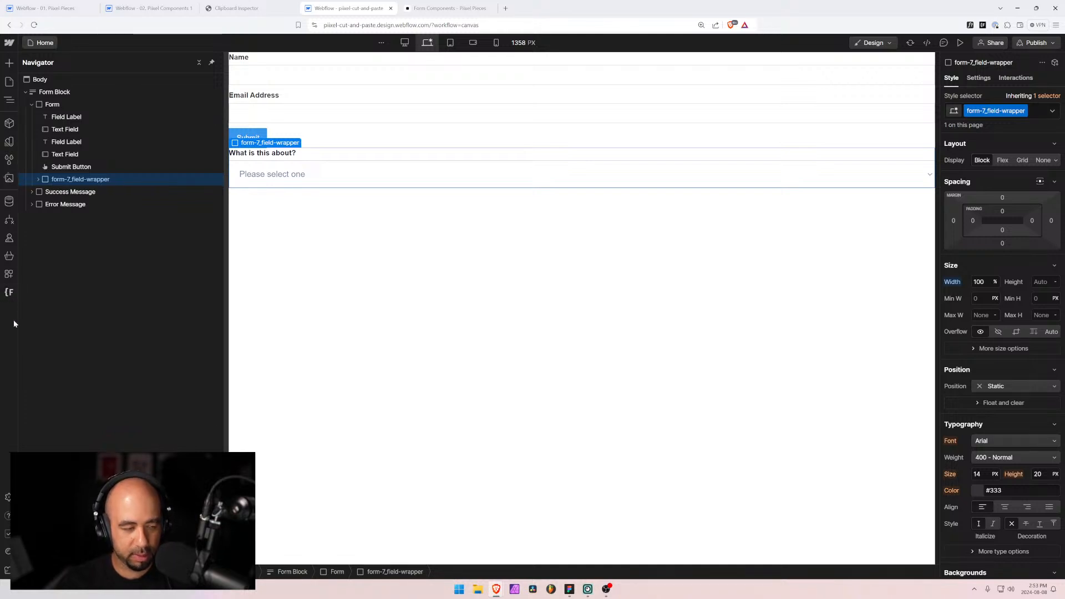
pyautogui.click(9, 293)
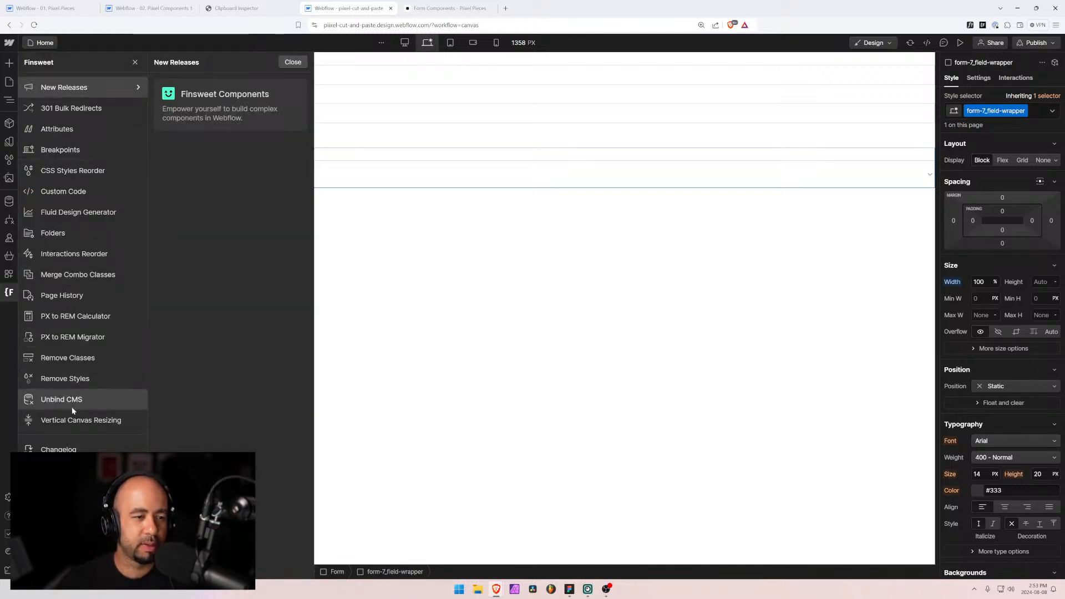
# Step: Rename the form-7 class folder to form-9 in Finsweet Folders, save, and reload to confirm
pyautogui.click(75, 229)
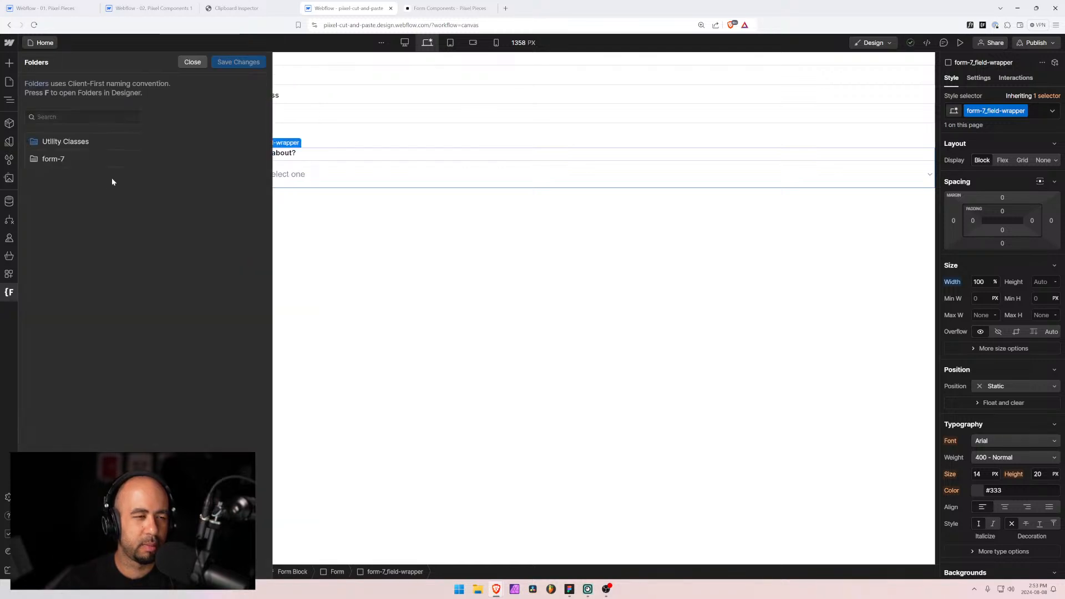
pyautogui.click(134, 158)
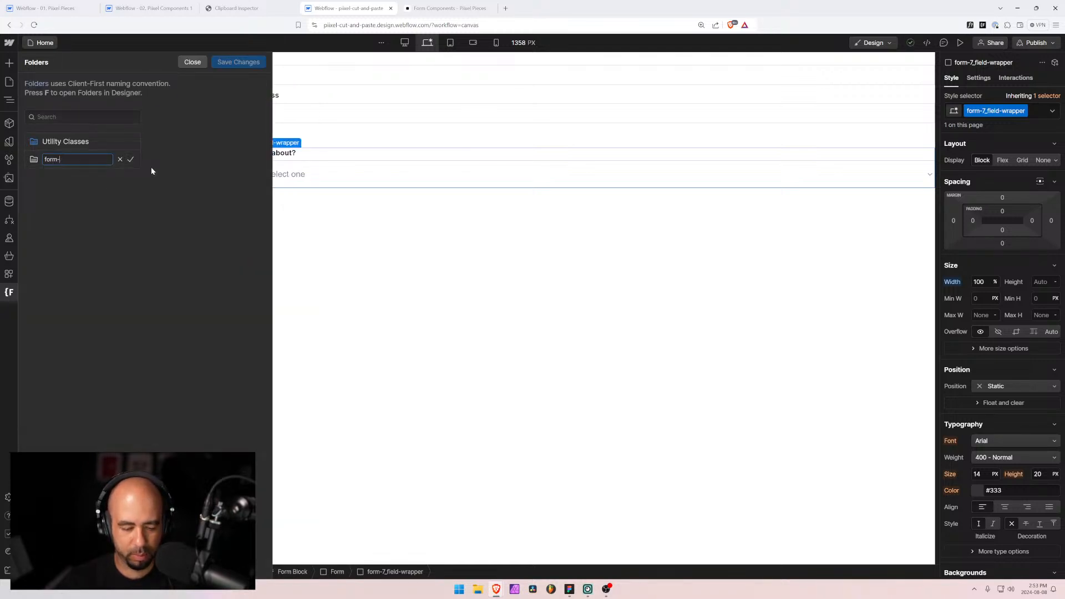
pyautogui.press('BackSpace')
pyautogui.write('9')
pyautogui.press('Return')
pyautogui.click(238, 62)
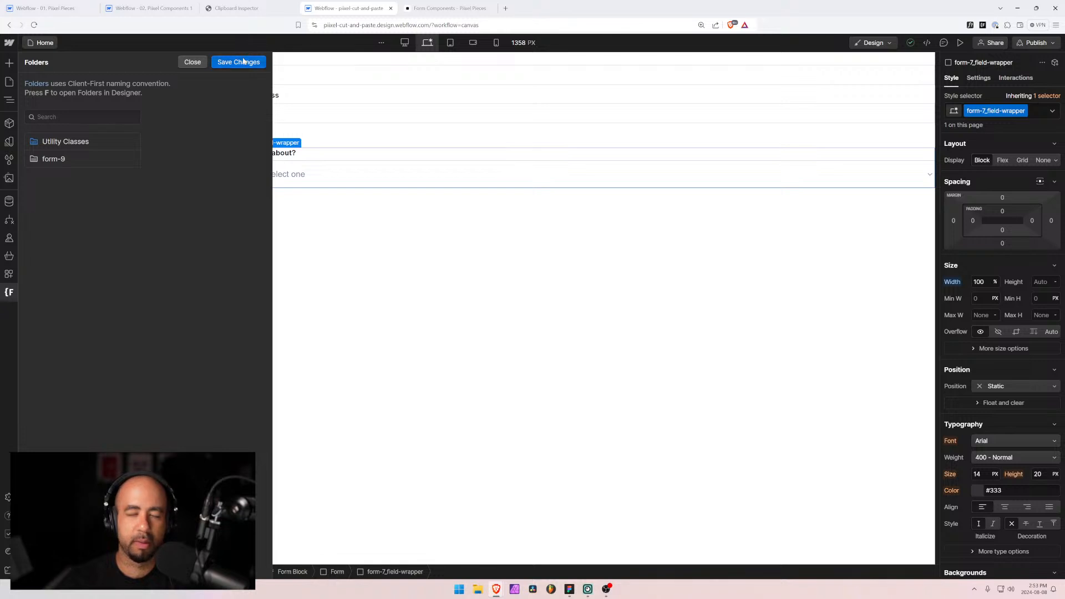
pyautogui.click(629, 340)
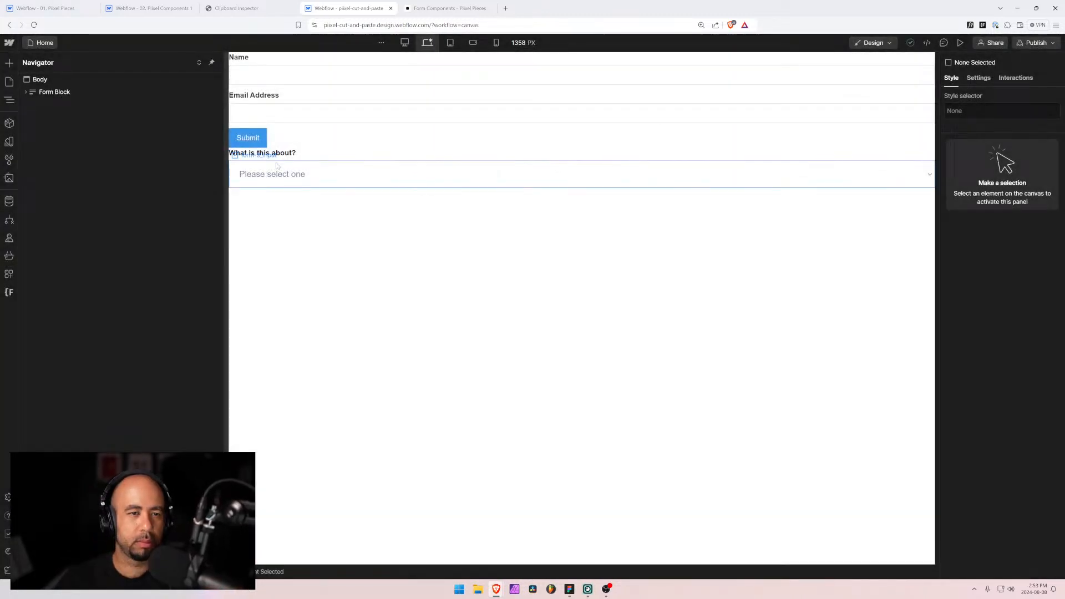
pyautogui.click(266, 153)
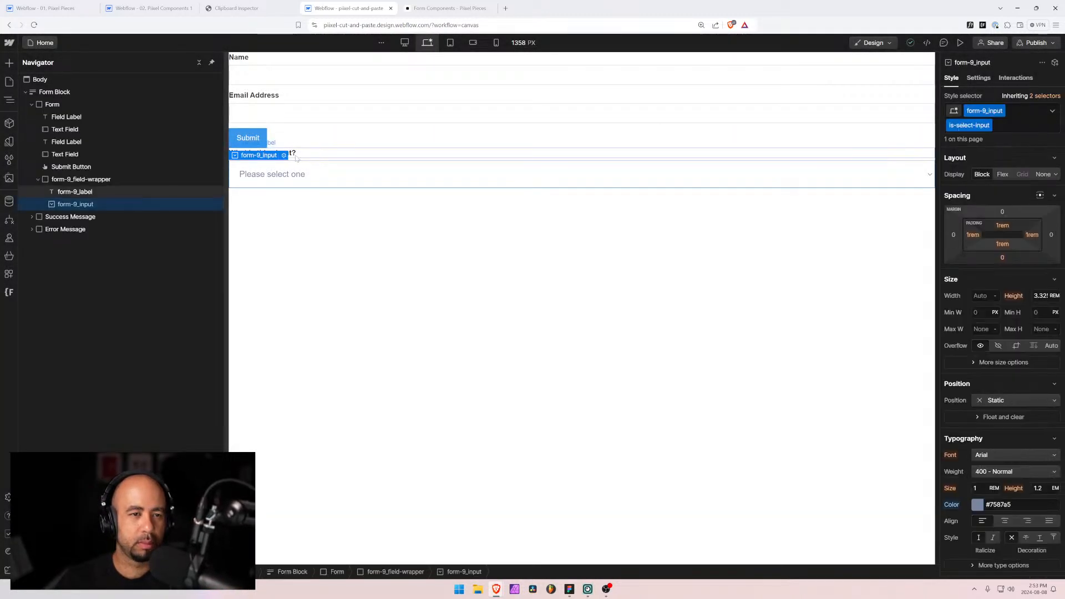
pyautogui.click(102, 180)
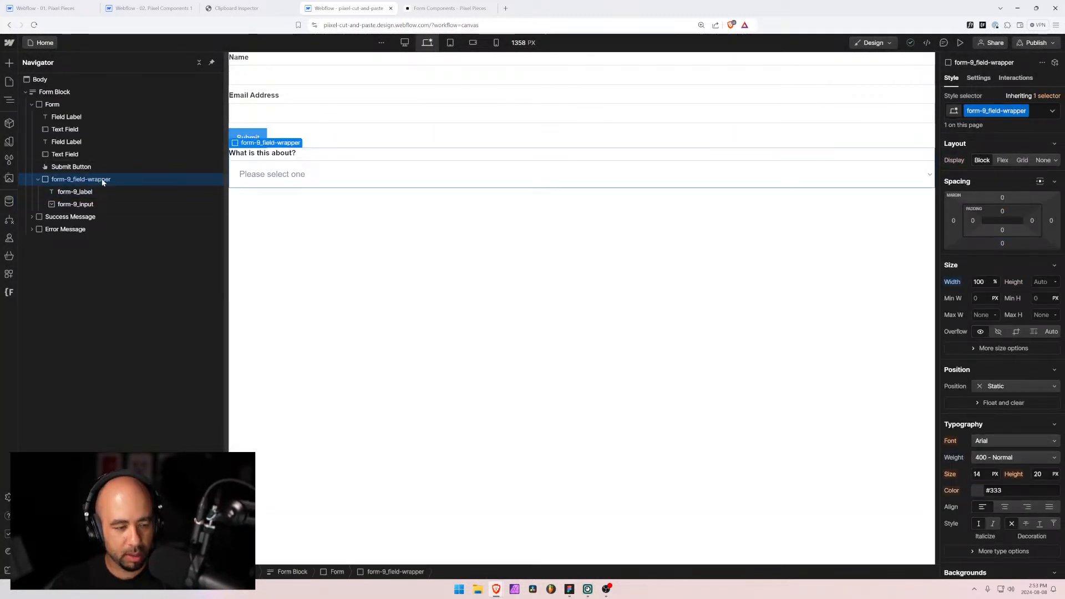
pyautogui.click(119, 9)
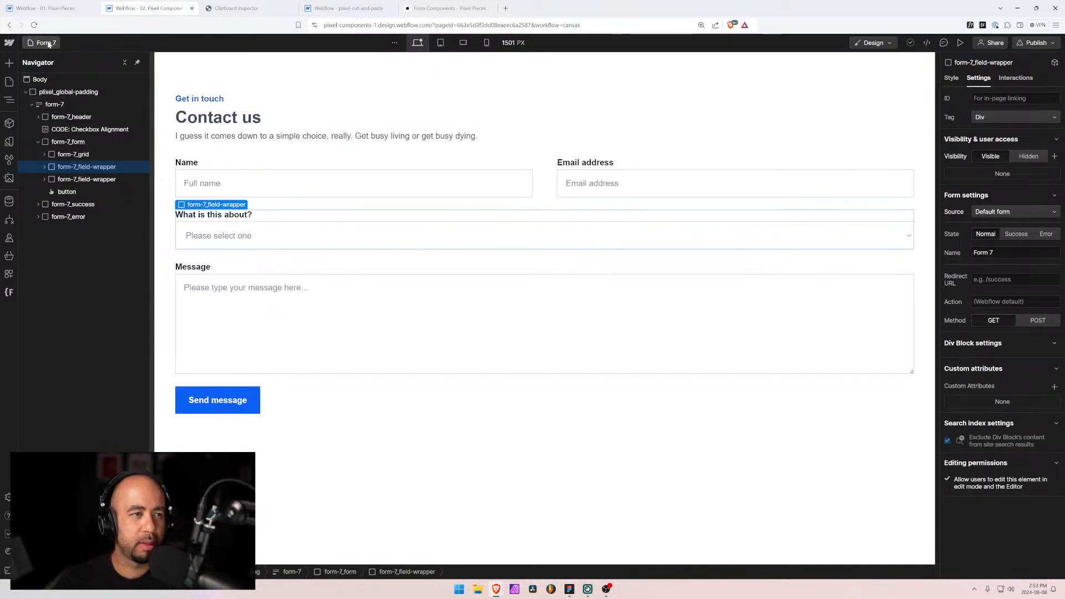
# Step: Open the Form 9 page and paste the topic field into its form container
pyautogui.click(45, 43)
pyautogui.click(61, 80)
pyautogui.write('f')
pyautogui.click(49, 306)
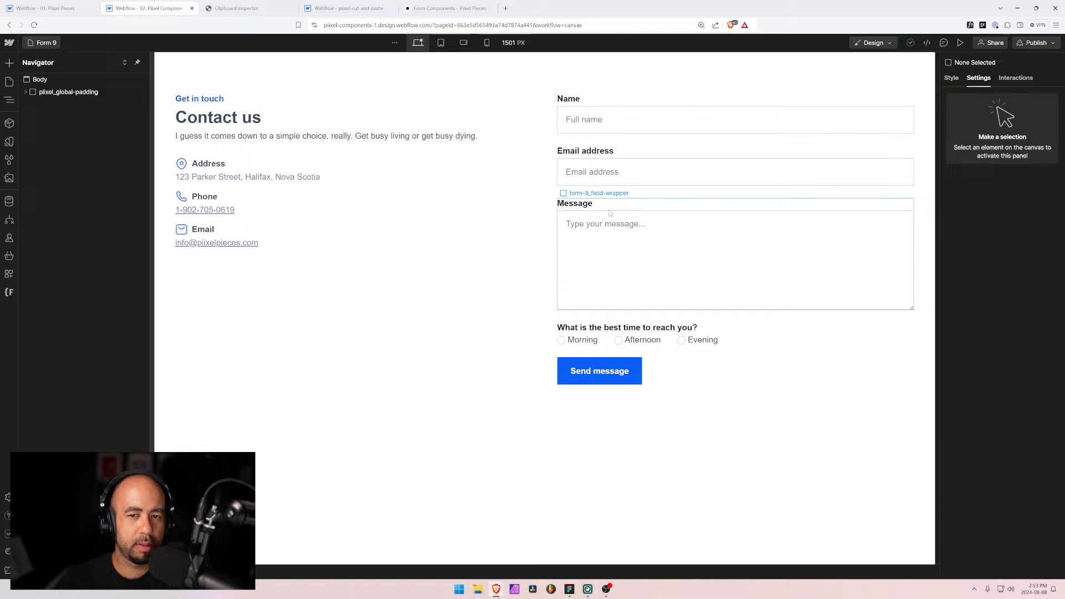
pyautogui.click(611, 207)
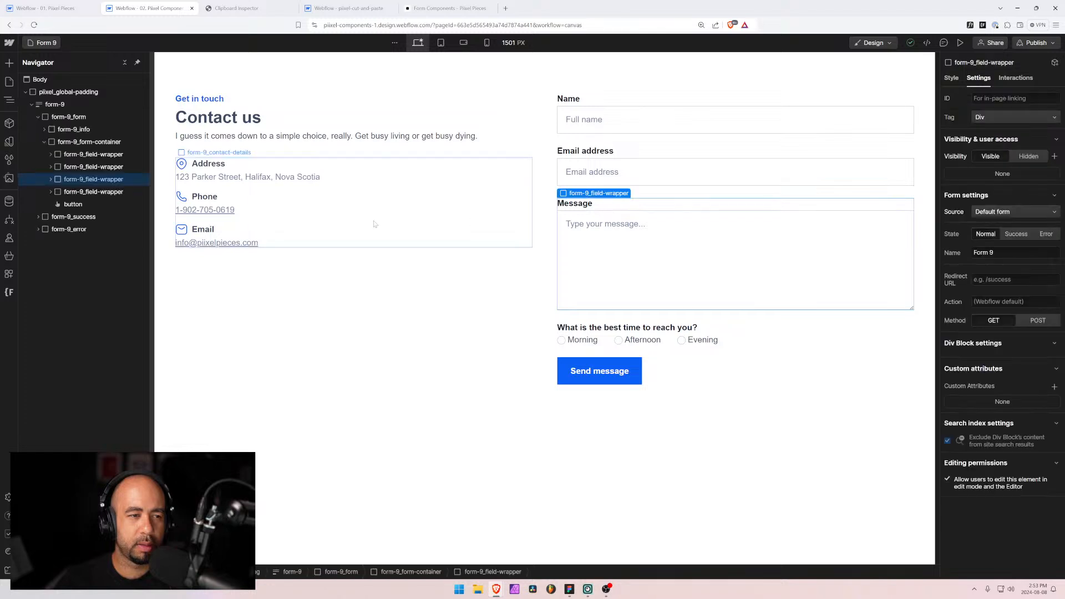
pyautogui.click(73, 142)
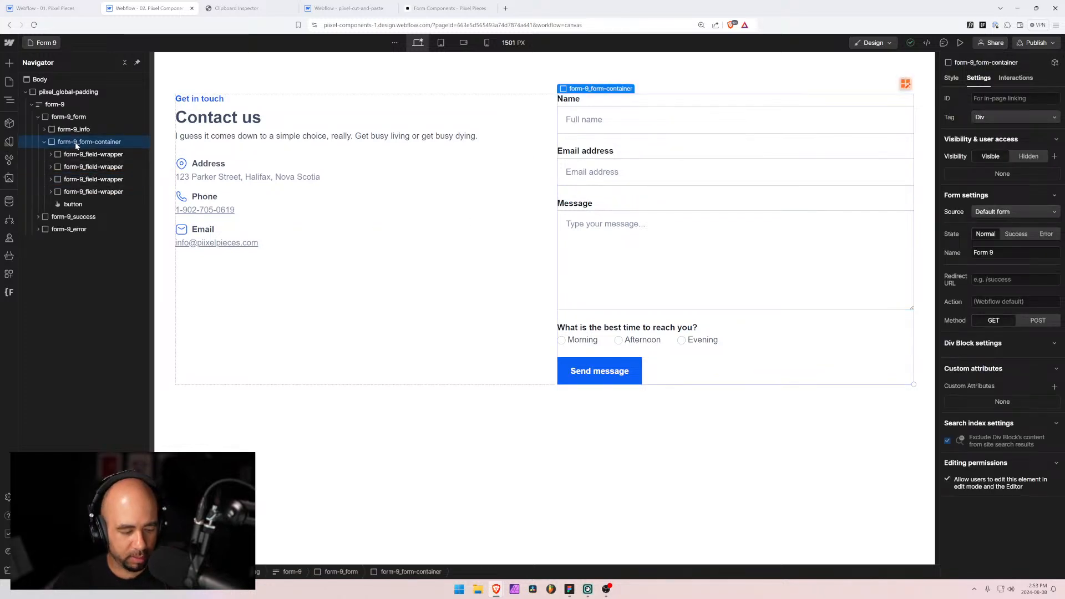
pyautogui.hotkey('ctrl', 'v')
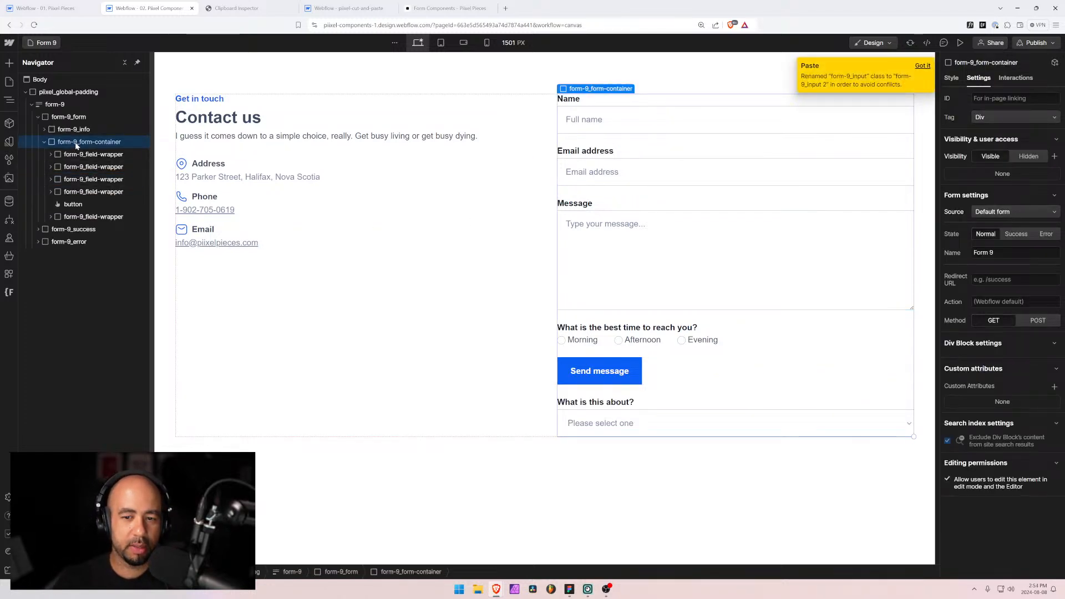
# Step: Drag the topic field-wrapper to sit just below the Email address field
pyautogui.click(80, 217)
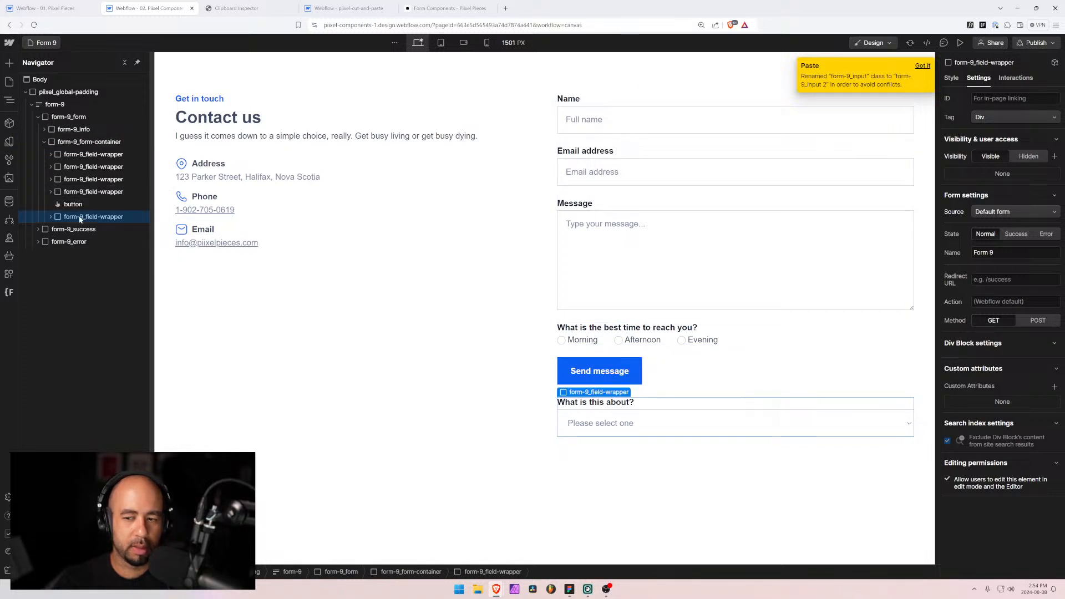
pyautogui.moveTo(80, 219); pyautogui.dragTo(79, 177)
pyautogui.click(51, 205)
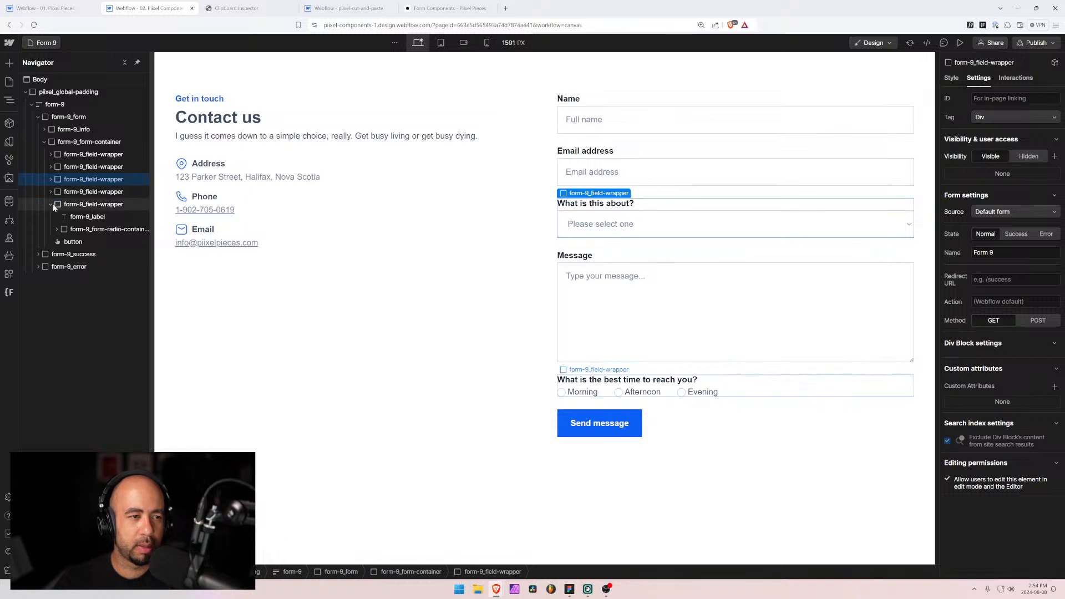
pyautogui.click(51, 204)
pyautogui.click(51, 179)
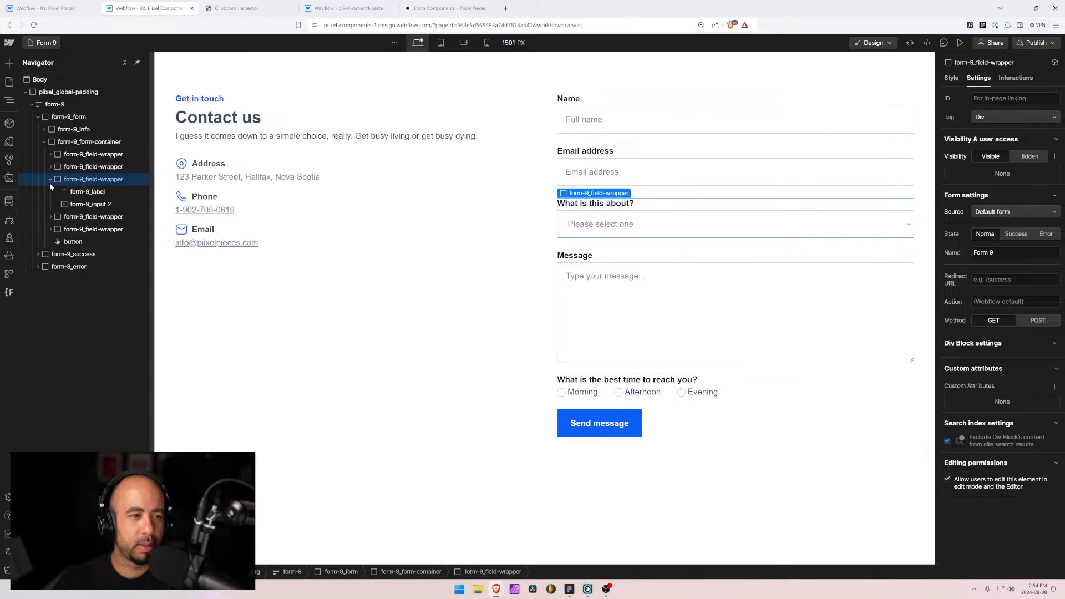
# Step: Change the dropdown's Select Field Name to Form 9 Selection
pyautogui.click(78, 204)
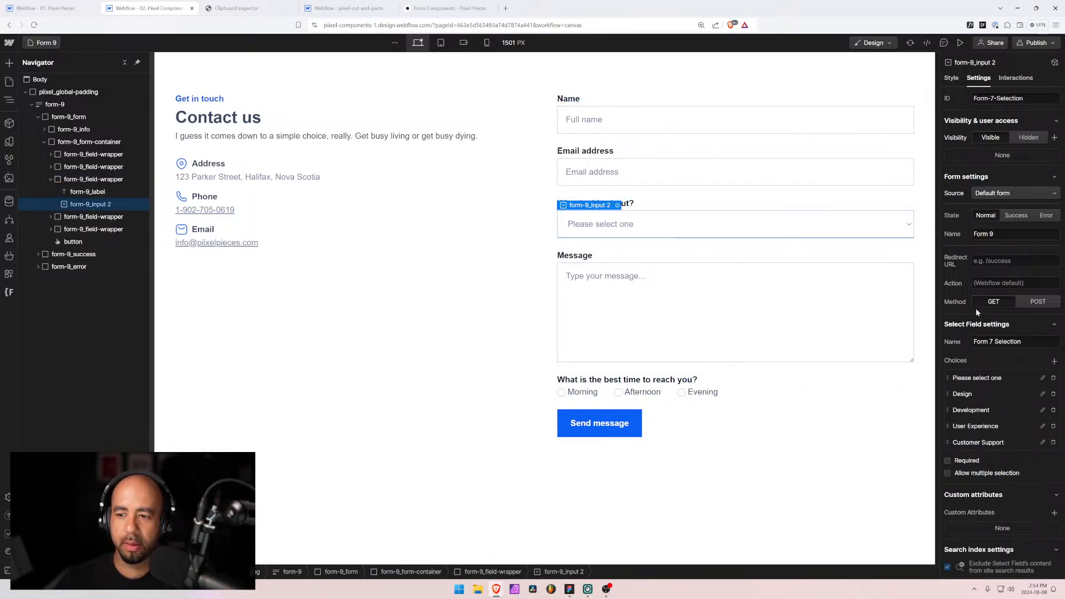
pyautogui.doubleClick(991, 341)
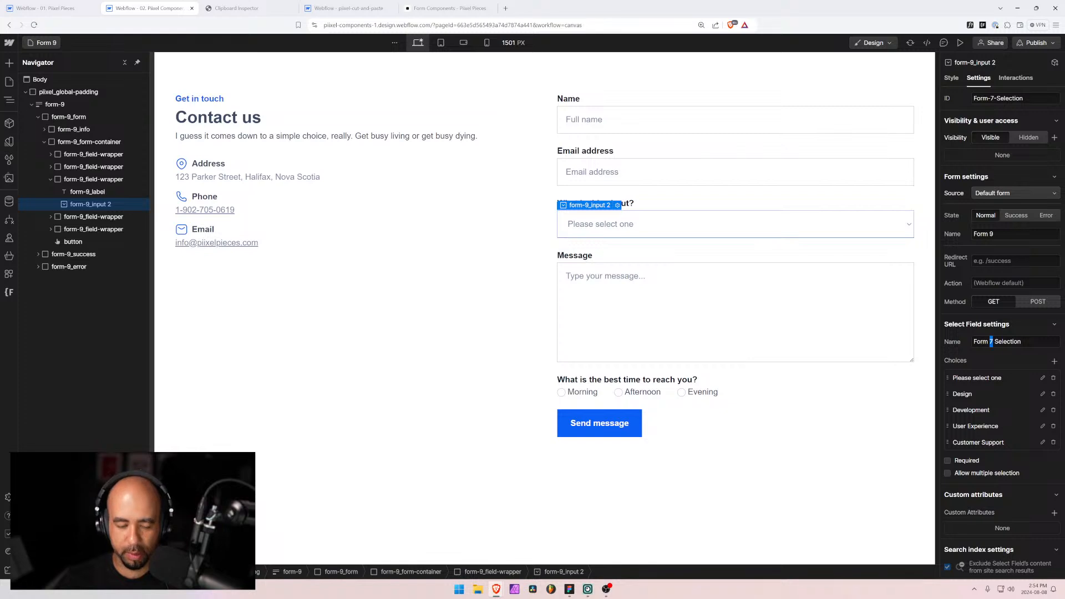
pyautogui.write('9')
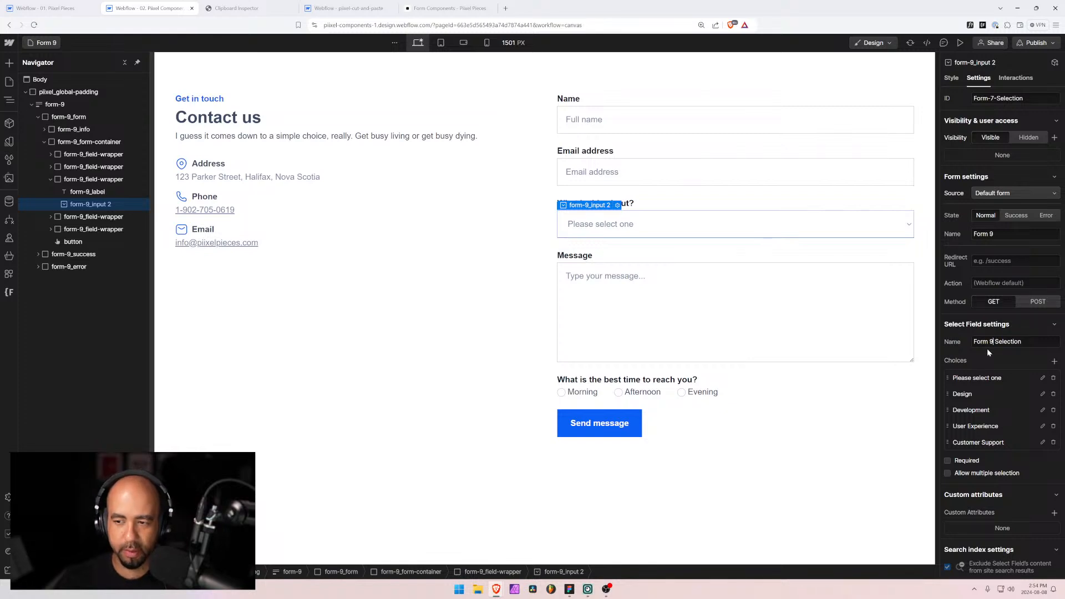
pyautogui.click(1027, 325)
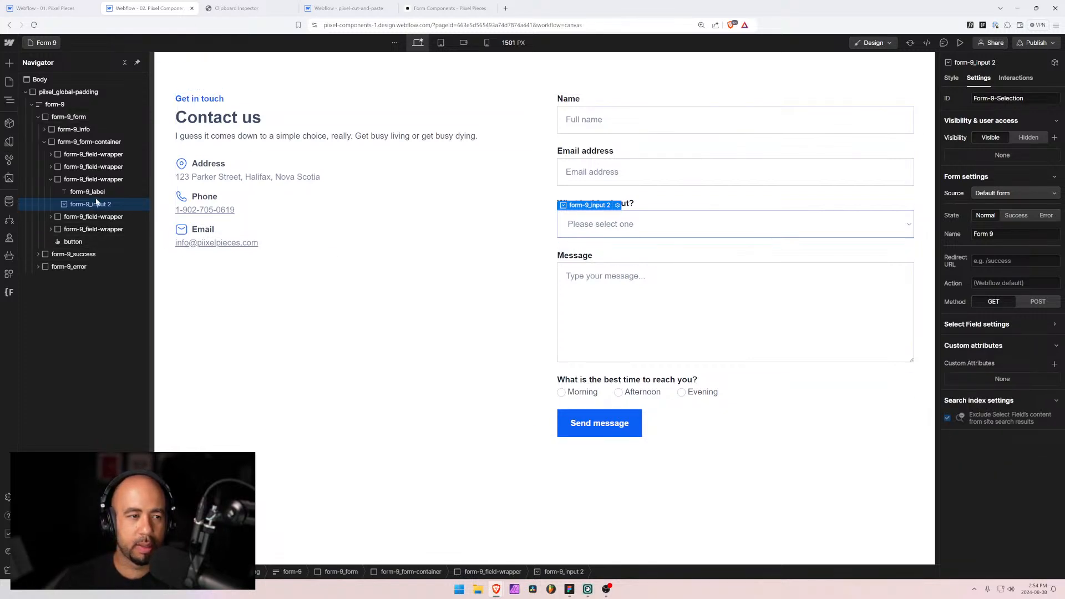
# Step: Try the form-9_input class and is-text-area variant on the dropdown, then remove the variant
pyautogui.click(951, 77)
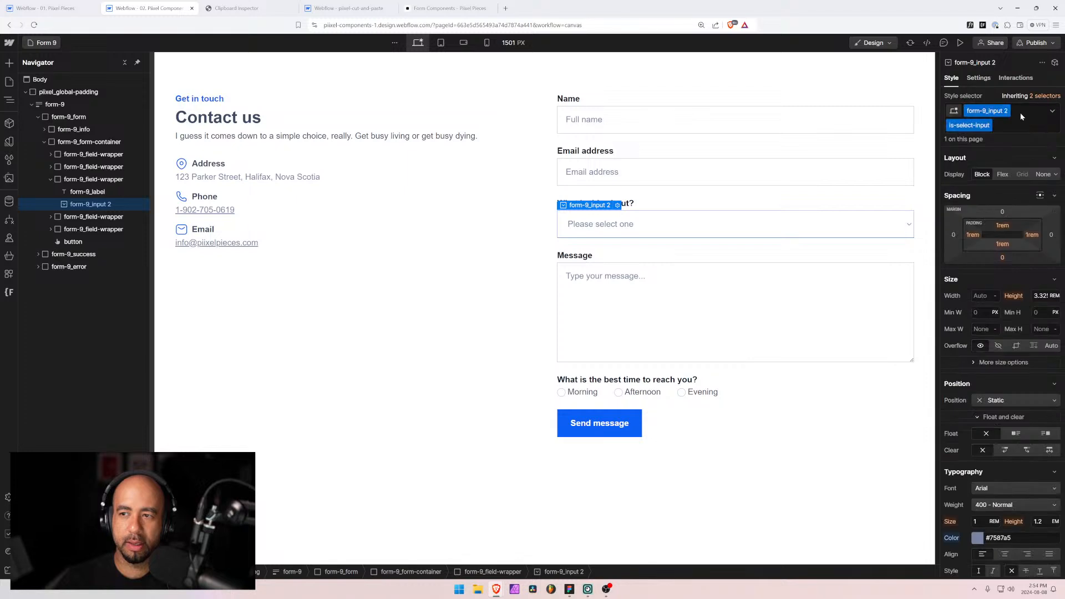
pyautogui.click(1014, 125)
pyautogui.press('BackSpace')
pyautogui.press('BackSpace')
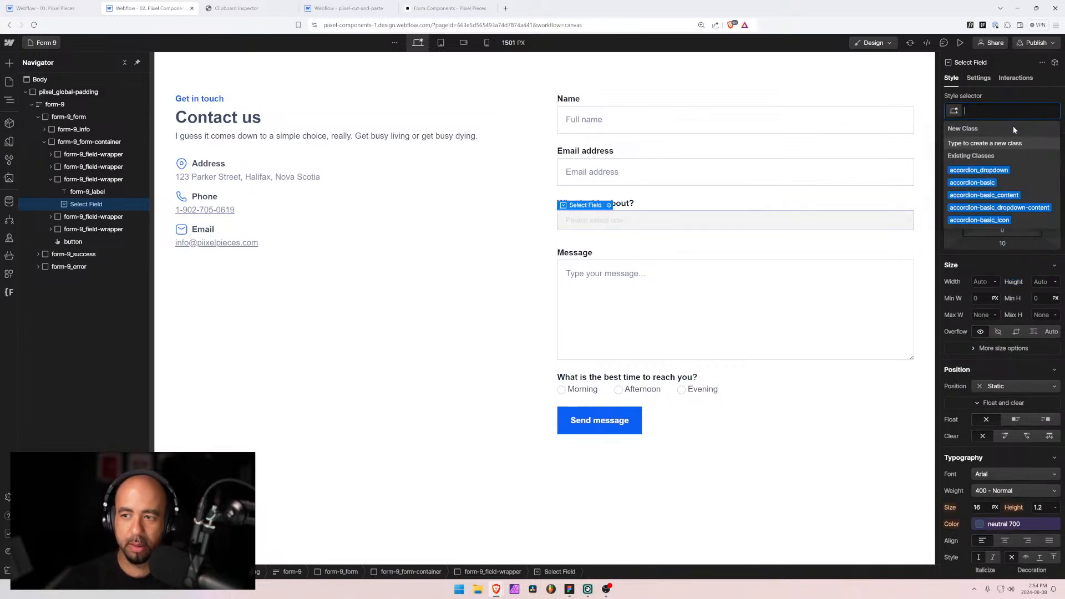
pyautogui.write('form-')
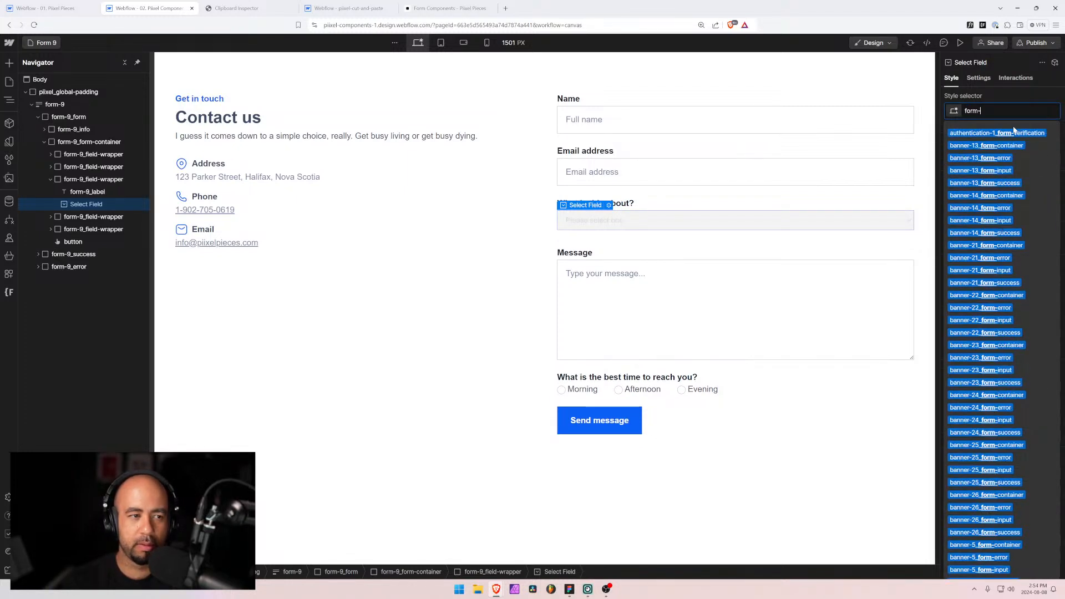
pyautogui.write('9_')
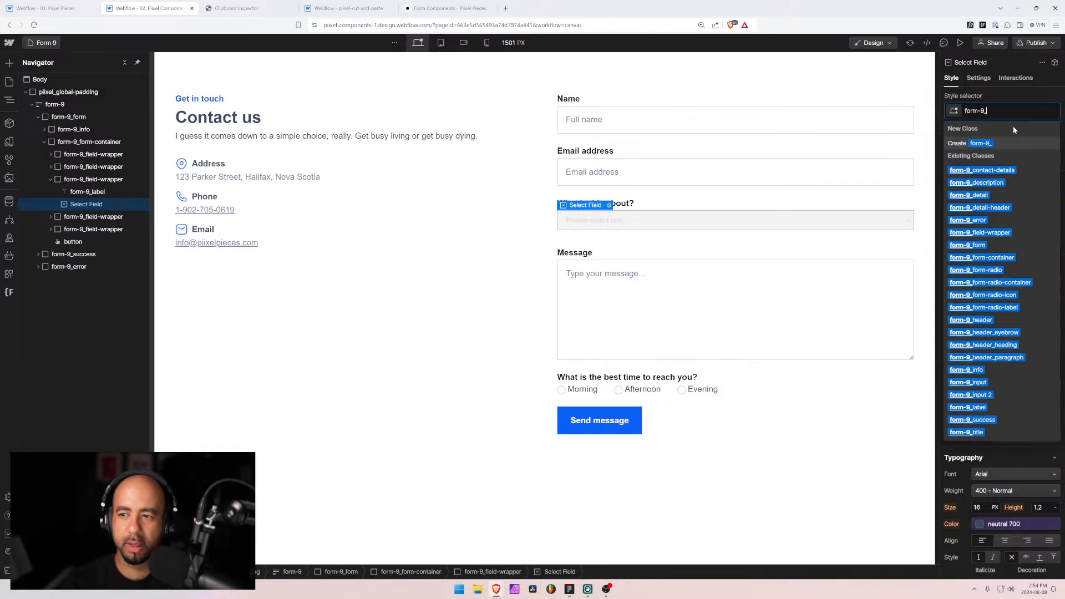
pyautogui.write('in')
pyautogui.press('Return')
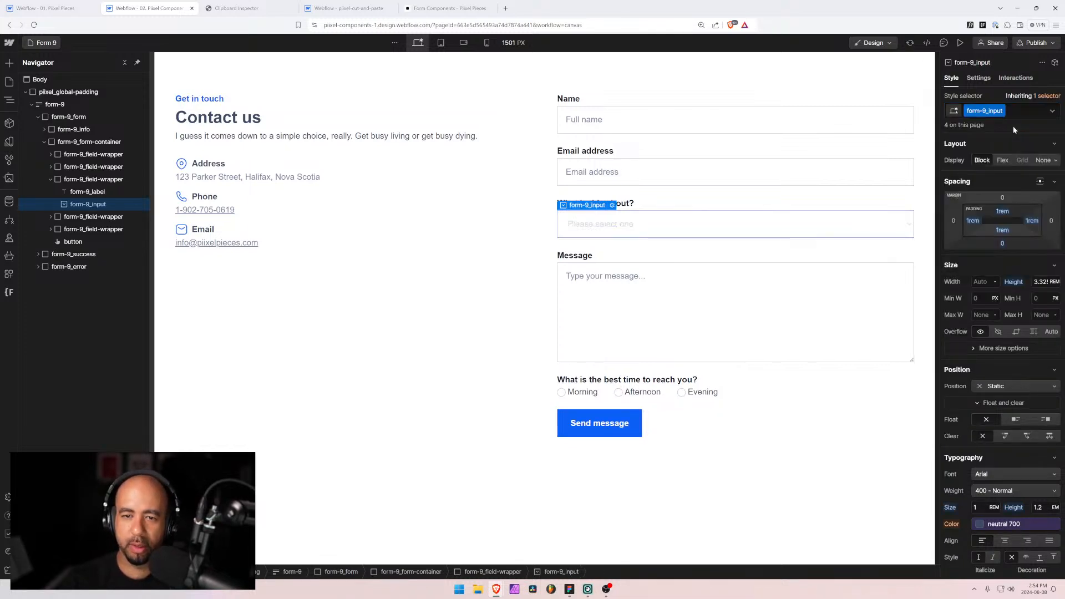
pyautogui.click(973, 174)
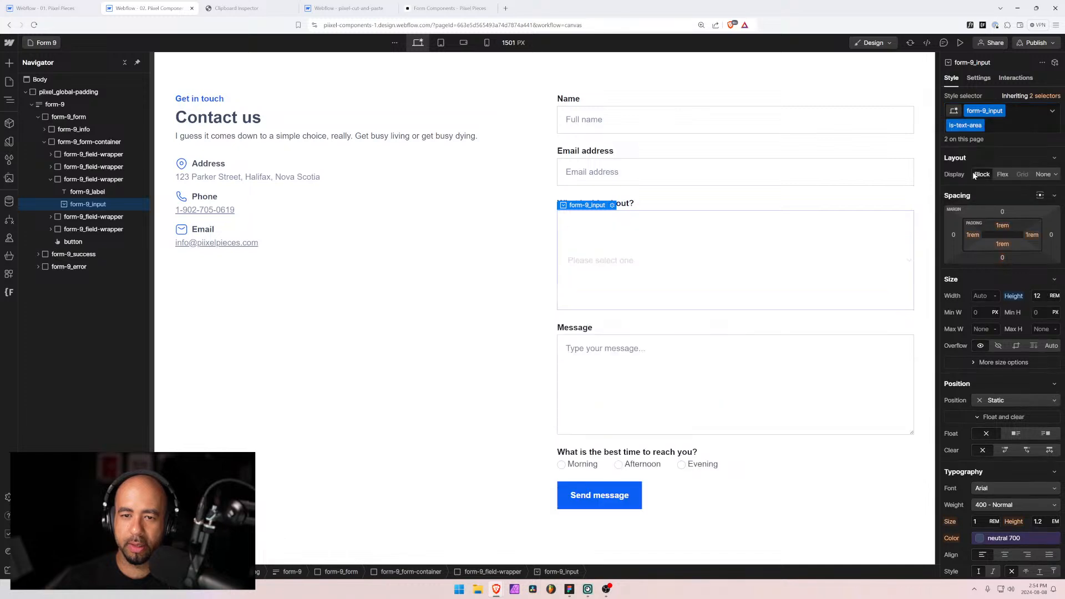
pyautogui.click(989, 127)
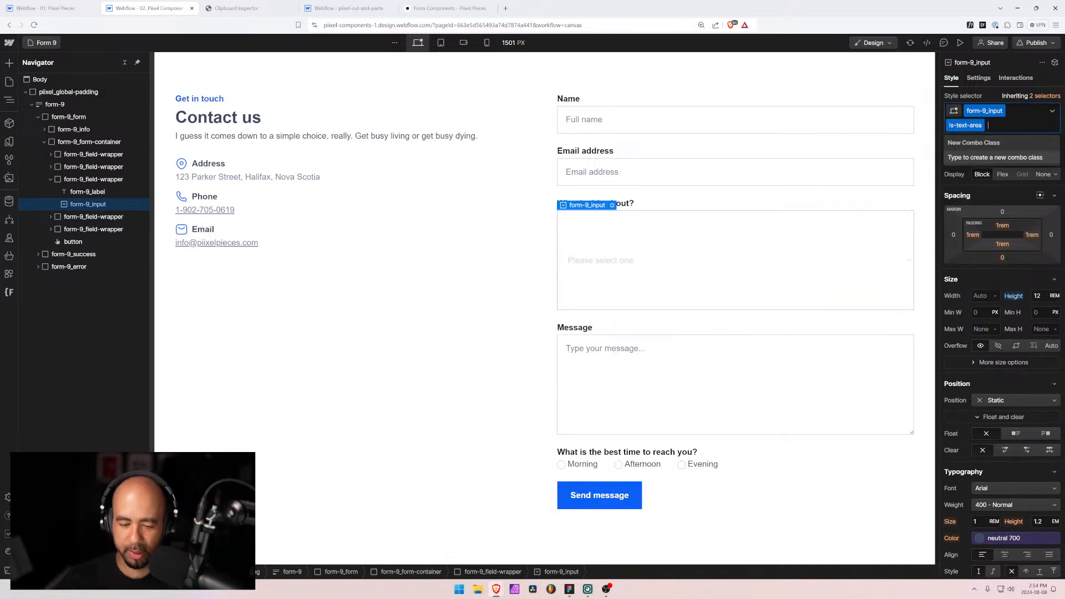
pyautogui.press('BackSpace')
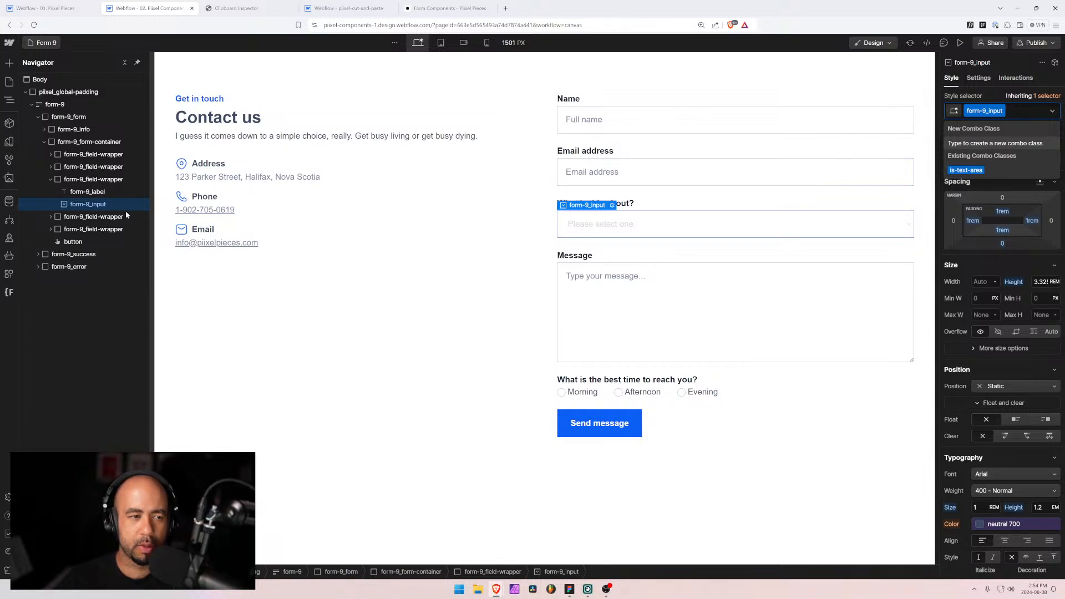
pyautogui.press('Escape')
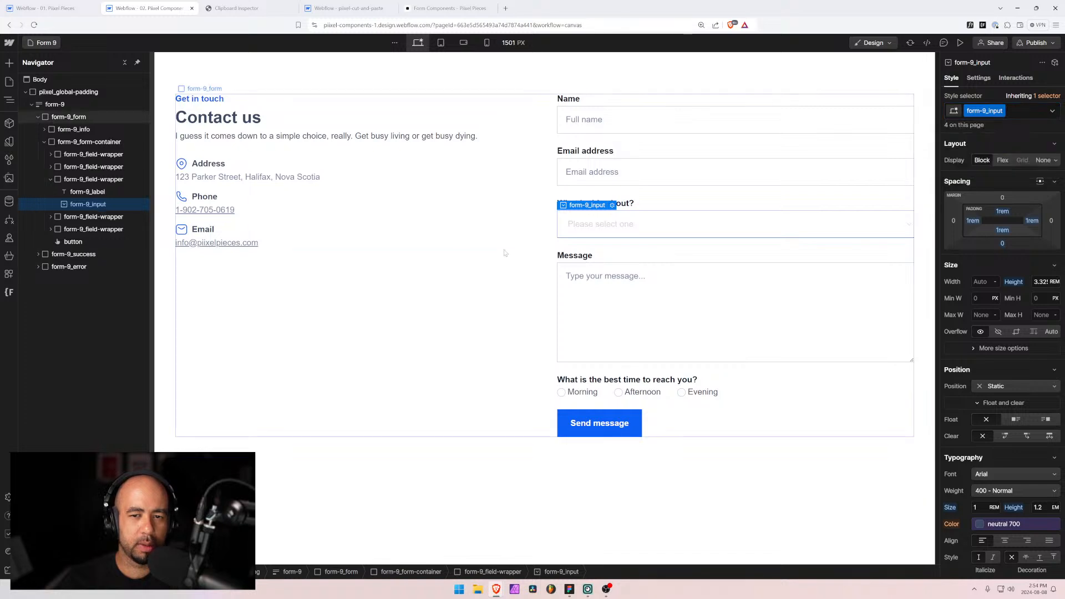
pyautogui.click(505, 253)
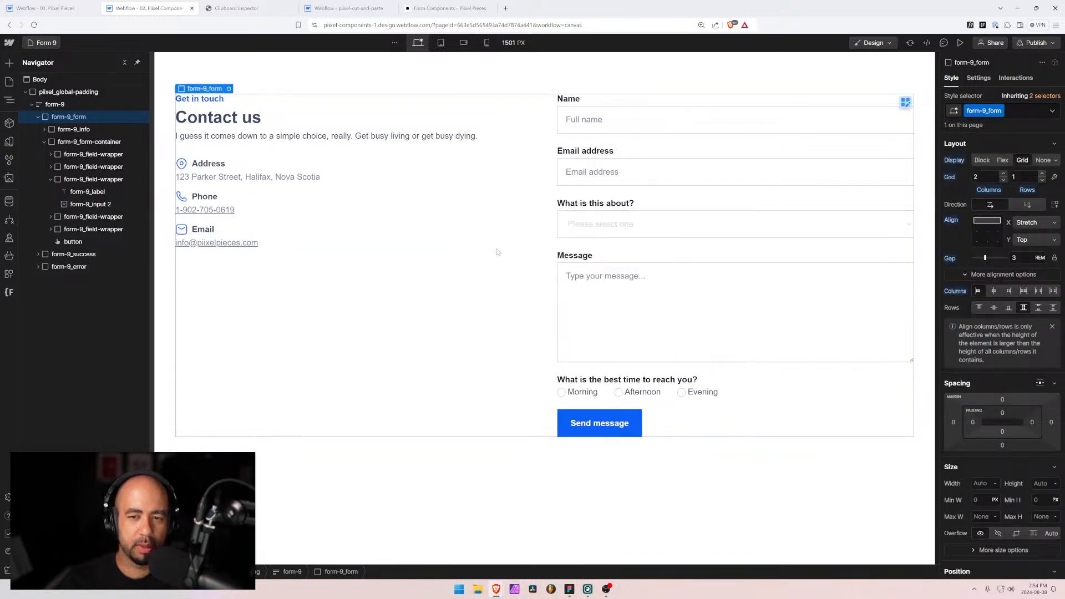
# Step: Replace the topic dropdown's classes with a newly created form_9-input class
pyautogui.click(102, 205)
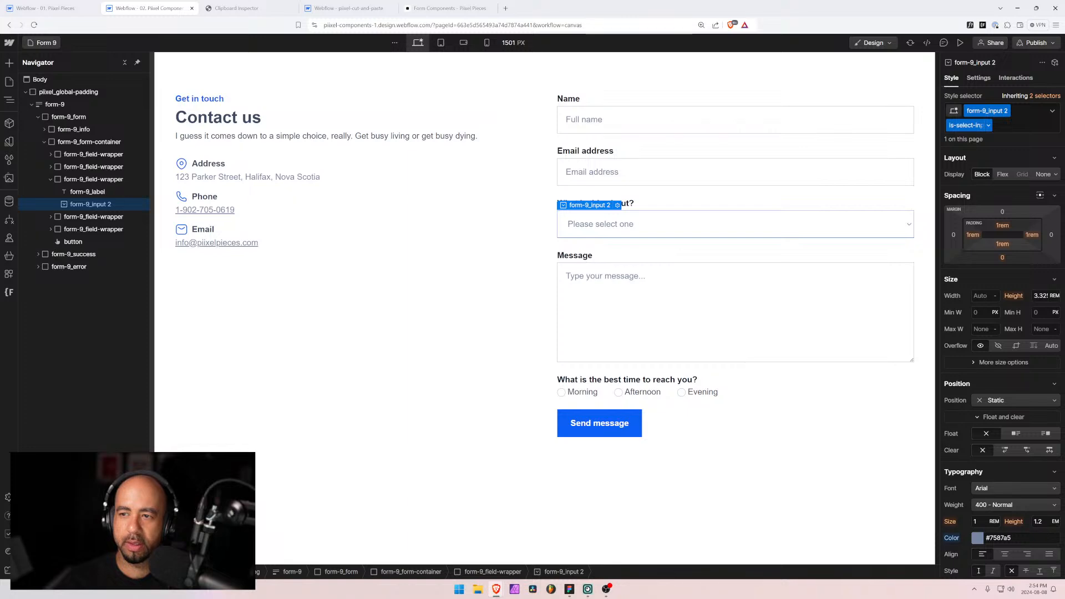
pyautogui.doubleClick(968, 125)
pyautogui.scroll(-7, 1002, 325)
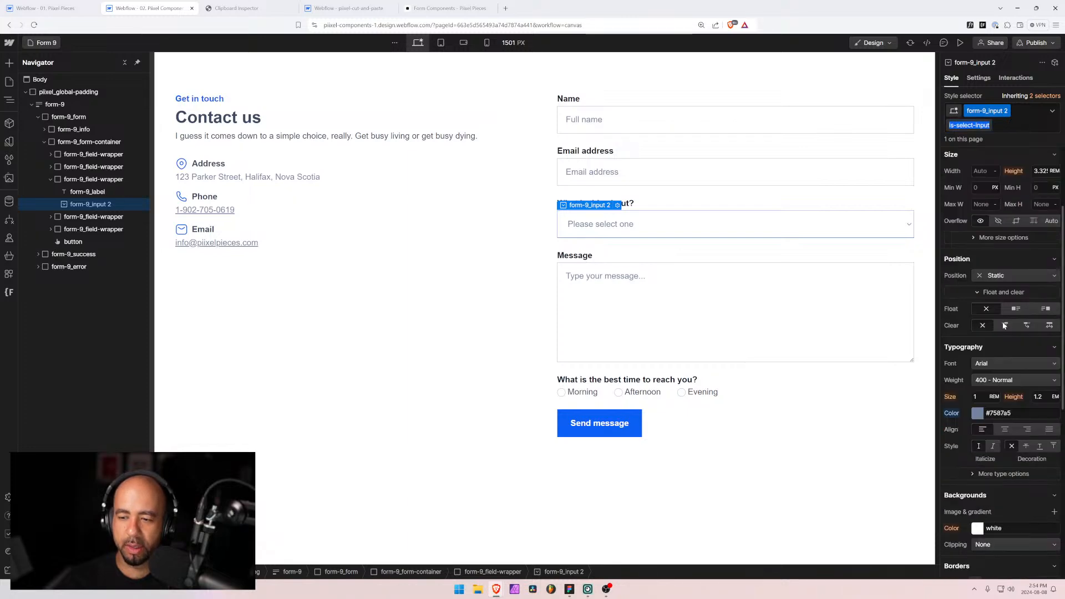
pyautogui.scroll(2, 1003, 321)
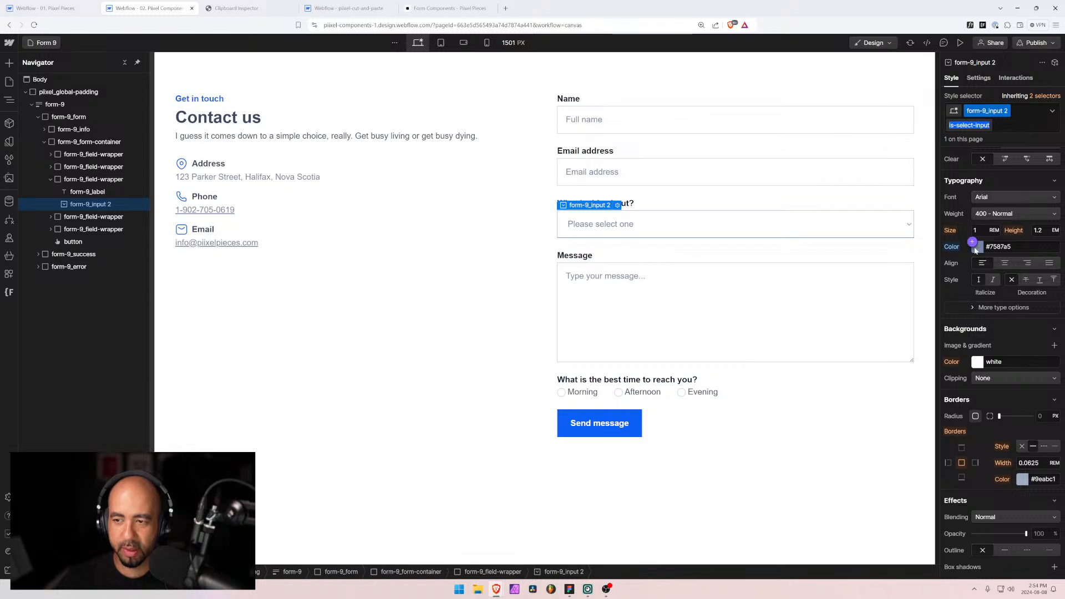
pyautogui.click(1010, 125)
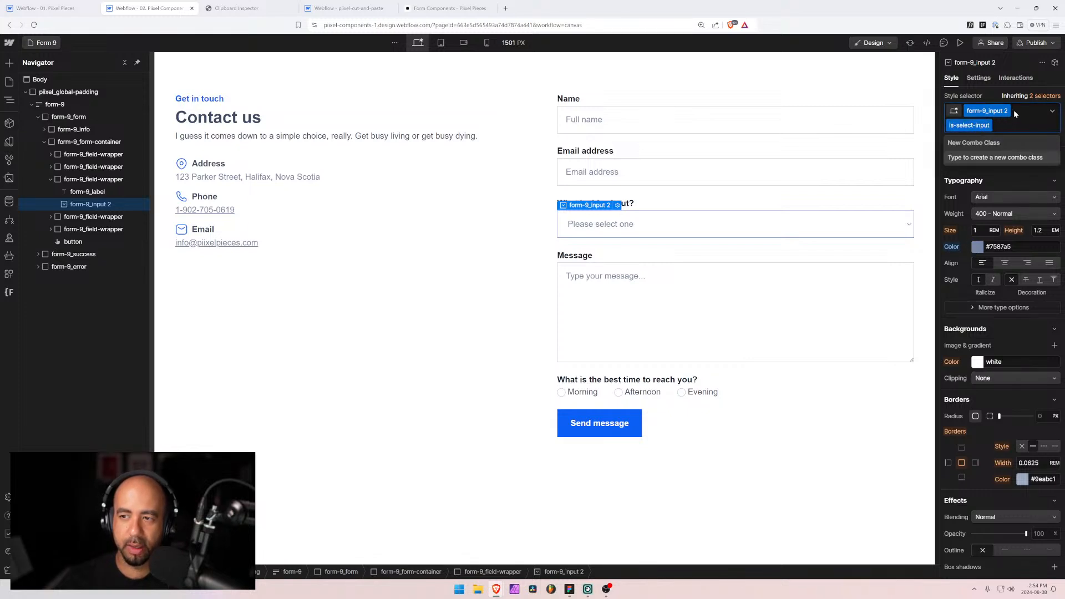
pyautogui.press('BackSpace')
pyautogui.press('BackSpace')
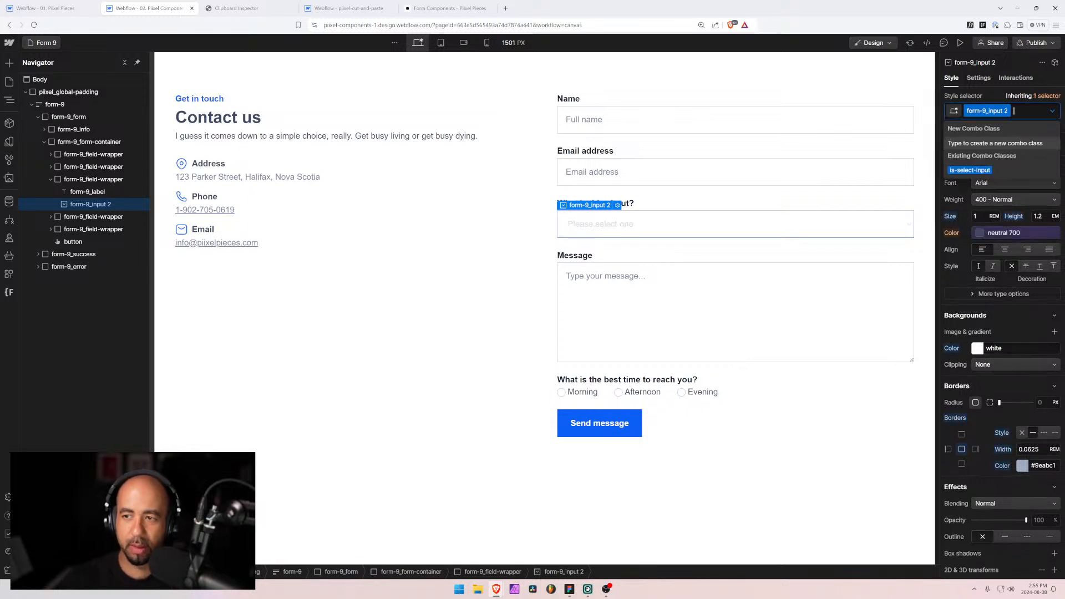
pyautogui.write('form')
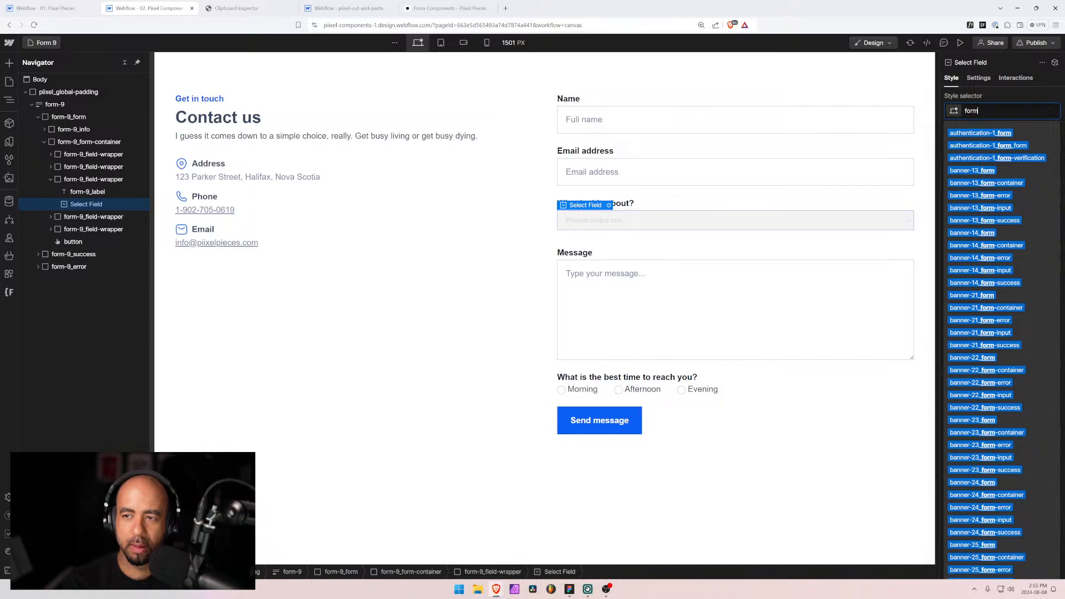
pyautogui.write('_9-input')
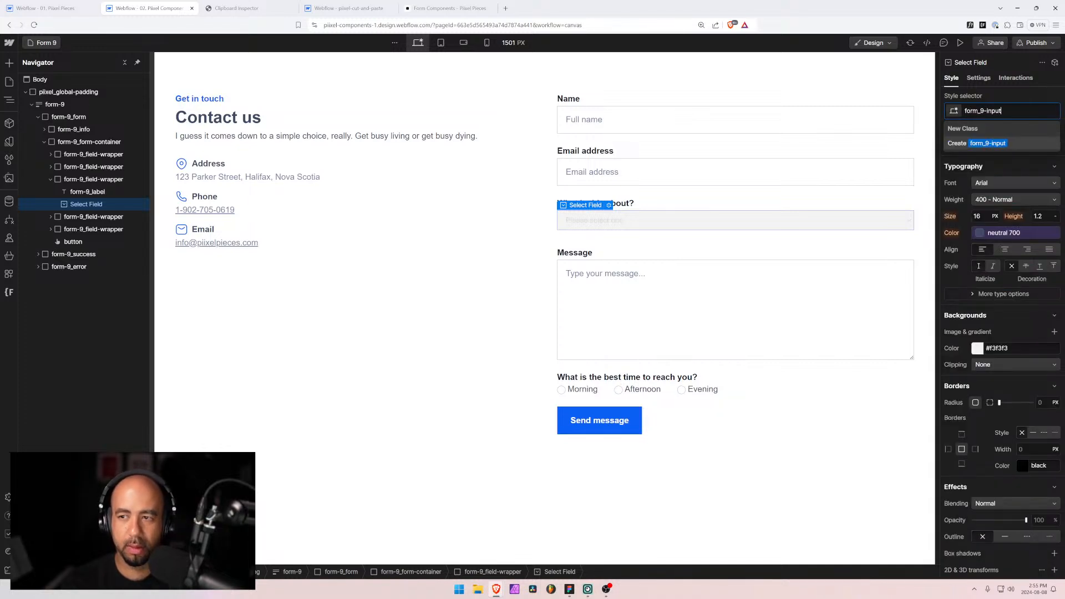
pyautogui.press('Return')
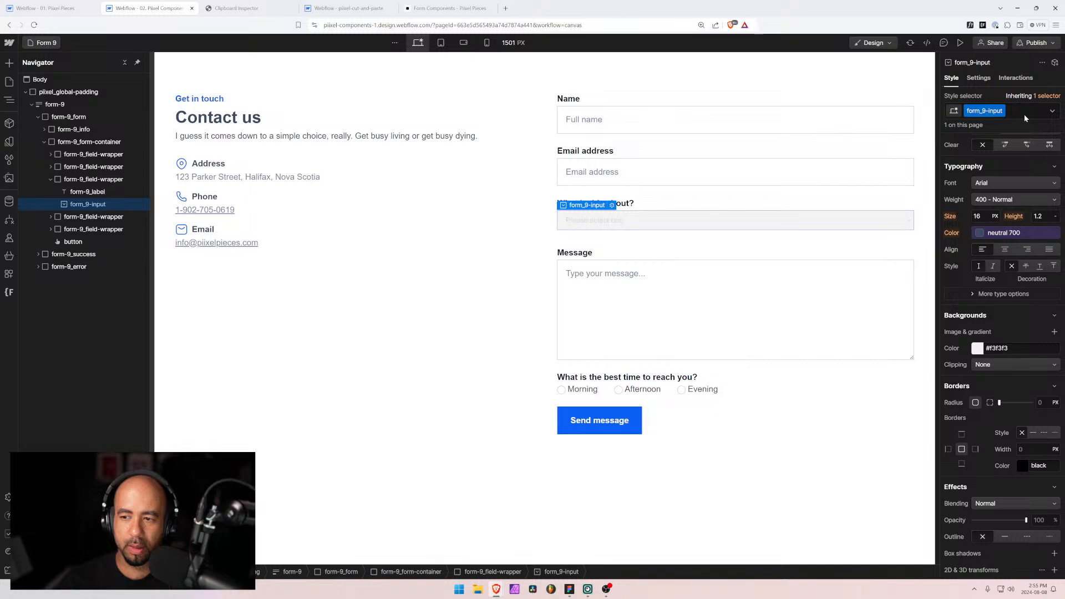
pyautogui.scroll(-3, 979, 249)
pyautogui.scroll(10, 980, 249)
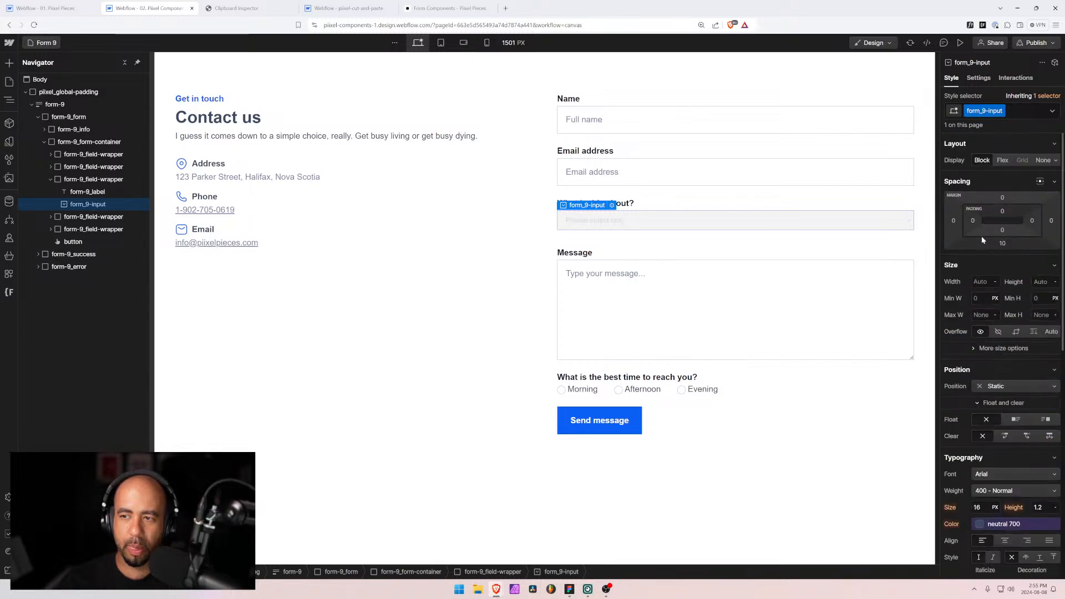
pyautogui.click(1011, 111)
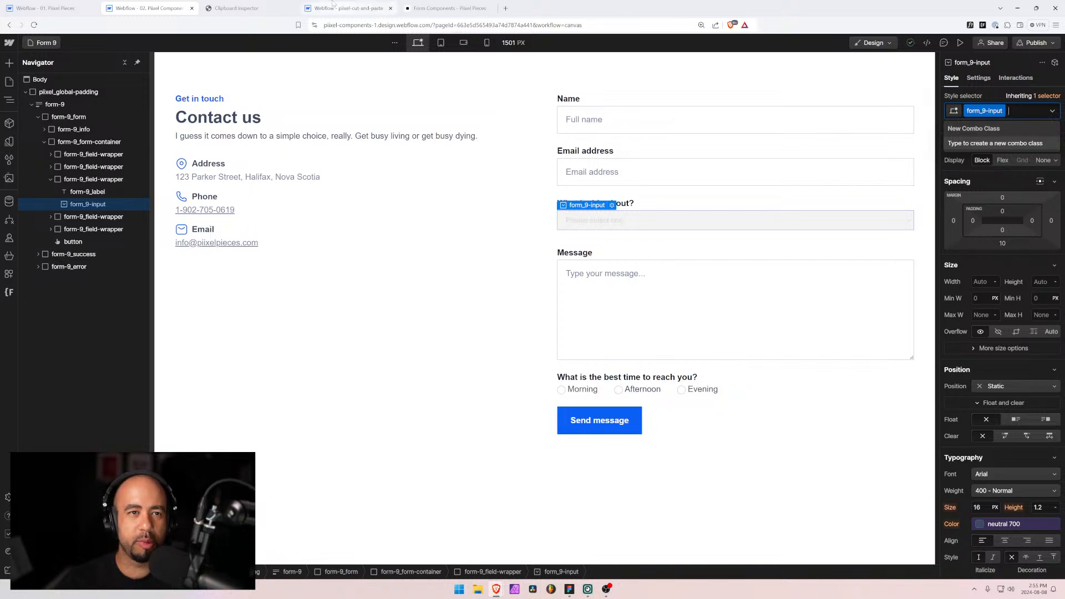
# Step: In the pixel-cut-and-paste project, remove the is-select-input combo class from the pasted dropdown
pyautogui.click(349, 8)
pyautogui.click(38, 179)
pyautogui.click(70, 191)
pyautogui.click(68, 205)
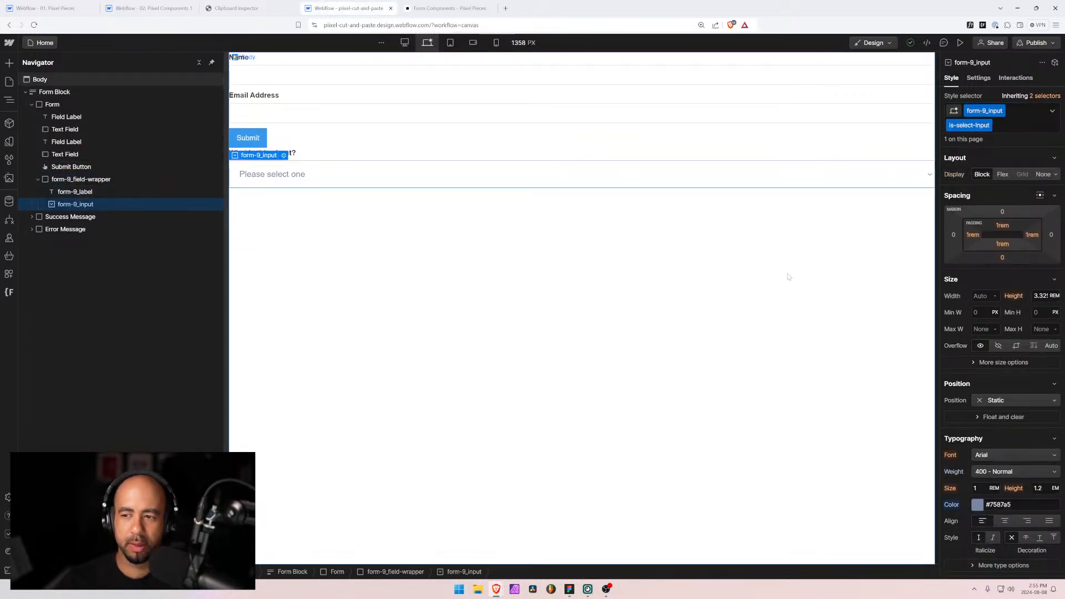
pyautogui.click(1000, 126)
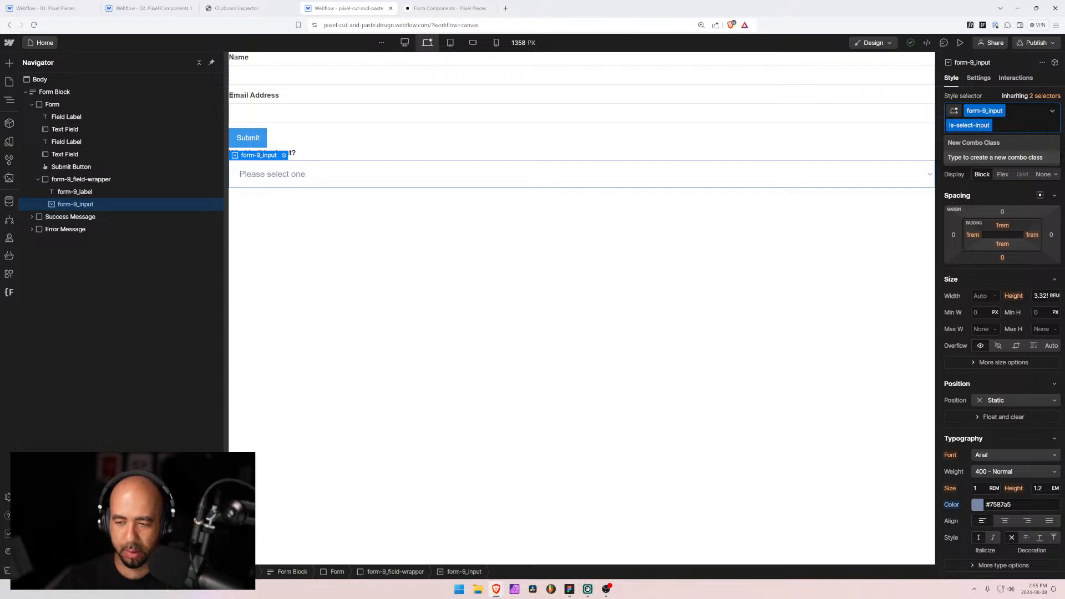
pyautogui.press('BackSpace')
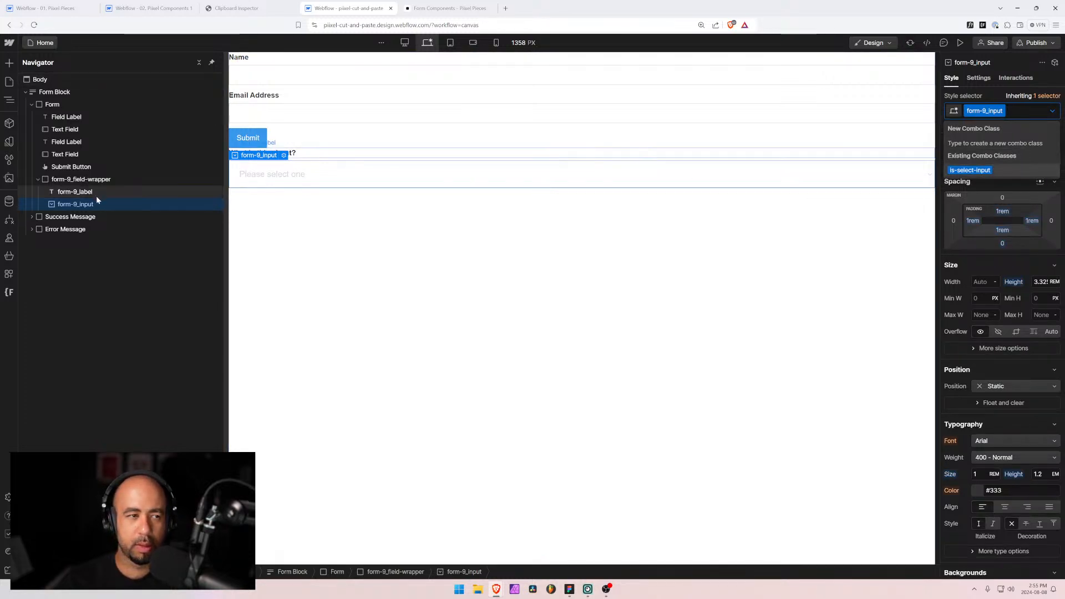
pyautogui.click(150, 8)
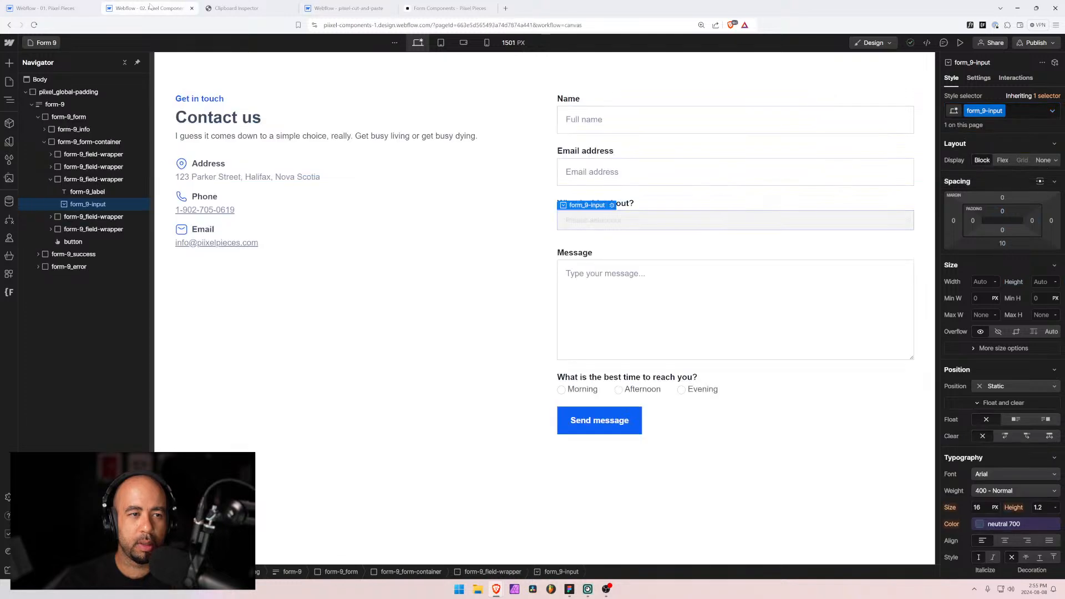
# Step: Delete the topic field-wrapper from Form 9
pyautogui.click(59, 181)
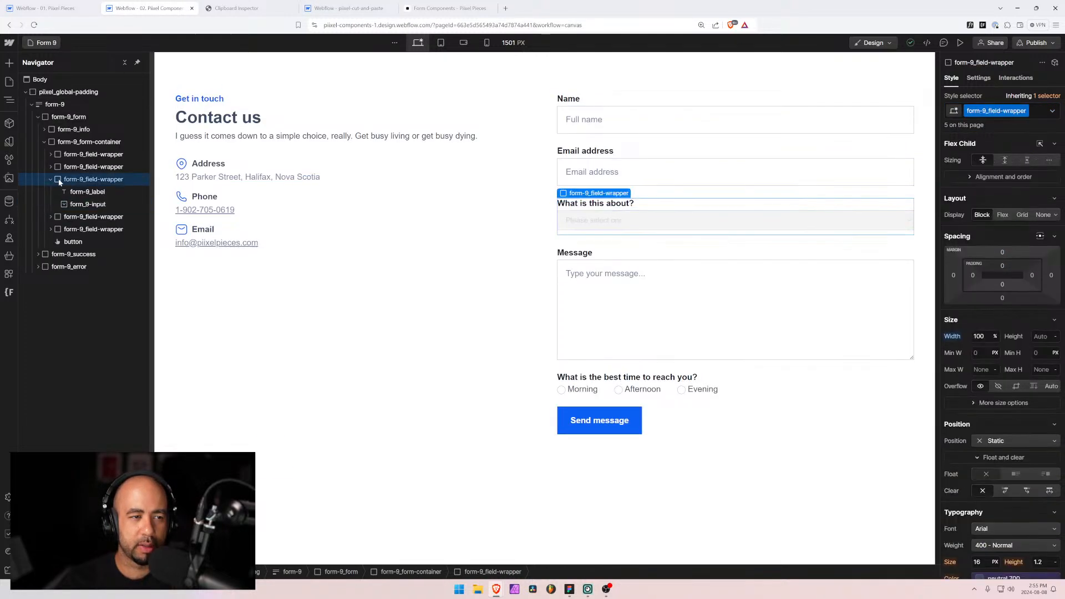
pyautogui.press('Delete')
pyautogui.click(9, 200)
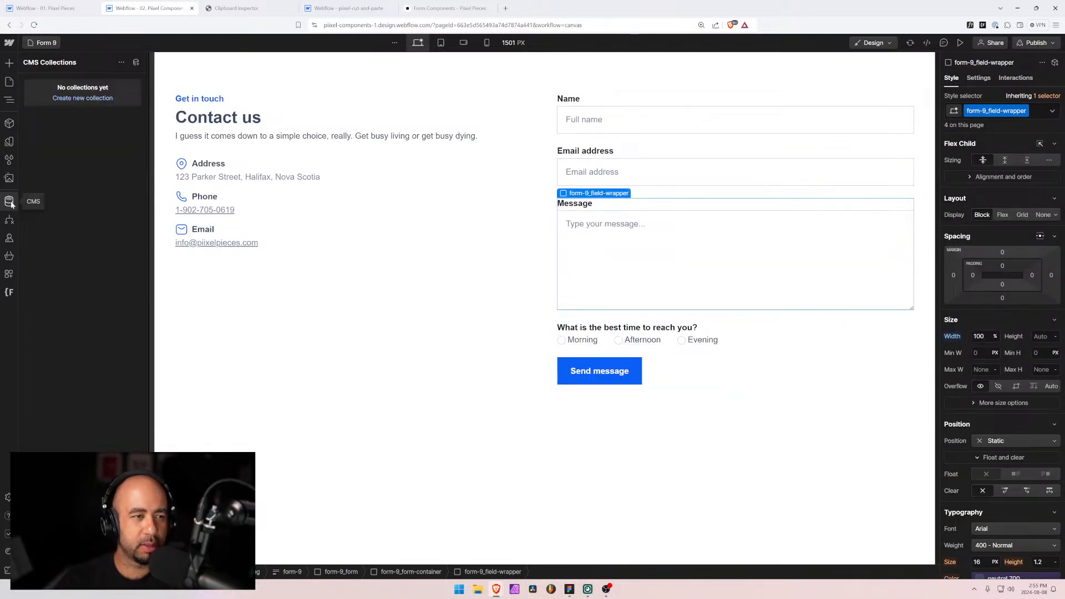
# Step: Clean up unused styles, then select and copy the form container
pyautogui.click(10, 159)
pyautogui.click(136, 62)
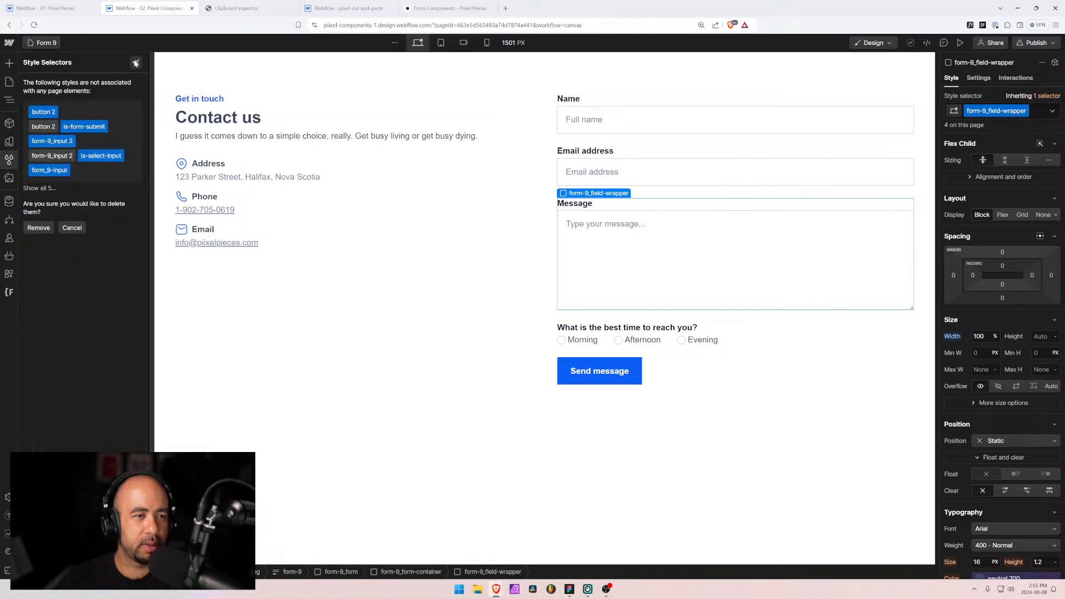
pyautogui.click(38, 227)
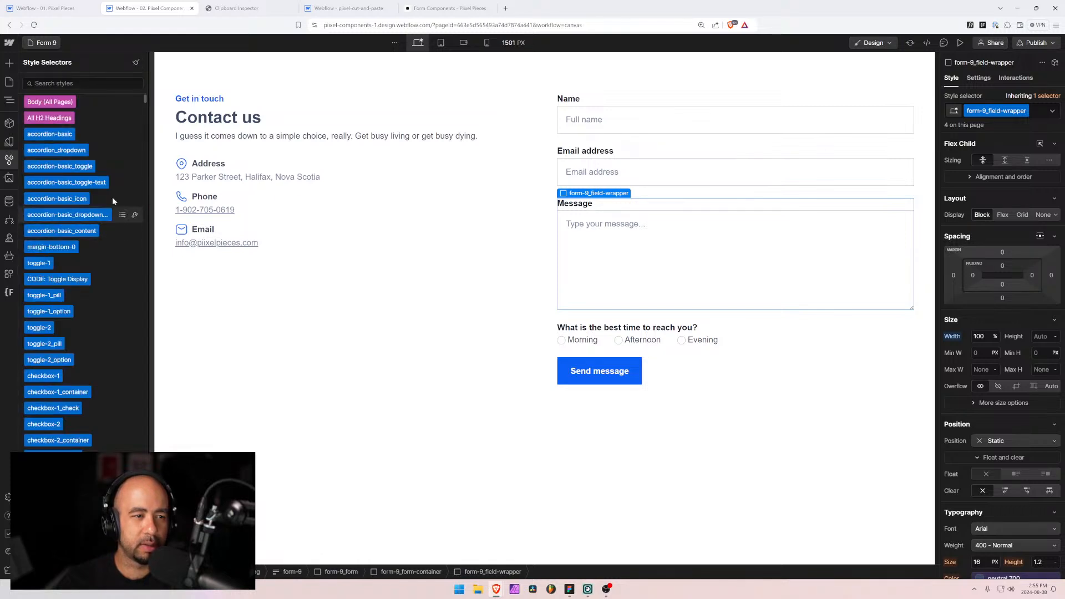
pyautogui.click(9, 102)
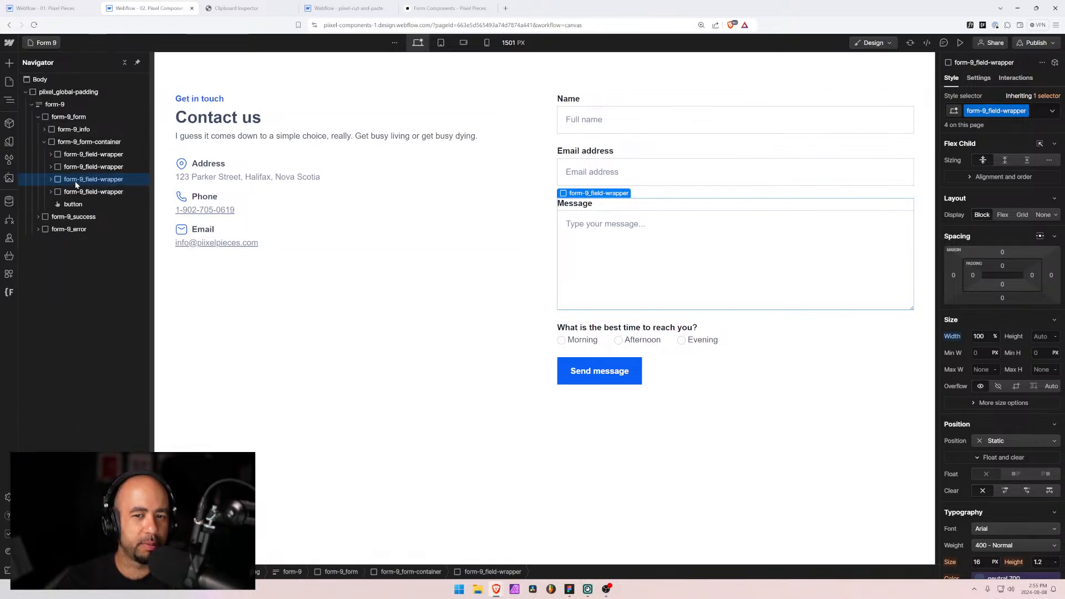
pyautogui.click(72, 143)
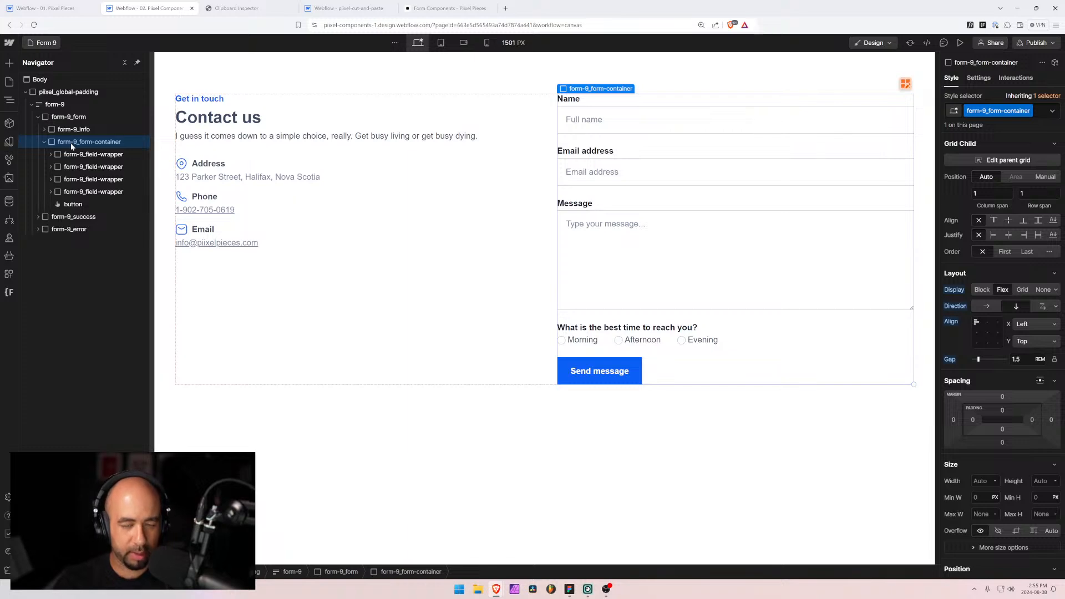
pyautogui.hotkey('ctrl', 'c')
# Step: Copy the topic field-wrapper from the cut-and-paste project and paste it into Form 9's form
pyautogui.click(438, 8)
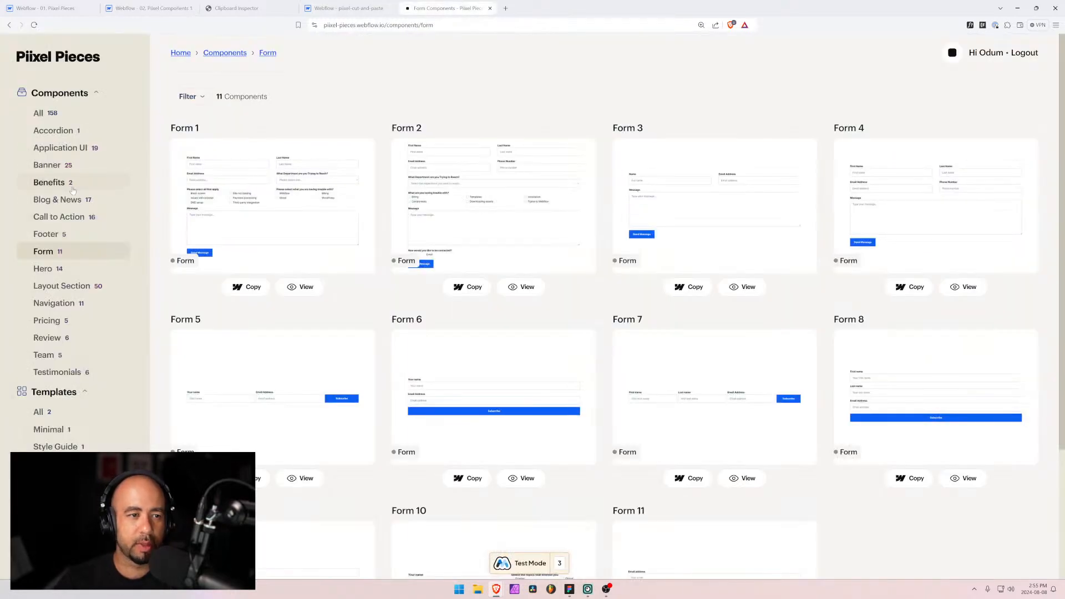
pyautogui.click(338, 8)
pyautogui.click(59, 183)
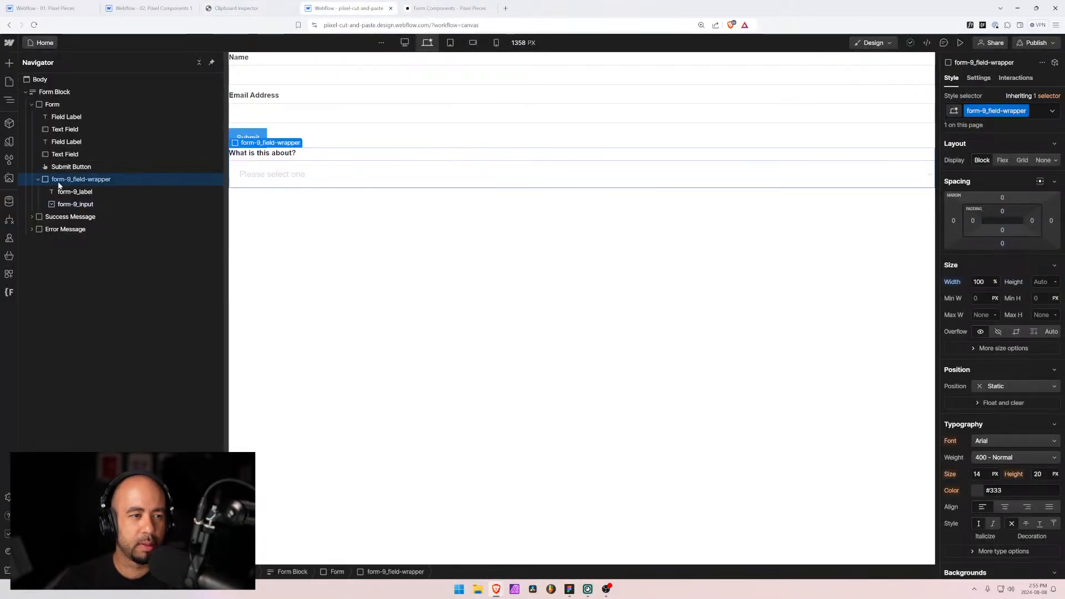
pyautogui.click(149, 8)
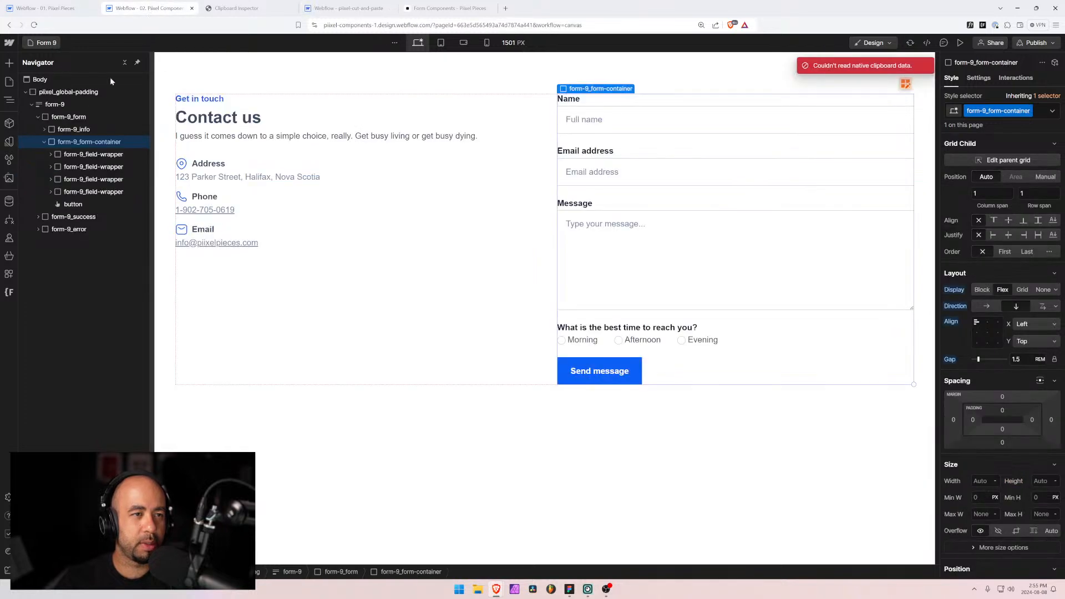
pyautogui.hotkey('ctrl', 'v')
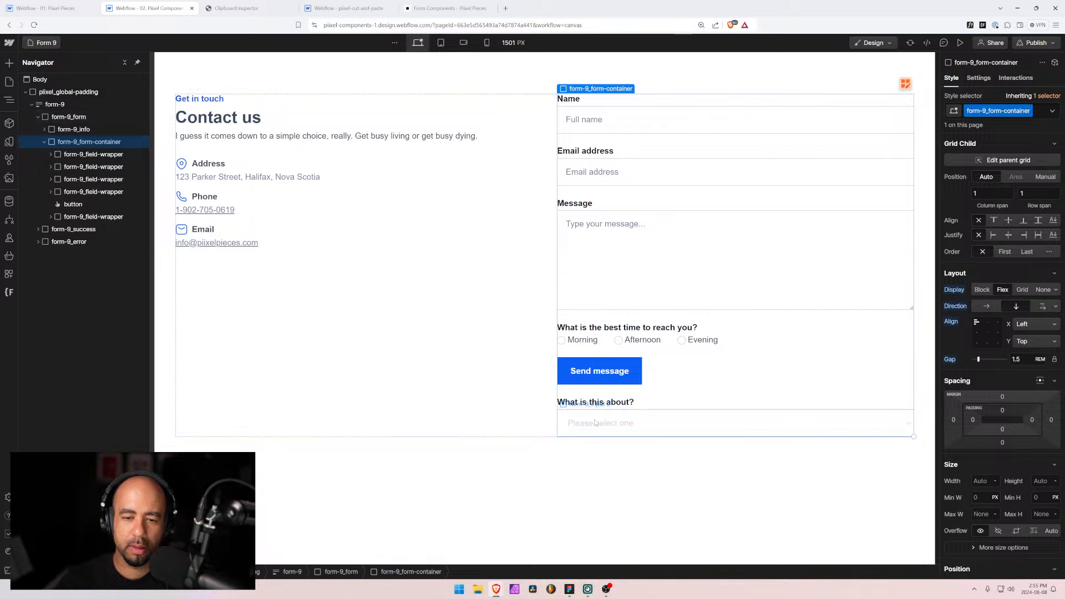
# Step: Swap the dropdown's form-9_input 2 class for the existing form-9_input class
pyautogui.click(570, 418)
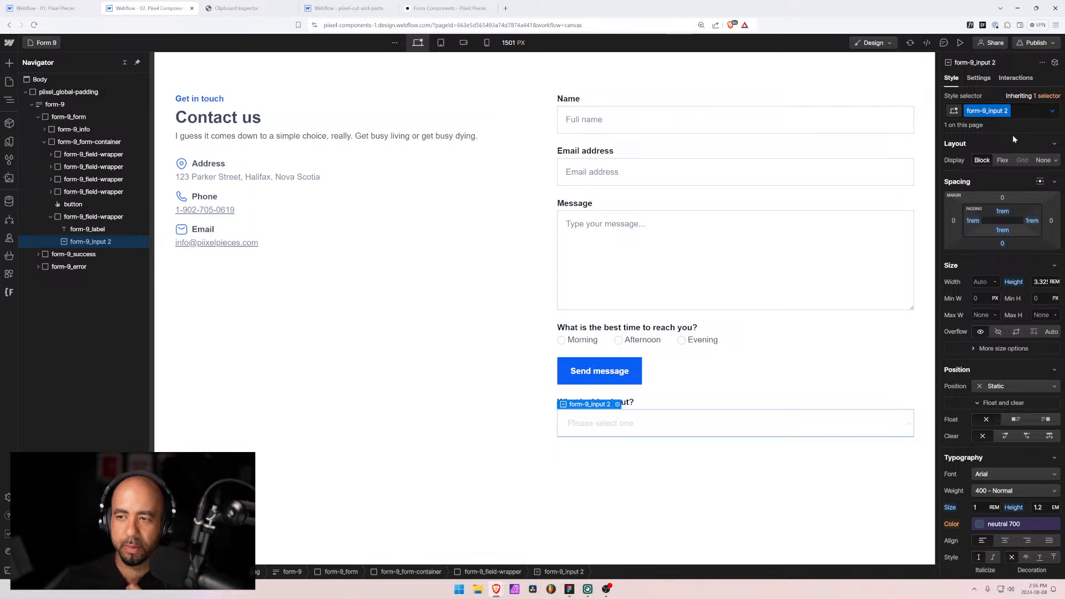
pyautogui.click(1019, 112)
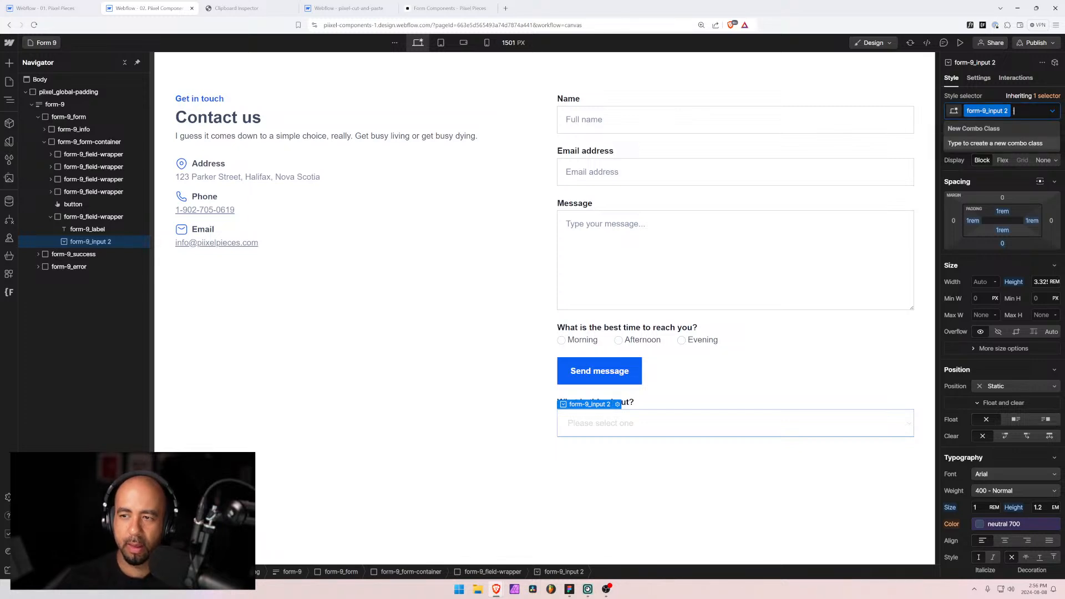
pyautogui.press('BackSpace')
pyautogui.write('form')
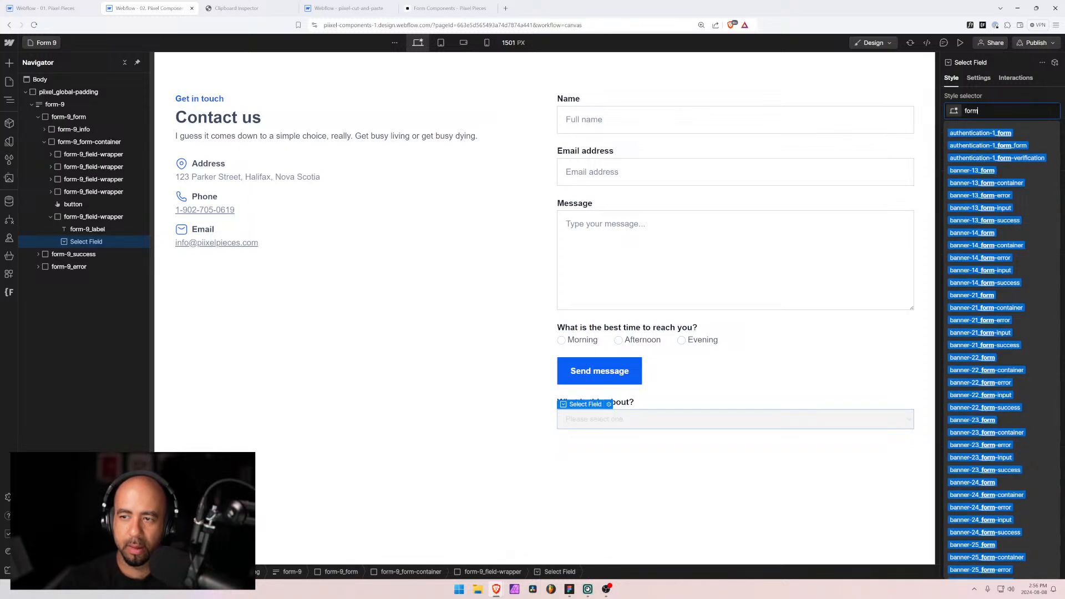
pyautogui.write('_9-i')
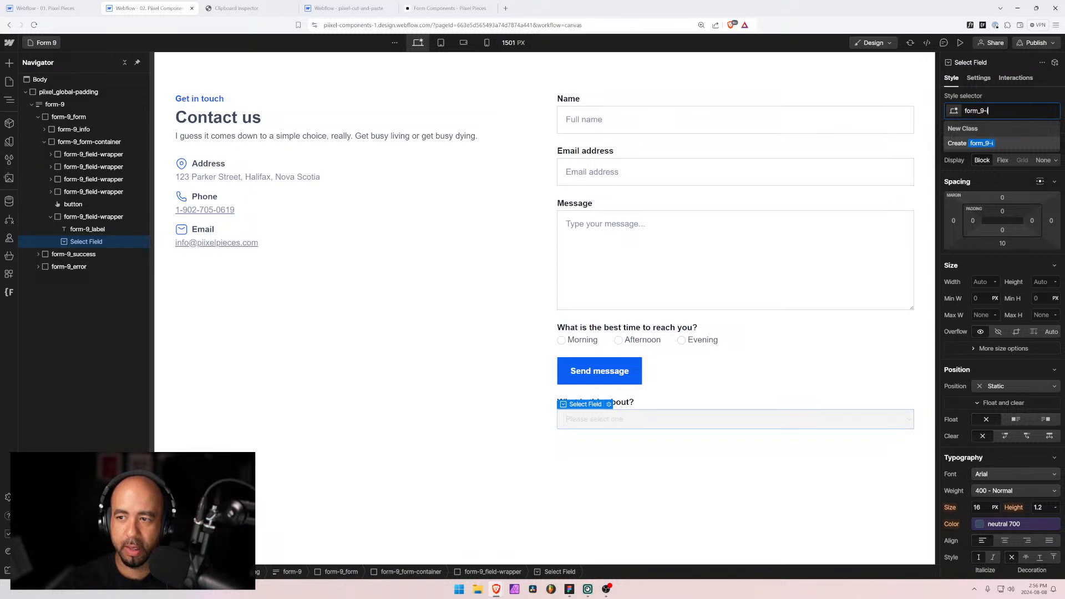
pyautogui.write('nput')
pyautogui.press('Return')
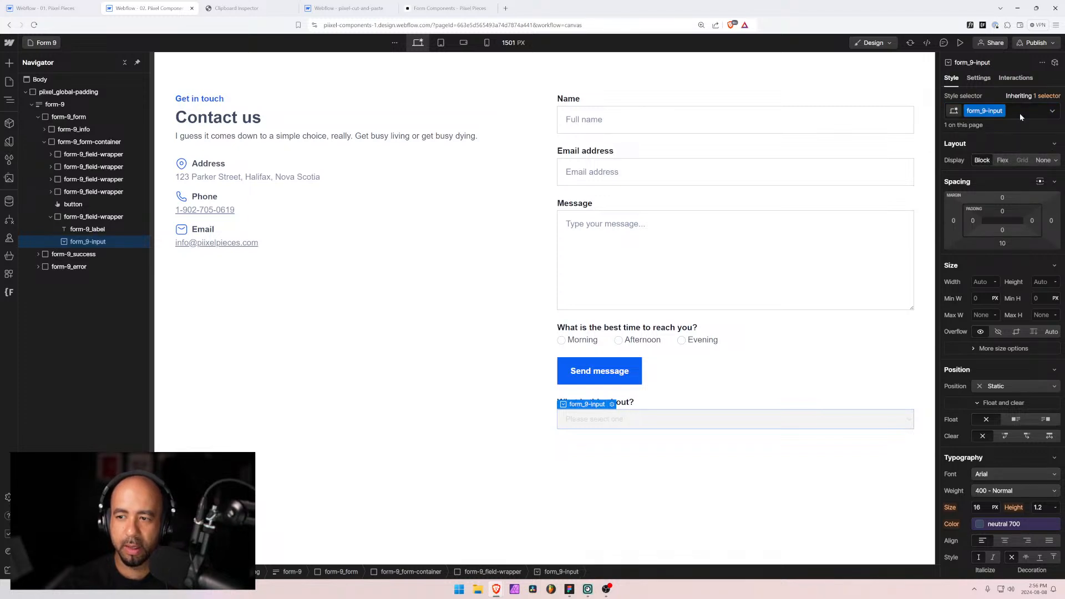
pyautogui.hotkey('ctrl', 'z')
pyautogui.hotkey('ctrl', 'z')
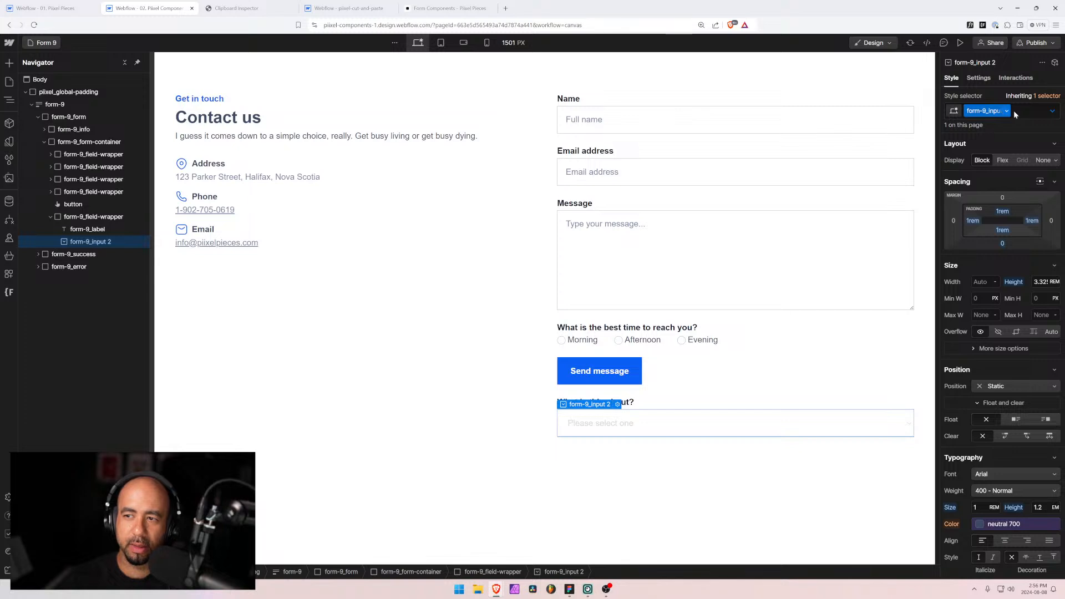
pyautogui.click(1020, 111)
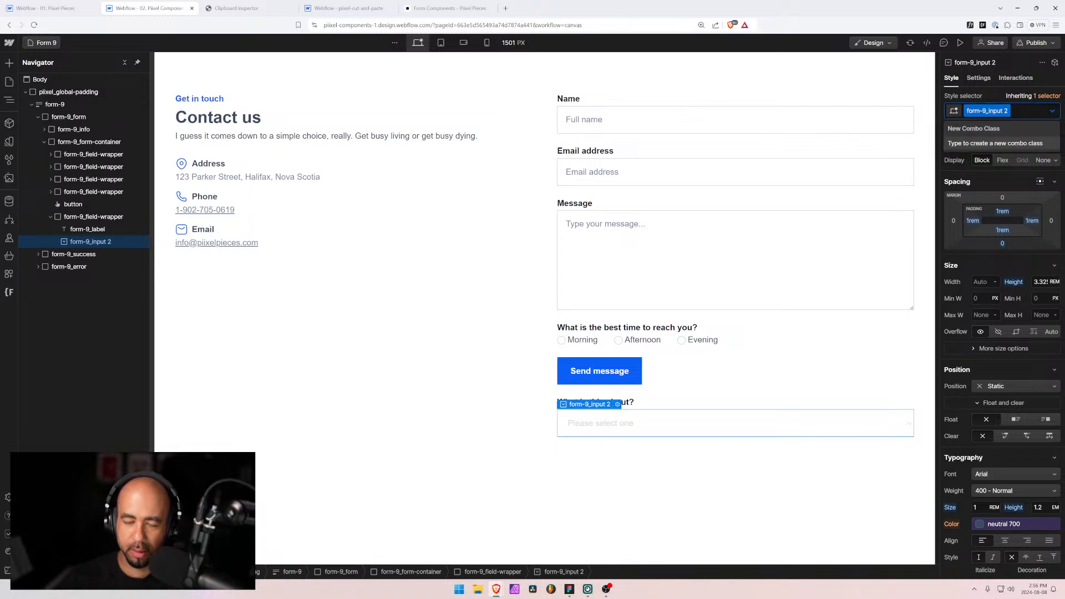
pyautogui.press('BackSpace')
pyautogui.write('form-')
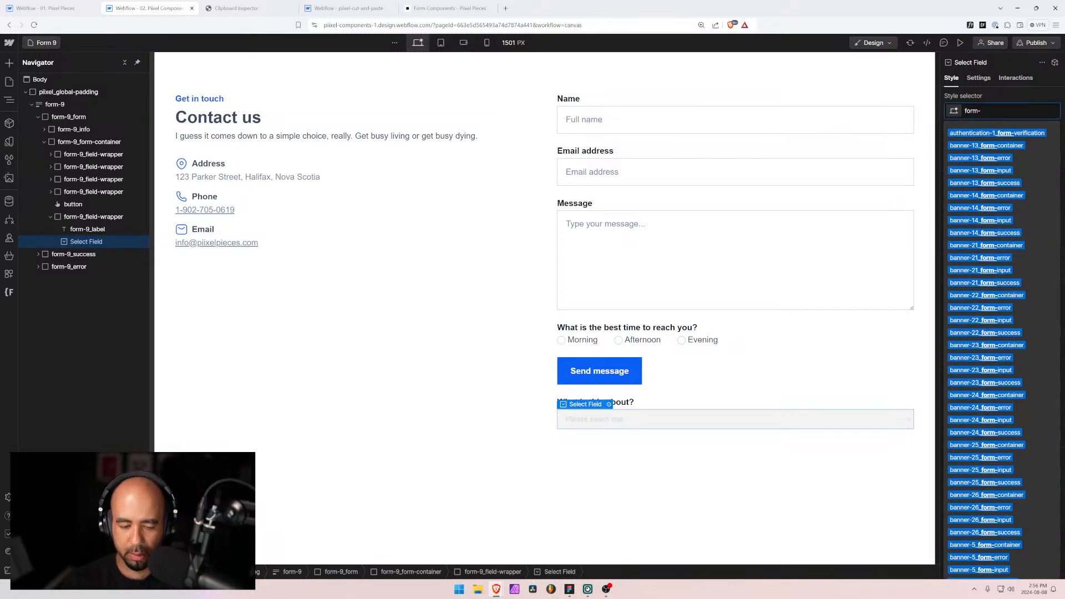
pyautogui.write('9_inpu')
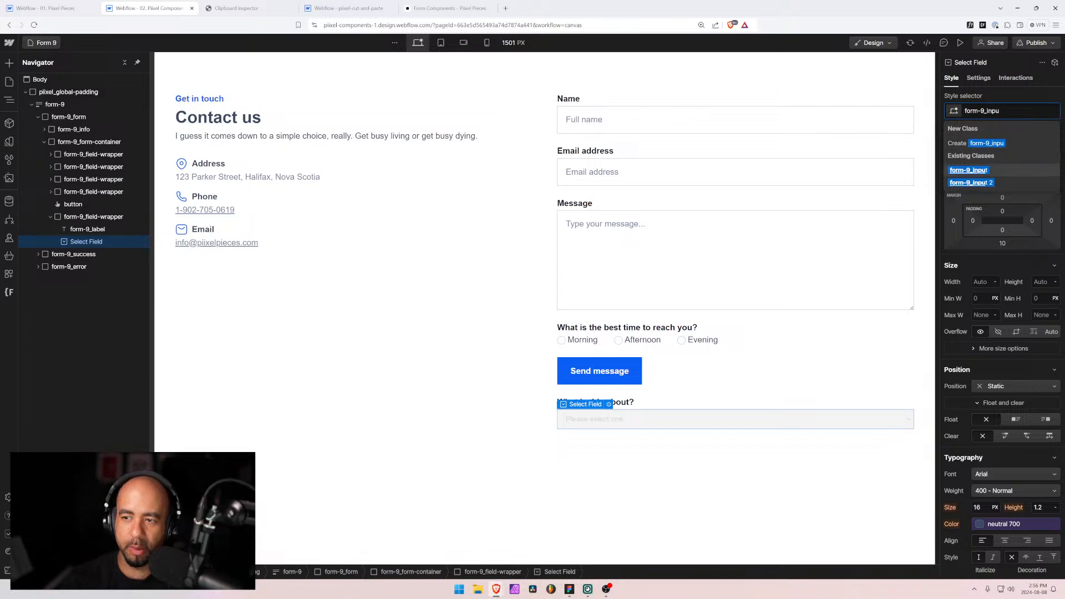
pyautogui.press('Return')
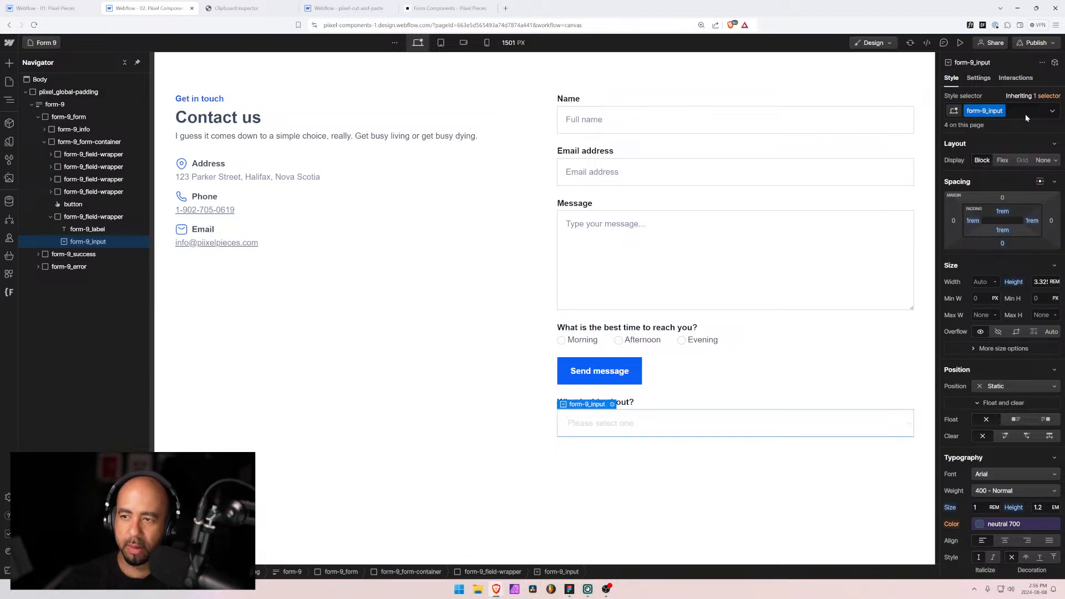
pyautogui.click(1025, 114)
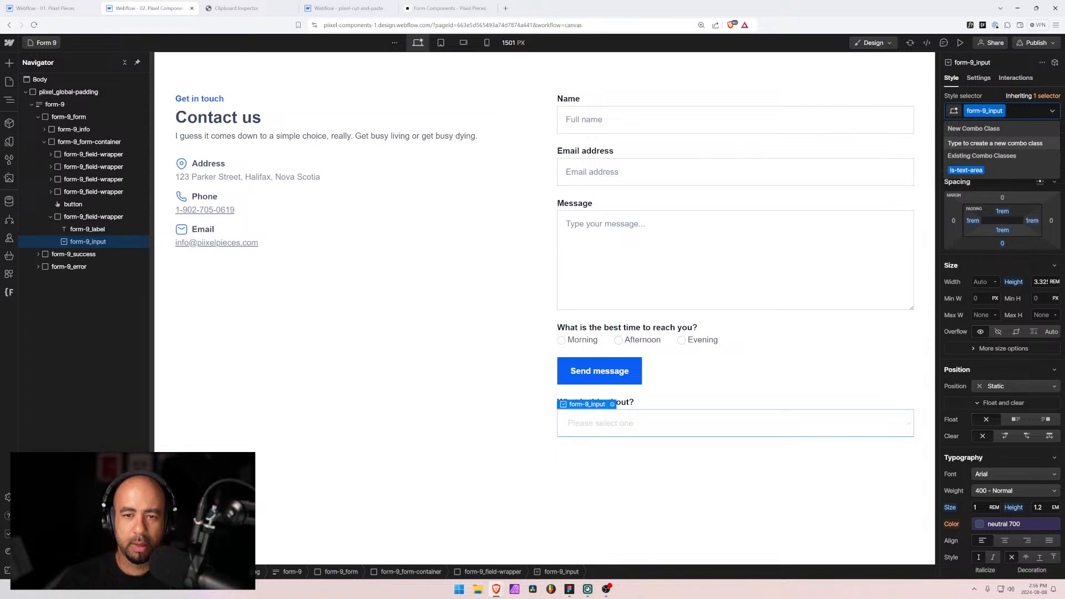
# Step: Restore the is-select-input combo class on the cut-and-paste project's dropdown and copy its name
pyautogui.click(346, 9)
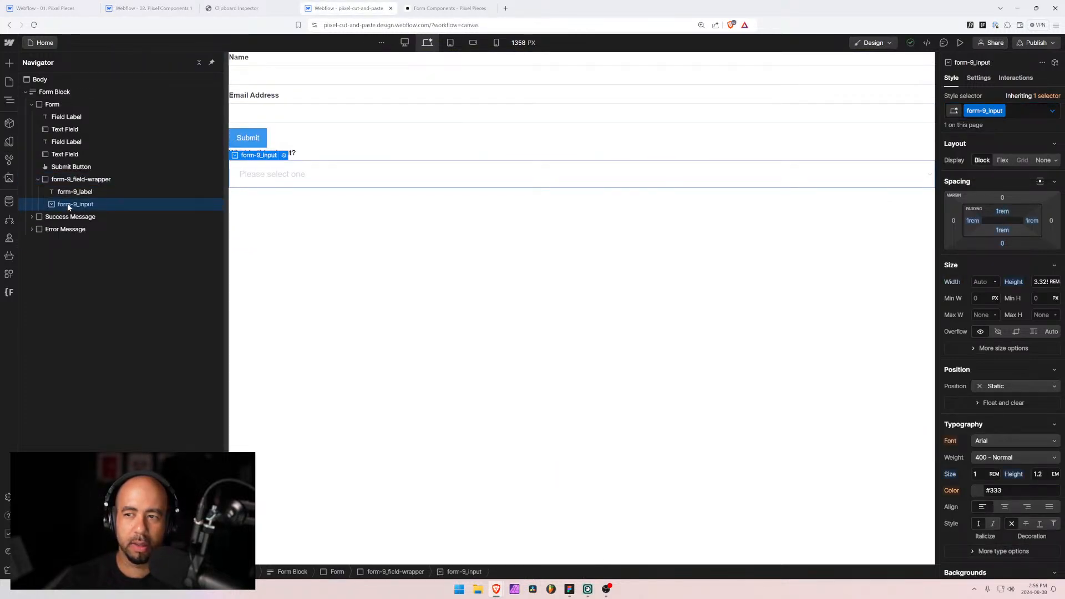
pyautogui.hotkey('ctrl', 'z')
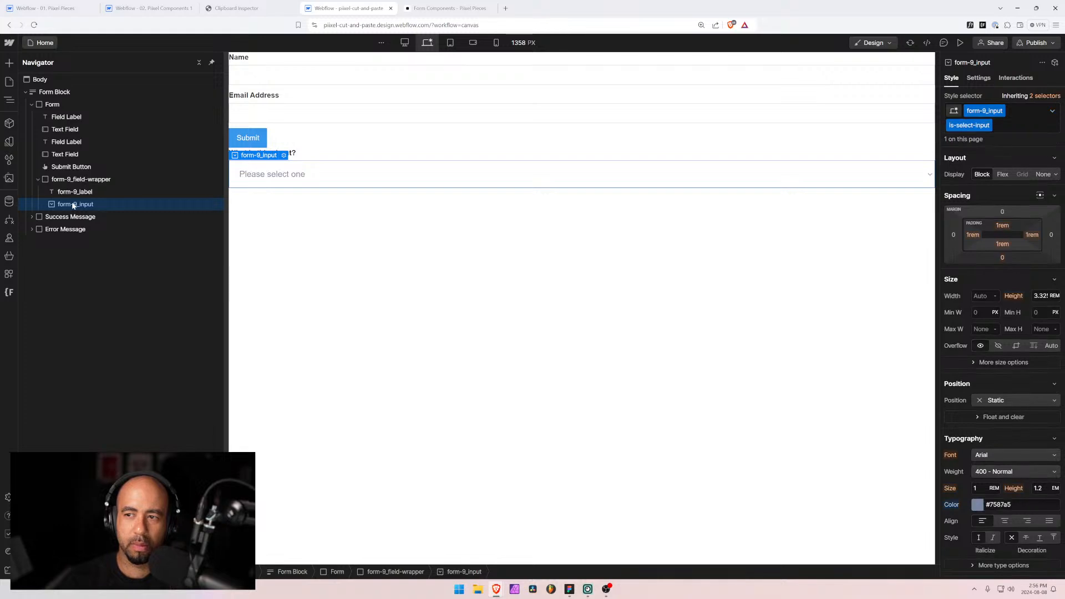
pyautogui.scroll(-1, 984, 229)
pyautogui.scroll(-9, 985, 229)
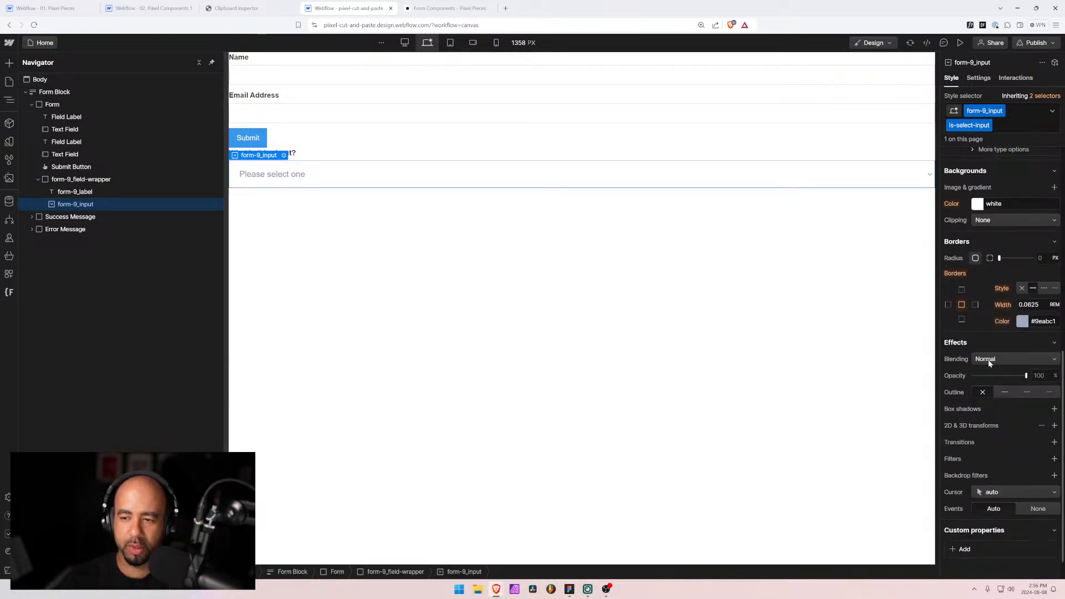
pyautogui.scroll(4, 989, 359)
pyautogui.doubleClick(969, 126)
pyautogui.hotkey('ctrl', 'c')
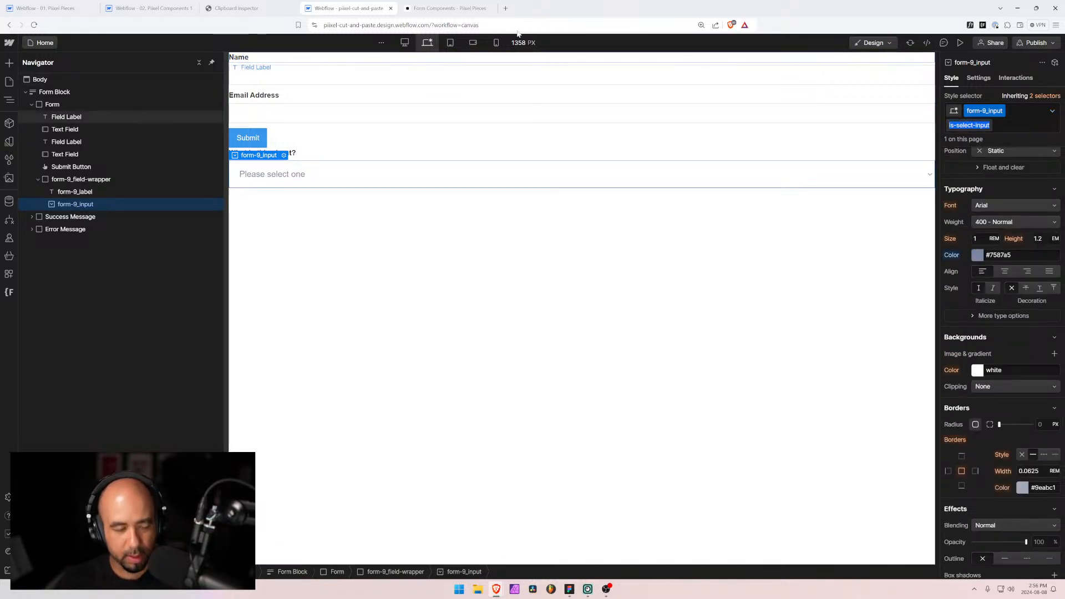
pyautogui.click(153, 9)
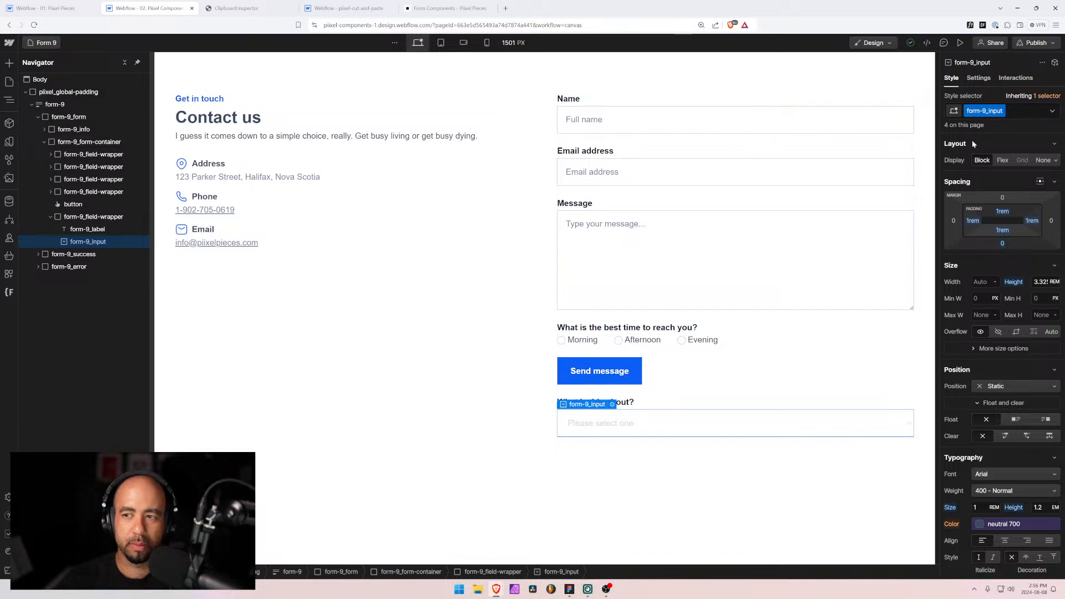
# Step: Add the is-select-input combo class to the topic dropdown
pyautogui.click(1027, 108)
pyautogui.hotkey('ctrl', 'v')
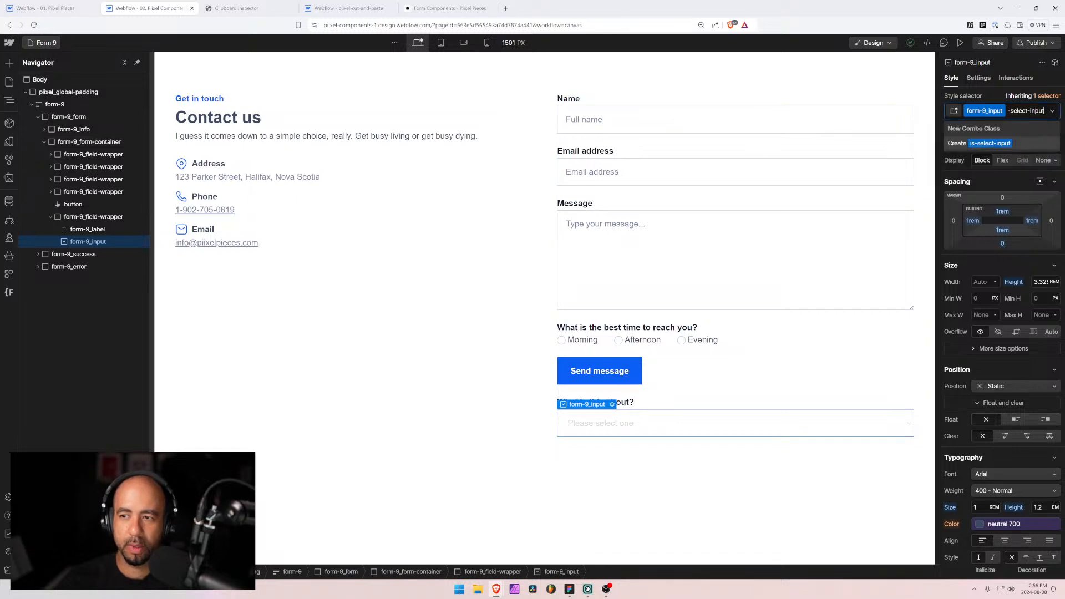
pyautogui.click(997, 145)
# Step: Keep the dropdown background white and set its text colour to the neutral 500 variable
pyautogui.scroll(-3, 979, 402)
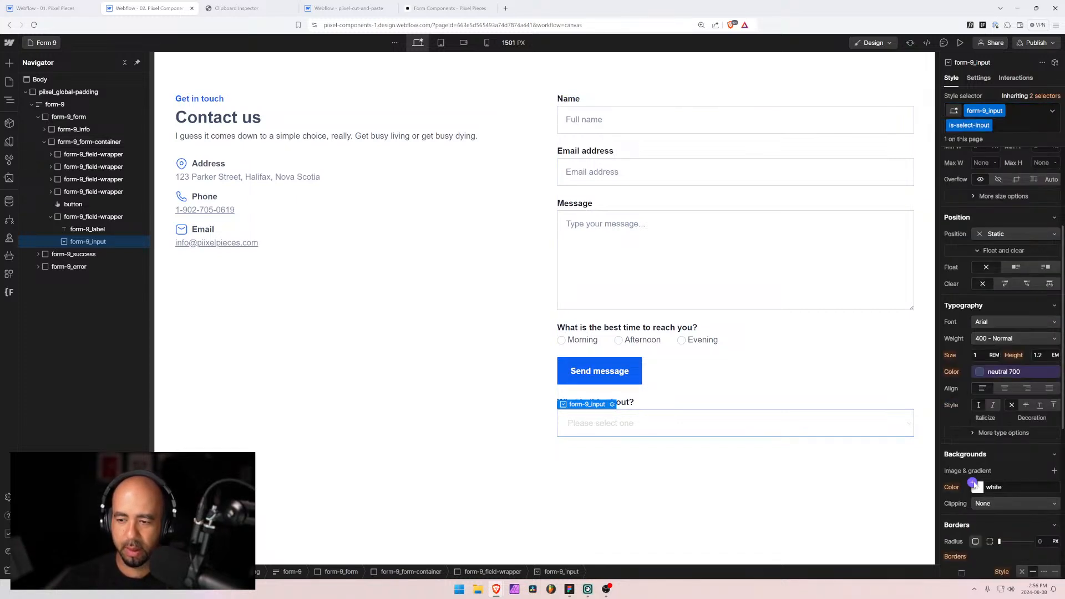
pyautogui.click(976, 485)
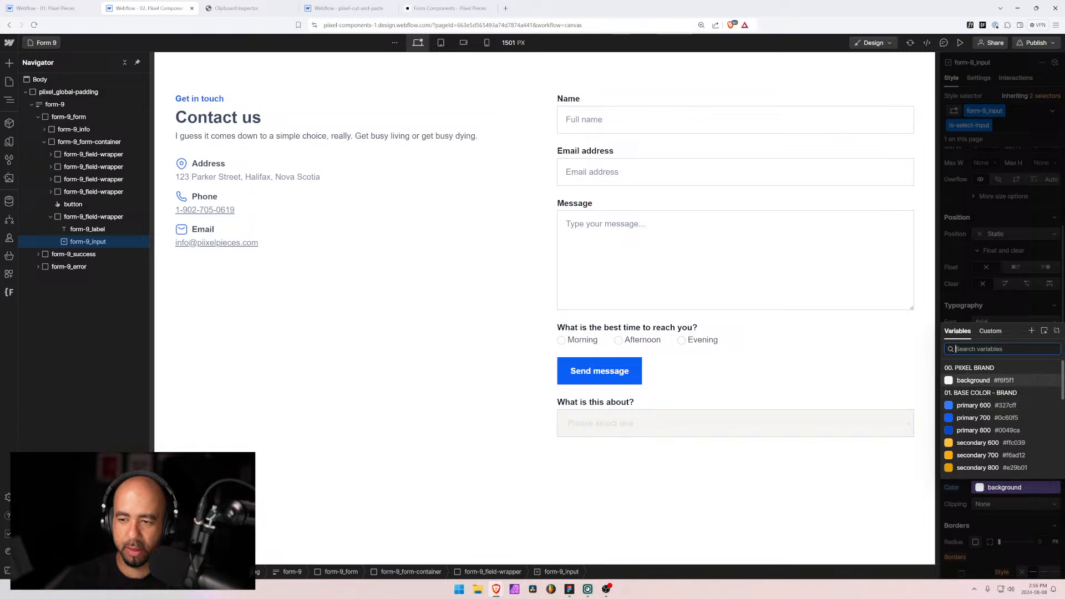
pyautogui.write('50')
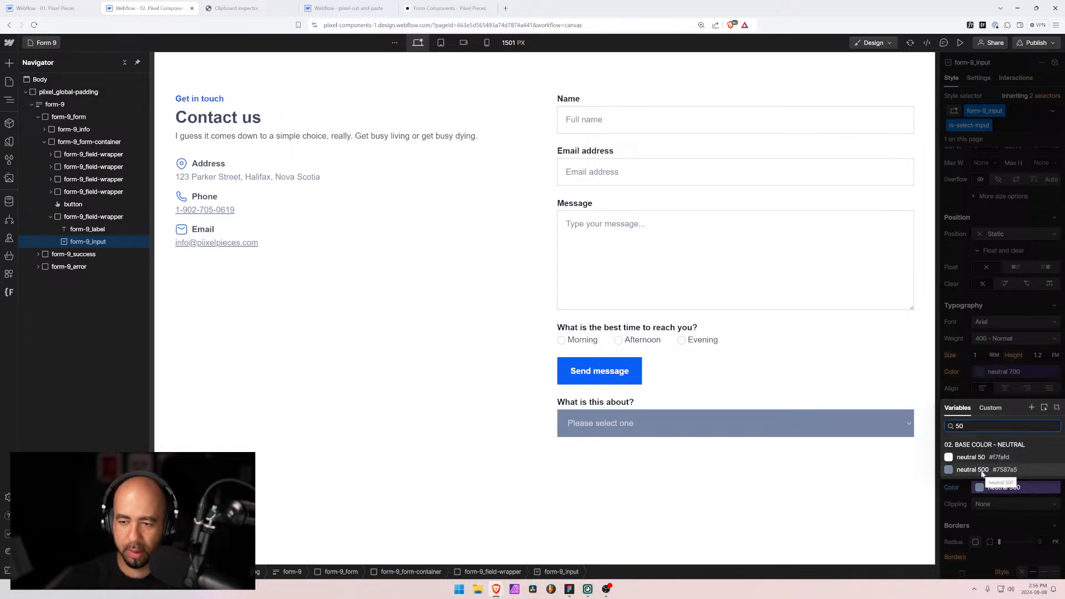
pyautogui.press('BackSpace')
pyautogui.press('Escape')
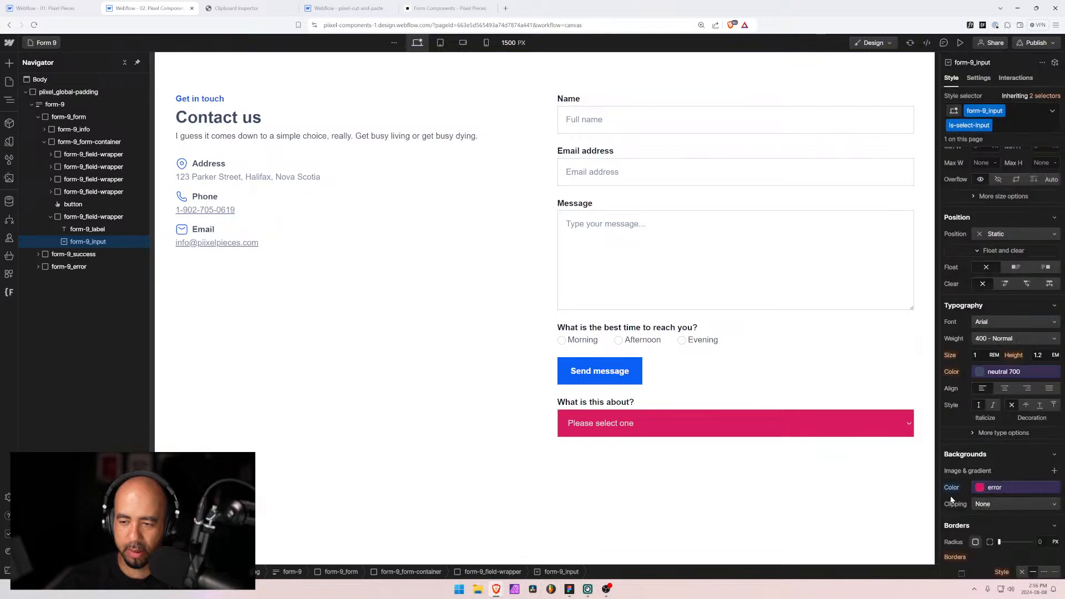
pyautogui.click(978, 371)
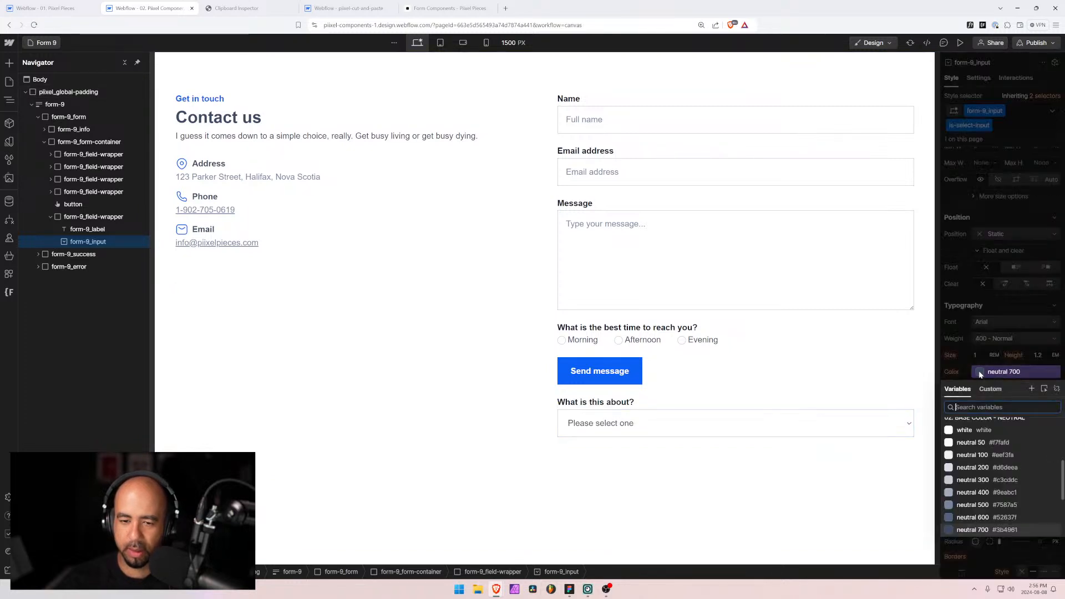
pyautogui.click(971, 504)
# Step: Drag the topic dropdown's field wrapper up to third place, directly below Email address, and select its input
pyautogui.click(618, 469)
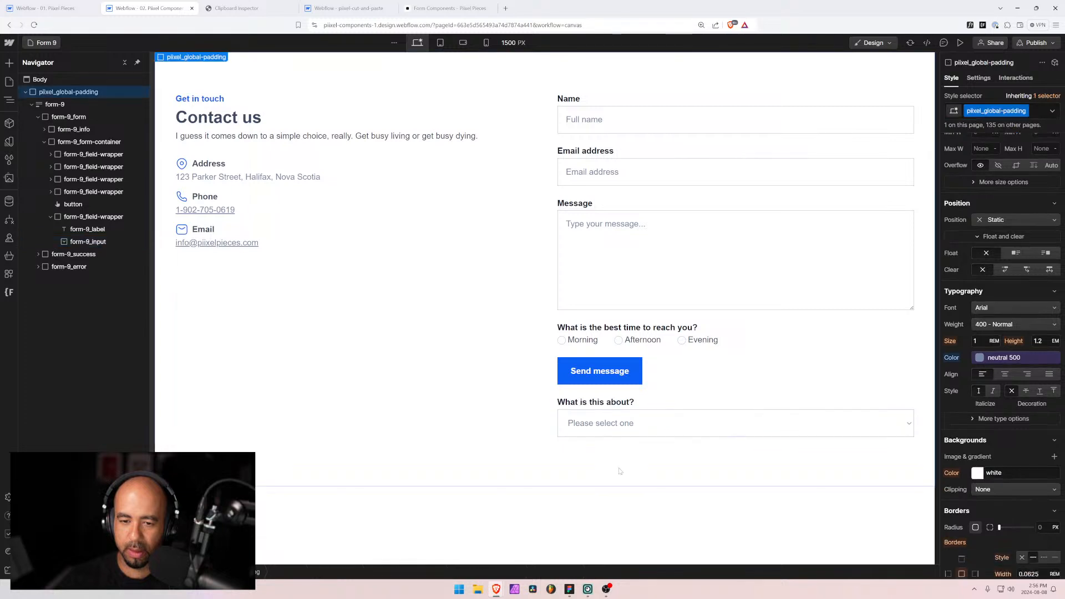
pyautogui.click(416, 427)
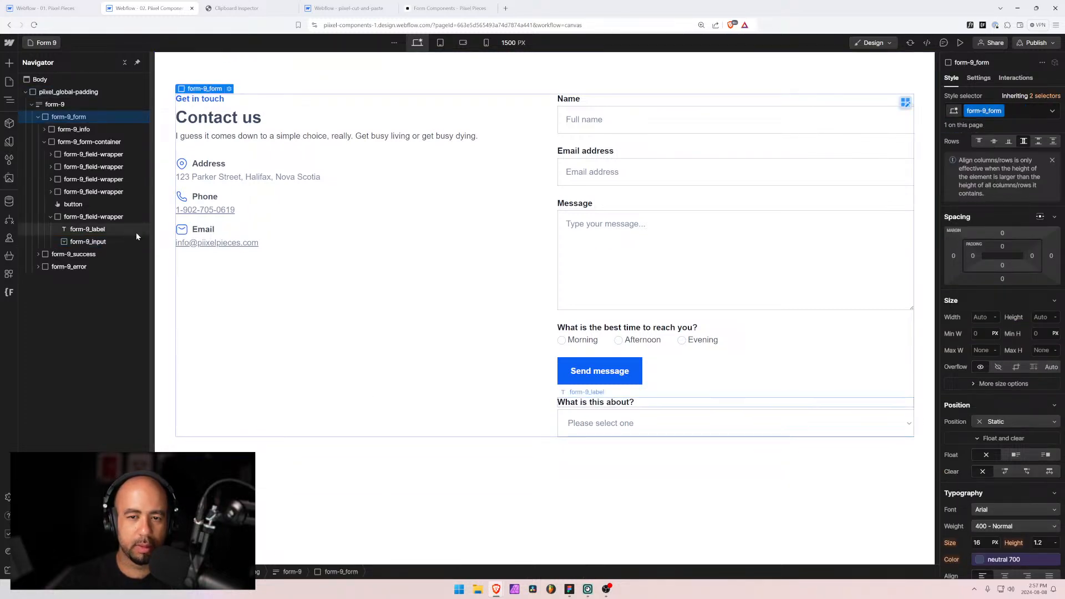
pyautogui.click(61, 217)
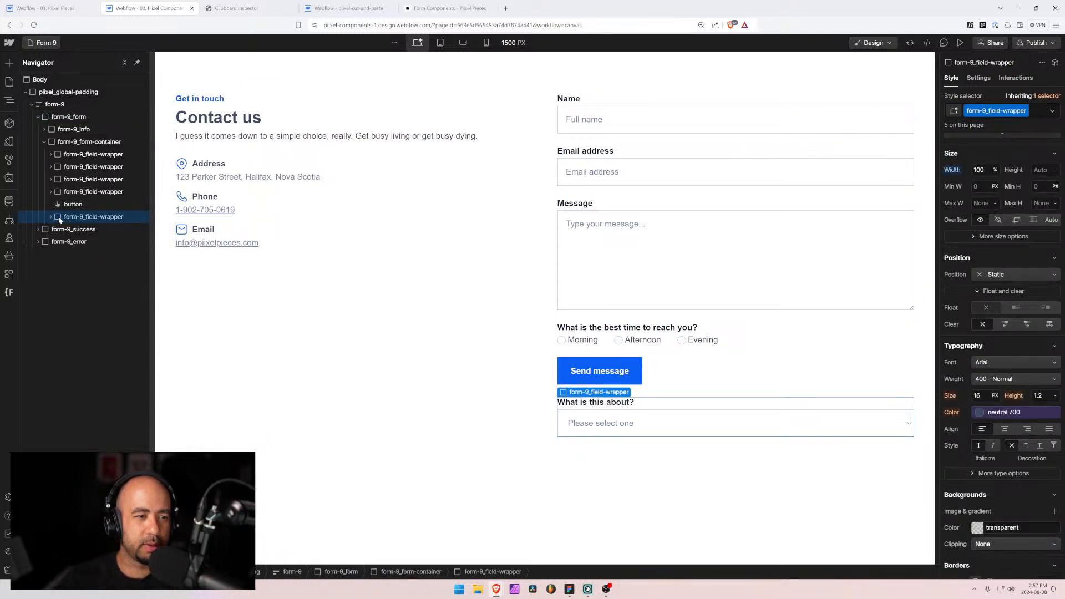
pyautogui.moveTo(59, 220); pyautogui.dragTo(61, 181)
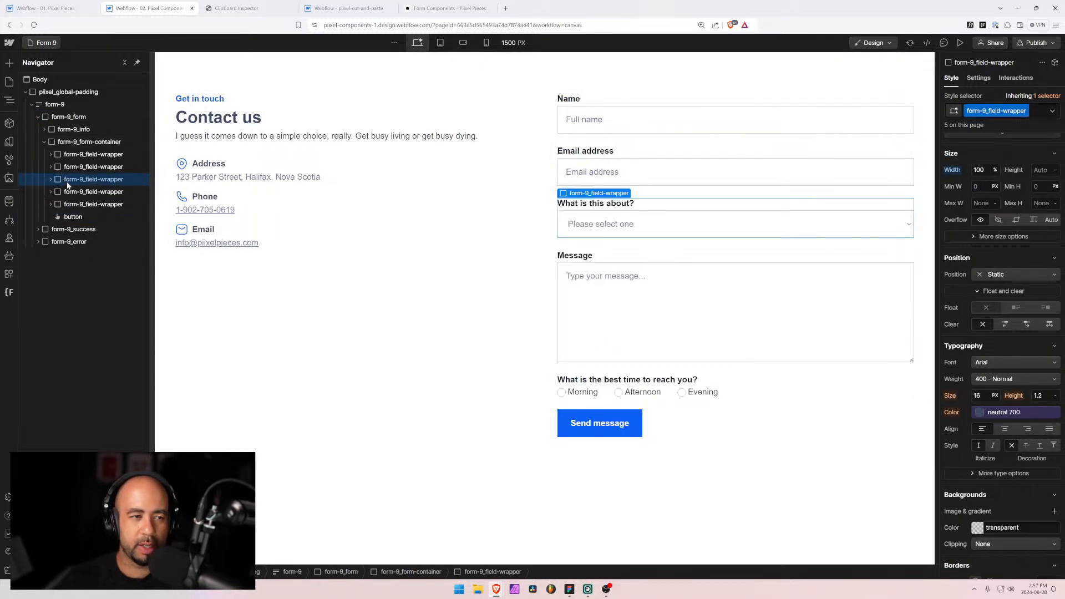
pyautogui.click(51, 180)
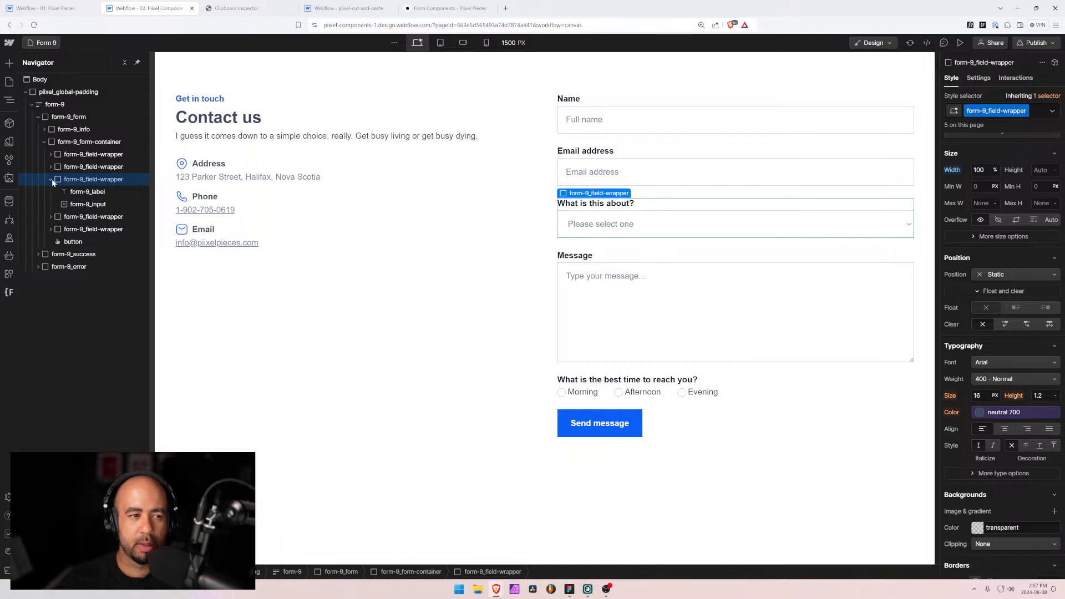
pyautogui.click(88, 204)
pyautogui.click(978, 78)
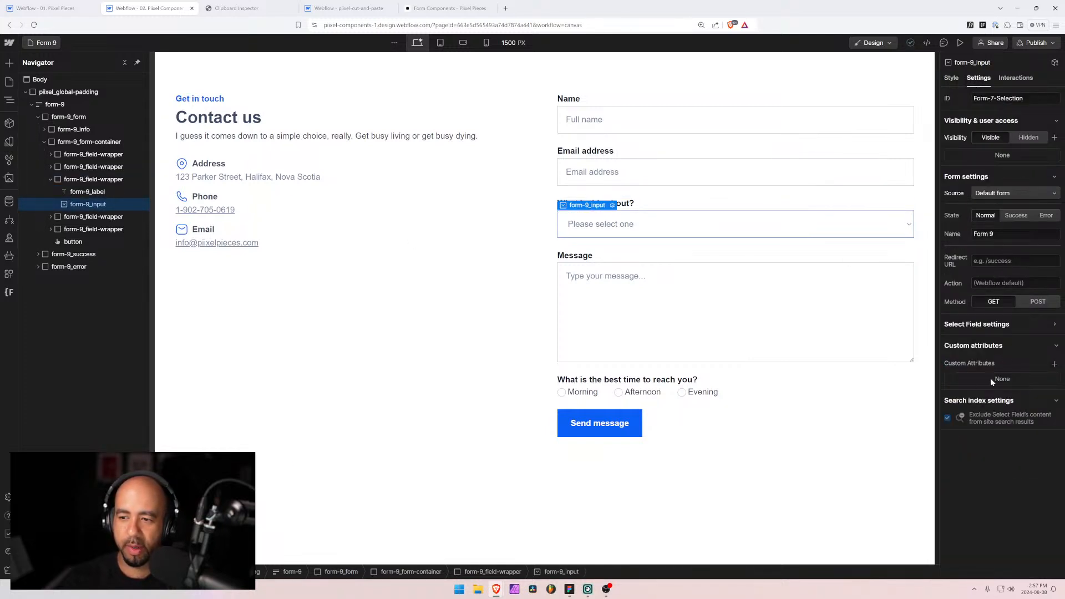
# Step: Change the dropdown's field name to Form 9 Selection in its Select Field settings
pyautogui.click(84, 191)
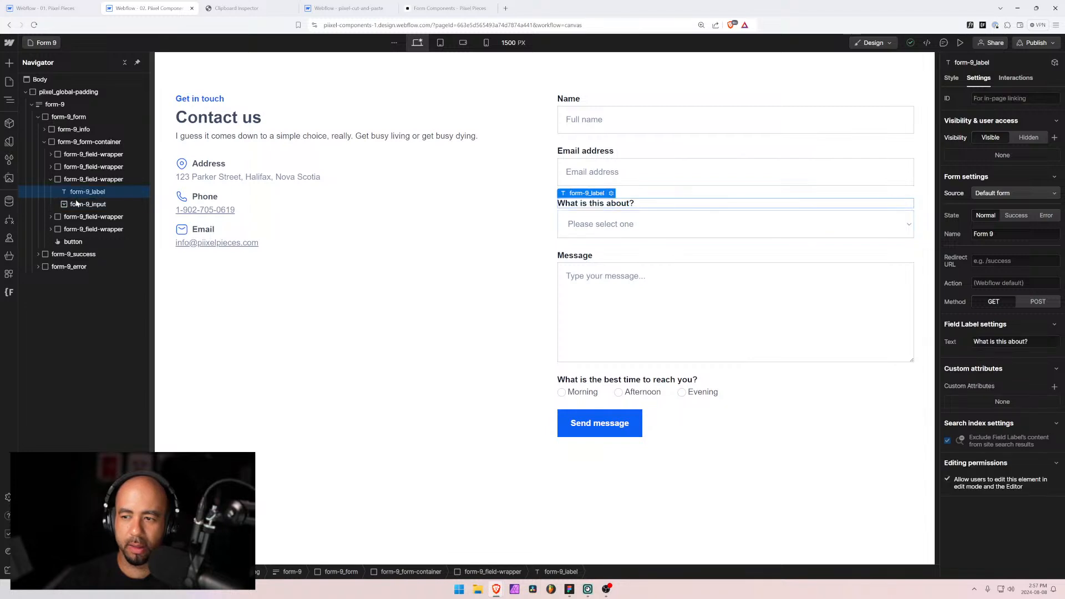
pyautogui.click(77, 204)
pyautogui.click(1005, 325)
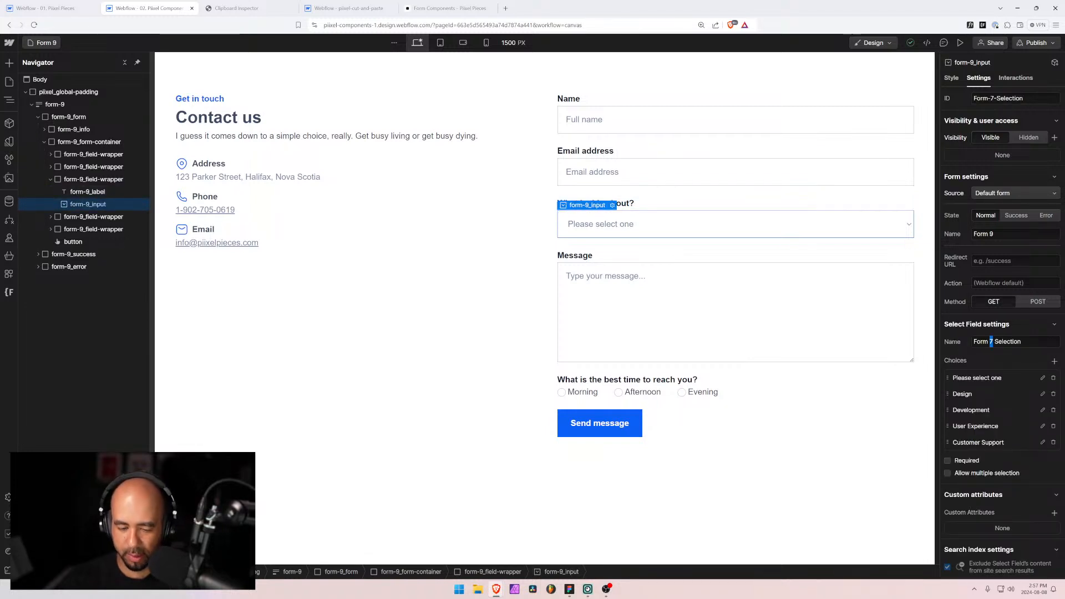
pyautogui.click(1028, 325)
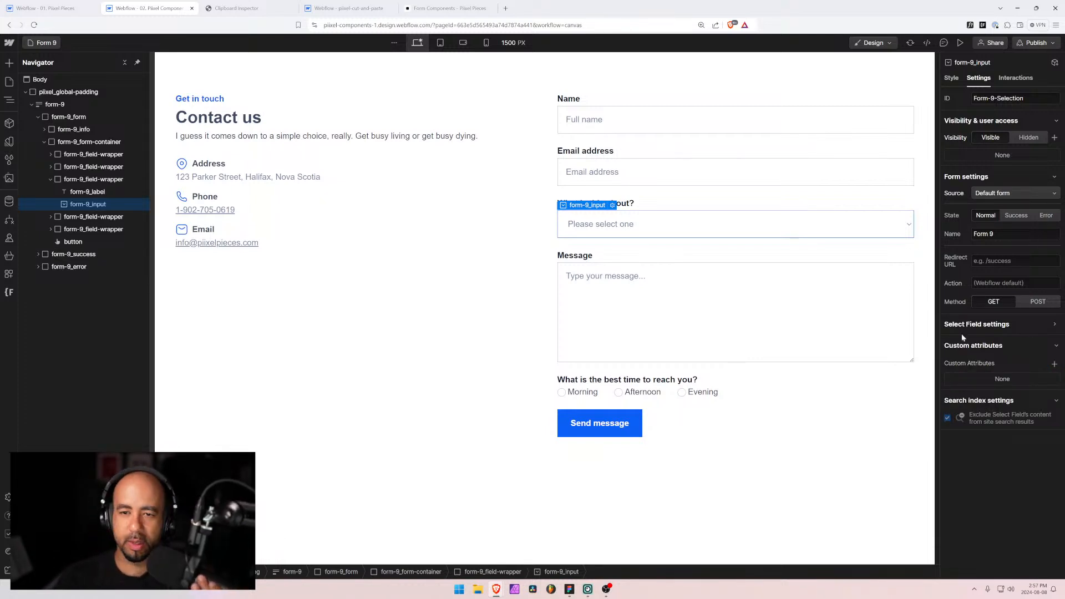
pyautogui.click(629, 250)
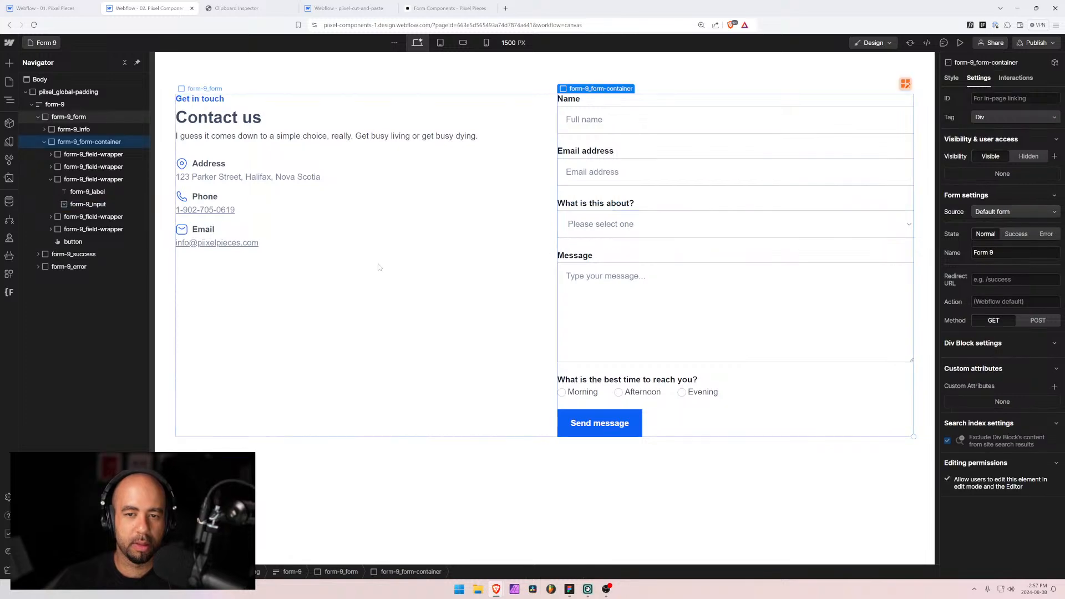
pyautogui.hotkey('alt', 'Tab')
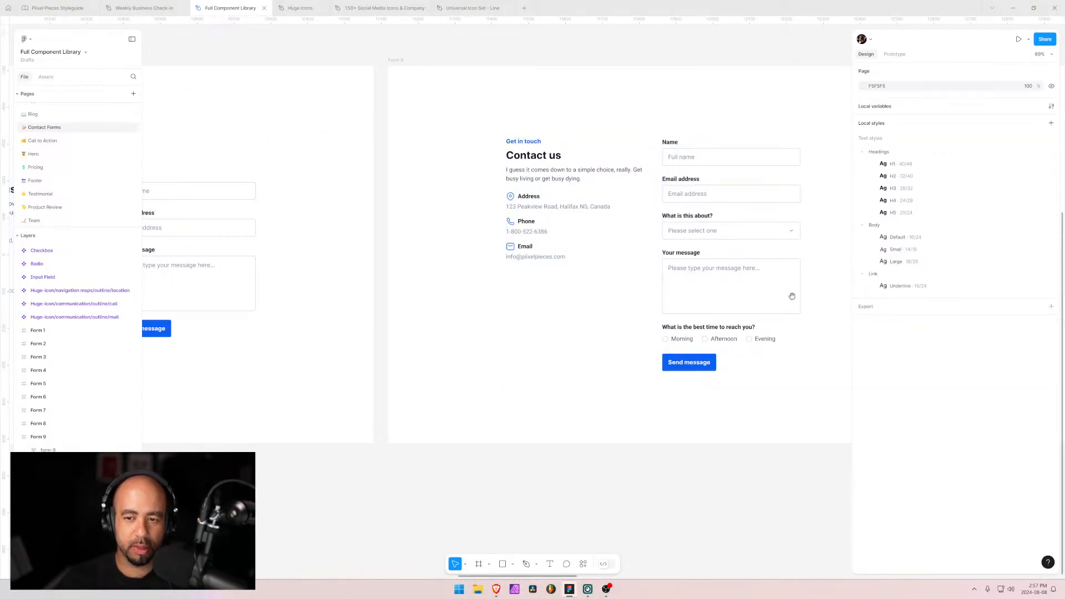
pyautogui.hscroll(10, 443, 250)
pyautogui.hscroll(1, 399, 259)
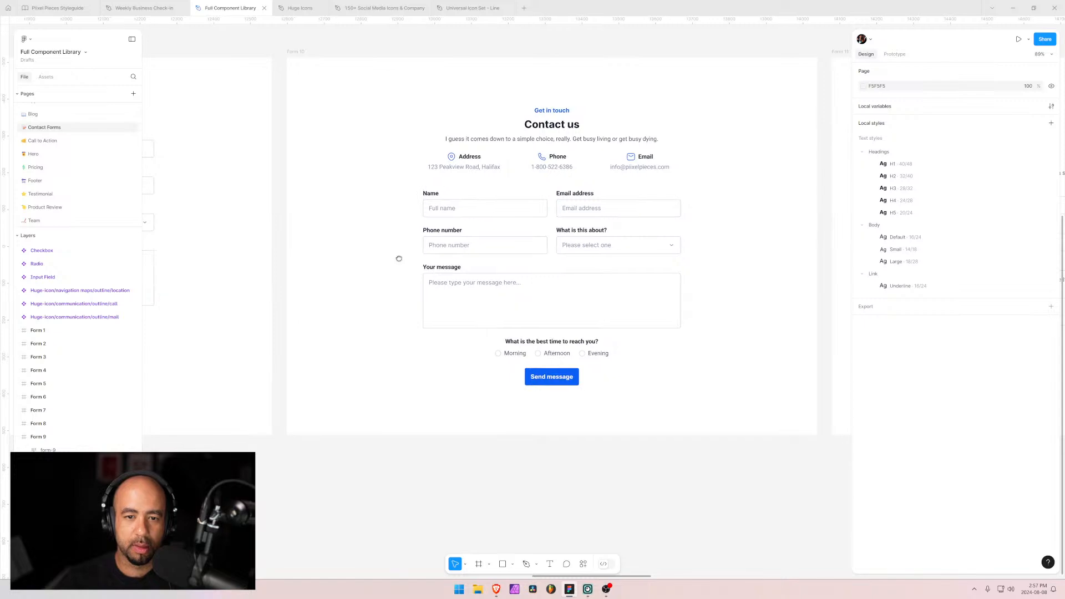
pyautogui.hscroll(-8, 478, 232)
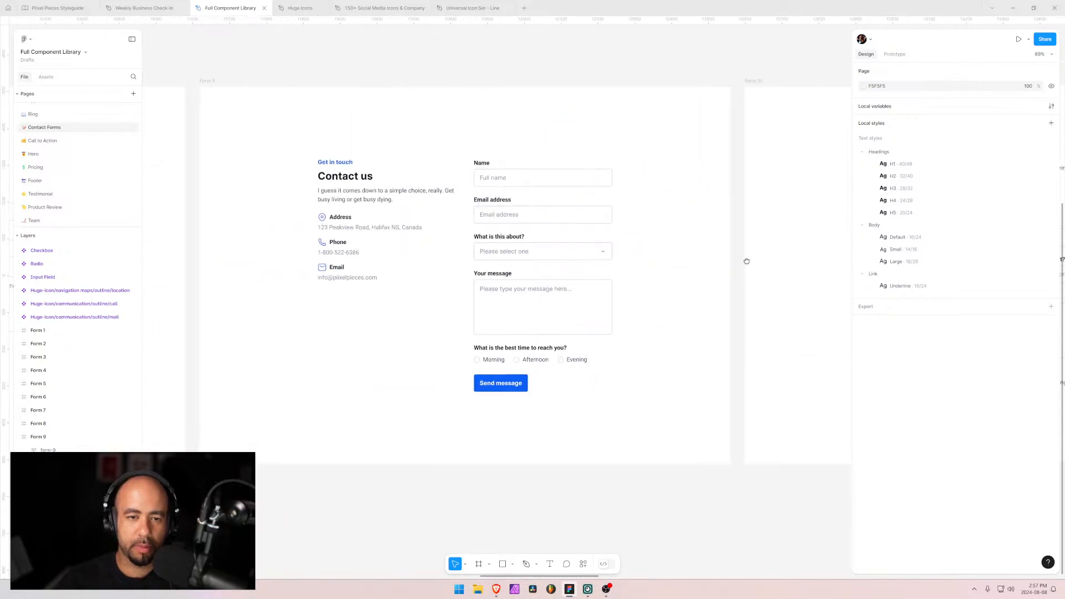
pyautogui.hscroll(10, 746, 262)
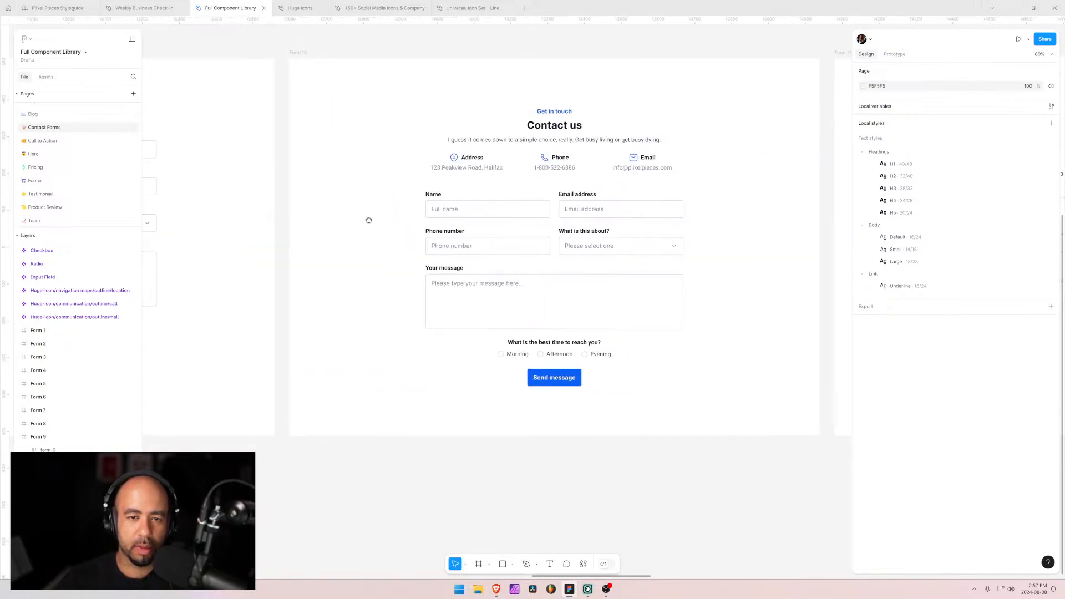
pyautogui.hscroll(10, 300, 235)
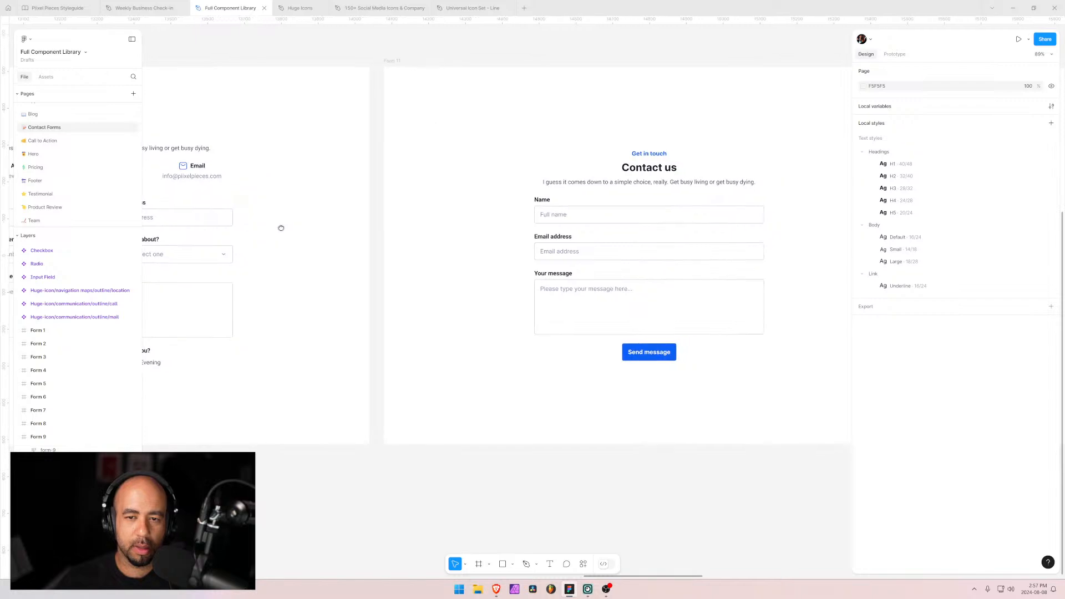
pyautogui.hscroll(-10, 285, 229)
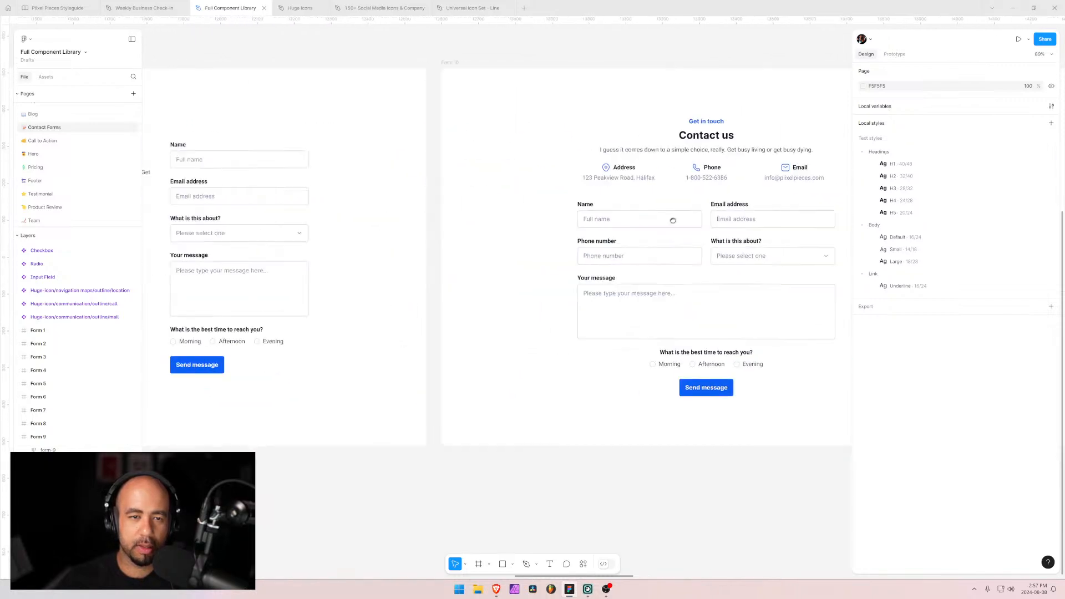
pyautogui.moveTo(677, 225); pyautogui.dragTo(438, 215)
pyautogui.hotkey('alt', 'Tab')
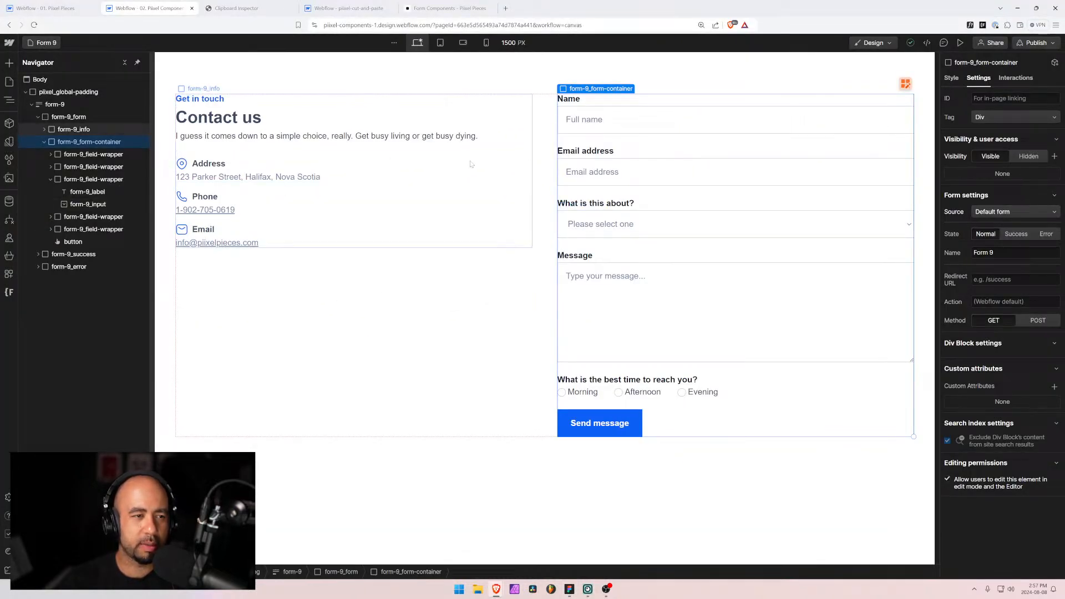
# Step: Select the form-9 block, then delete the old Form Block in the cut-and-paste project
pyautogui.click(71, 170)
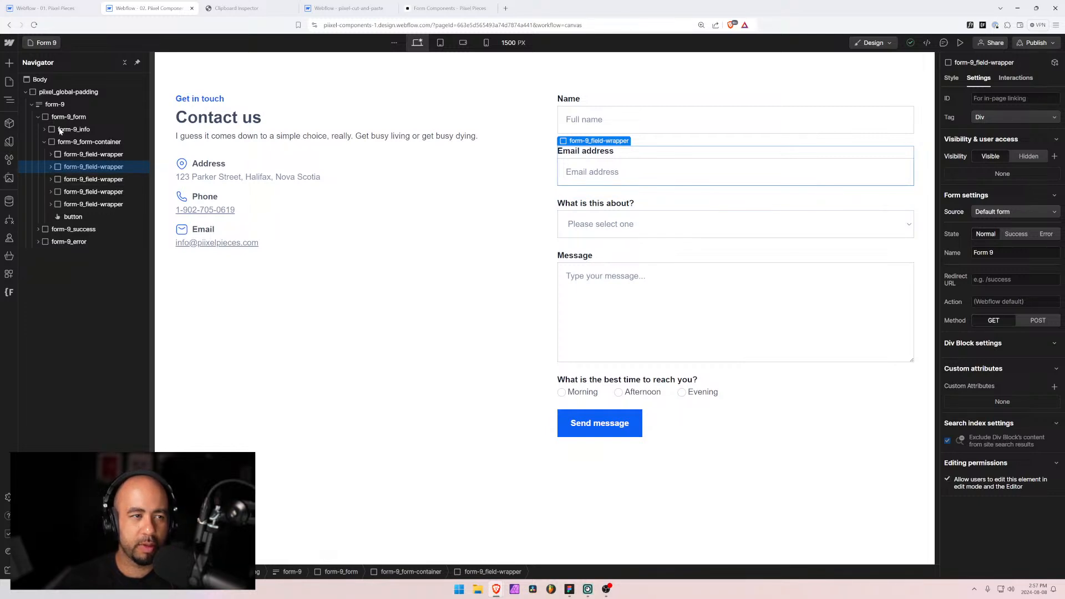
pyautogui.click(54, 104)
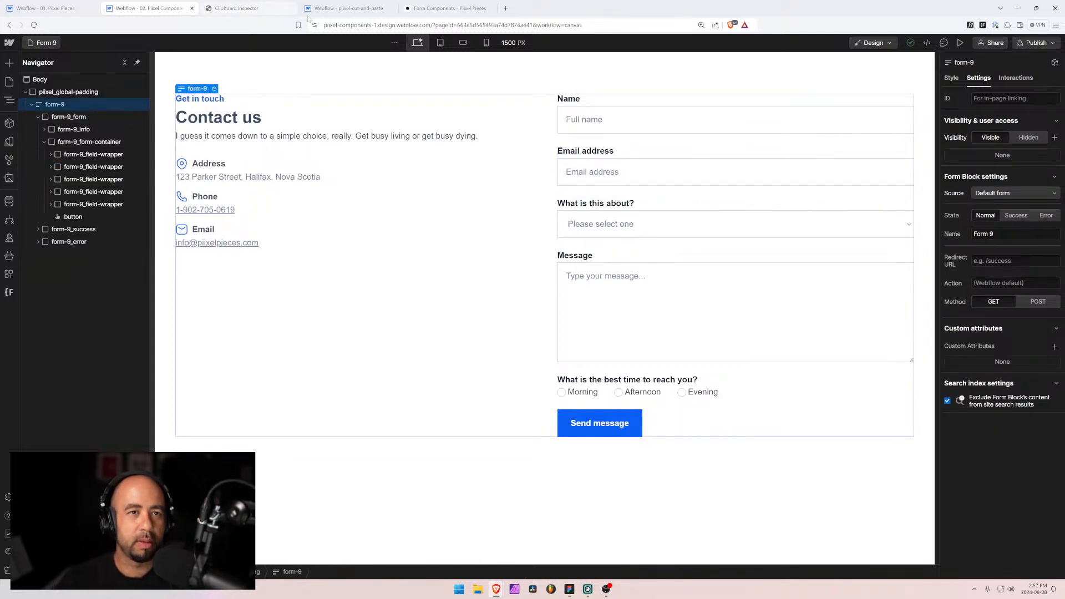
pyautogui.click(347, 8)
pyautogui.click(34, 93)
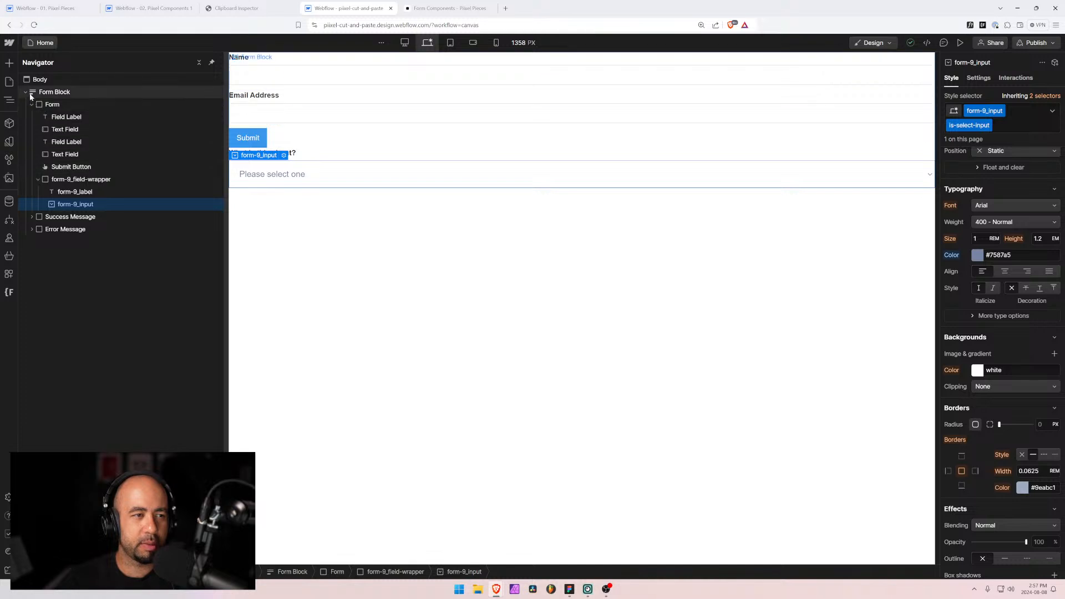
pyautogui.press('Delete')
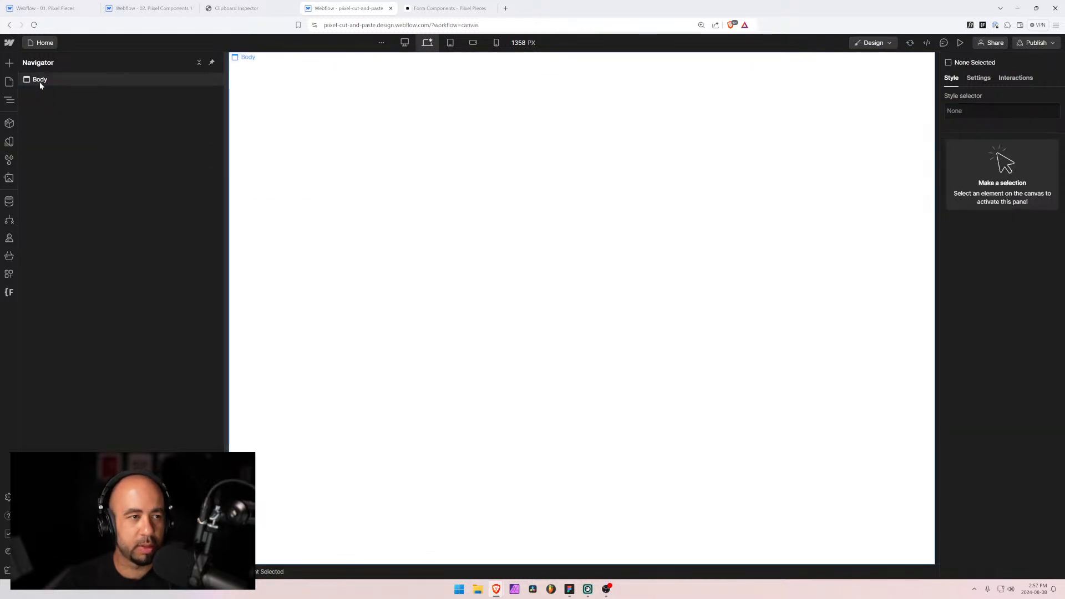
# Step: Remove the unused styles and paste in the copied form-9 contact form
pyautogui.click(39, 81)
pyautogui.click(9, 160)
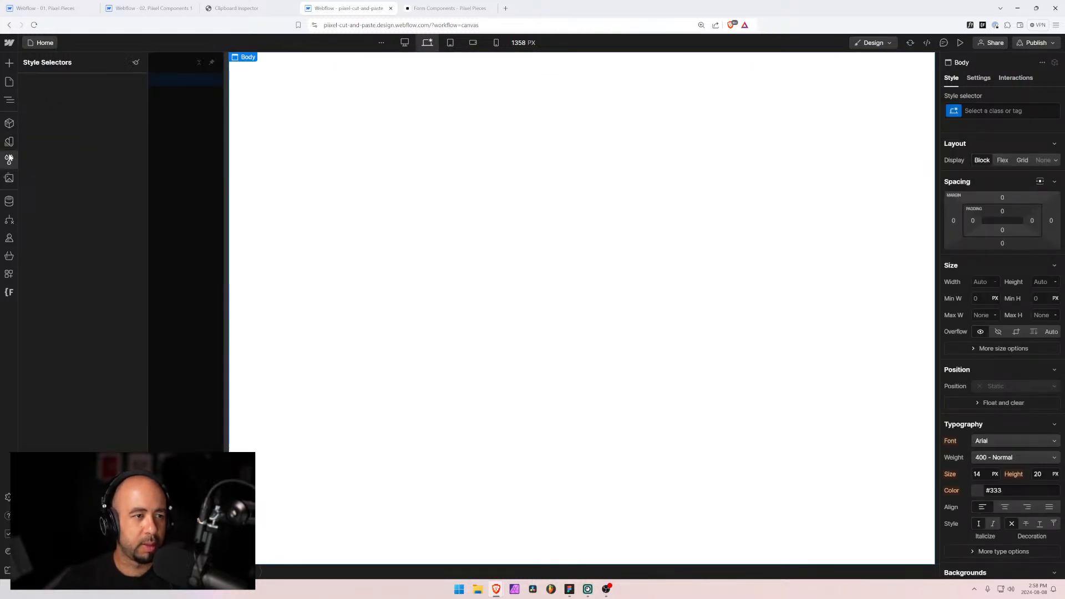
pyautogui.click(136, 62)
pyautogui.click(45, 212)
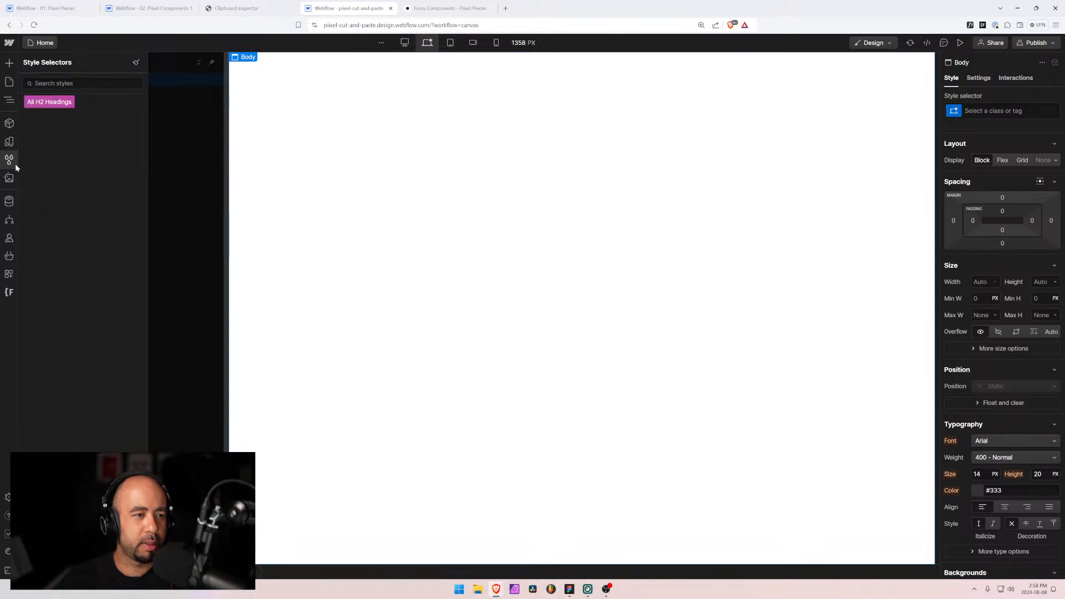
pyautogui.click(9, 100)
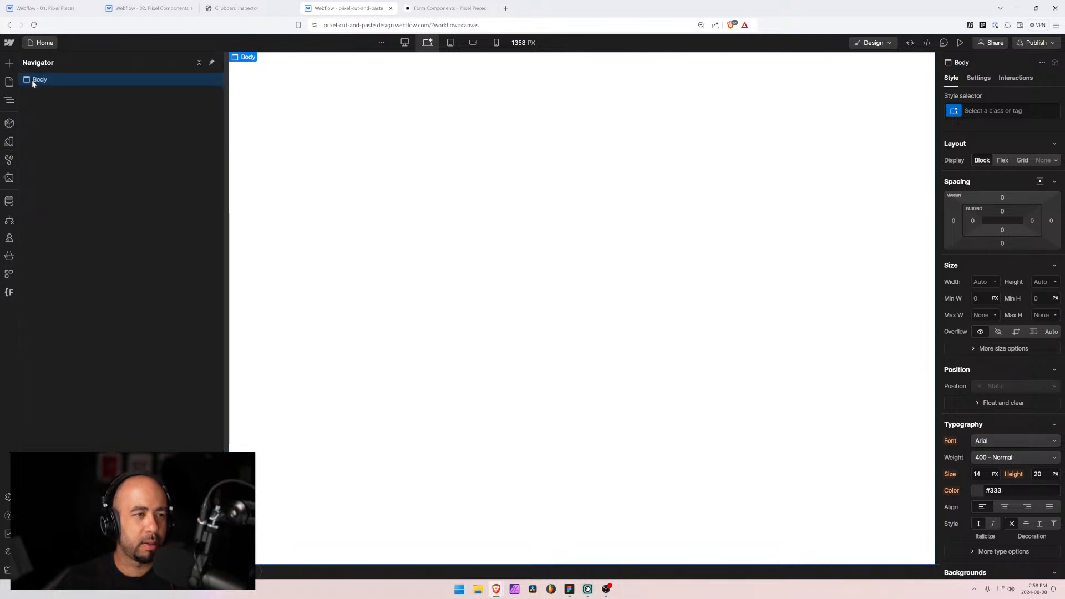
pyautogui.hotkey('ctrl', 'v')
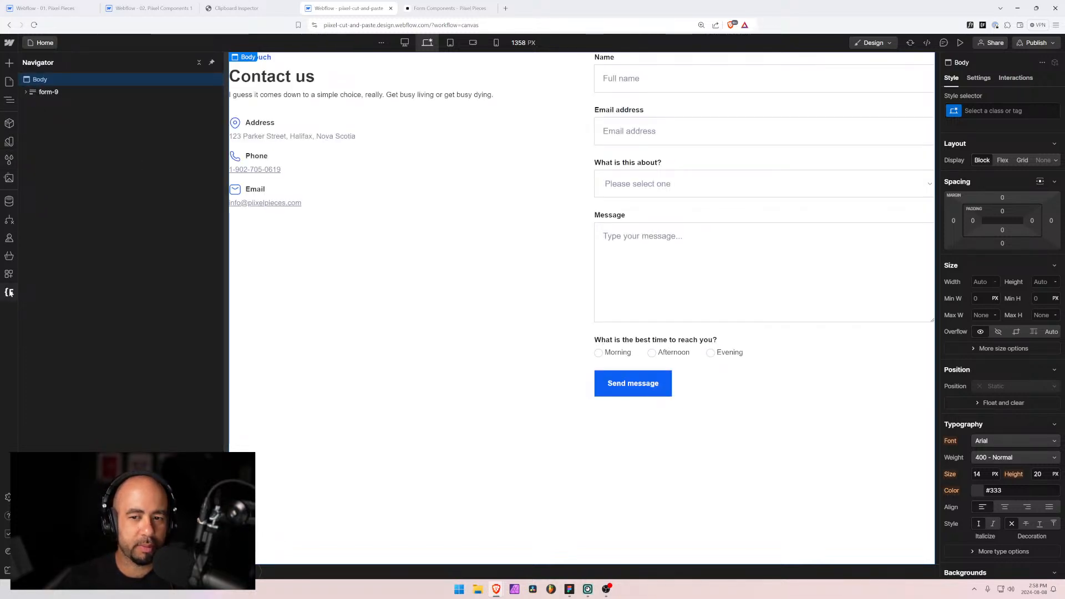
# Step: Rename the form-9 class folder to form-10 in Finsweet Folders, save, and reload
pyautogui.click(9, 292)
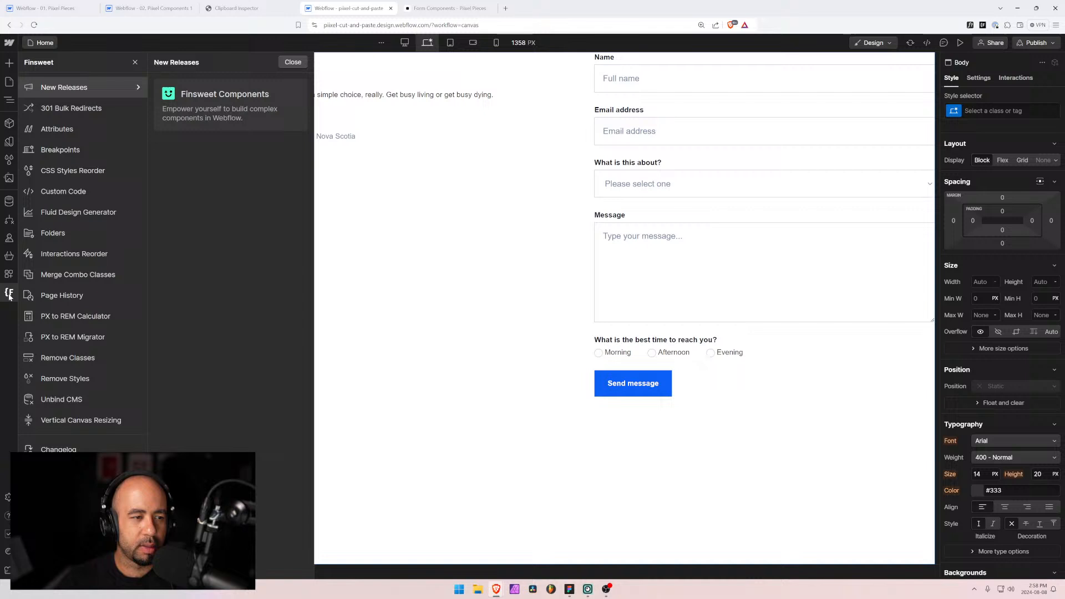
pyautogui.click(61, 233)
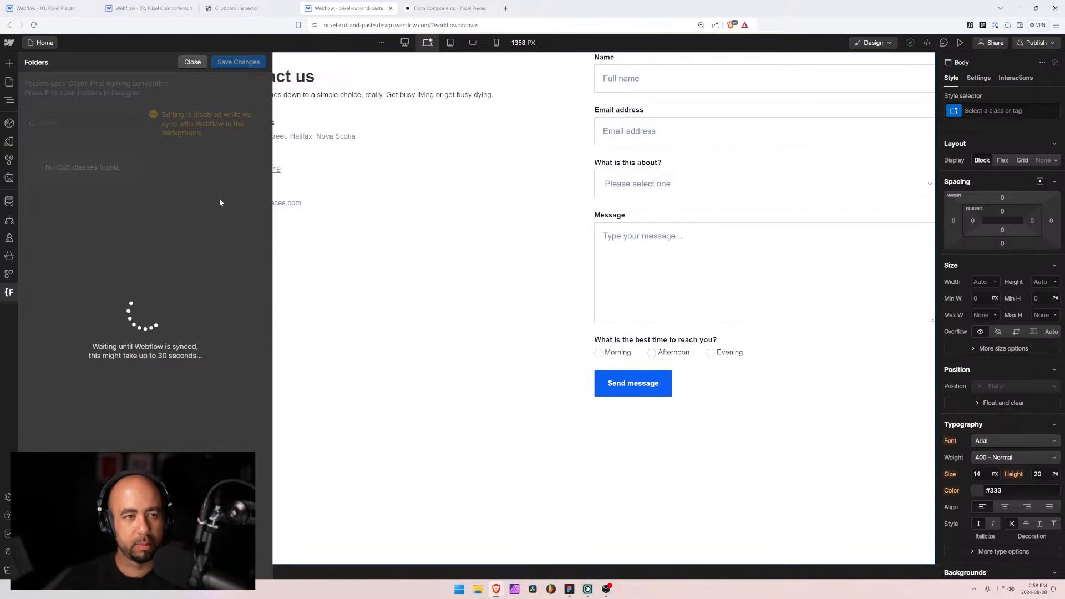
pyautogui.click(131, 159)
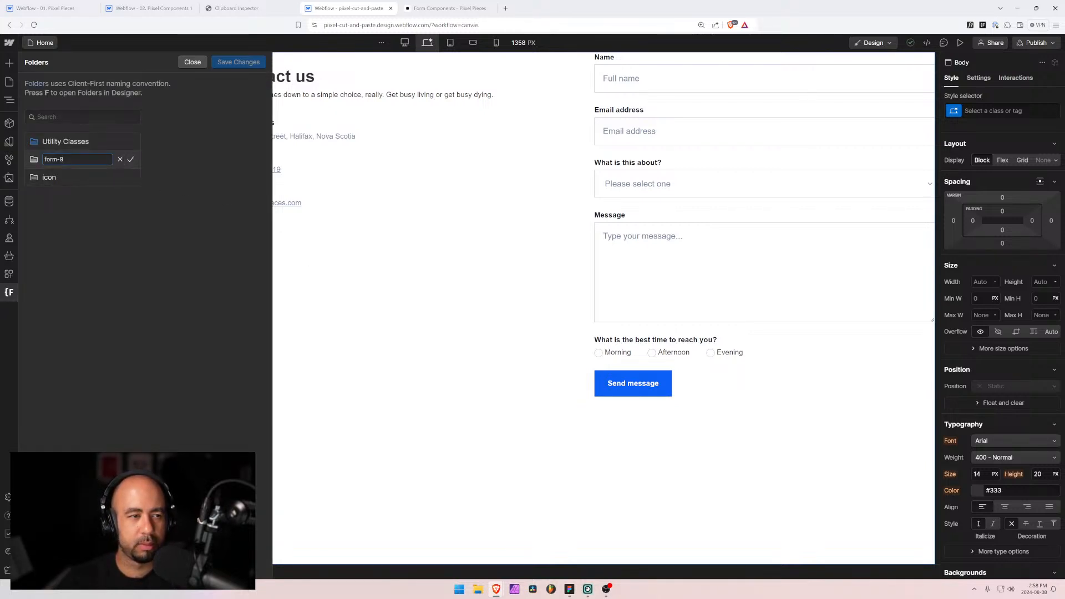
pyautogui.write('10')
pyautogui.press('Return')
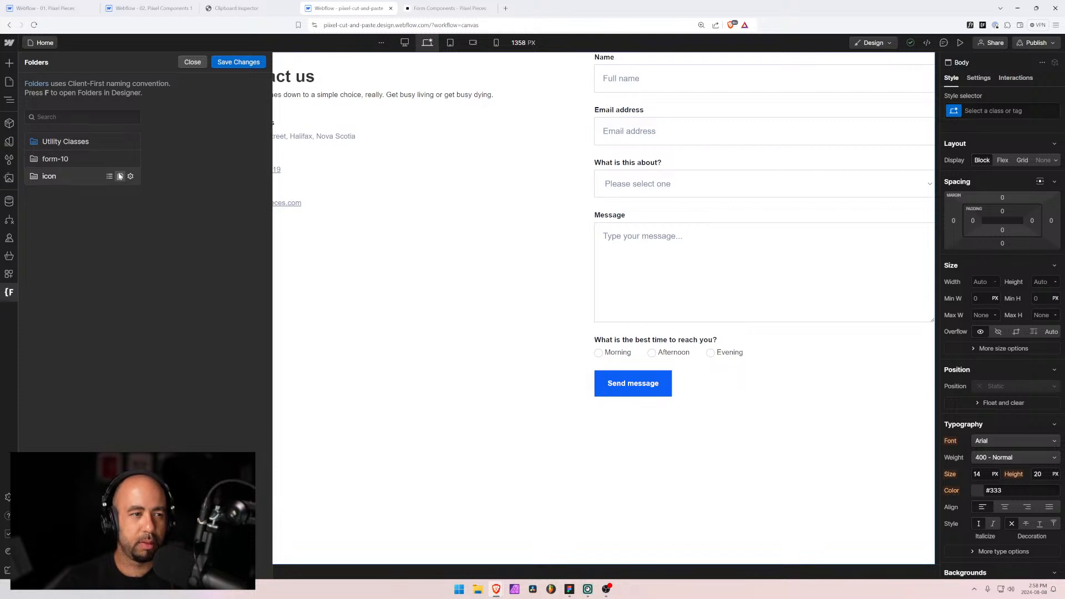
pyautogui.click(238, 62)
pyautogui.click(641, 344)
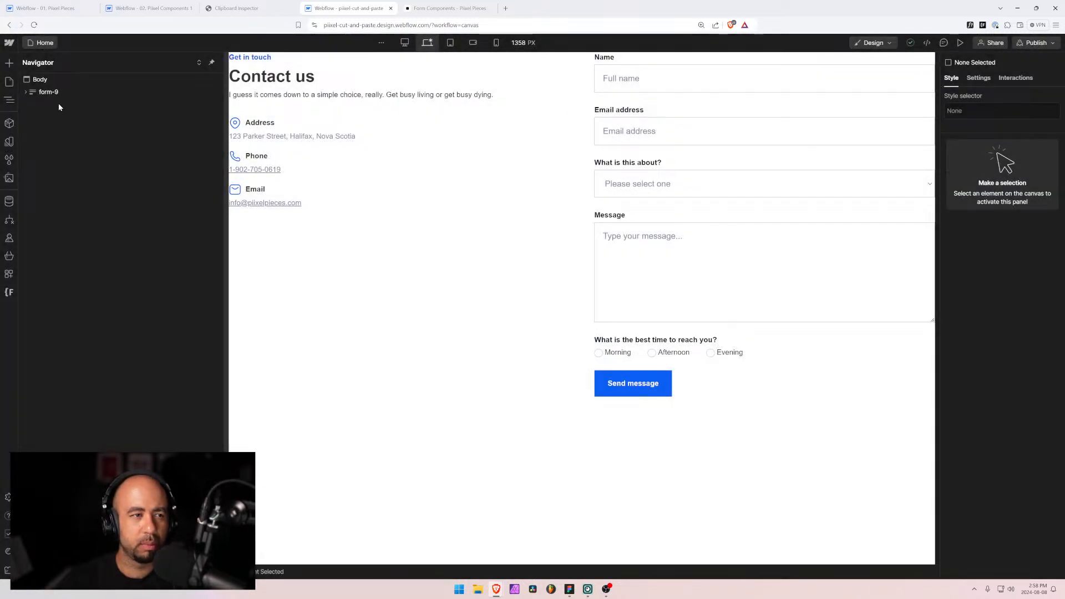
# Step: Rename the pasted form block's form-9 class to form-10
pyautogui.click(94, 95)
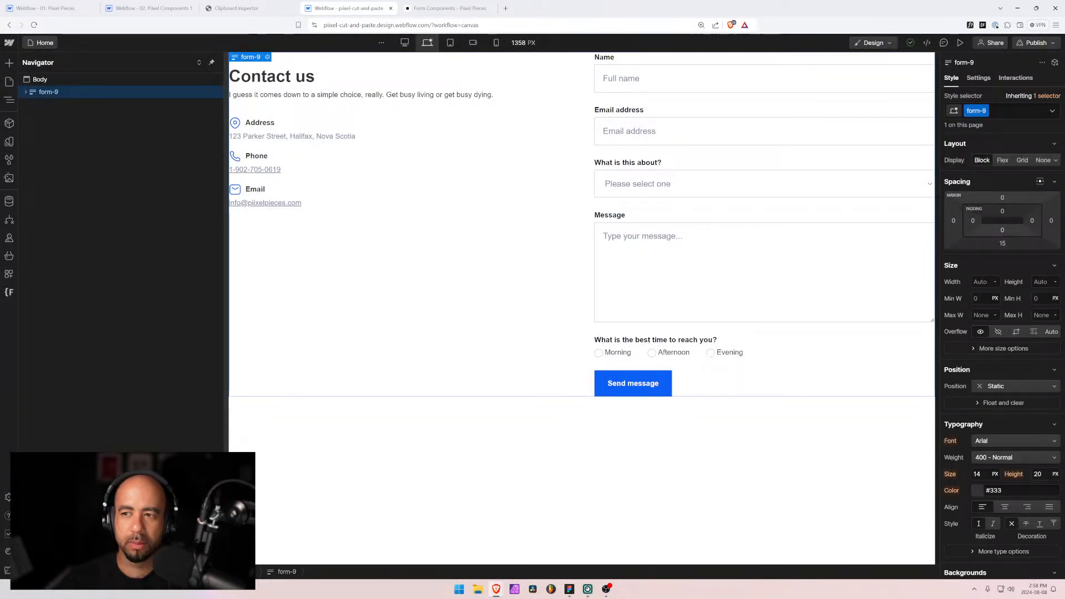
pyautogui.click(993, 111)
pyautogui.click(996, 131)
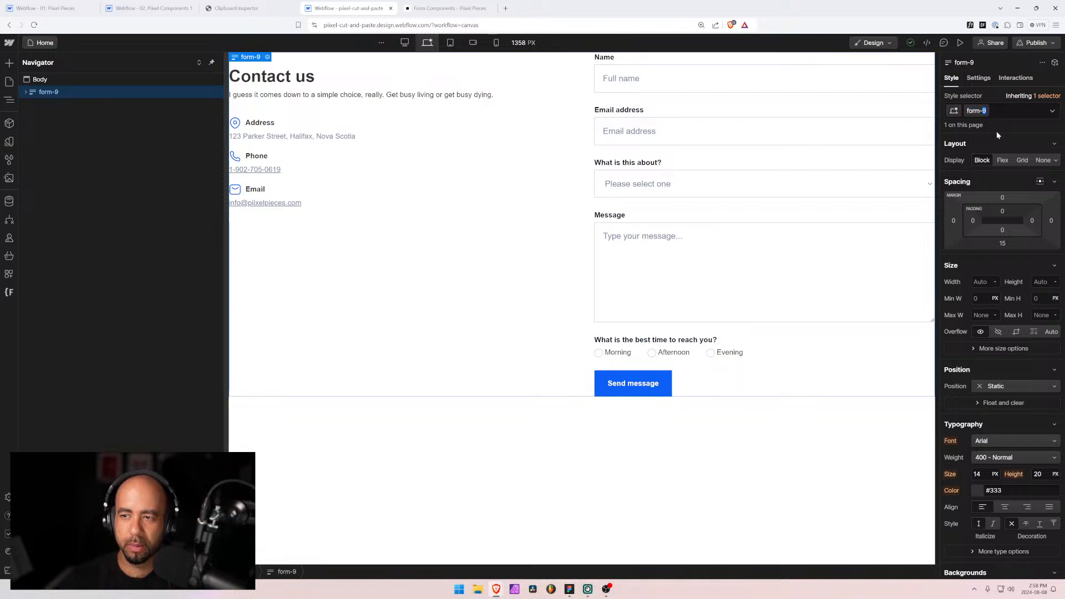
pyautogui.write('10')
pyautogui.press('Return')
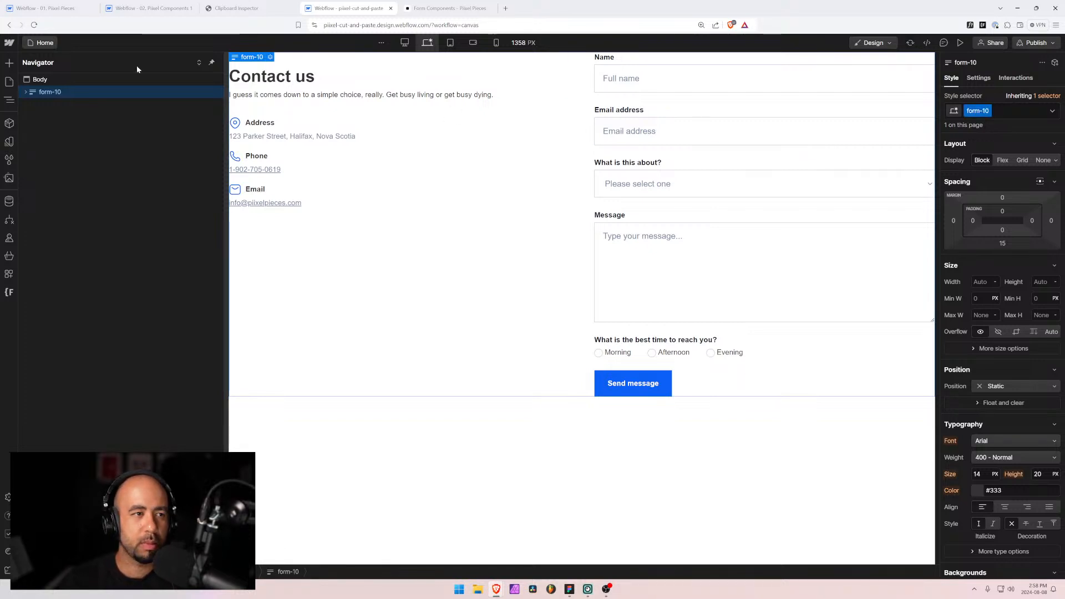
# Step: In the components project, open the Form 10 page and delete its old form block
pyautogui.click(152, 8)
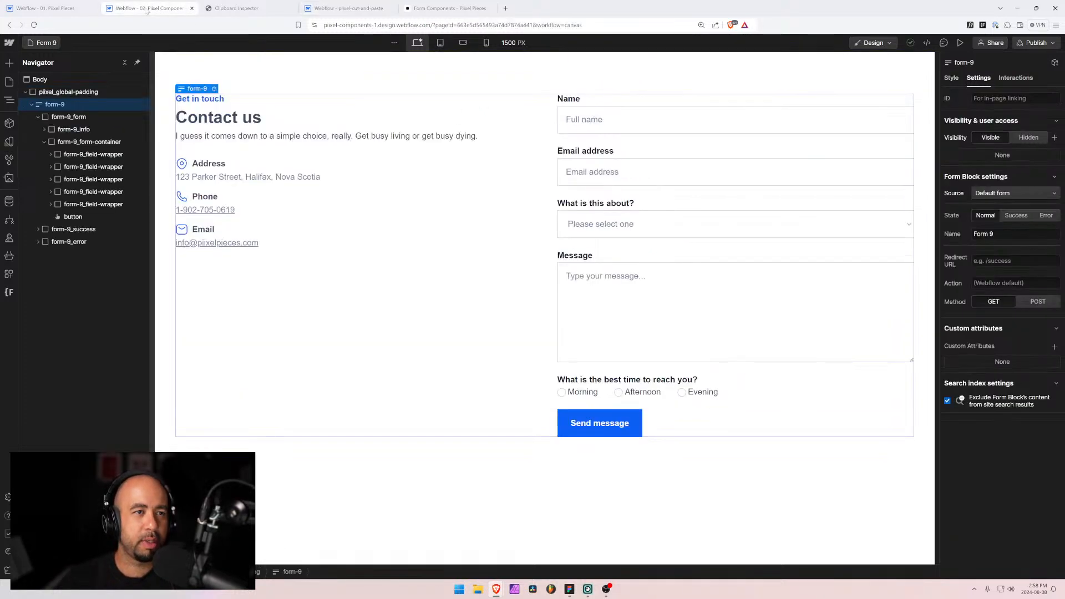
pyautogui.click(41, 44)
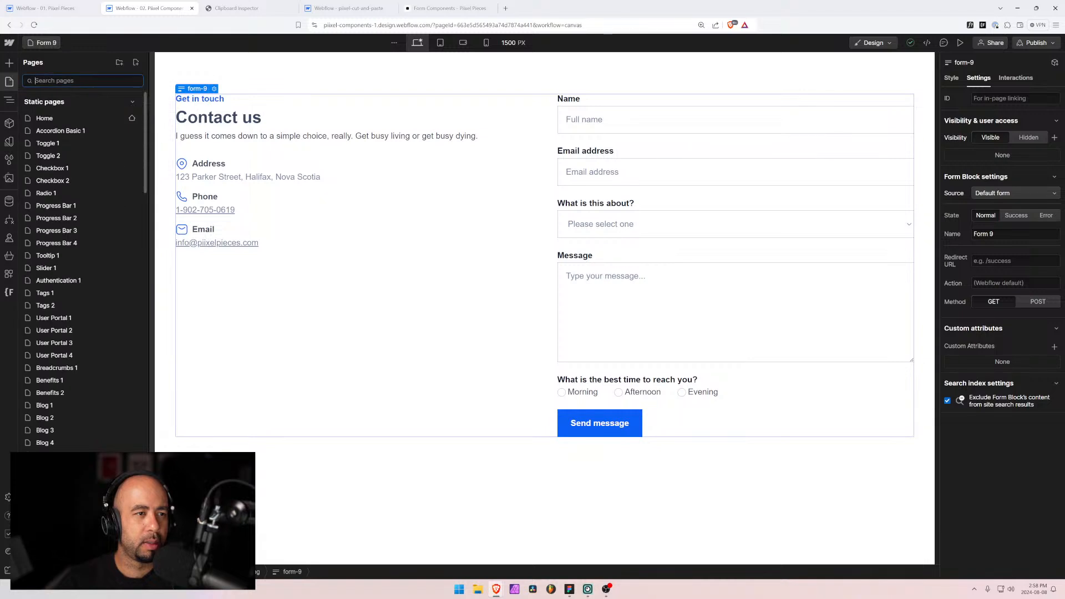
pyautogui.write('f')
pyautogui.click(47, 318)
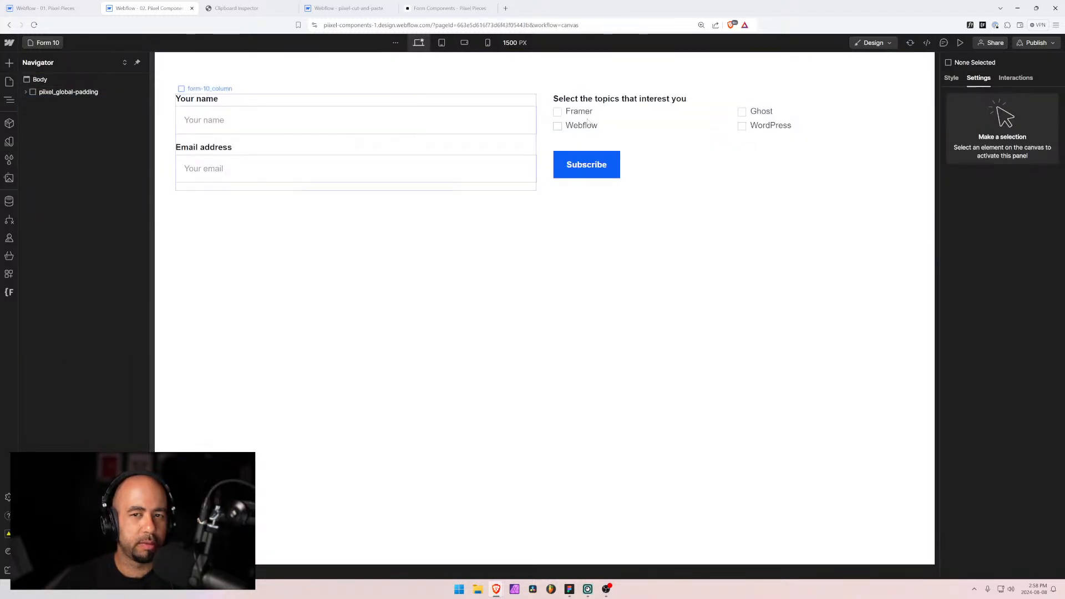
pyautogui.click(549, 127)
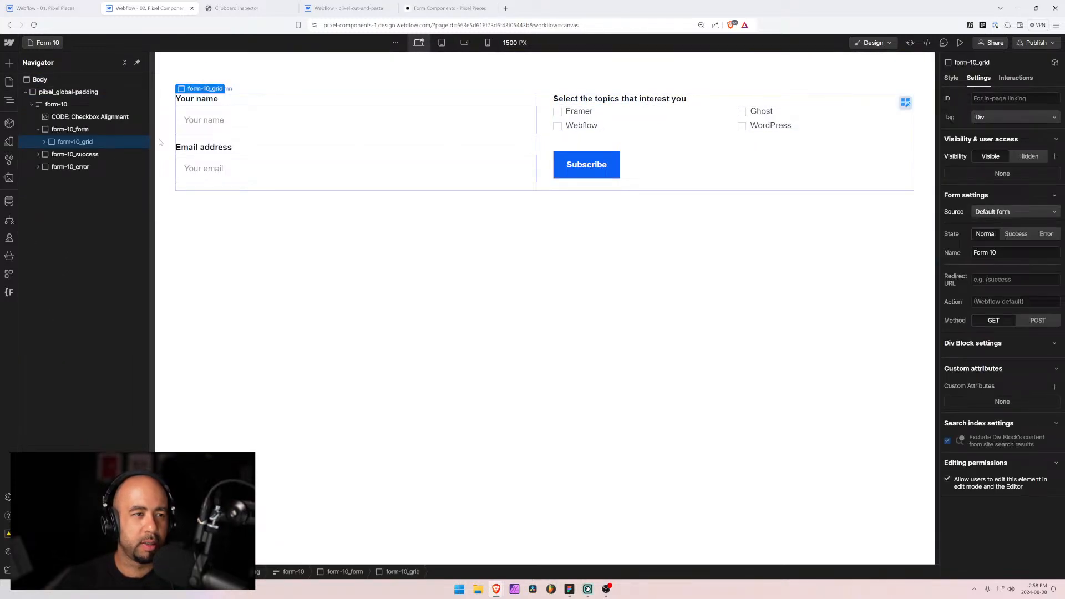
pyautogui.click(59, 105)
pyautogui.press('Delete')
# Step: Remove the leftover unused form-10 styles and select the page's padding wrapper
pyautogui.click(5, 157)
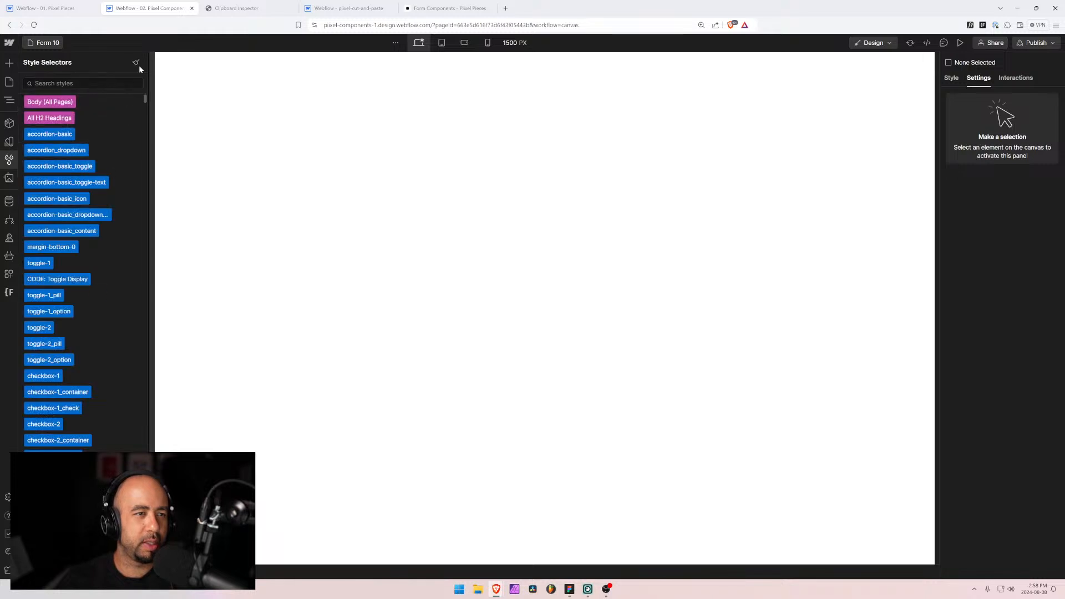
pyautogui.click(137, 62)
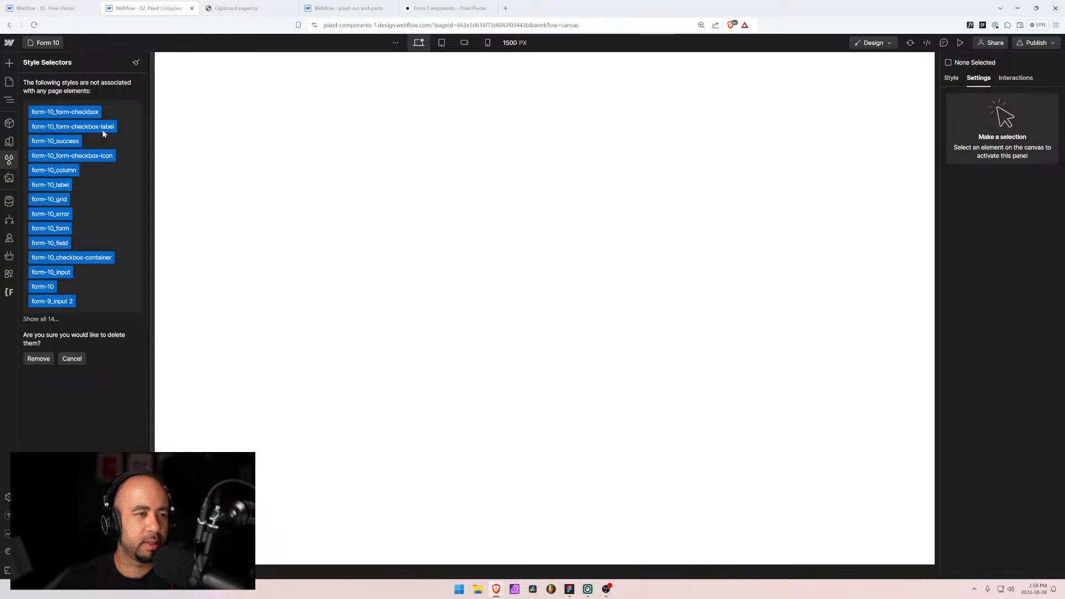
pyautogui.click(38, 359)
pyautogui.click(9, 82)
pyautogui.click(9, 99)
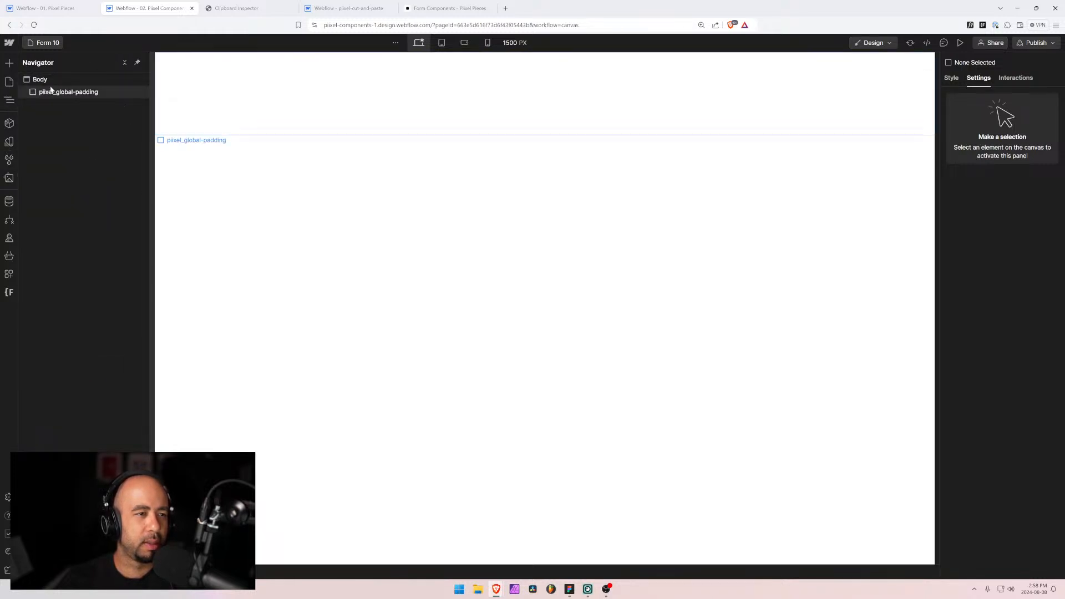
pyautogui.click(49, 92)
# Step: Paste the contact form and switch Send message to the button class with the is-form-submit combo
pyautogui.hotkey('ctrl', 'v')
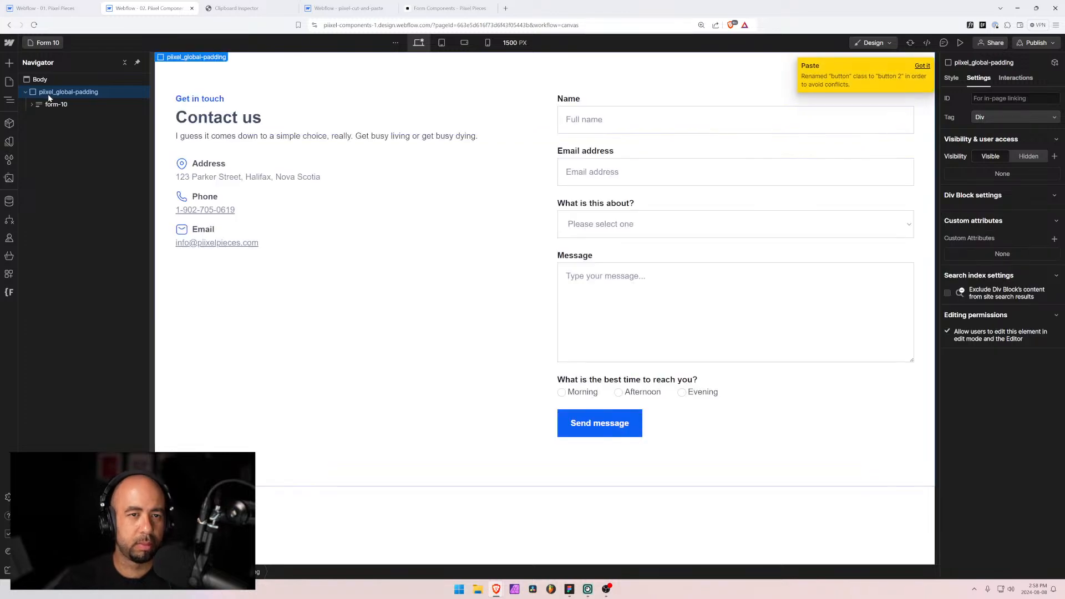
pyautogui.click(634, 416)
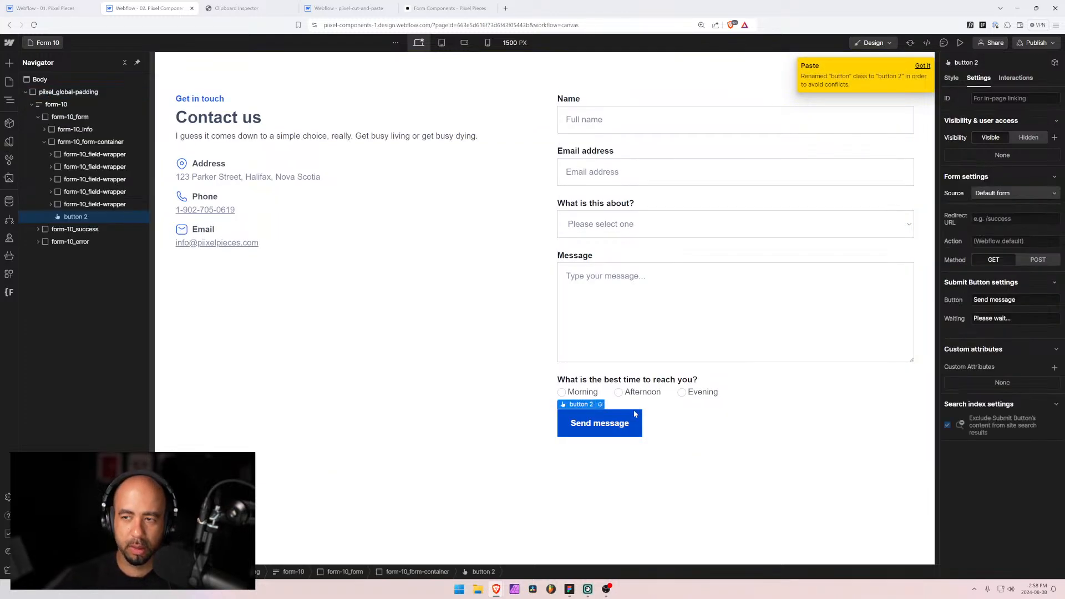
pyautogui.press('BackSpace')
pyautogui.press('BackSpace')
pyautogui.write('but')
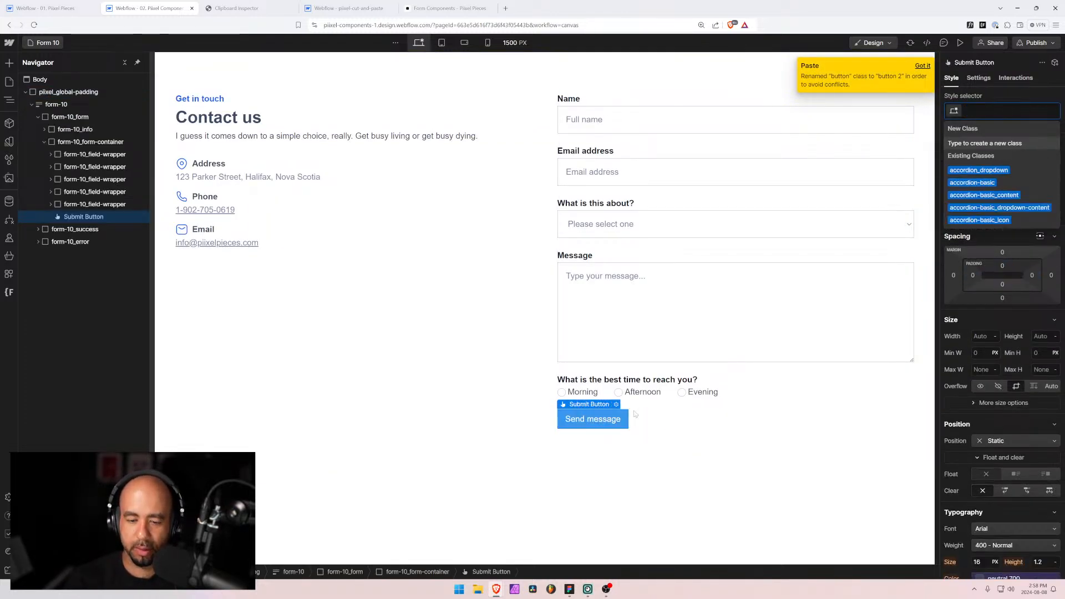
pyautogui.press('Return')
pyautogui.write('is')
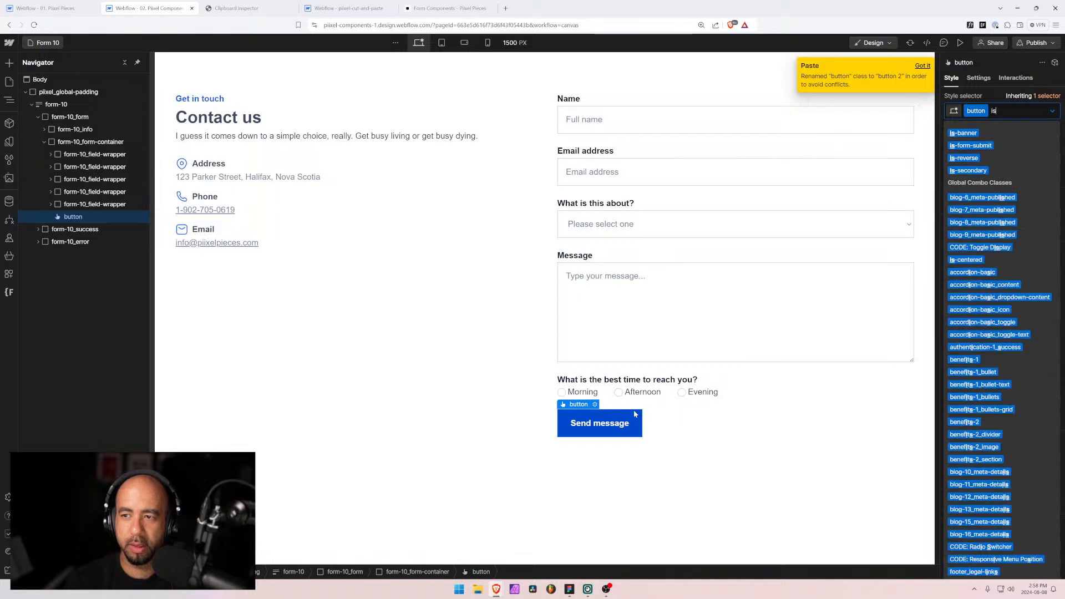
pyautogui.press('Down')
pyautogui.press('Return')
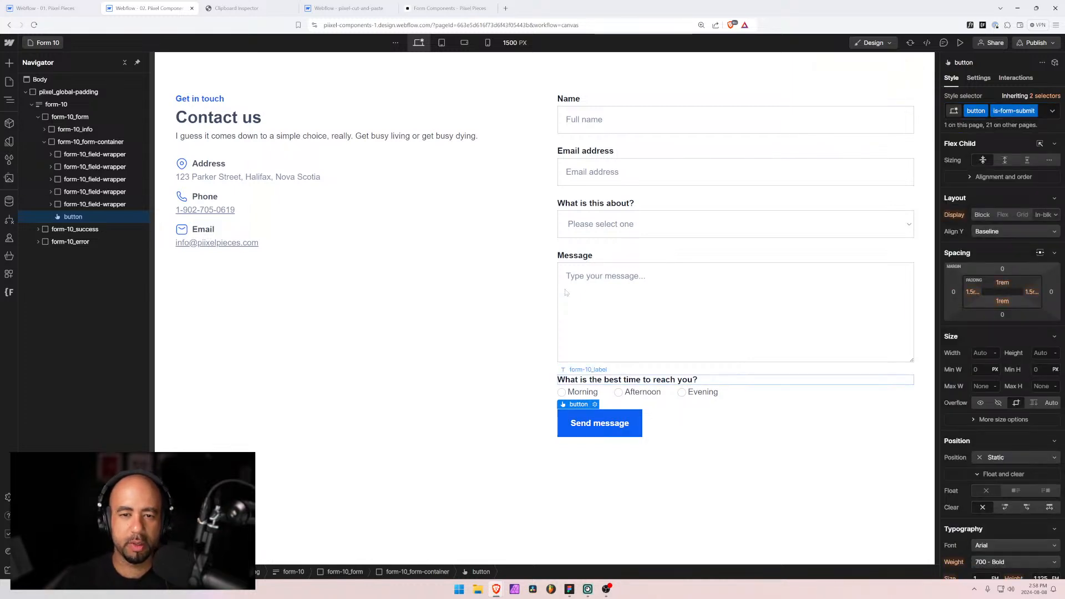
pyautogui.click(640, 153)
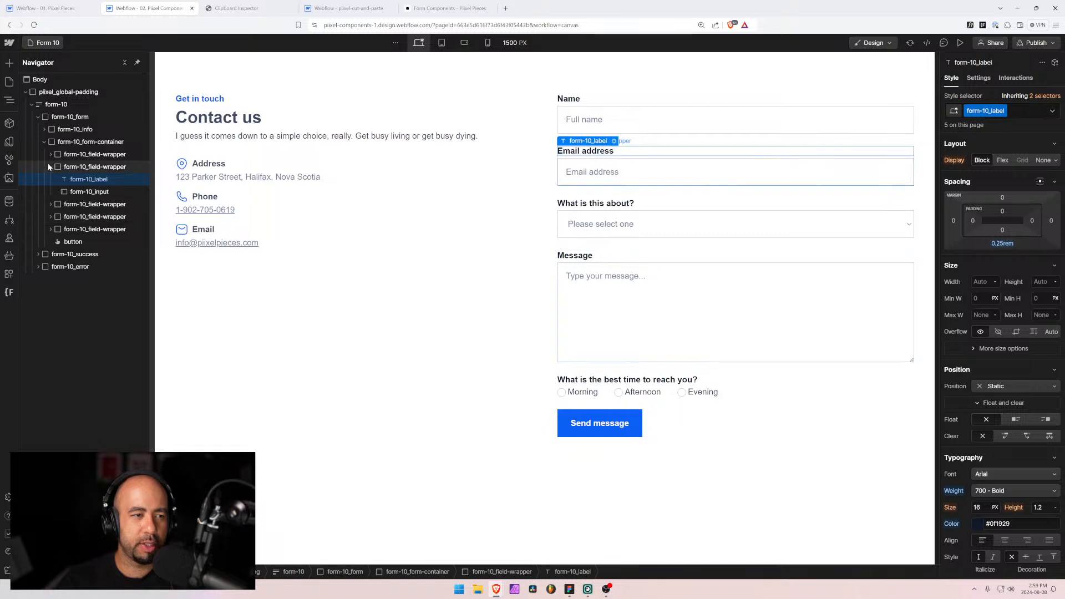
# Step: Duplicate the Email address field group and relabel the copy 'Phone number'
pyautogui.click(65, 167)
pyautogui.hotkey('ctrl', 'd')
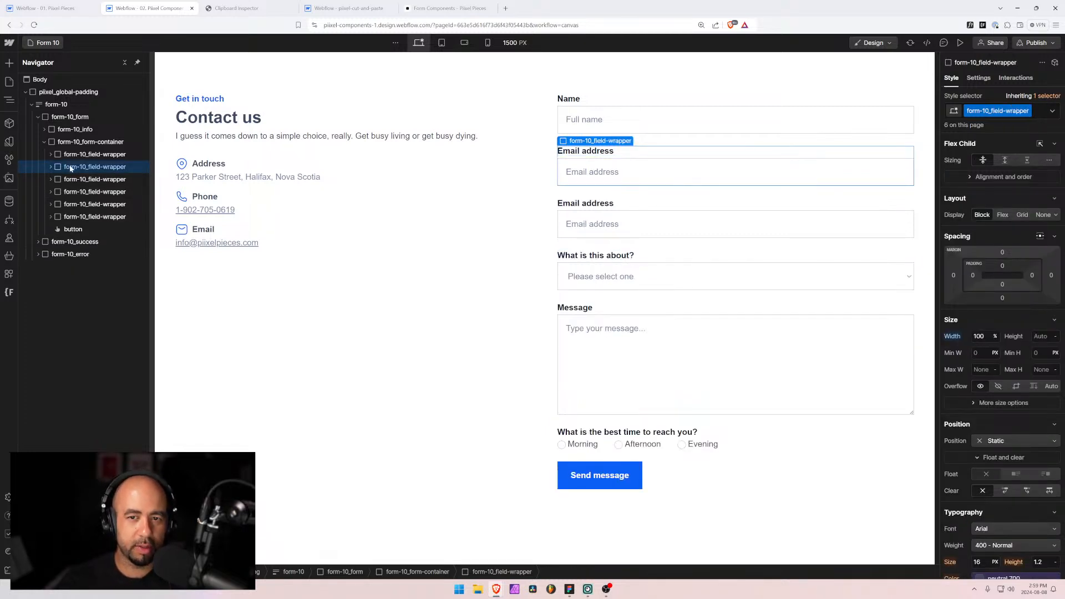
pyautogui.click(575, 204)
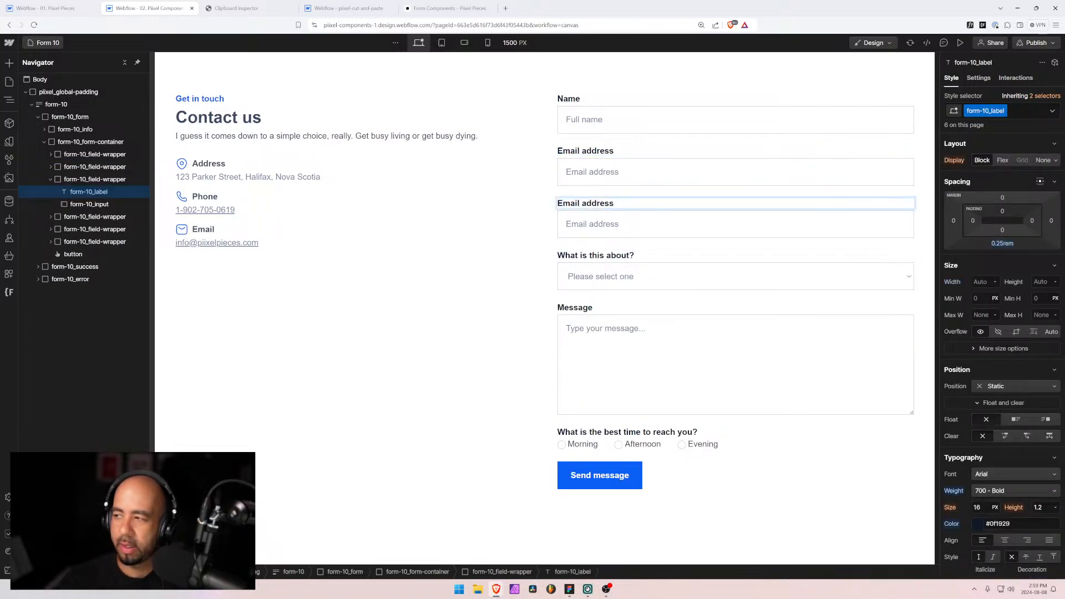
pyautogui.press('Return')
pyautogui.write('Phone')
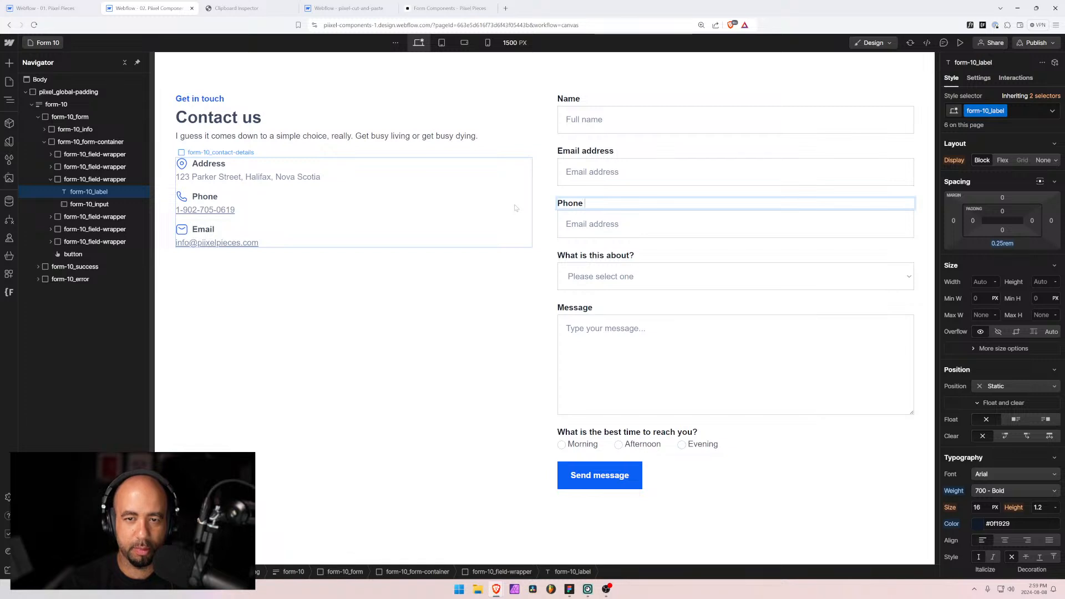
pyautogui.write(' number')
# Step: Rename the copied input's field name, changing 9 to 10 and the rest to 'Phone N'
pyautogui.click(804, 227)
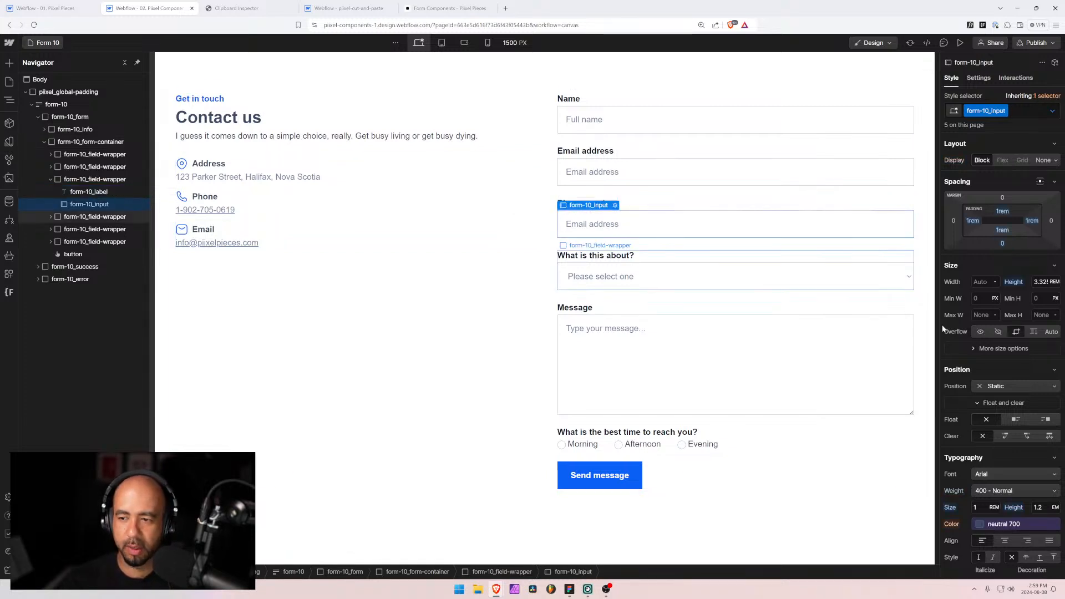
pyautogui.click(978, 78)
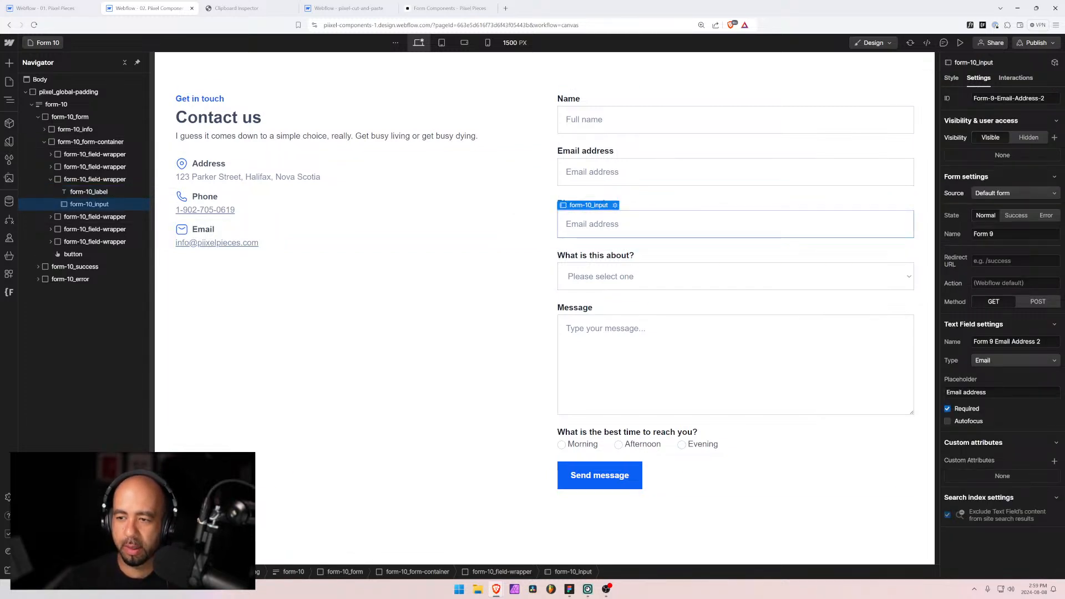
pyautogui.moveTo(993, 342); pyautogui.dragTo(990, 342)
pyautogui.write('10')
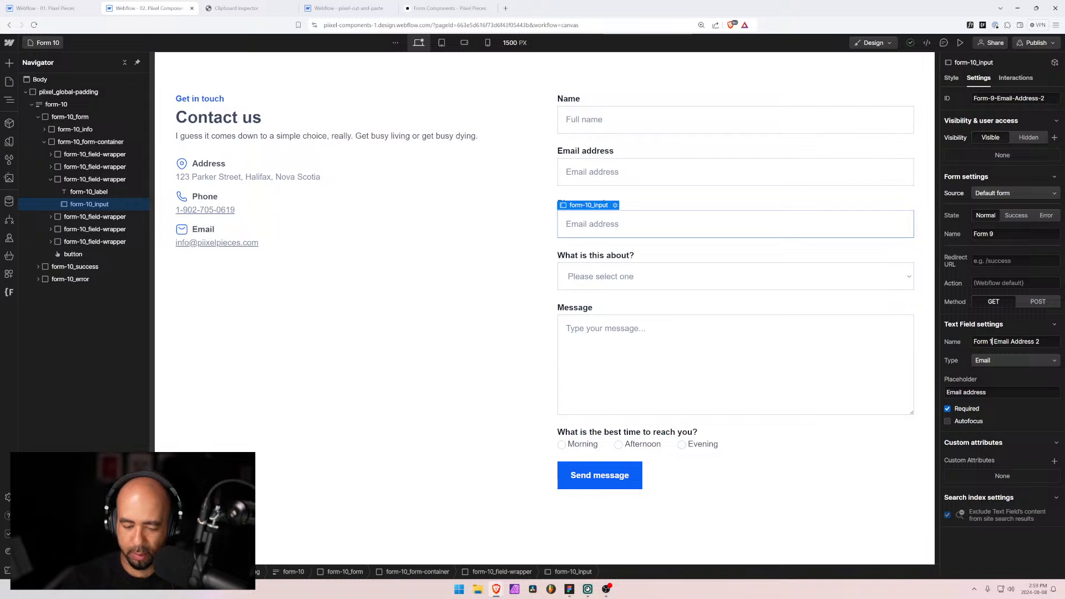
pyautogui.hotkey('ctrl', 'shift', 'Right')
pyautogui.hotkey('ctrl', 'shift', 'Right')
pyautogui.hotkey('ctrl', 'shift', 'Right')
pyautogui.write('Phone')
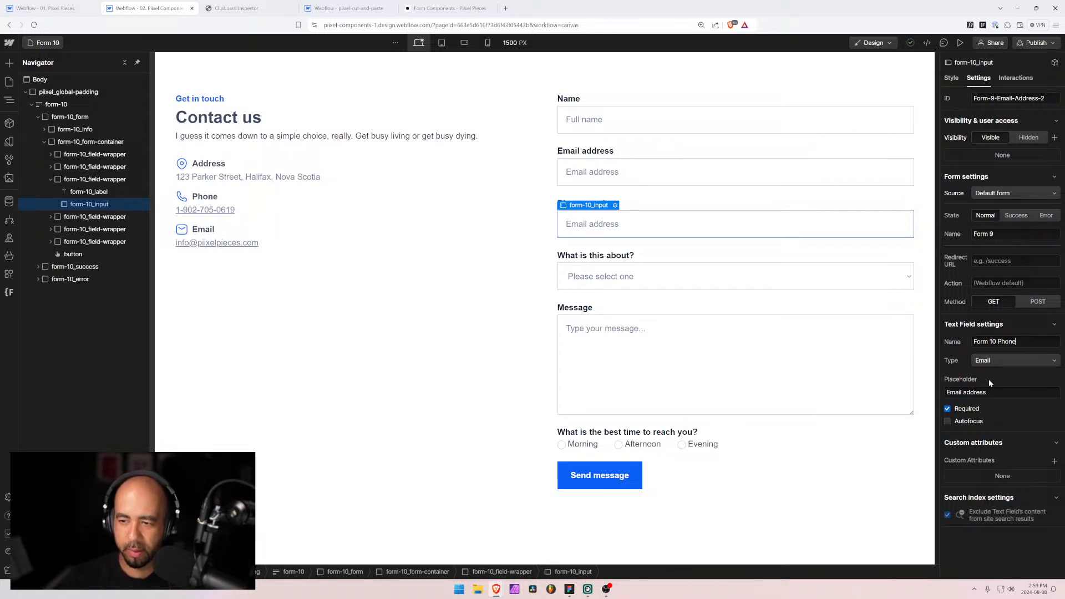
pyautogui.write(' Number')
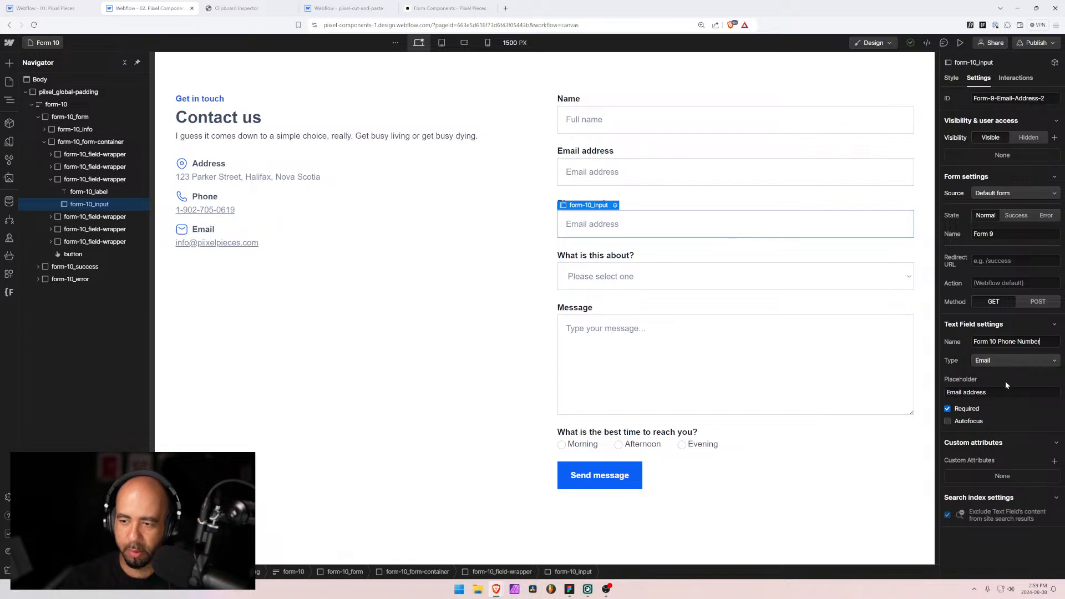
# Step: Make the field a Phone type with placeholder 'Phone Number', and rename the form Form 10
pyautogui.click(1000, 359)
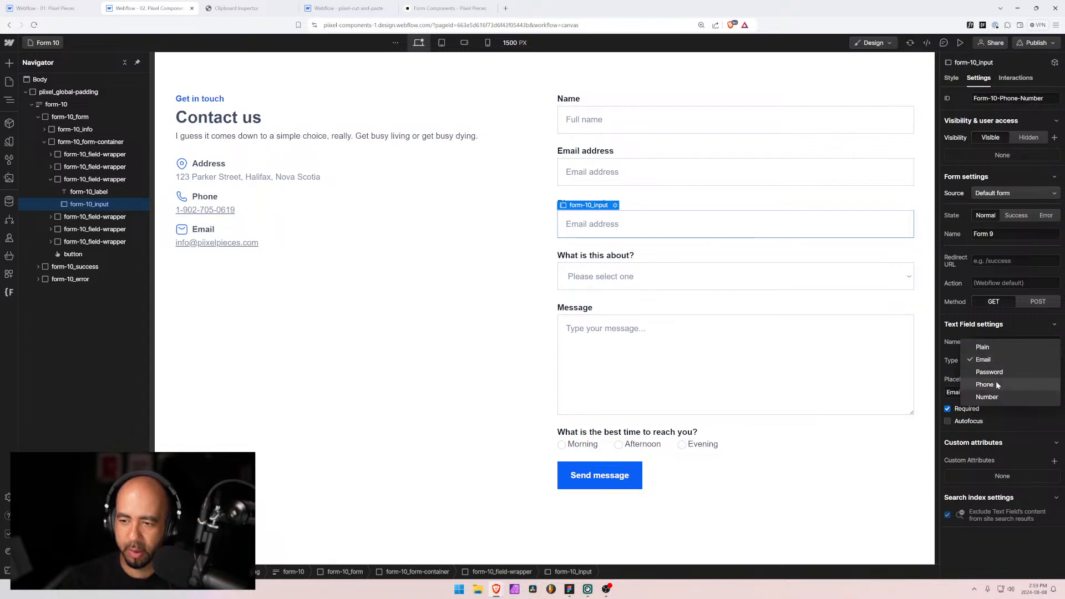
pyautogui.click(996, 383)
pyautogui.moveTo(997, 392); pyautogui.dragTo(856, 382)
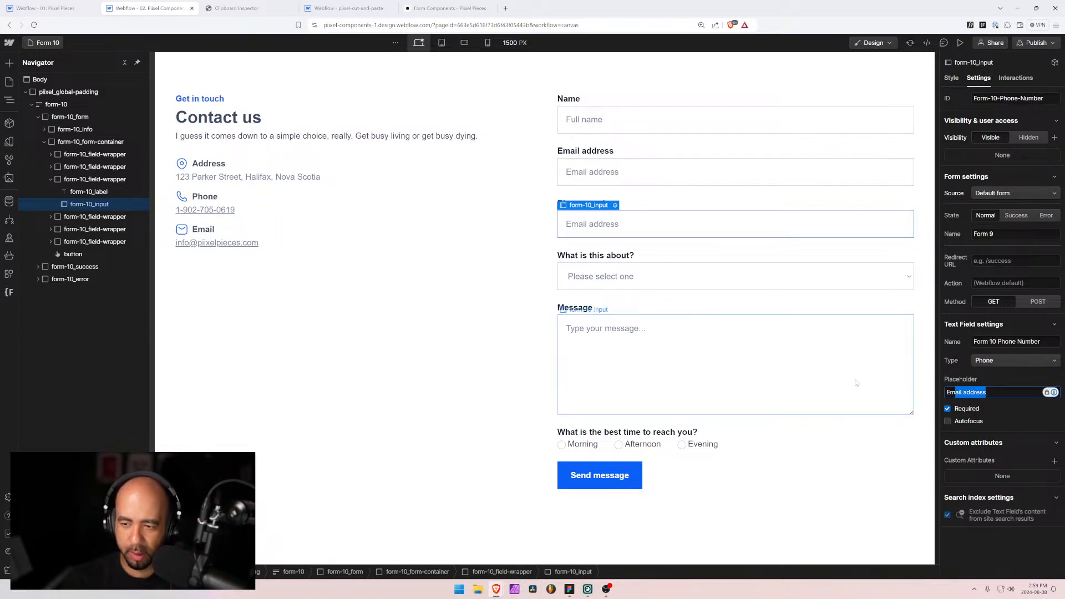
pyautogui.press('BackSpace')
pyautogui.press('BackSpace')
pyautogui.press('BackSpace')
pyautogui.write('Pl')
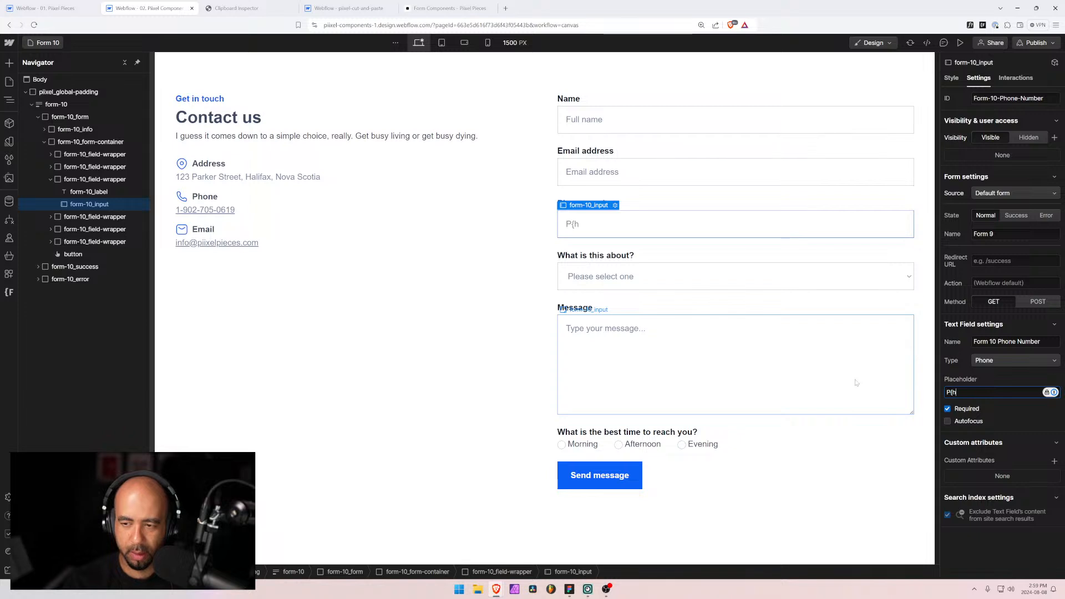
pyautogui.press('BackSpace')
pyautogui.press('BackSpace')
pyautogui.write('hone')
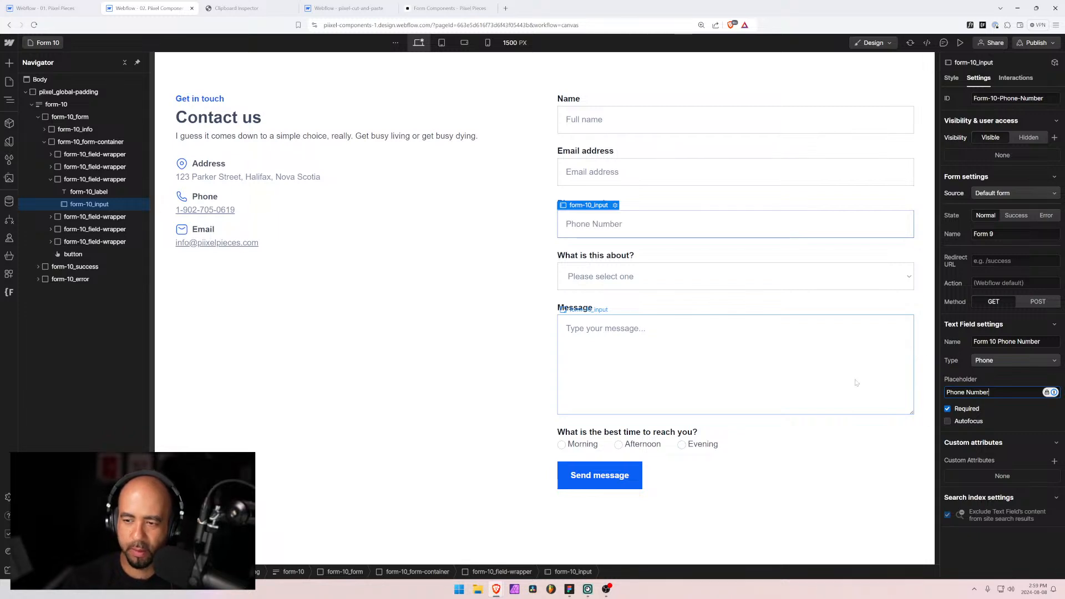
pyautogui.write(' Number')
pyautogui.click(984, 360)
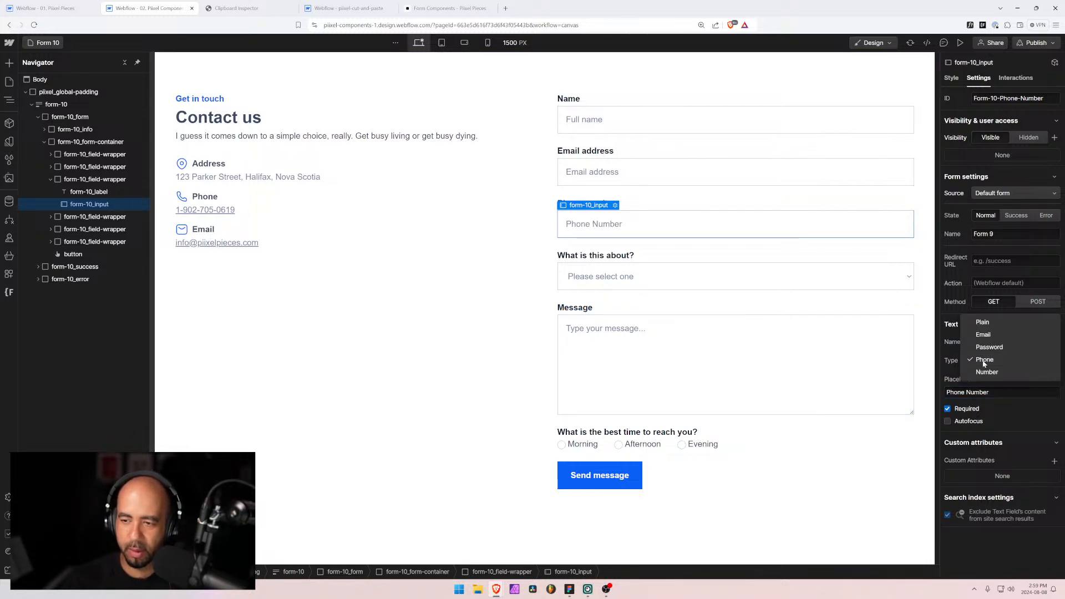
pyautogui.click(984, 360)
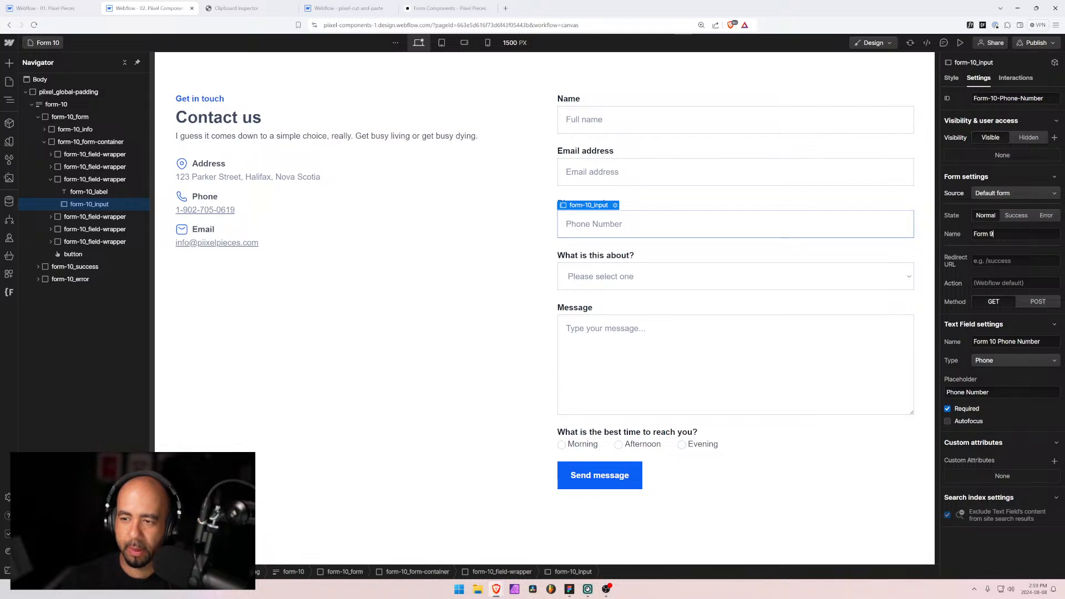
pyautogui.hotkey('shift', 'Left')
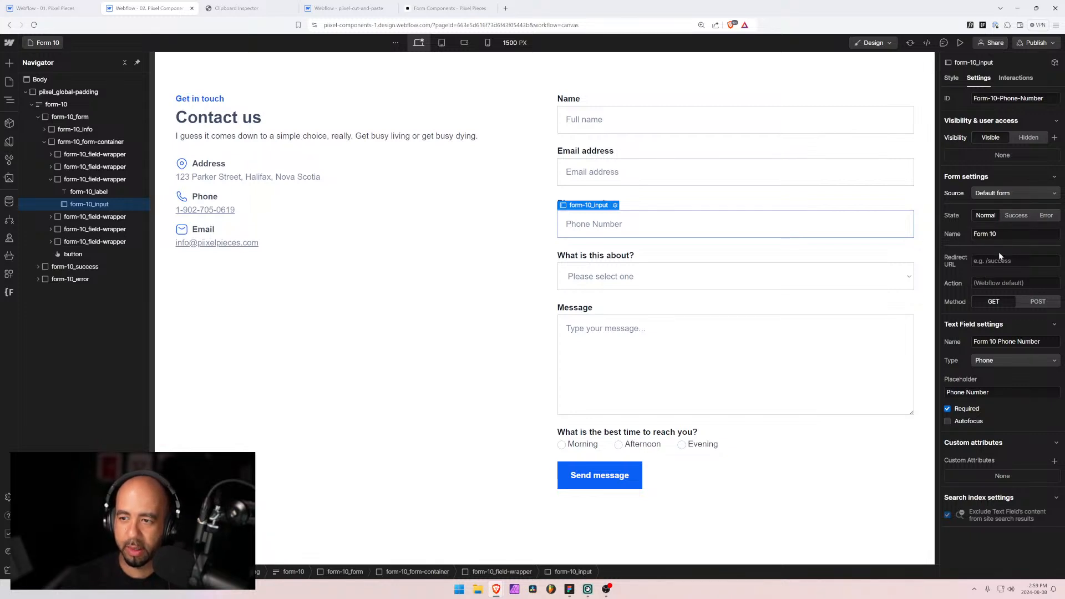
pyautogui.click(774, 173)
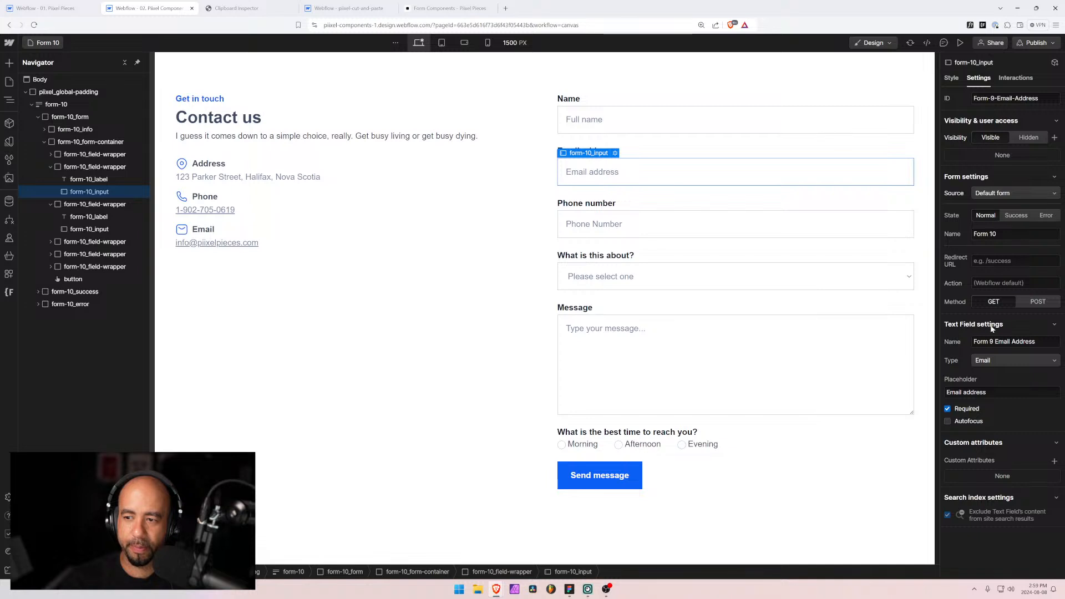
# Step: Change the Email, Name and Message field names from Form 9 to Form 10
pyautogui.press('BackSpace')
pyautogui.write('10')
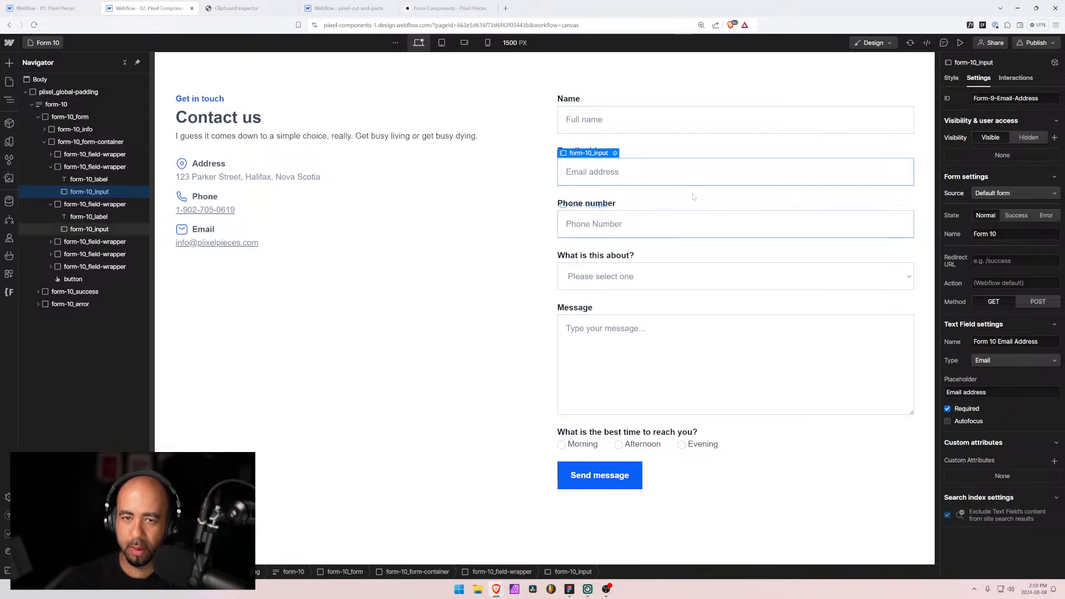
pyautogui.click(669, 121)
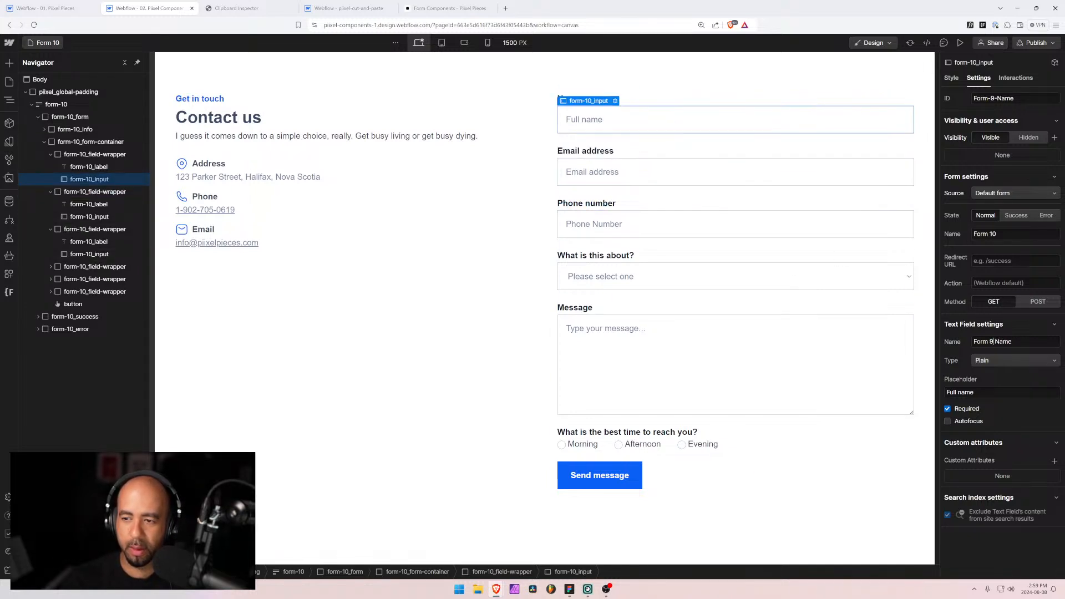
pyautogui.write('10')
pyautogui.press('Tab')
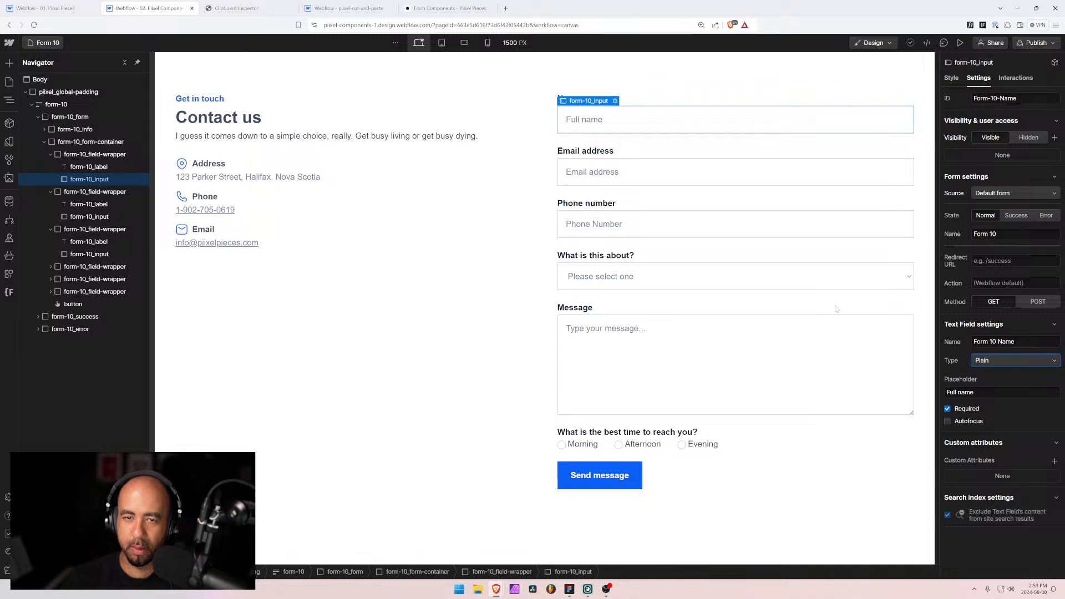
pyautogui.click(638, 343)
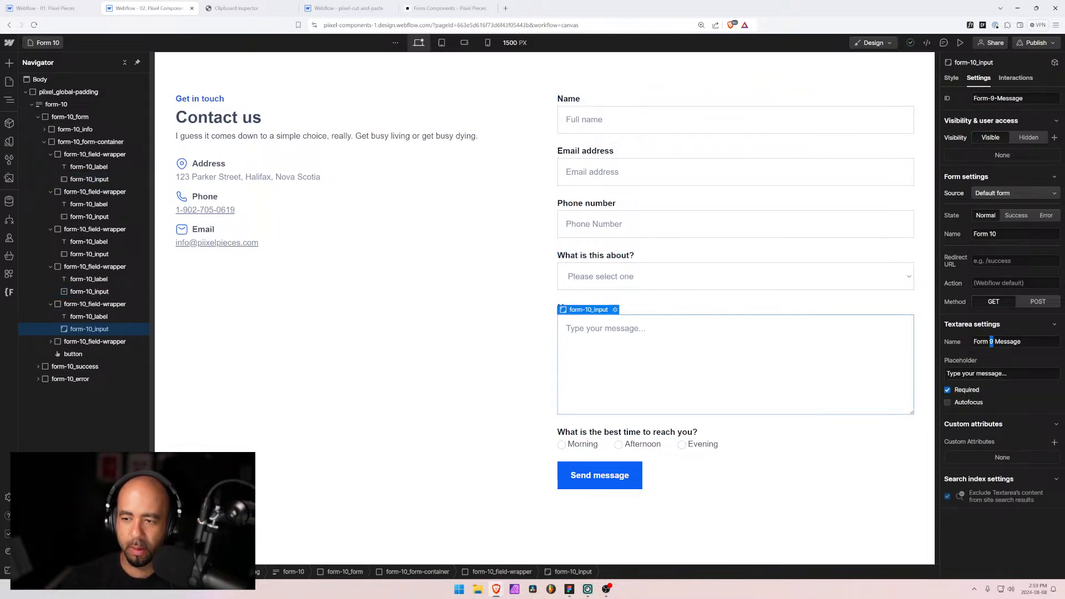
pyautogui.write('10')
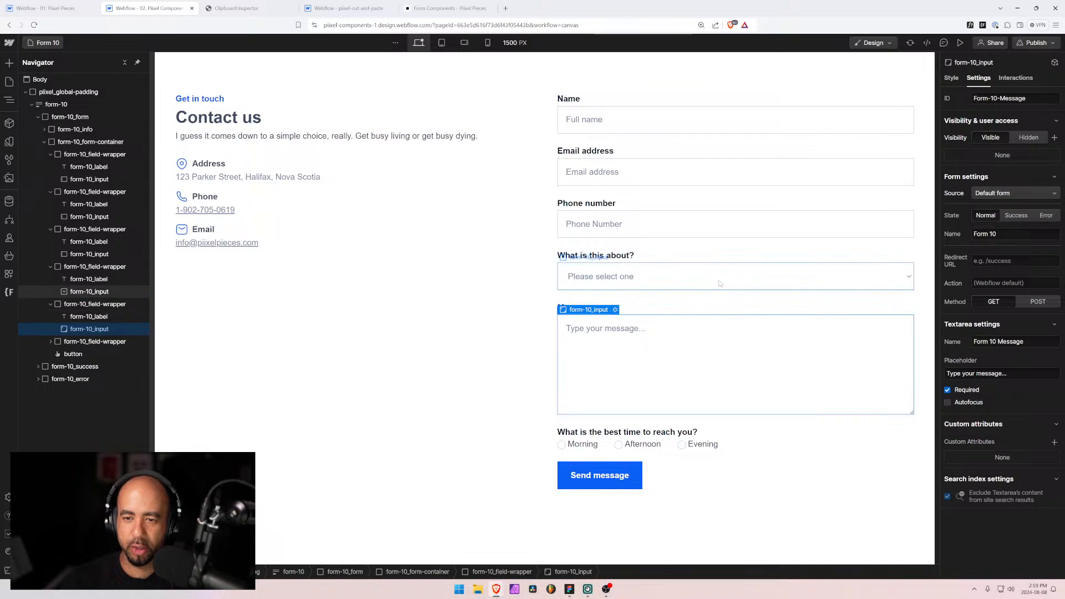
# Step: Rename the topic dropdown's field name to Form 10 Selection
pyautogui.click(717, 281)
pyautogui.click(984, 323)
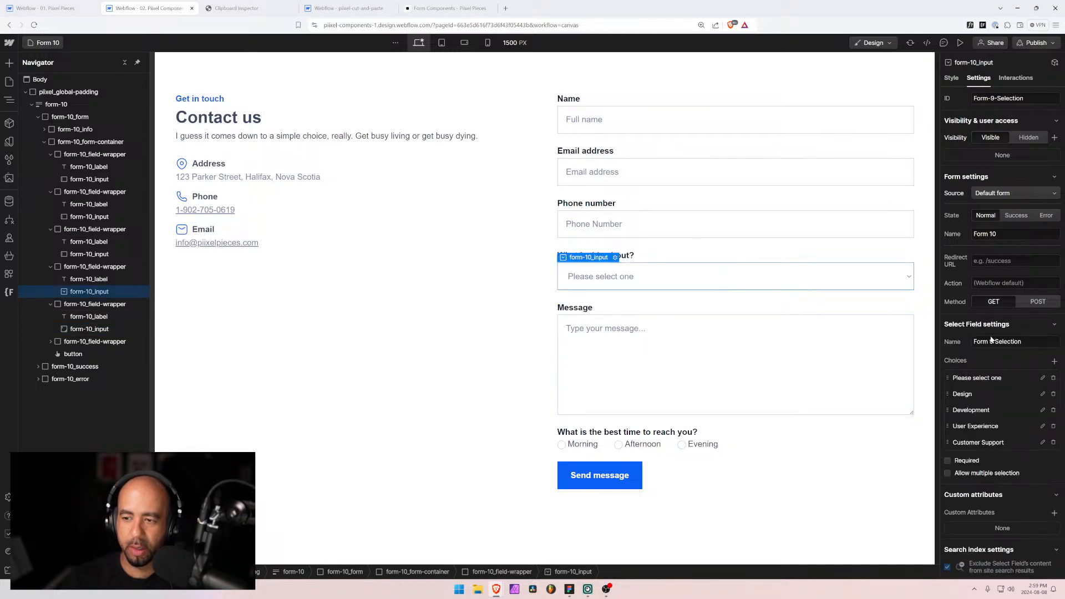
pyautogui.doubleClick(992, 341)
pyautogui.write('10')
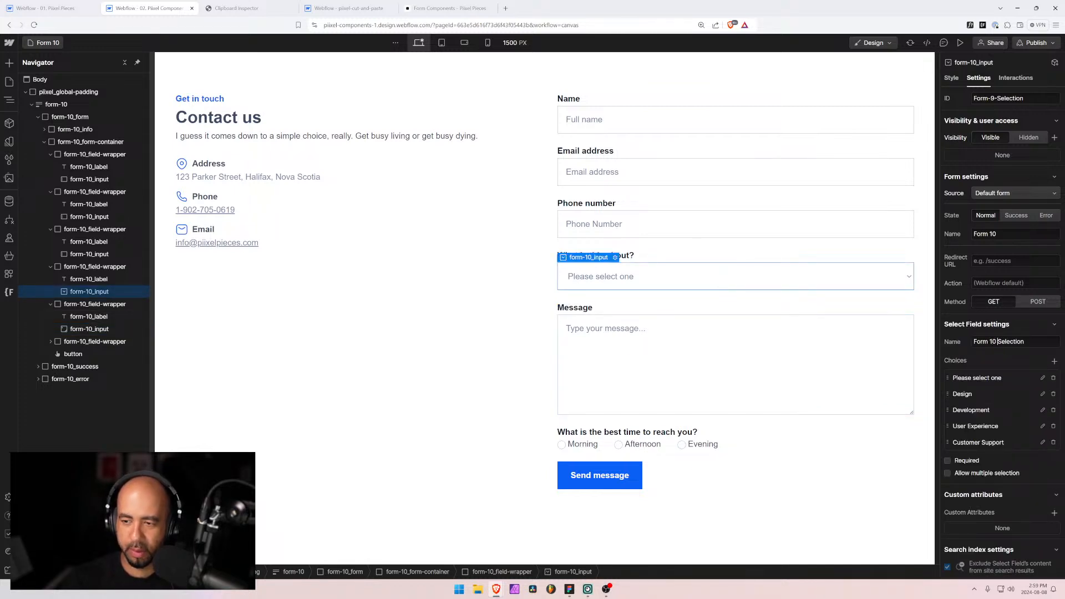
# Step: Set the Morning and Afternoon radios' group name to Form 10 Radio
pyautogui.click(578, 446)
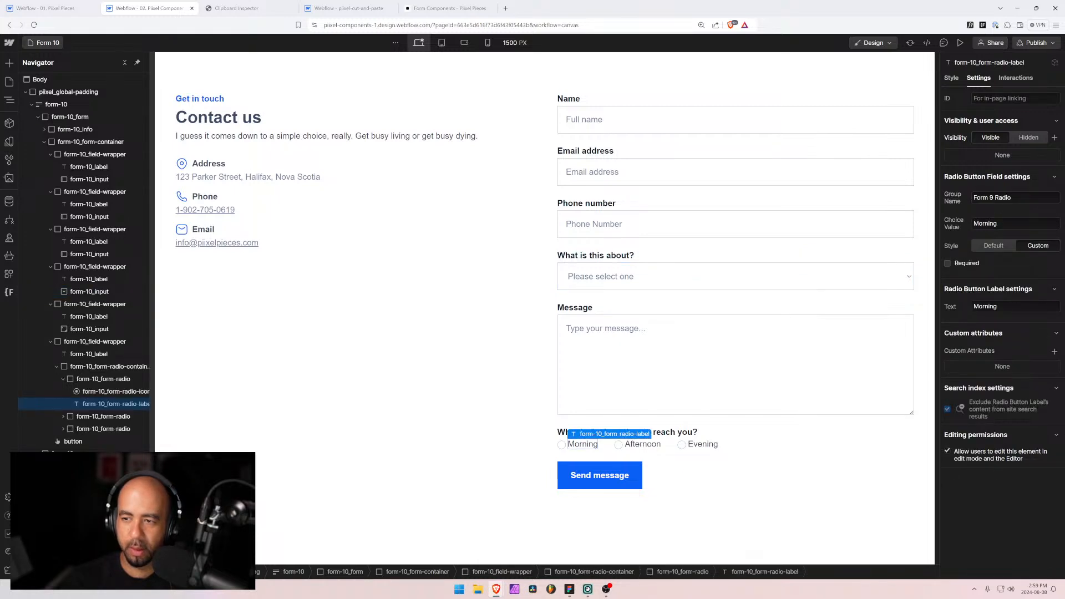
pyautogui.doubleClick(991, 197)
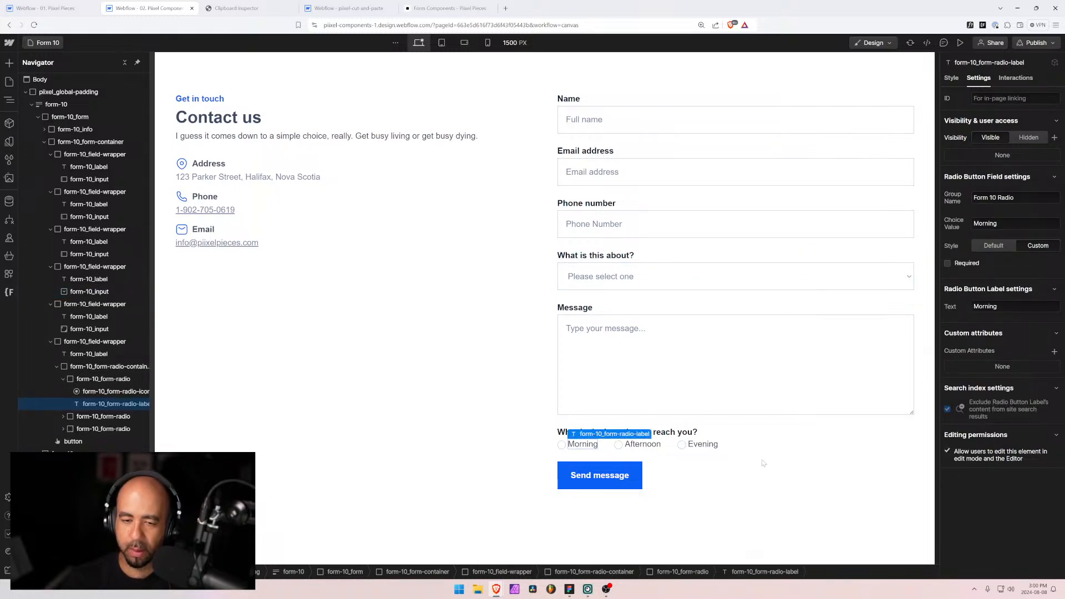
pyautogui.click(643, 444)
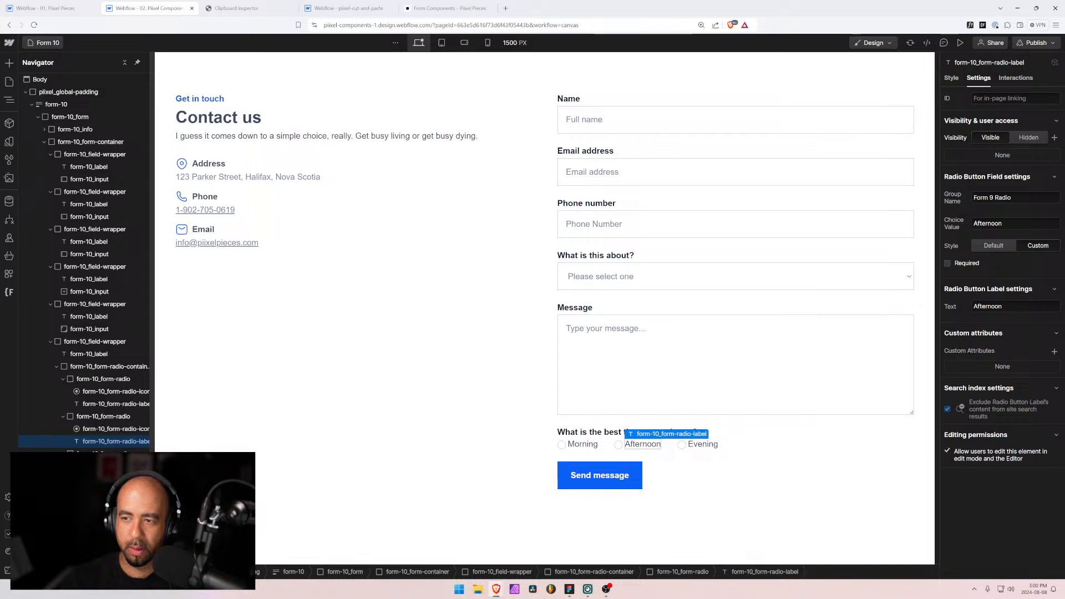
pyautogui.doubleClick(991, 198)
pyautogui.write('10')
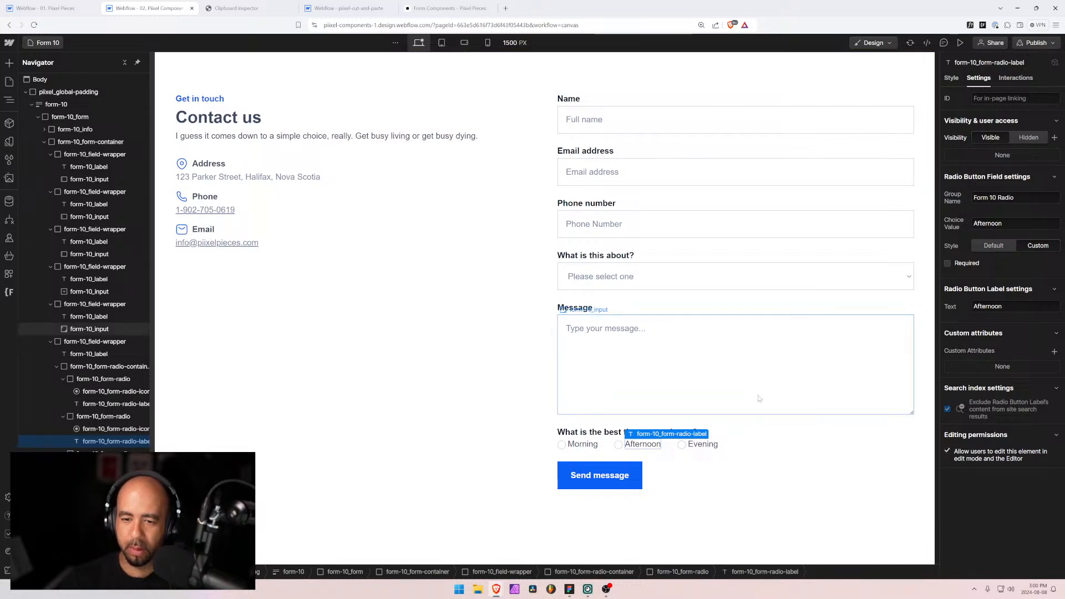
pyautogui.click(703, 445)
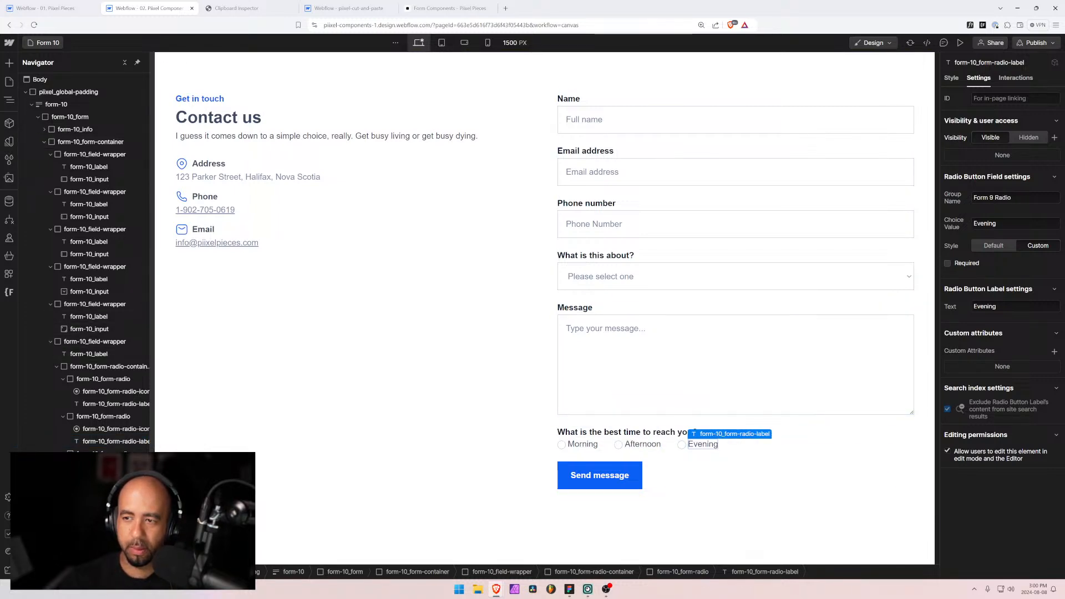
pyautogui.doubleClick(991, 197)
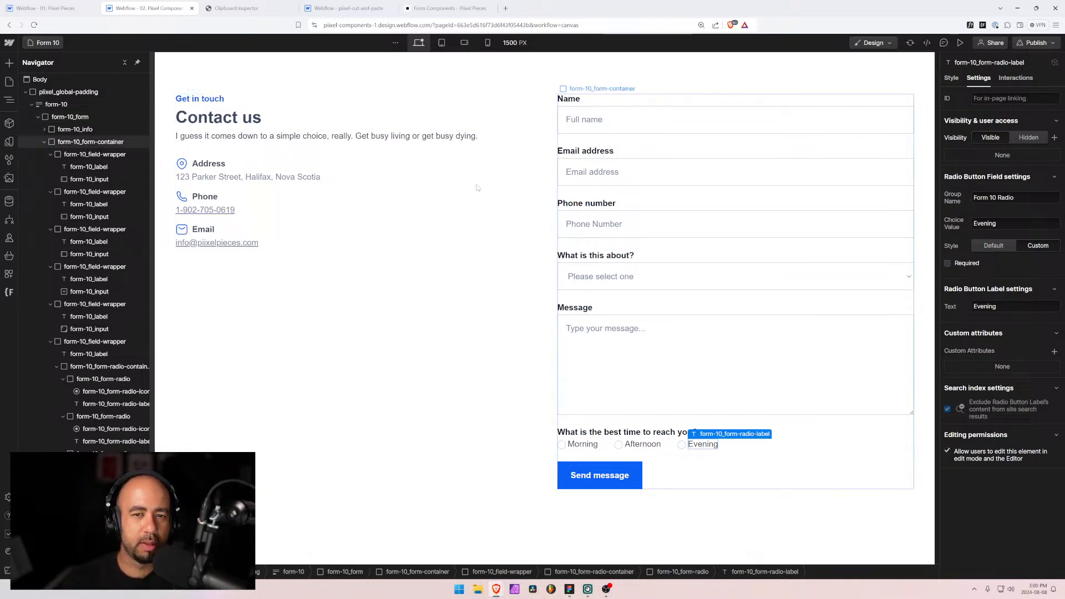
# Step: Collapse the name, email, phone, topic, message, radio and contact-info rows in the Navigator, then compare with Figma's Form 1
pyautogui.click(255, 130)
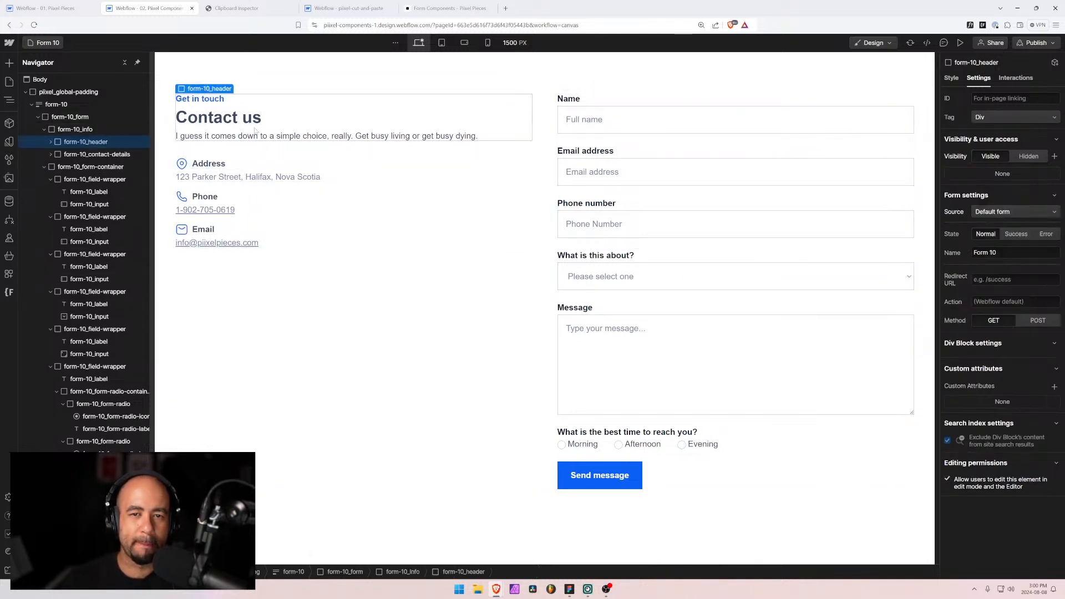
pyautogui.click(51, 254)
pyautogui.click(50, 266)
pyautogui.click(51, 279)
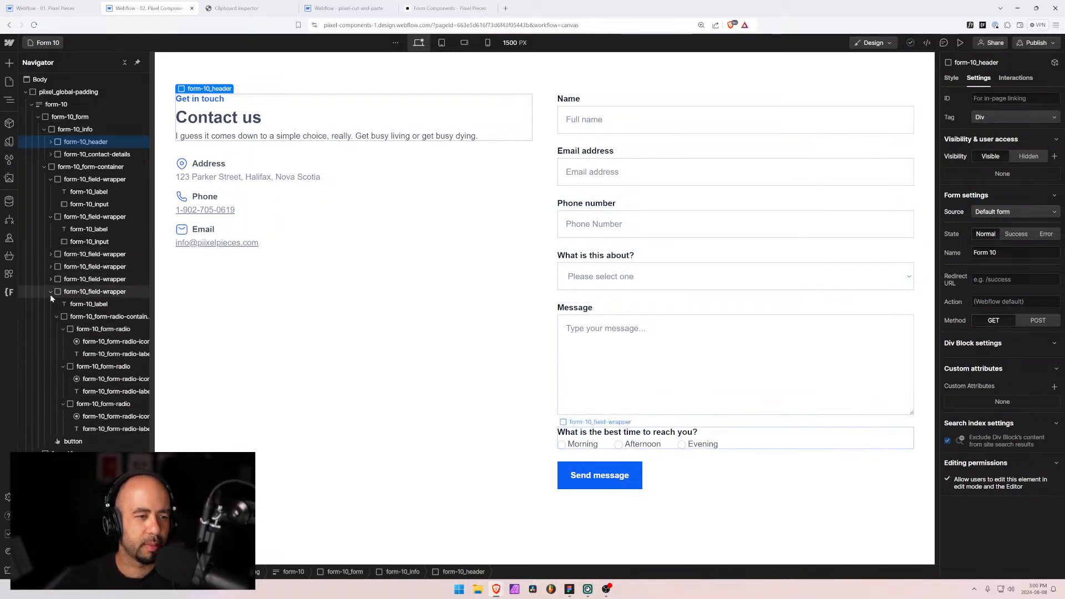
pyautogui.click(51, 291)
pyautogui.click(50, 180)
pyautogui.click(51, 192)
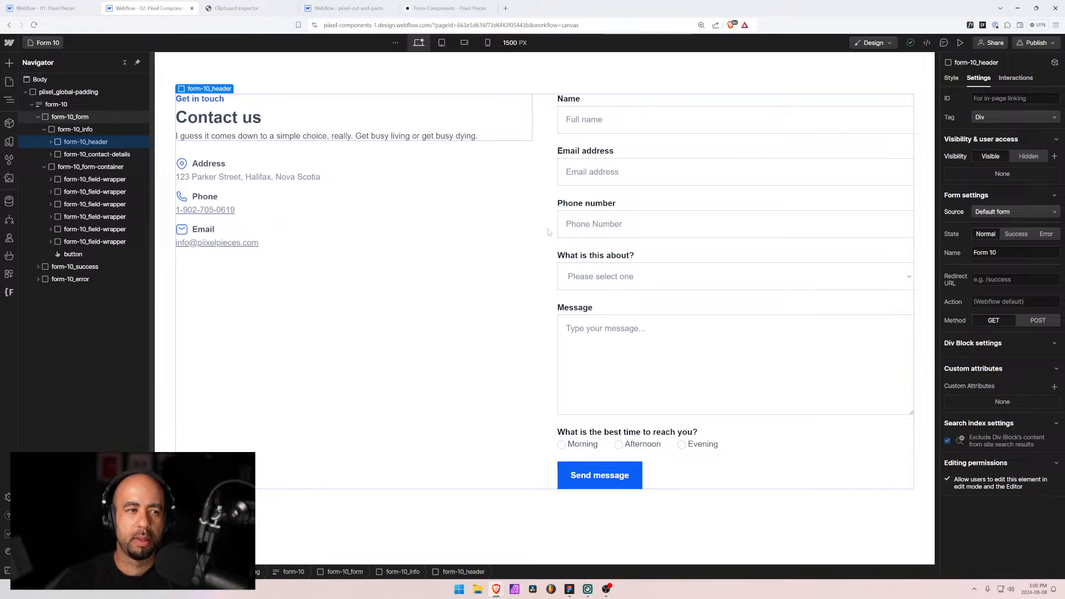
pyautogui.click(45, 130)
pyautogui.hotkey('alt', 'Tab')
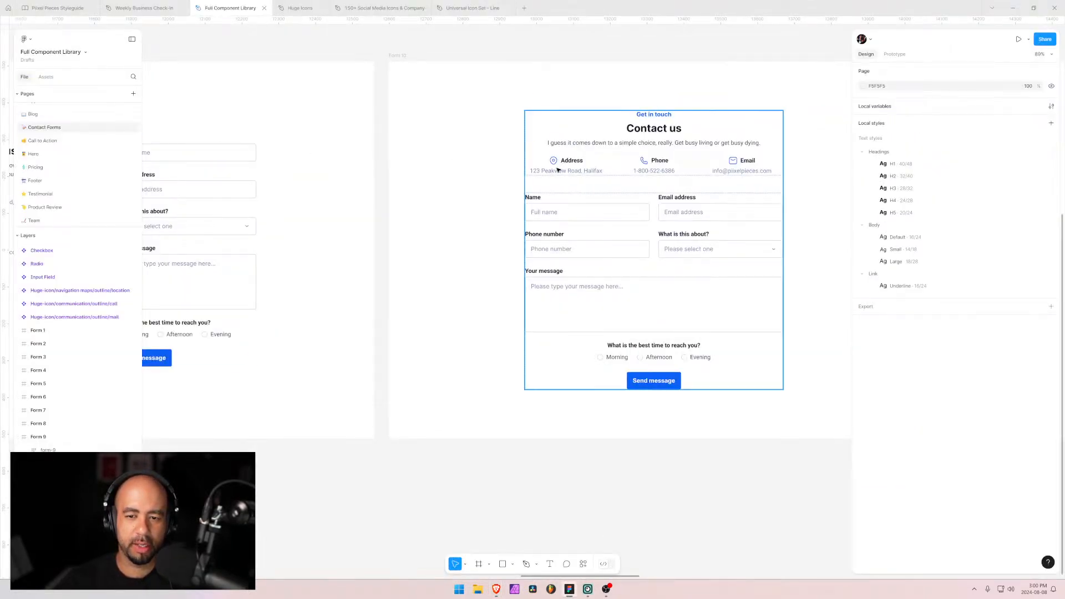
pyautogui.hotkey('alt', 'Tab')
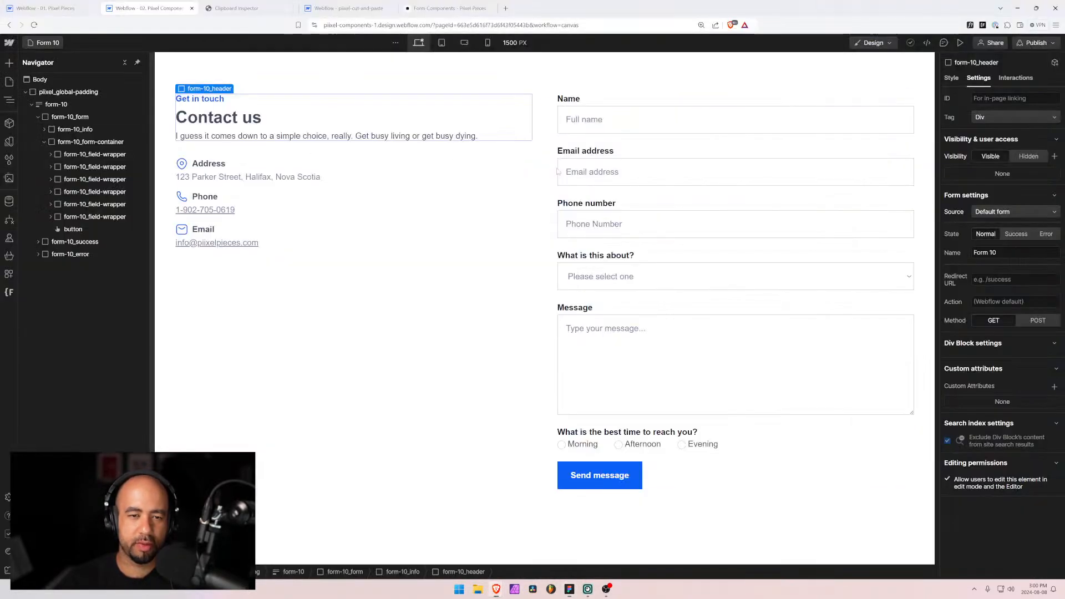
# Step: Switch form-10_form from Grid to vertical Flex with its content centred horizontally
pyautogui.click(612, 145)
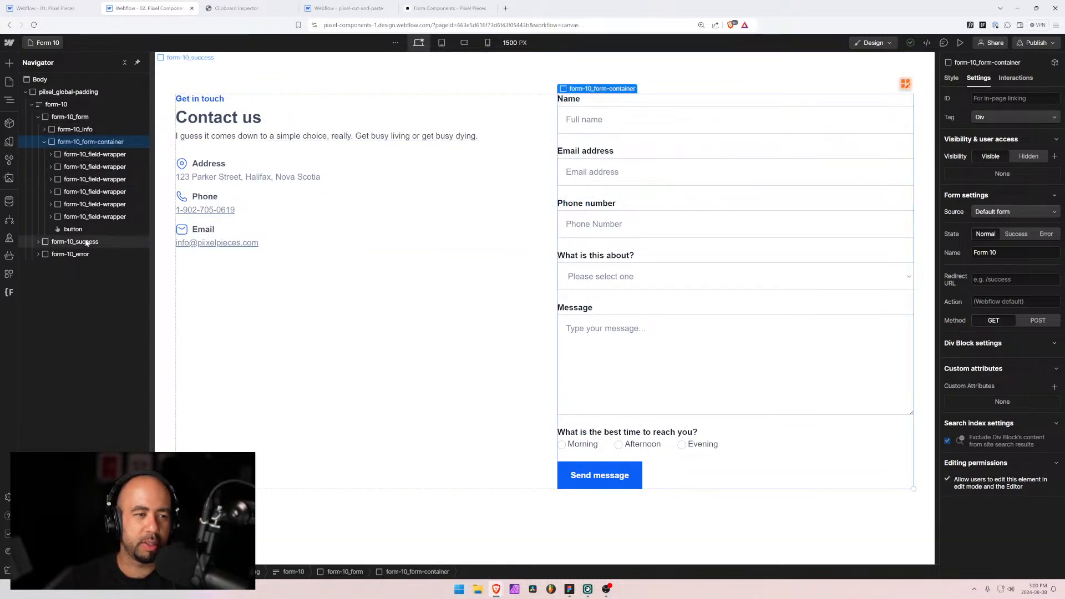
pyautogui.click(44, 142)
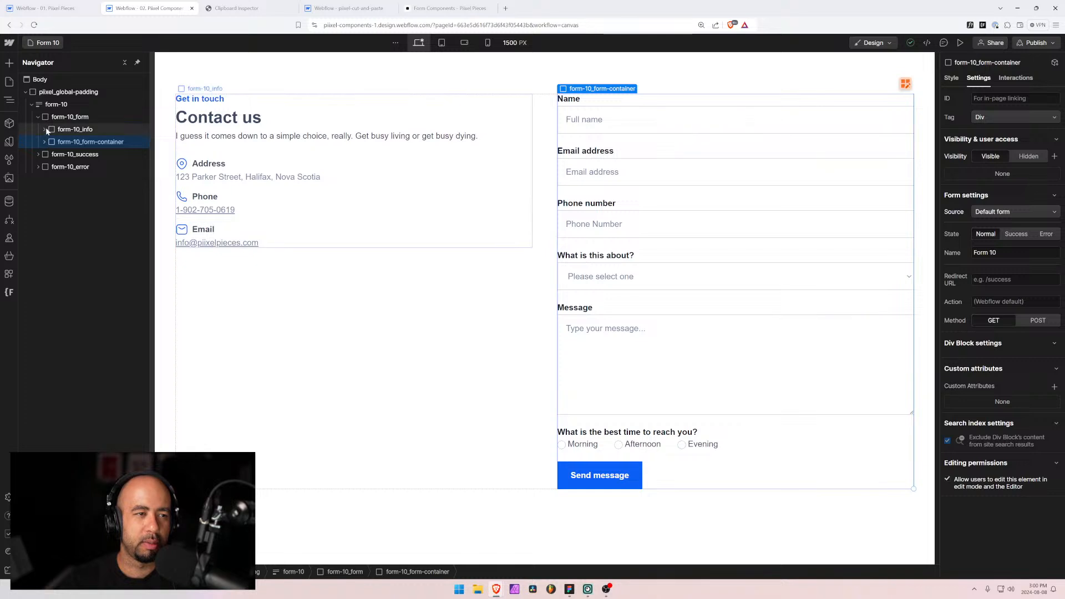
pyautogui.click(48, 119)
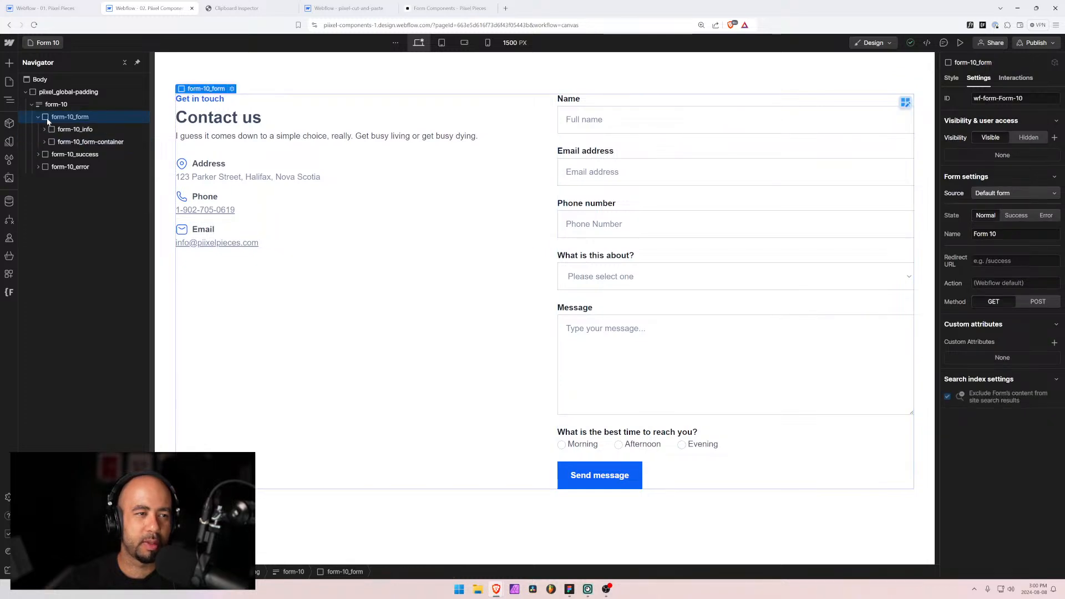
pyautogui.click(951, 79)
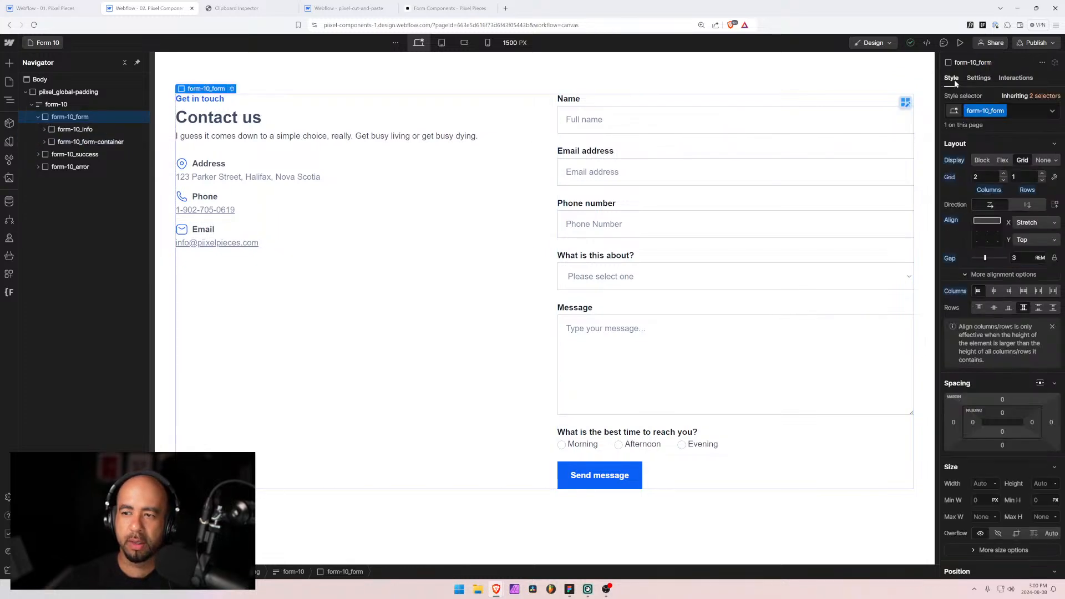
pyautogui.click(1001, 161)
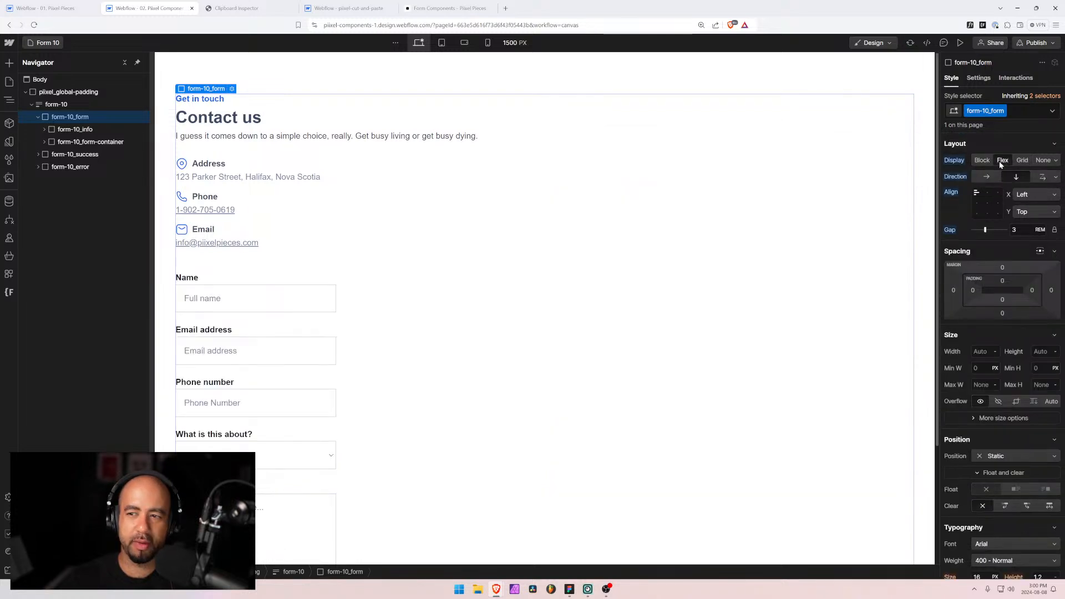
pyautogui.click(986, 195)
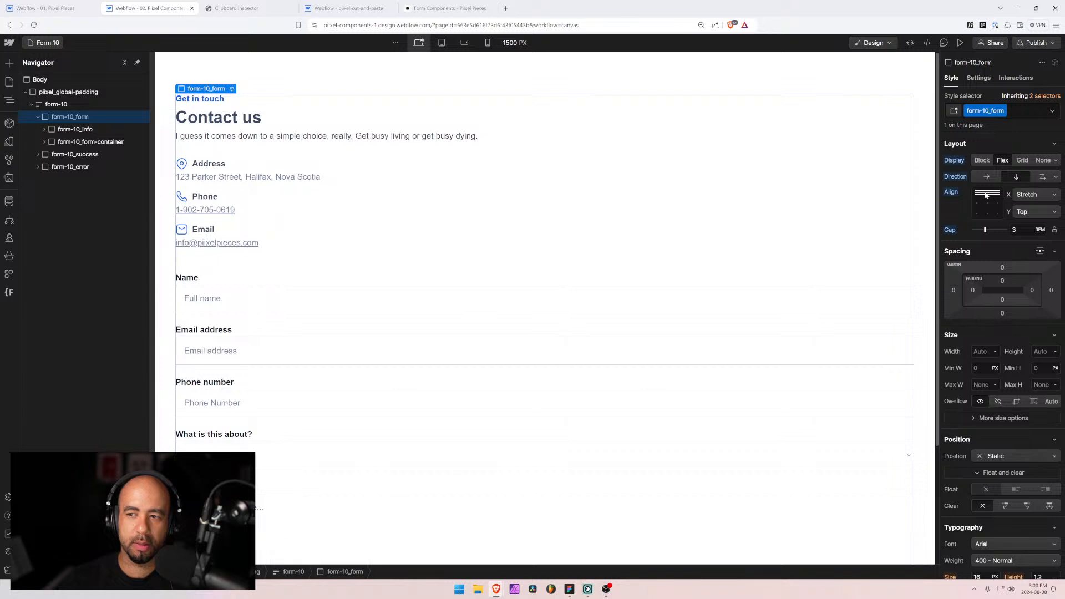
pyautogui.click(986, 194)
pyautogui.click(986, 194)
pyautogui.click(985, 195)
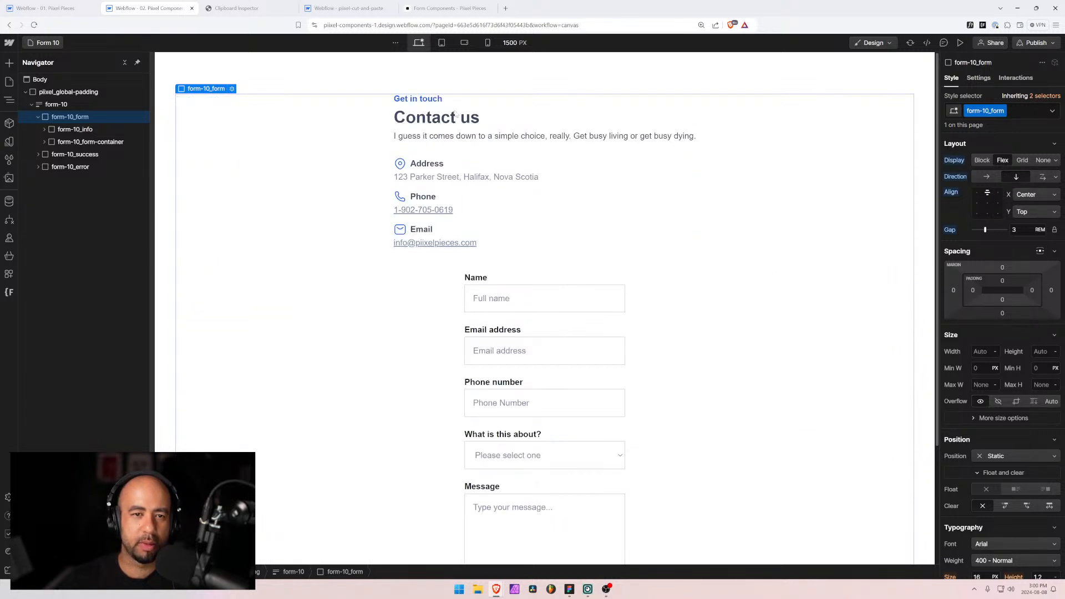
# Step: Select form-10_detail, the address, phone and email group, in the Navigator
pyautogui.click(484, 148)
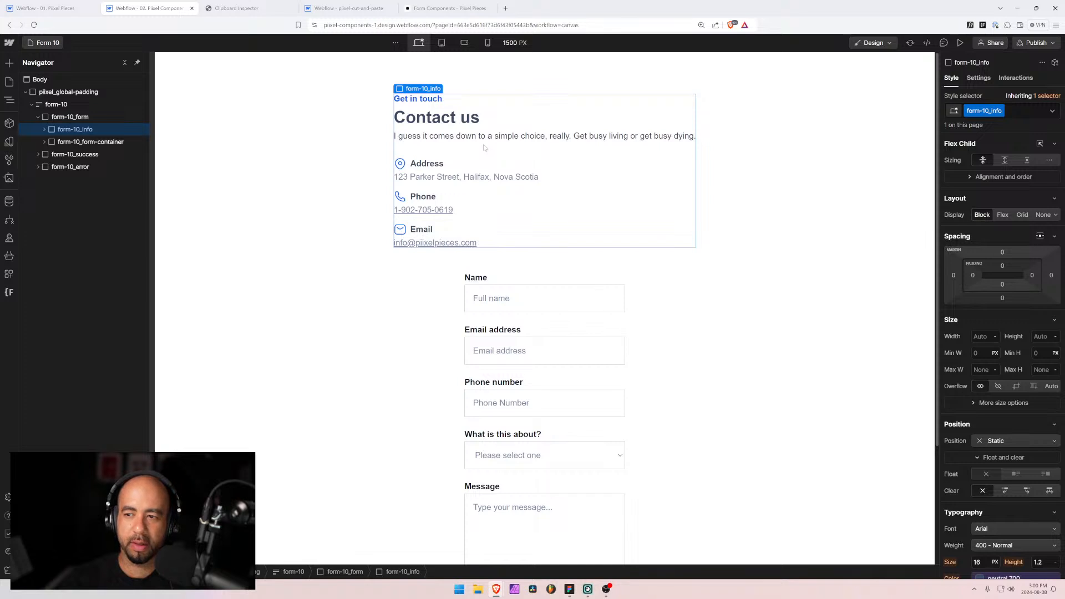
pyautogui.click(53, 106)
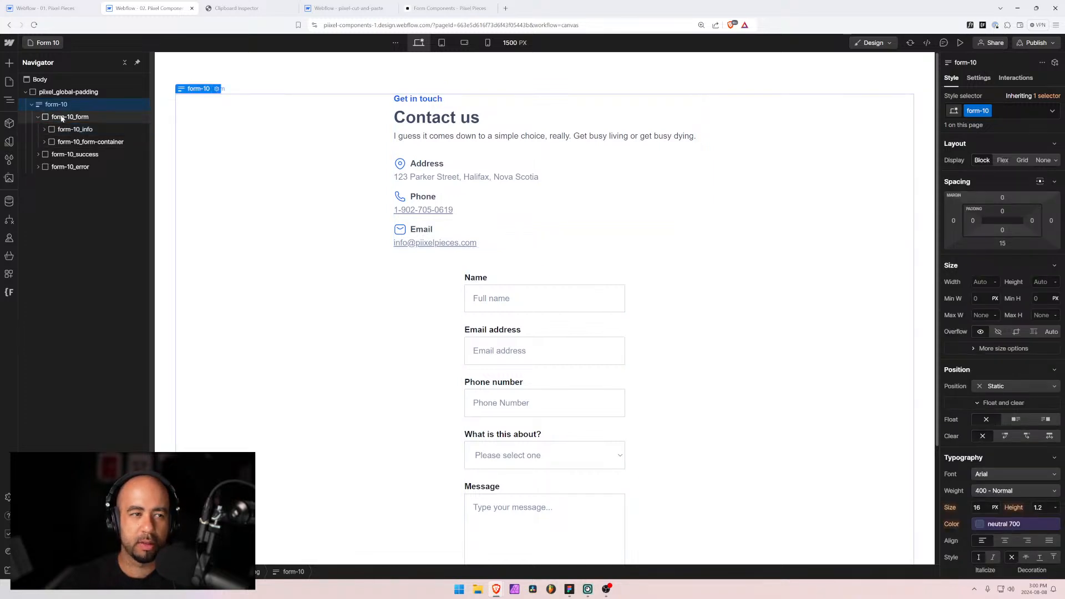
pyautogui.click(62, 119)
pyautogui.click(71, 130)
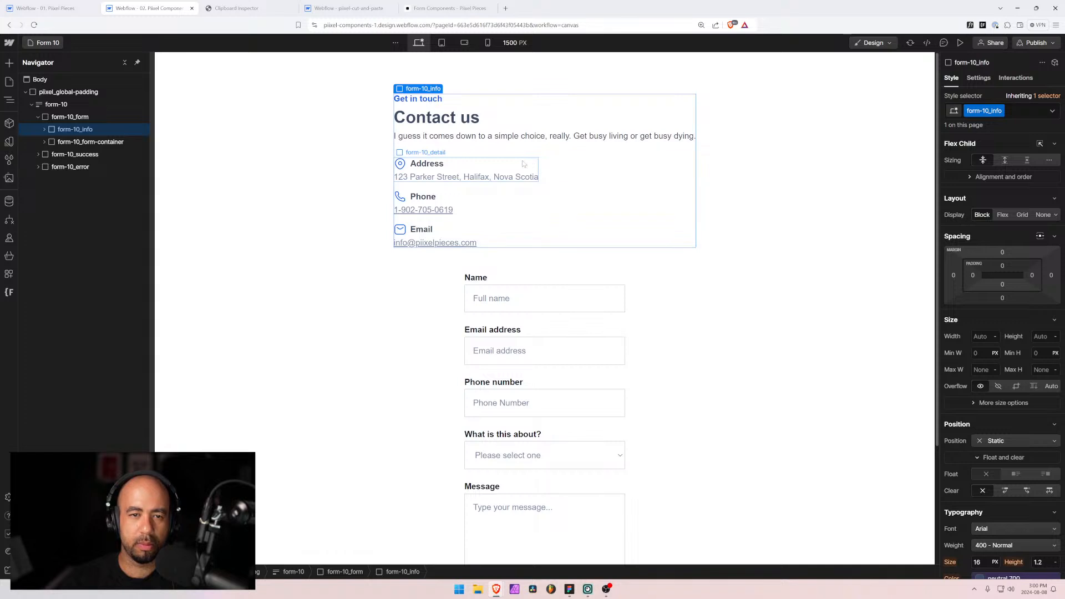
pyautogui.scroll(-1, 996, 279)
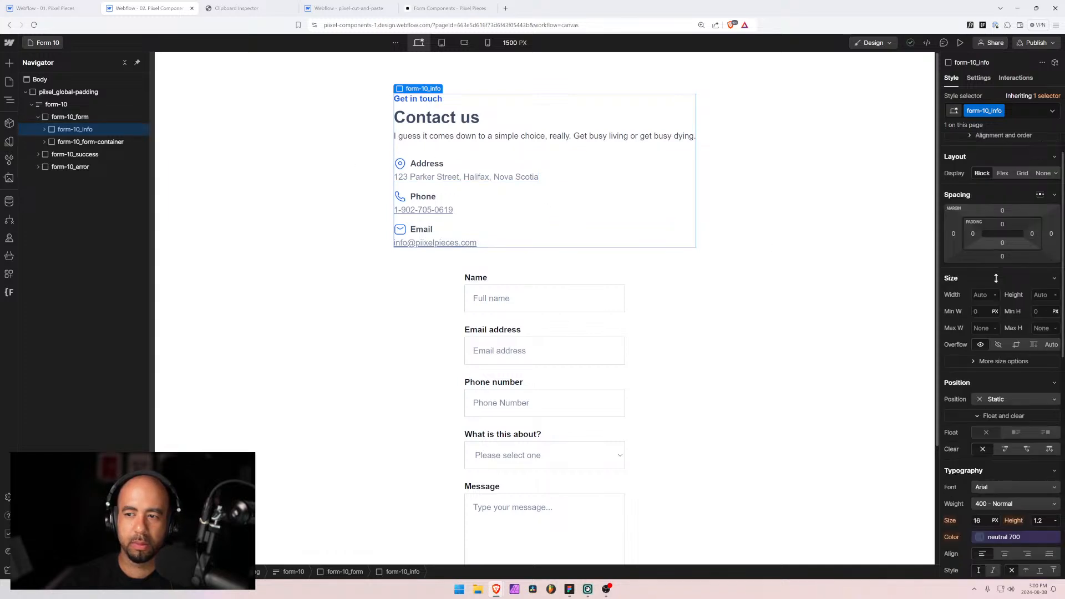
pyautogui.scroll(-3, 996, 278)
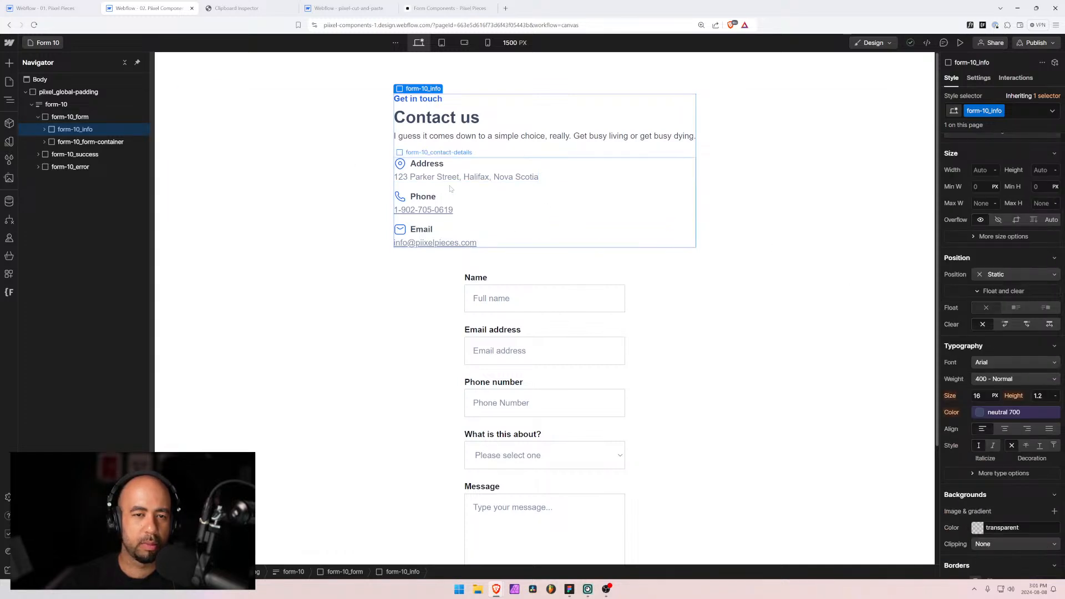
pyautogui.click(81, 142)
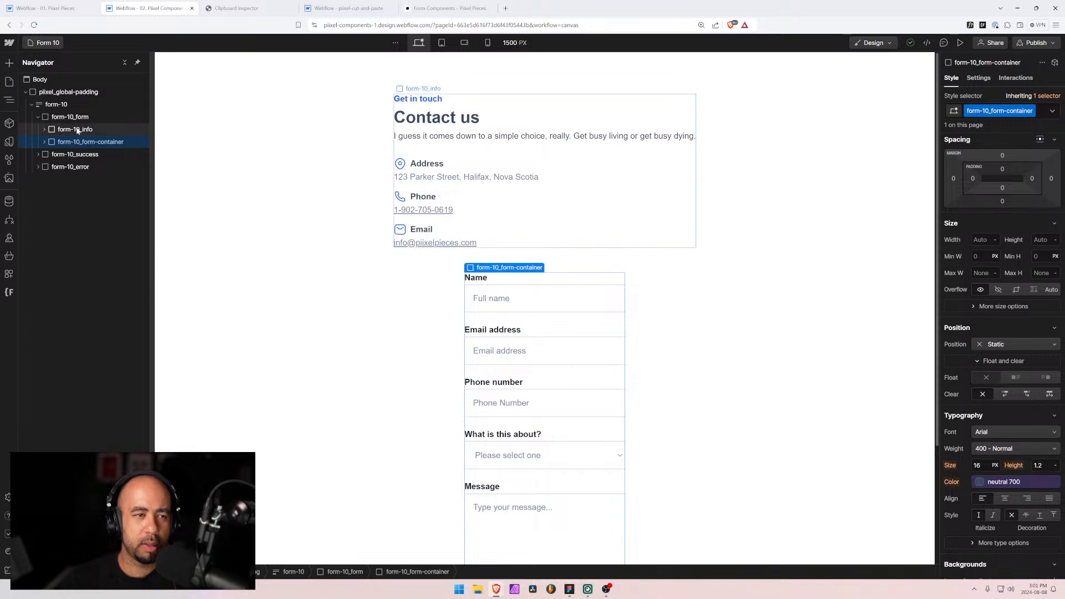
pyautogui.click(78, 130)
pyautogui.click(44, 130)
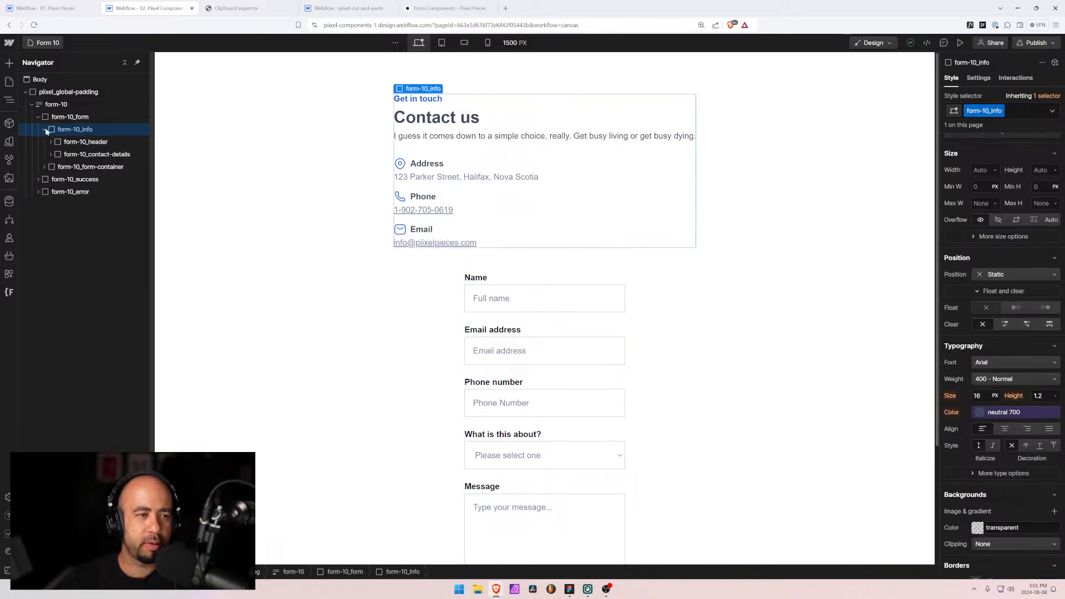
pyautogui.click(65, 155)
pyautogui.scroll(3, 1034, 212)
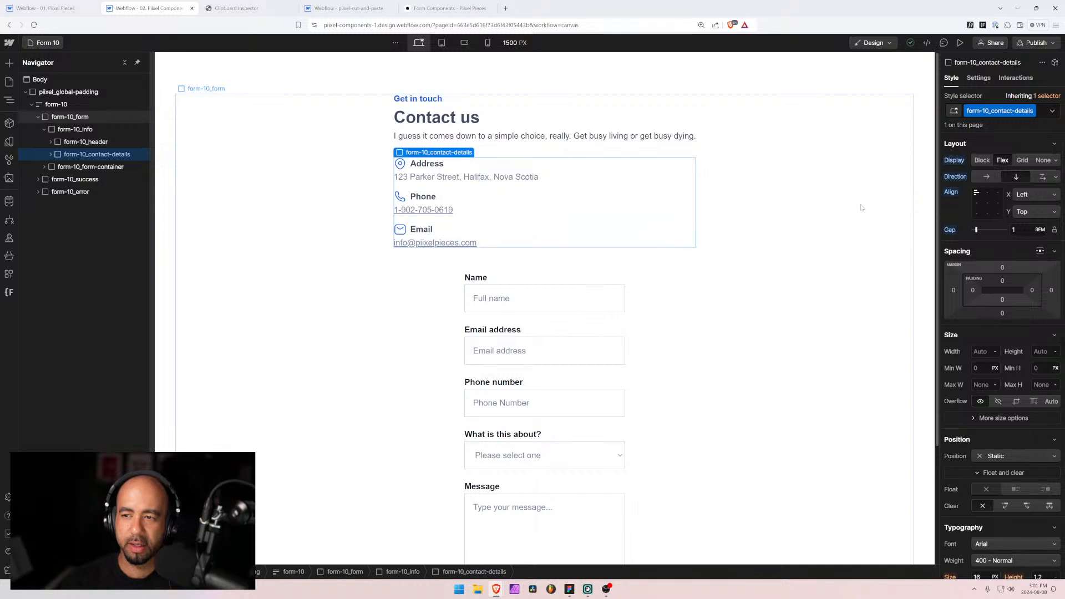
# Step: Lay the contact details out as a one-row grid with columns centred at the top
pyautogui.click(1021, 161)
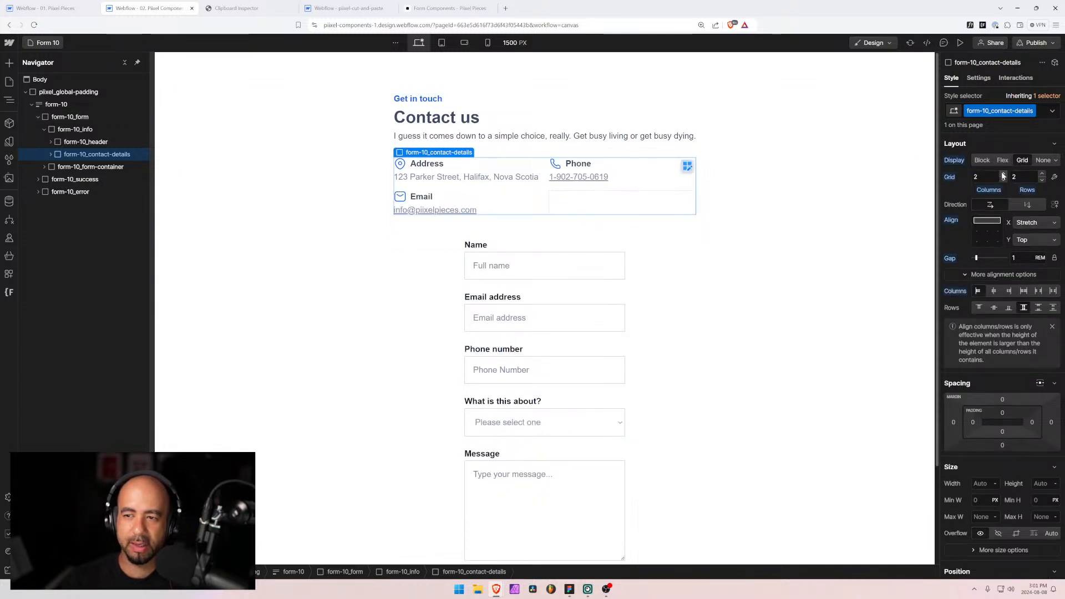
pyautogui.click(1042, 181)
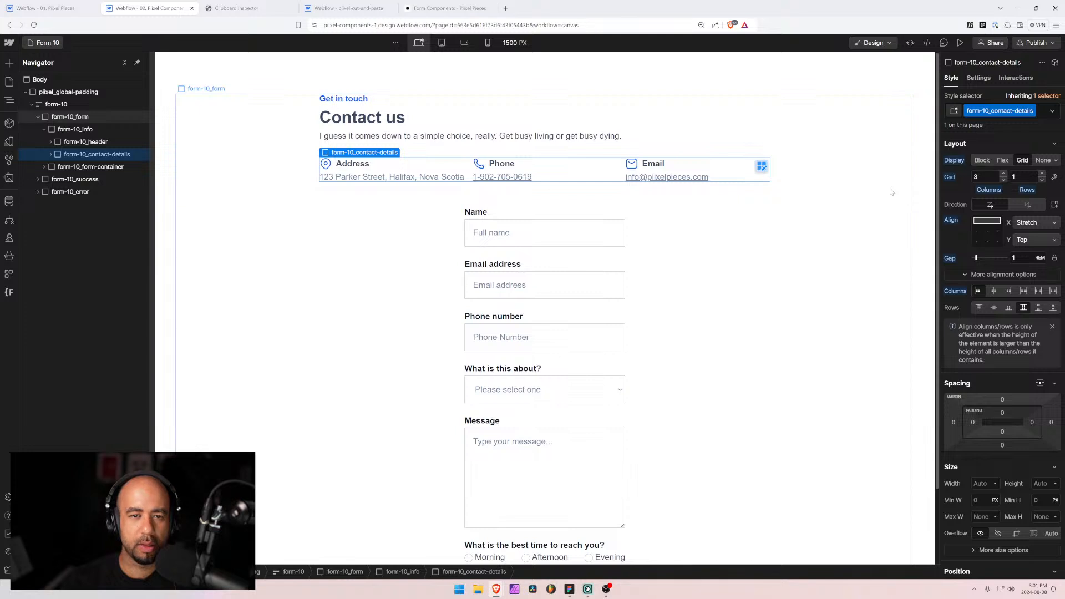
pyautogui.click(987, 222)
pyautogui.click(987, 223)
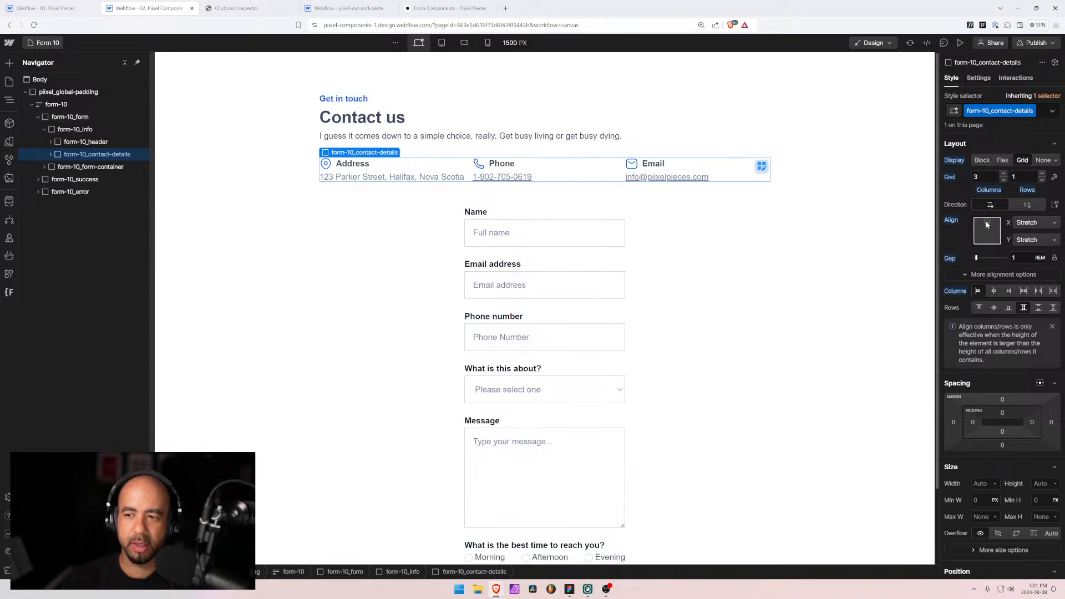
pyautogui.click(987, 223)
pyautogui.click(986, 222)
pyautogui.click(986, 223)
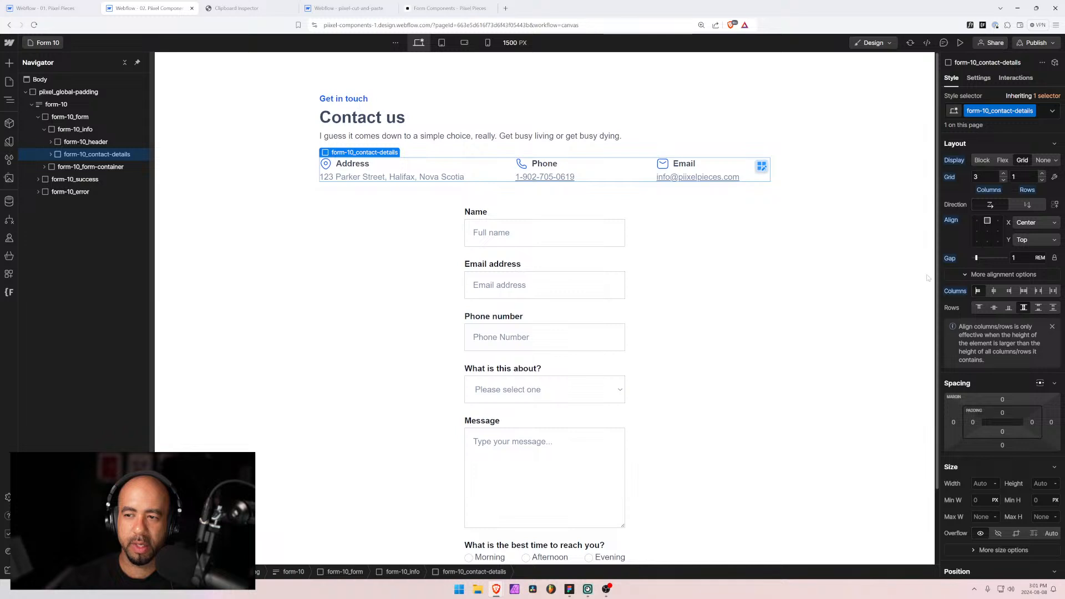
# Step: Centre the content of the Address, Phone and Email detail items horizontally
pyautogui.click(396, 167)
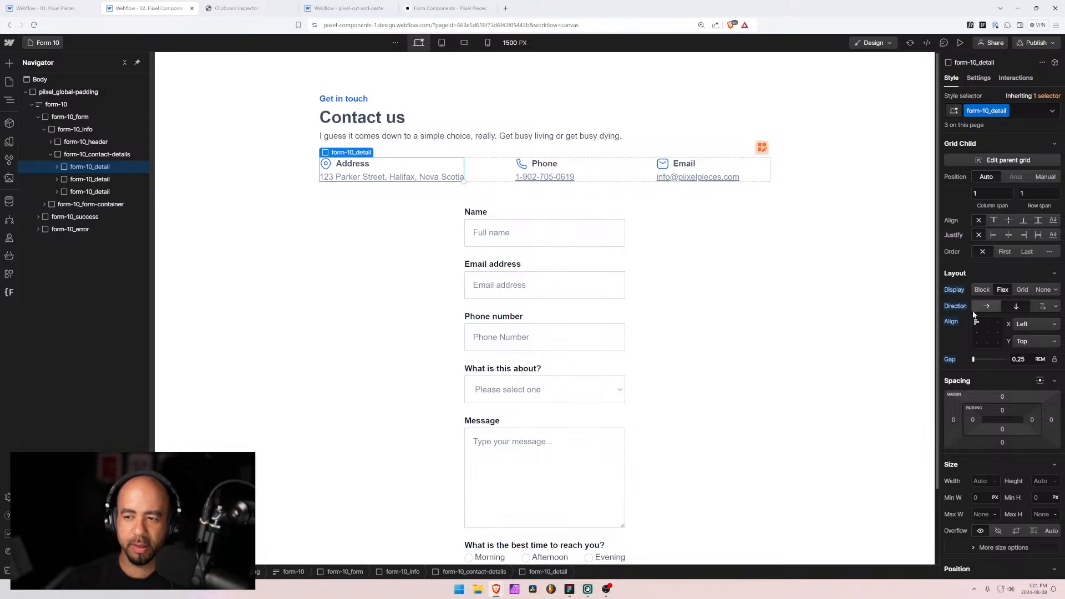
pyautogui.click(987, 323)
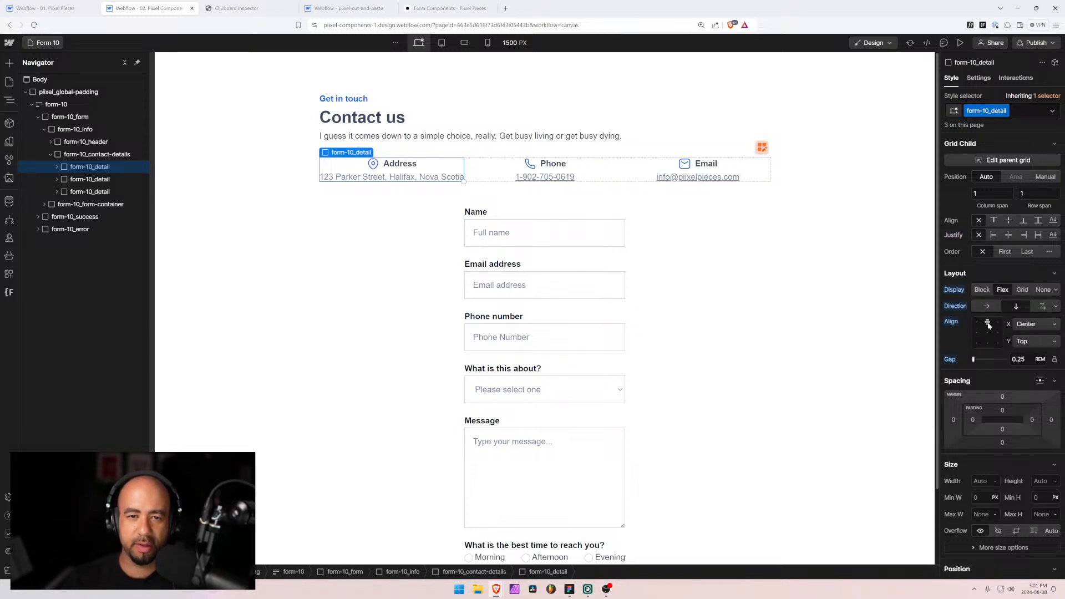
pyautogui.click(661, 171)
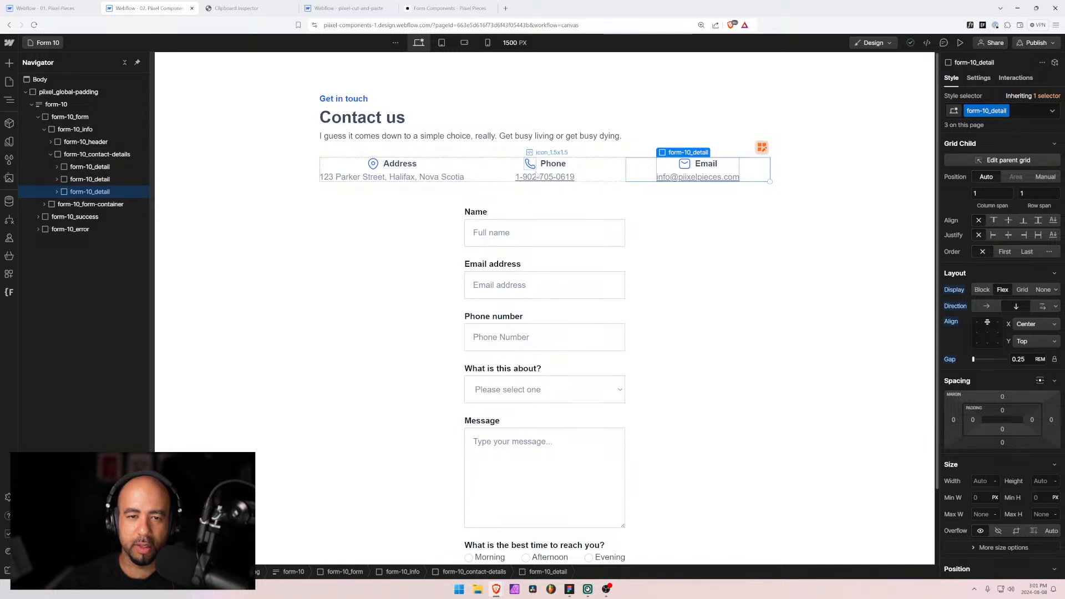
# Step: Centre the form-10_header text horizontally, then select form-10_form-container
pyautogui.click(472, 125)
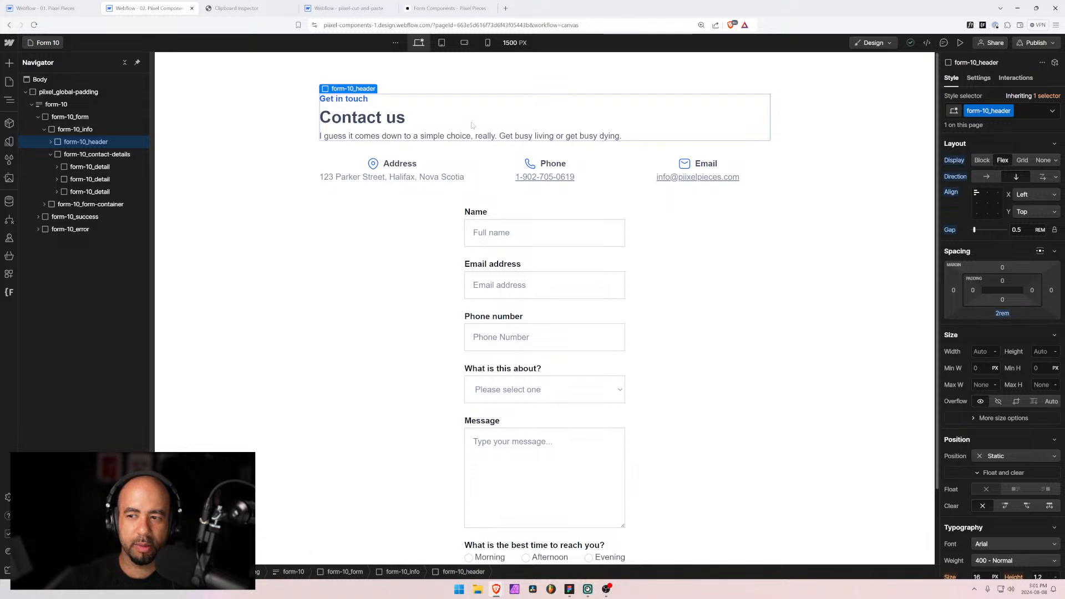
pyautogui.click(988, 195)
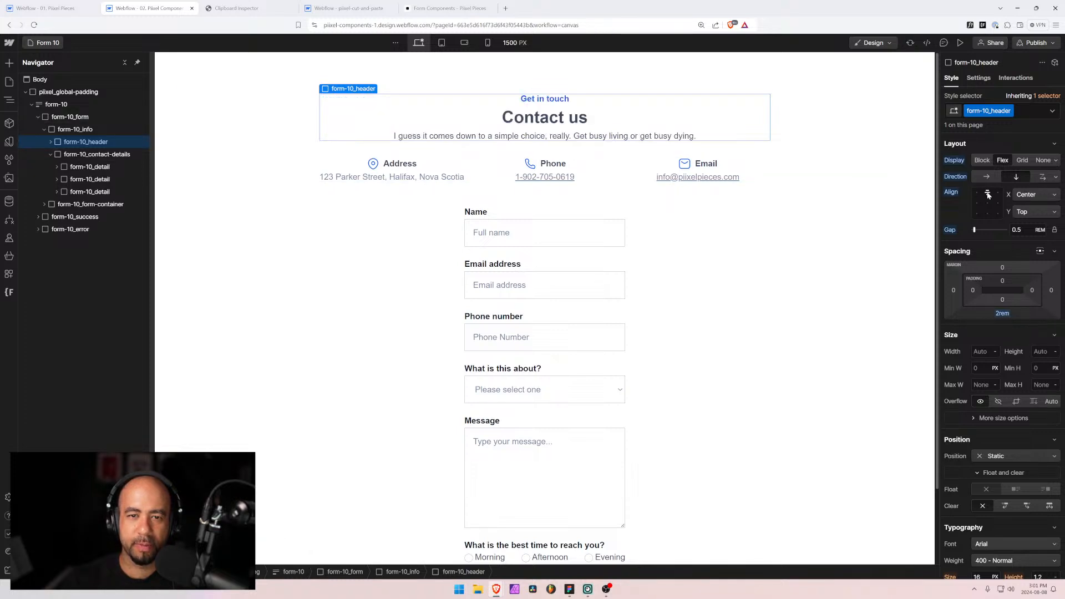
pyautogui.click(280, 178)
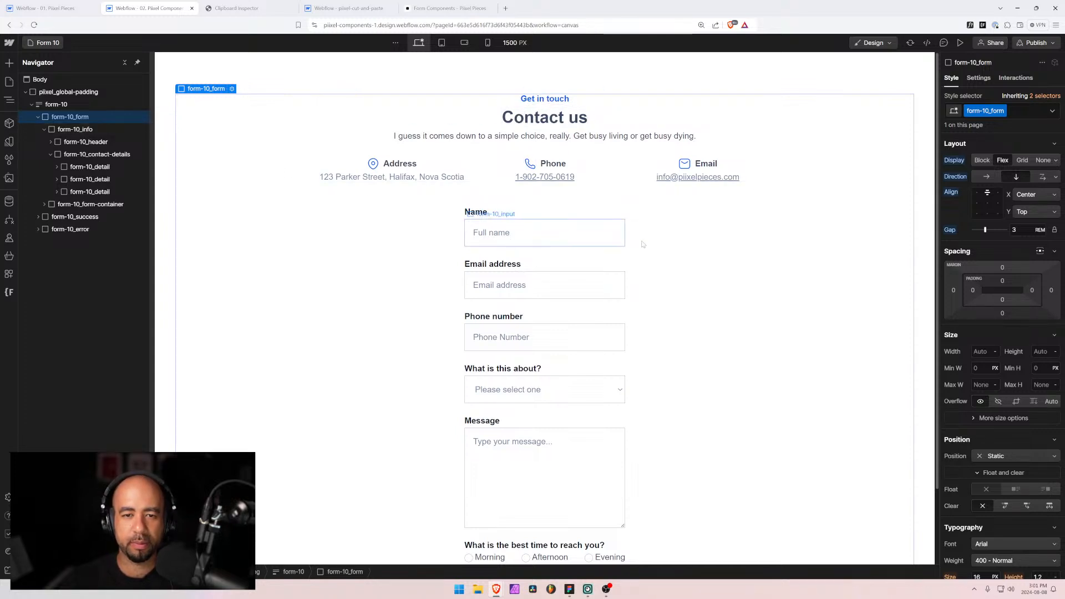
pyautogui.click(607, 257)
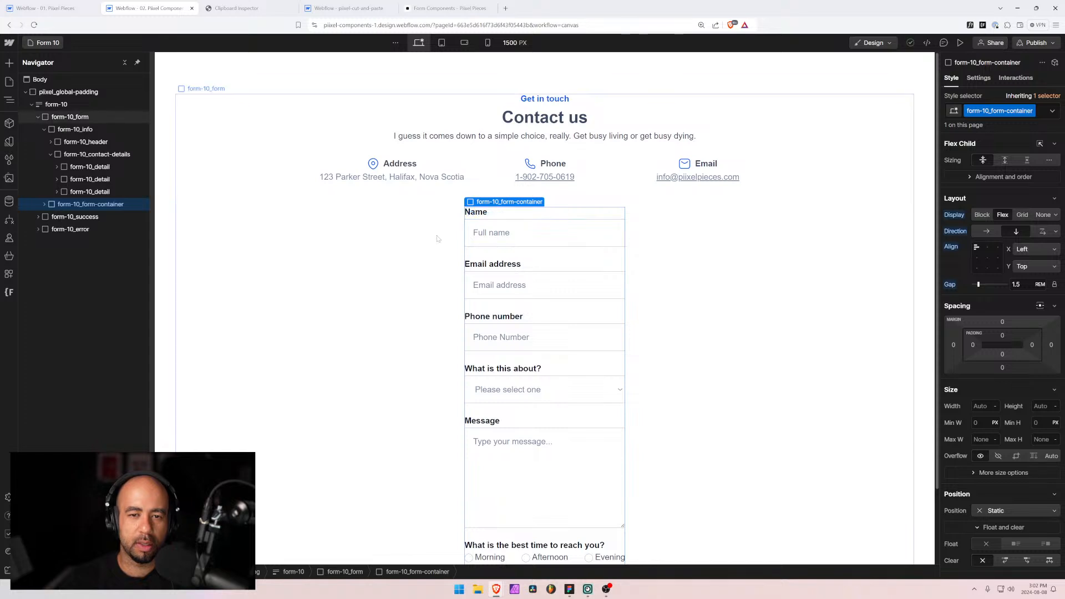
pyautogui.scroll(-1, 471, 240)
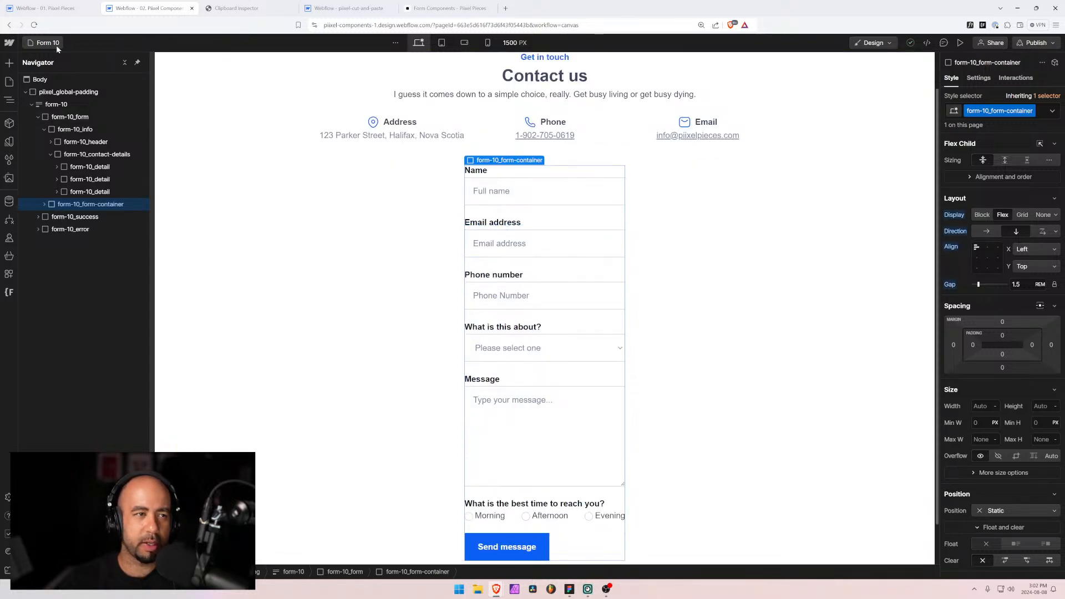
# Step: Open the Form 1 page from the Pages panel, searching 'f' and passing through Form 8
pyautogui.click(9, 81)
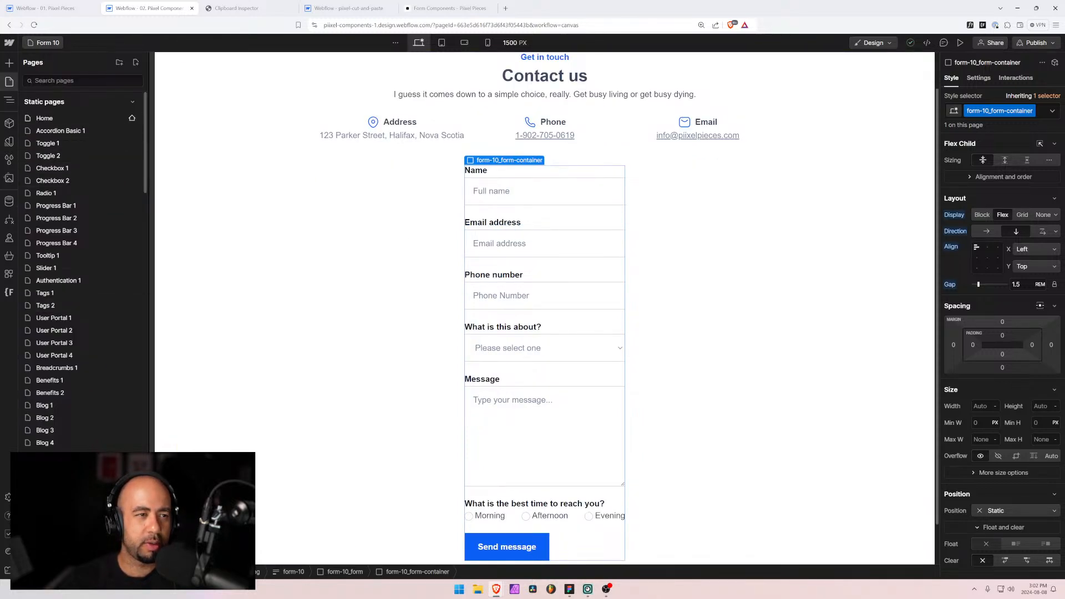
pyautogui.write('f')
pyautogui.click(49, 294)
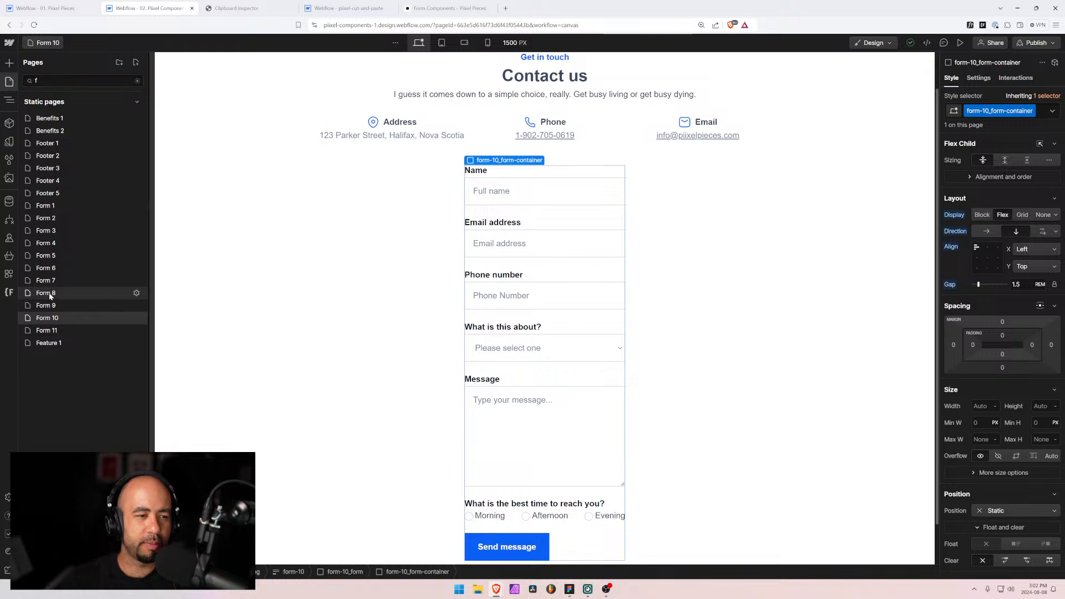
pyautogui.click(46, 43)
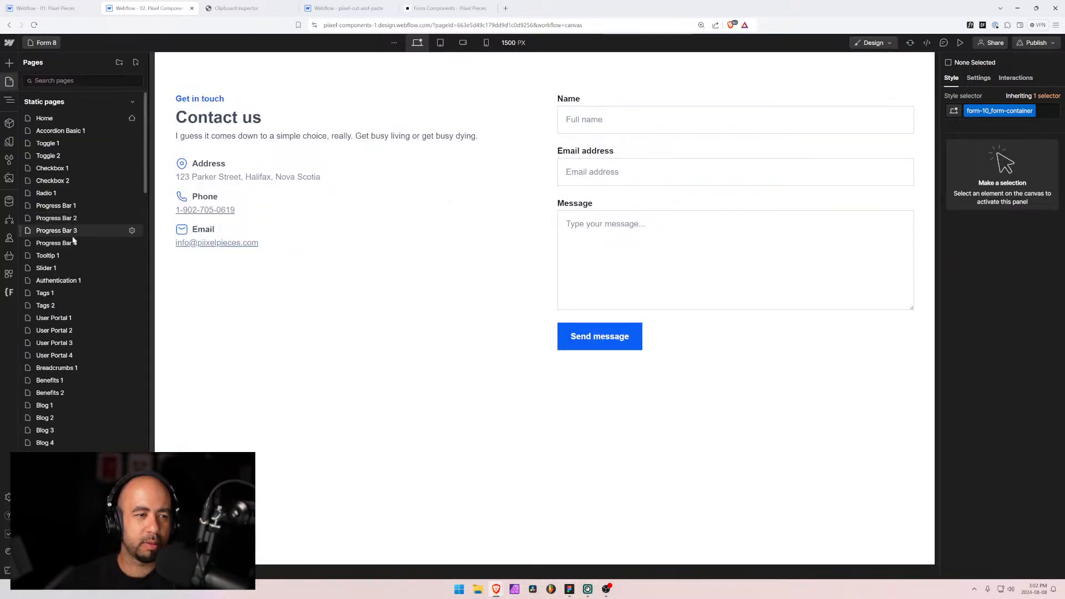
pyautogui.write('f')
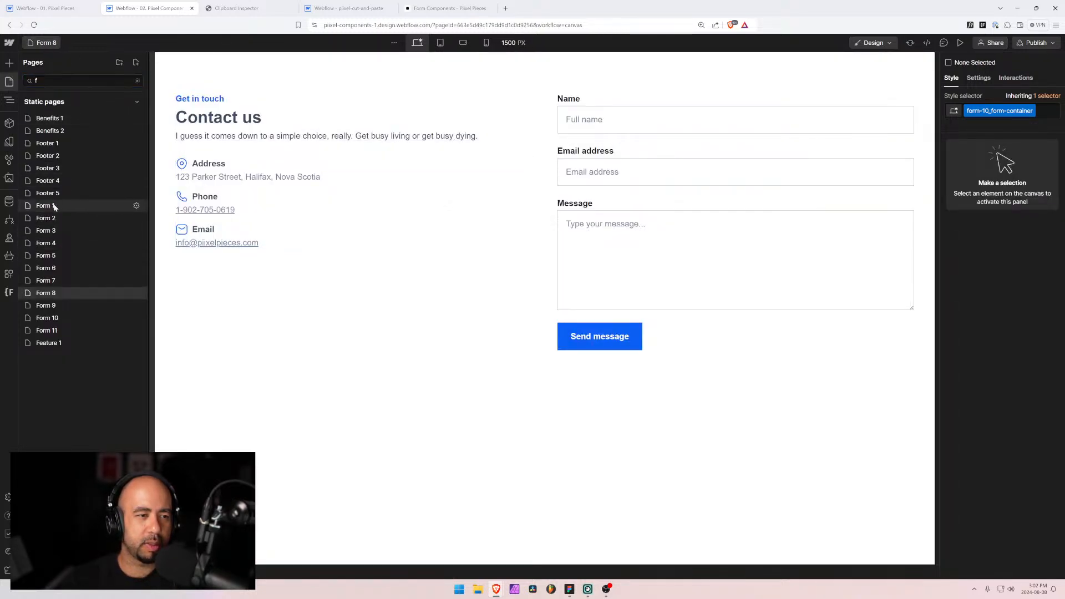
pyautogui.click(45, 207)
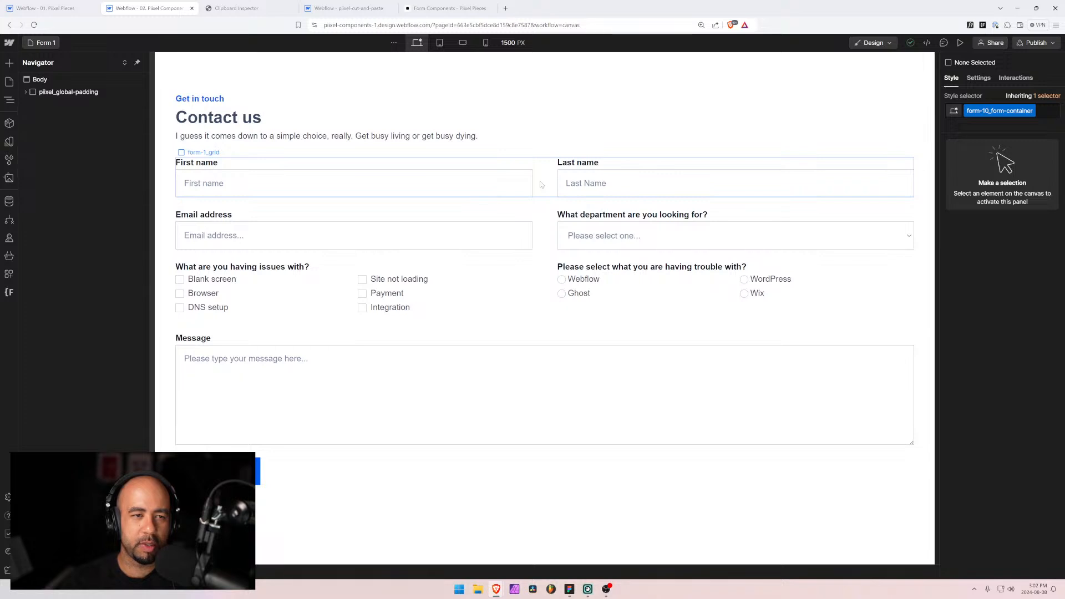
# Step: Select form-1_grid in the Navigator and review its Grid layout settings
pyautogui.click(541, 185)
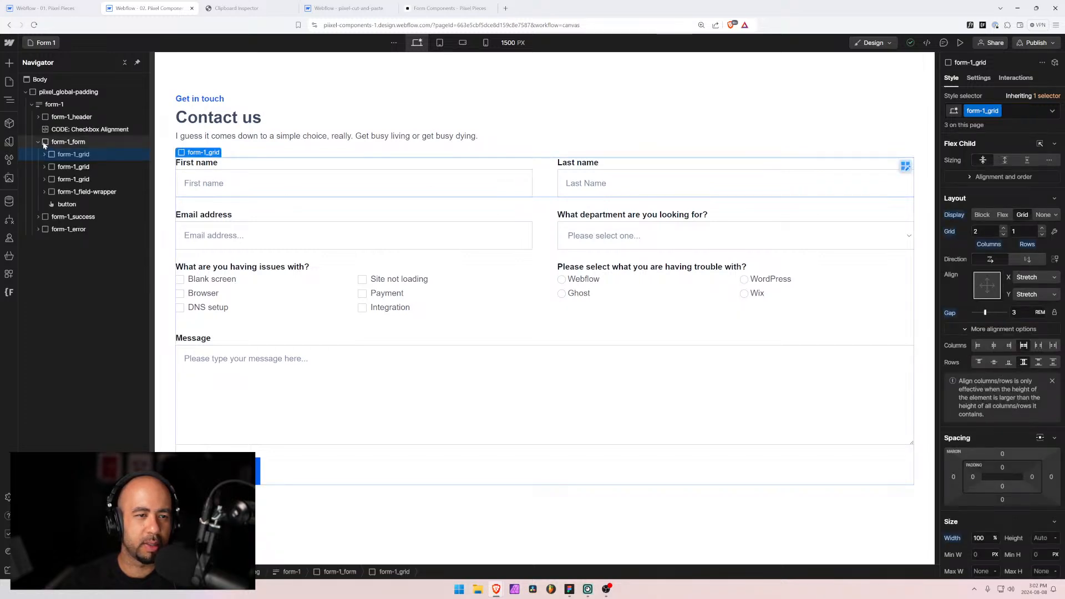
pyautogui.click(45, 145)
pyautogui.click(49, 155)
pyautogui.click(53, 144)
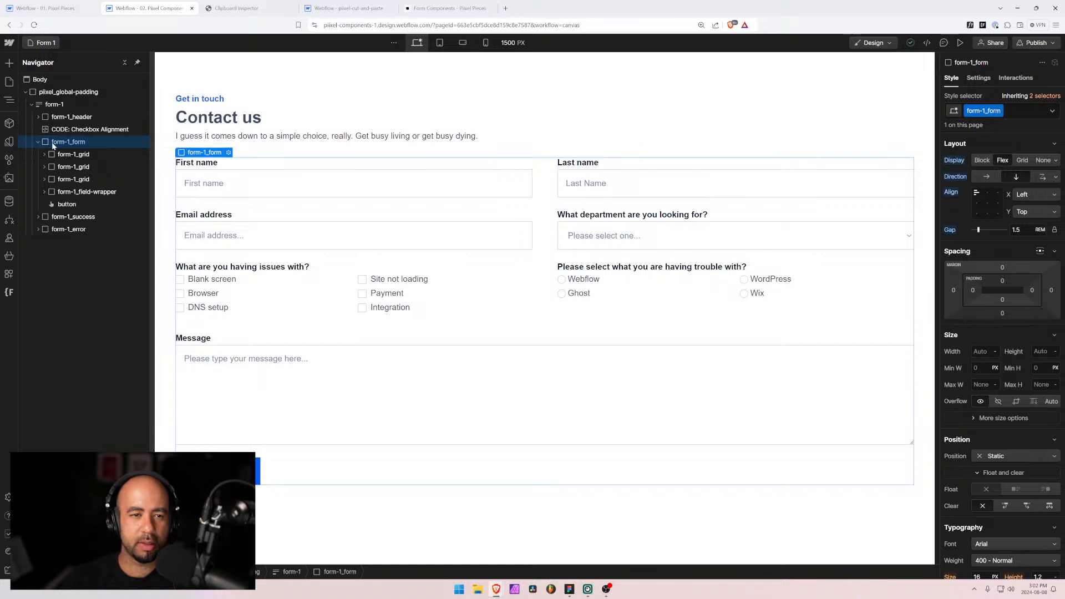
pyautogui.click(64, 155)
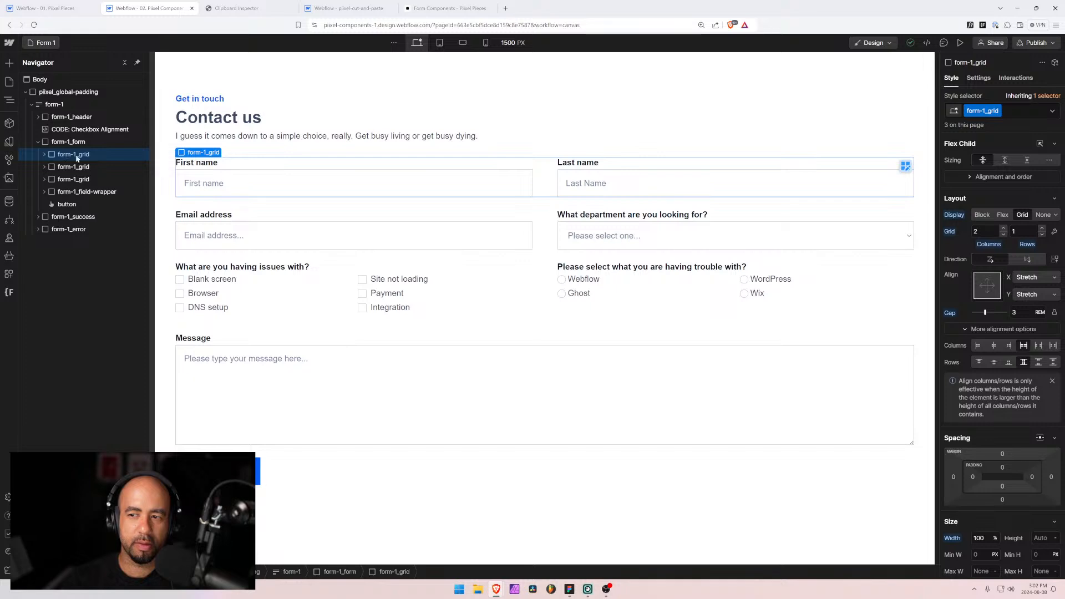
pyautogui.scroll(-2, 1006, 317)
pyautogui.scroll(-2, 971, 446)
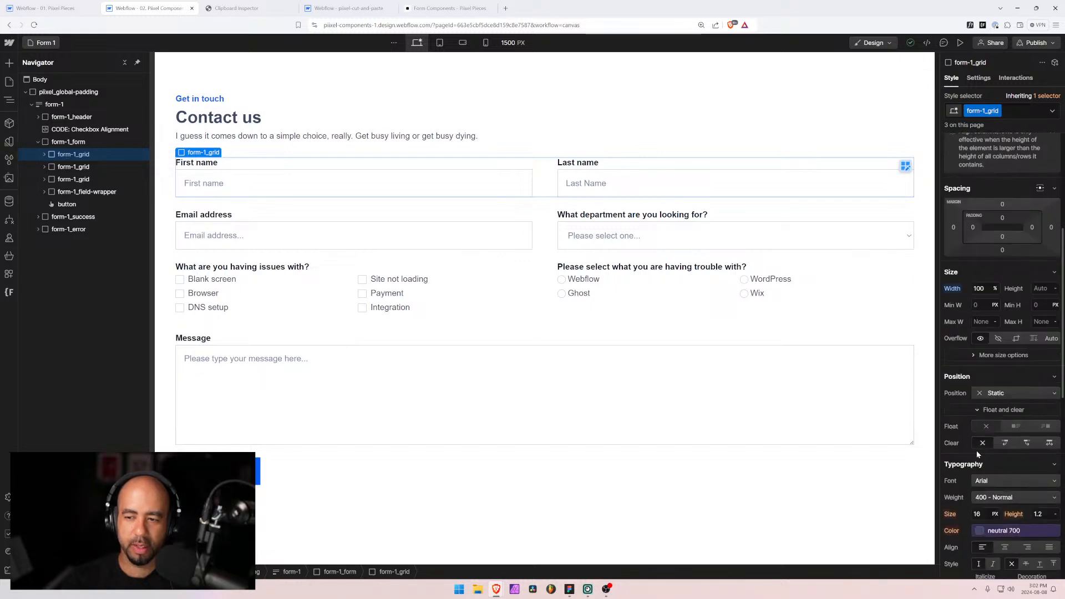
pyautogui.scroll(2, 973, 422)
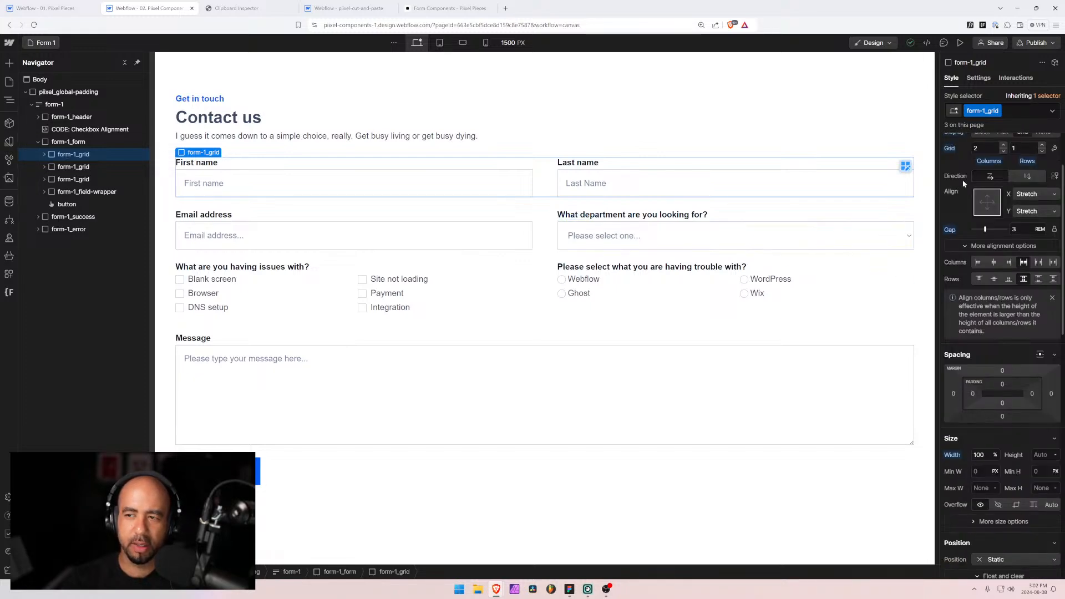
pyautogui.scroll(2, 963, 180)
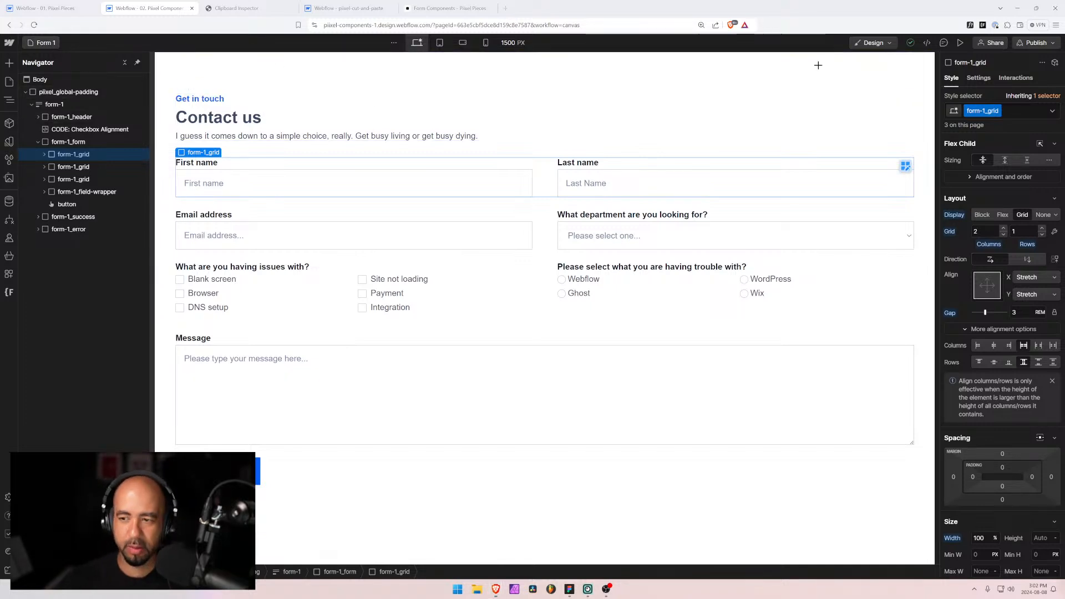
# Step: Snip the form-1_grid Style panel settings and launch Paint to hold the capture
pyautogui.press('super+shift+s')
pyautogui.moveTo(925, 127); pyautogui.dragTo(1064, 398)
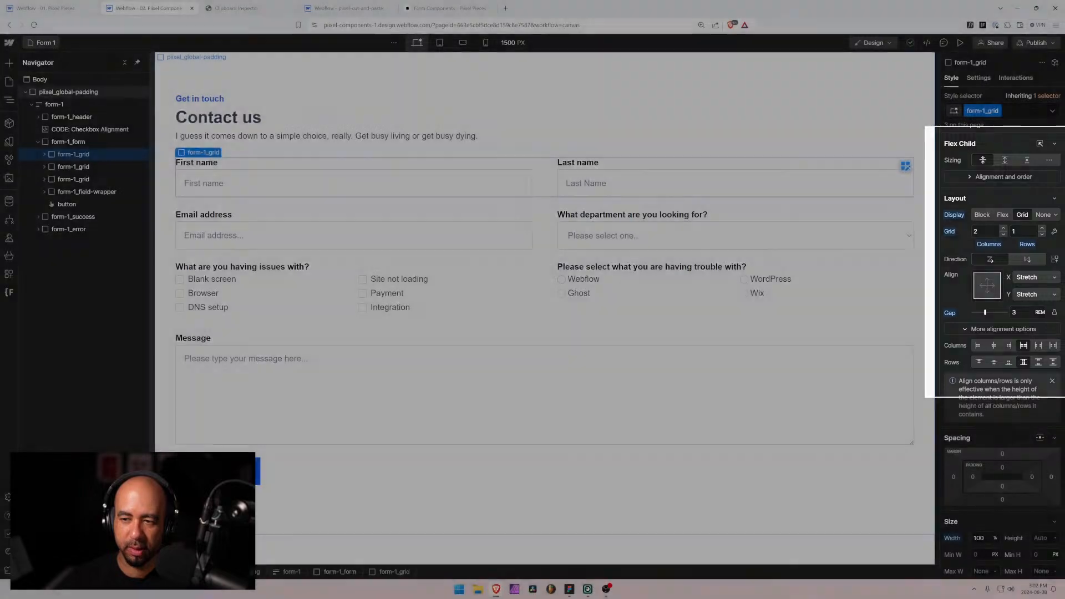
pyautogui.press('super')
pyautogui.write('paint')
pyautogui.press('Return')
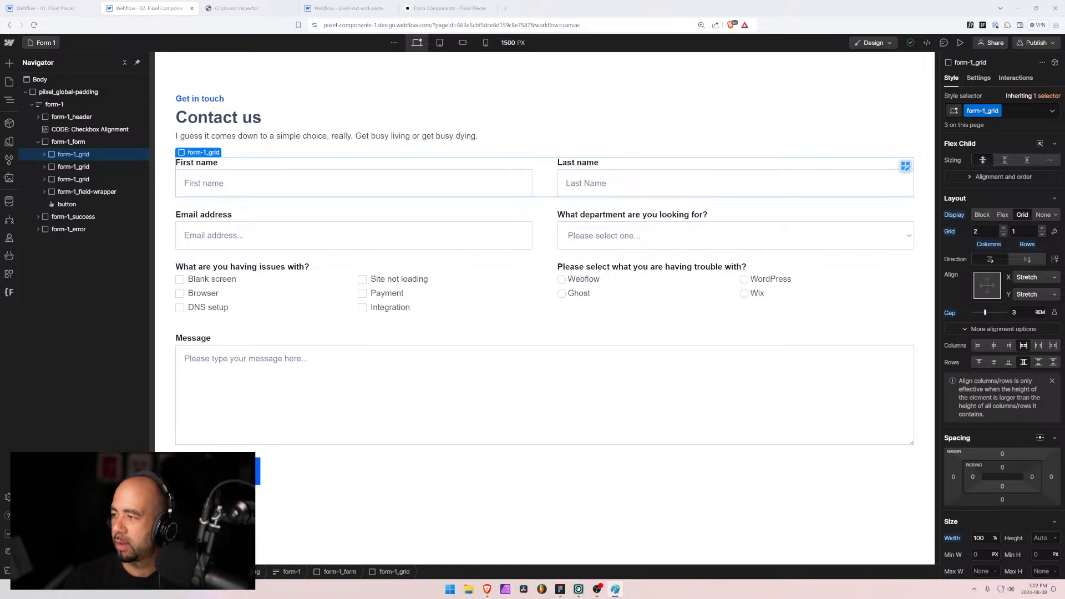
# Step: Return to the Form 10 page and select the Name field wrapper
pyautogui.click(41, 42)
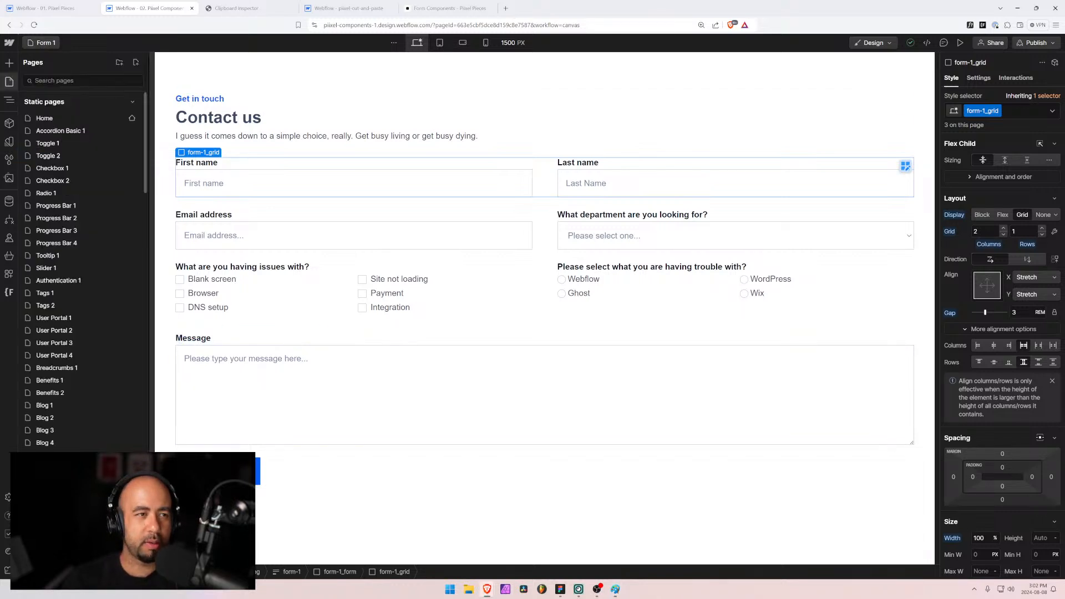
pyautogui.scroll(-15, 50, 431)
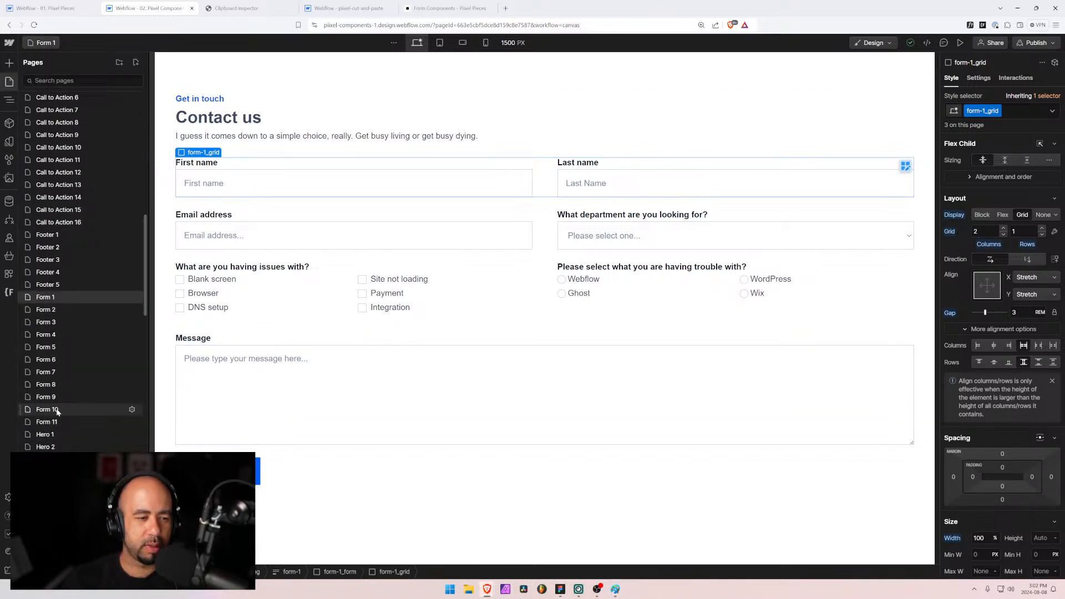
pyautogui.click(50, 413)
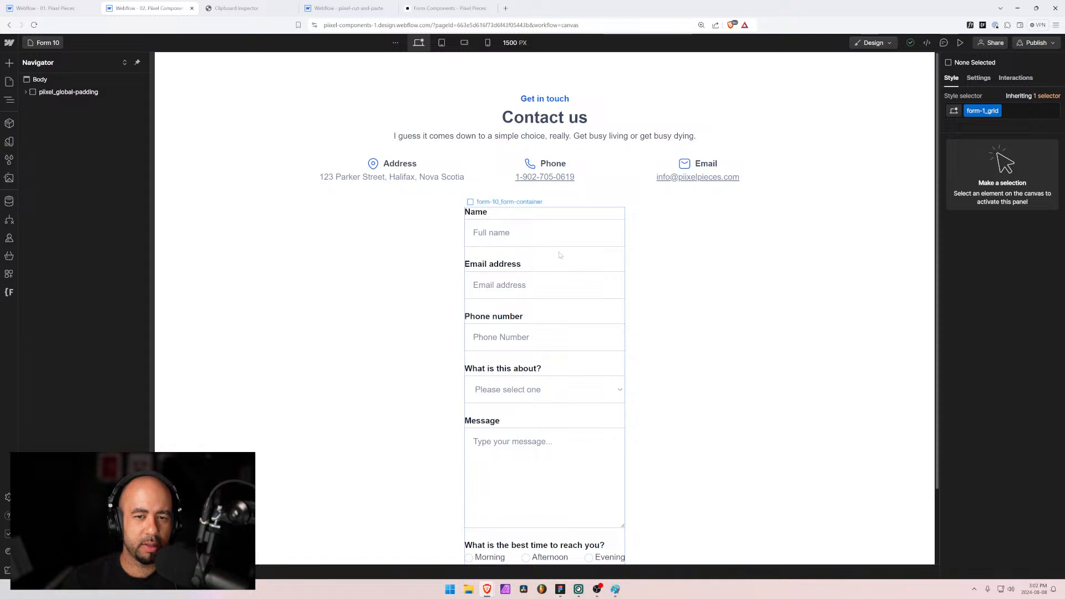
pyautogui.click(560, 255)
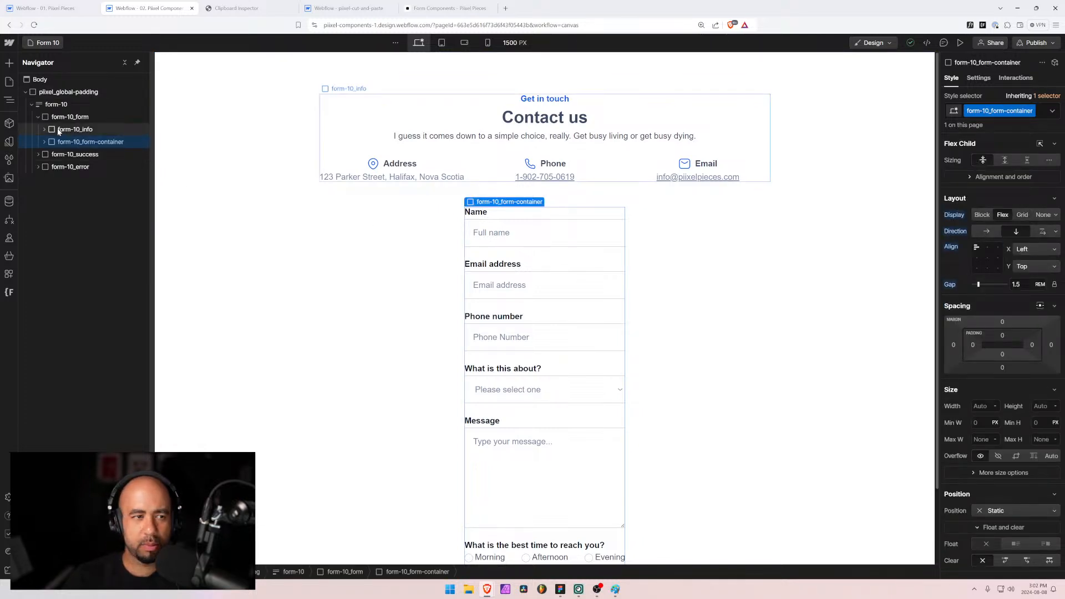
pyautogui.click(44, 142)
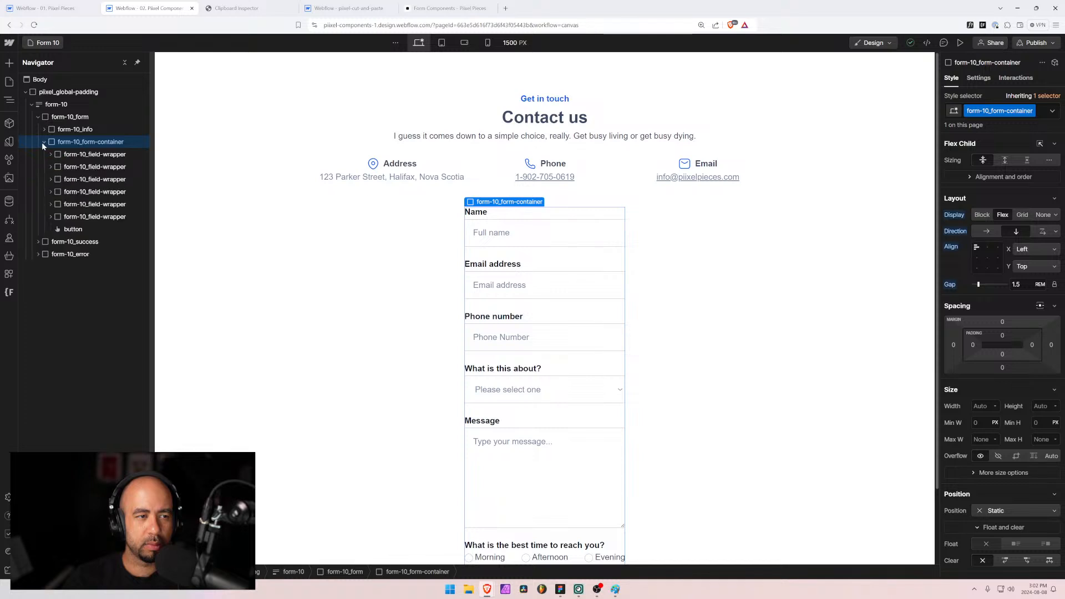
pyautogui.click(69, 154)
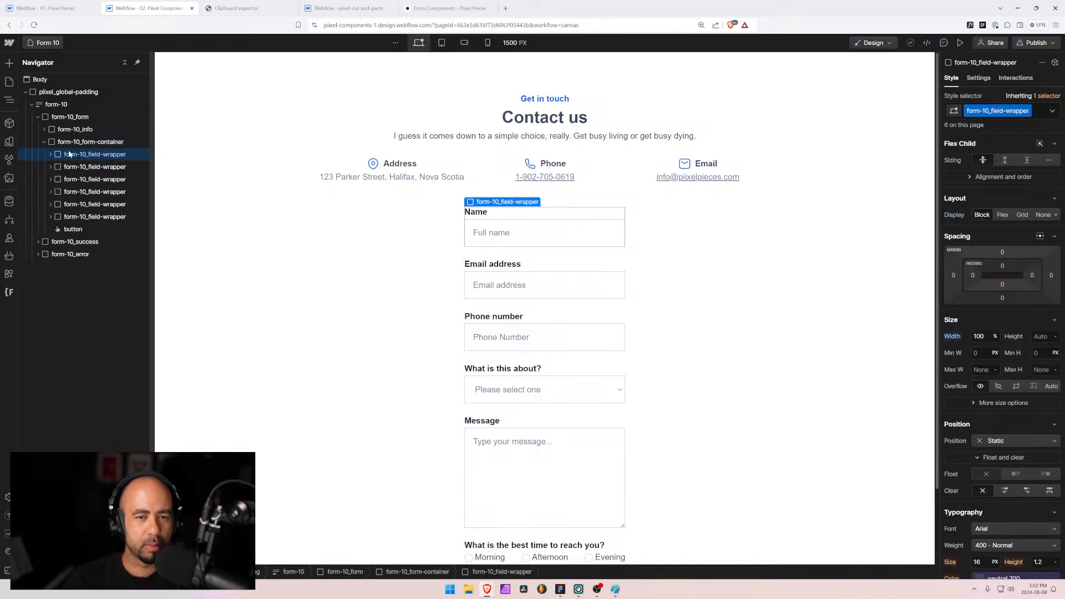
# Step: Wrap the Name and Email fields in a Div Block classed form-10_grid
pyautogui.hotkey('ctrl', 'alt', 'g')
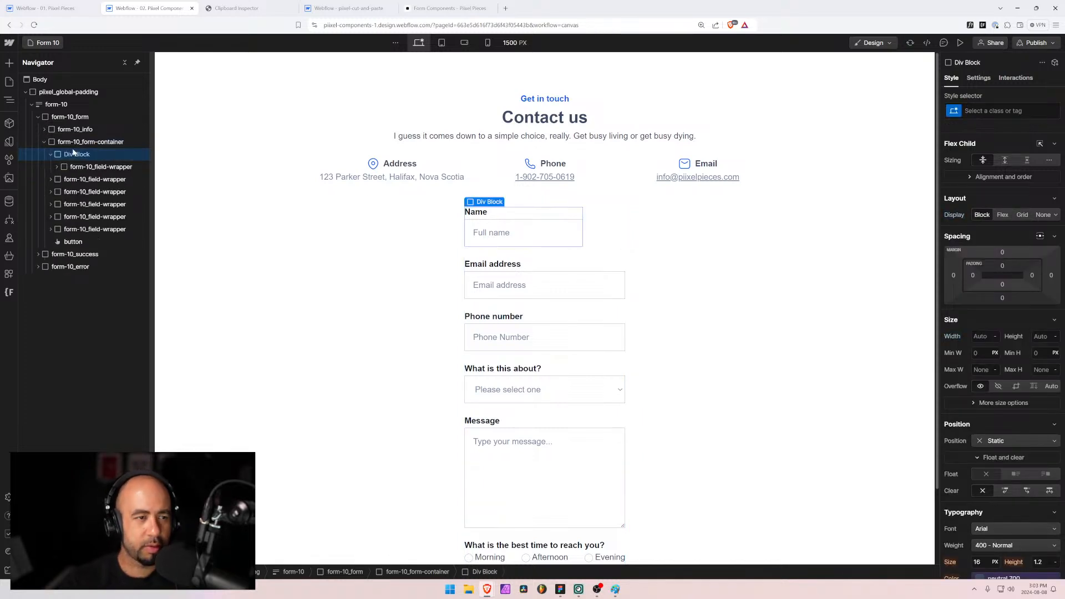
pyautogui.moveTo(57, 178); pyautogui.dragTo(64, 166)
pyautogui.click(57, 179)
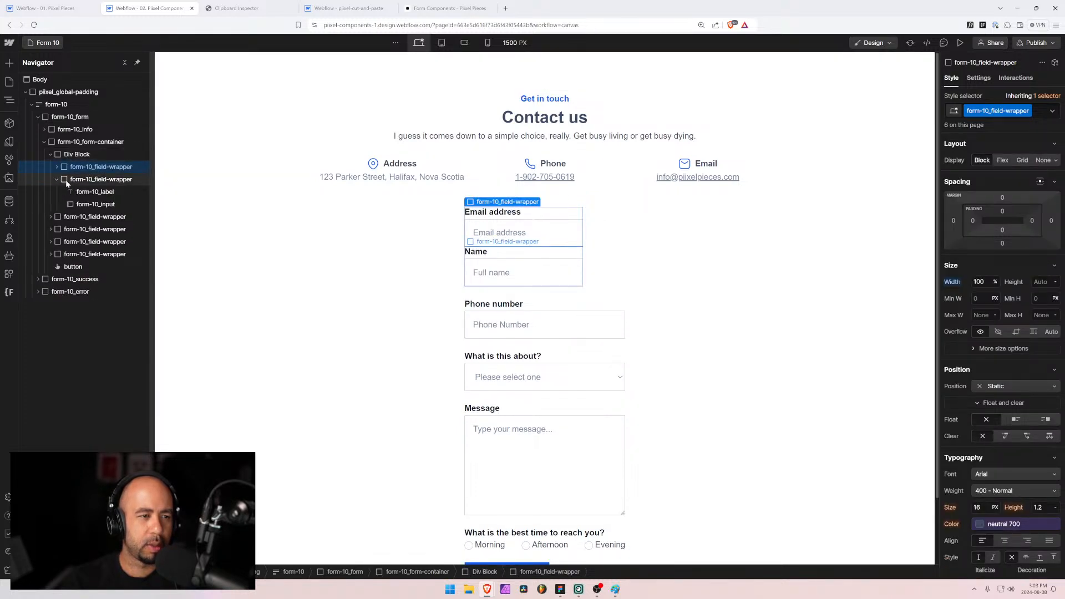
pyautogui.moveTo(64, 178); pyautogui.dragTo(69, 159)
pyautogui.click(69, 160)
pyautogui.hotkey('ctrl', 'Return')
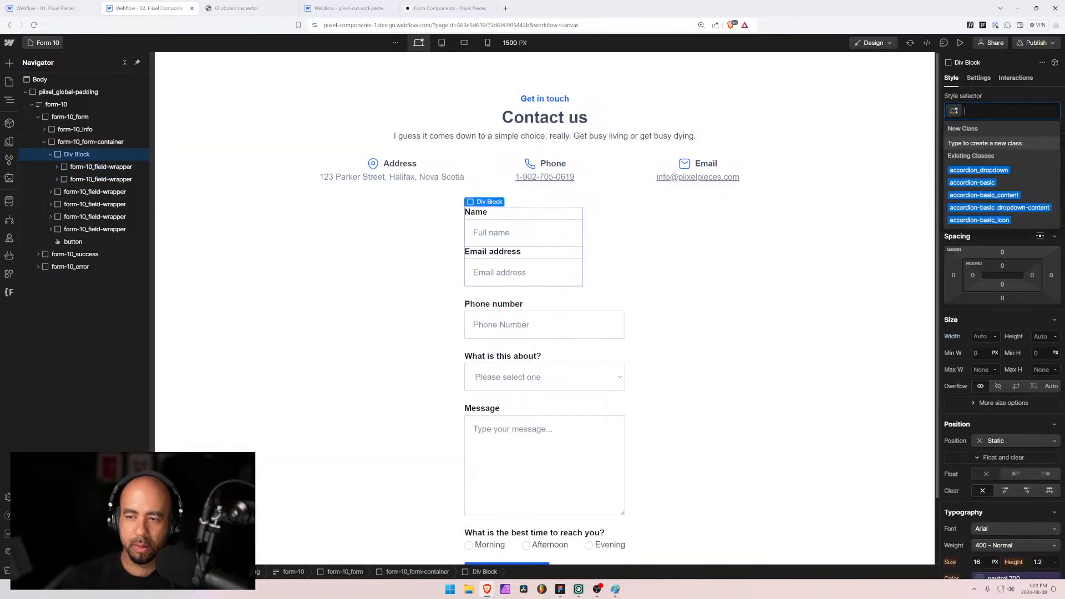
pyautogui.write('form-10_grid')
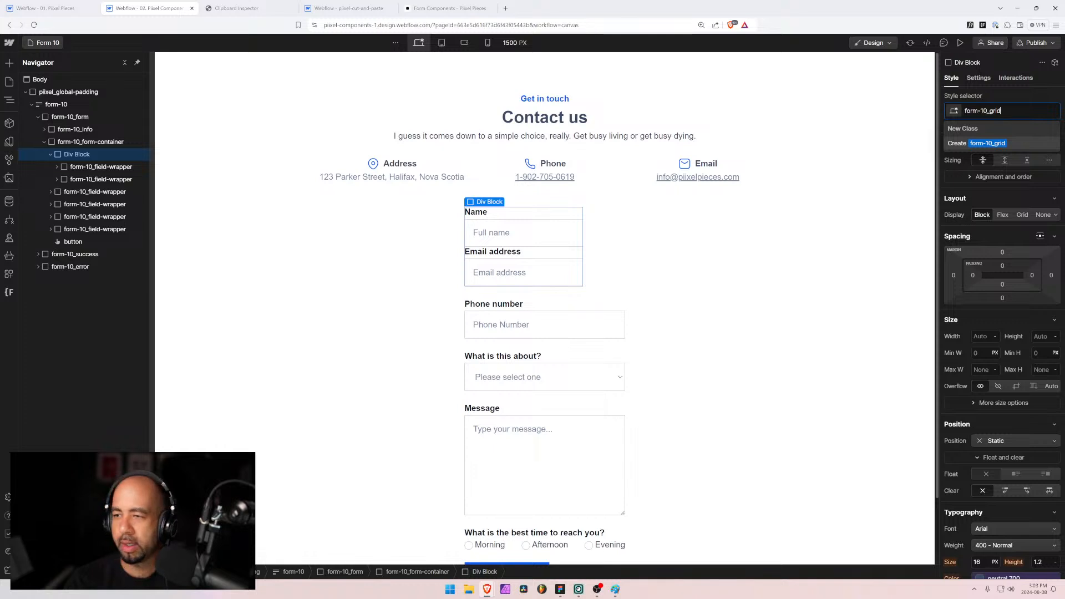
pyautogui.press('Return')
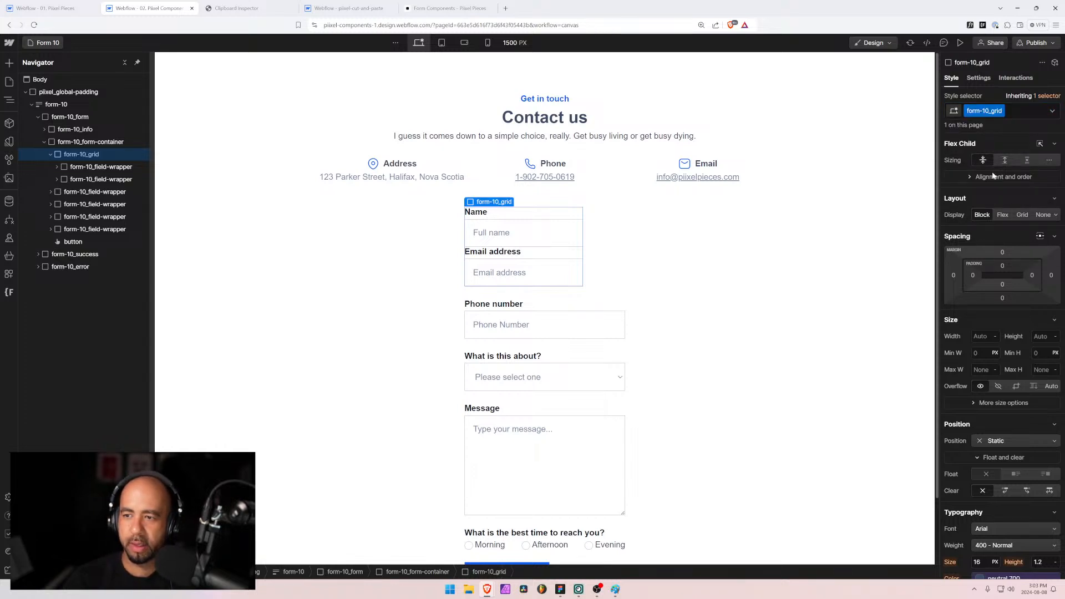
# Step: Set form-10_grid to Display Grid with a 3rem gap and 100 width
pyautogui.click(1021, 216)
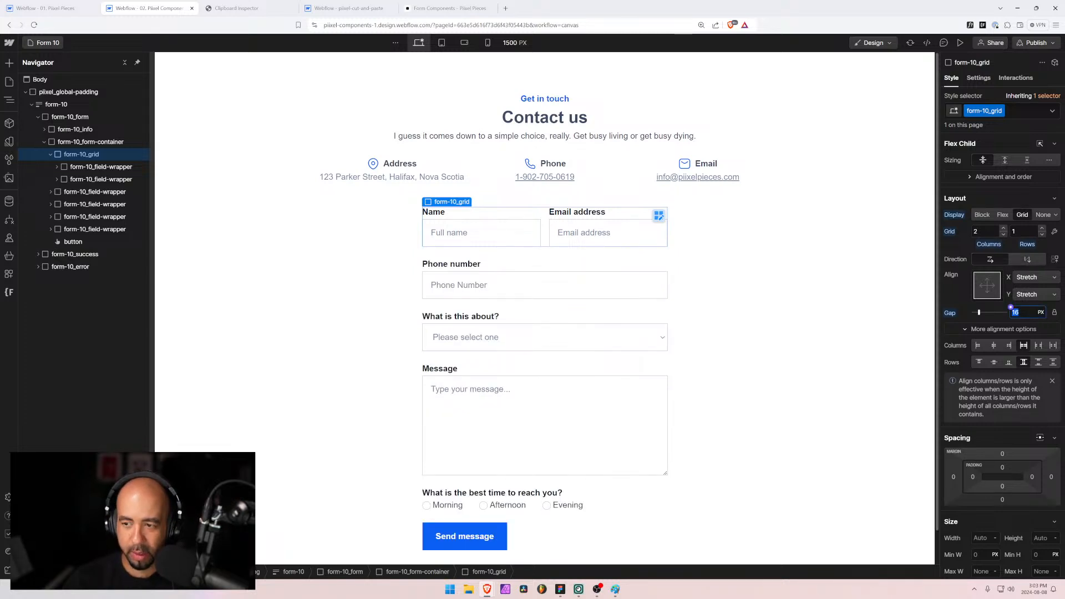
pyautogui.write('3re')
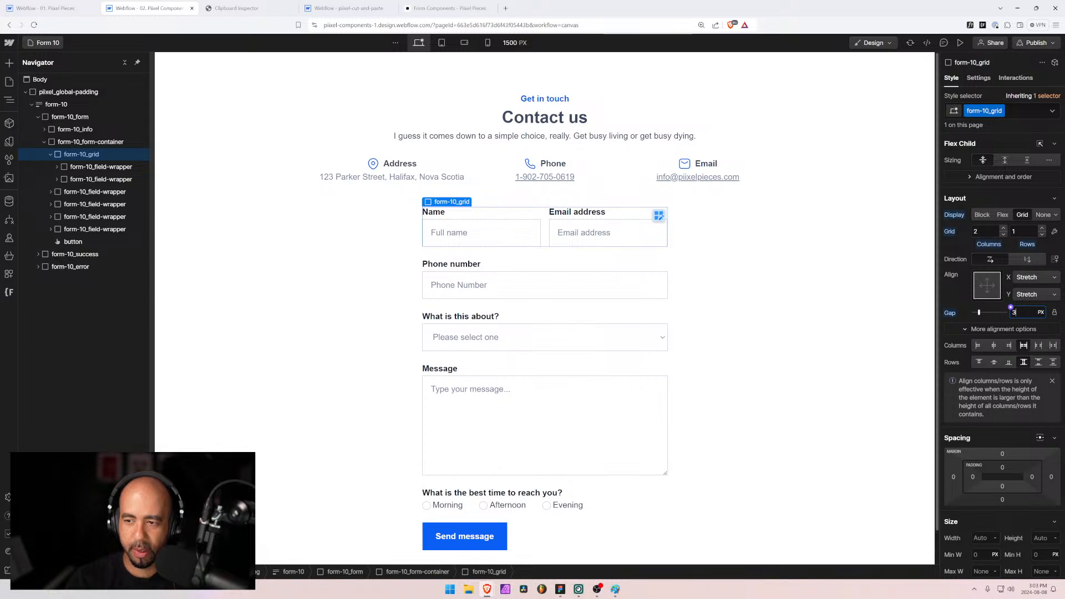
pyautogui.press('Return')
pyautogui.click(973, 538)
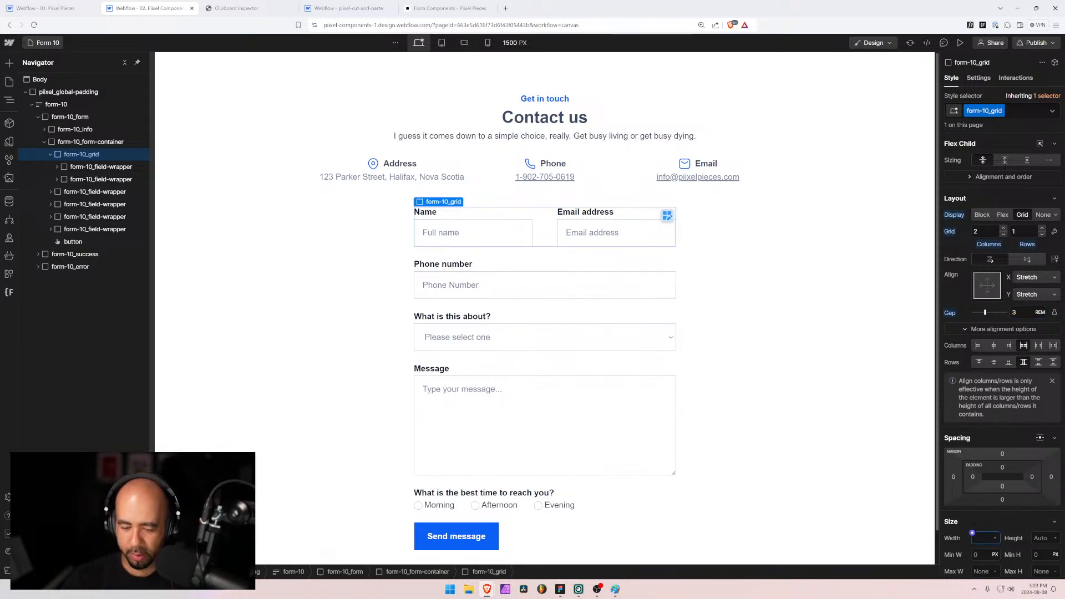
pyautogui.write('100')
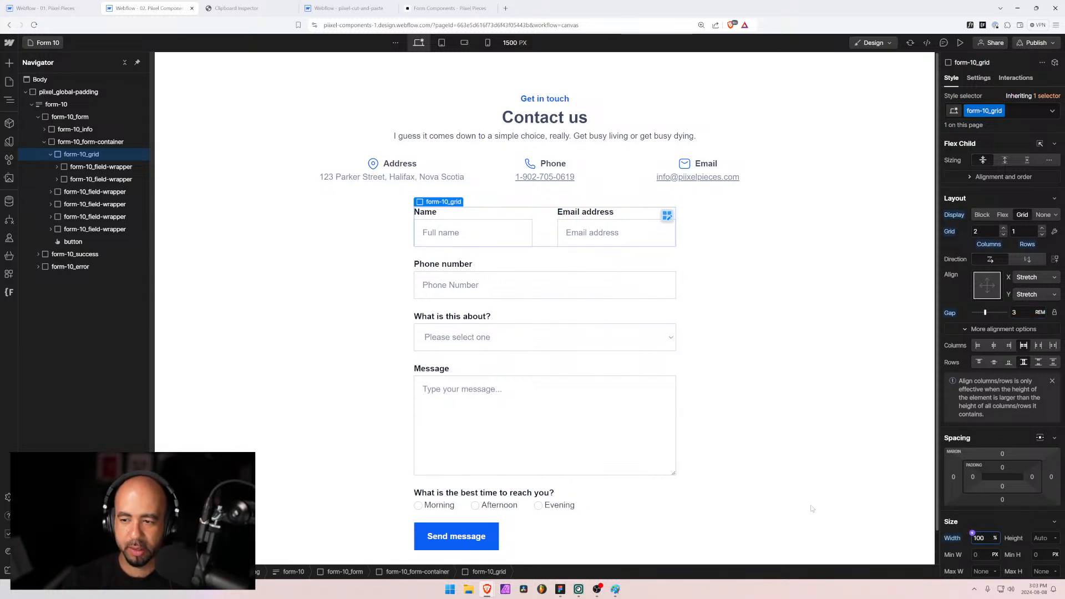
# Step: Set form-10_form-container width to 100%
pyautogui.click(104, 142)
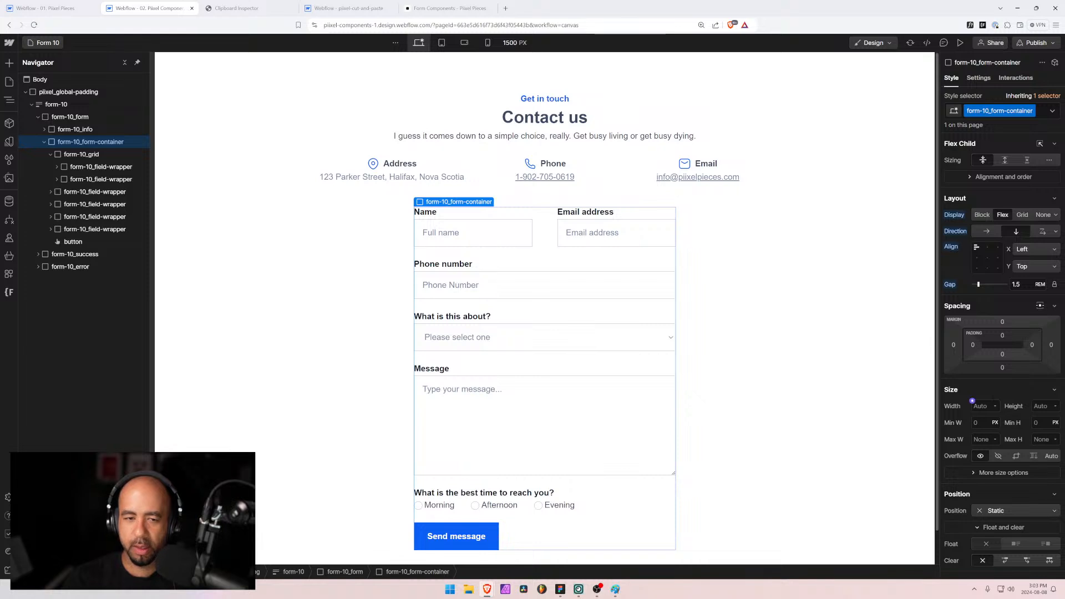
pyautogui.click(972, 402)
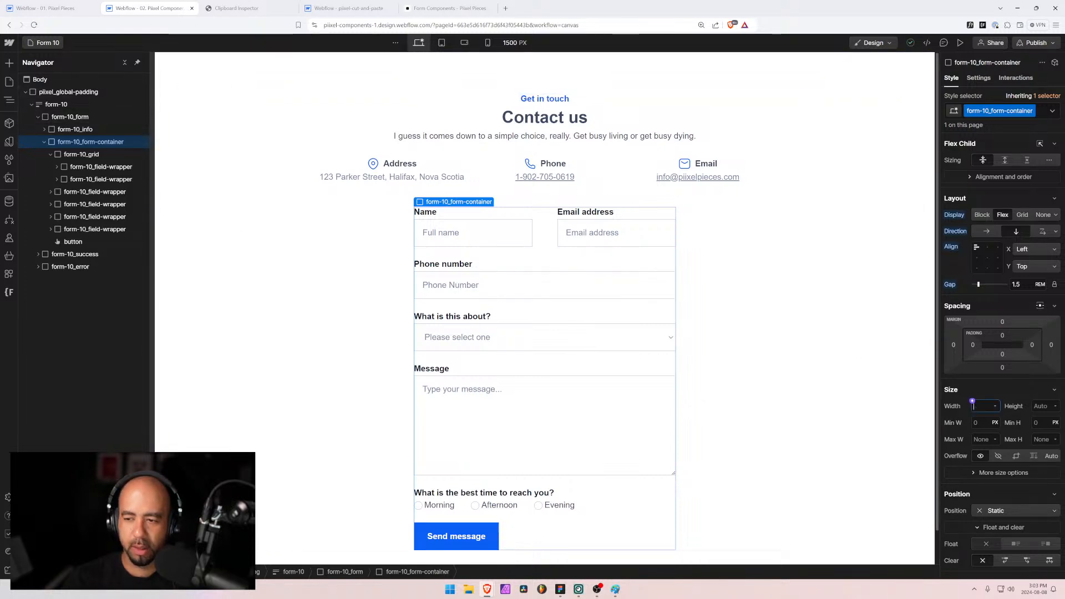
pyautogui.write('100%')
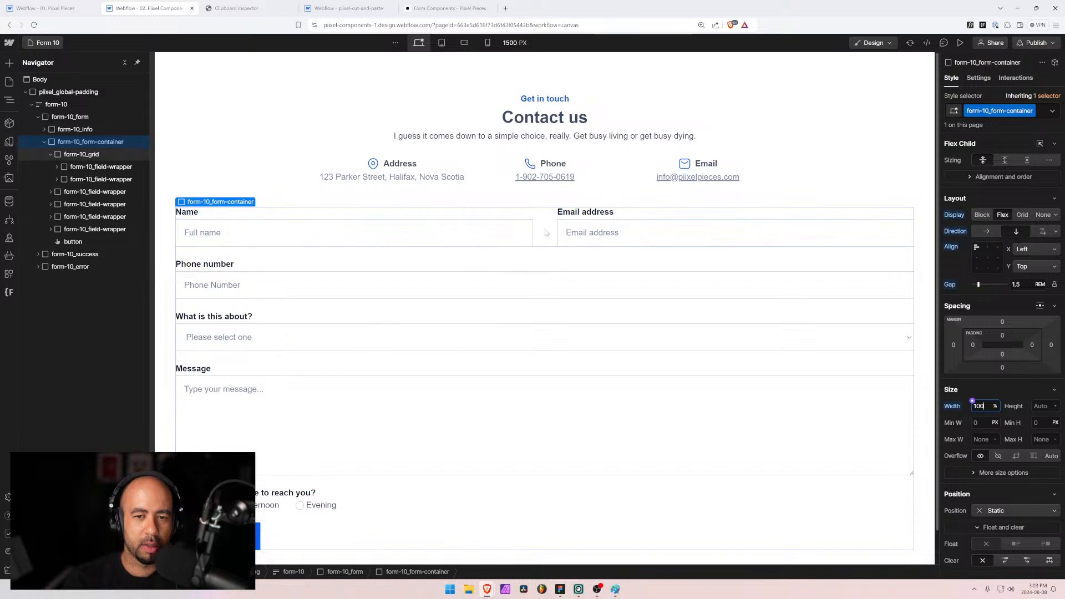
pyautogui.click(89, 157)
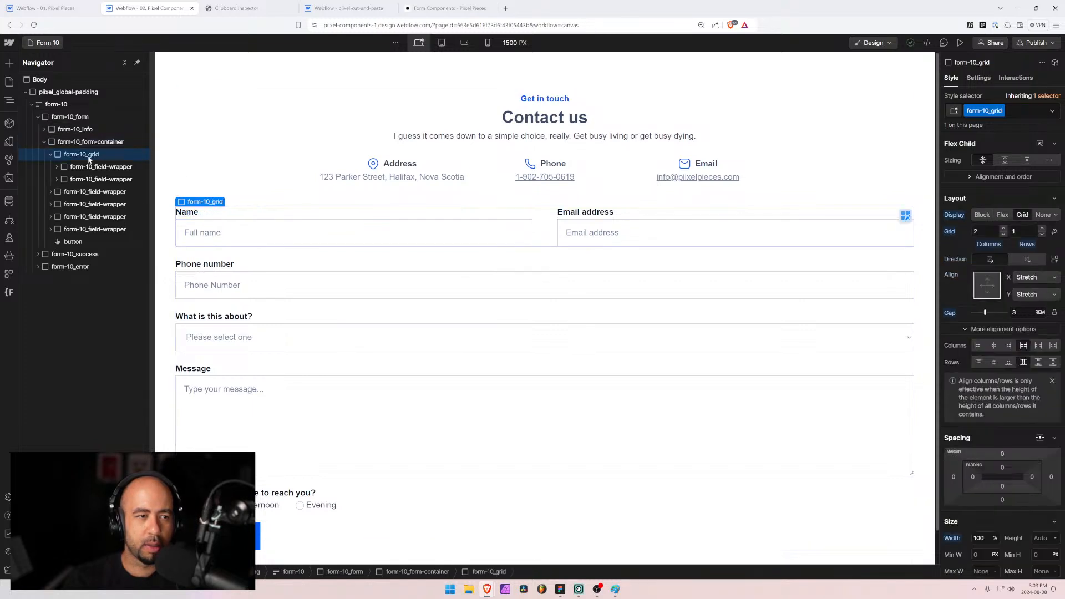
pyautogui.click(50, 155)
pyautogui.click(59, 143)
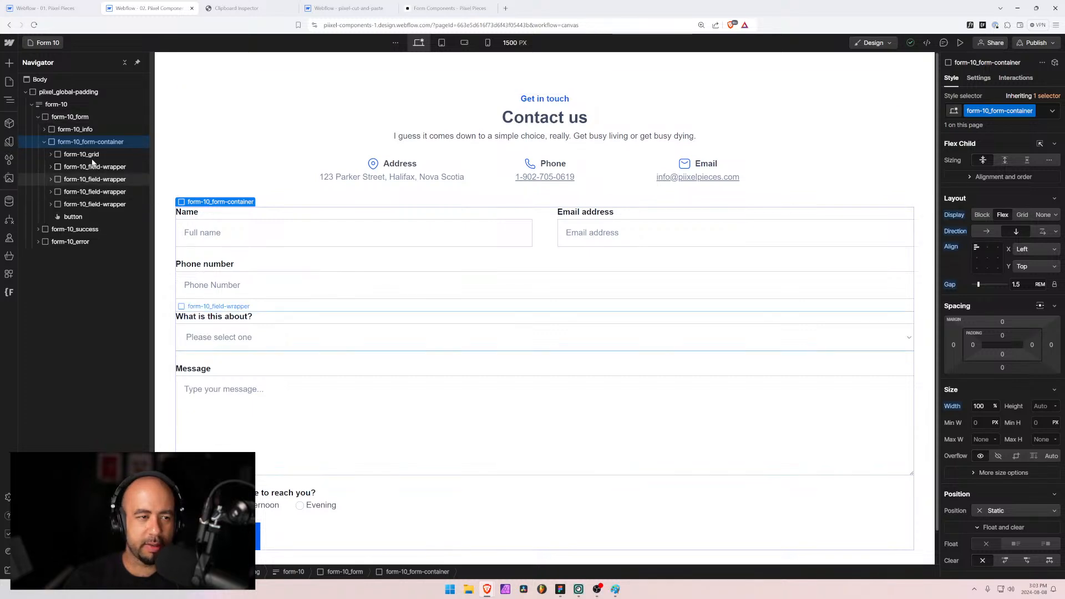
# Step: Wrap Phone number and What is this about? in a Div Block with the existing form-10_grid class
pyautogui.click(70, 168)
pyautogui.click(64, 180)
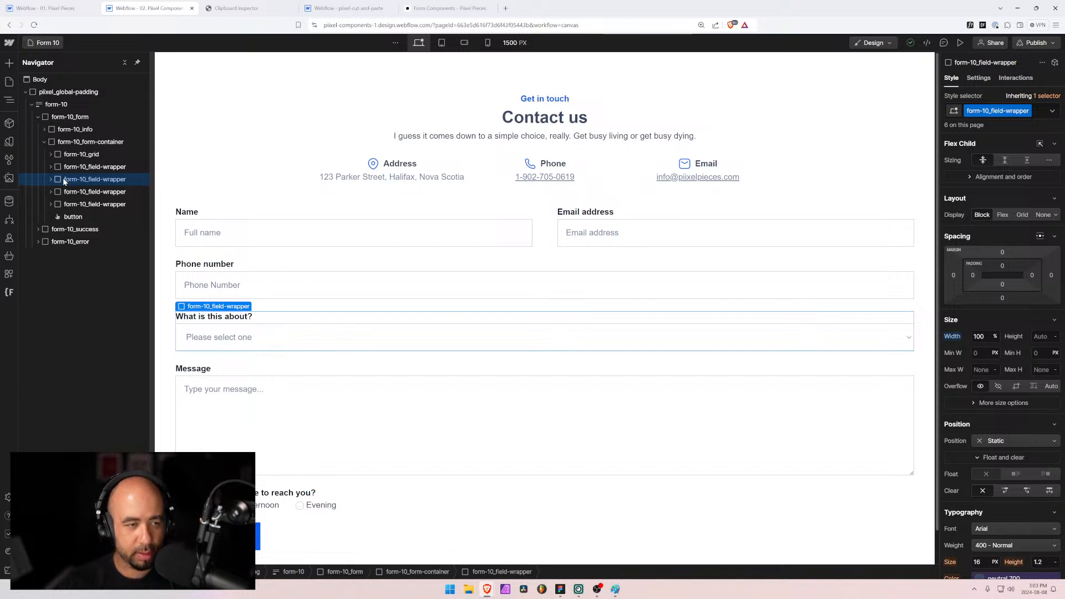
pyautogui.hotkey('ctrl', 'alt', 'g')
pyautogui.moveTo(83, 167); pyautogui.dragTo(80, 179)
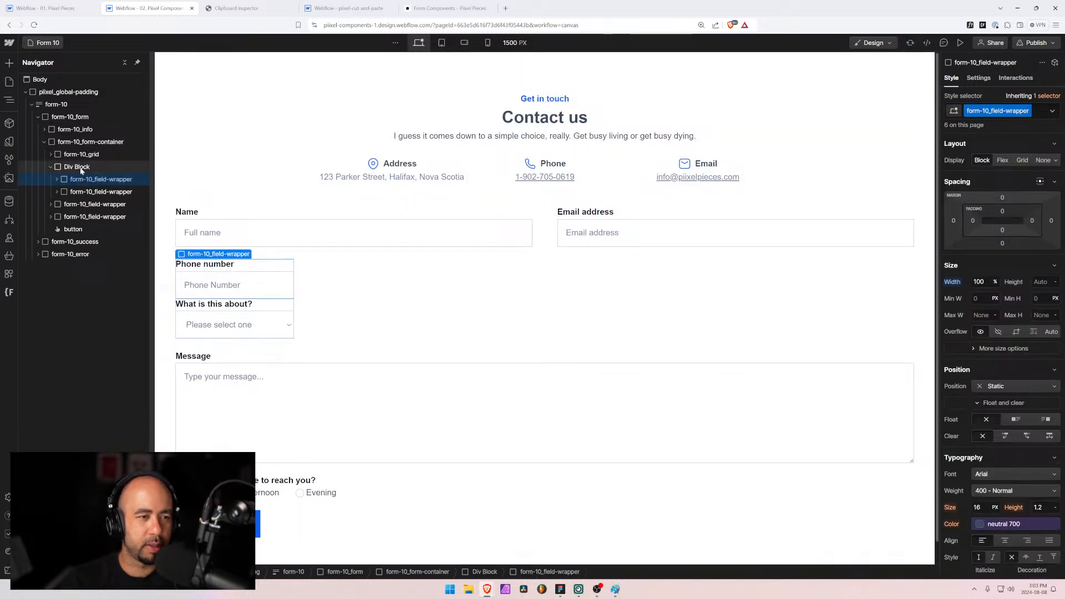
pyautogui.click(80, 167)
pyautogui.hotkey('ctrl', 'Return')
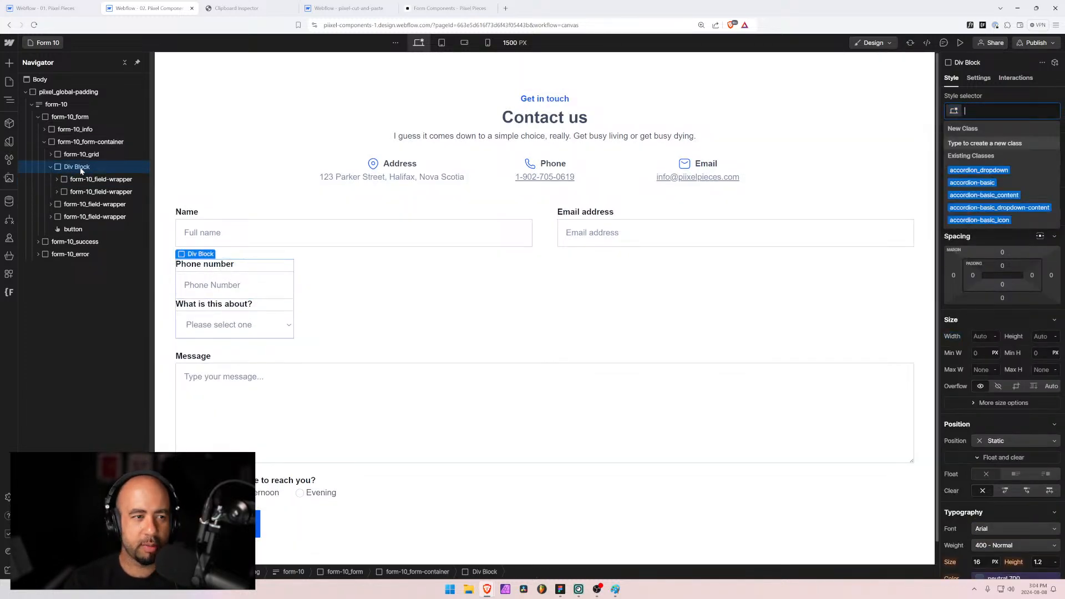
pyautogui.write('form-')
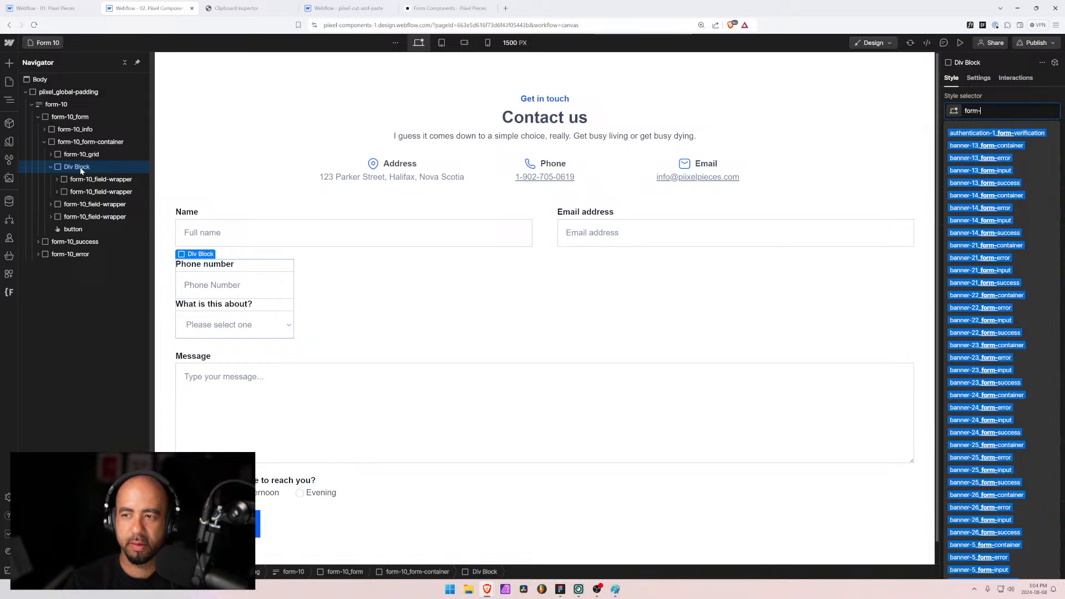
pyautogui.write('10_gr')
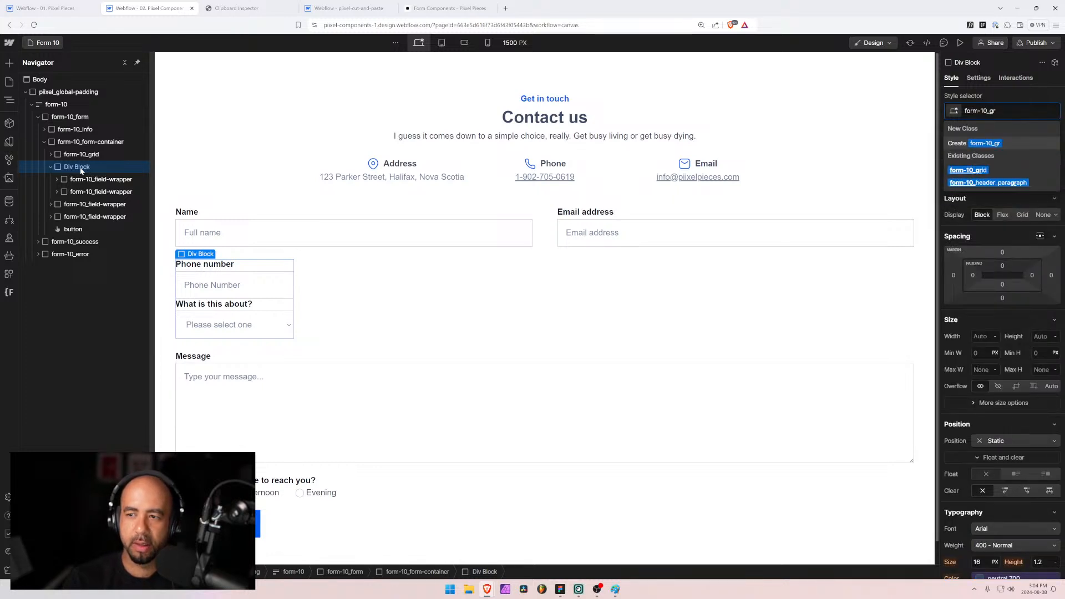
pyautogui.press('Down')
pyautogui.press('Return')
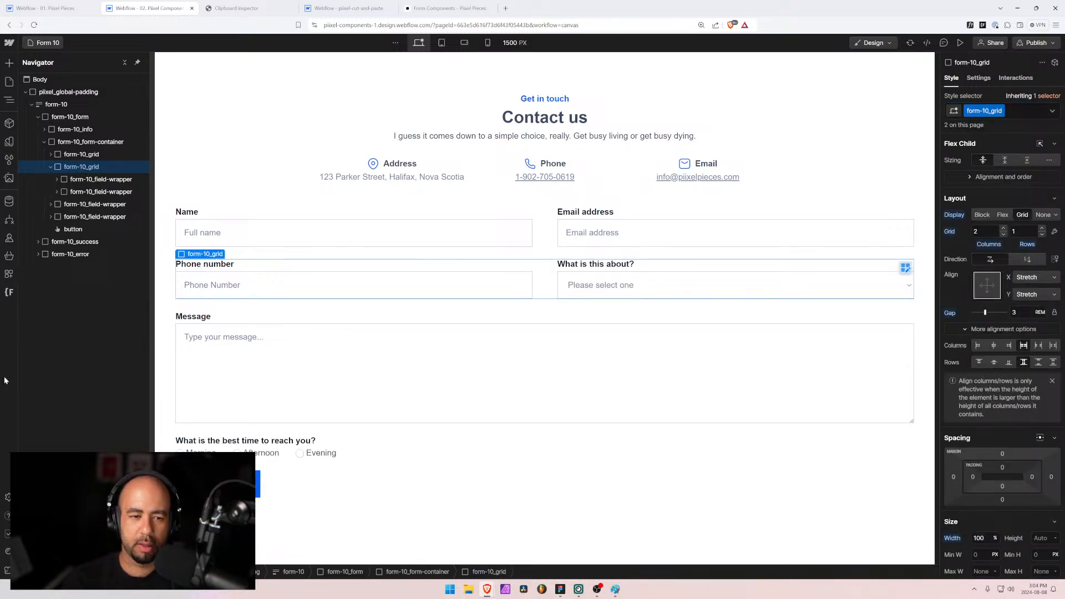
pyautogui.click(335, 444)
# Step: Add the combo class is-centered to the best-time field wrapper
pyautogui.click(71, 217)
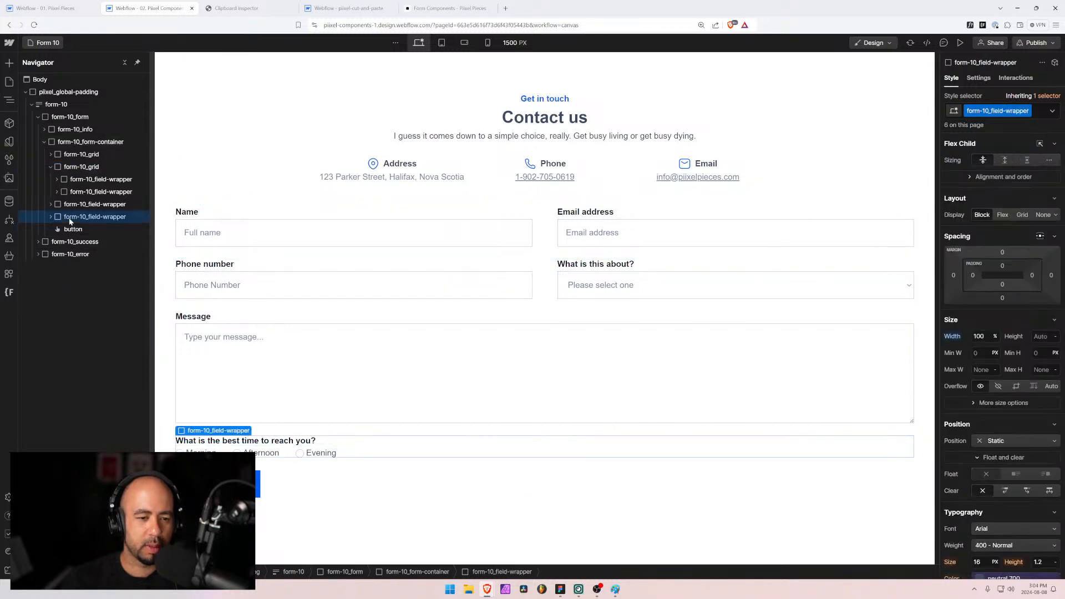
pyautogui.click(1041, 112)
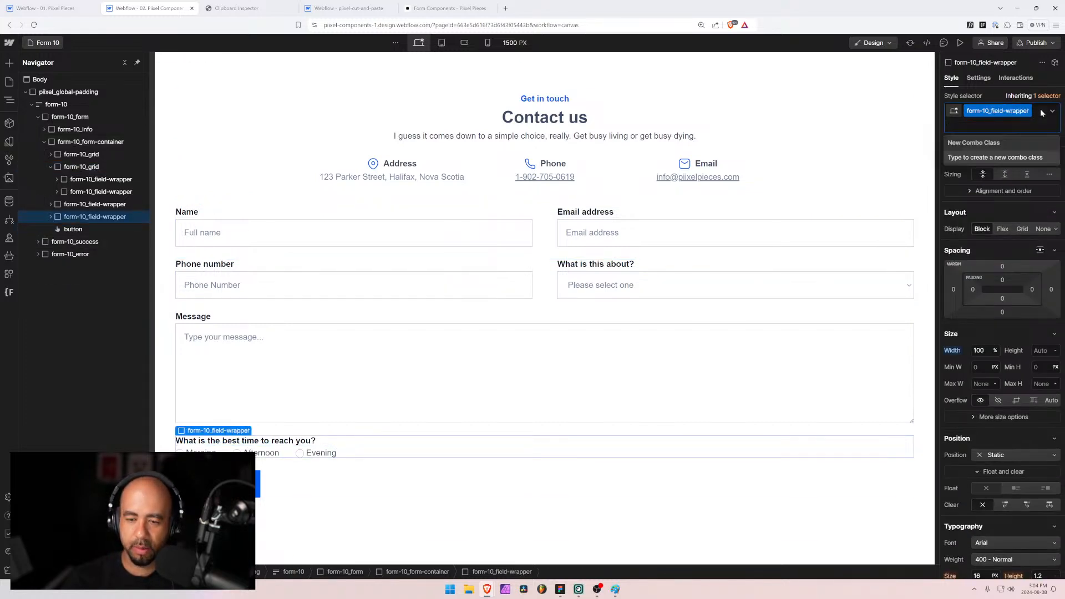
pyautogui.write('is-cent')
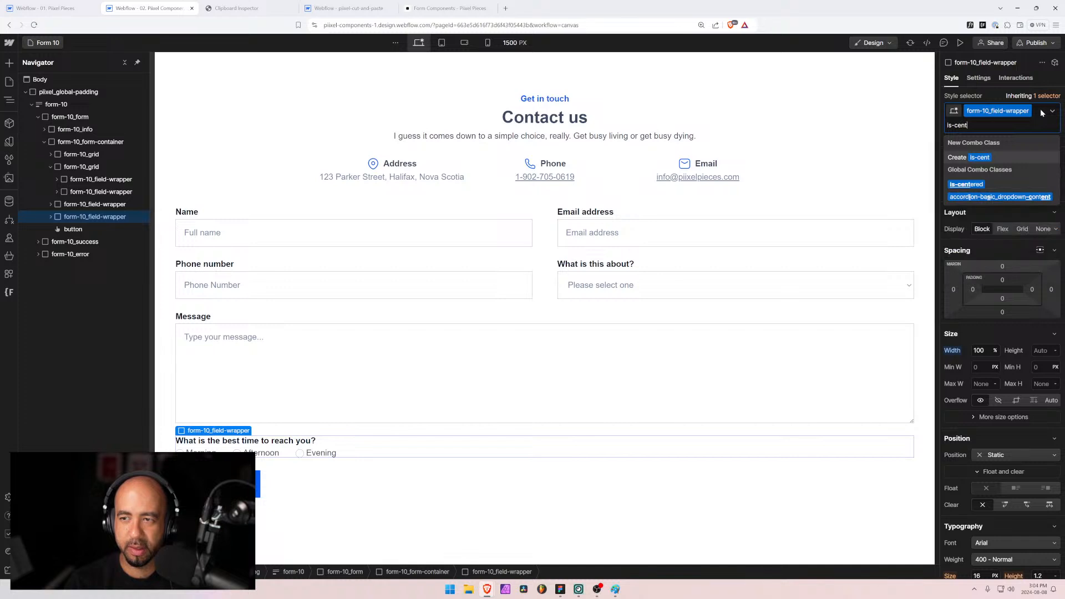
pyautogui.write('ered')
pyautogui.press('Return')
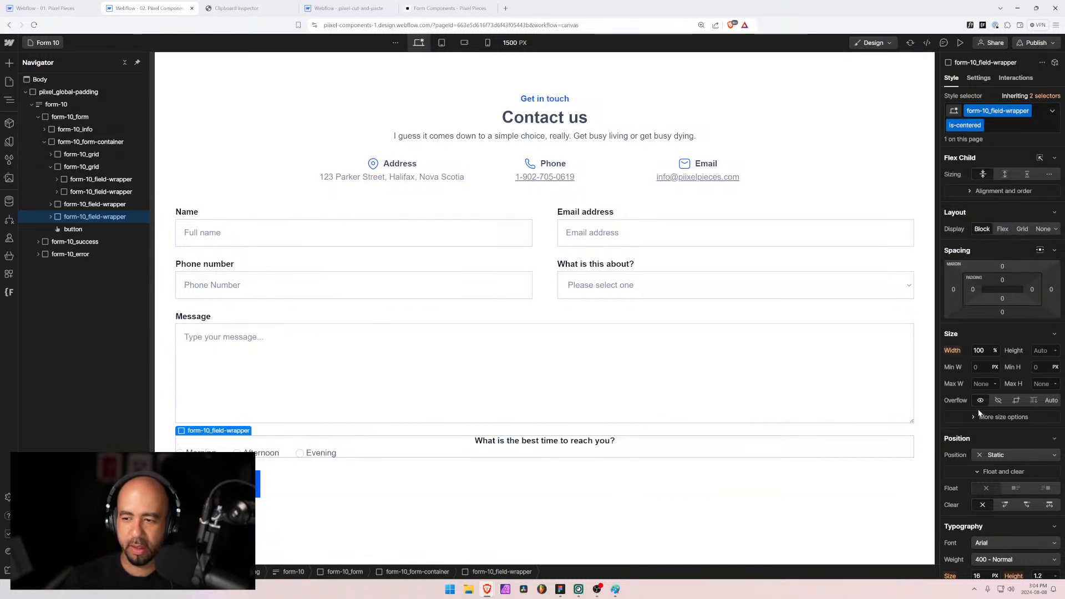
pyautogui.scroll(-3, 981, 421)
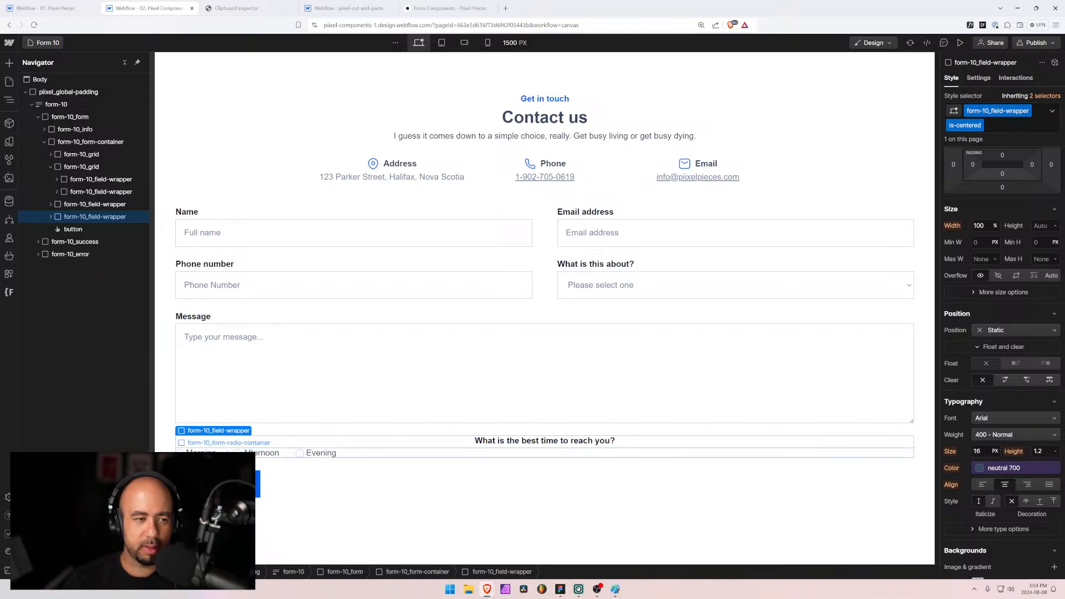
pyautogui.click(50, 217)
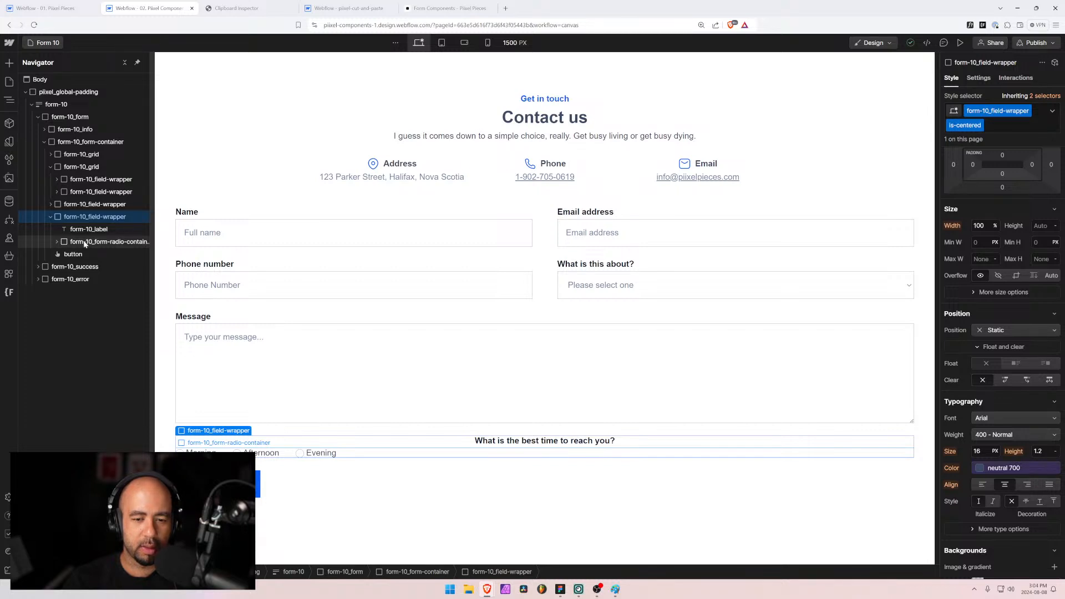
pyautogui.scroll(2, 1007, 251)
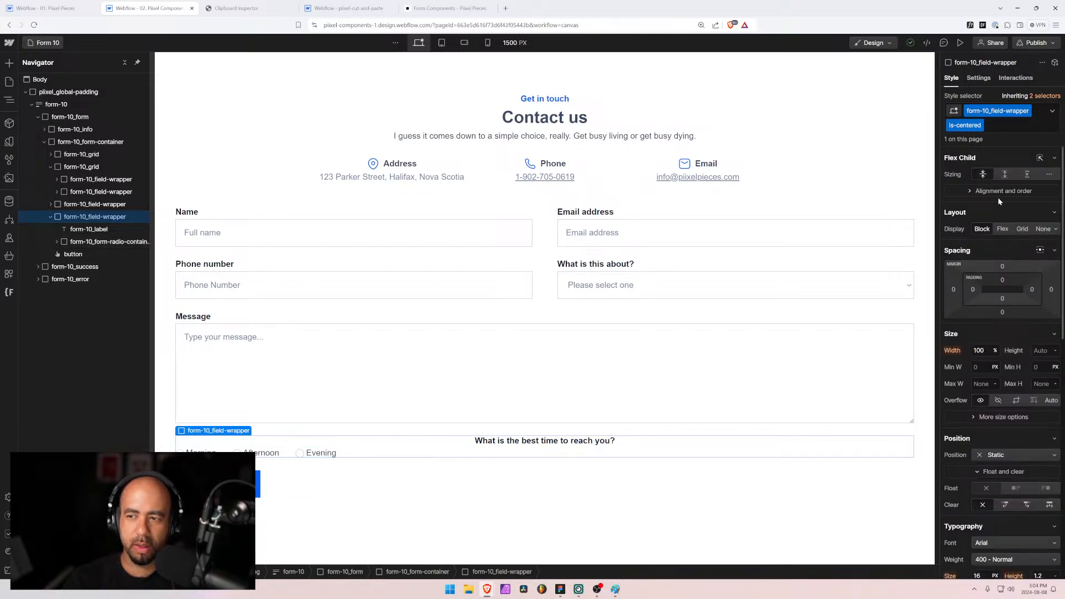
# Step: Set the best-time field to vertical Flex, Align X Center, Y Top
pyautogui.click(997, 229)
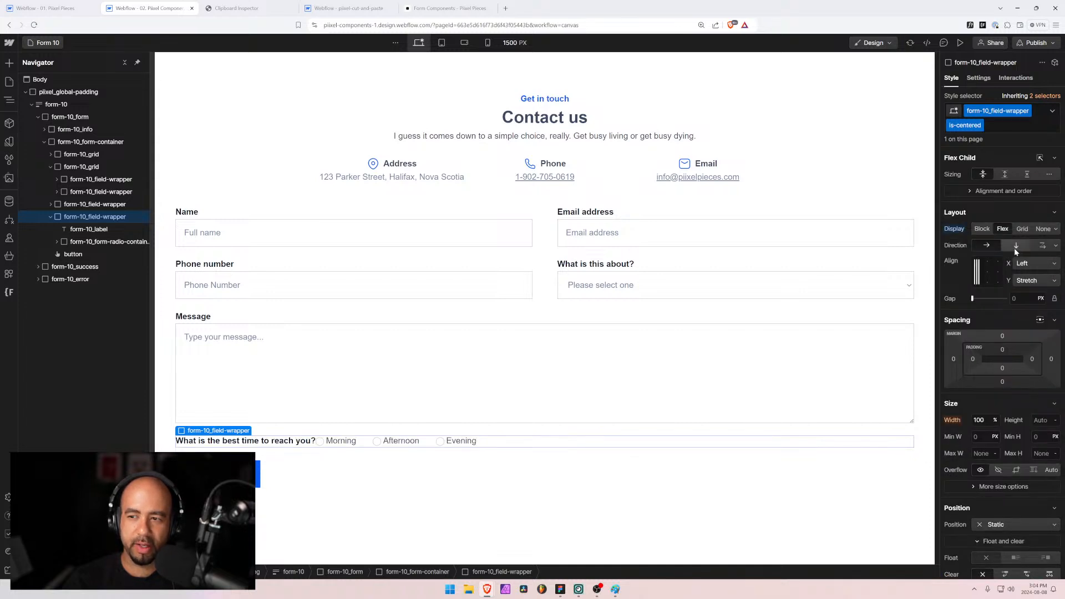
pyautogui.click(1015, 245)
pyautogui.click(987, 266)
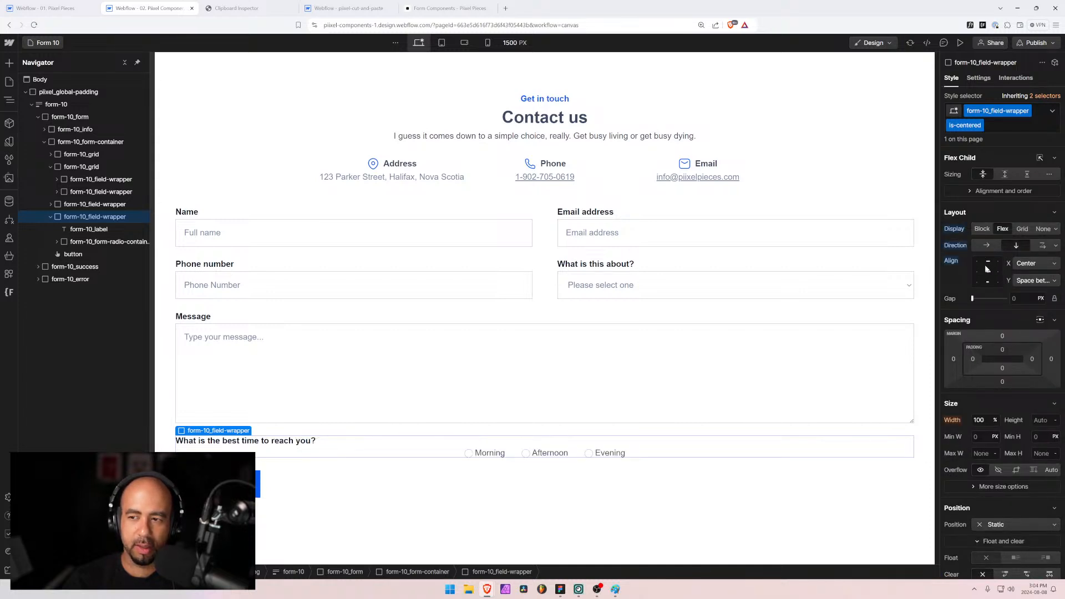
pyautogui.click(987, 264)
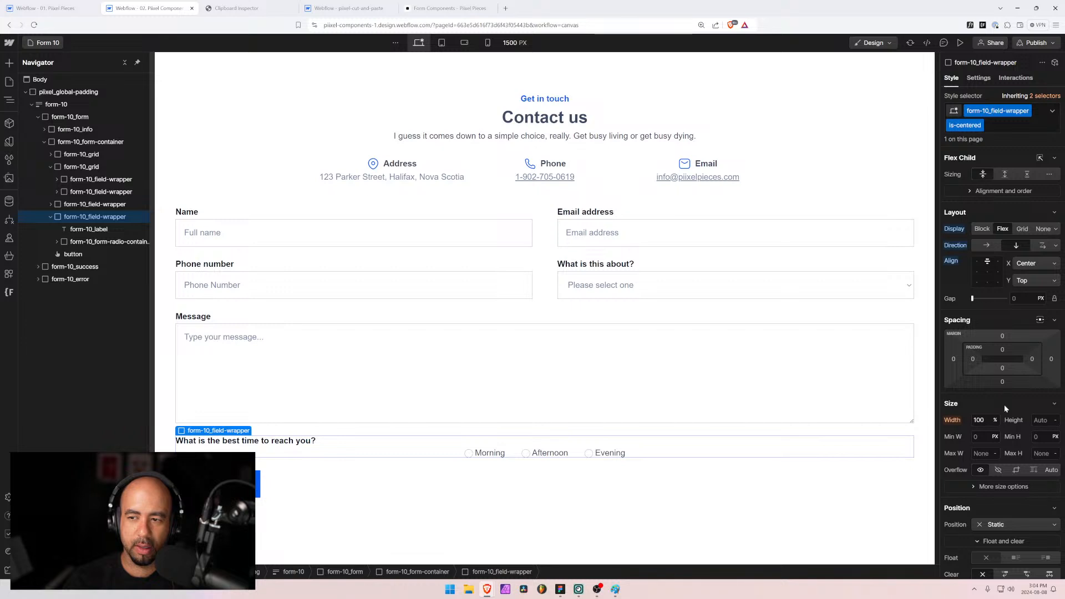
pyautogui.scroll(-3, 1003, 501)
pyautogui.scroll(-2, 1002, 443)
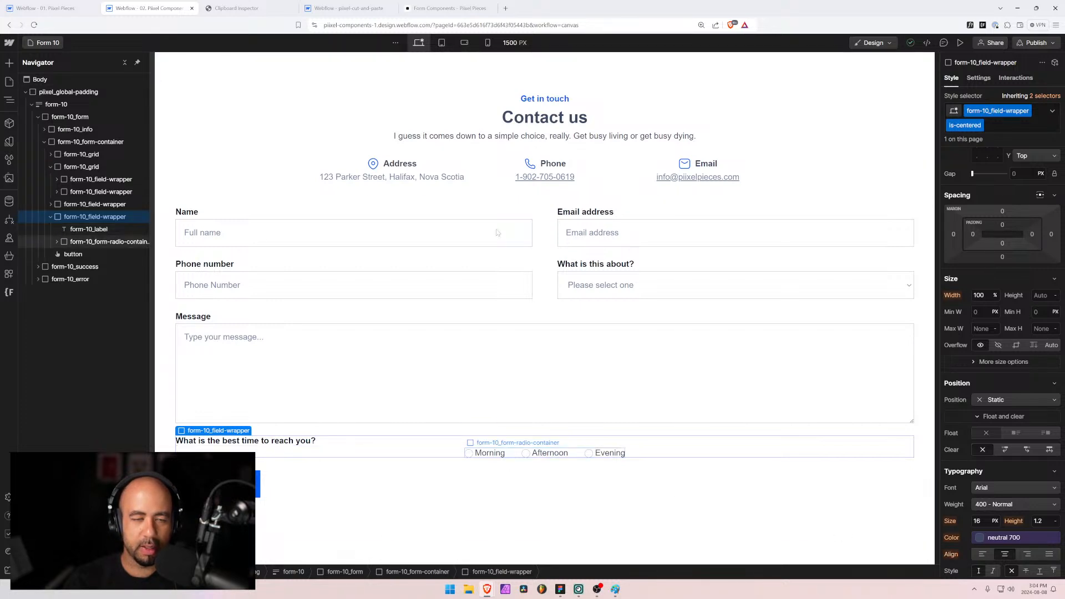
pyautogui.scroll(3, 1007, 250)
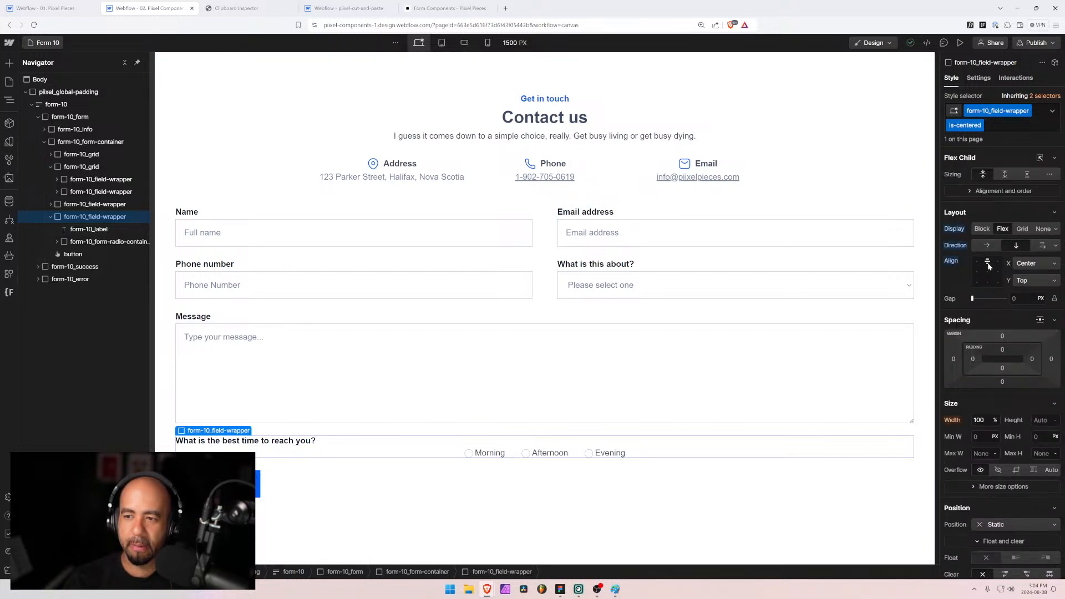
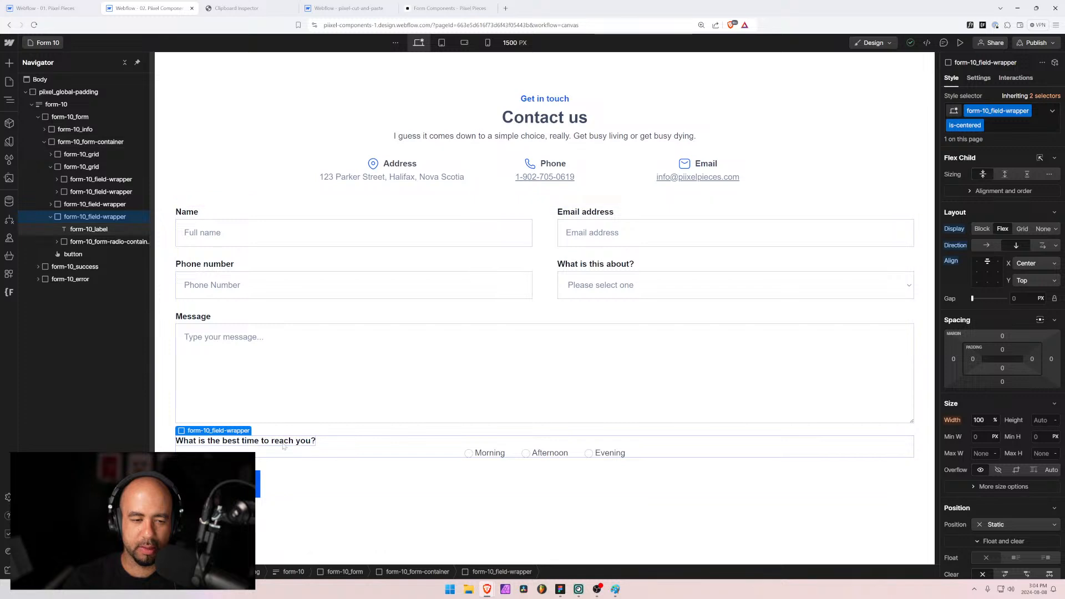
# Step: Select the best-time question label and try removing its left alignment, then undo it
pyautogui.click(101, 232)
pyautogui.scroll(-5, 1011, 484)
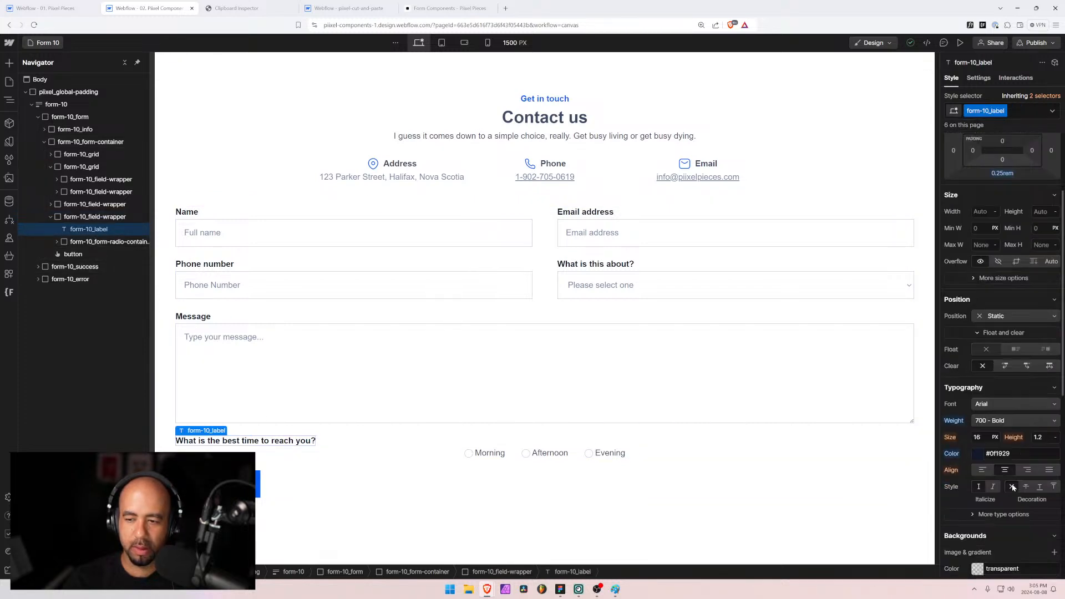
pyautogui.scroll(3, 976, 461)
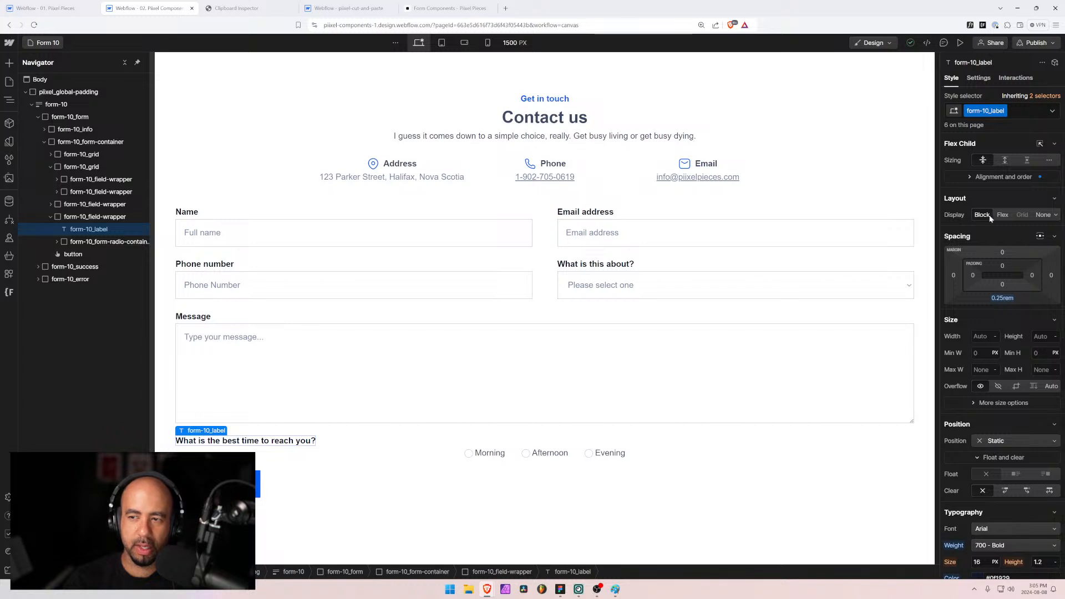
pyautogui.click(971, 176)
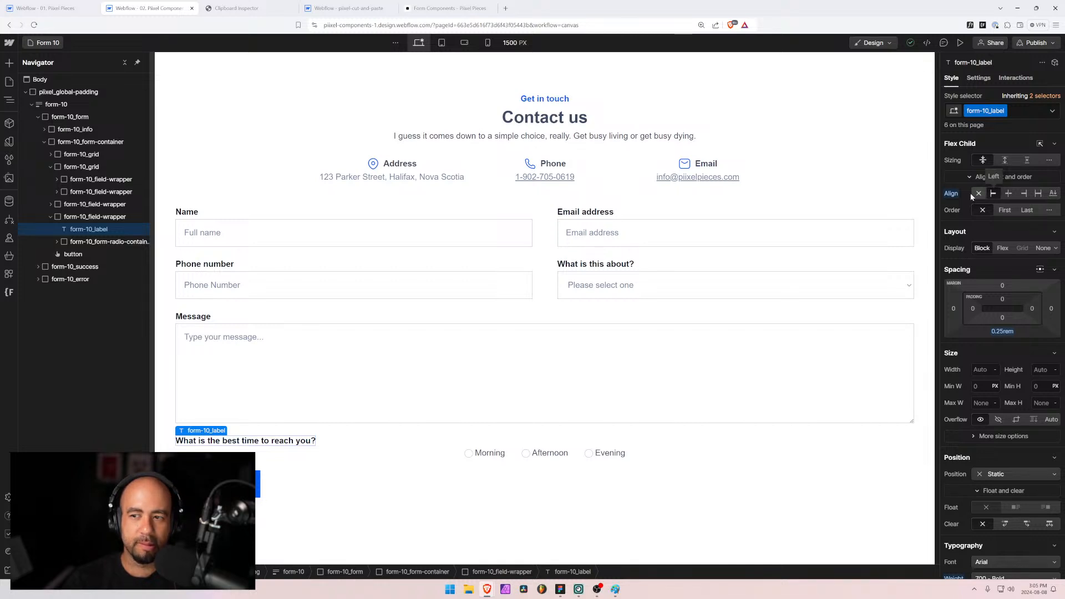
pyautogui.keyDown('alt'); pyautogui.click(951, 193); pyautogui.keyUp('alt')
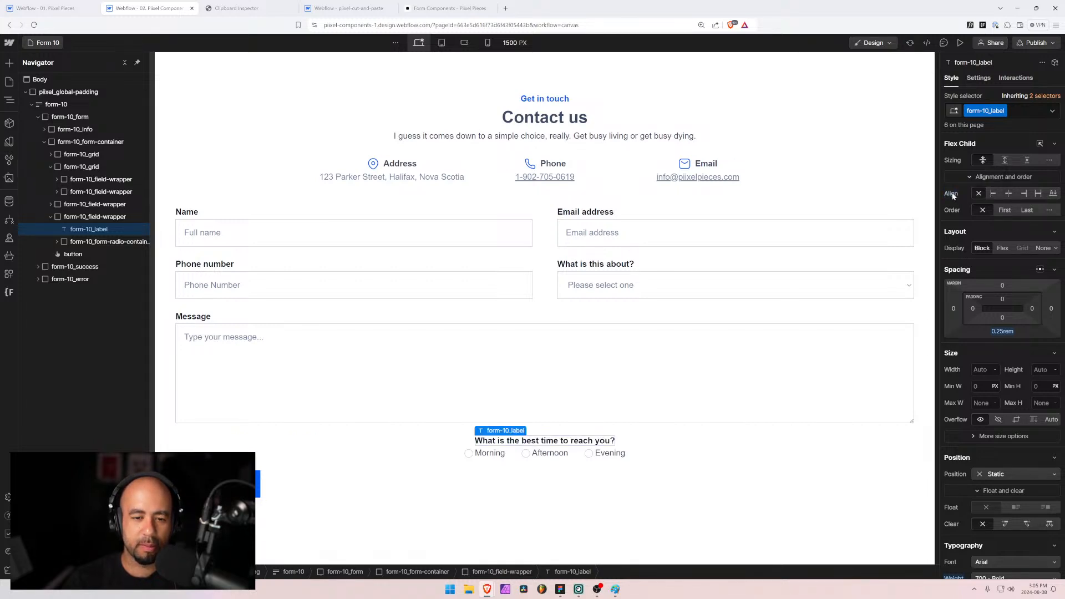
pyautogui.hotkey('ctrl', 'z')
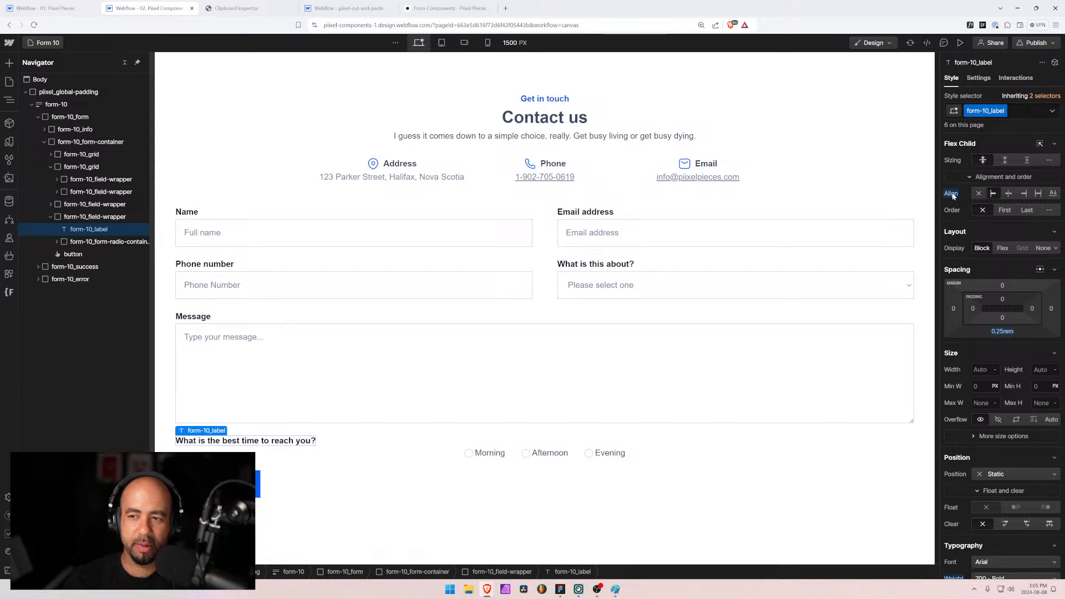
# Step: Add the align-center combo class to the label, set Flex Child Align to center, and select the parent field wrapper
pyautogui.click(1013, 110)
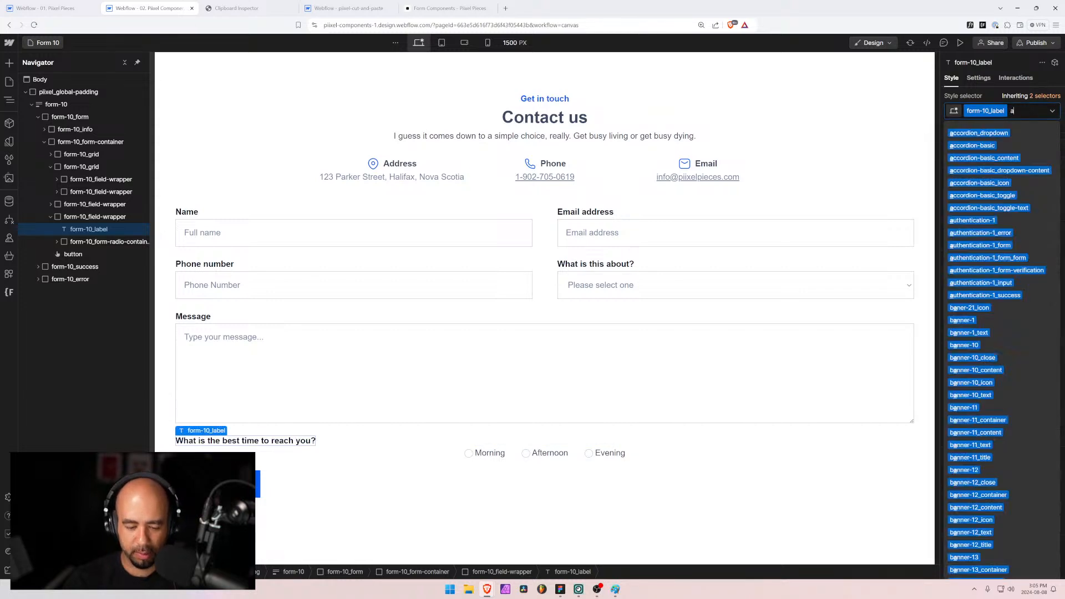
pyautogui.write('alight-')
pyautogui.press('BackSpace')
pyautogui.press('BackSpace')
pyautogui.press('BackSpace')
pyautogui.write('hn')
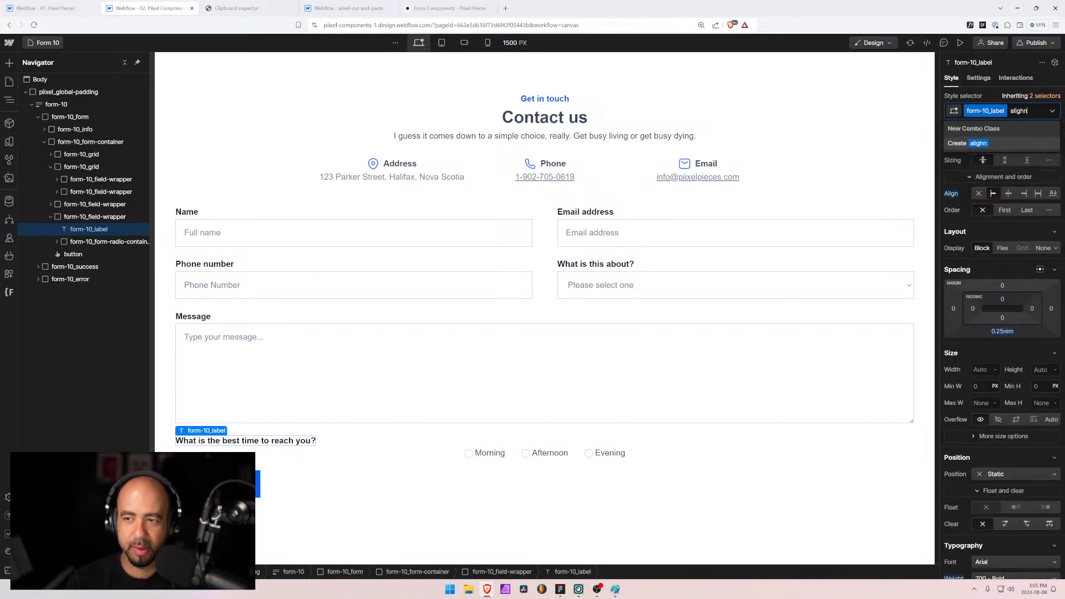
pyautogui.write('-')
pyautogui.press('BackSpace')
pyautogui.press('BackSpace')
pyautogui.press('BackSpace')
pyautogui.write('n-')
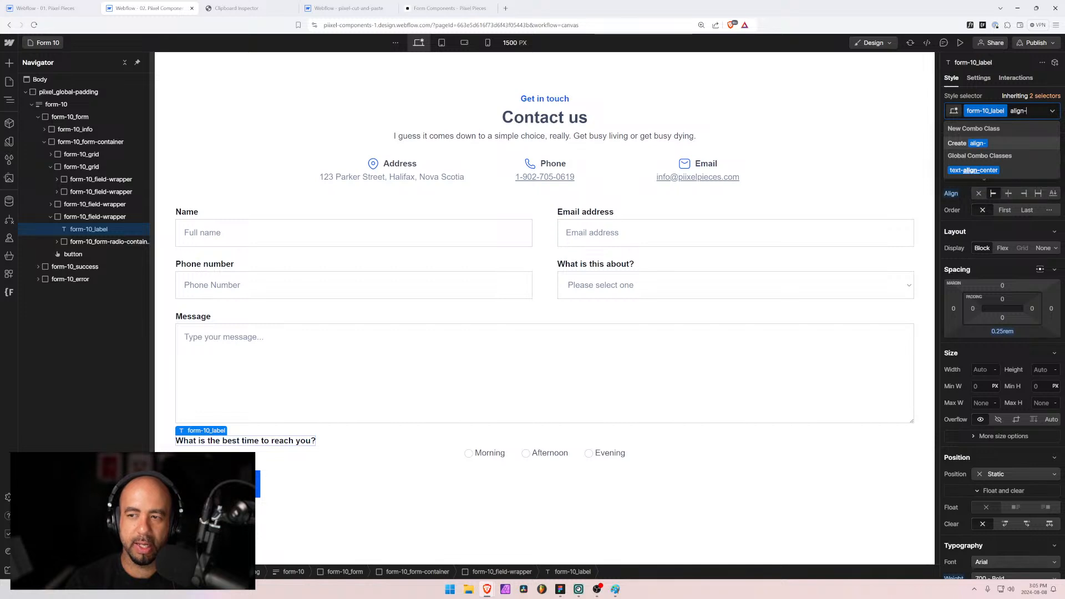
pyautogui.write('center')
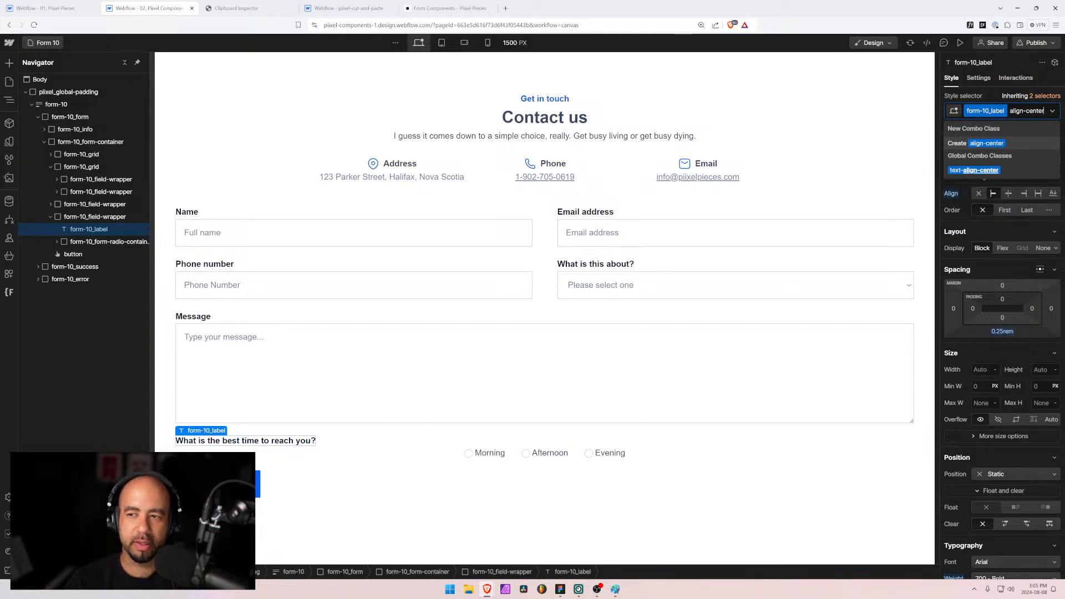
pyautogui.press('Return')
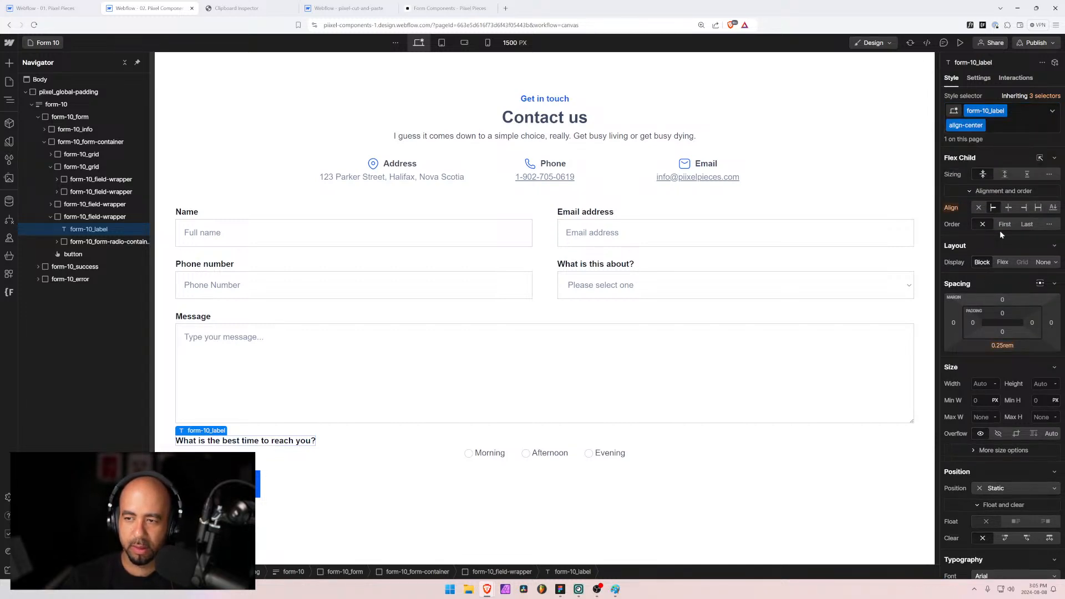
pyautogui.click(1008, 208)
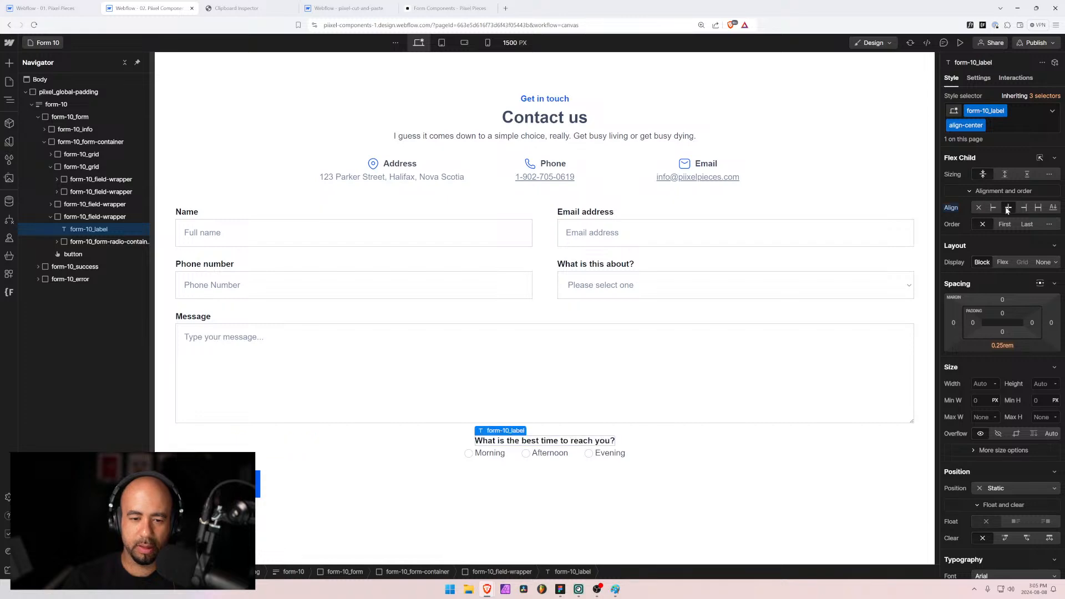
pyautogui.click(379, 437)
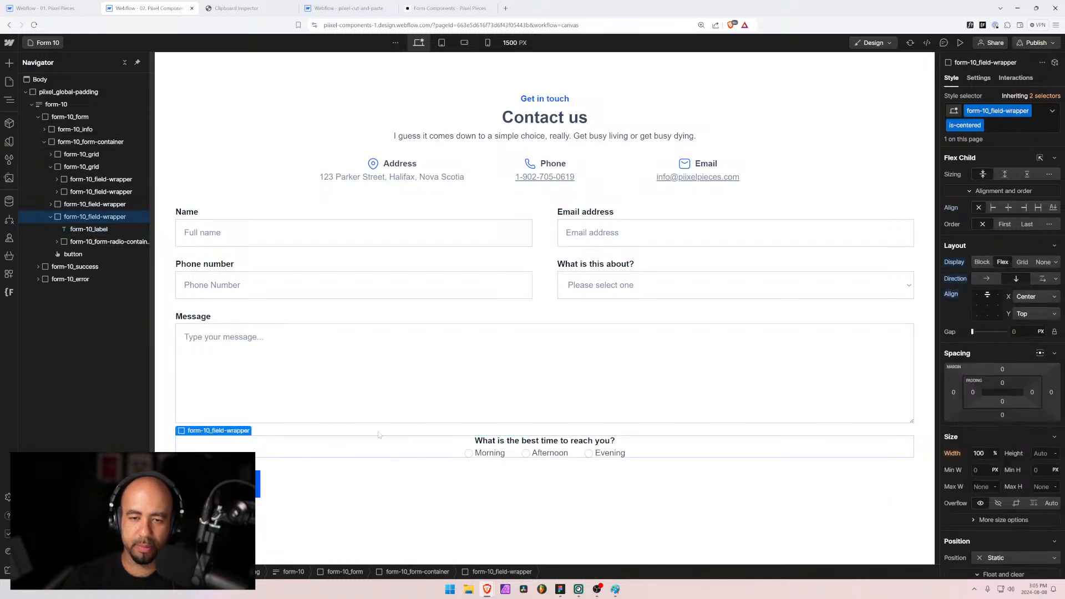
pyautogui.click(603, 213)
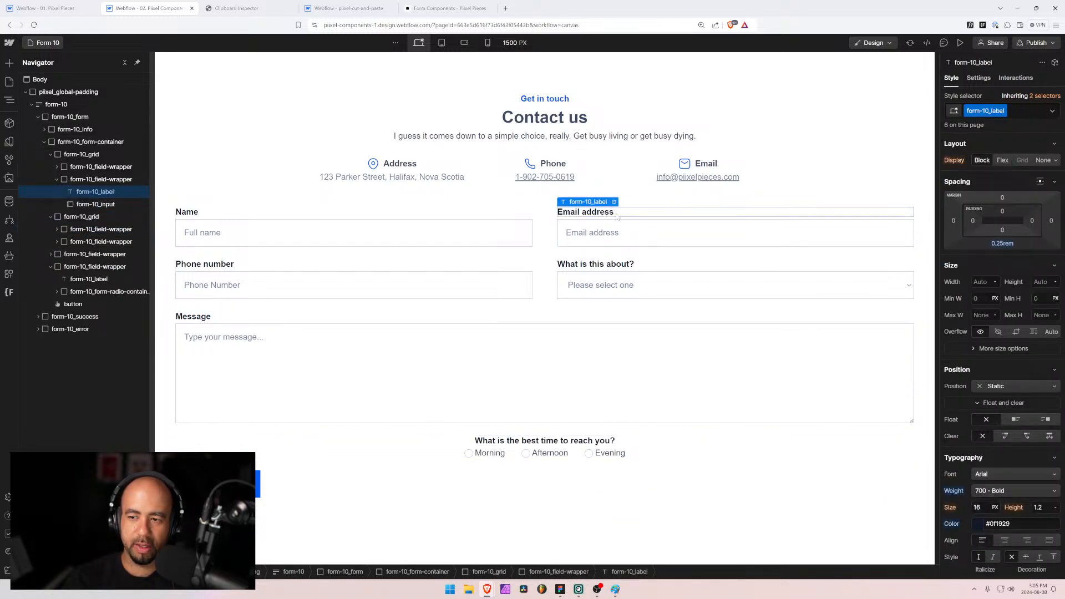
pyautogui.scroll(-10, 968, 425)
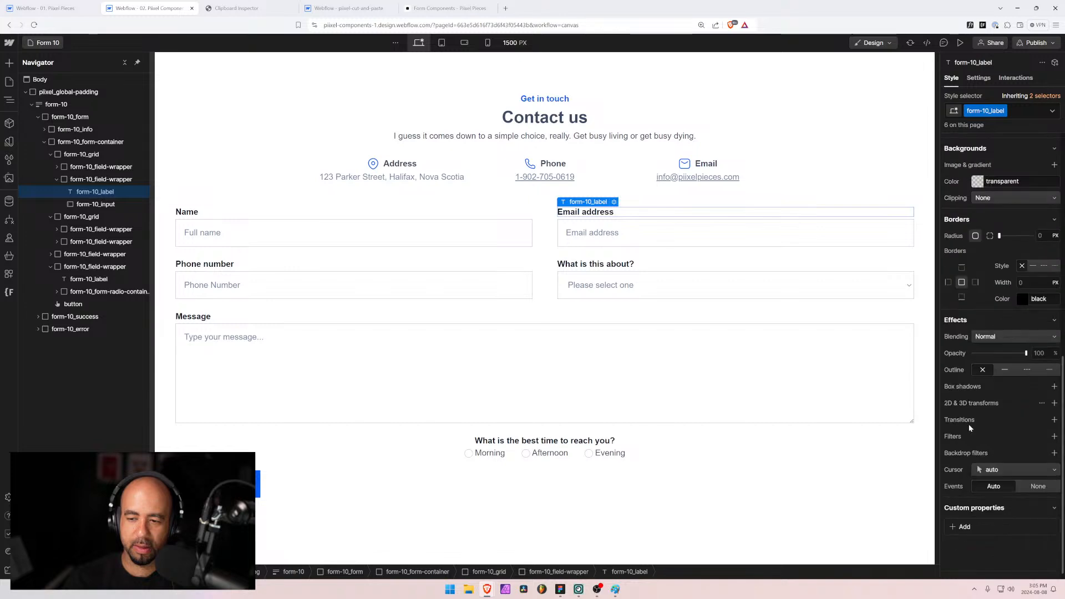
pyautogui.scroll(10, 969, 423)
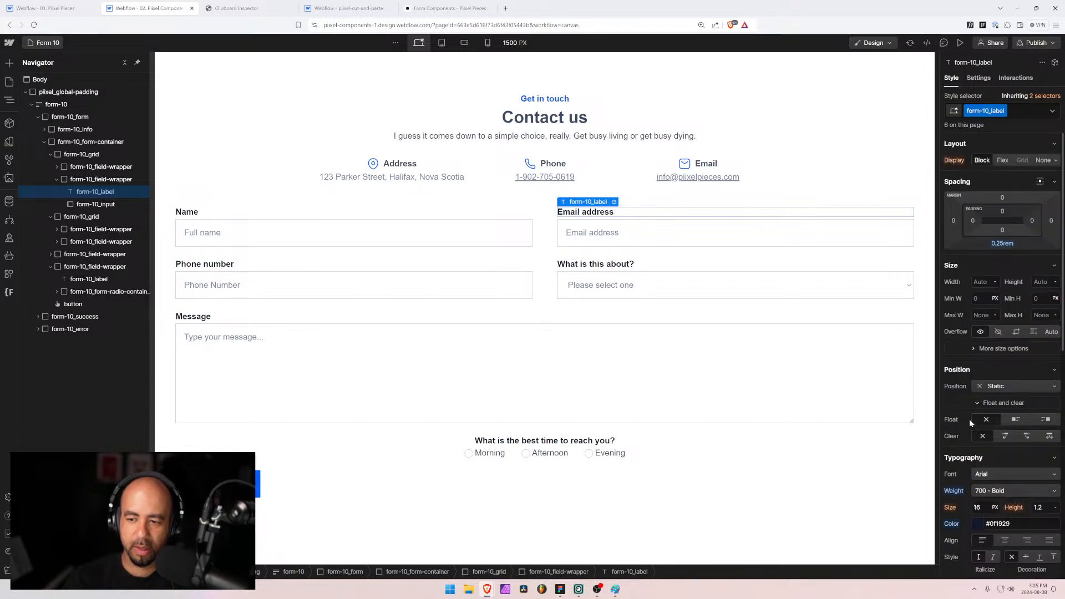
pyautogui.scroll(-10, 969, 418)
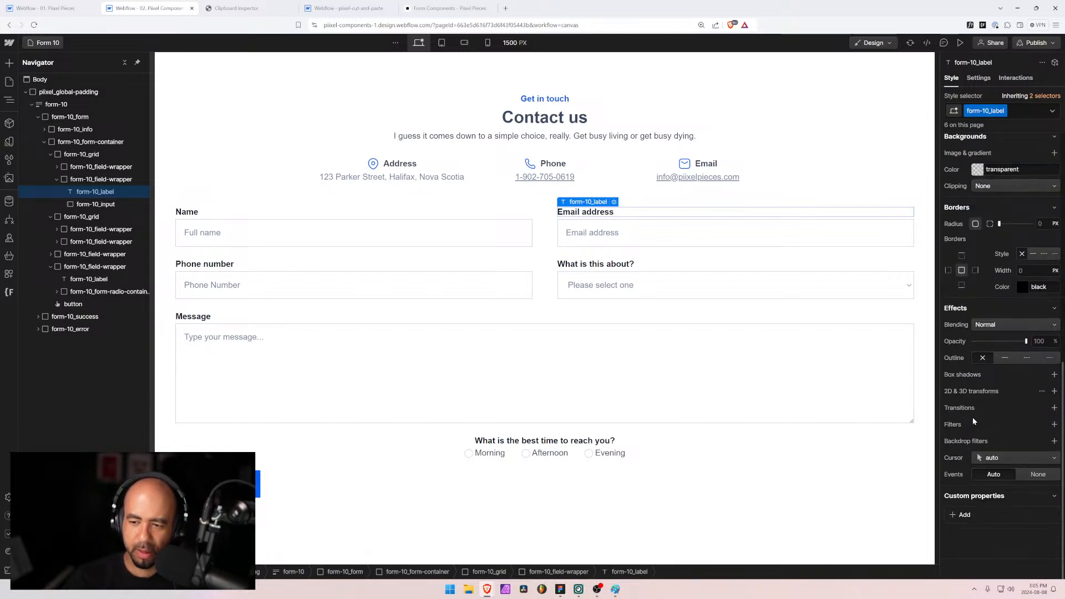
pyautogui.scroll(6, 976, 416)
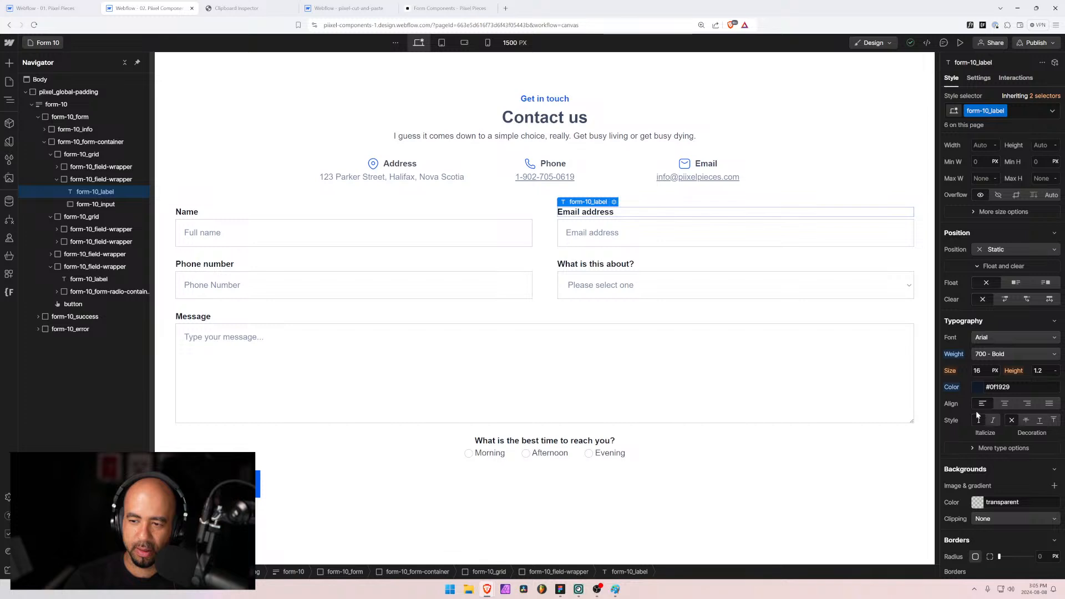
pyautogui.scroll(3, 986, 331)
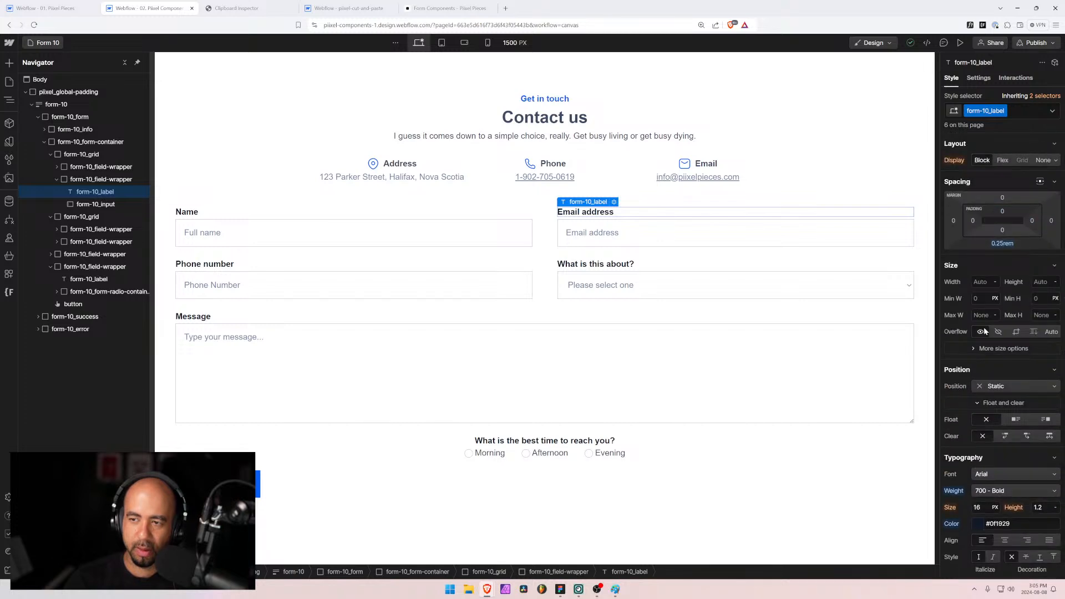
pyautogui.click(494, 441)
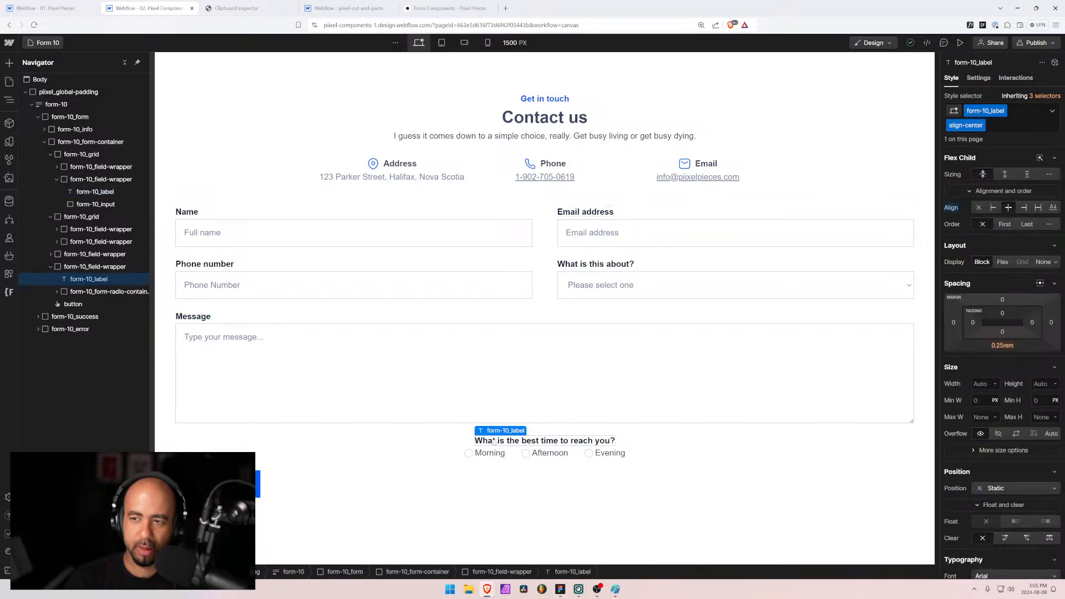
# Step: Revert the question label's centre alignment and compare its styles with the Email address label
pyautogui.press('super')
pyautogui.keyDown('alt'); pyautogui.click(954, 208); pyautogui.keyUp('alt')
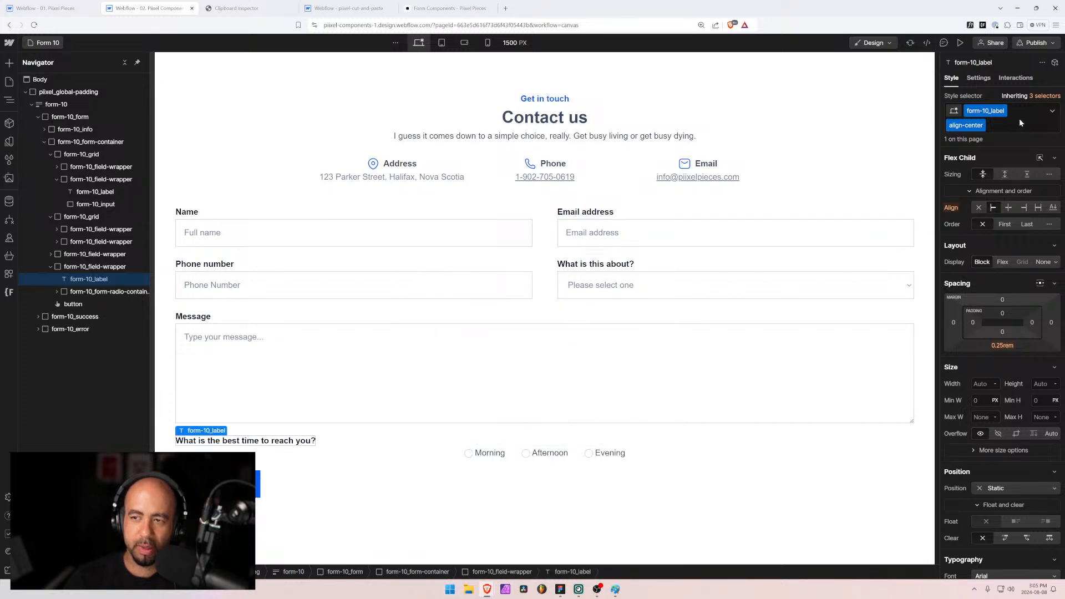
pyautogui.click(573, 211)
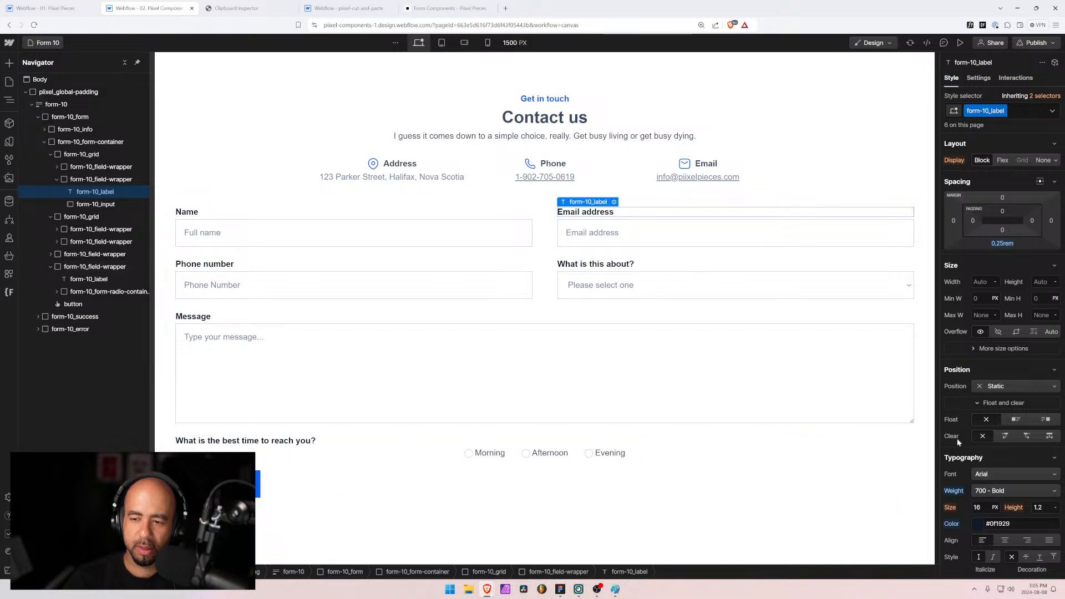
pyautogui.scroll(-1, 957, 438)
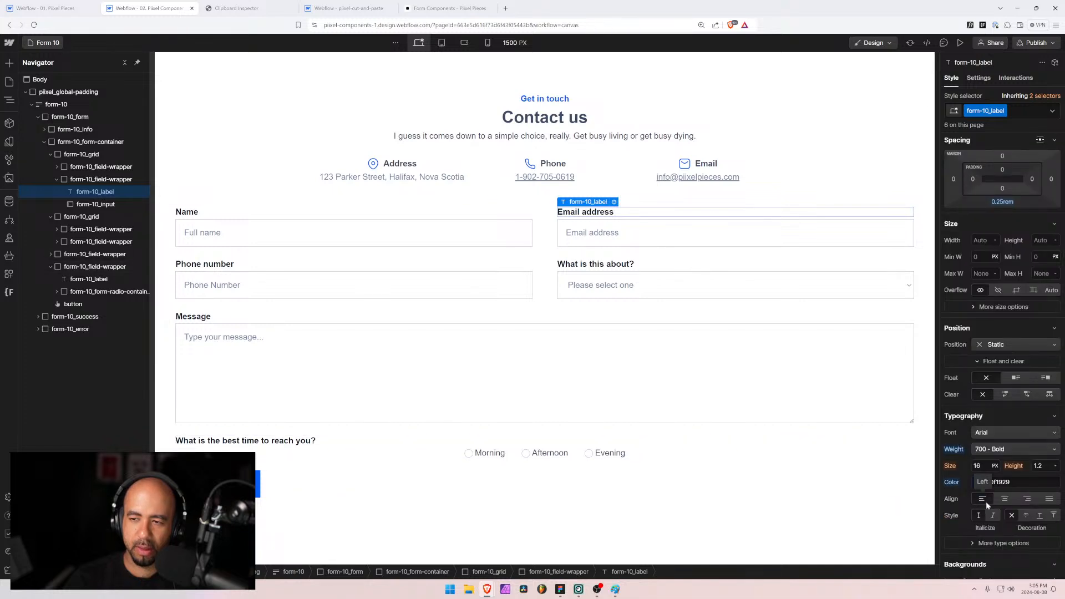
pyautogui.scroll(-4, 987, 501)
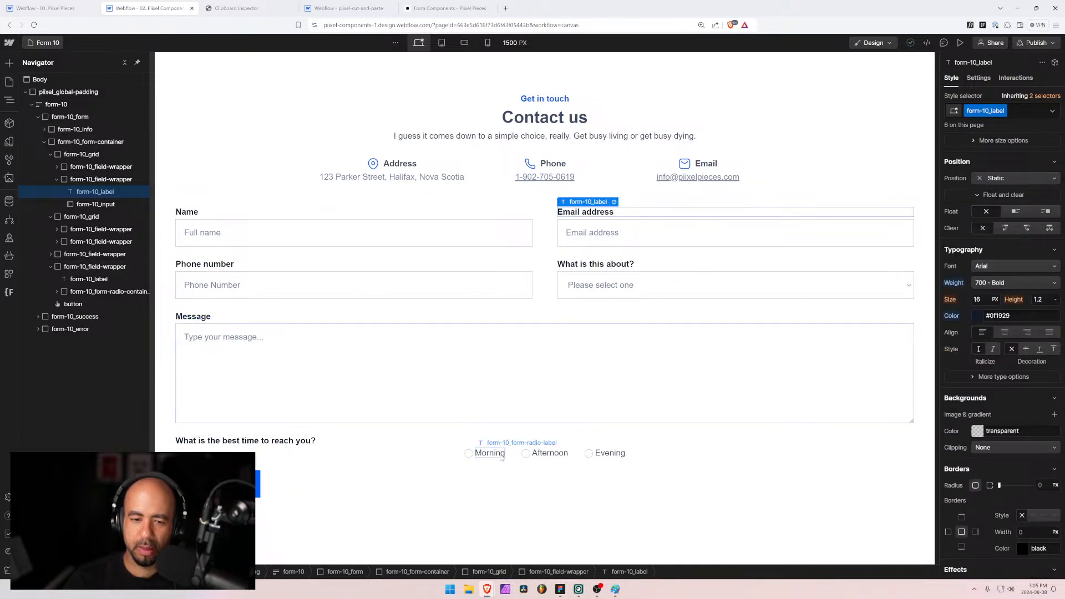
pyautogui.click(302, 440)
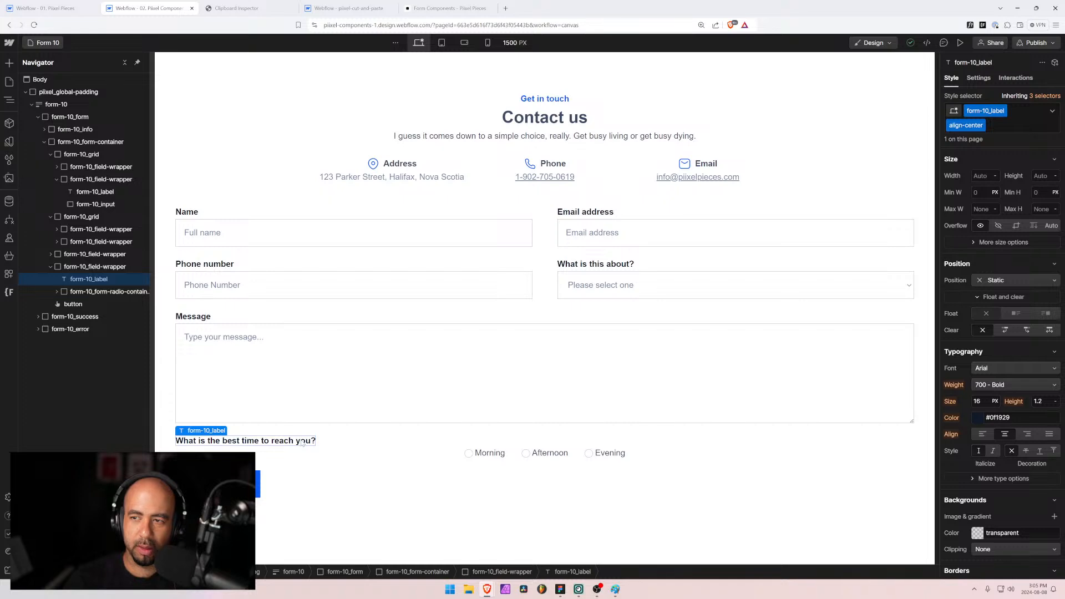
pyautogui.scroll(-4, 987, 438)
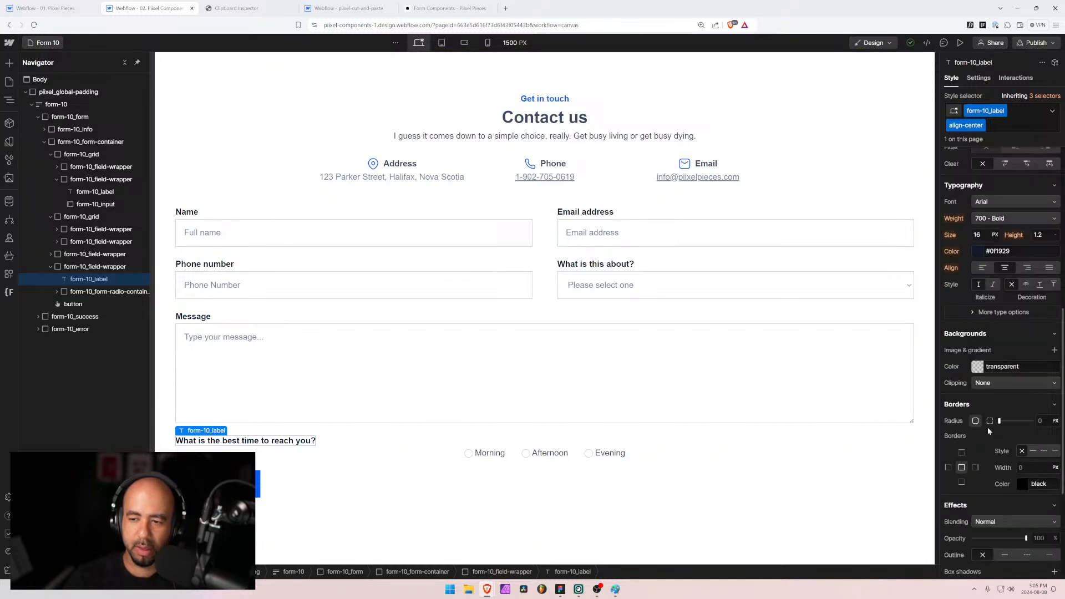
pyautogui.scroll(-2, 988, 427)
pyautogui.scroll(3, 987, 427)
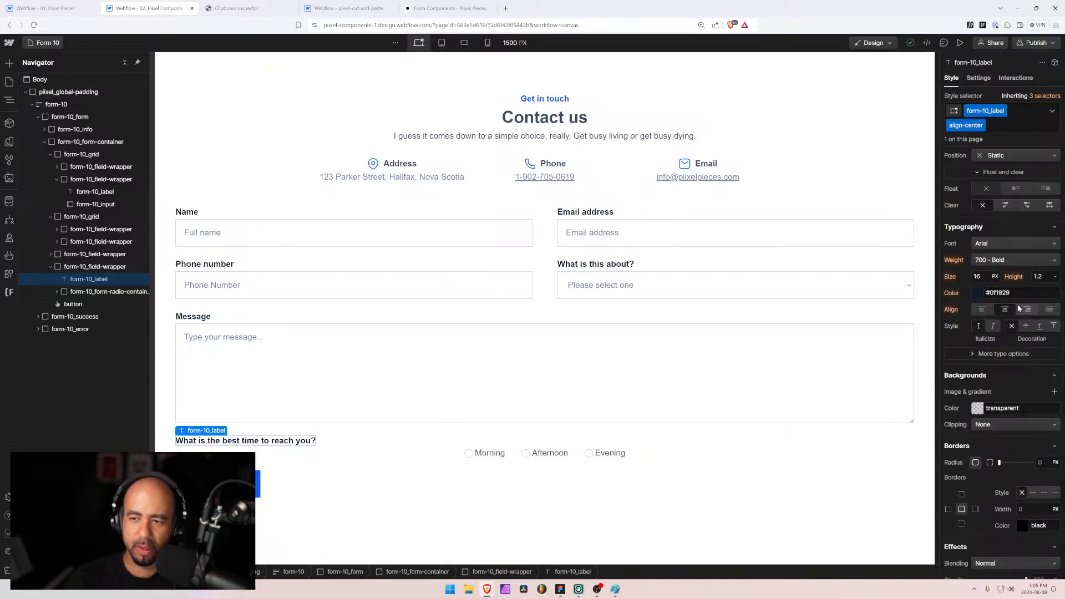
pyautogui.scroll(8, 988, 325)
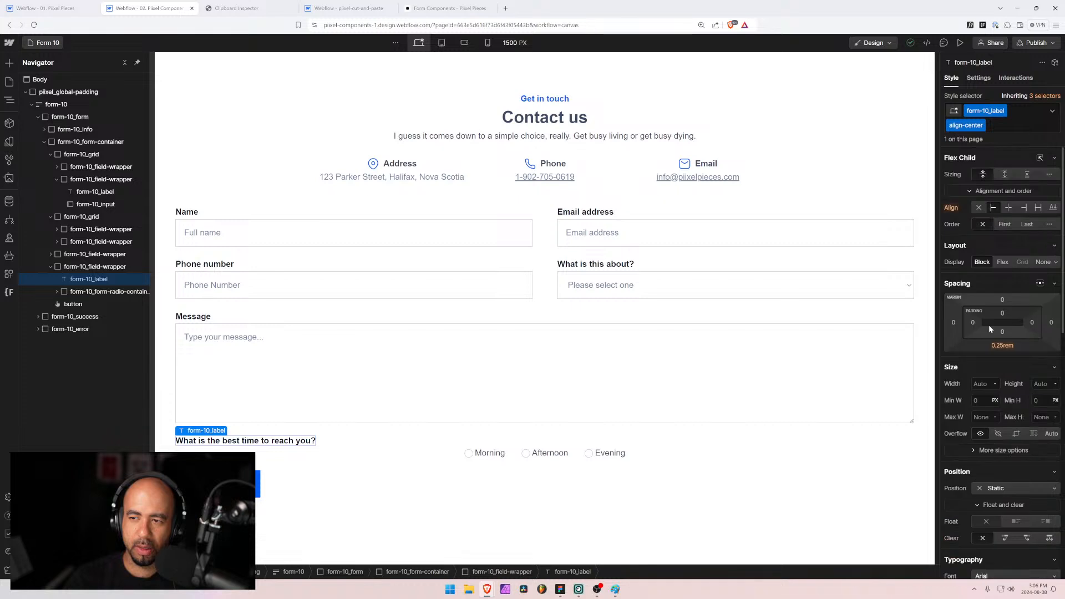
# Step: Re-centre the question label, then select the is-centered radio wrapper and its form-10_label
pyautogui.click(1008, 208)
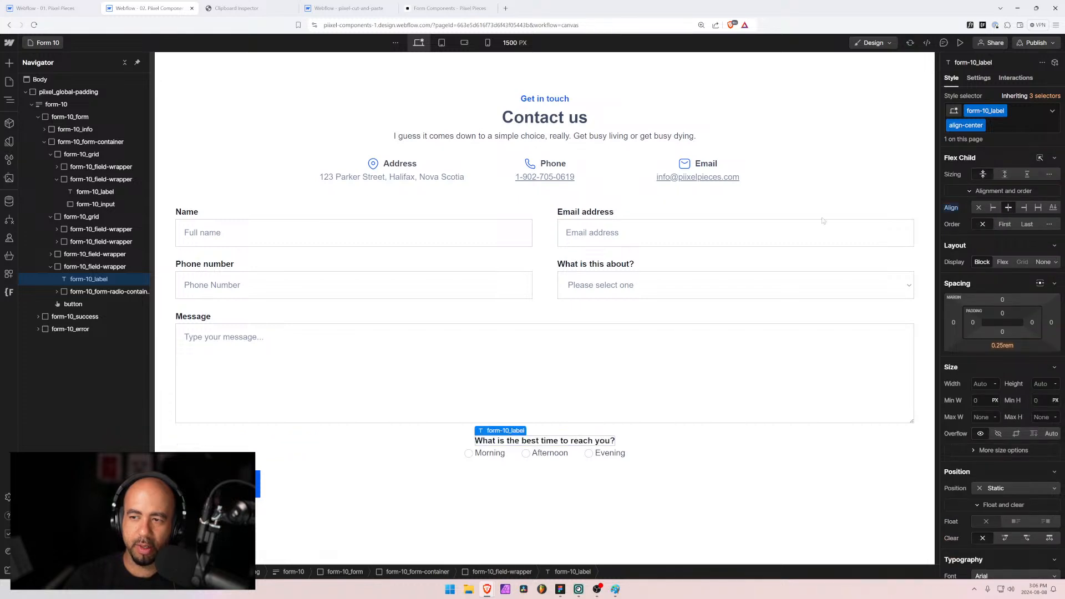
pyautogui.click(820, 213)
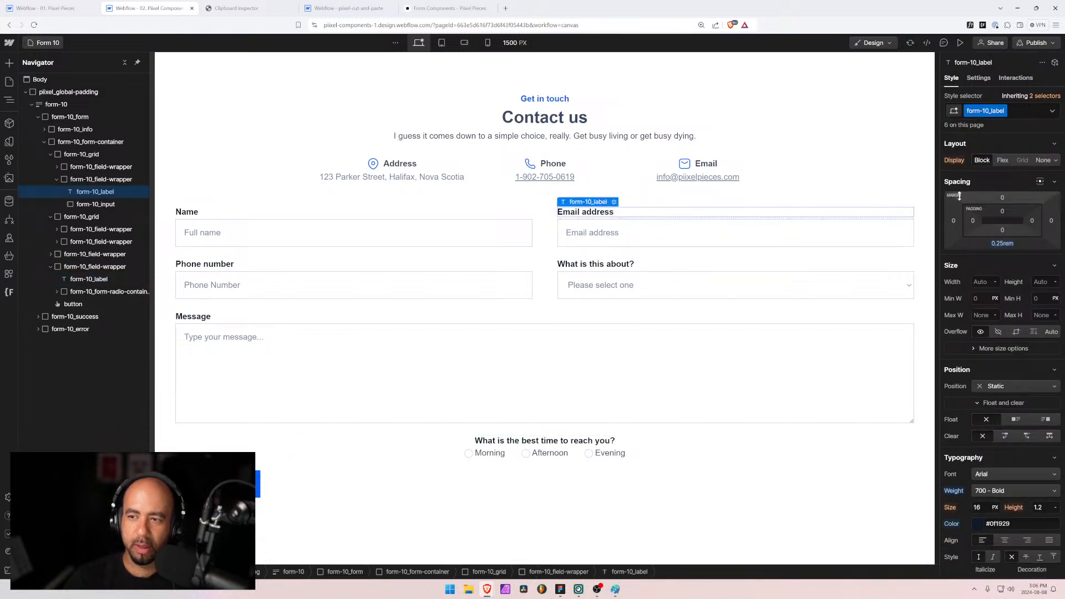
pyautogui.click(1055, 182)
pyautogui.click(1054, 182)
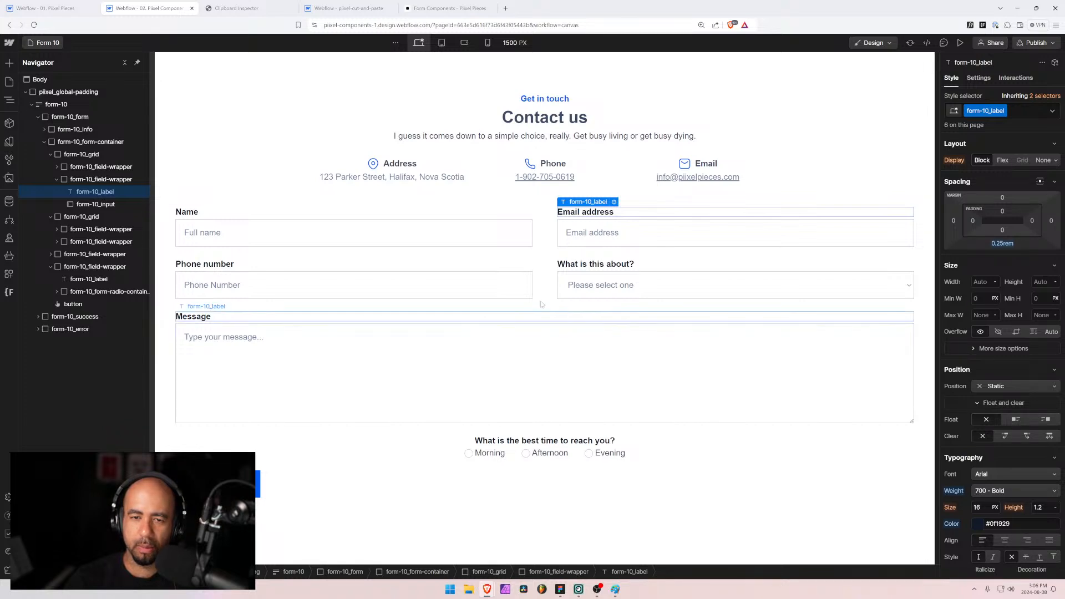
pyautogui.click(444, 453)
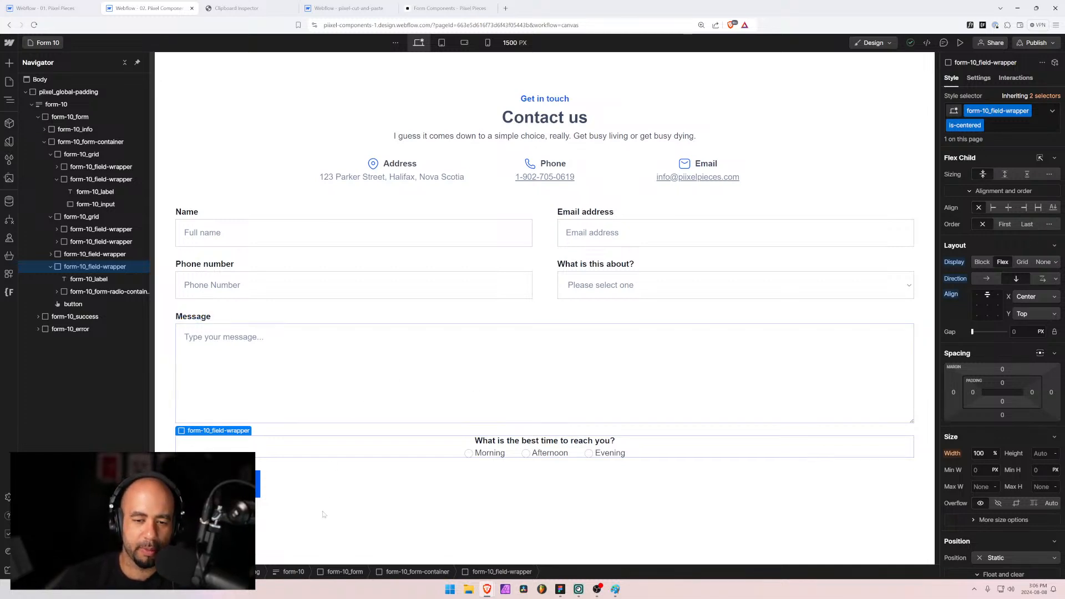
pyautogui.click(84, 281)
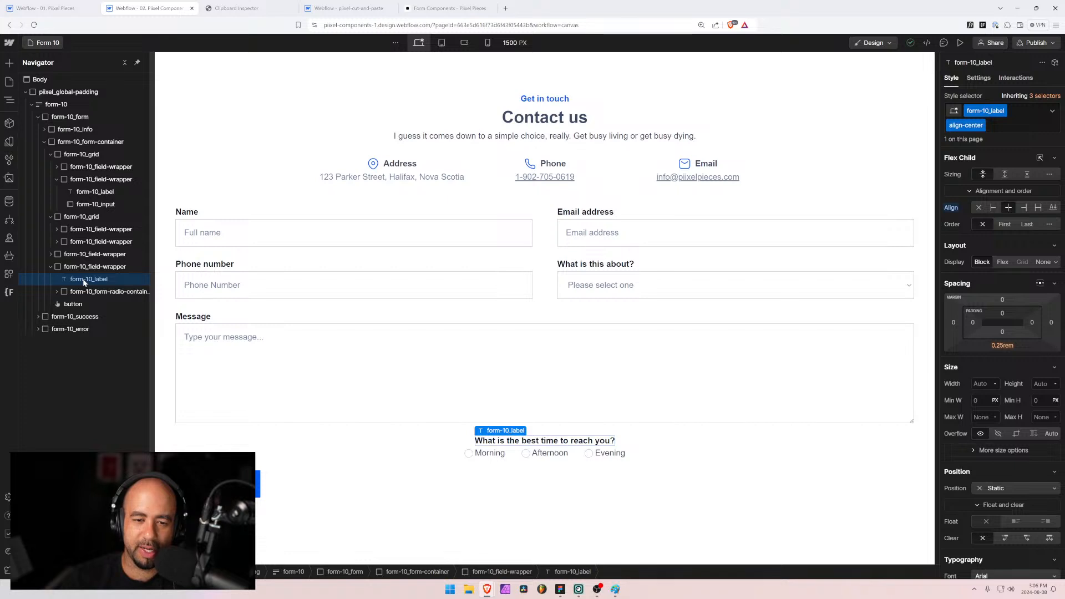
# Step: At the 568 px Mobile Landscape breakpoint, change form-10_contact-details grid columns from 3 to 1
pyautogui.click(448, 44)
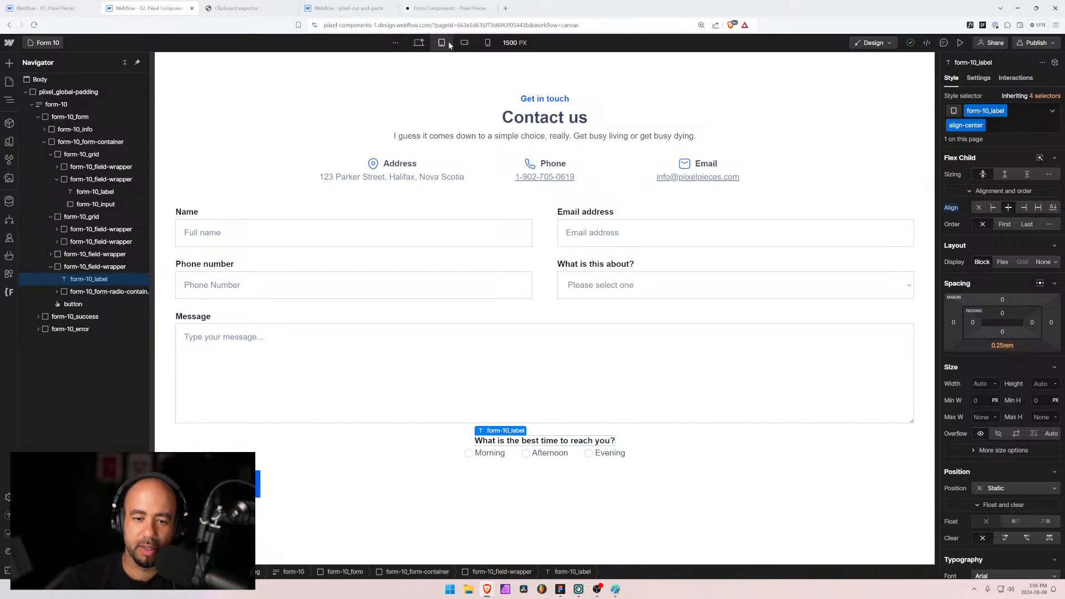
pyautogui.click(464, 43)
pyautogui.click(487, 43)
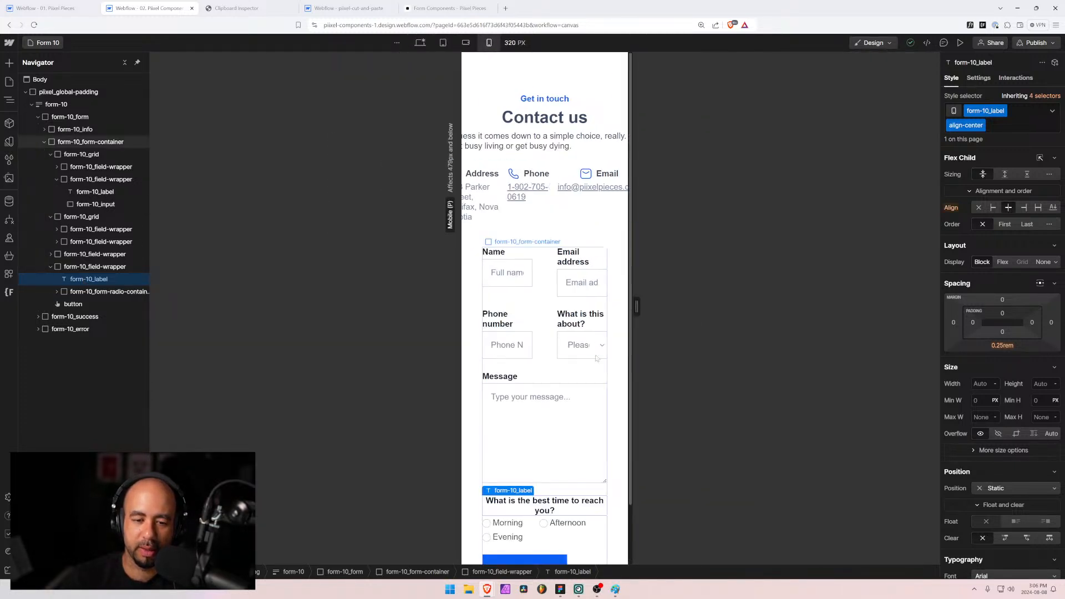
pyautogui.moveTo(637, 308); pyautogui.dragTo(731, 311)
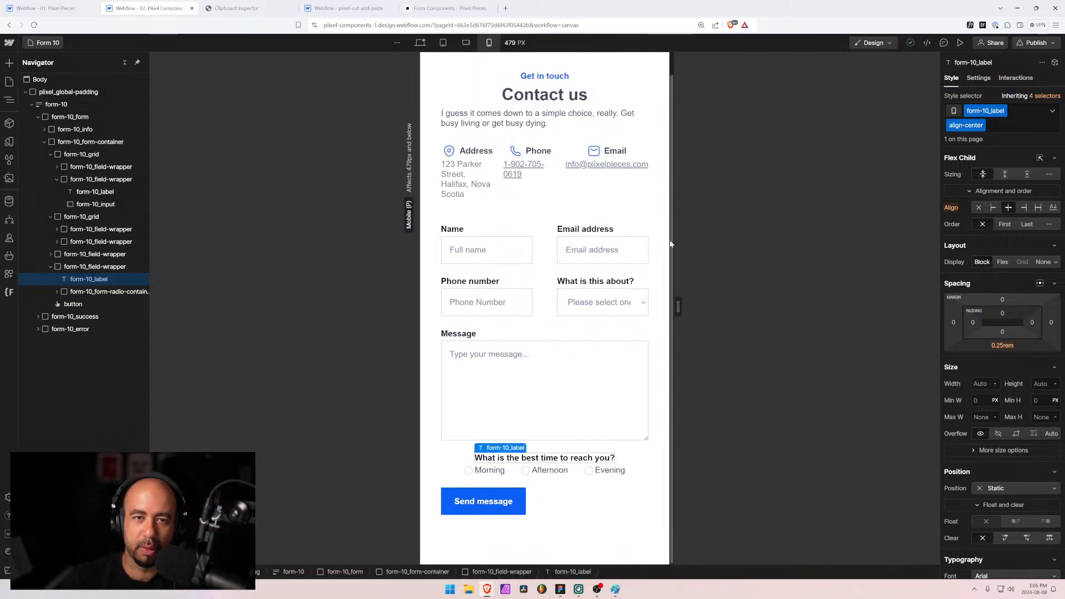
pyautogui.click(466, 45)
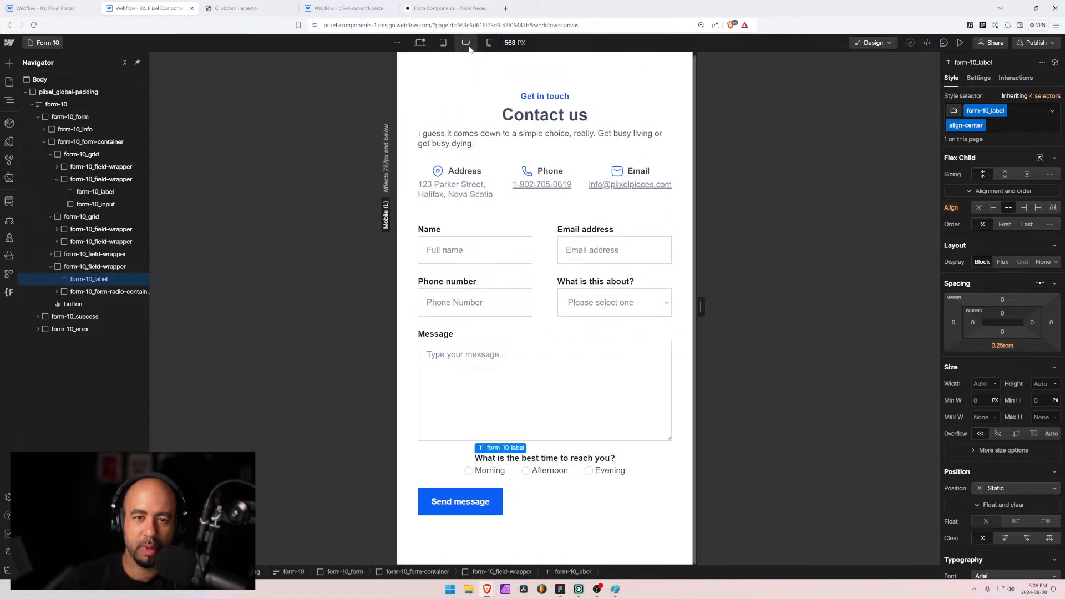
pyautogui.click(506, 189)
pyautogui.click(1004, 180)
pyautogui.click(1004, 181)
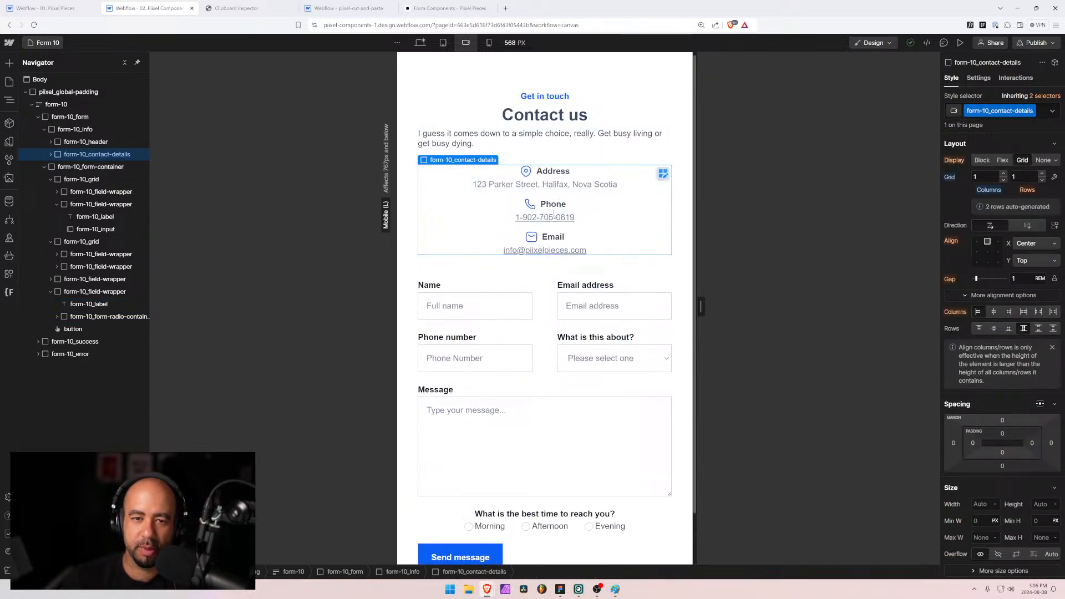
# Step: Give form-10_grid one column and a 1.5 rem gap on mobile landscape, then return to desktop
pyautogui.click(552, 315)
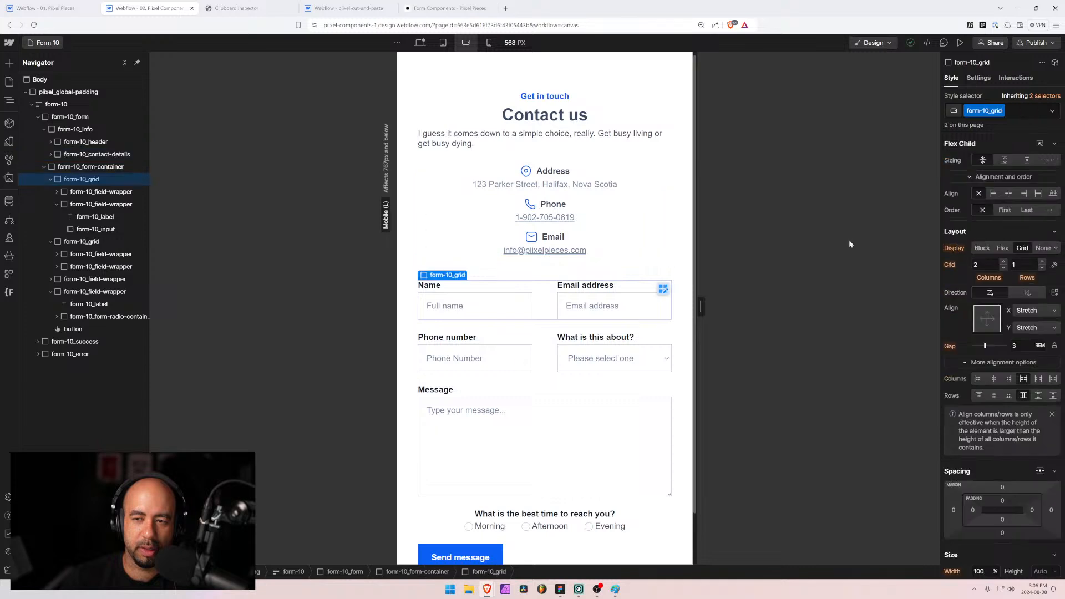
pyautogui.click(1004, 268)
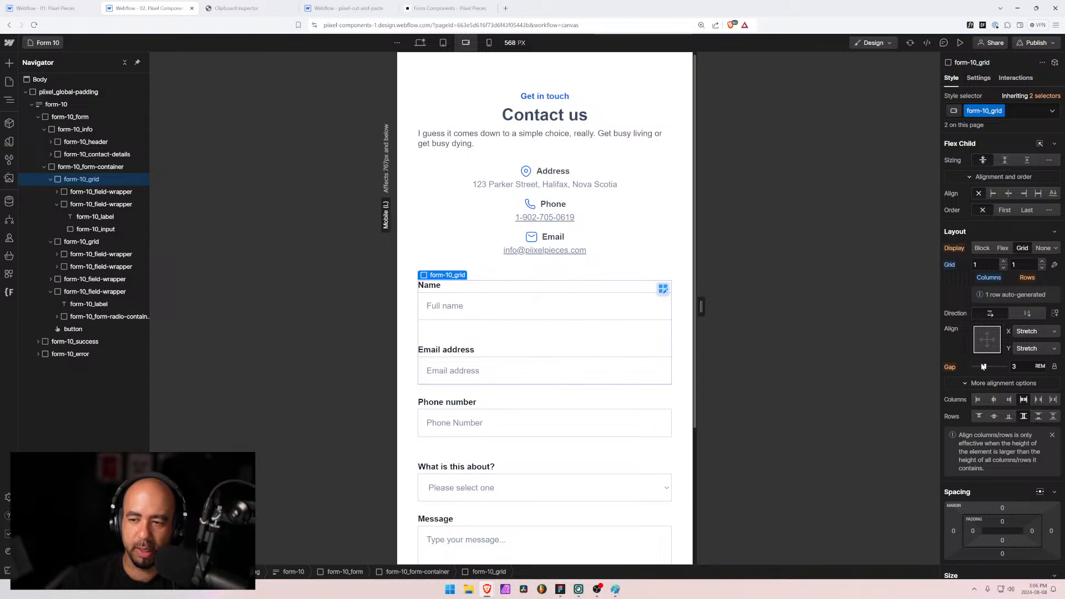
pyautogui.click(1011, 363)
pyautogui.write('1.5')
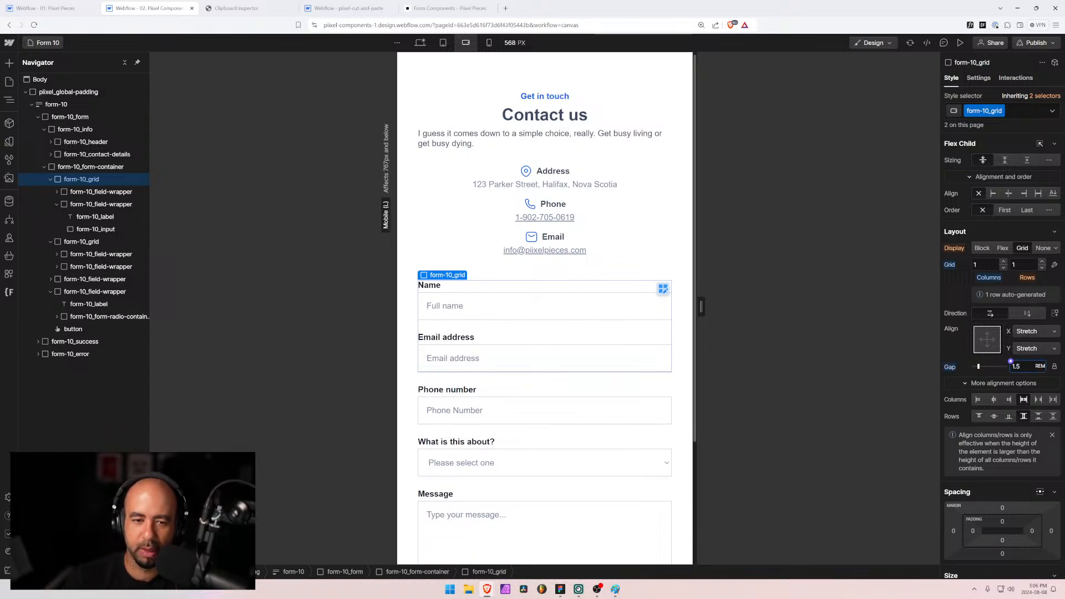
pyautogui.scroll(-3, 490, 357)
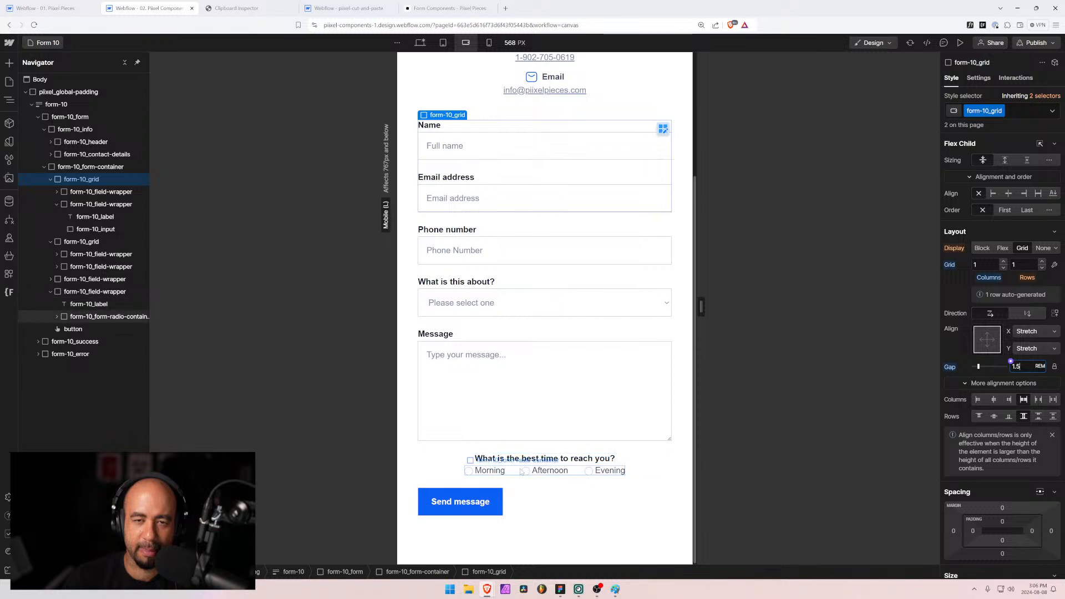
pyautogui.scroll(3, 521, 467)
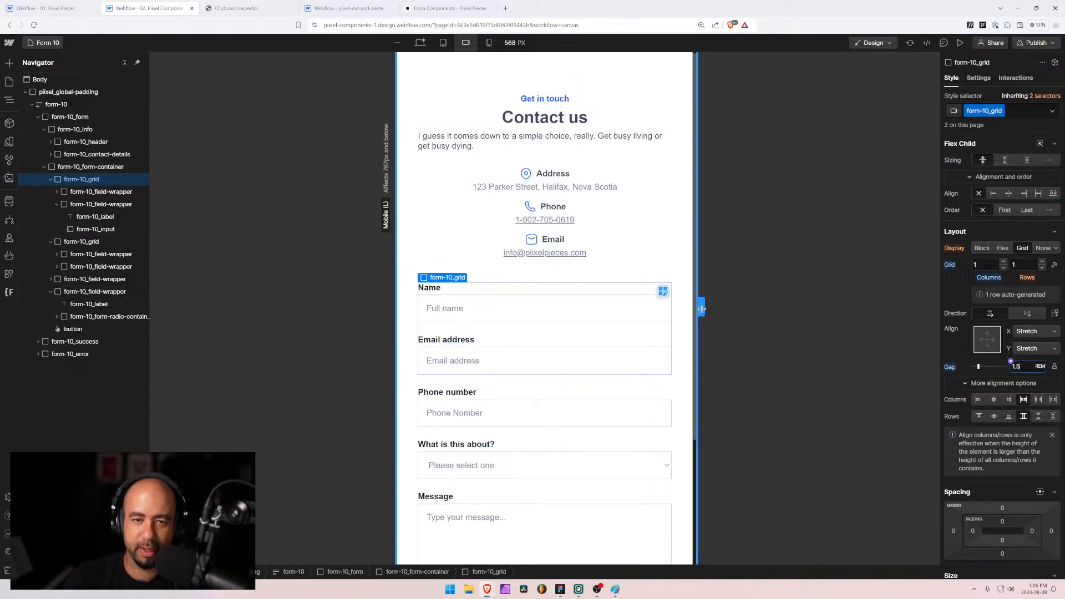
pyautogui.moveTo(701, 309)
pyautogui.mouseDown()
pyautogui.moveTo(689, 307)
pyautogui.moveTo(718, 307)
pyautogui.moveTo(696, 308)
pyautogui.mouseUp()
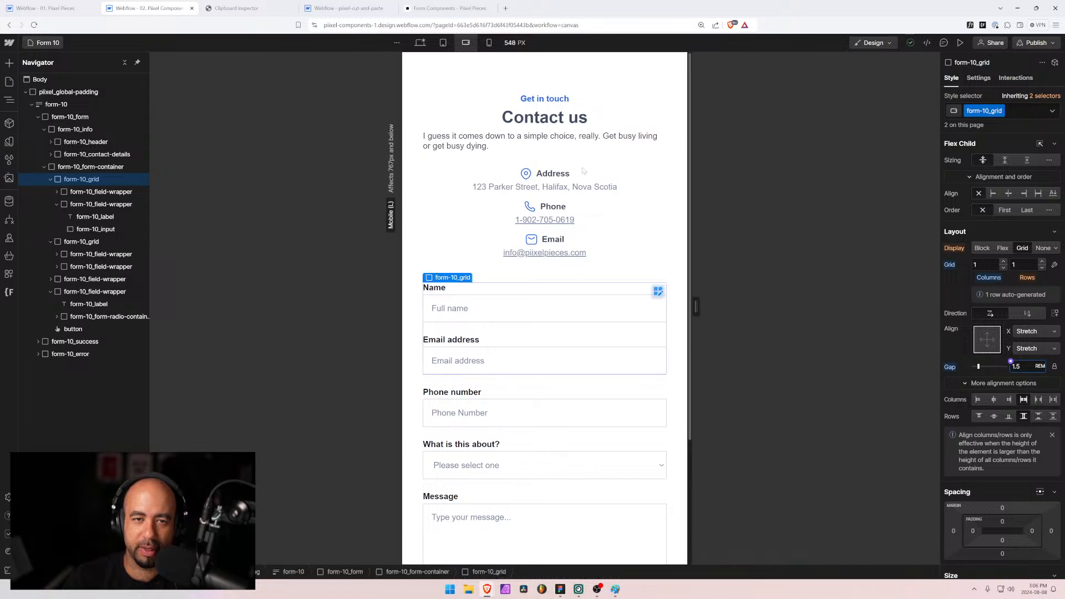
pyautogui.click(420, 43)
# Step: Set form-10_header text alignment to center, then view it at the mobile landscape breakpoint
pyautogui.click(472, 129)
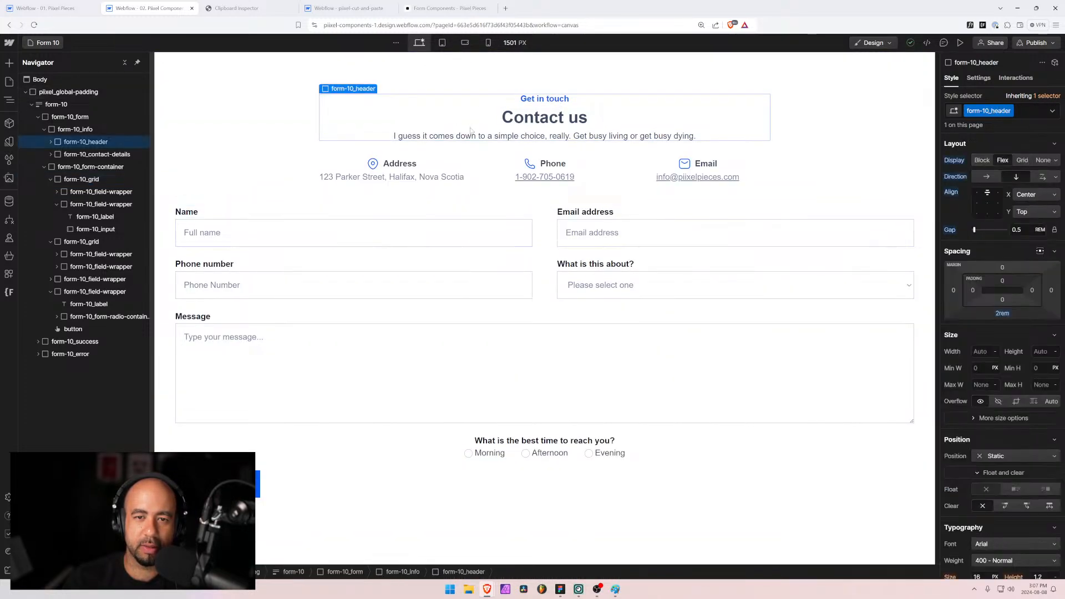
pyautogui.scroll(-3, 997, 401)
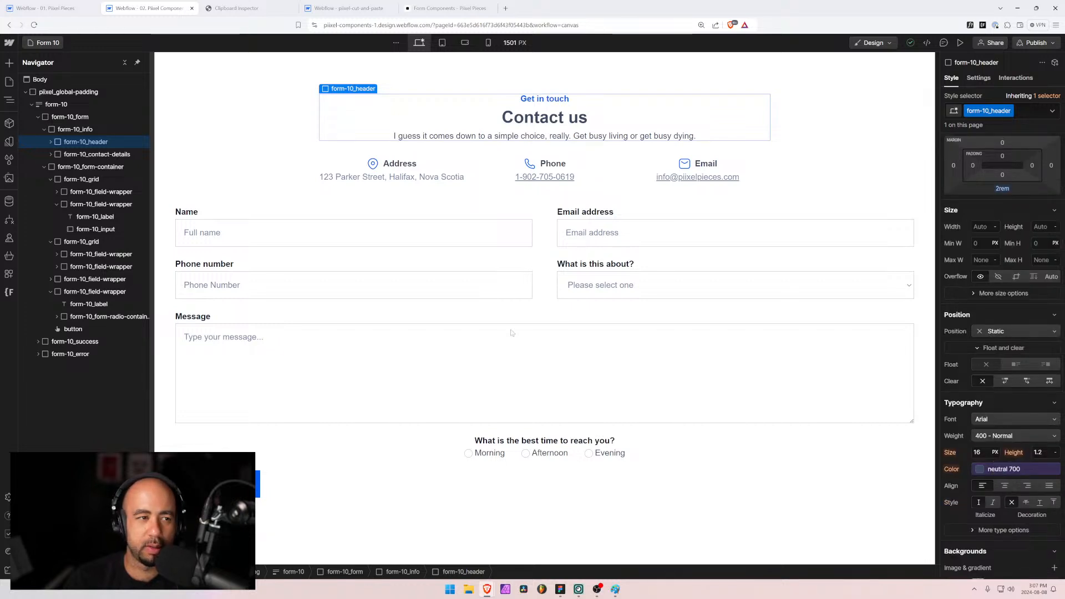
pyautogui.click(87, 130)
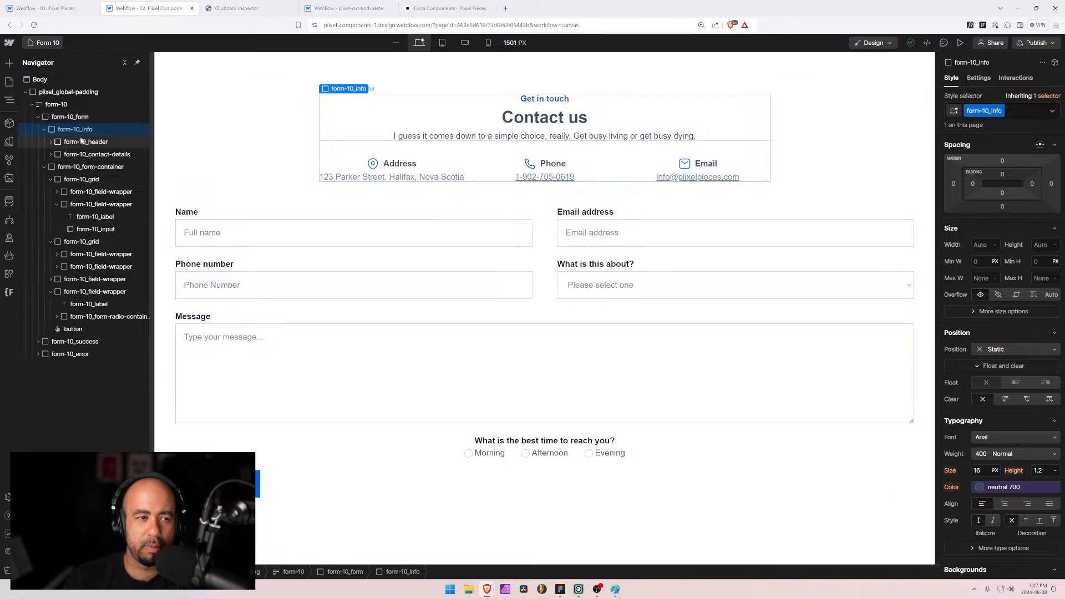
pyautogui.click(67, 143)
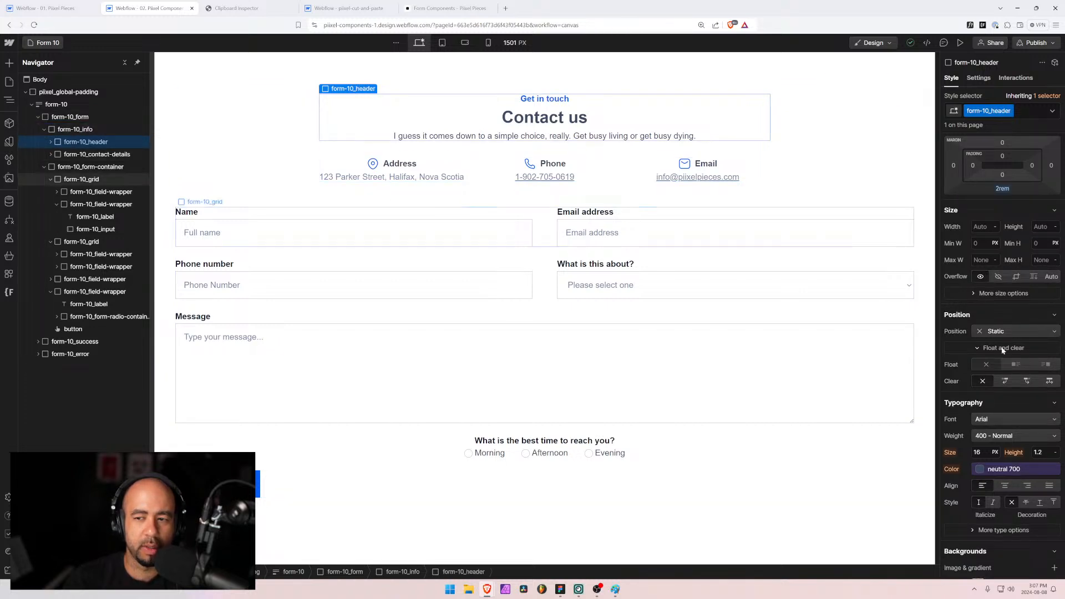
pyautogui.click(1005, 486)
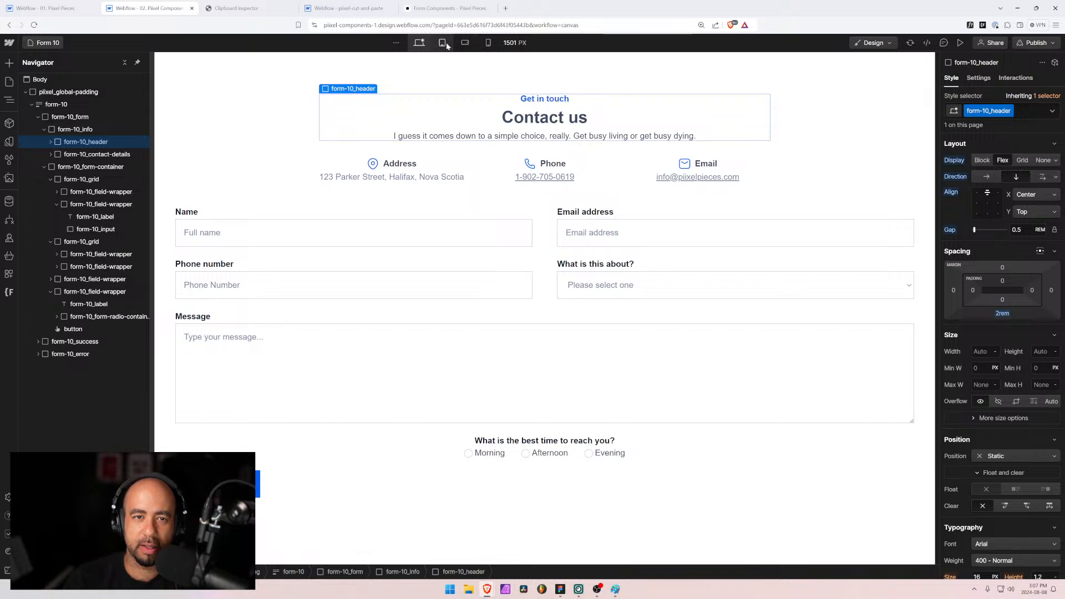
pyautogui.click(465, 43)
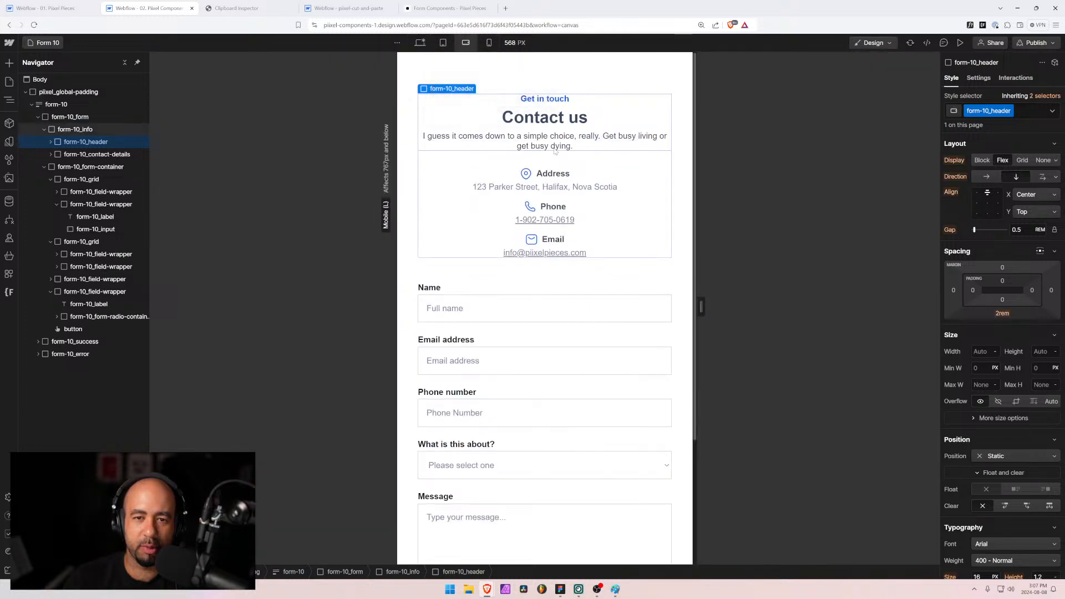
# Step: On mobile portrait, select form-10_form-radio-container and check the centered radios at wider canvas widths
pyautogui.click(488, 43)
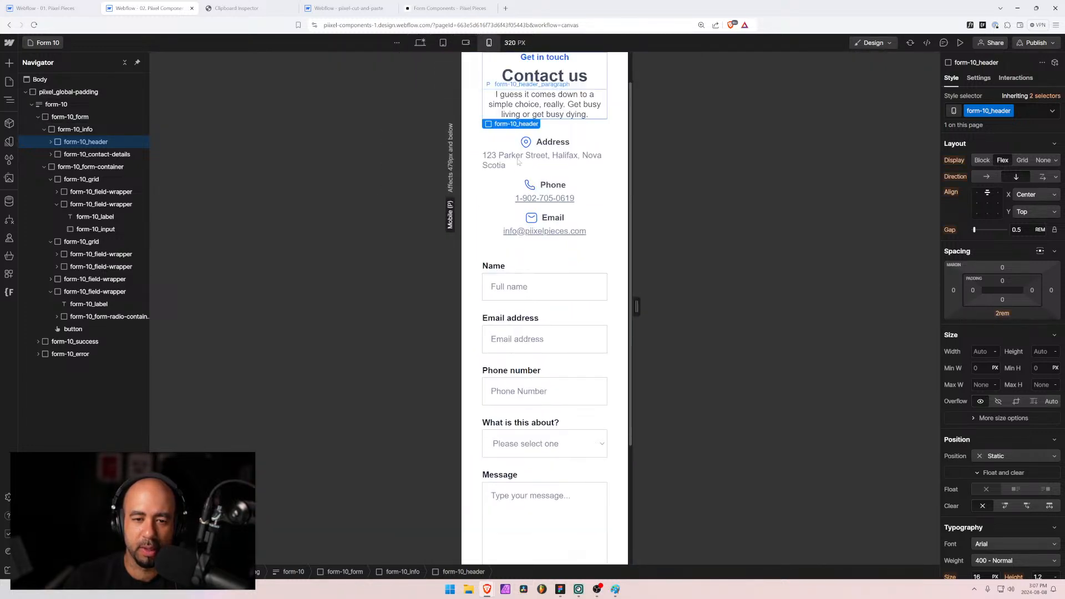
pyautogui.scroll(-3, 518, 162)
pyautogui.moveTo(637, 302)
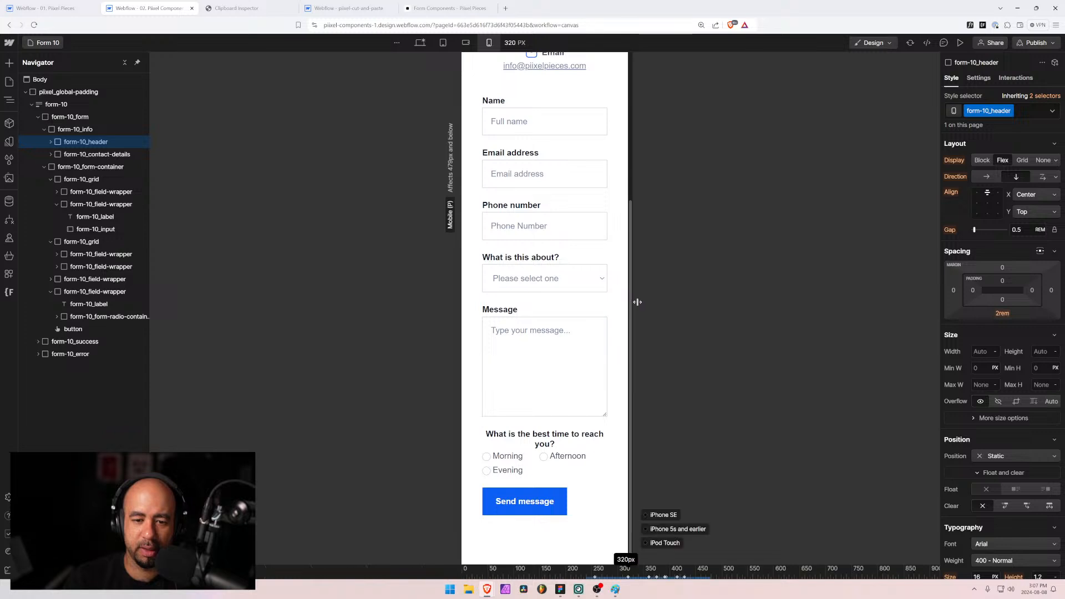
pyautogui.moveTo(637, 302)
pyautogui.mouseDown()
pyautogui.moveTo(709, 309)
pyautogui.moveTo(634, 306)
pyautogui.mouseUp()
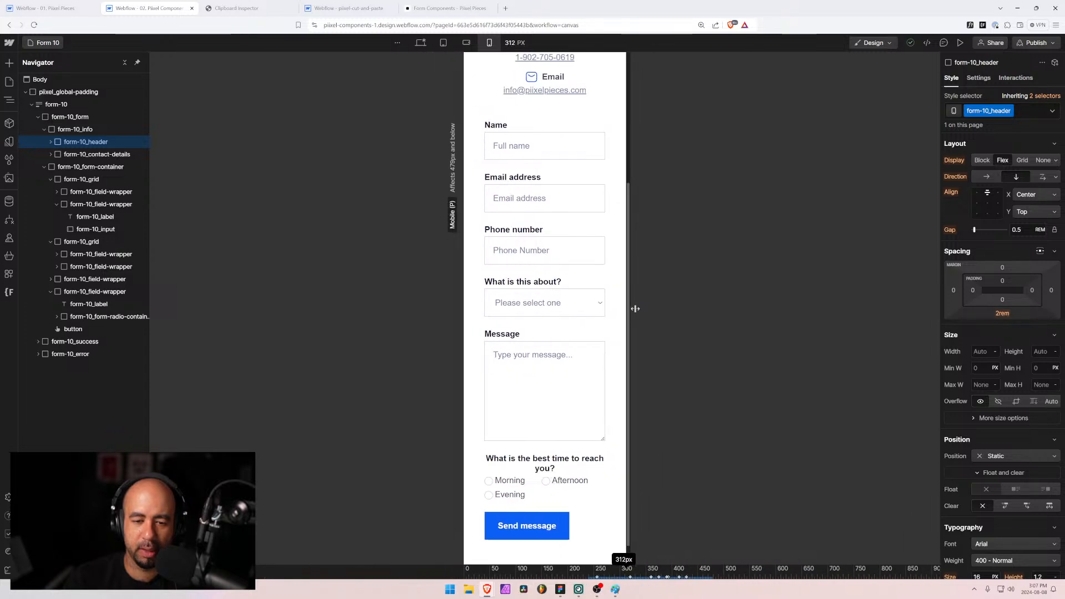
pyautogui.click(534, 494)
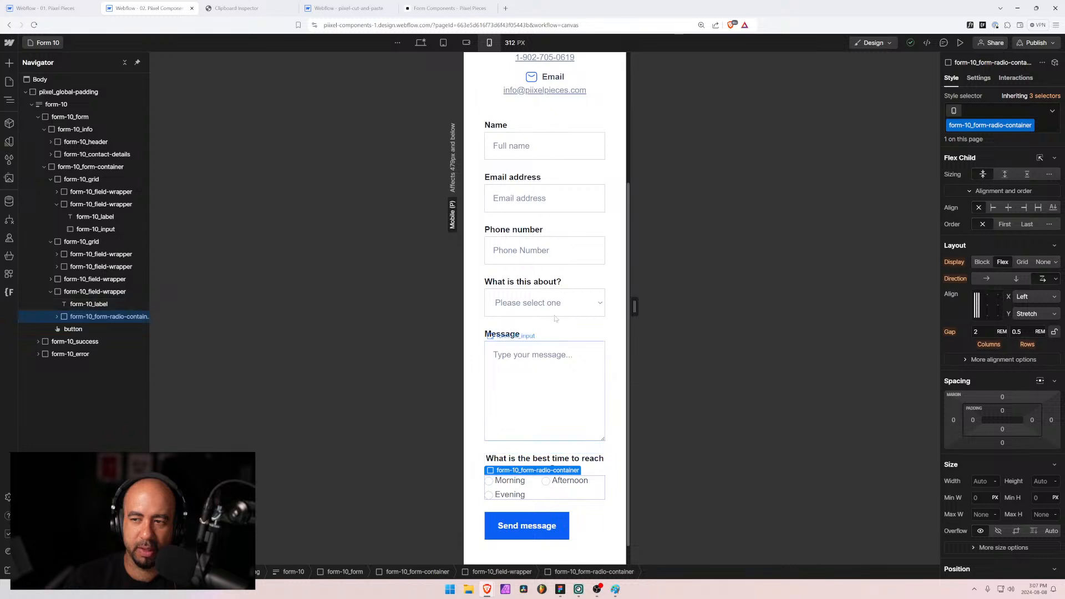
pyautogui.click(420, 43)
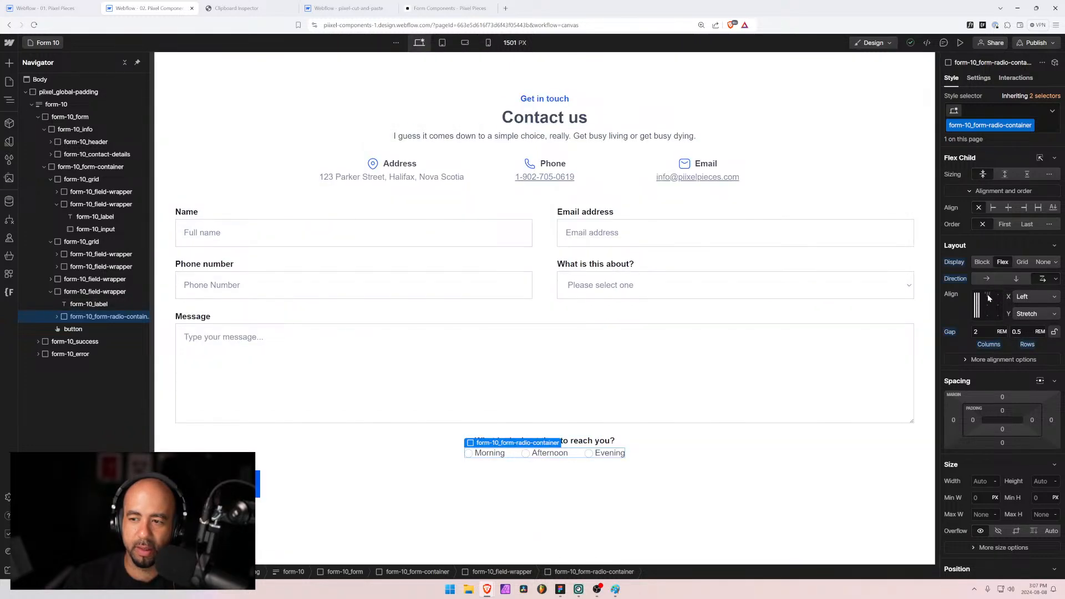
pyautogui.click(488, 43)
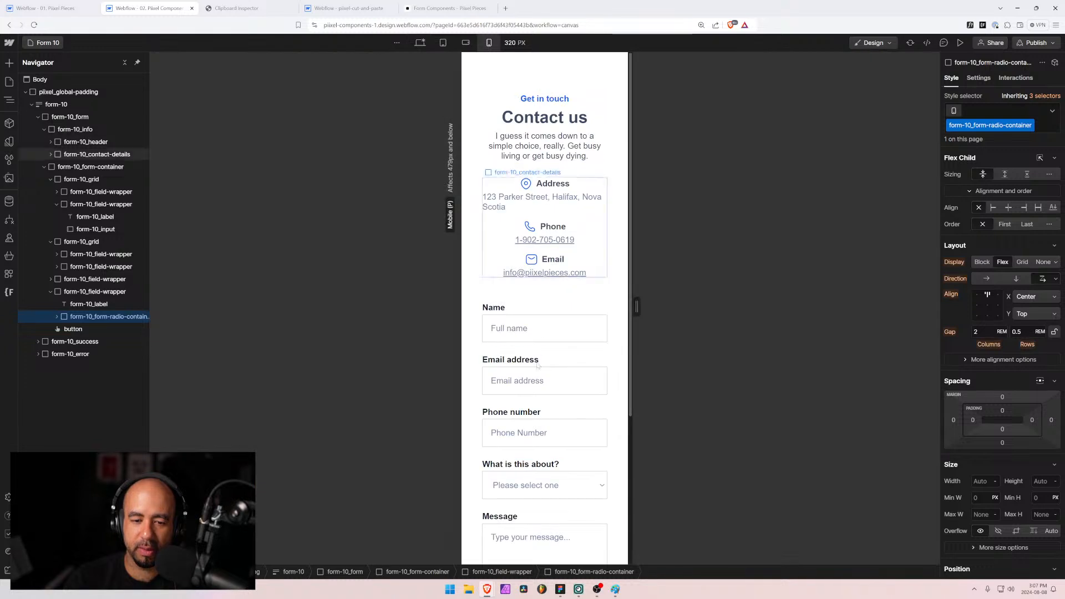
pyautogui.scroll(-4, 538, 365)
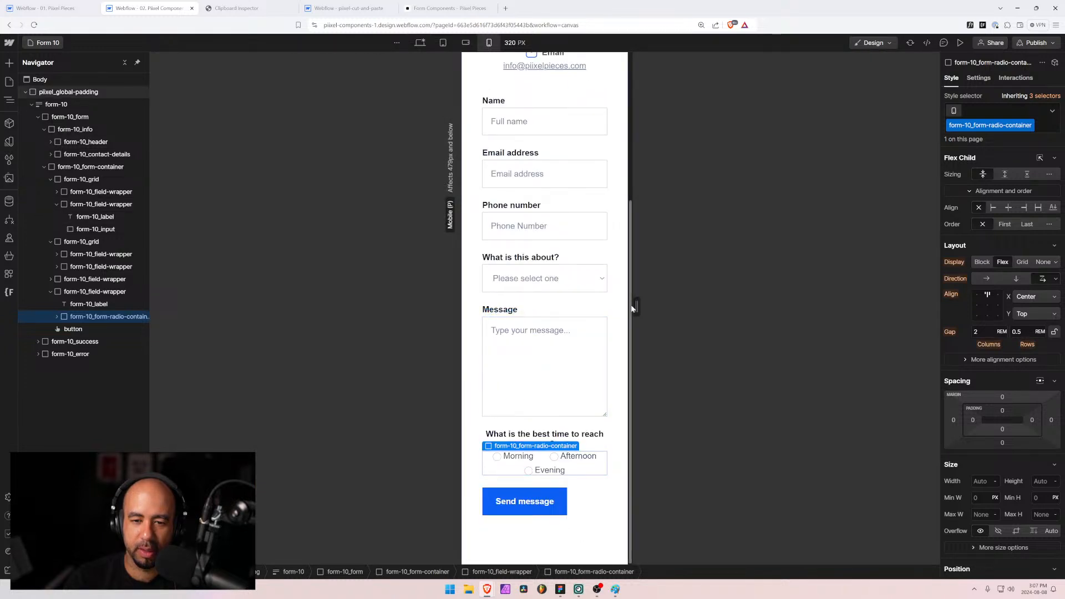
pyautogui.moveTo(637, 307); pyautogui.dragTo(677, 306)
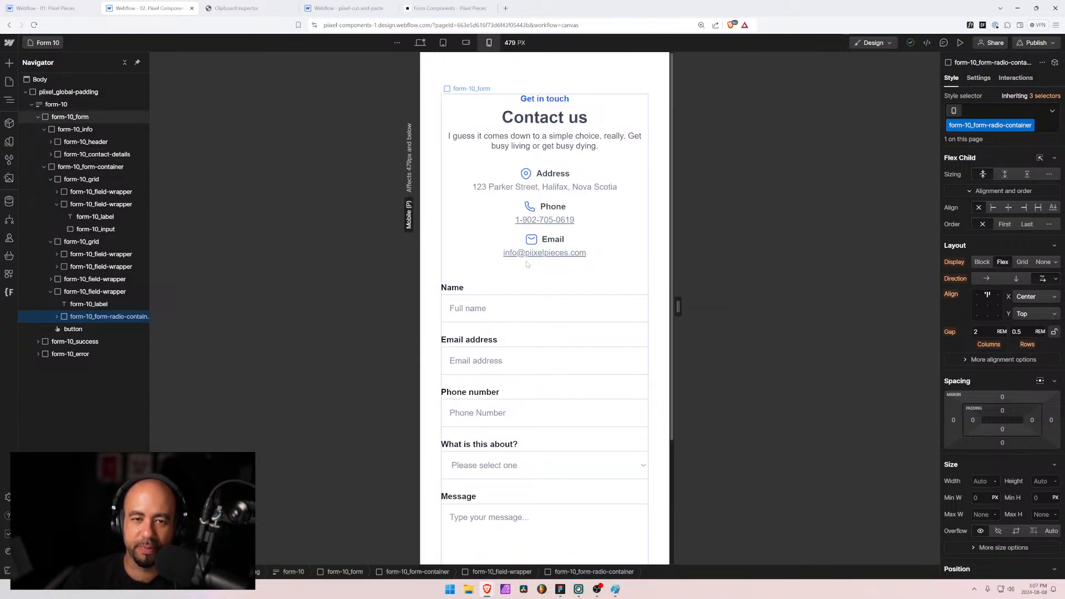
# Step: Check Settings for the What is this about?, Message, Phone number, Full name and Email address fields
pyautogui.click(420, 43)
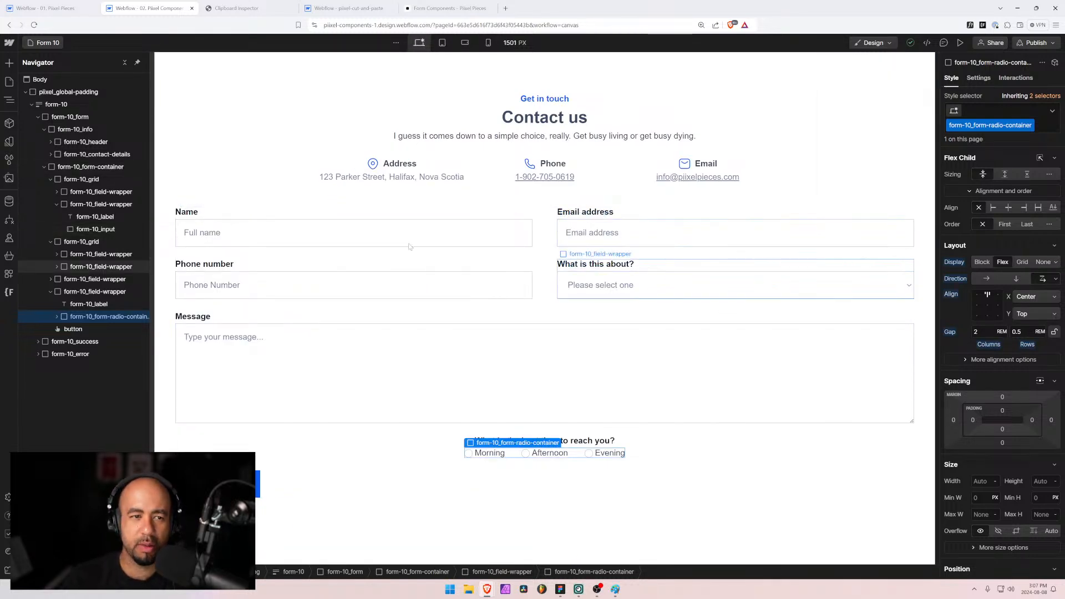
pyautogui.click(979, 78)
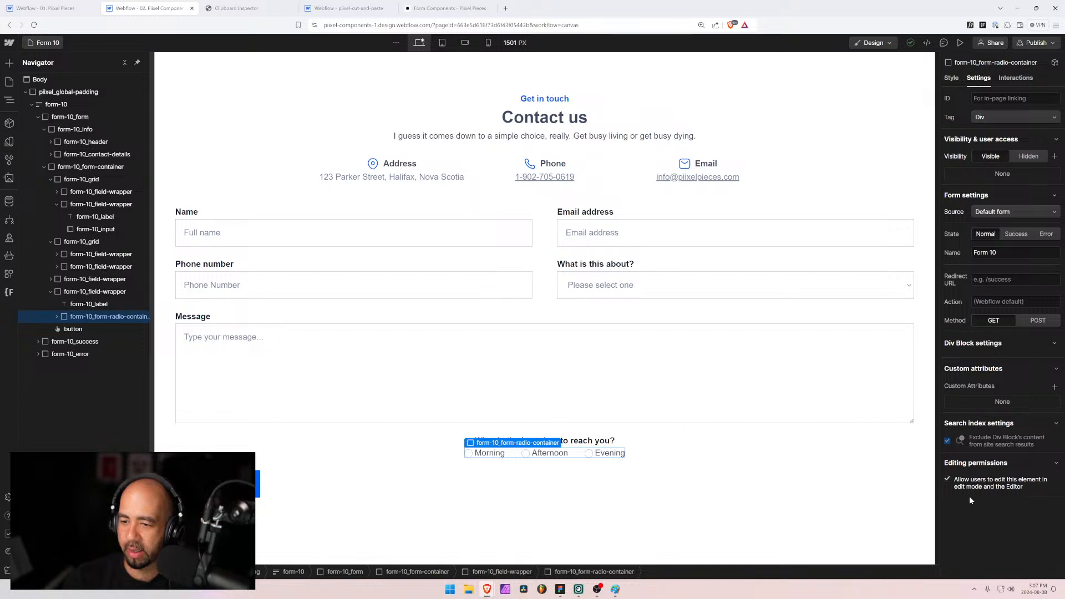
pyautogui.click(648, 295)
pyautogui.click(685, 384)
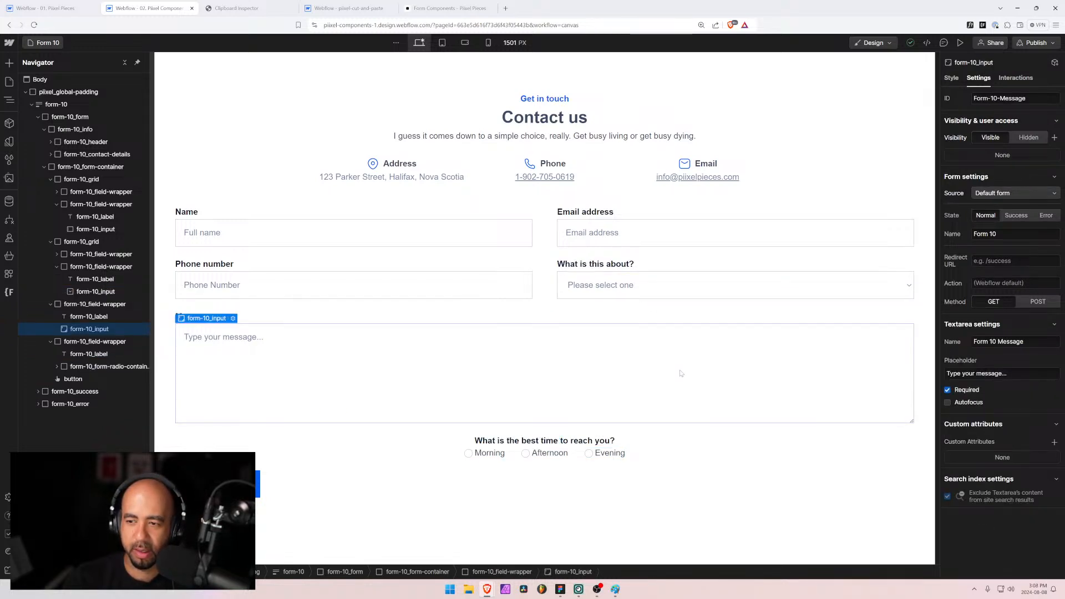
pyautogui.click(442, 282)
pyautogui.click(488, 234)
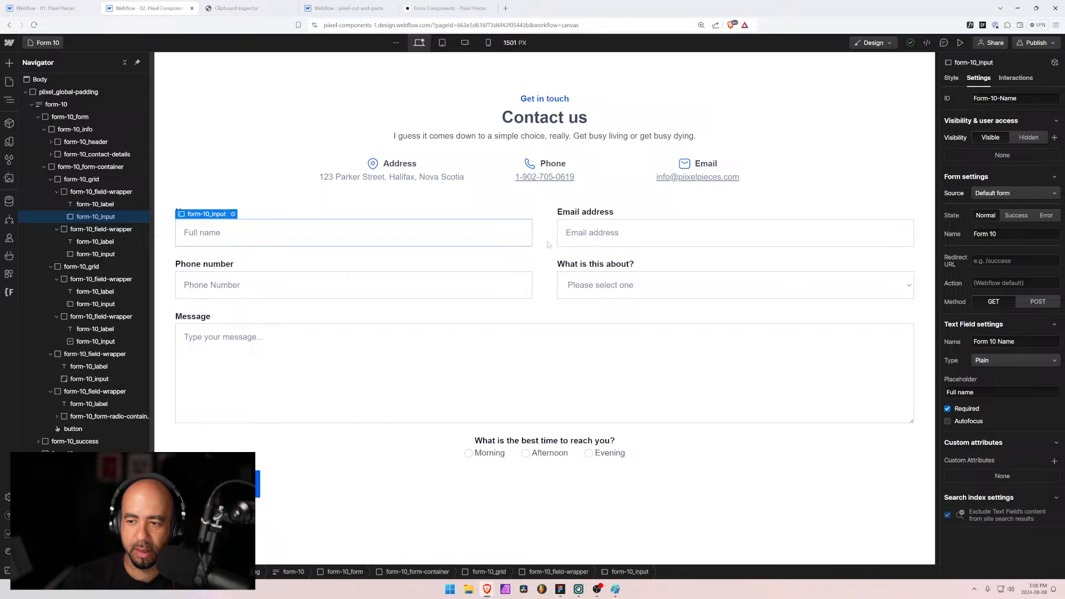
pyautogui.click(620, 243)
pyautogui.click(488, 234)
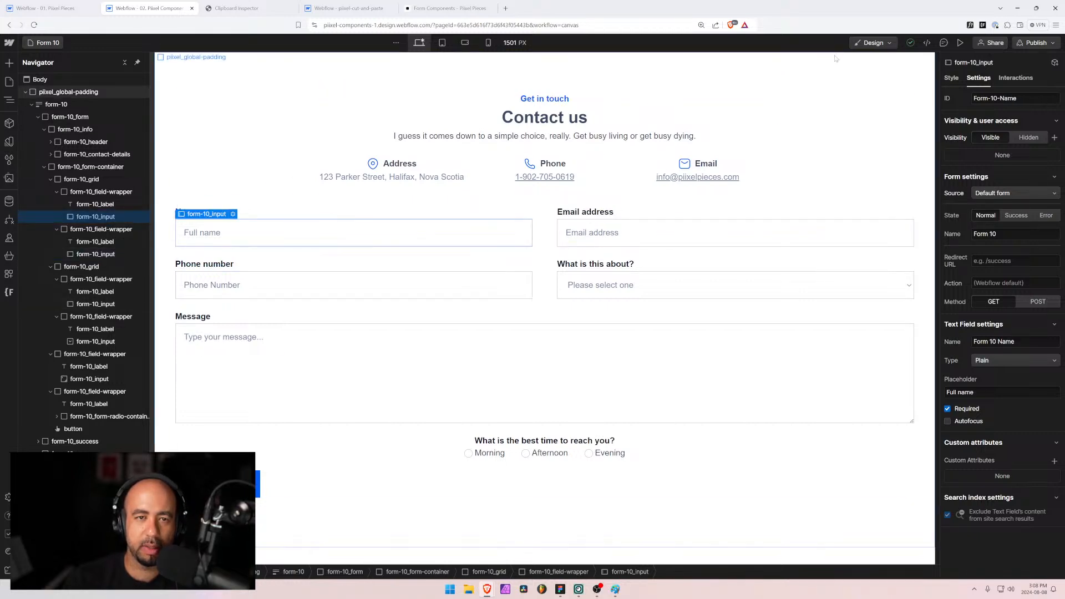
pyautogui.click(960, 43)
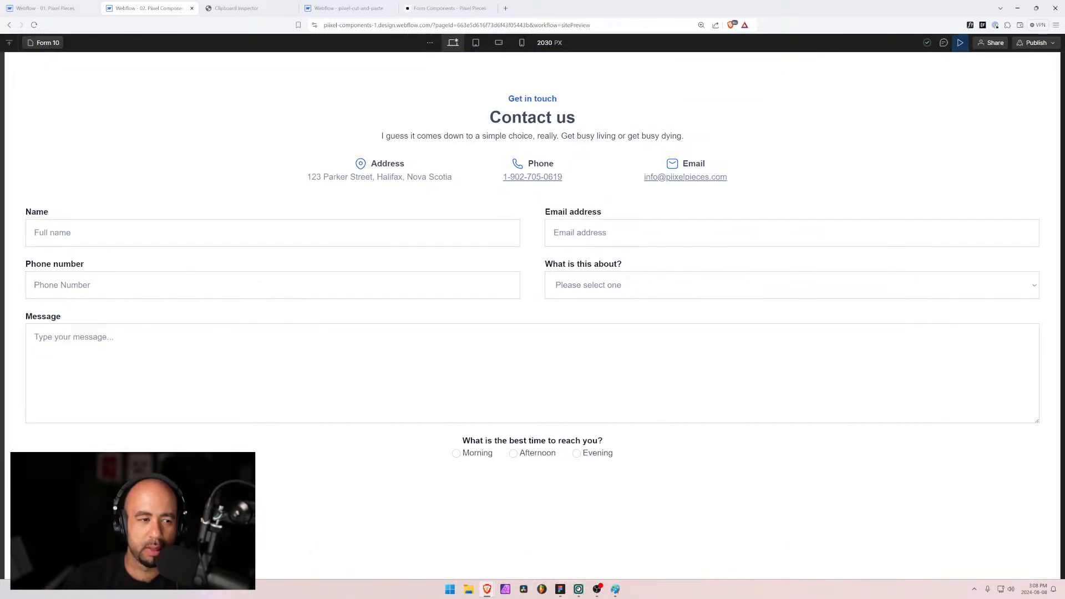
# Step: Type test text into the previewed Name and Email address fields
pyautogui.write('fdsfd45fds')
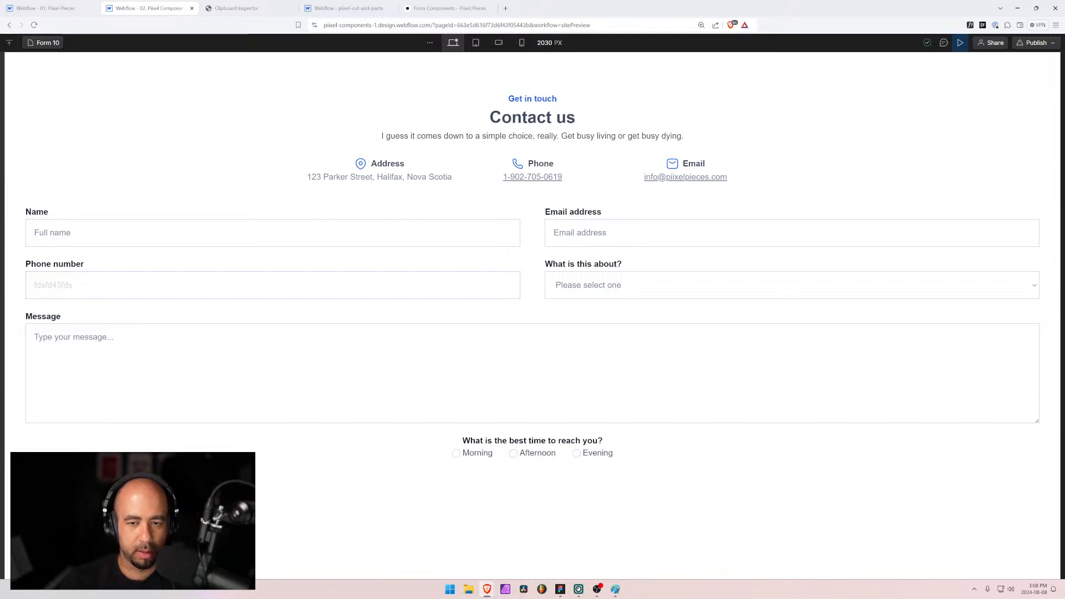
pyautogui.click(610, 233)
pyautogui.write('fdsds')
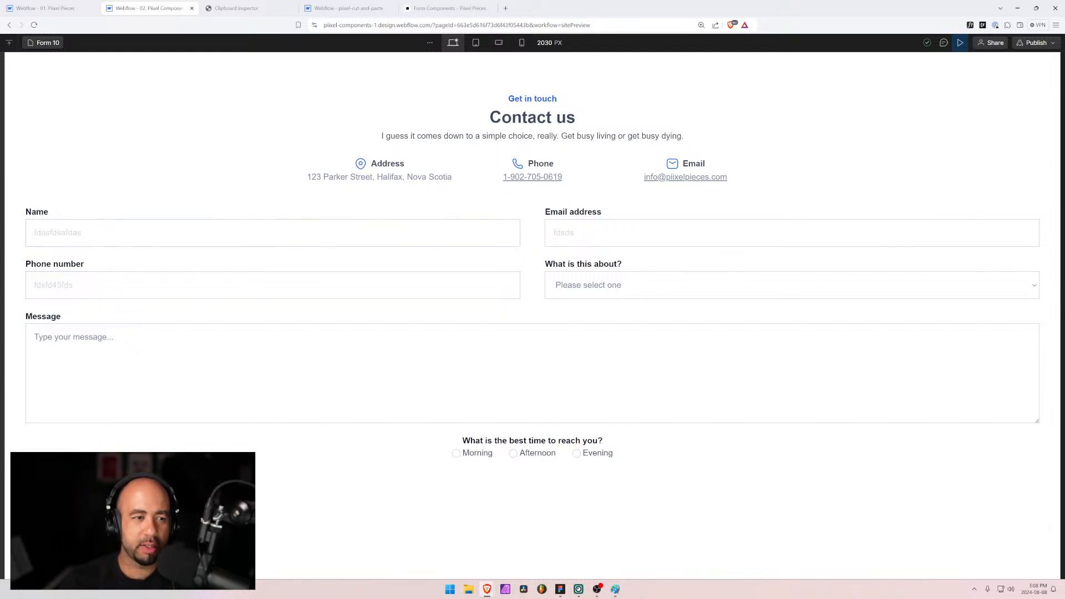
# Step: Back in the designer, set the input text colour to the neutral 700 variable
pyautogui.click(961, 43)
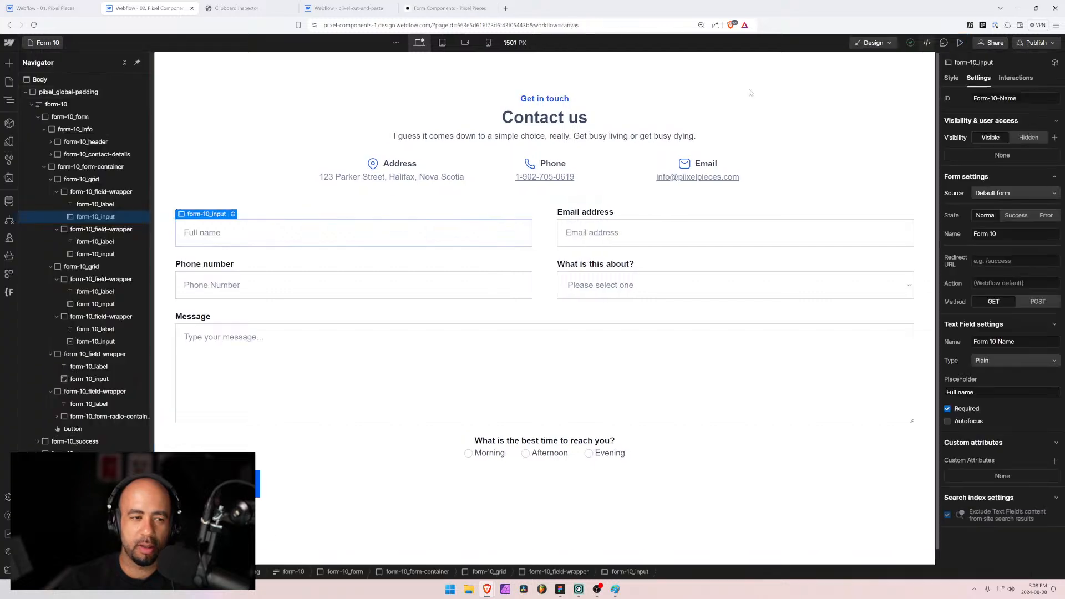
pyautogui.click(951, 78)
pyautogui.scroll(-2, 982, 416)
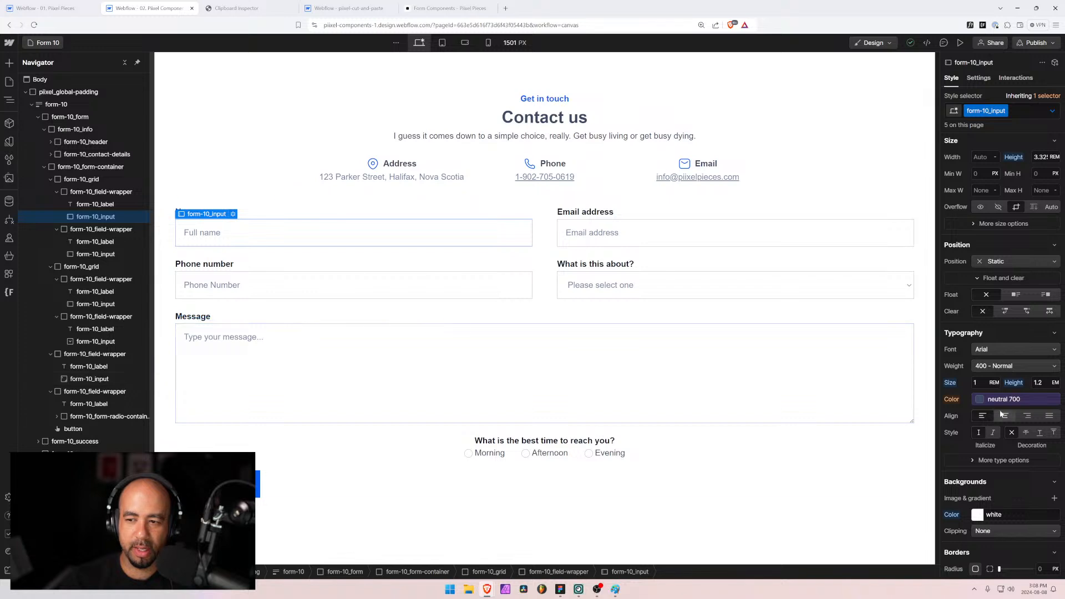
pyautogui.click(979, 400)
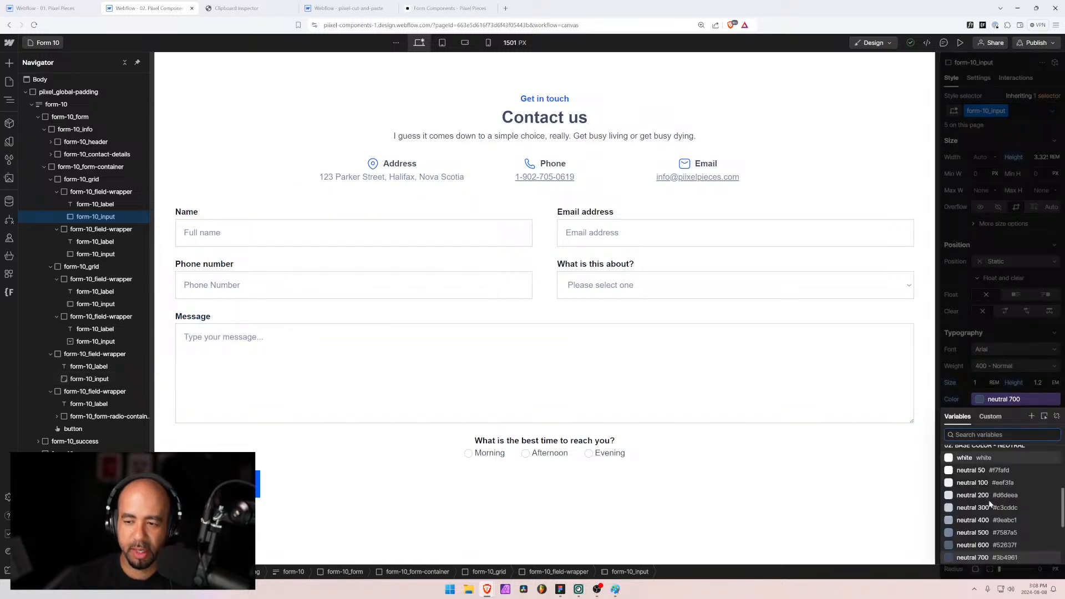
pyautogui.click(973, 525)
pyautogui.click(972, 474)
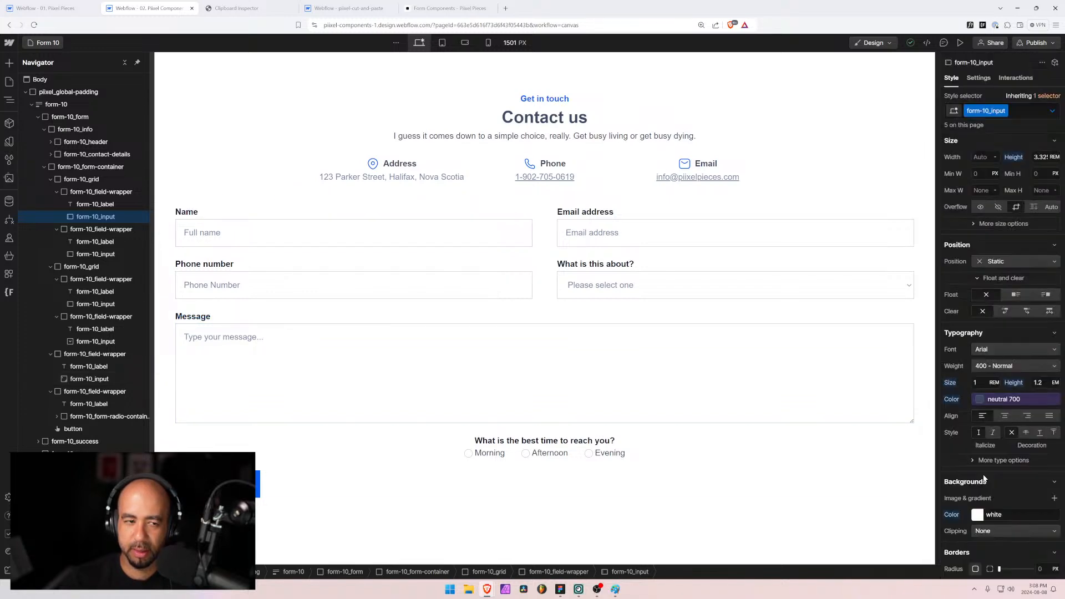
# Step: In preview, type test text into the Name and Phone fields, then clear the Name, Phone and Email fields
pyautogui.click(960, 43)
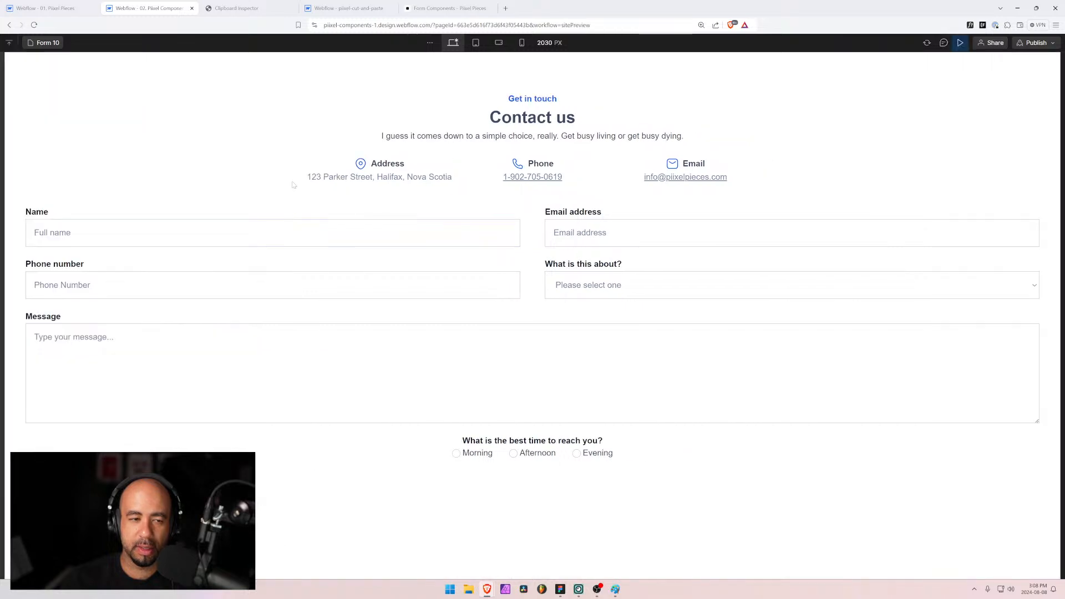
pyautogui.write('fdafdsa')
pyautogui.press('Tab')
pyautogui.write('fdasfd')
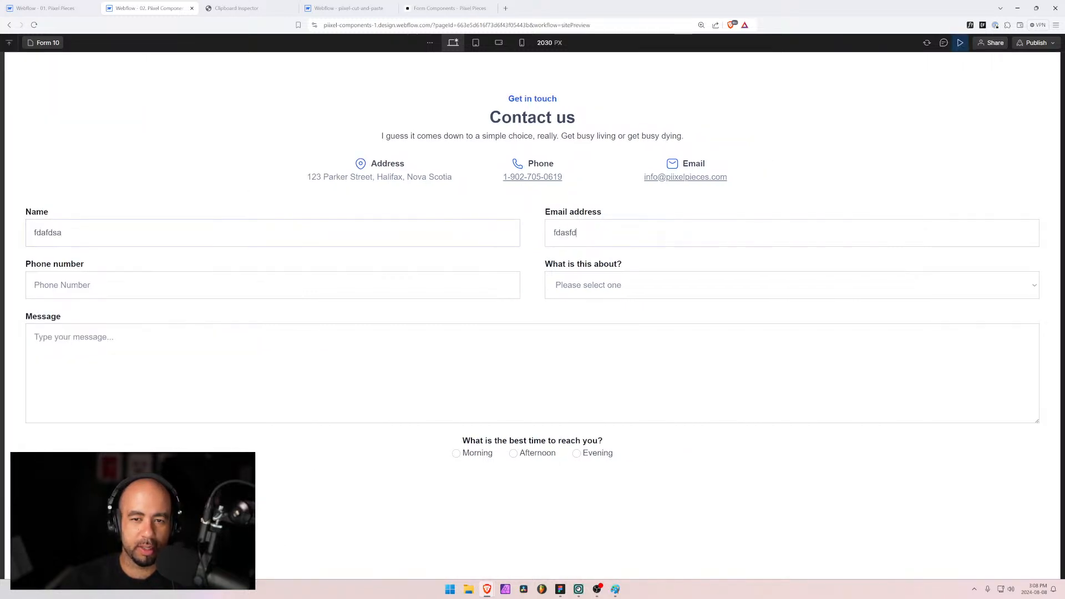
pyautogui.write('fdsafdsa')
pyautogui.hotkey('shift', 'Tab')
pyautogui.hotkey('shift', 'Tab')
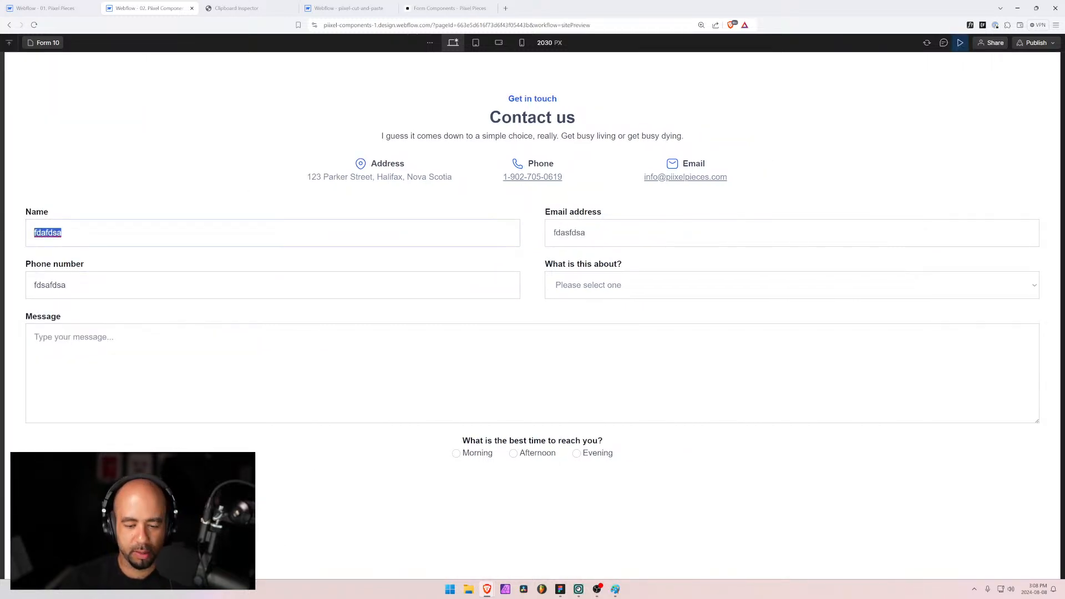
pyautogui.press('BackSpace')
pyautogui.press('Tab')
pyautogui.press('Tab')
pyautogui.press('BackSpace')
pyautogui.hotkey('shift', 'Tab')
pyautogui.press('BackSpace')
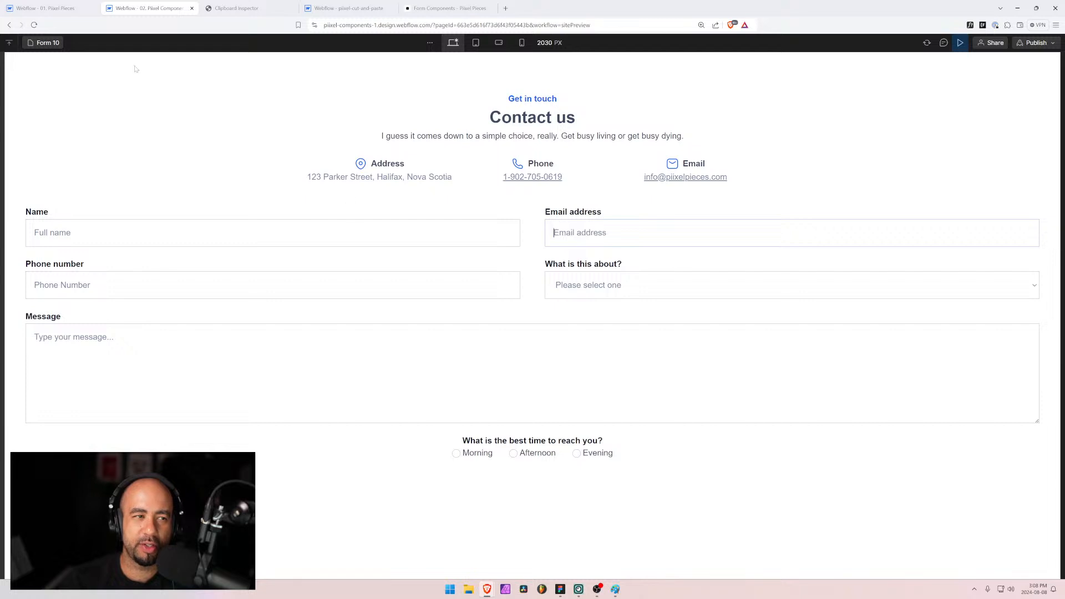
# Step: Select the Message textarea, preview again, type into Phone number, and open the browser developer tools
pyautogui.click(960, 43)
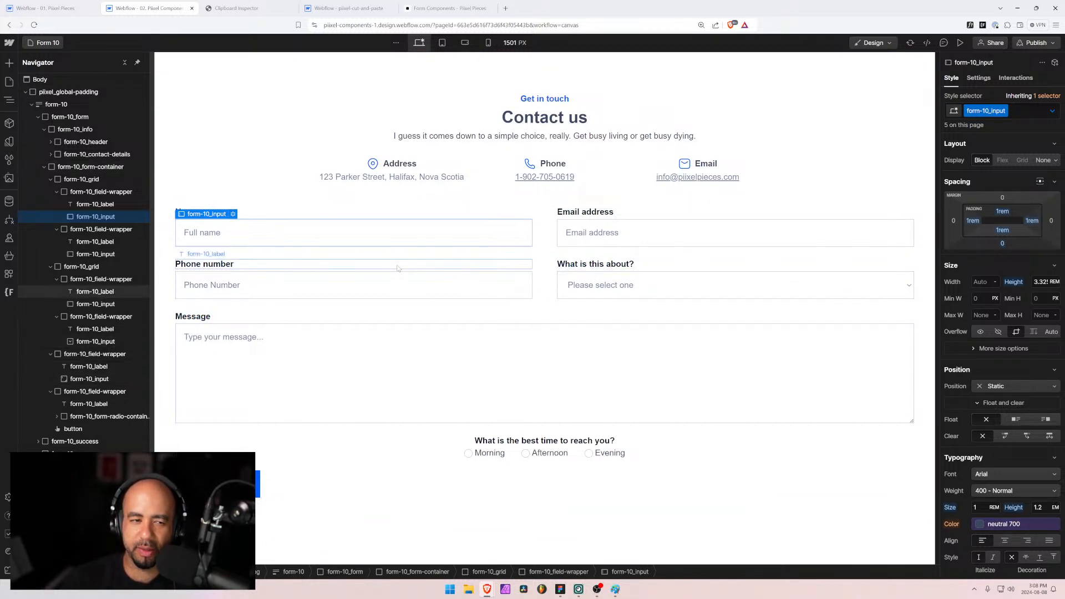
pyautogui.click(385, 336)
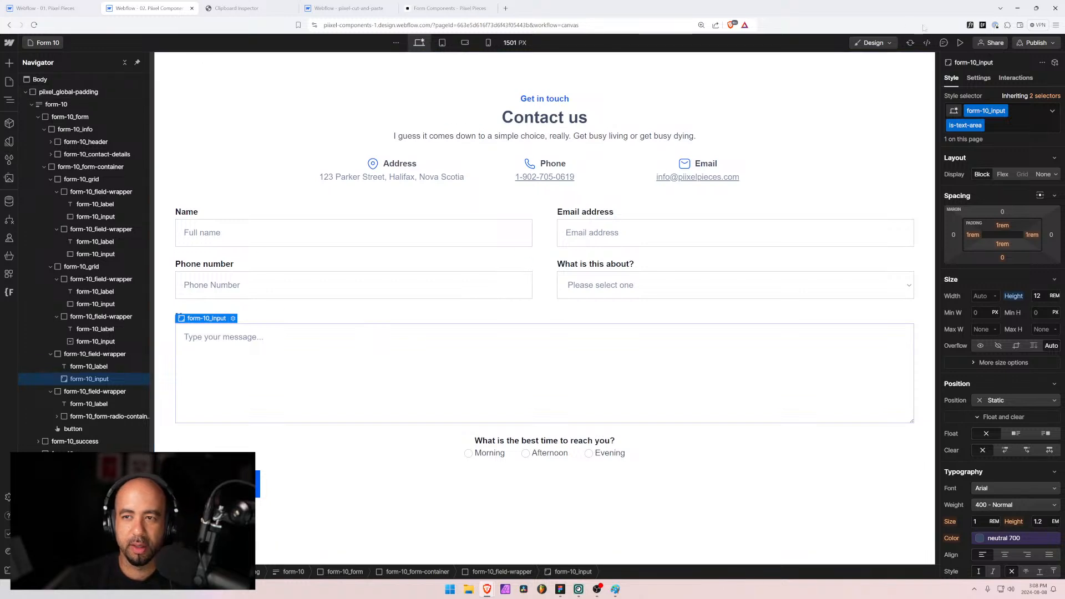
pyautogui.click(960, 43)
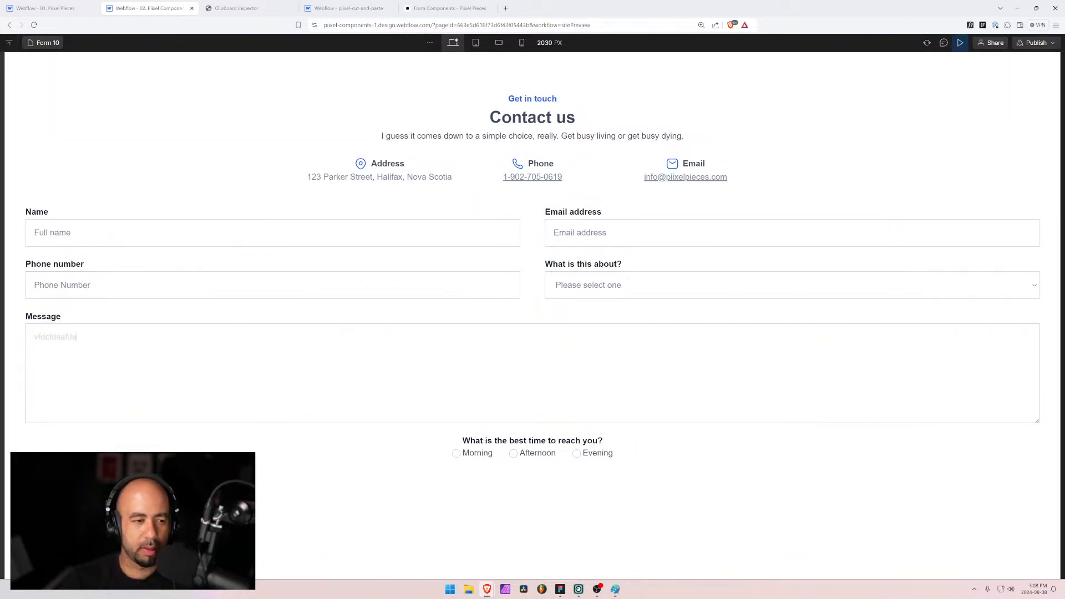
pyautogui.click(167, 285)
pyautogui.write('fdaf')
pyautogui.write('fdasfdsafdsa')
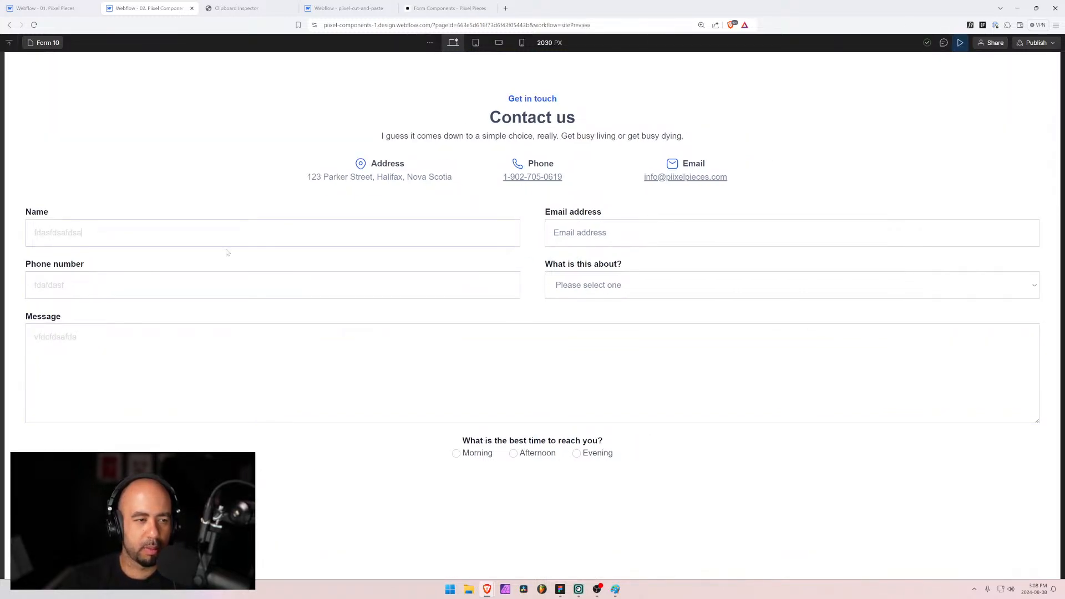
pyautogui.write('fdsa')
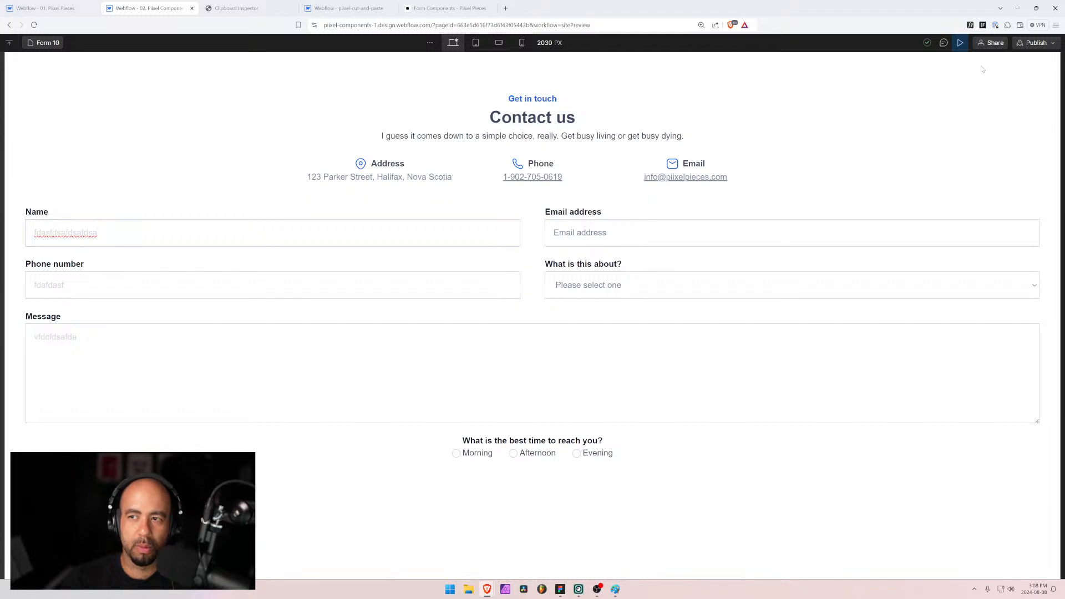
pyautogui.hotkey('ctrl', 'shift', 'j')
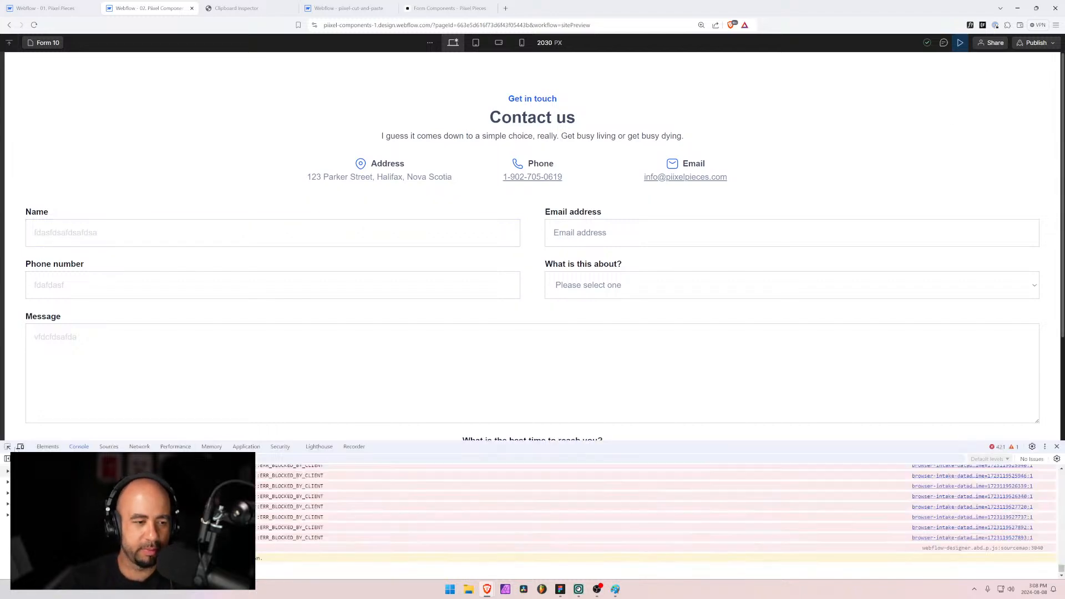
# Step: Inspect the Message textarea, toggle its color rule, and open the --wf-designer--textColor variable definition
pyautogui.hotkey('ctrl', 'shift', 'c')
pyautogui.click(128, 413)
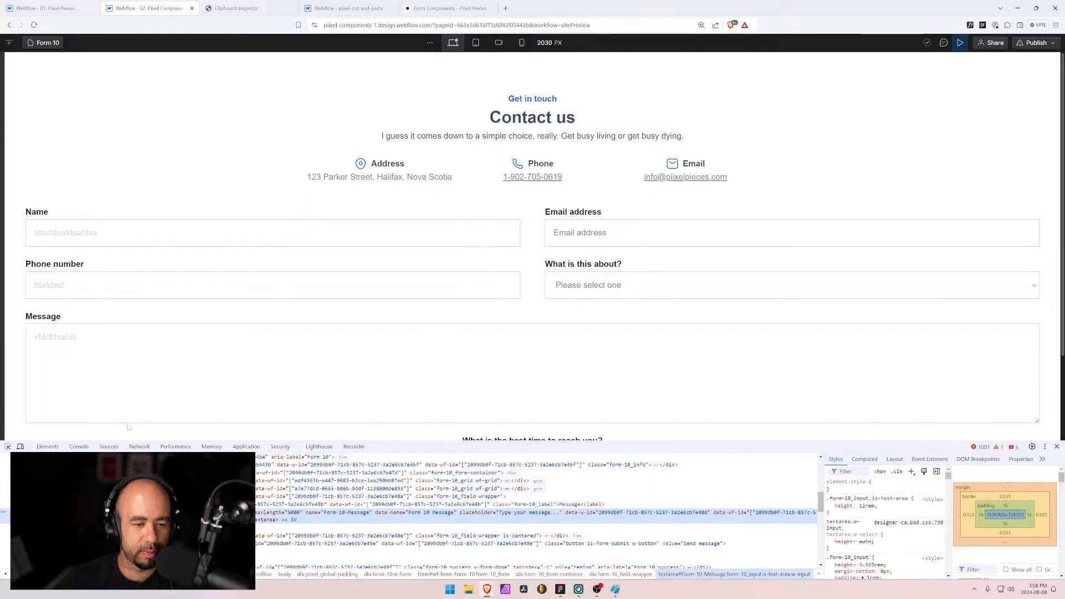
pyautogui.scroll(-1, 887, 538)
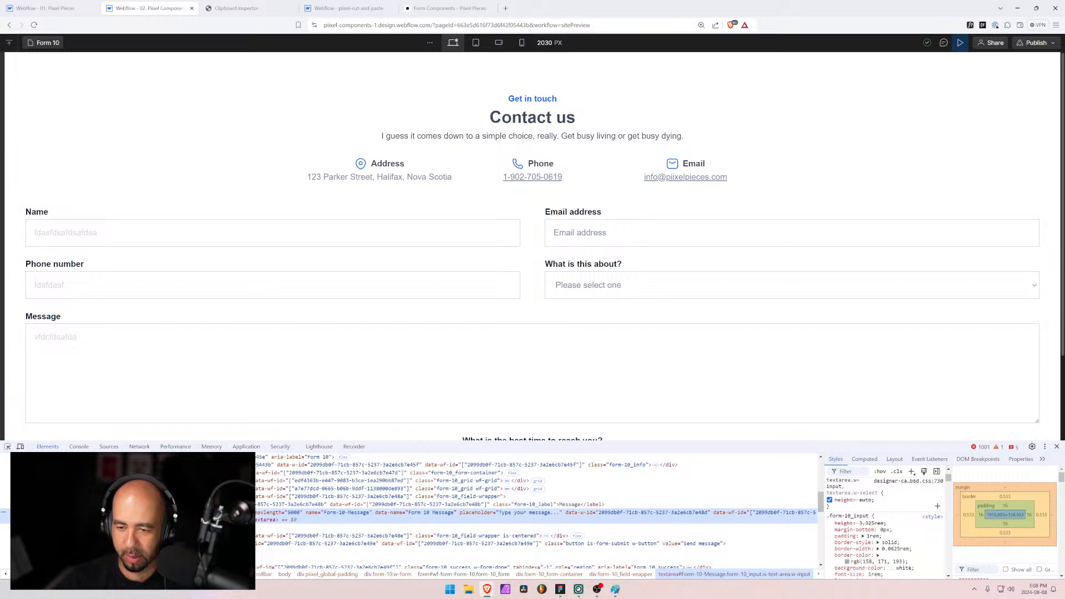
pyautogui.scroll(-5, 850, 566)
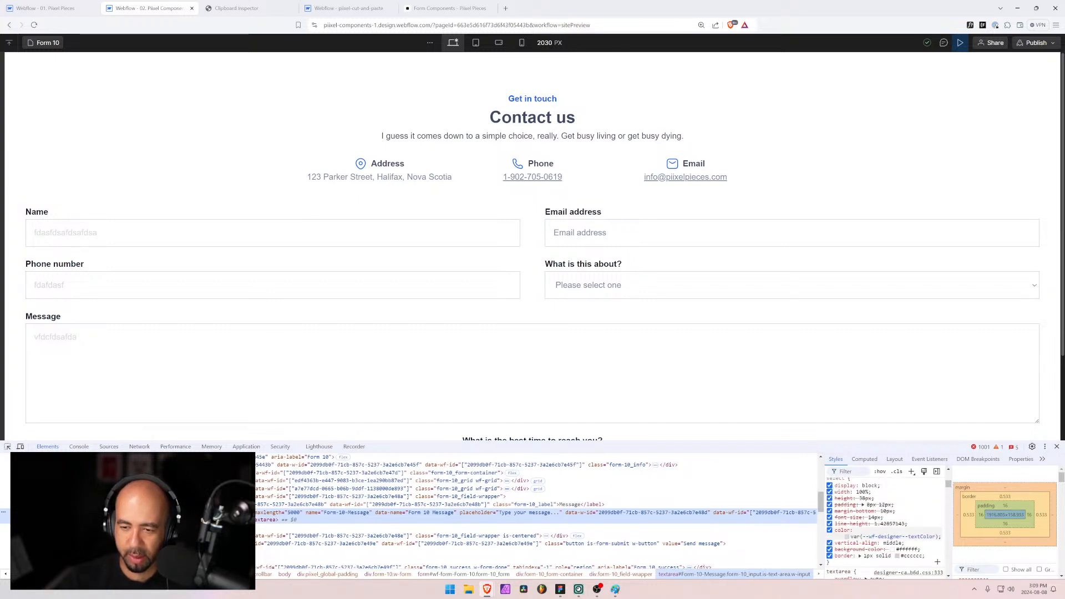
pyautogui.click(829, 530)
pyautogui.click(830, 531)
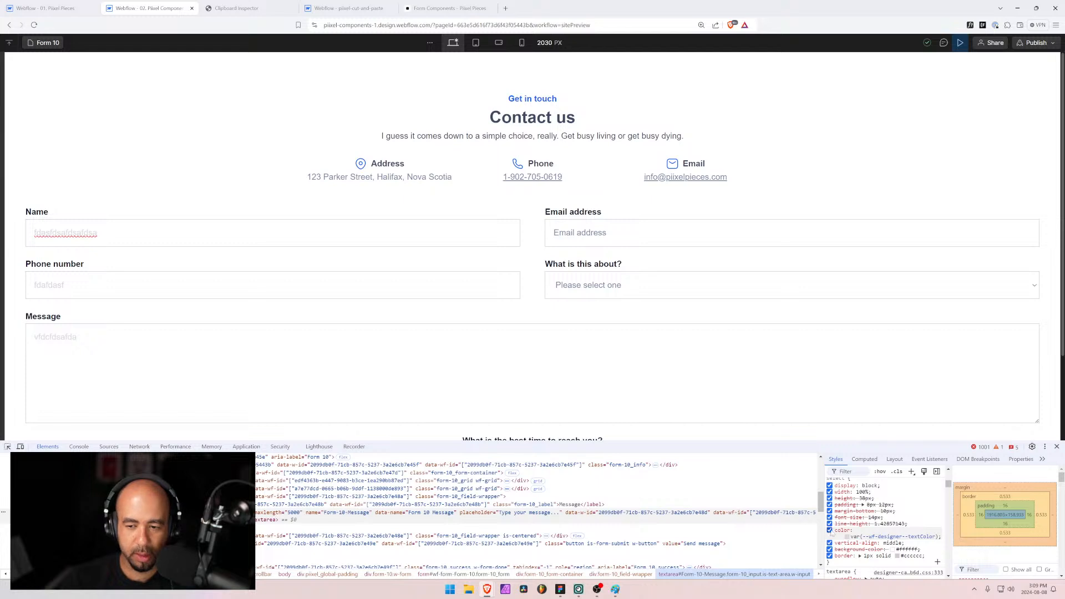
pyautogui.moveTo(886, 539)
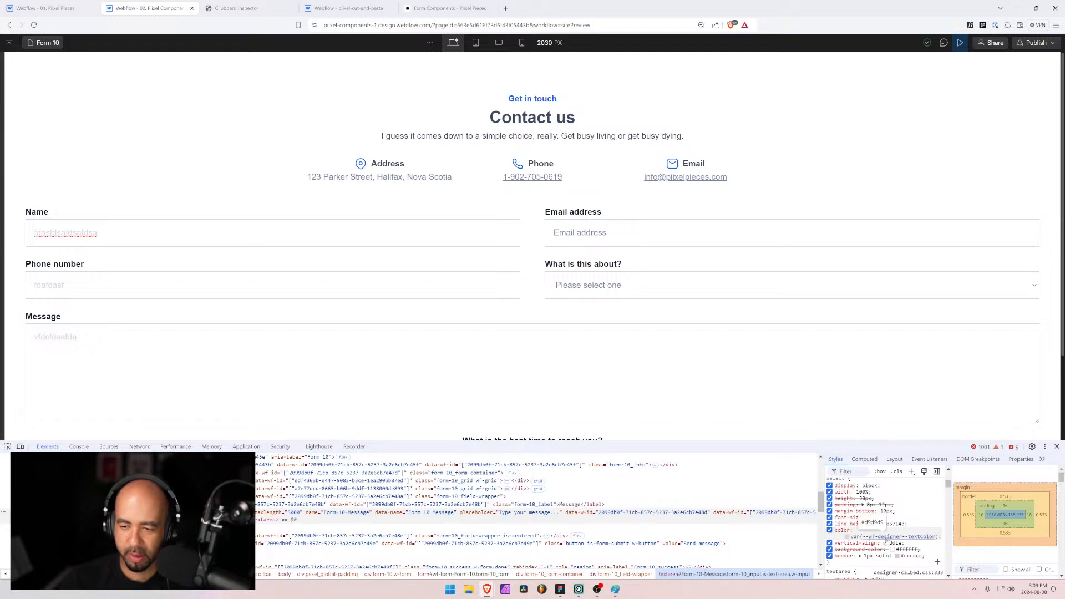
pyautogui.click(887, 538)
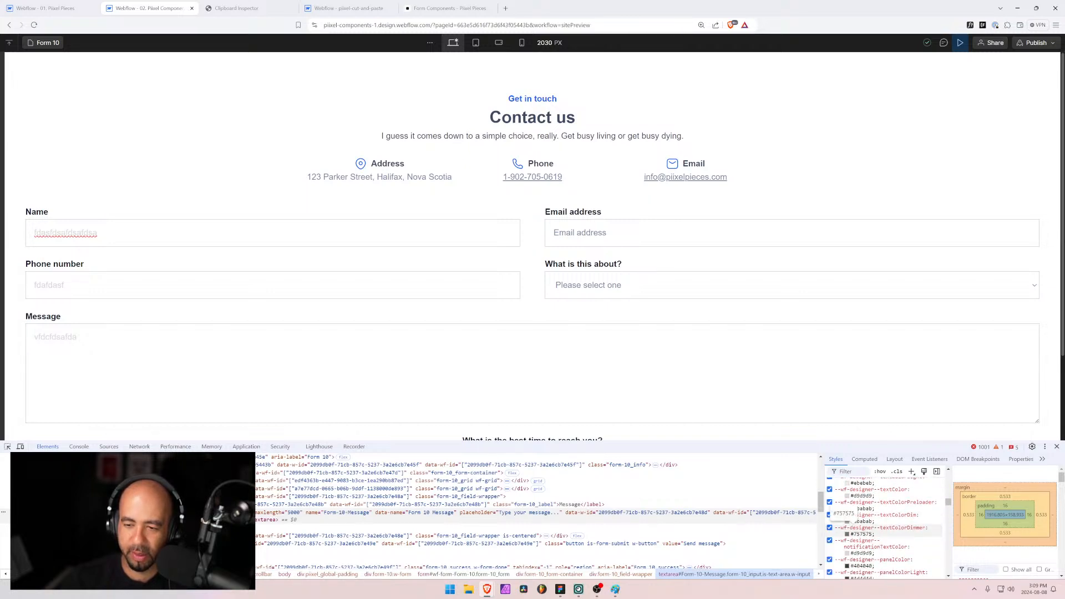
pyautogui.scroll(2, 771, 497)
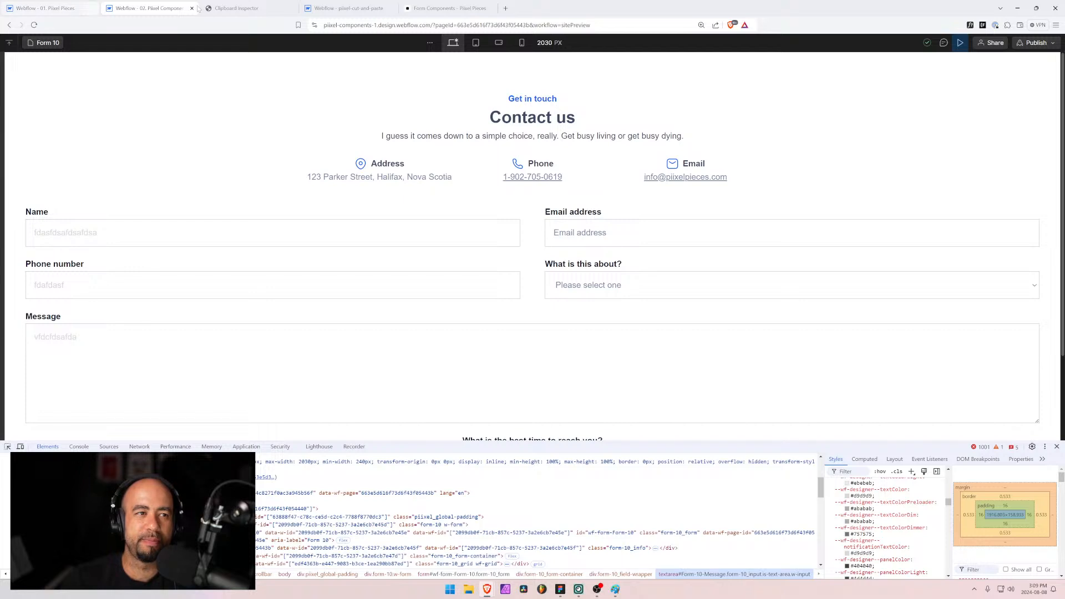
pyautogui.click(960, 43)
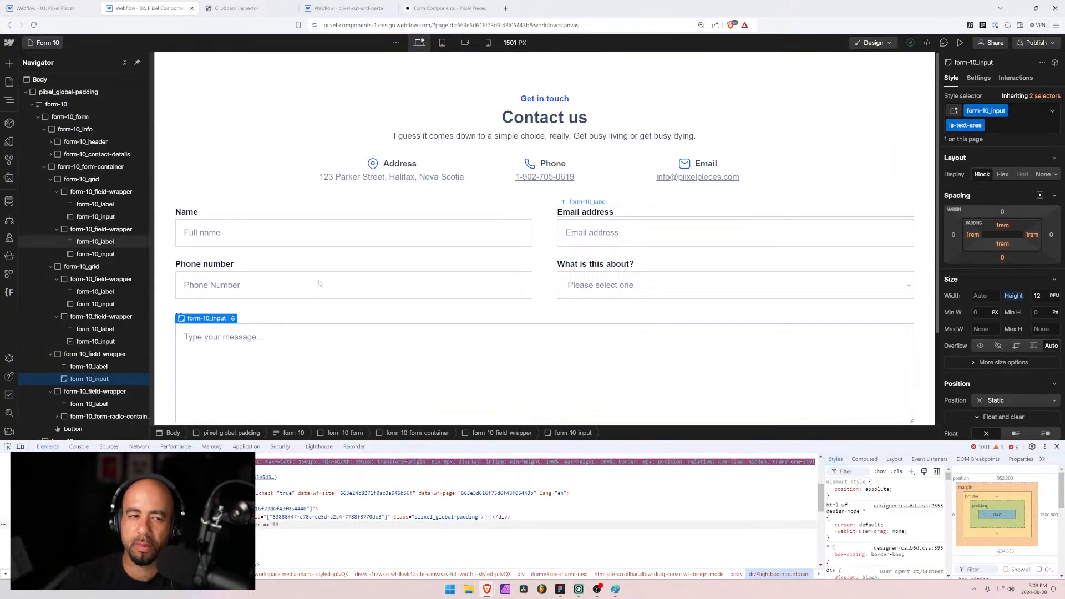
# Step: Select the Full name input, close DevTools, and switch to the pixel-cut-and-paste project's contact form
pyautogui.click(314, 237)
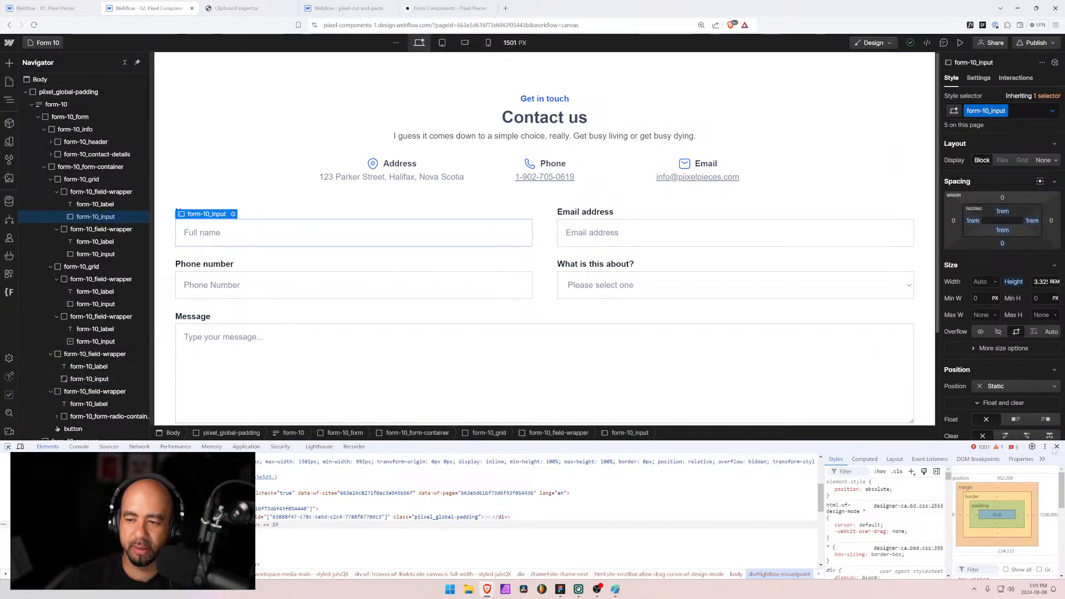
pyautogui.click(1056, 447)
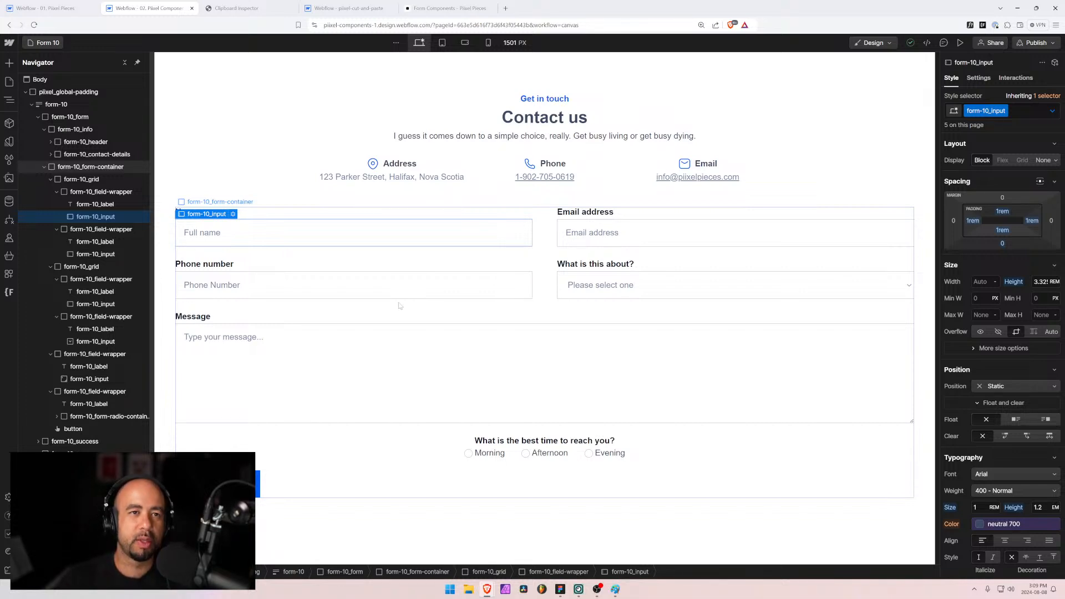
pyautogui.click(348, 8)
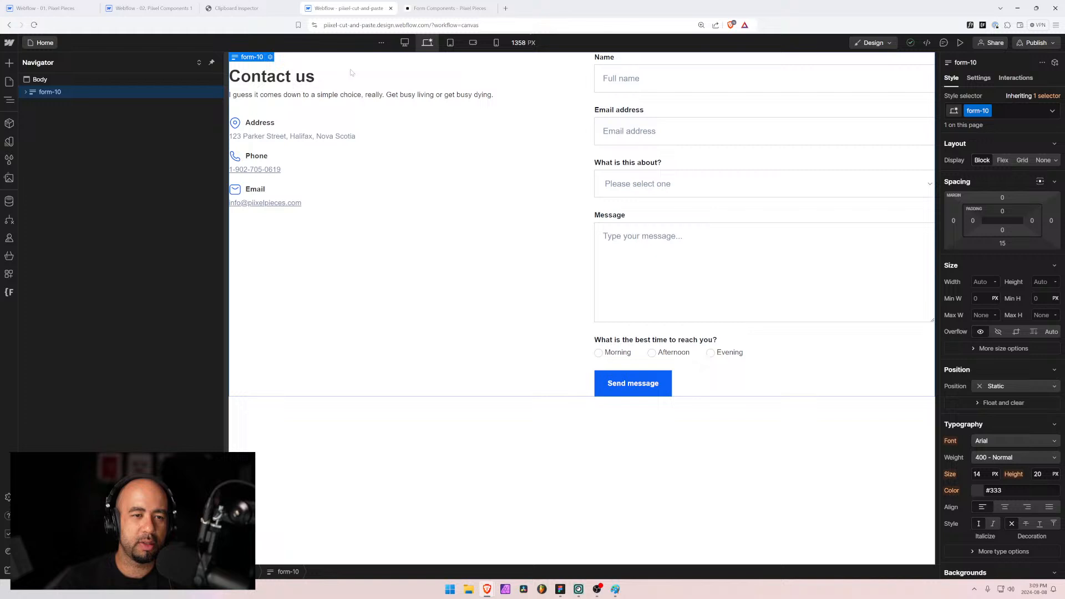
# Step: On the Pixel Pieces Form 1 example, enter test text in First Name, Email Address and Last Name
pyautogui.click(438, 5)
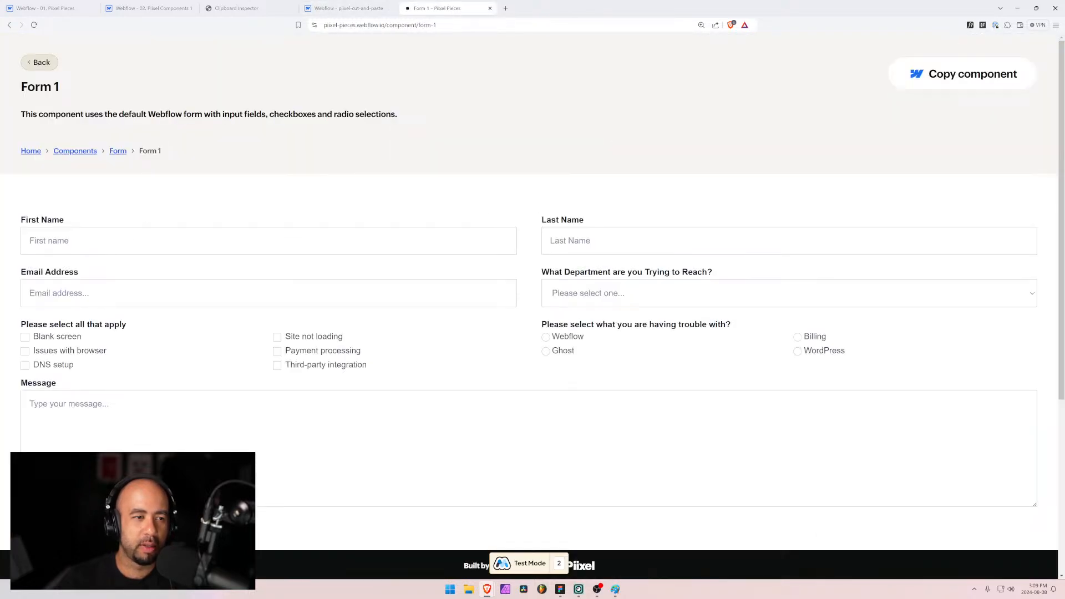
pyautogui.click(268, 241)
pyautogui.write('fdafdsaf')
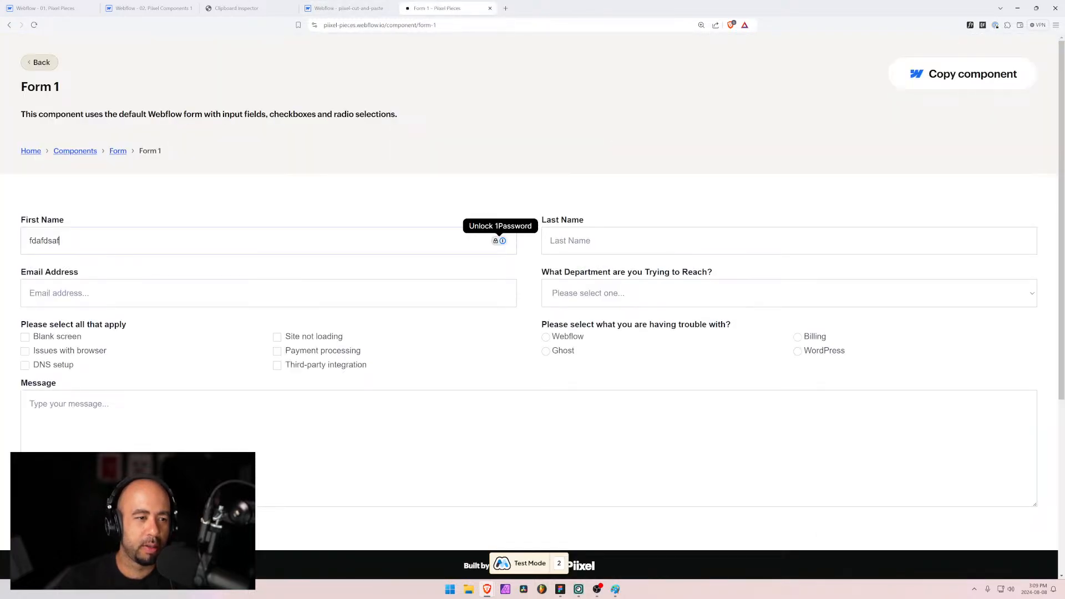
pyautogui.click(268, 292)
pyautogui.write('fdafd')
pyautogui.press('Tab')
pyautogui.write('fdasf')
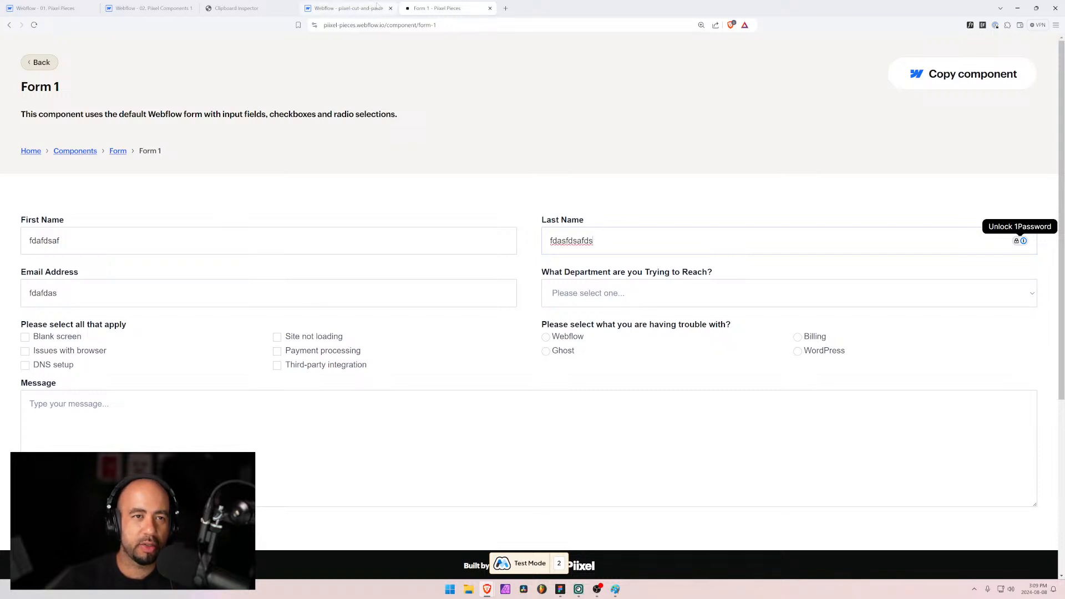
# Step: Open the Form 11 example, type 'fdafd' into its email field, then return to Webflow's Form 10
pyautogui.click(39, 62)
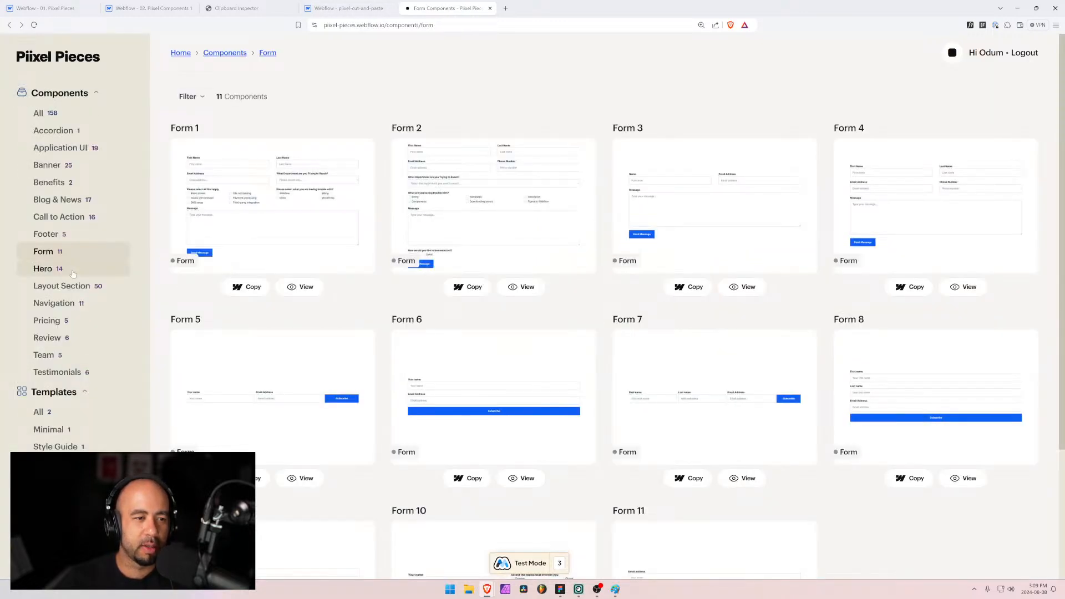
pyautogui.scroll(-3, 497, 367)
pyautogui.click(738, 501)
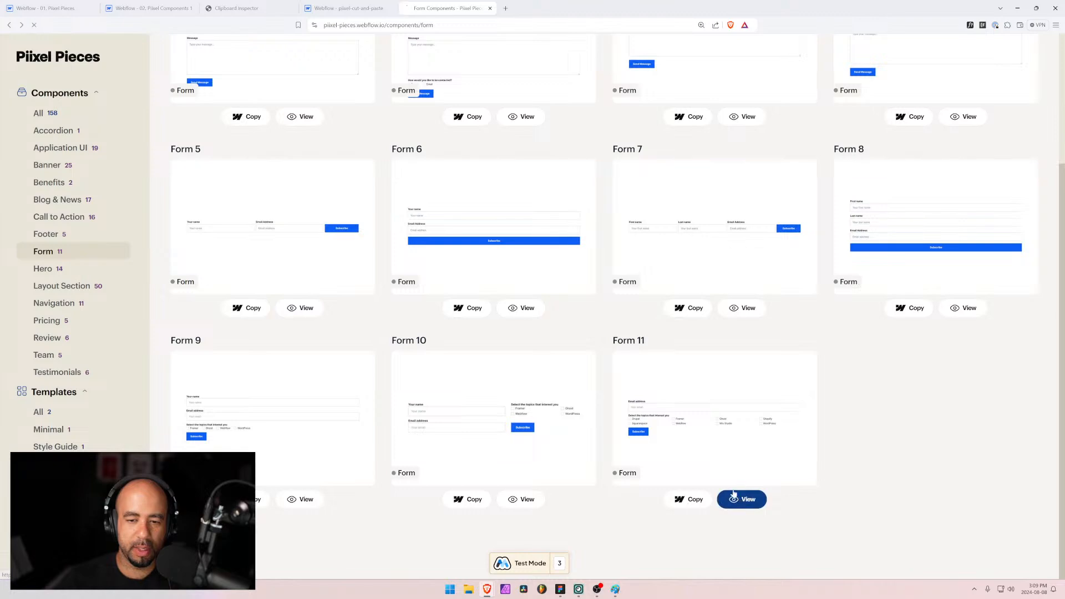
pyautogui.write('fdafdsafdsa')
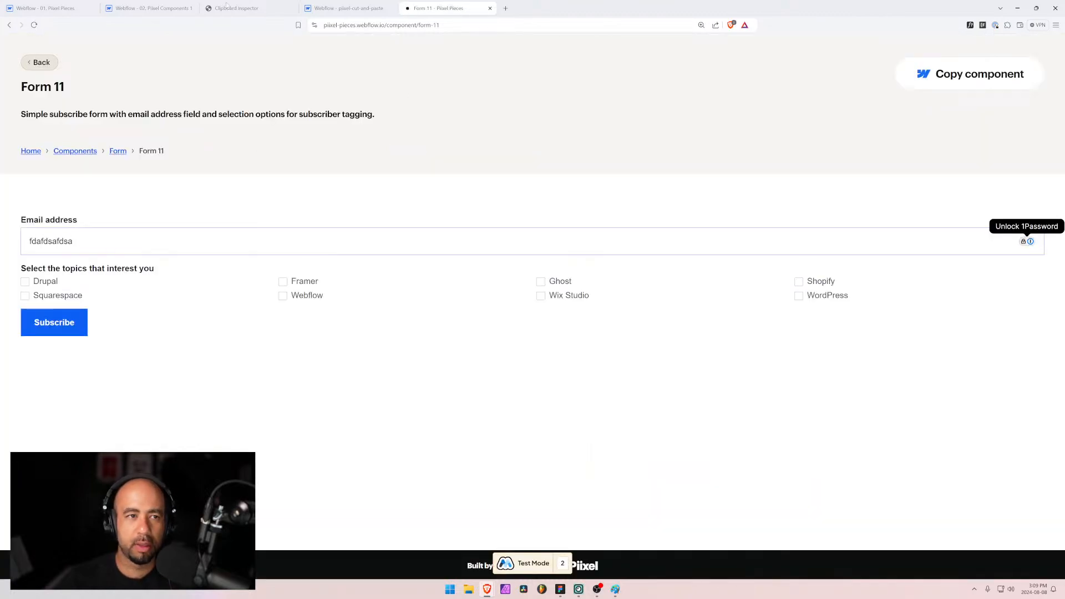
pyautogui.click(150, 8)
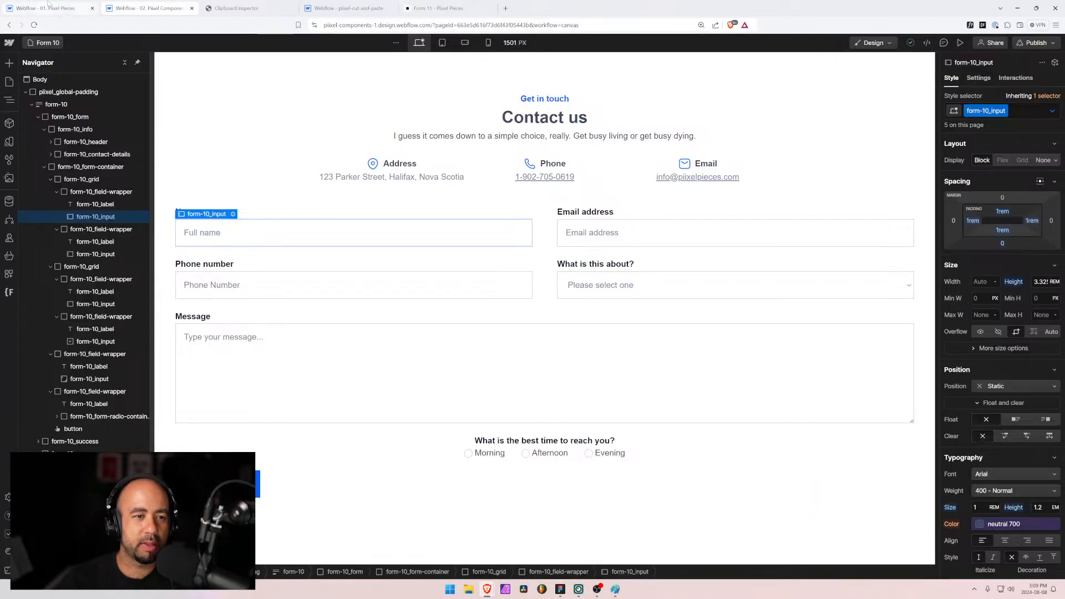
# Step: Open the Form 11 page by filtering Pages with 'f', select its email input, and toggle Preview on and off
pyautogui.click(41, 44)
pyautogui.write('f')
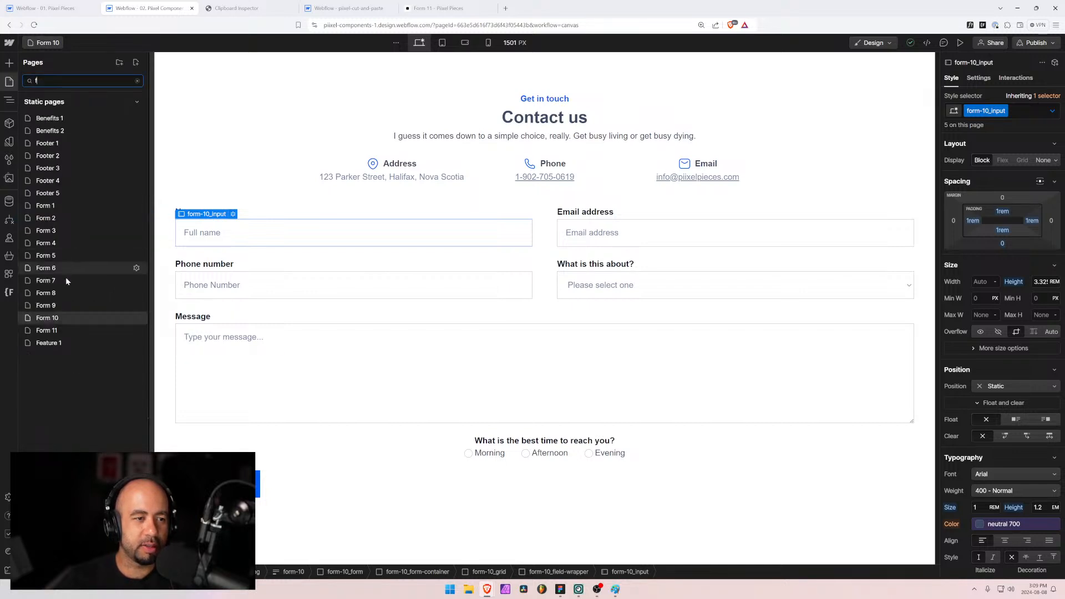
pyautogui.click(61, 330)
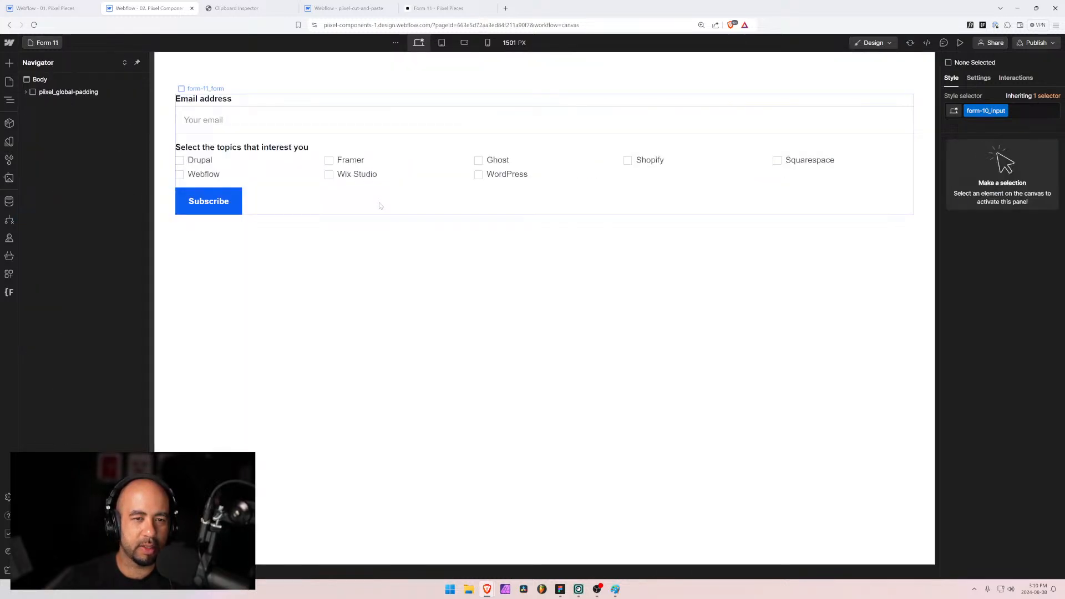
pyautogui.click(277, 119)
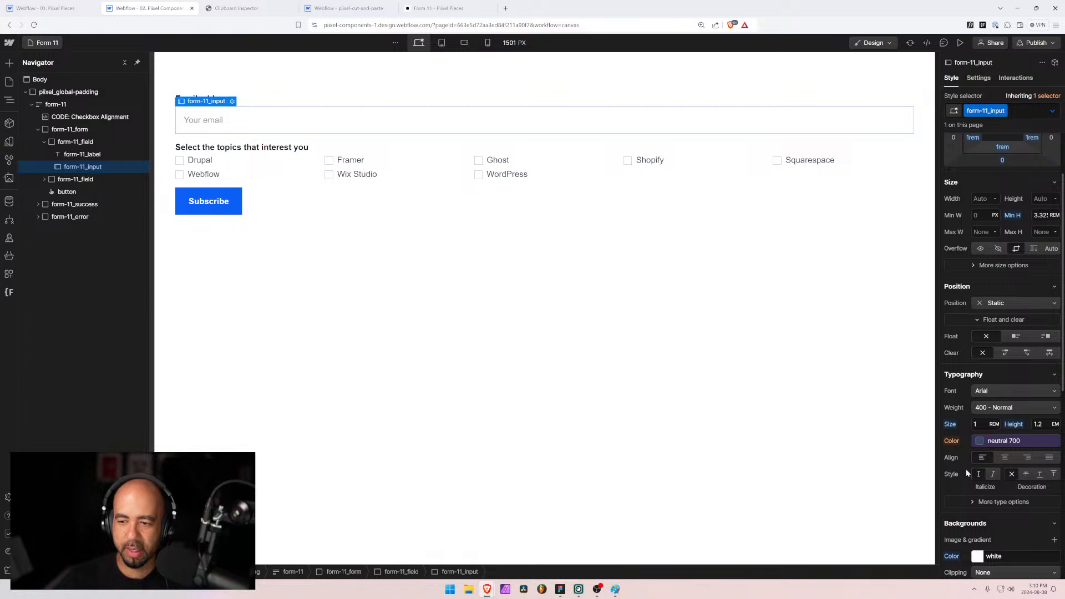
pyautogui.click(960, 43)
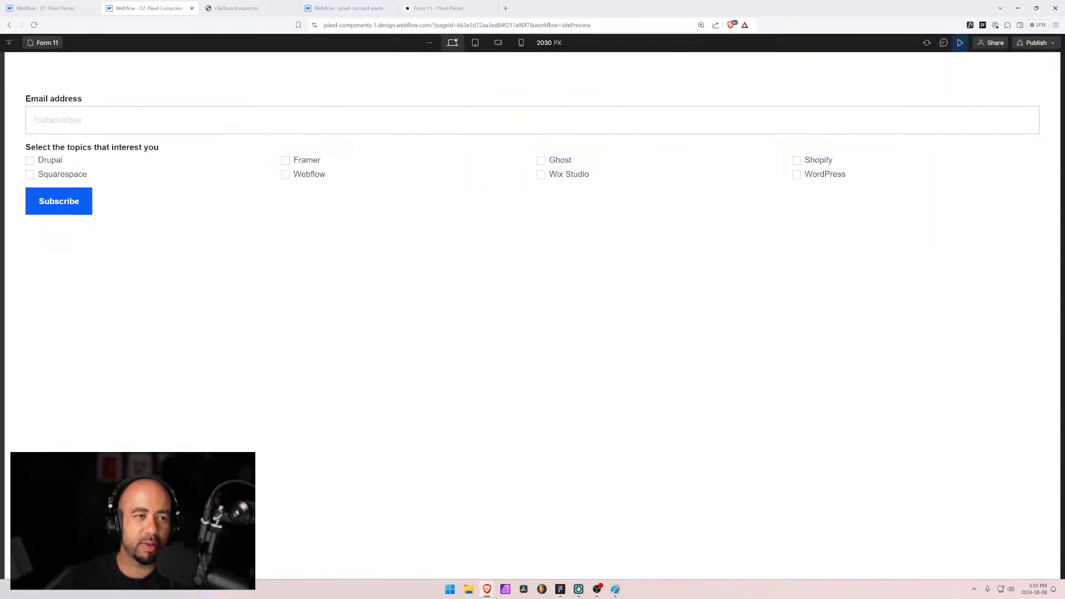
pyautogui.click(960, 43)
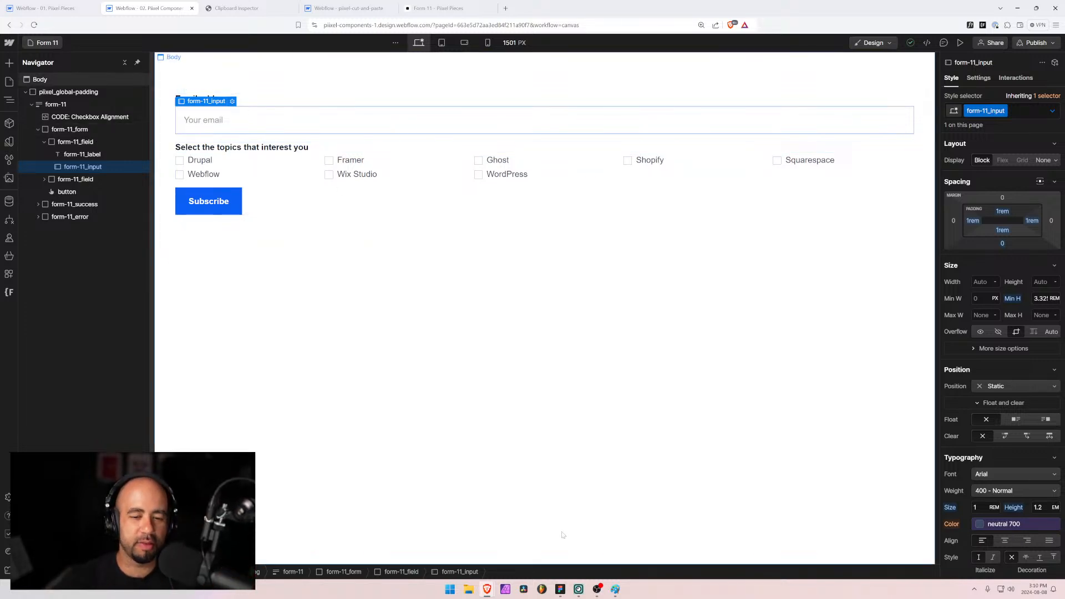
# Step: In Figma, pan across the Contact Forms designs from Form 11 through Form 17 and back to Forms 12-13
pyautogui.click(560, 589)
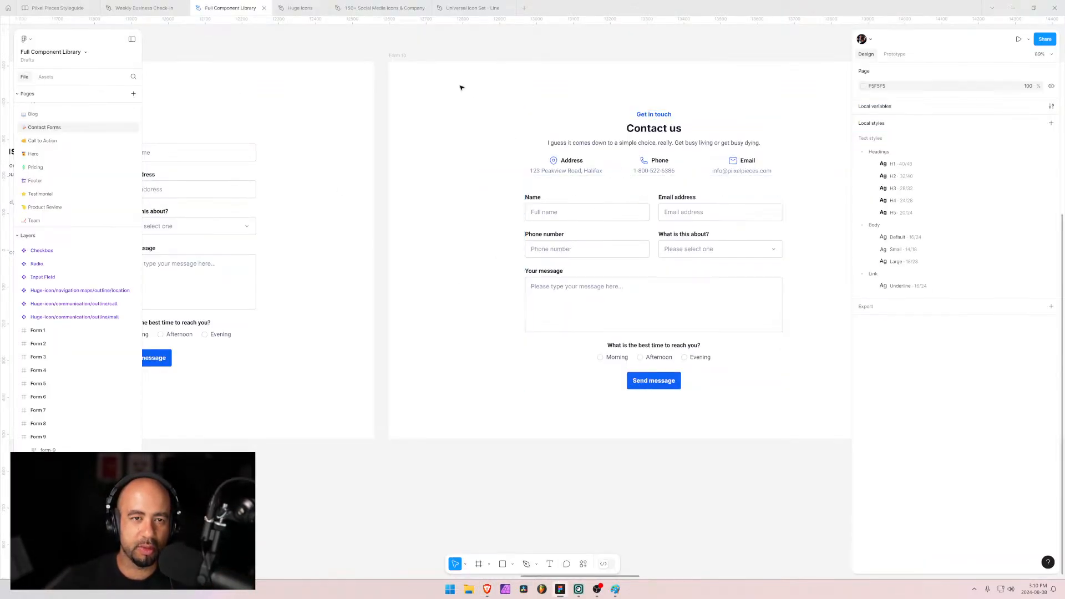
pyautogui.moveTo(798, 112); pyautogui.dragTo(608, 124)
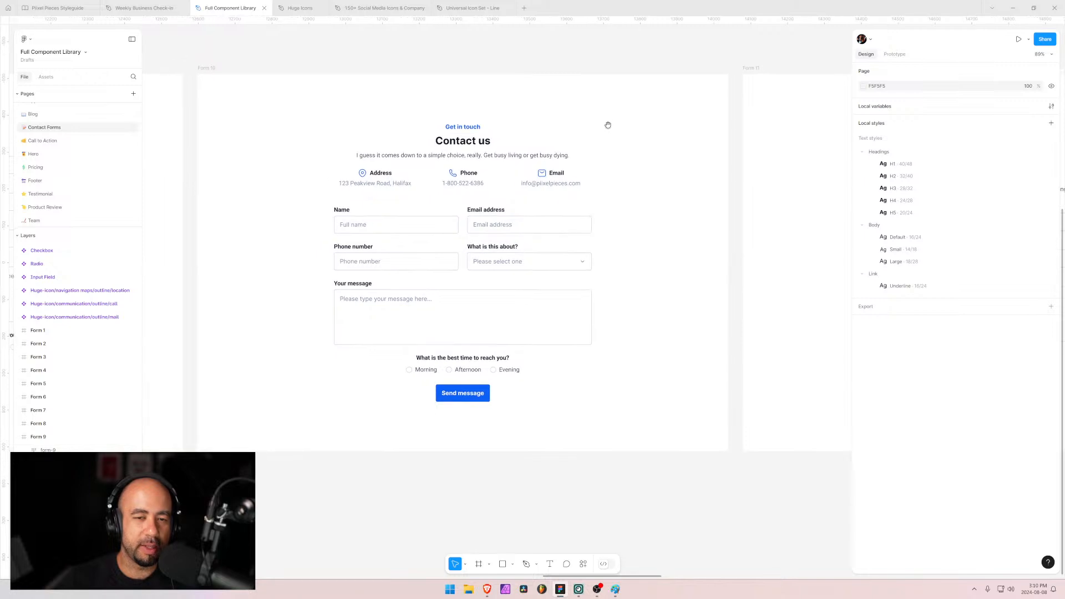
pyautogui.scroll(-3, 633, 130)
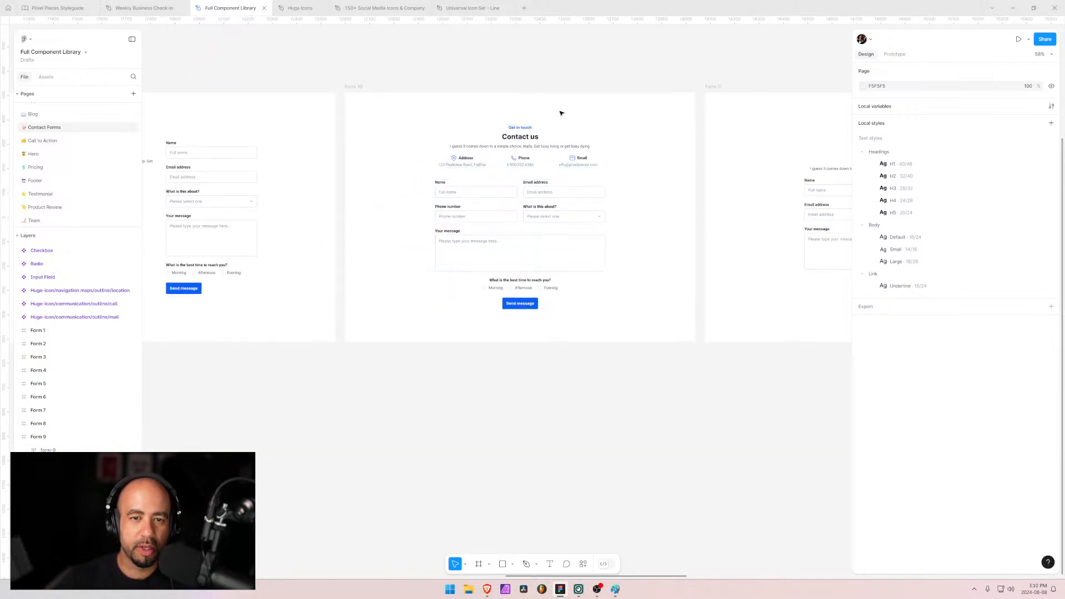
pyautogui.moveTo(661, 148); pyautogui.dragTo(345, 154)
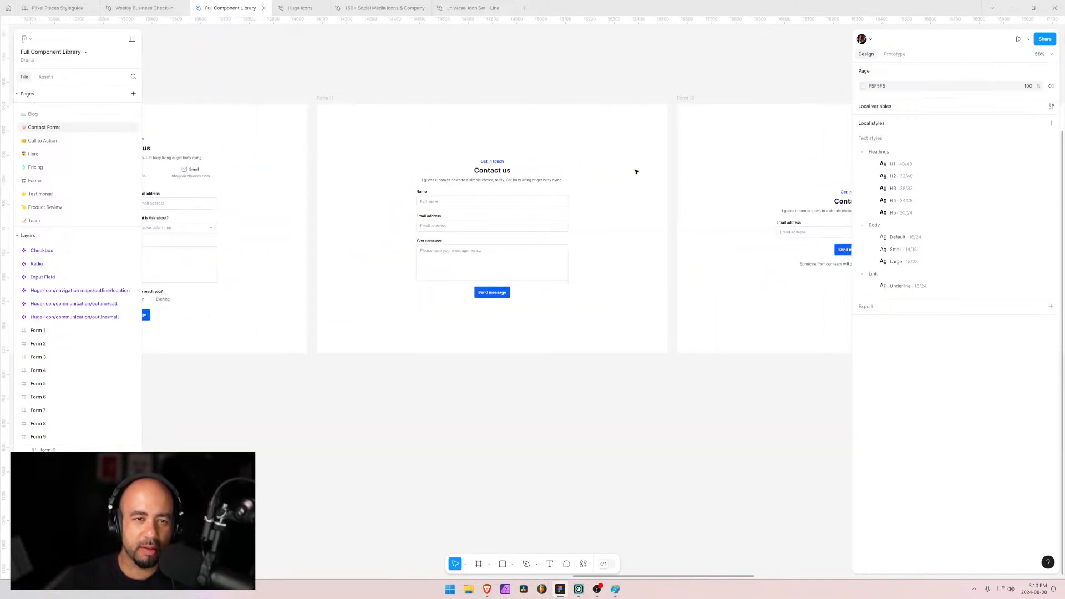
pyautogui.moveTo(636, 172); pyautogui.dragTo(283, 174)
pyautogui.moveTo(625, 173); pyautogui.dragTo(311, 172)
pyautogui.moveTo(594, 175); pyautogui.dragTo(364, 187)
pyautogui.moveTo(567, 193); pyautogui.dragTo(491, 202)
pyautogui.moveTo(211, 200); pyautogui.dragTo(605, 203)
pyautogui.moveTo(250, 192); pyautogui.dragTo(528, 195)
pyautogui.moveTo(211, 182); pyautogui.dragTo(656, 188)
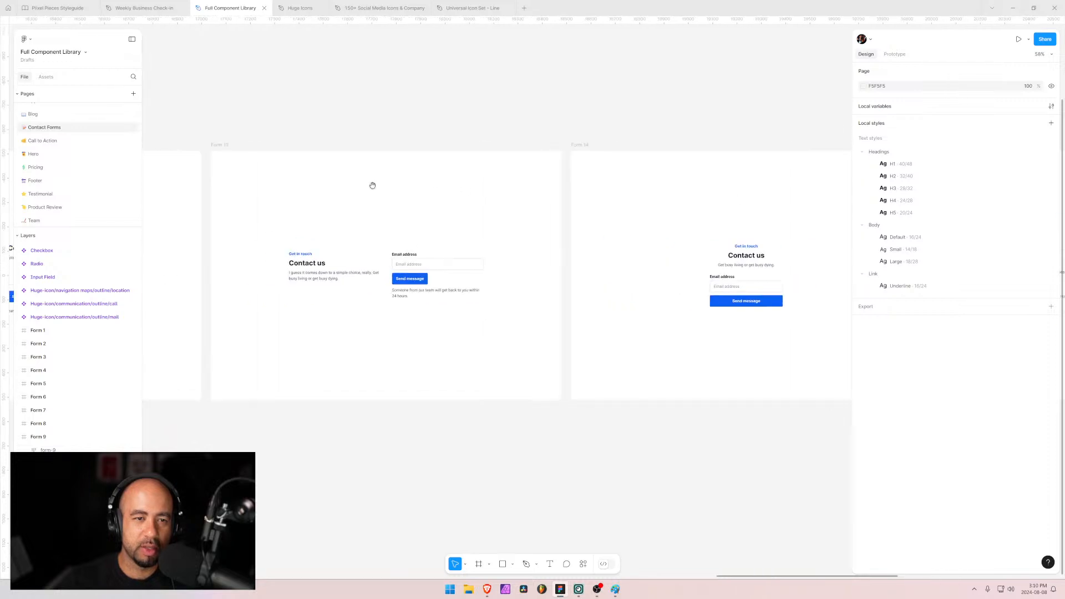
pyautogui.moveTo(372, 185); pyautogui.dragTo(649, 189)
pyautogui.moveTo(526, 199); pyautogui.dragTo(629, 201)
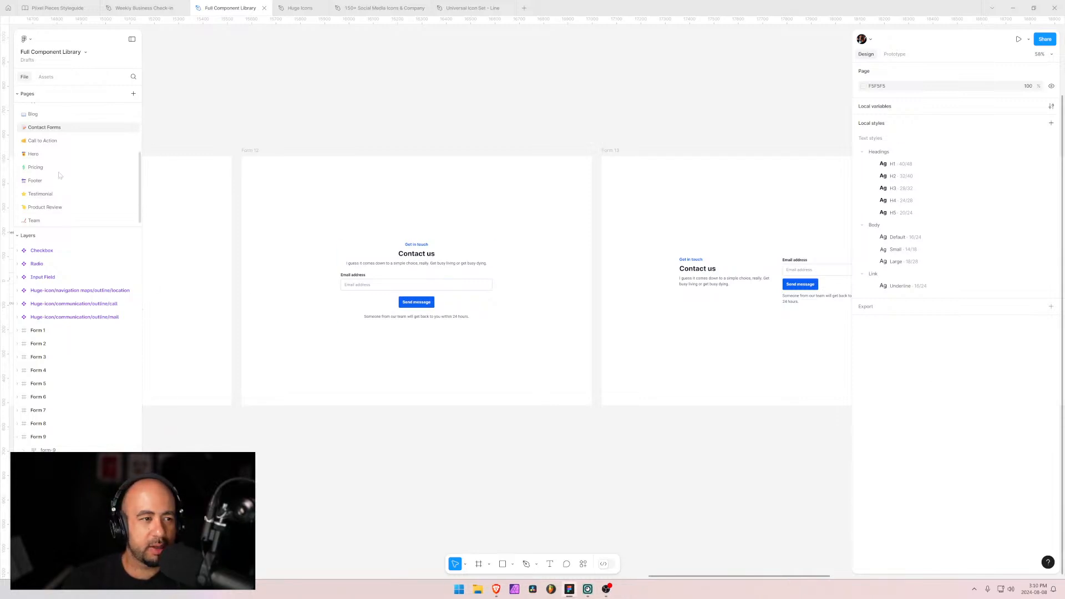
# Step: Browse the Hero and Pricing design pages, finishing on the Call to Action page
pyautogui.click(58, 141)
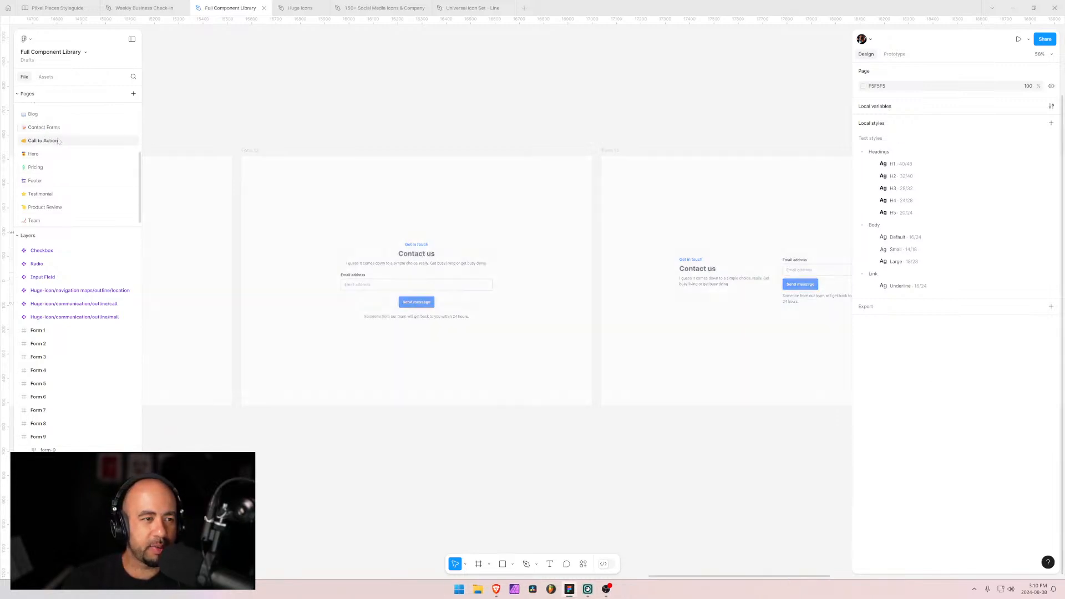
pyautogui.click(34, 155)
pyautogui.click(45, 142)
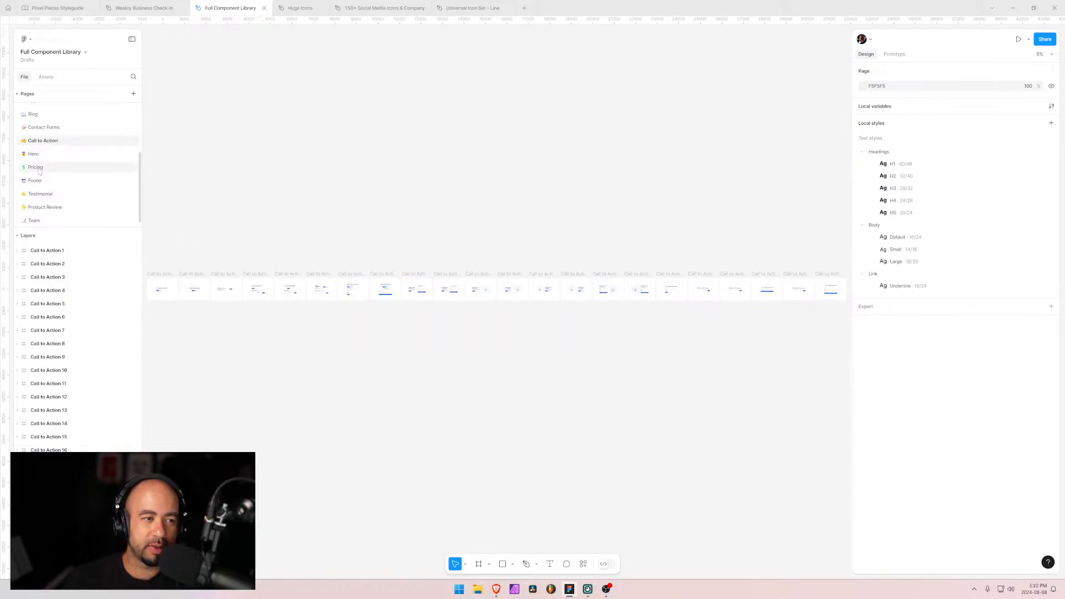
pyautogui.click(37, 168)
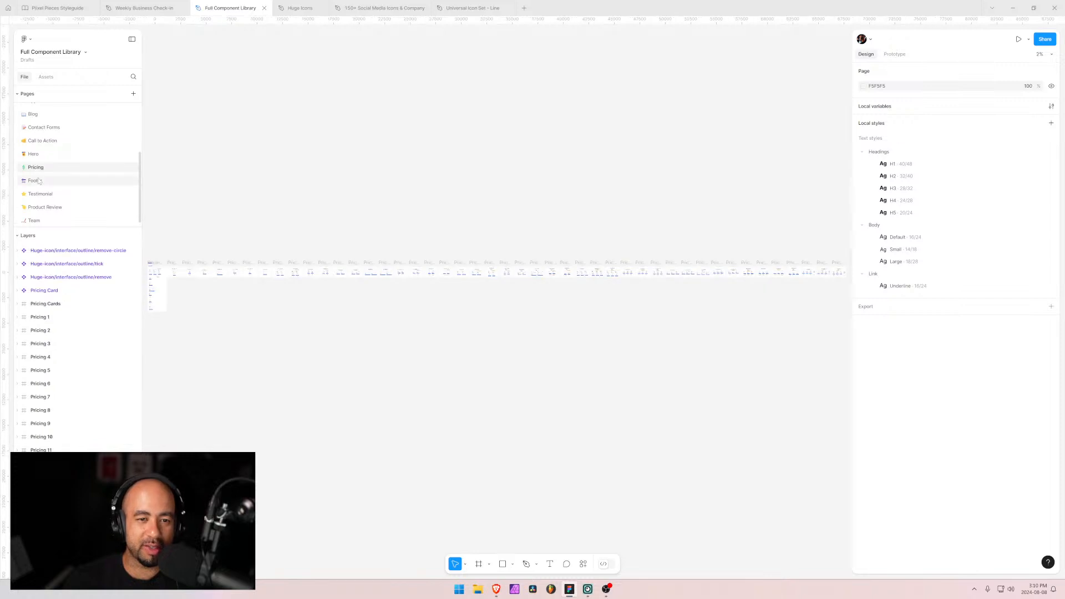
pyautogui.click(44, 142)
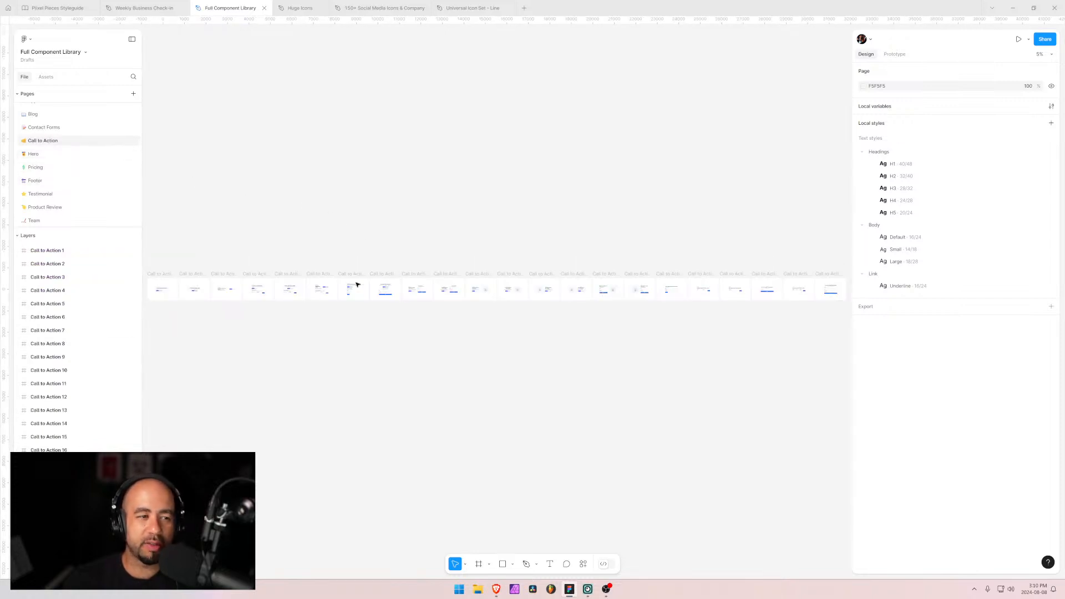